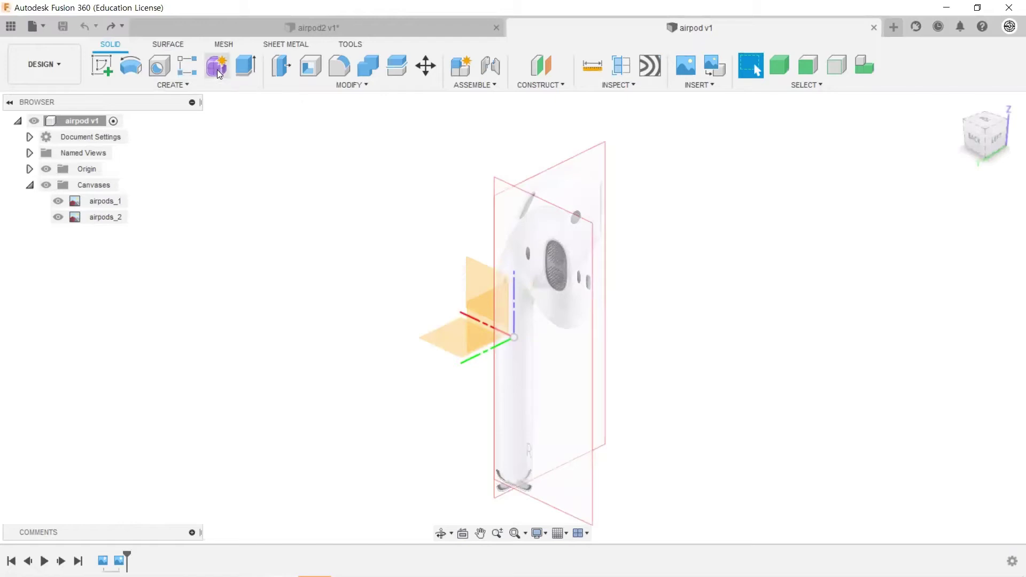
Step: Create an 8-face, Mirror-symmetric form cylinder on the YZ plane, 68.053 mm in diameter, over the earbud head
click(216, 67)
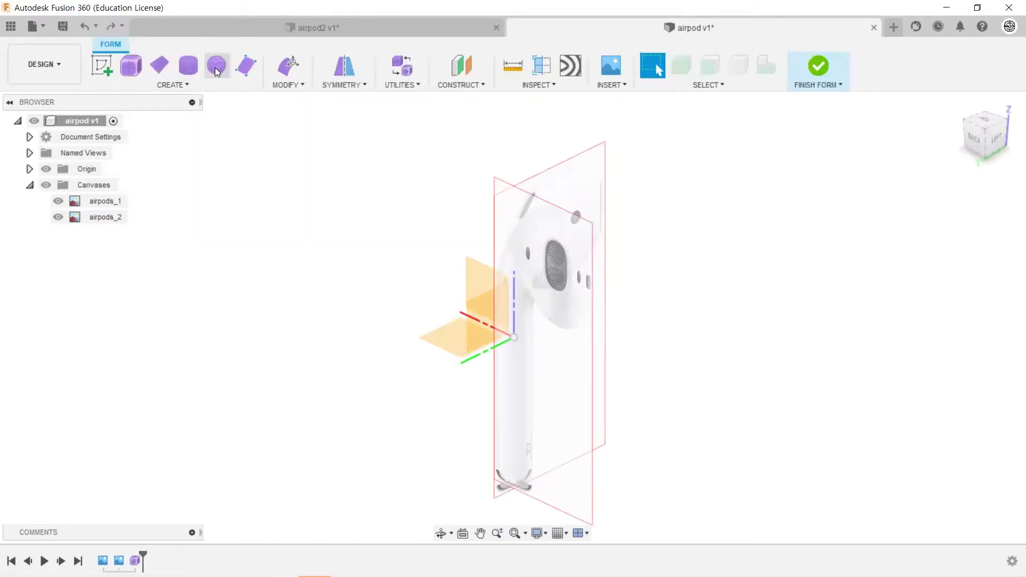
click(486, 309)
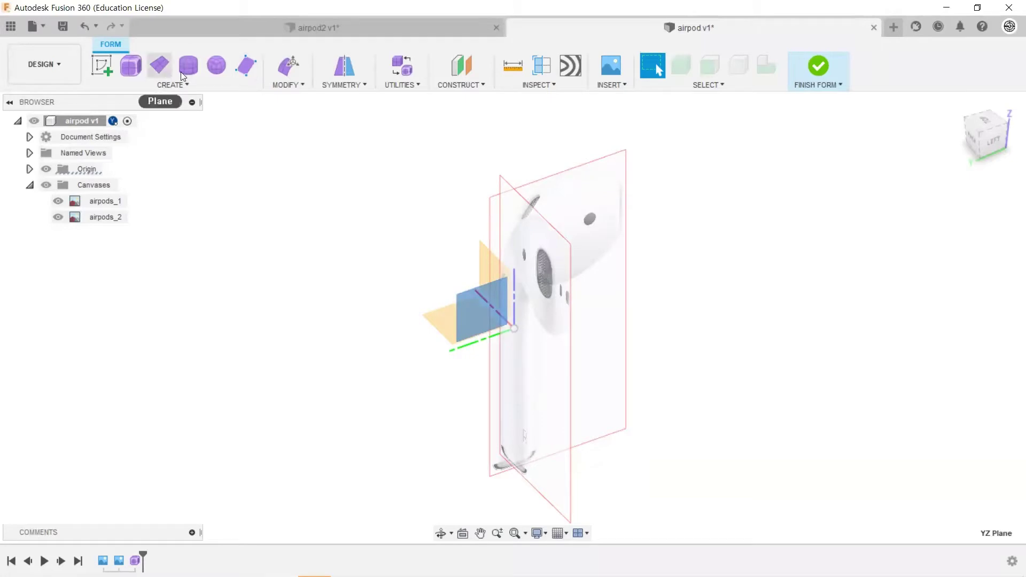
click(201, 76)
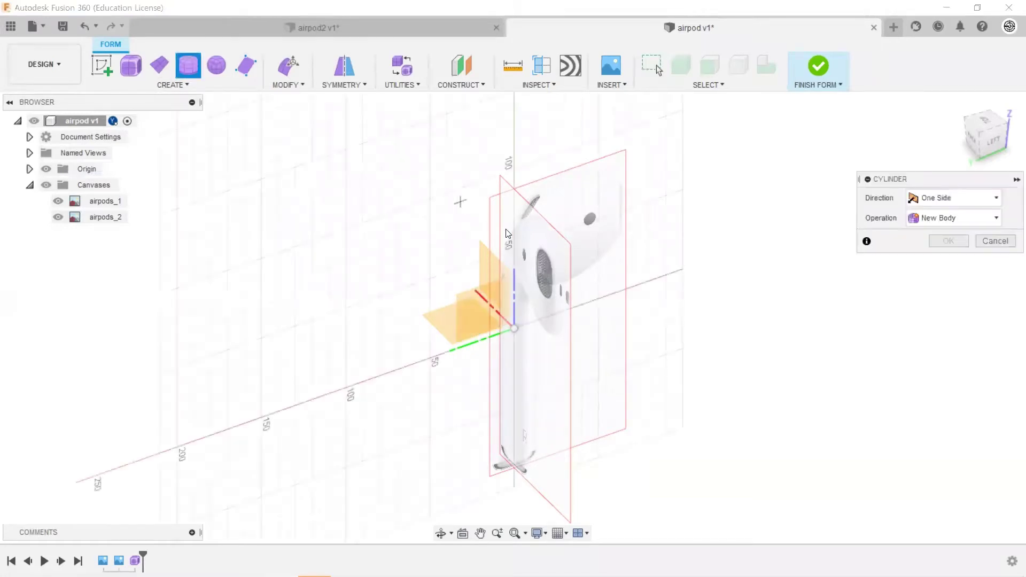
click(995, 142)
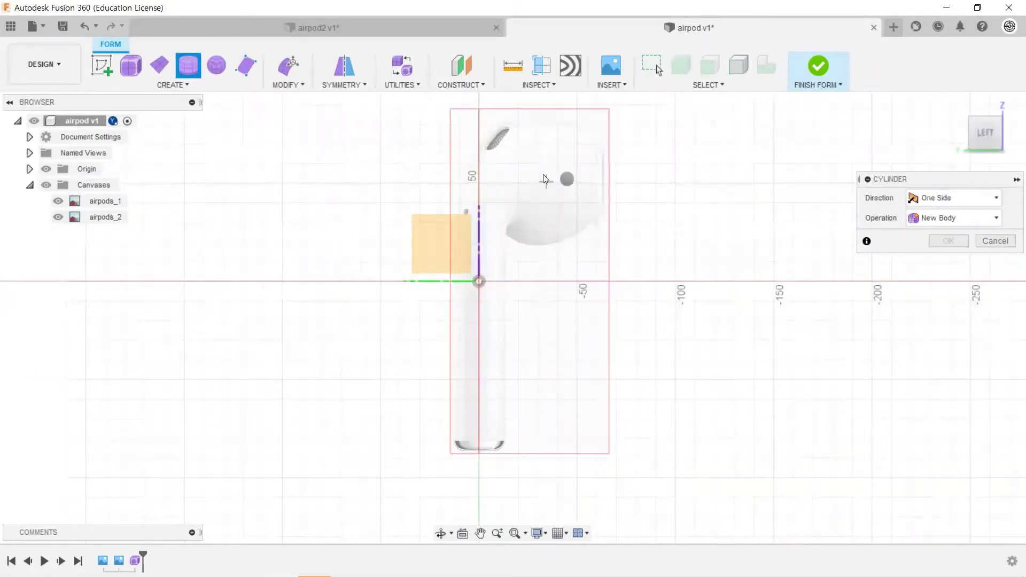
click(566, 235)
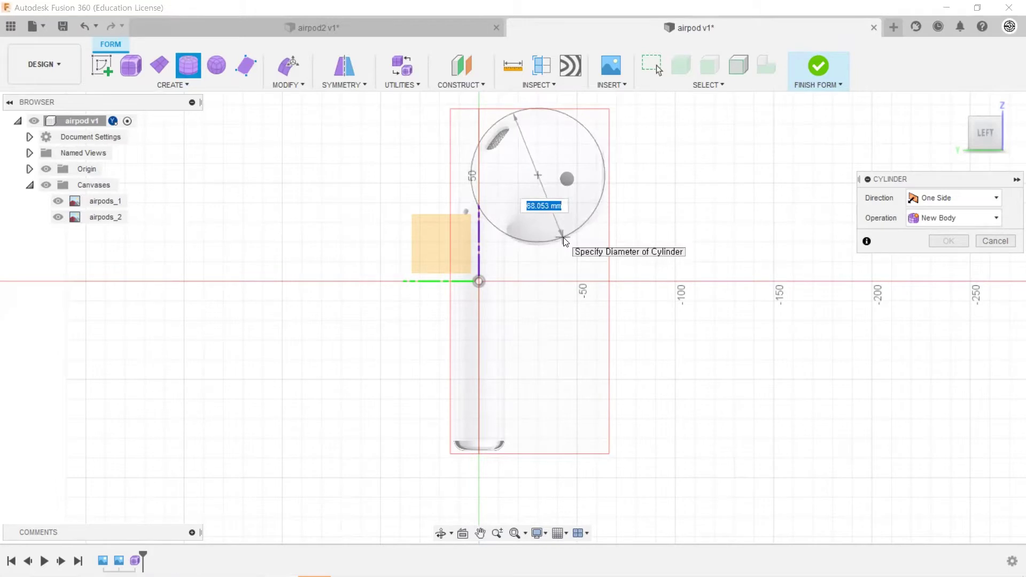
click(564, 240)
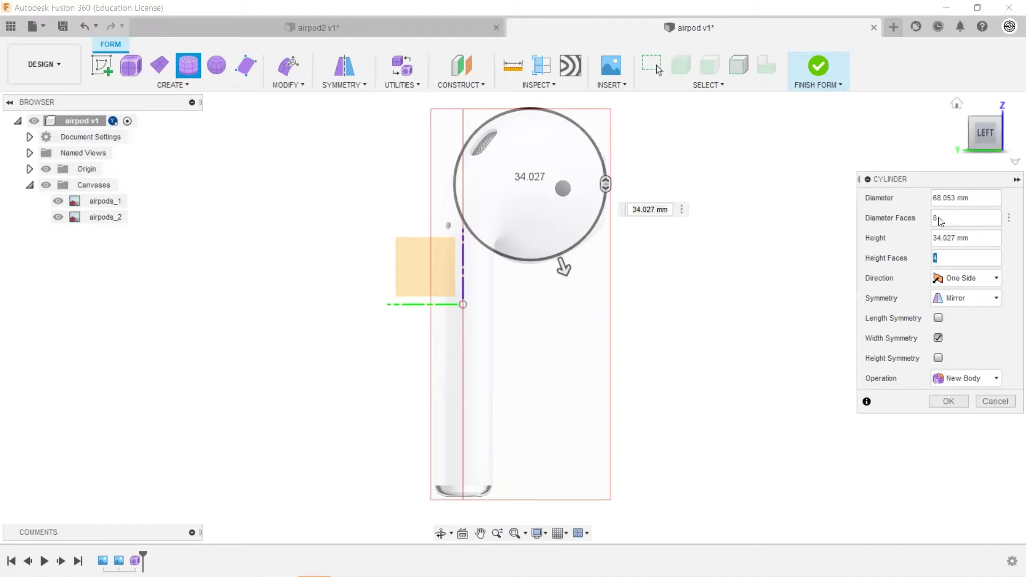
click(940, 401)
Step: Move/Copy Body1 and nudge it slightly along the Z and Y arrows
scroll(617, 320, down, 1)
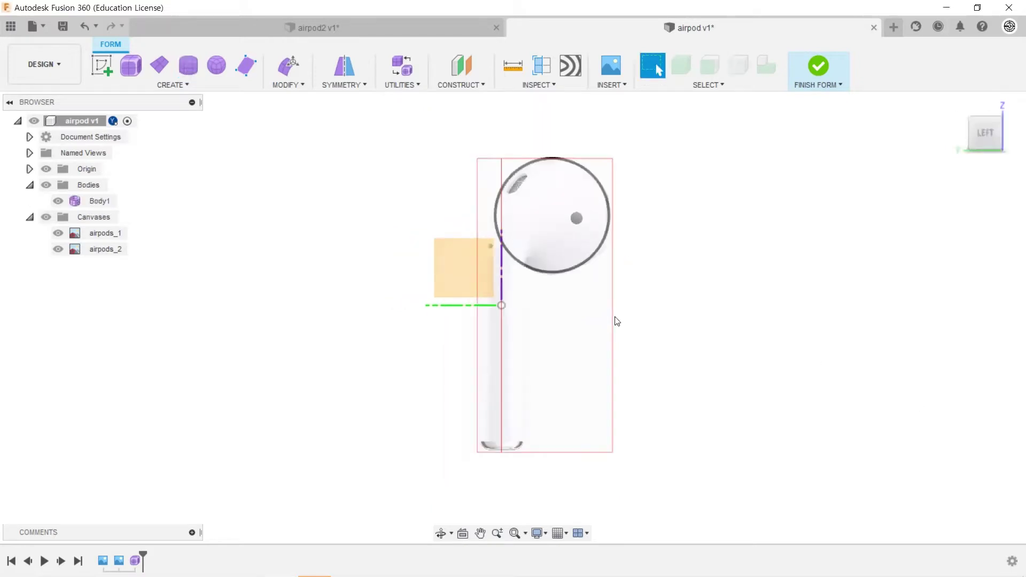
scroll(630, 187, up, 1)
scroll(615, 179, up, 1)
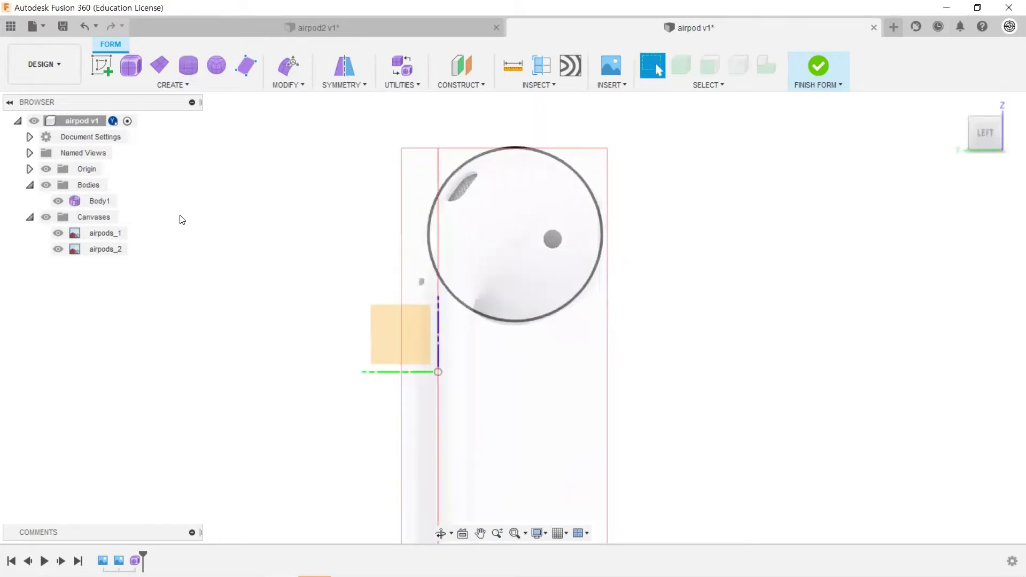
right_click(92, 200)
click(137, 208)
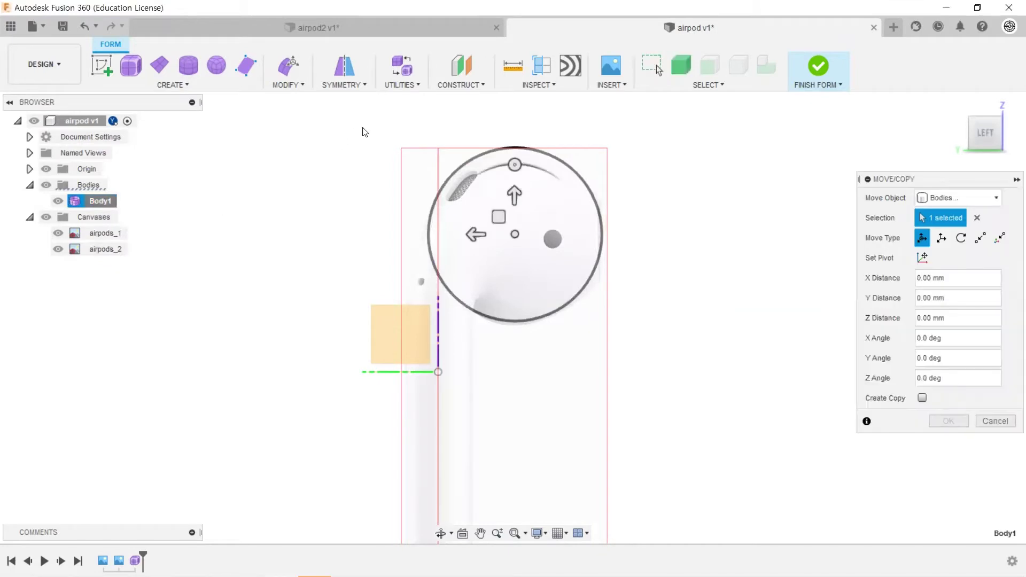
drag(349, 116, 660, 387)
click(552, 158)
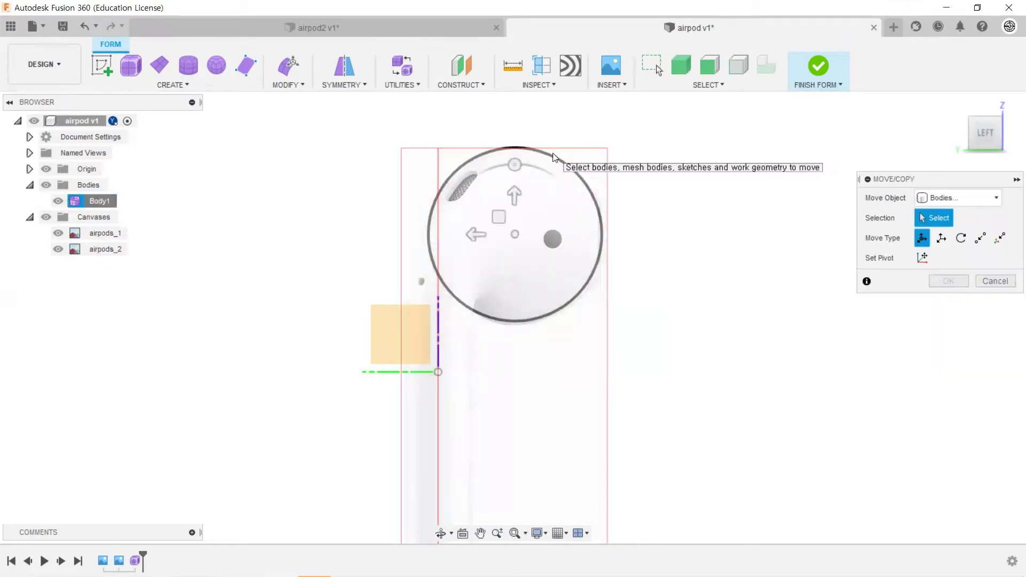
drag(514, 192, 512, 196)
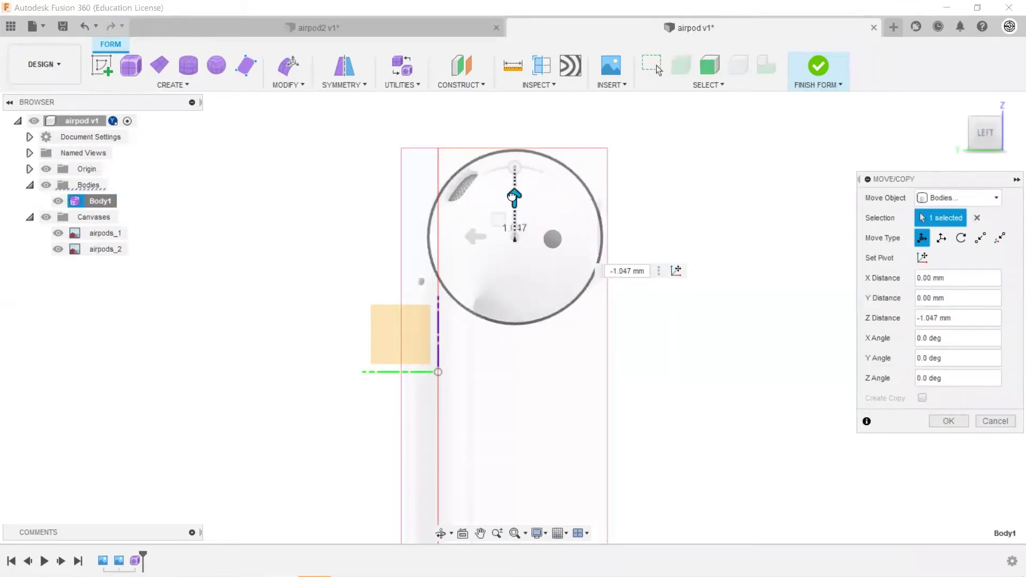
drag(472, 239, 468, 237)
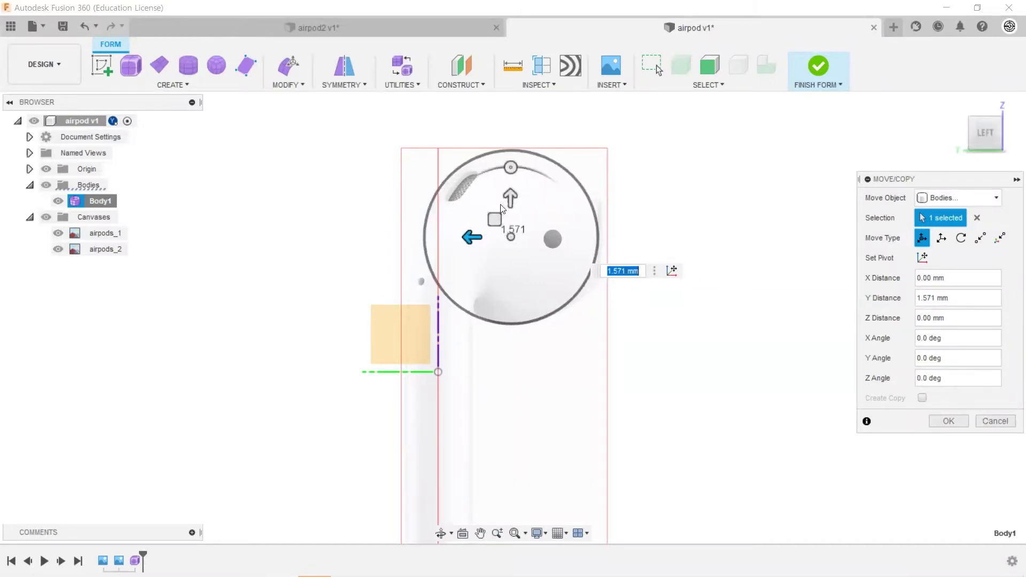
drag(510, 195, 510, 199)
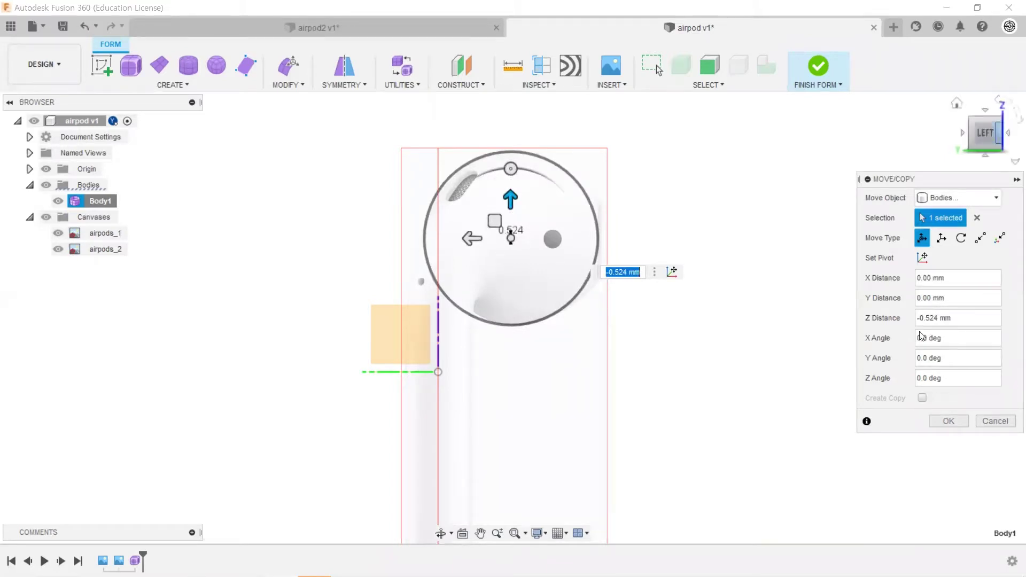
Step: From the Back view, slide Body1 -47.661 mm along X over the earbud head image
shift+middle_drag(649, 250, 743, 263)
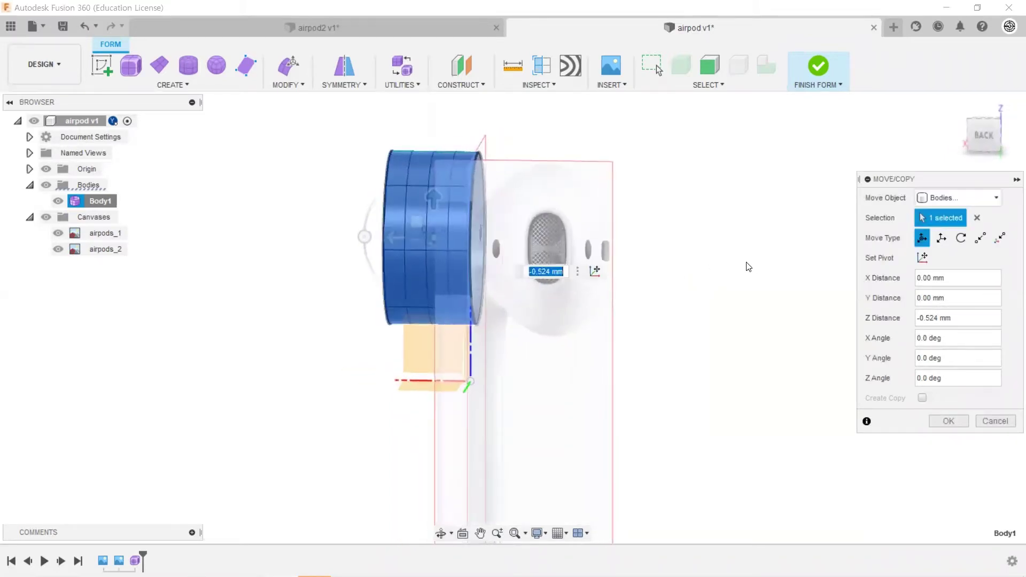
click(982, 133)
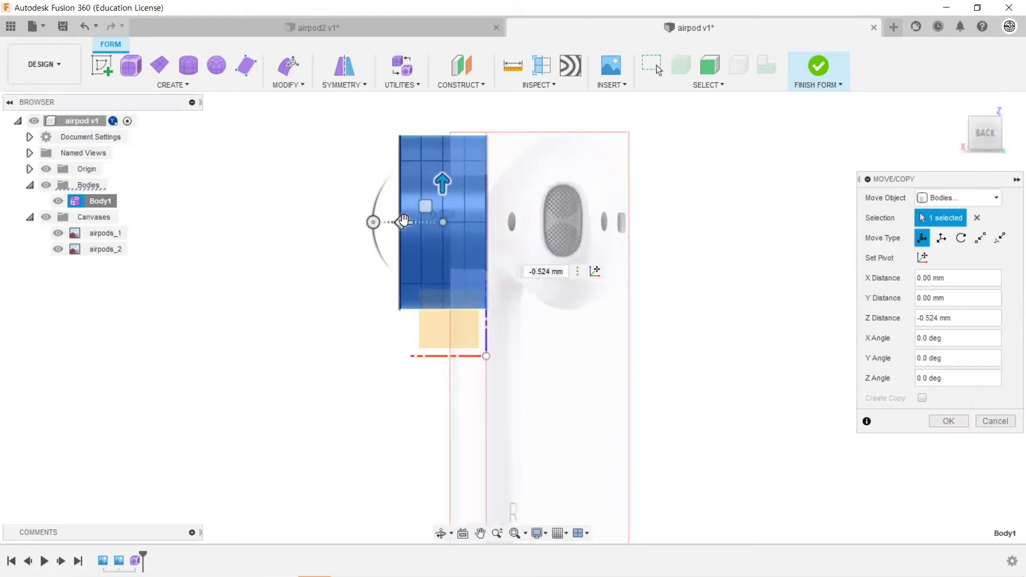
drag(403, 219, 525, 224)
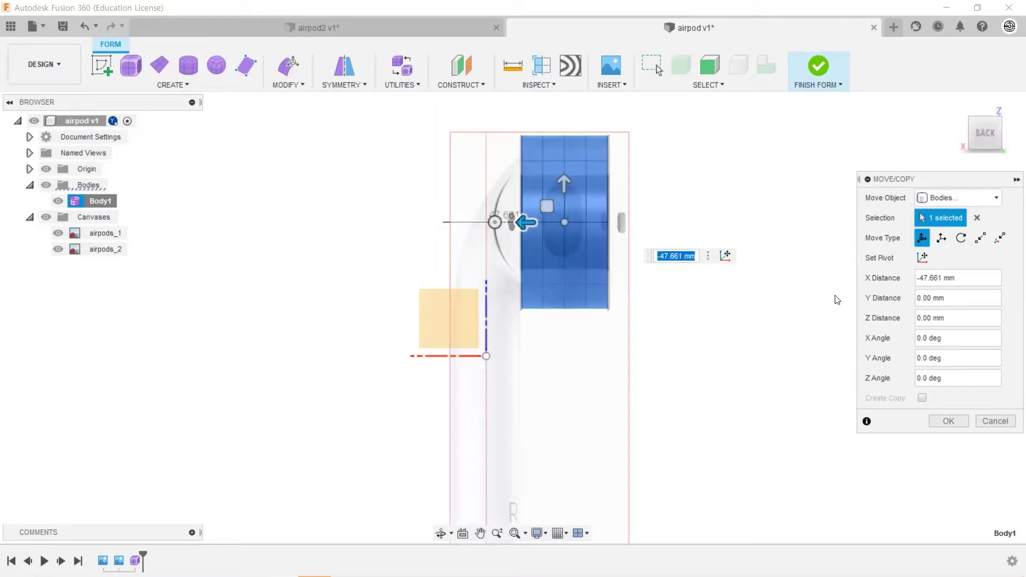
click(940, 420)
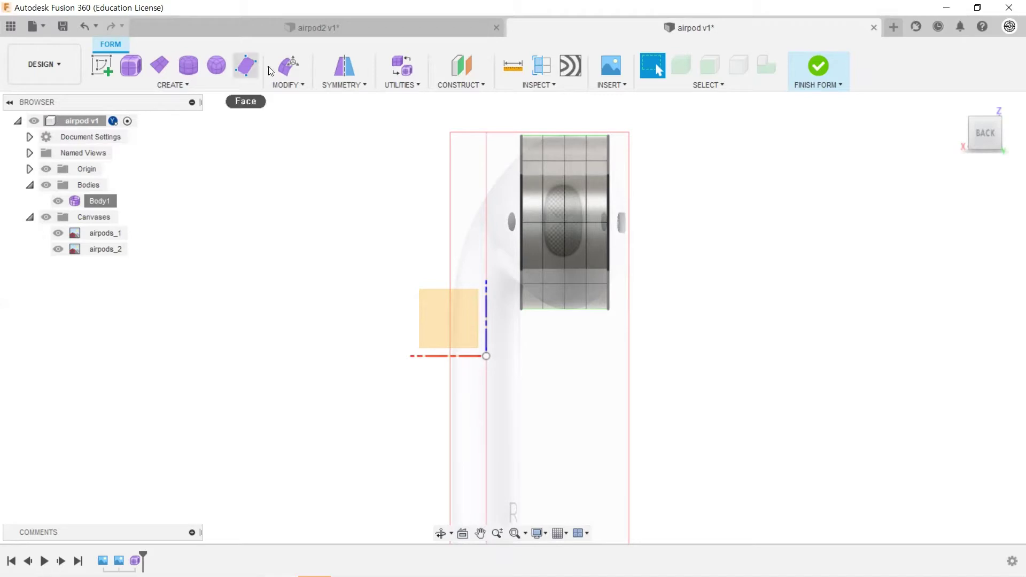
Step: In Edit Form, rotate the cylinder's lower edge loop 90° and pull it down onto the stem
click(288, 66)
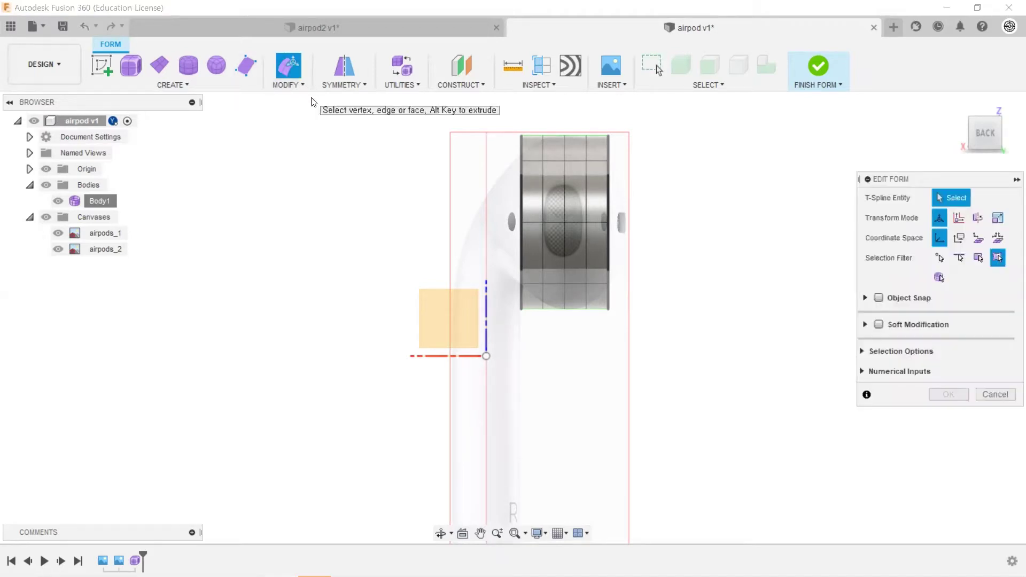
double_click(521, 213)
mouse_move(451, 222)
mouse_down()
mouse_move(469, 300)
mouse_move(486, 312)
mouse_up()
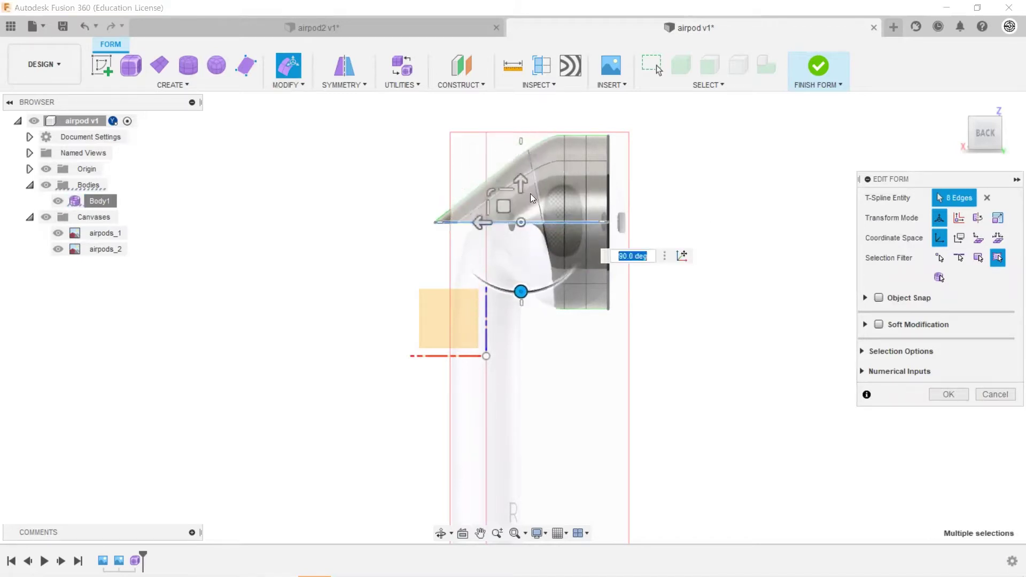
drag(520, 222, 520, 335)
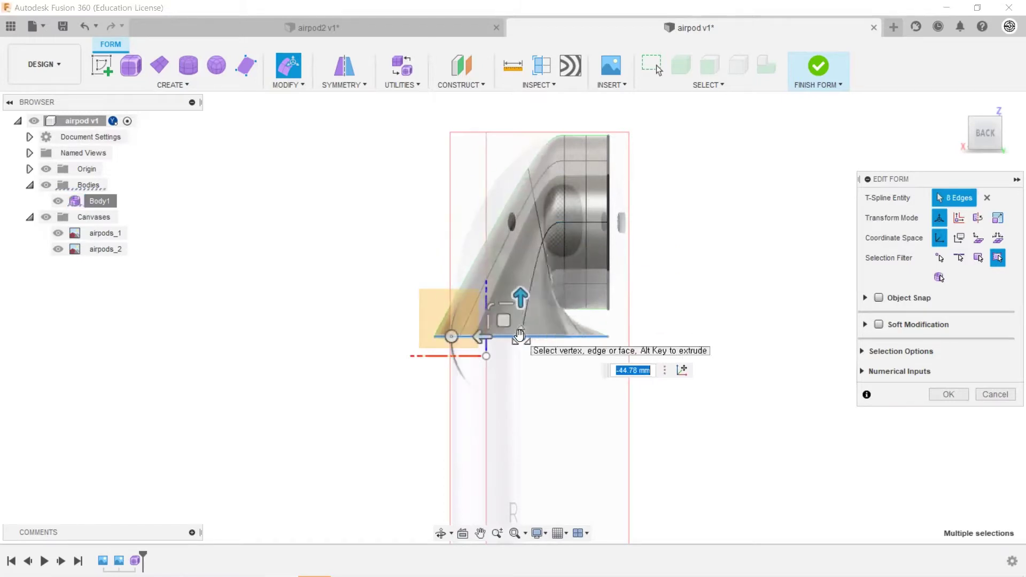
mouse_move(482, 336)
mouse_down()
mouse_move(449, 338)
mouse_move(507, 341)
mouse_up()
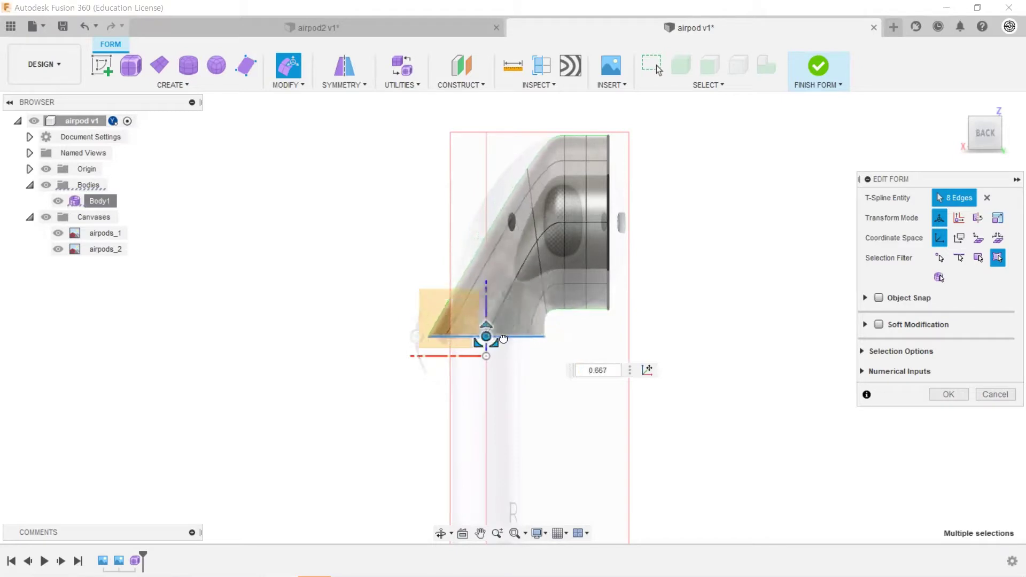
Step: Scale the lower loop to stem width and stretch it 93.735 mm to the stem bottom
scroll(508, 345, up, 3)
scroll(499, 344, up, 3)
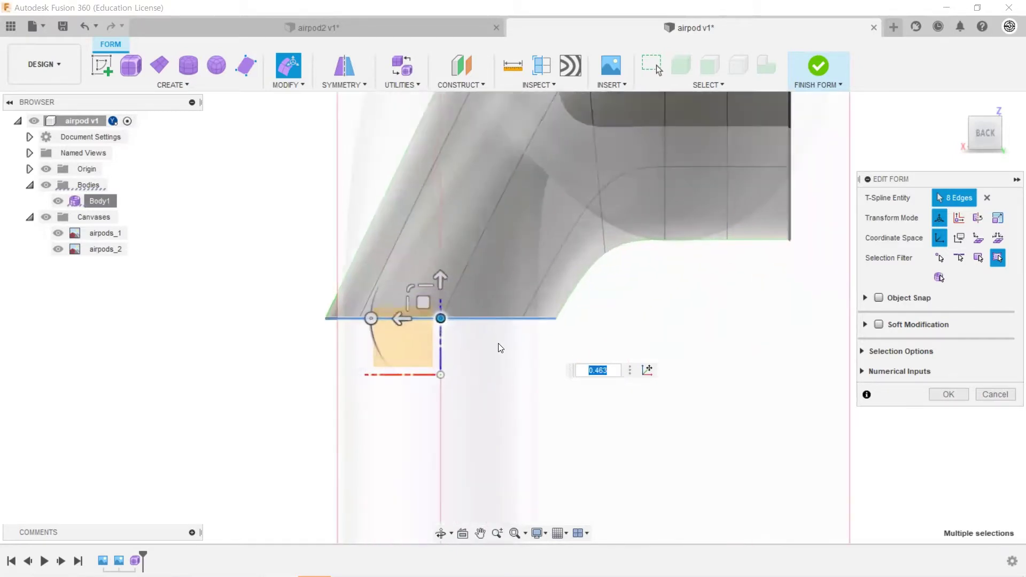
drag(449, 323, 440, 321)
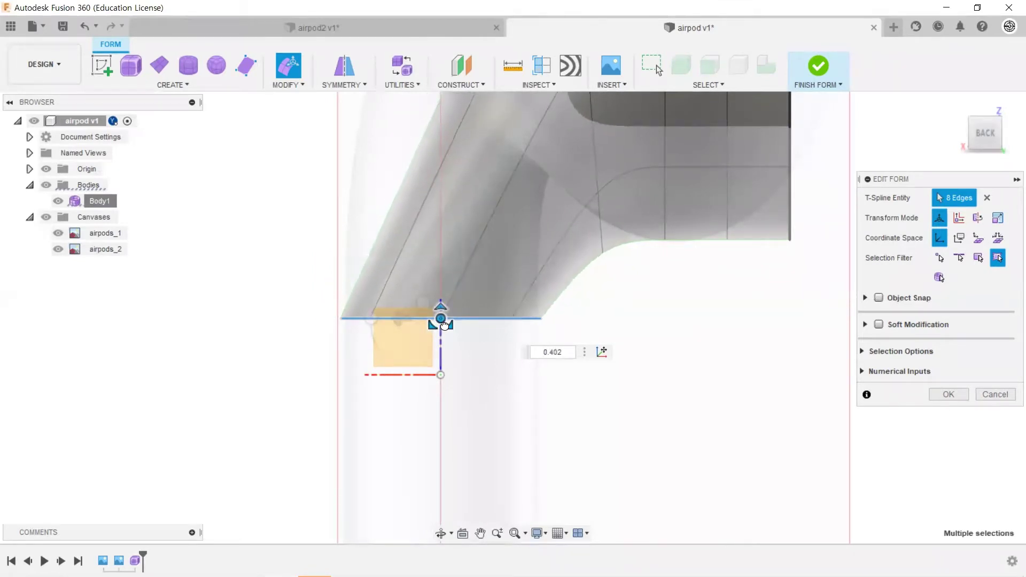
mouse_move(441, 285)
mouse_down()
mouse_move(440, 179)
mouse_move(438, 457)
mouse_up()
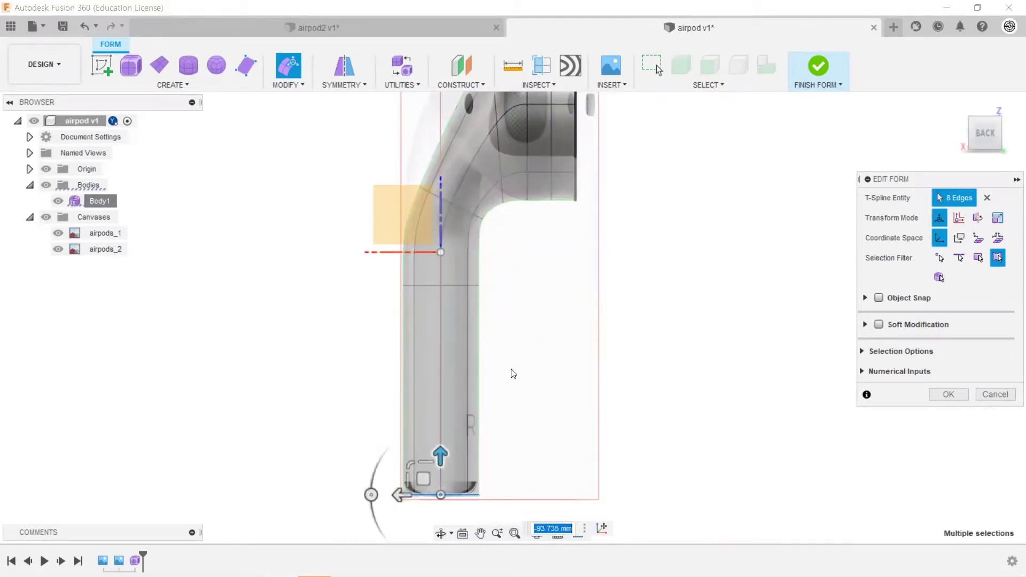
scroll(424, 330, up, 3)
scroll(741, 325, down, 2)
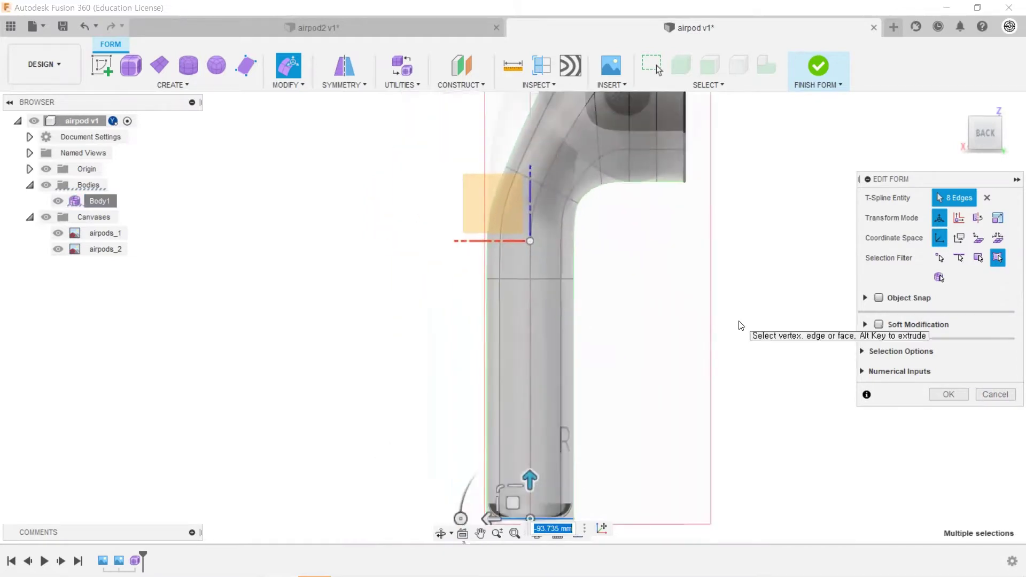
scroll(588, 348, down, 1)
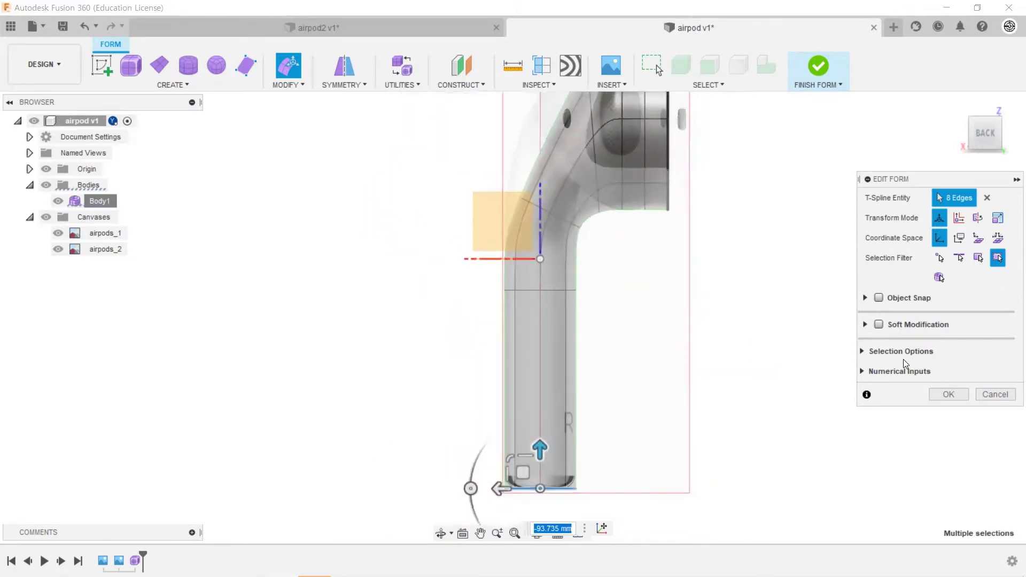
click(934, 396)
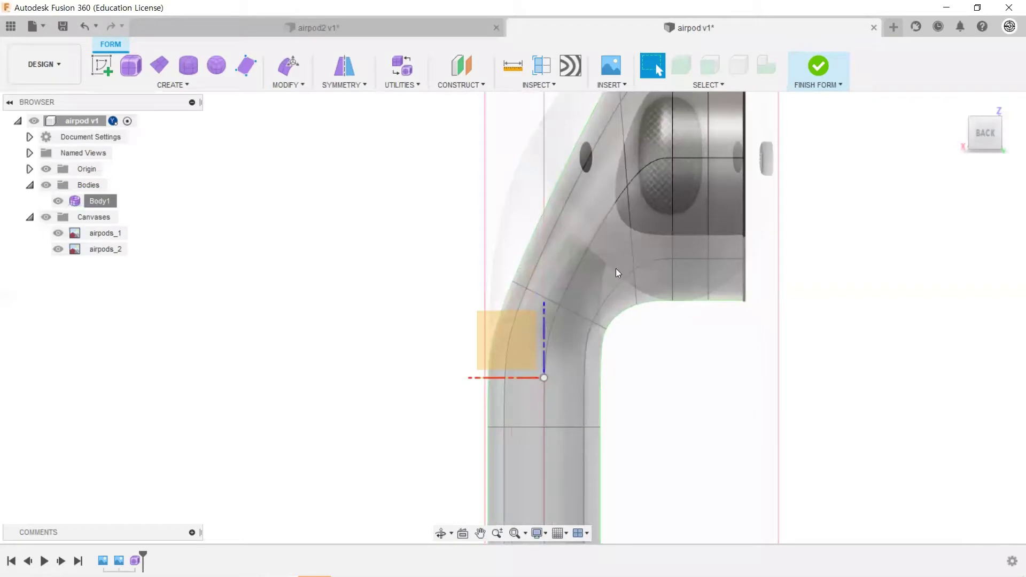
Step: Move the neck edge loop to match the reference outline
scroll(623, 345, down, 2)
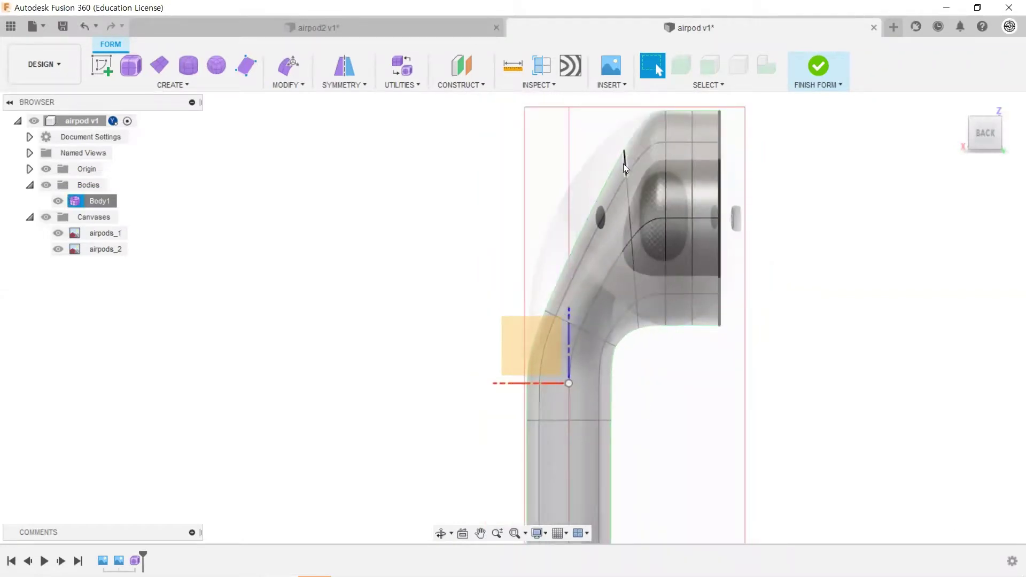
double_click(627, 199)
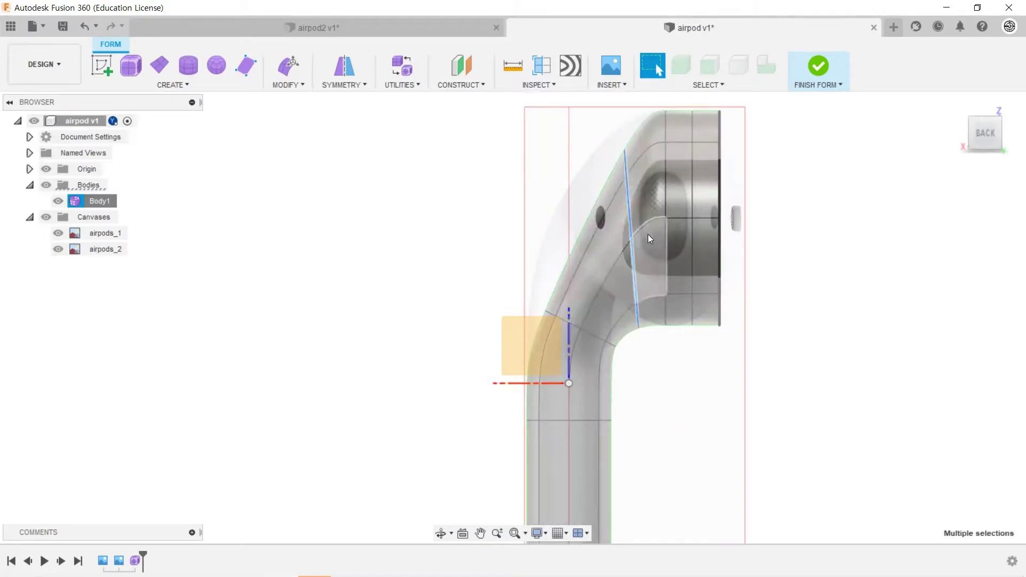
click(289, 66)
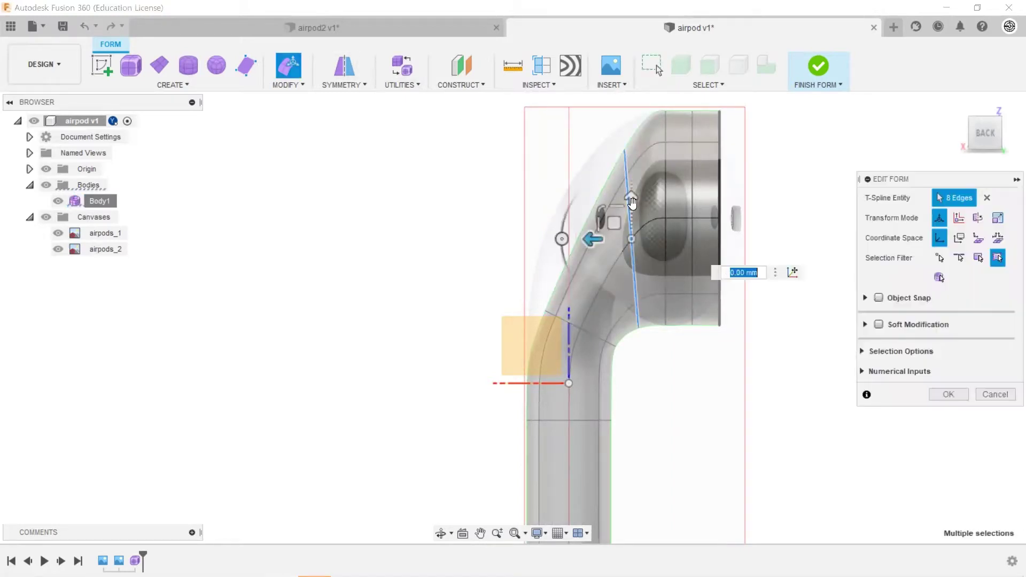
drag(631, 193, 621, 198)
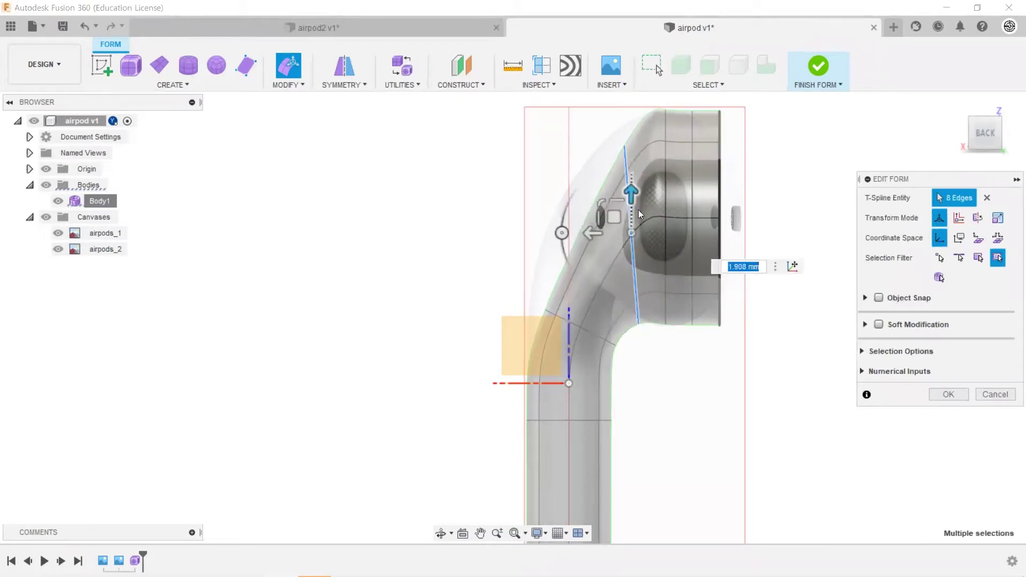
mouse_move(639, 200)
mouse_down()
mouse_move(615, 241)
mouse_move(592, 190)
mouse_move(574, 321)
mouse_up()
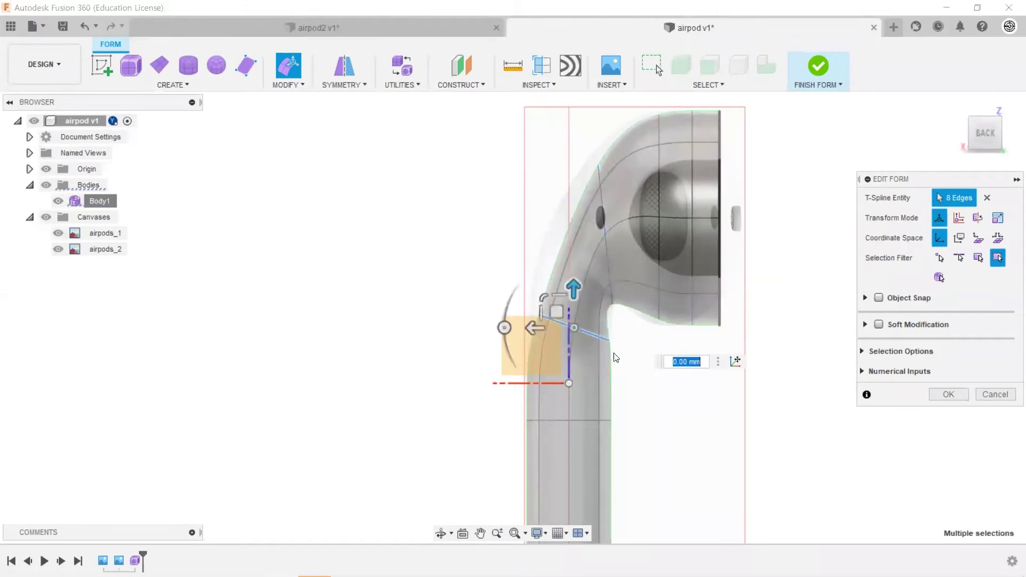
Step: Shift a single neck edge loop sideways to follow the earbud image
scroll(573, 321, down, 1)
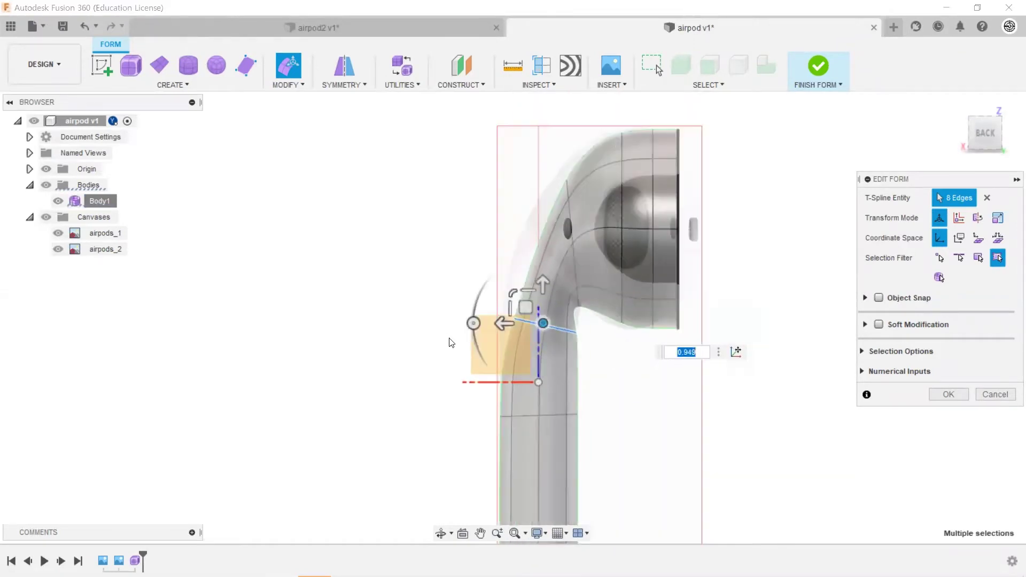
double_click(636, 230)
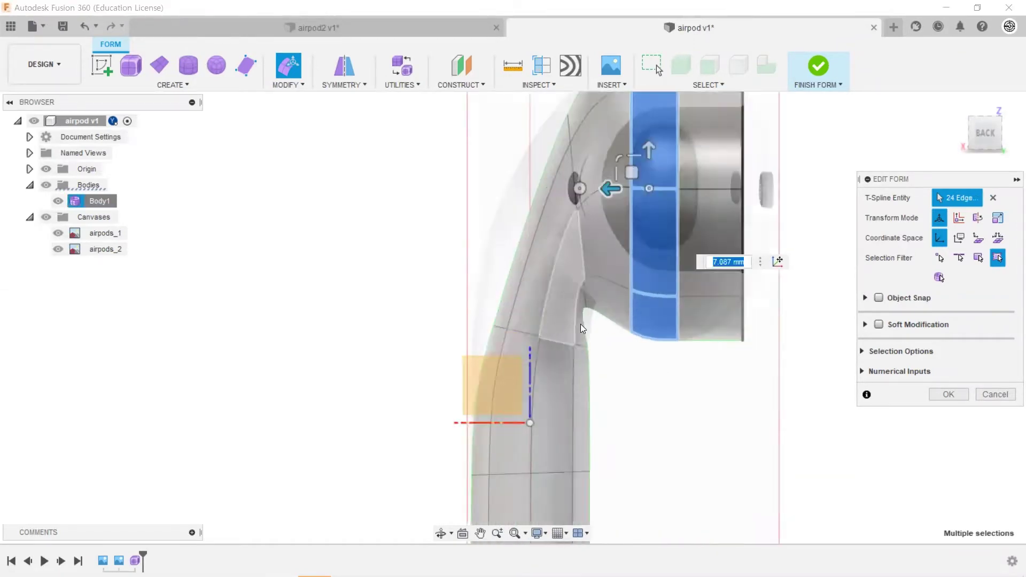
double_click(500, 238)
drag(527, 249, 565, 243)
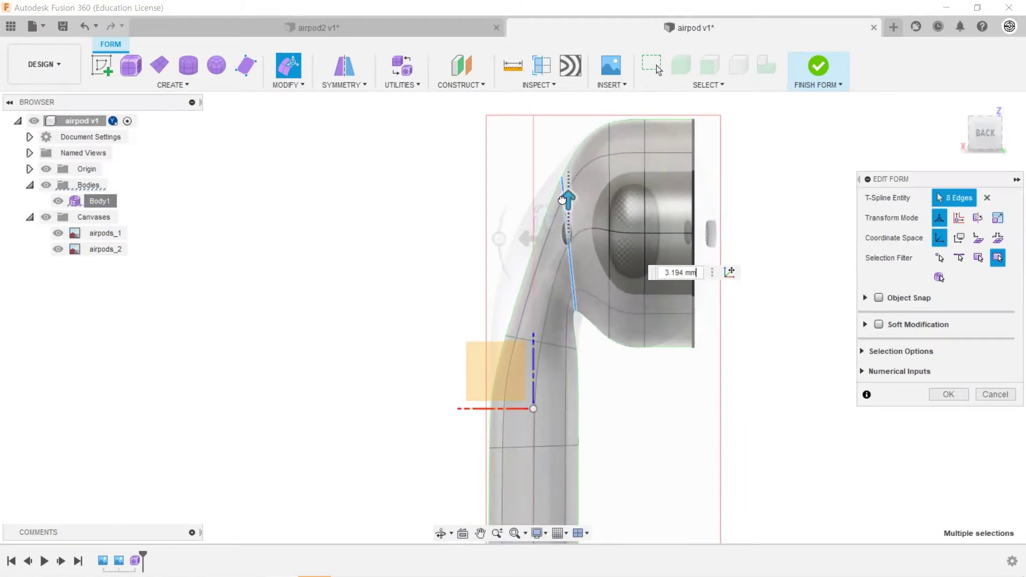
Step: Push the bend edge loop outward and scale it down slightly
double_click(577, 352)
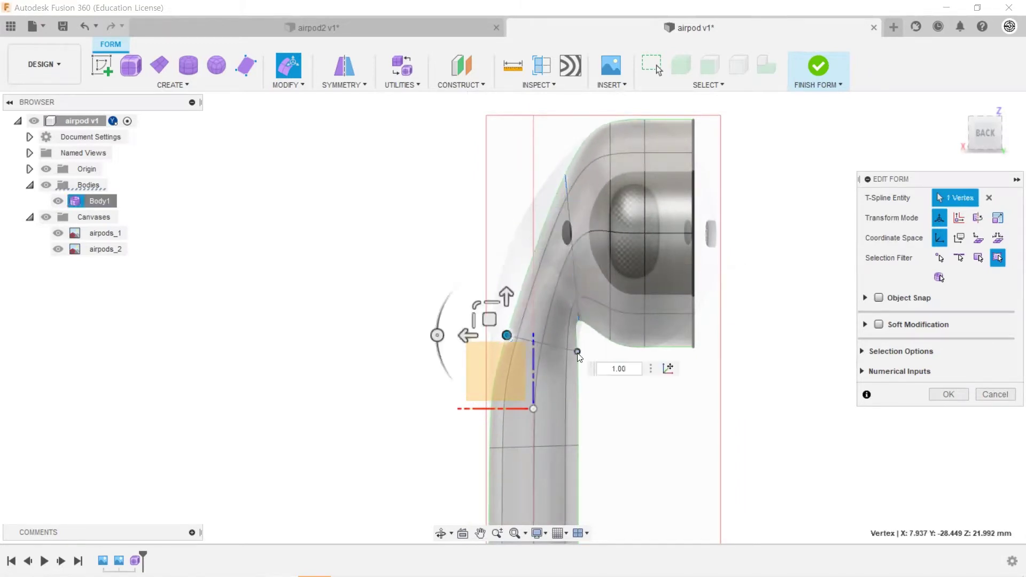
scroll(552, 346, up, 2)
click(521, 337)
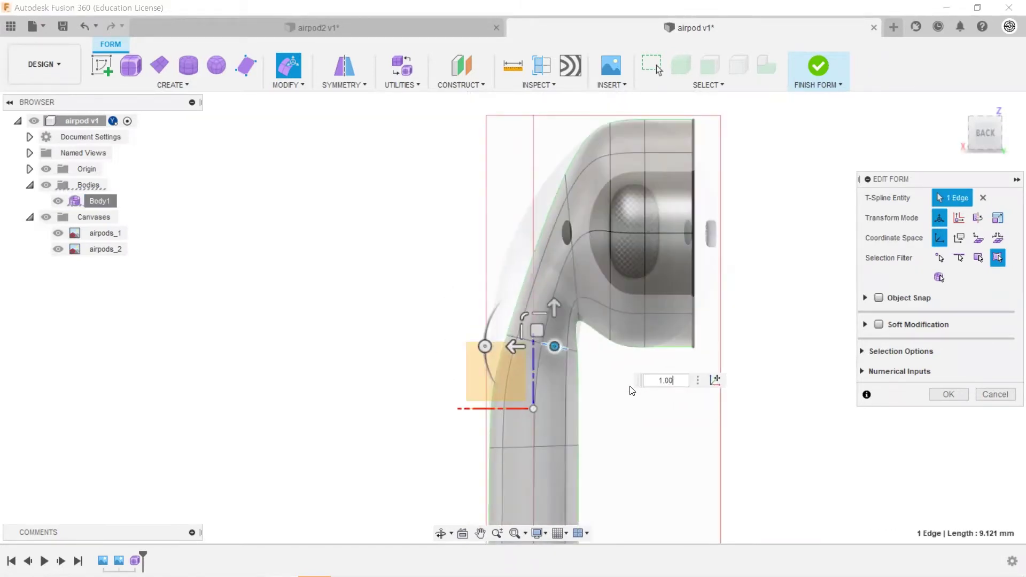
click(609, 351)
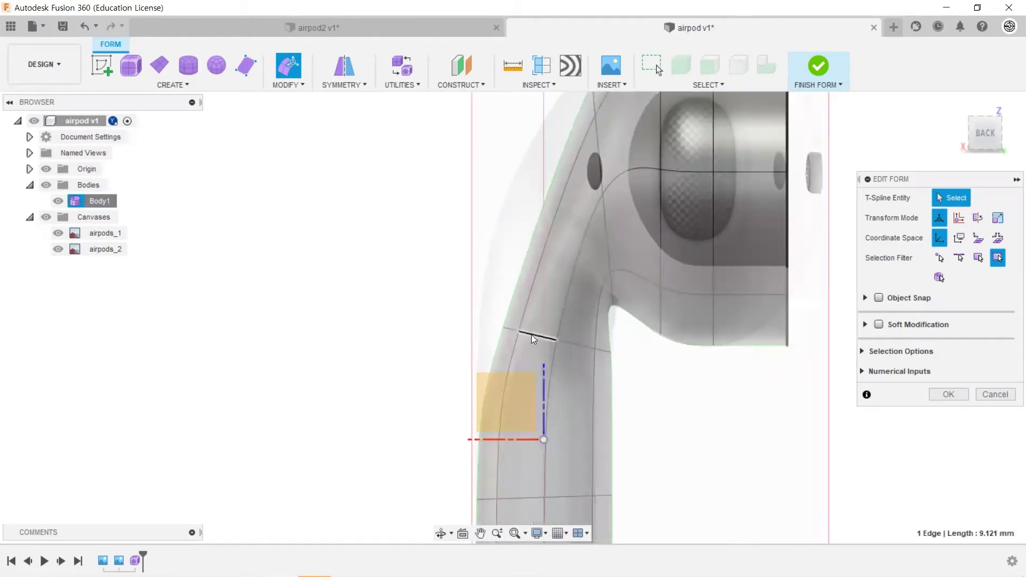
double_click(531, 334)
drag(527, 339, 502, 340)
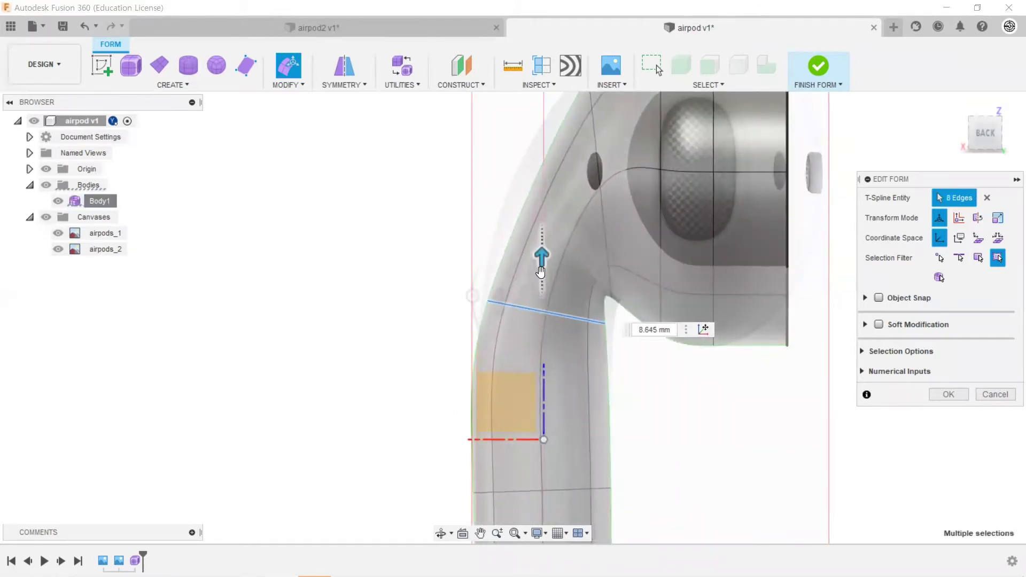
scroll(476, 293, down, 1)
drag(531, 294, 493, 298)
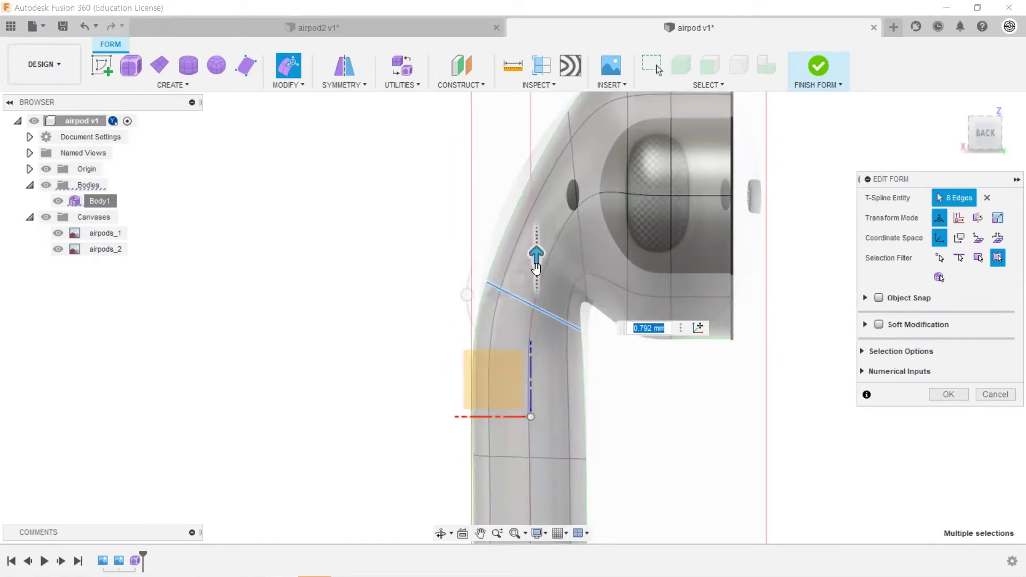
mouse_move(493, 298)
middle_down()
mouse_move(535, 310)
mouse_move(584, 281)
middle_up()
Step: Nudge the edge loop across the bend slightly inward
click(548, 310)
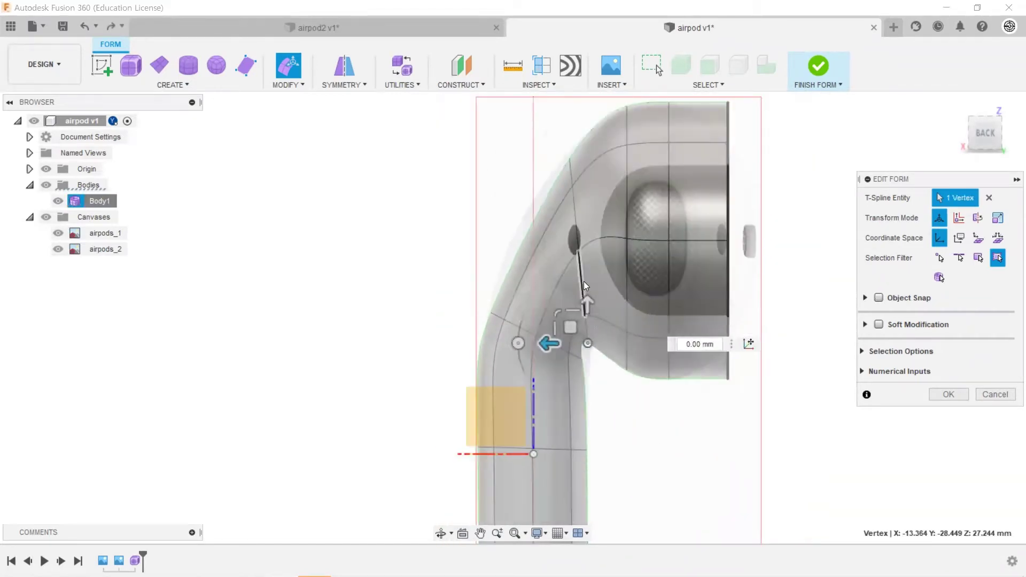
click(584, 281)
double_click(583, 281)
drag(545, 251, 536, 251)
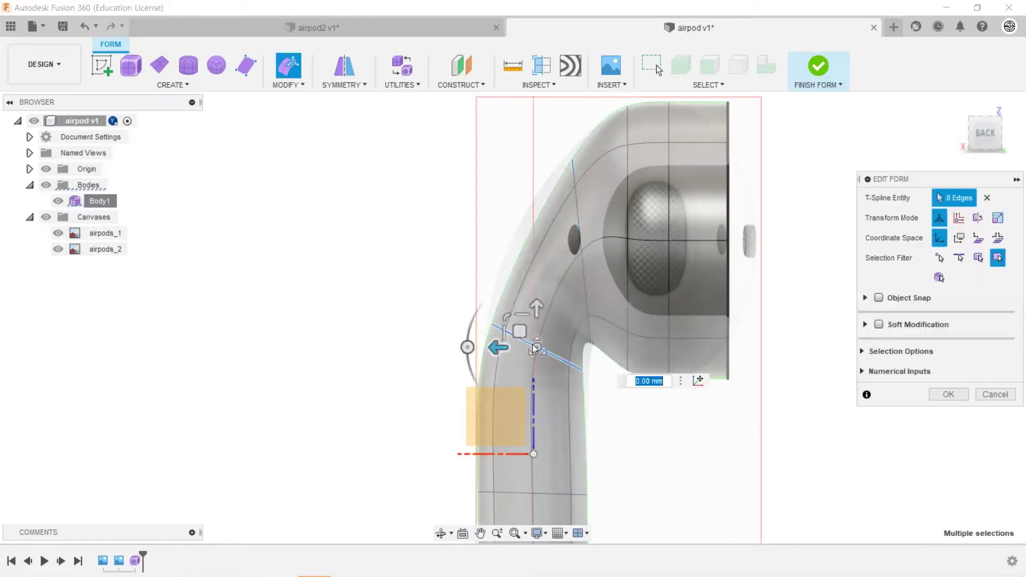
Step: Raise the upper stem edge loop toward the bend
double_click(534, 348)
mouse_move(534, 306)
mouse_down()
mouse_move(544, 288)
mouse_move(535, 280)
mouse_up()
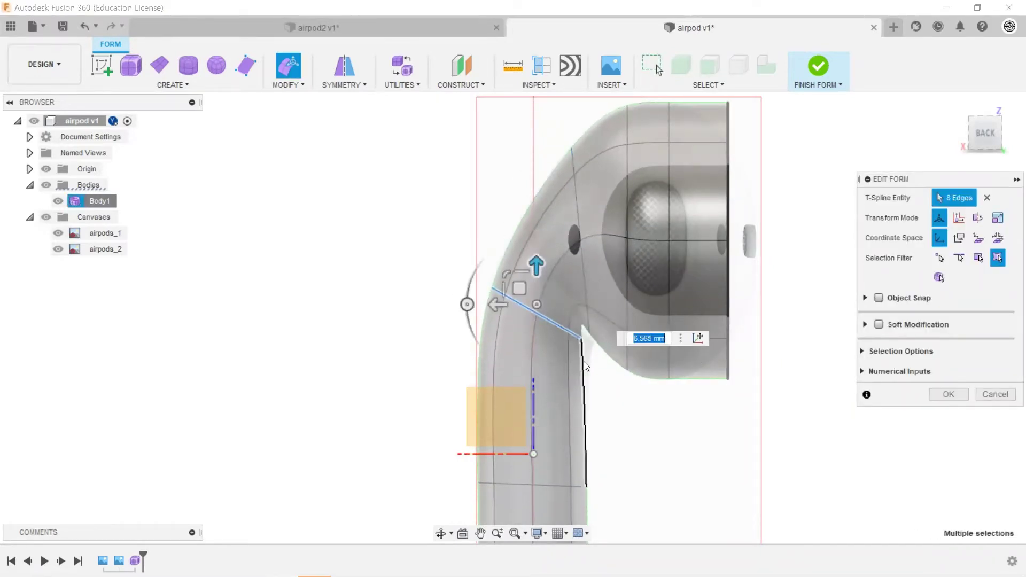
scroll(583, 361, down, 3)
drag(548, 398, 568, 346)
scroll(567, 348, up, 2)
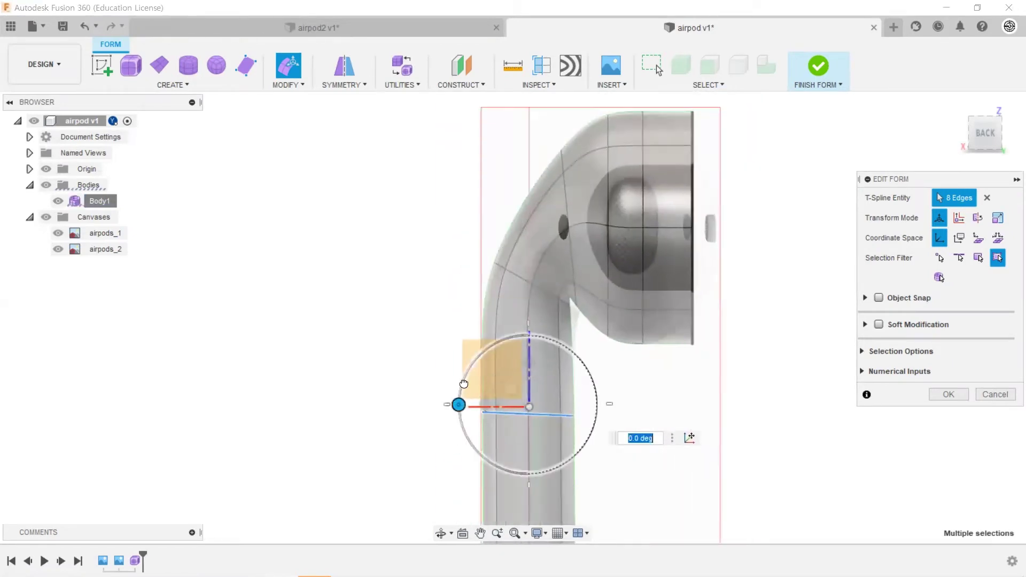
click(669, 417)
scroll(637, 366, up, 2)
Step: Hide the canvas images to inspect the earpiece opening, then show them again
double_click(606, 198)
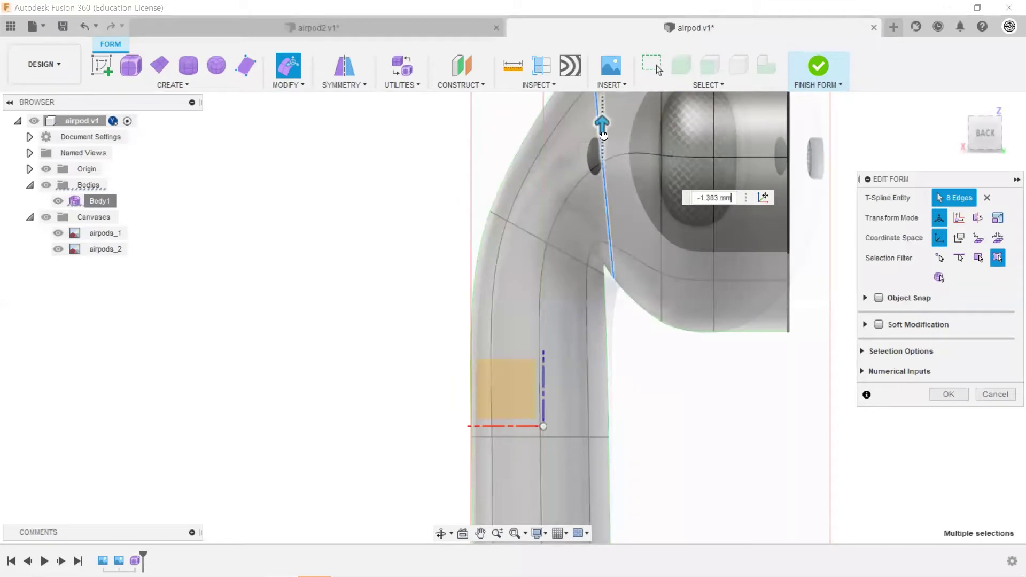
scroll(644, 342, down, 3)
click(641, 348)
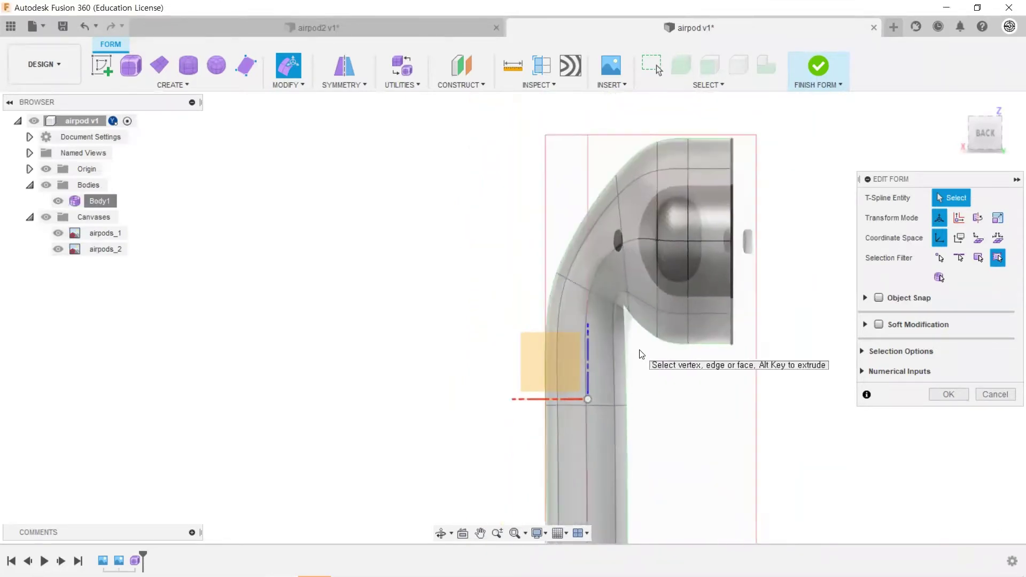
click(58, 249)
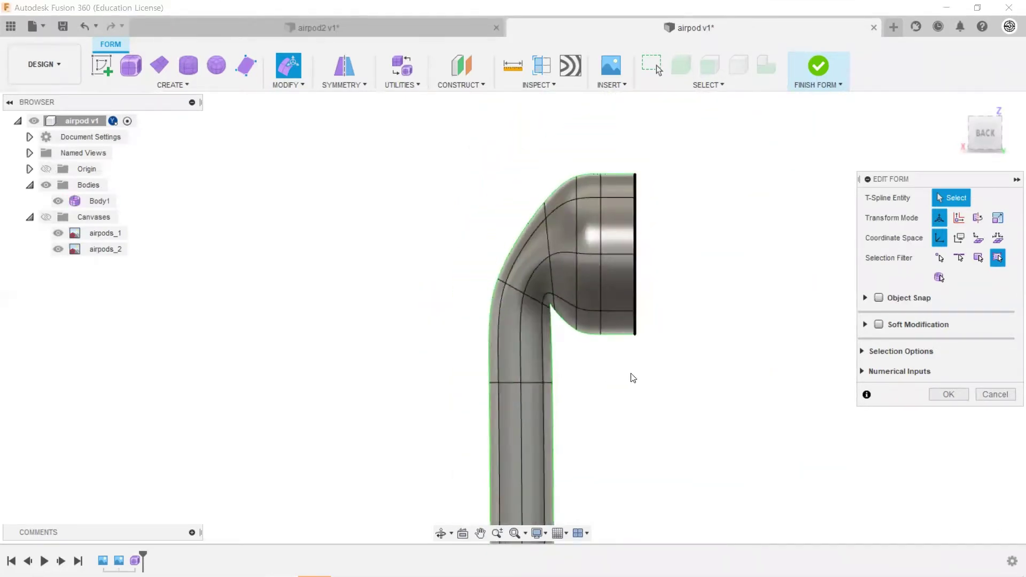
mouse_move(632, 378)
shift+middle_down()
mouse_move(185, 367)
mouse_move(635, 374)
shift+middle_up()
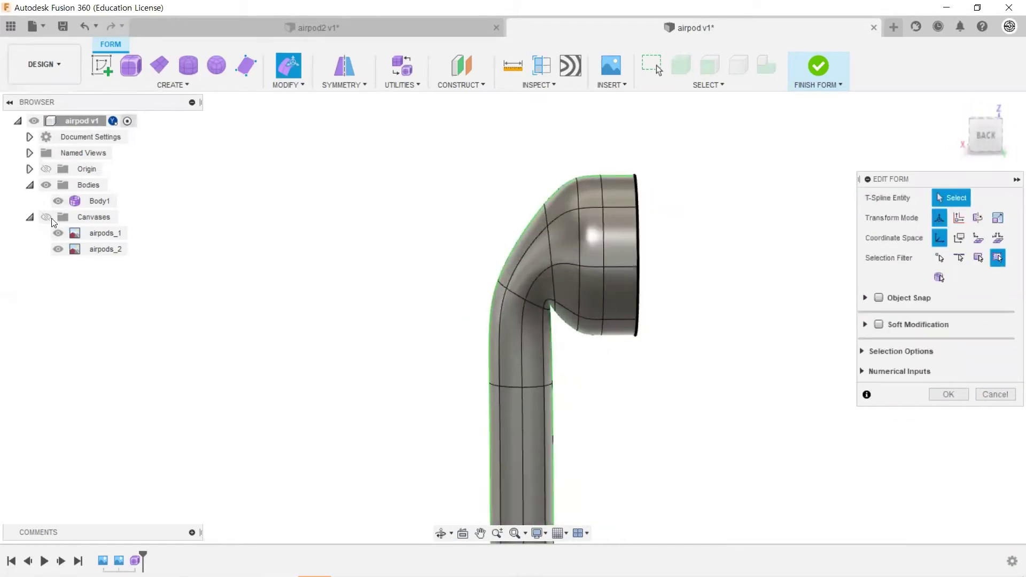
click(46, 217)
scroll(536, 343, up, 3)
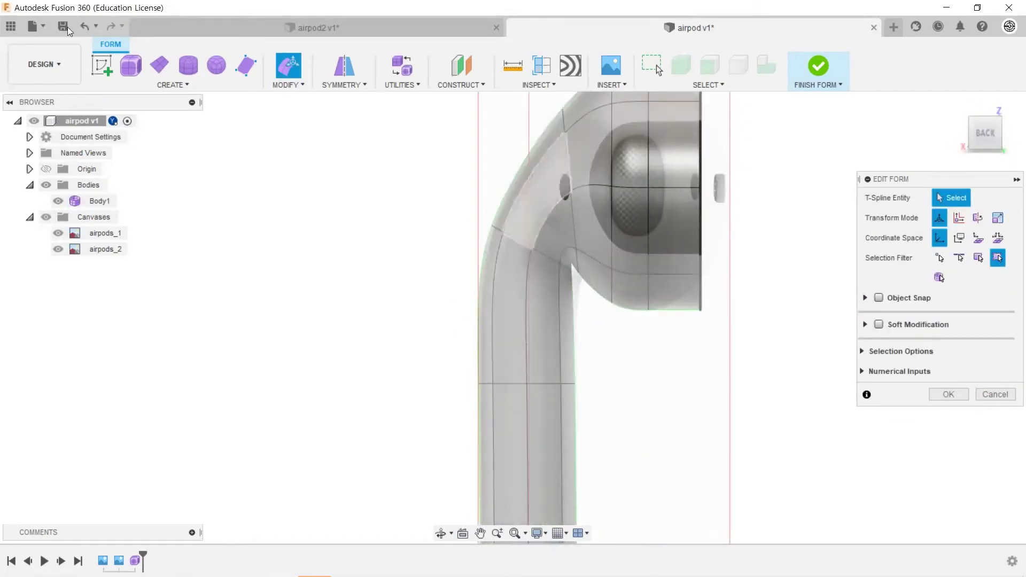
click(303, 83)
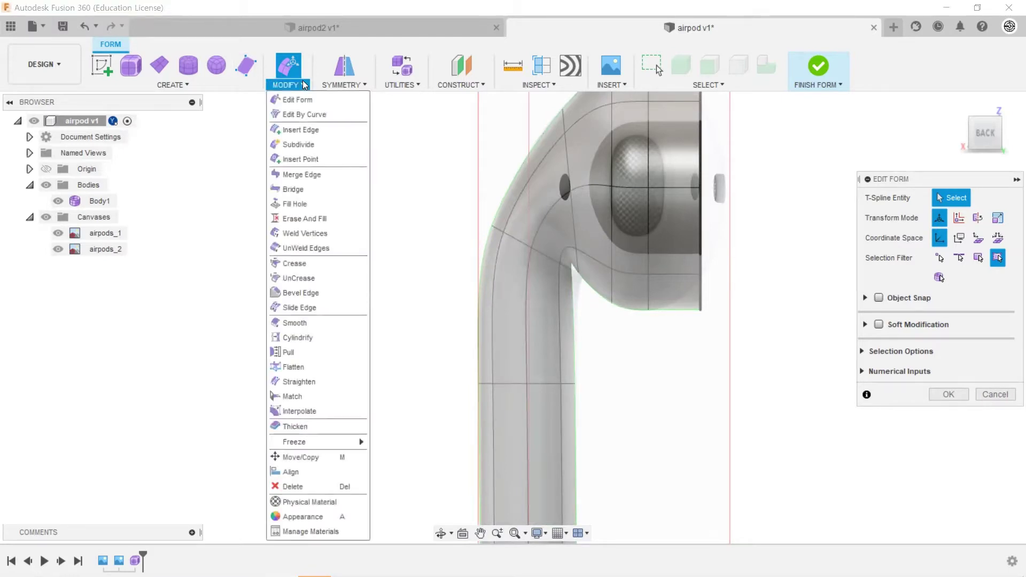
Step: Insert an edge loop across the upper stem at insert location about -0.38
click(295, 127)
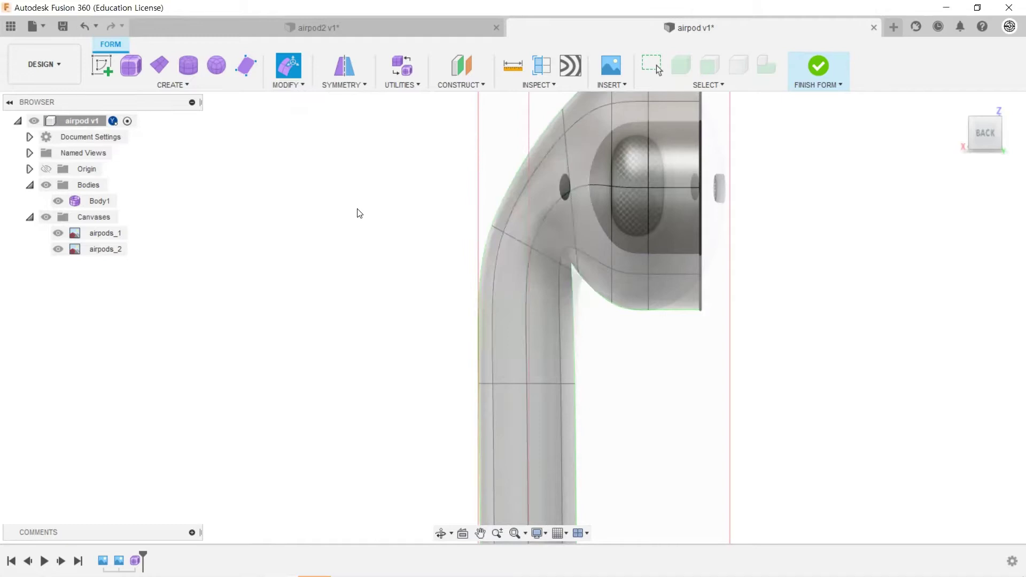
click(516, 383)
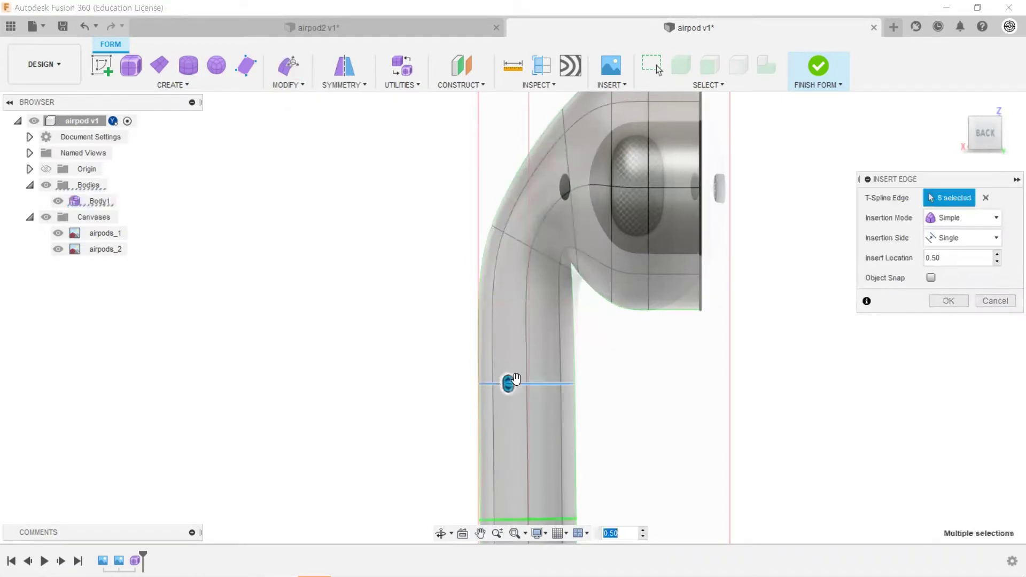
drag(509, 346, 501, 174)
click(952, 300)
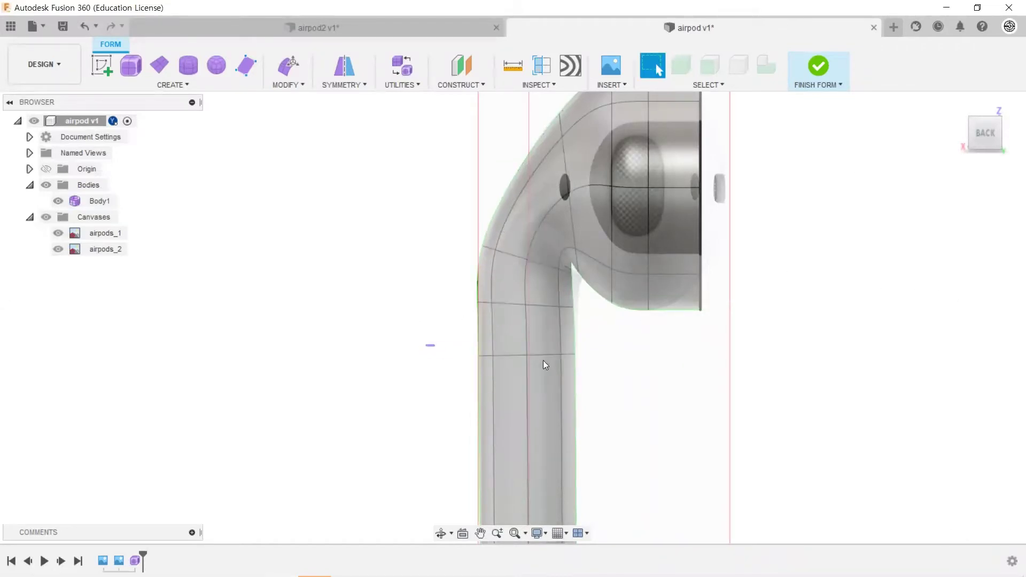
drag(545, 364, 614, 368)
Step: Reopen Edit Form and slightly adjust the new edge loop across the stem
click(292, 66)
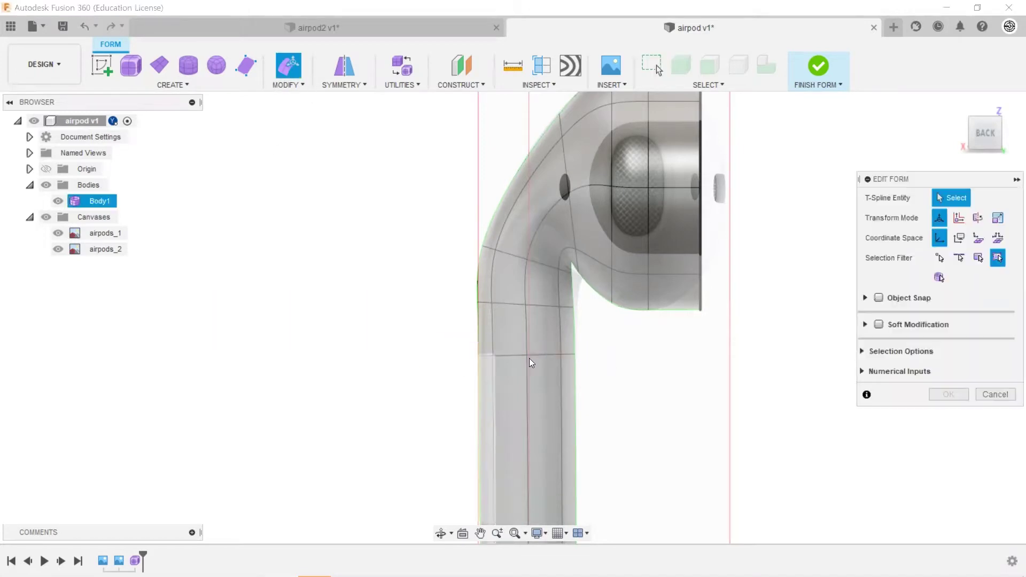
click(517, 354)
click(550, 357)
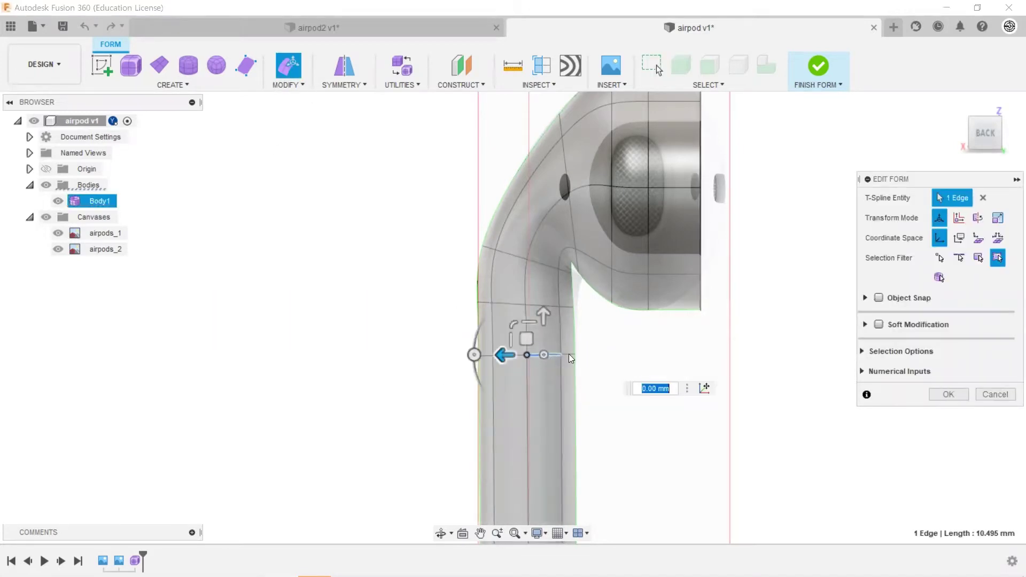
scroll(568, 354, up, 3)
key(Escape)
click(293, 66)
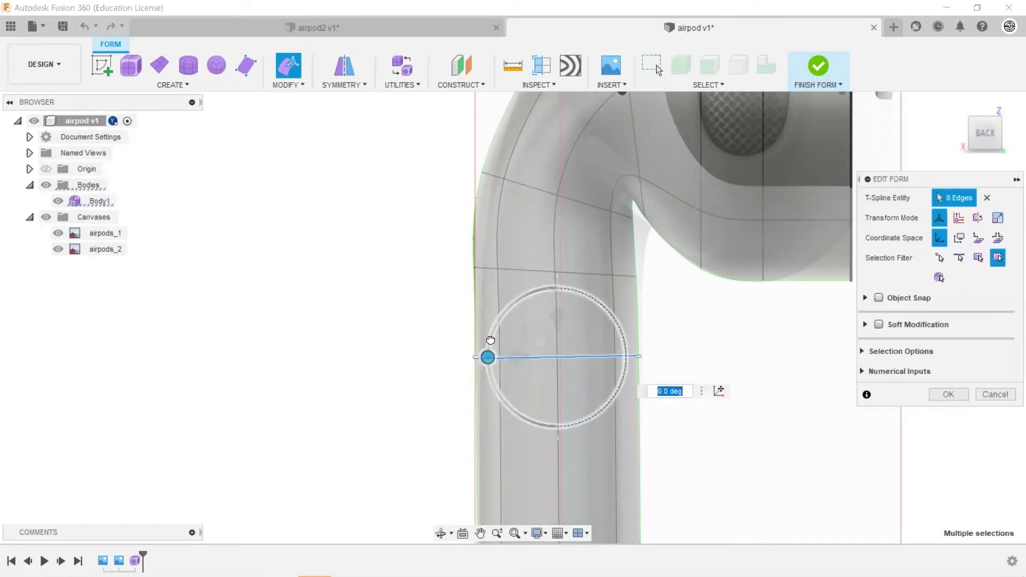
drag(520, 367, 521, 381)
scroll(520, 381, down, 2)
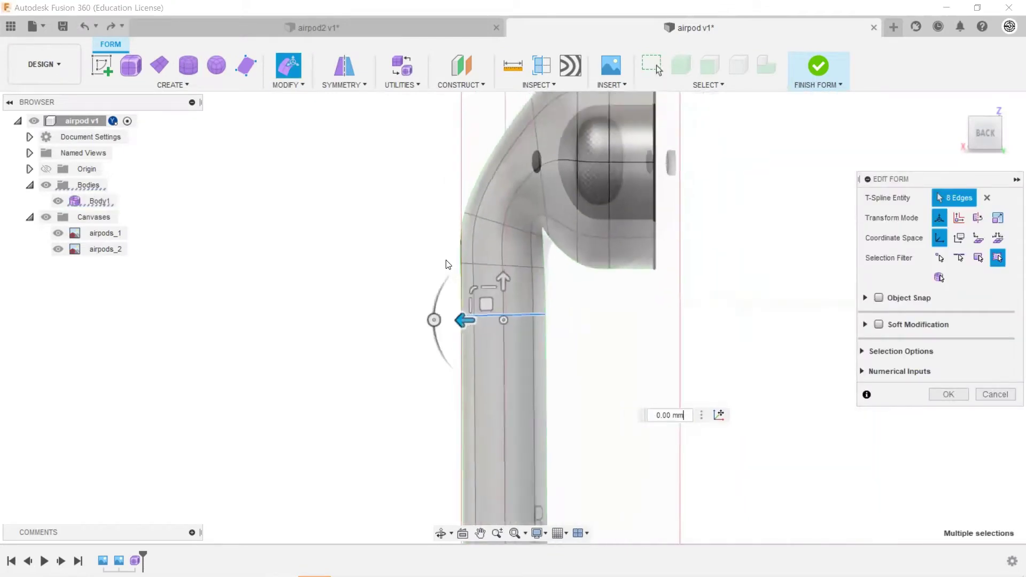
scroll(513, 320, up, 2)
Step: Box-select the edge loop across the stem bend and push it outward slightly
drag(523, 227, 457, 182)
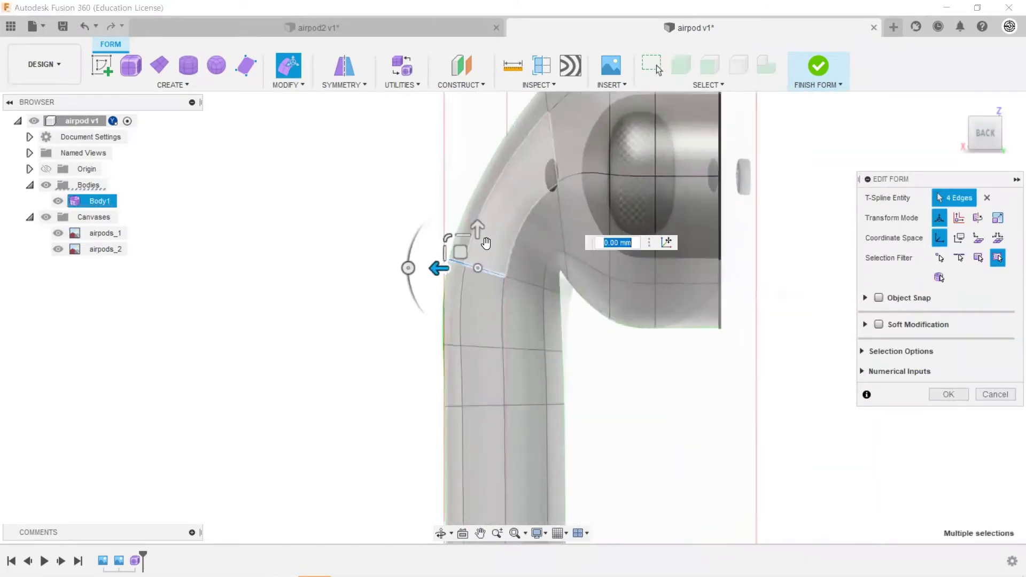
scroll(536, 164, up, 3)
drag(543, 165, 548, 195)
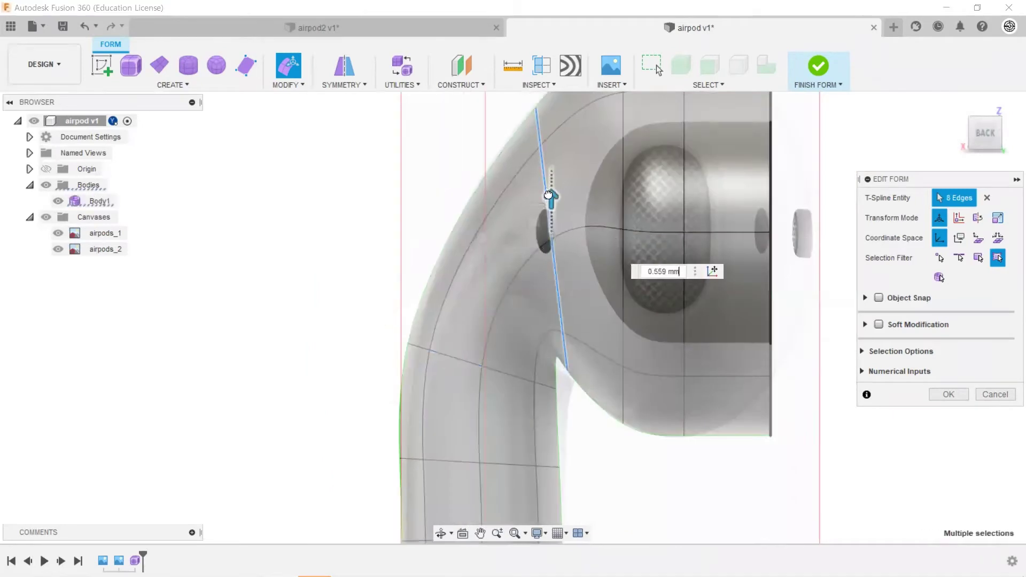
click(280, 213)
scroll(361, 317, down, 2)
click(406, 319)
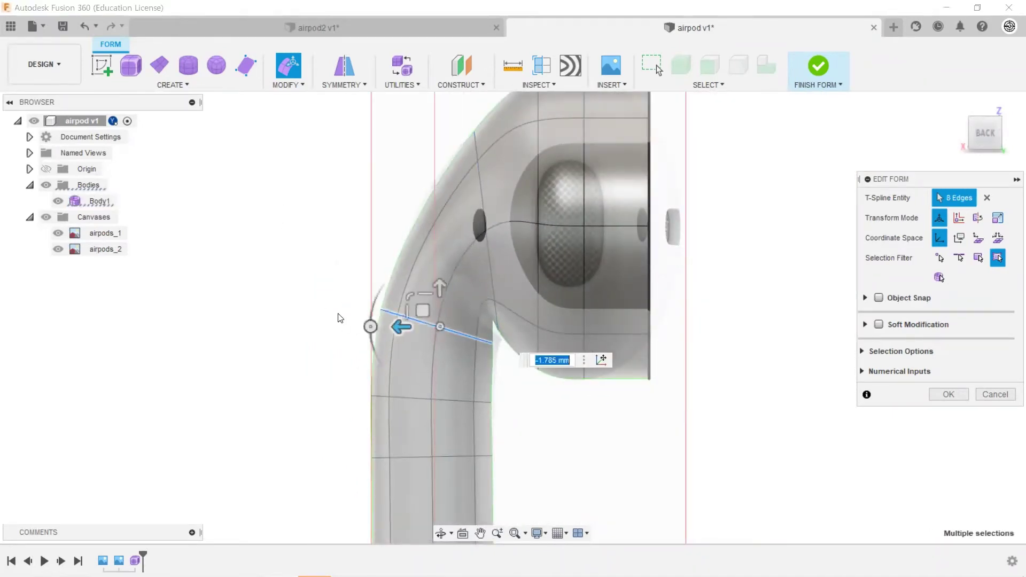
scroll(337, 305, up, 2)
Step: Select the lower and upper bend edge loops, then the inner-bend vertical loop
double_click(418, 422)
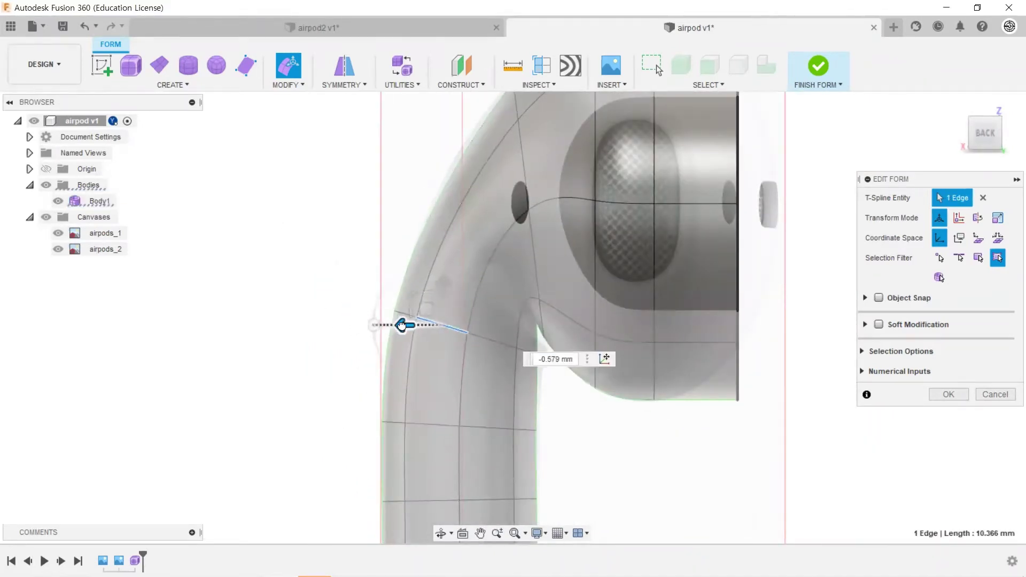
double_click(462, 332)
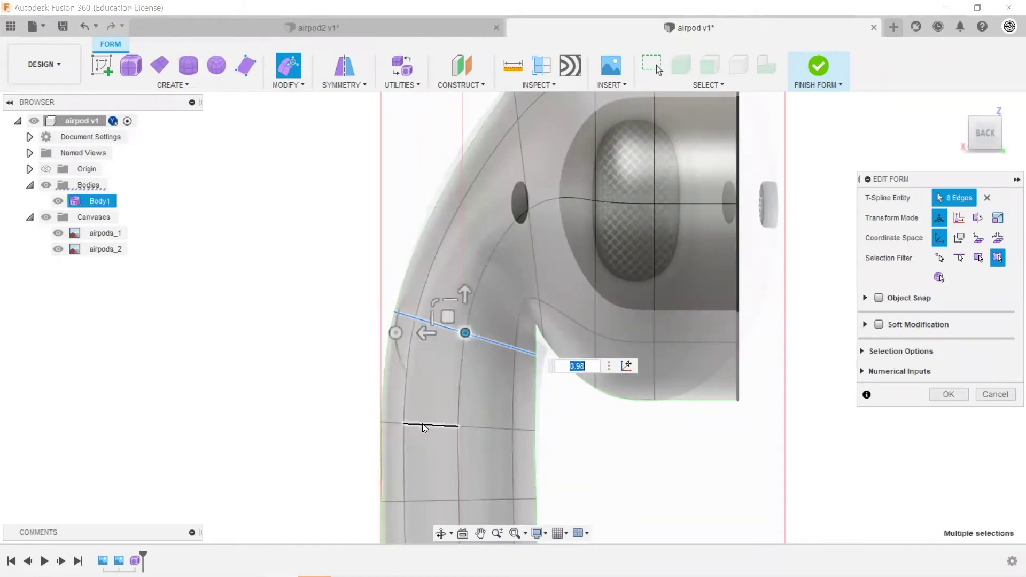
double_click(458, 424)
scroll(370, 395, down, 1)
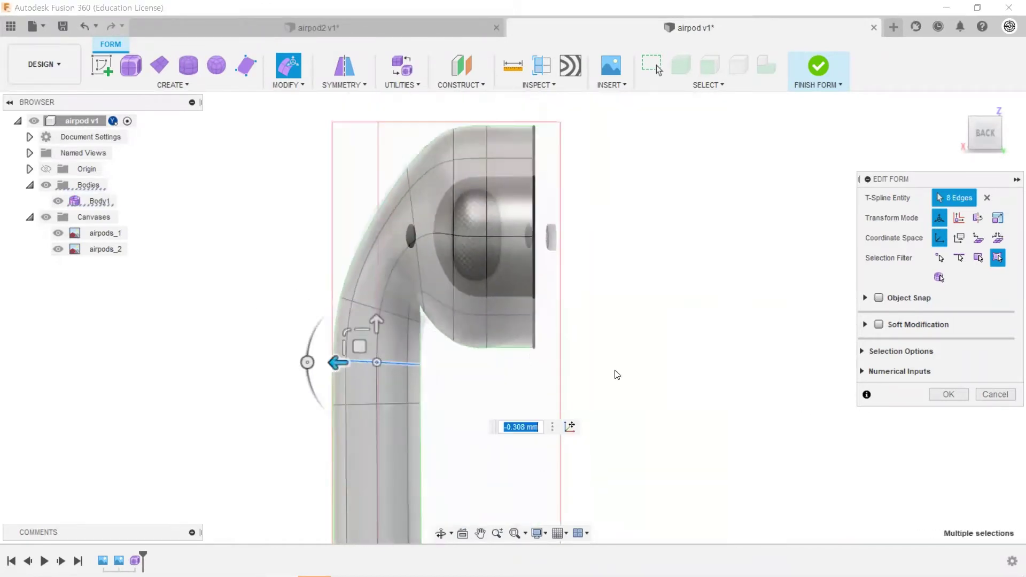
scroll(512, 313, up, 4)
double_click(501, 213)
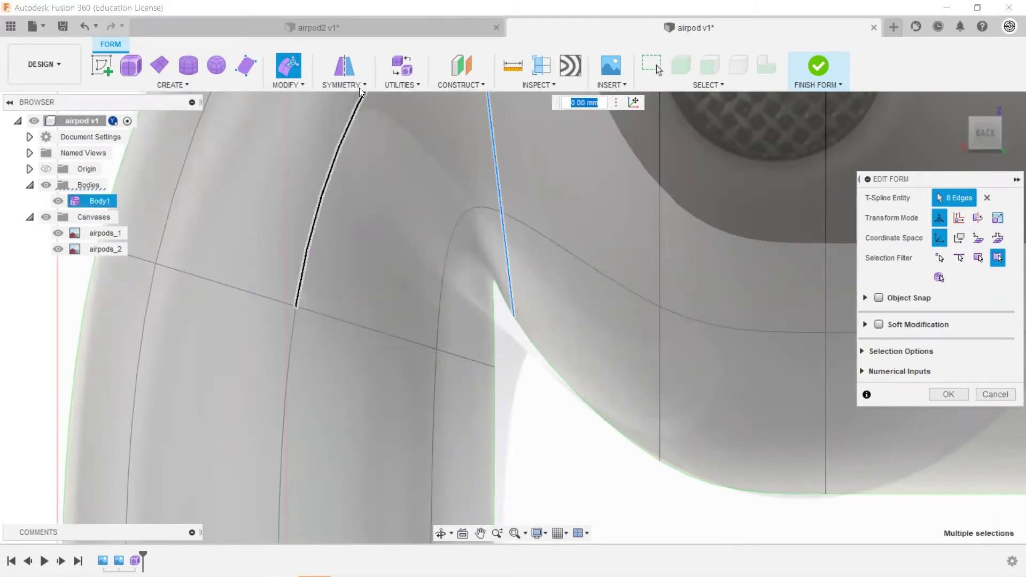
scroll(449, 219, down, 3)
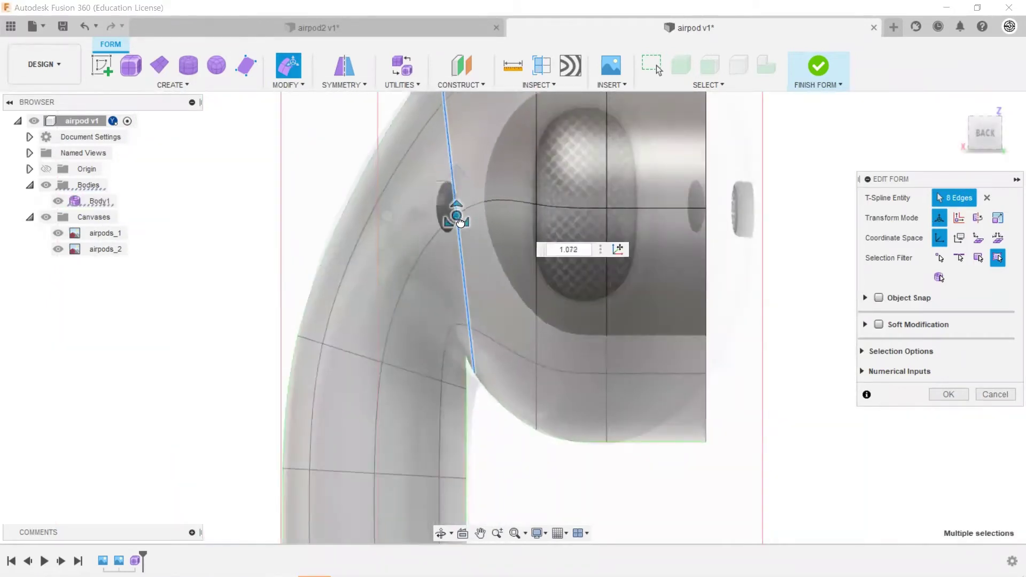
scroll(531, 334, down, 2)
Step: Select the head's vertical edge loop, clear the selection, and exit Edit Form
click(527, 299)
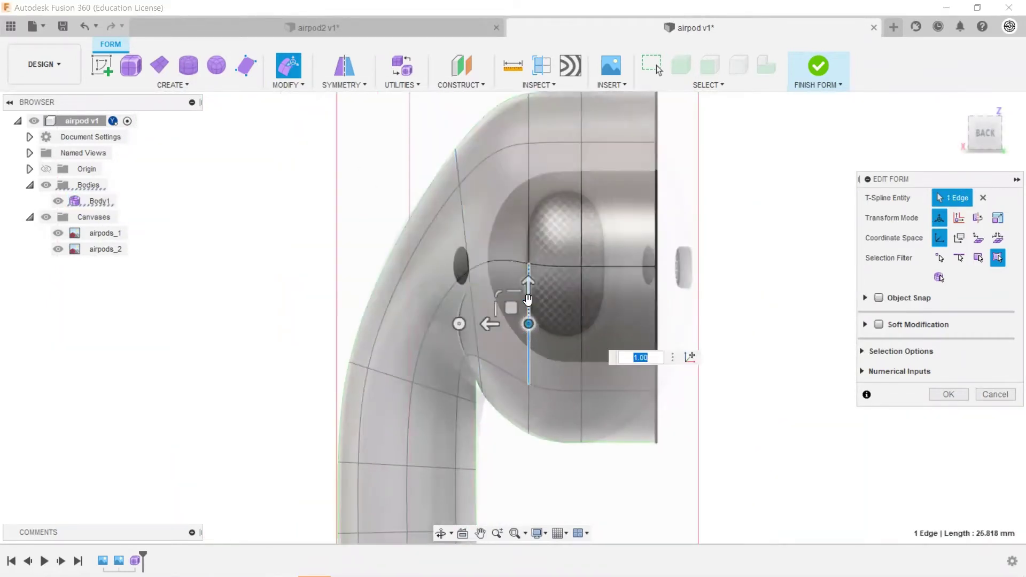
double_click(528, 214)
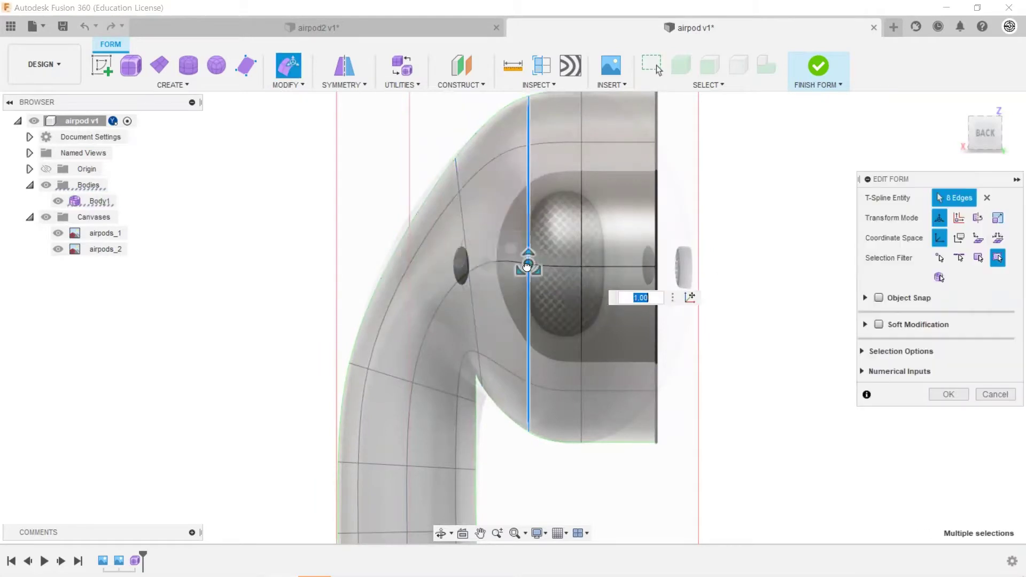
scroll(664, 343, down, 2)
scroll(831, 186, down, 3)
click(832, 186)
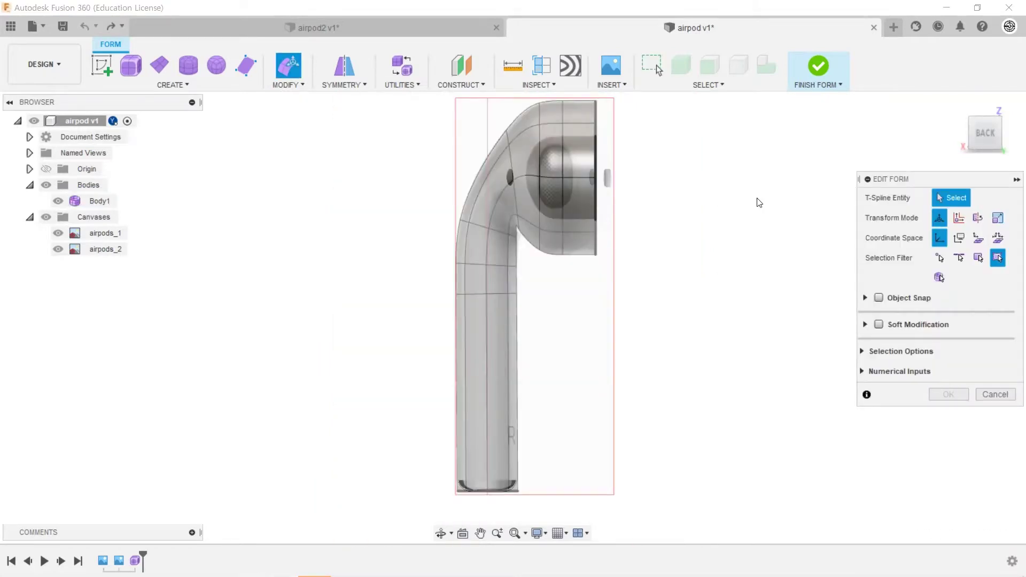
key(Escape)
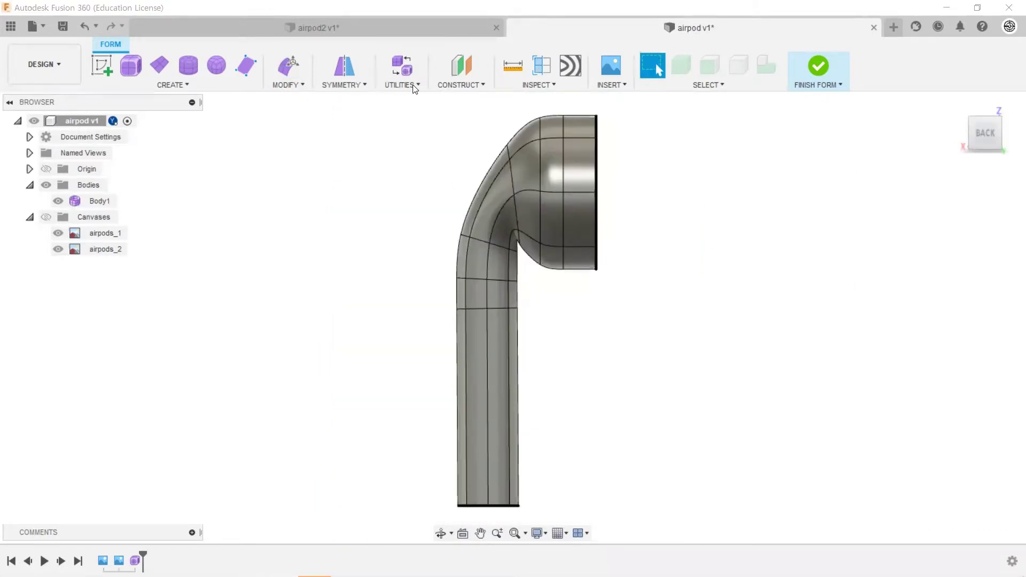
Step: Set all of Body1 to Box Display with the Display Mode utility
click(407, 87)
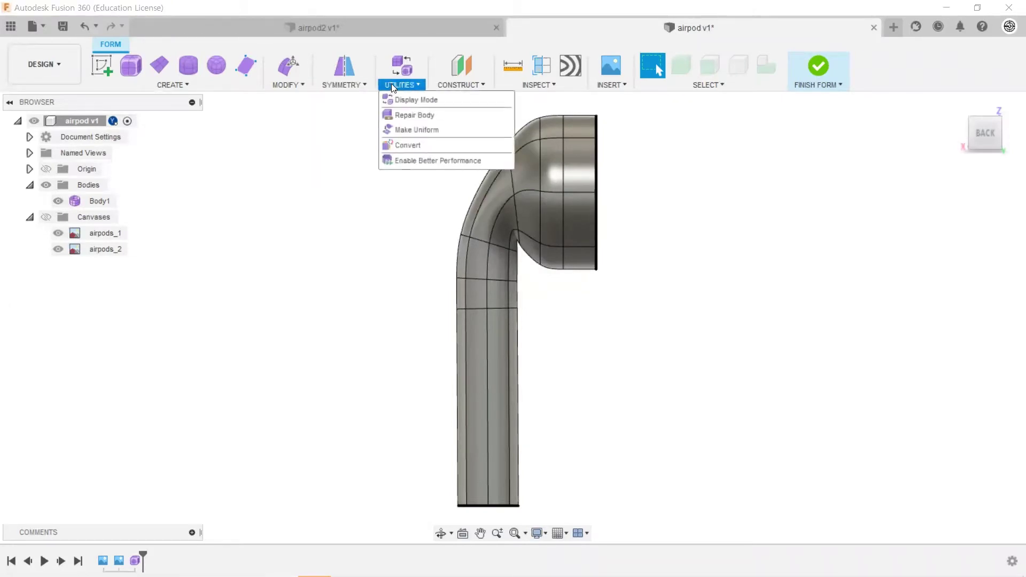
mouse_move(416, 99)
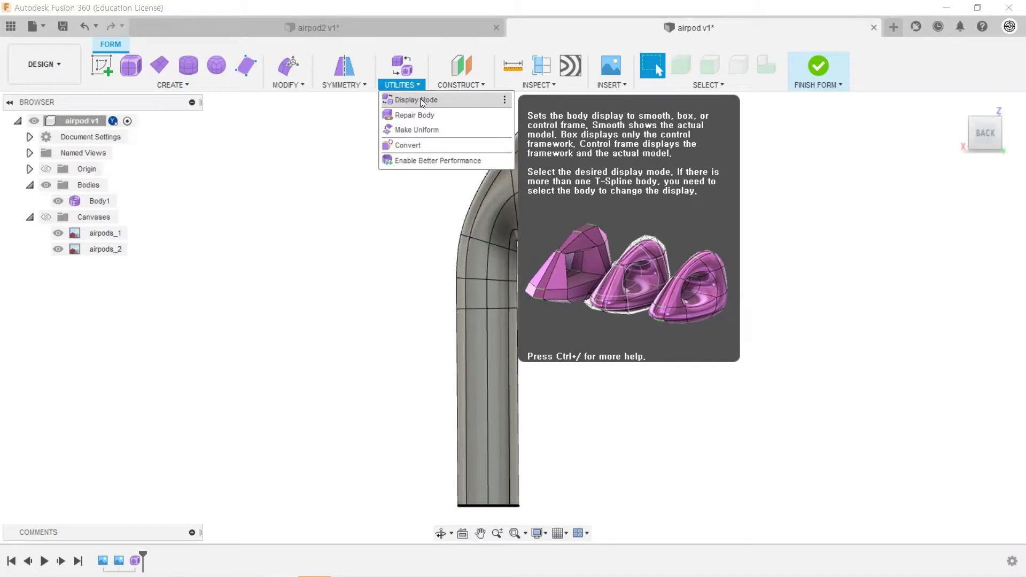
click(419, 99)
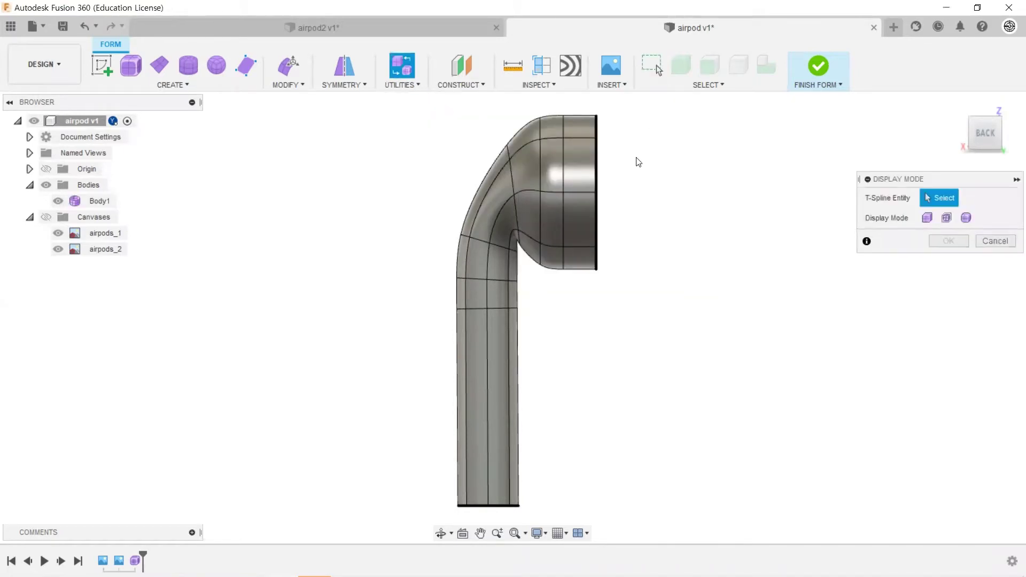
drag(658, 116, 423, 396)
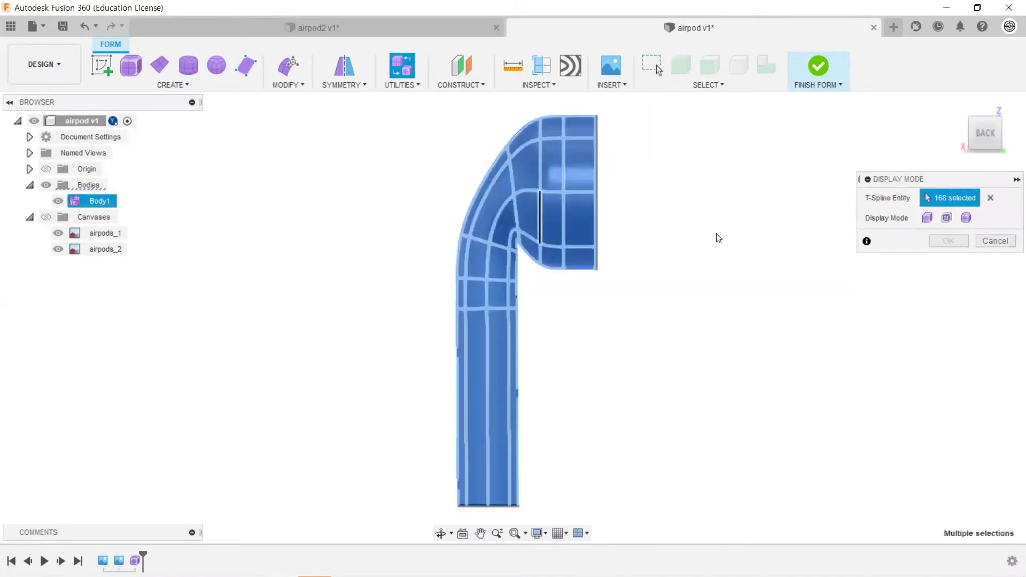
click(926, 217)
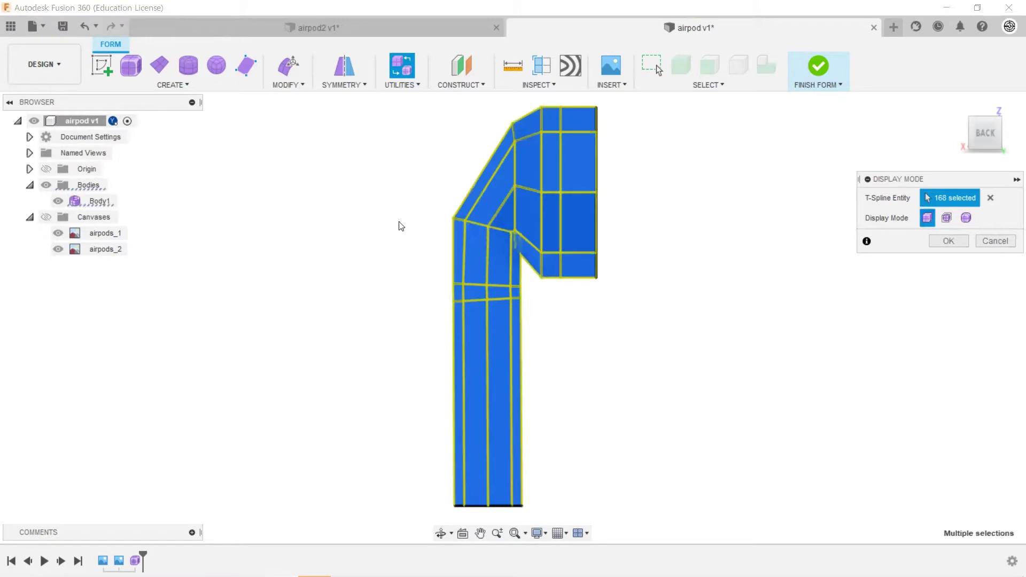
Step: Orbit and zoom to inspect the box control cage from an angled side and the rear
scroll(416, 208, up, 2)
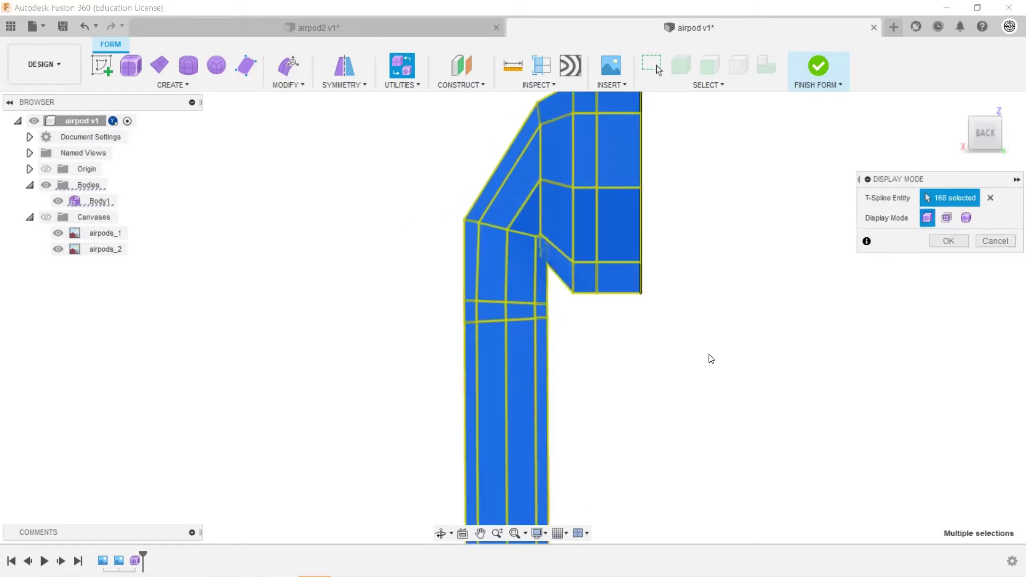
shift+middle_drag(713, 358, 552, 288)
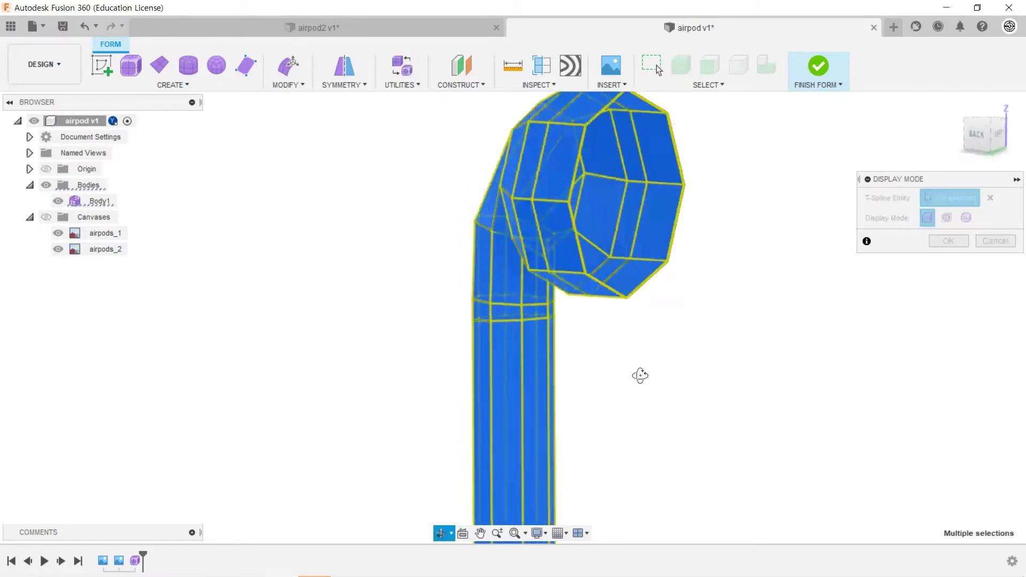
scroll(553, 273, up, 2)
scroll(552, 265, up, 2)
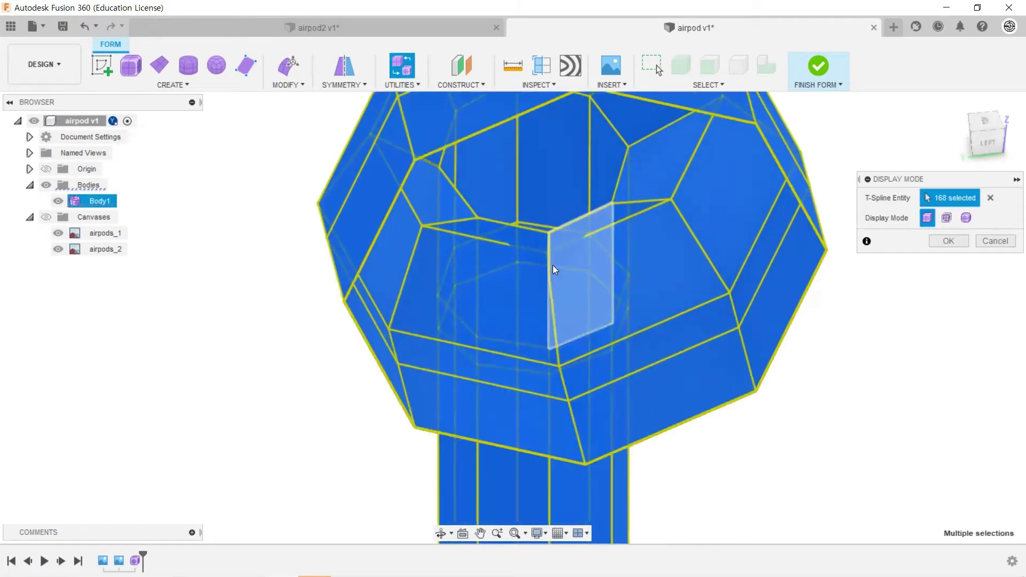
scroll(553, 265, up, 2)
scroll(549, 280, up, 3)
mouse_move(537, 302)
shift+middle_down()
mouse_move(630, 247)
mouse_move(585, 302)
mouse_move(616, 334)
mouse_move(597, 314)
mouse_move(584, 325)
mouse_move(371, 310)
mouse_move(466, 325)
mouse_move(592, 411)
mouse_move(595, 380)
mouse_move(559, 371)
mouse_move(534, 347)
mouse_move(600, 385)
mouse_move(549, 357)
mouse_move(559, 339)
mouse_move(558, 362)
mouse_move(530, 328)
mouse_move(620, 369)
mouse_move(554, 341)
mouse_move(572, 357)
mouse_move(537, 362)
mouse_move(620, 376)
mouse_move(588, 347)
mouse_move(592, 334)
shift+middle_up()
Step: Orbit and zoom in to inspect the boxy cage at the stem's neck from the front
scroll(533, 383, down, 5)
shift+middle_drag(758, 408, 895, 412)
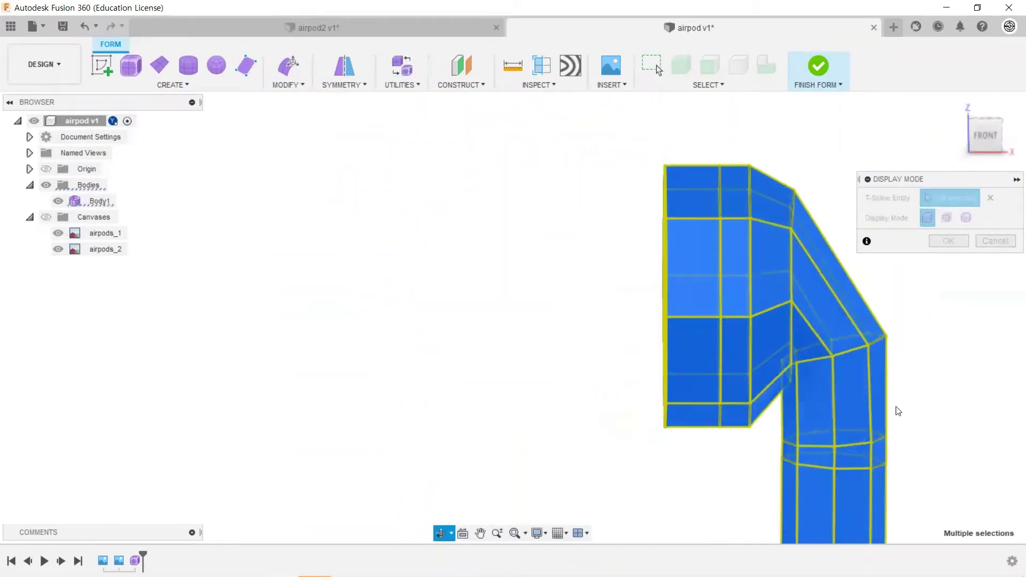
scroll(895, 412, up, 3)
scroll(849, 399, up, 3)
scroll(748, 398, up, 3)
scroll(630, 394, up, 3)
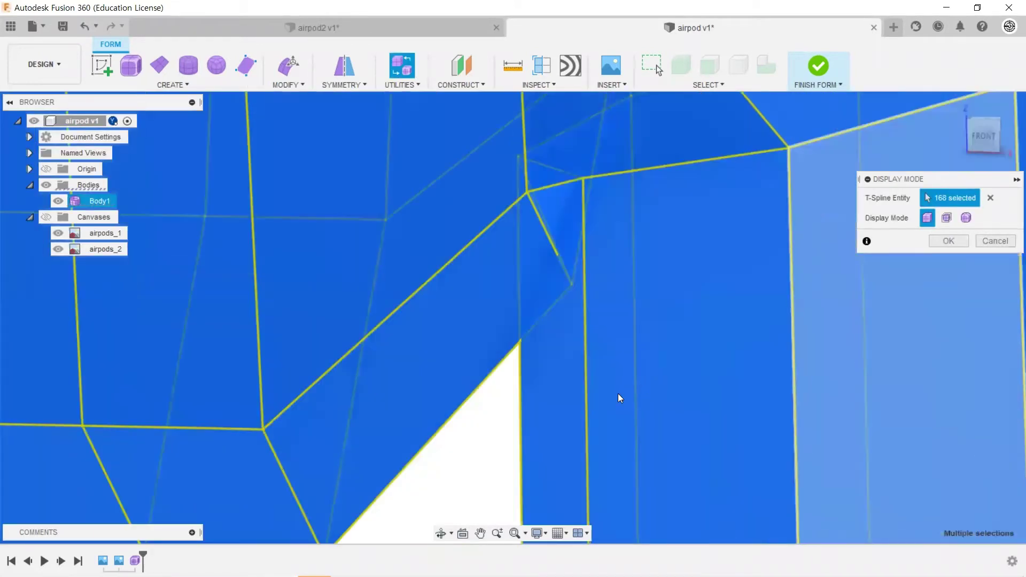
shift+middle_drag(618, 396, 549, 362)
Step: Re-examine the neck from another angle, then cancel the pending form edit
scroll(609, 357, up, 3)
scroll(421, 288, down, 3)
scroll(545, 284, down, 2)
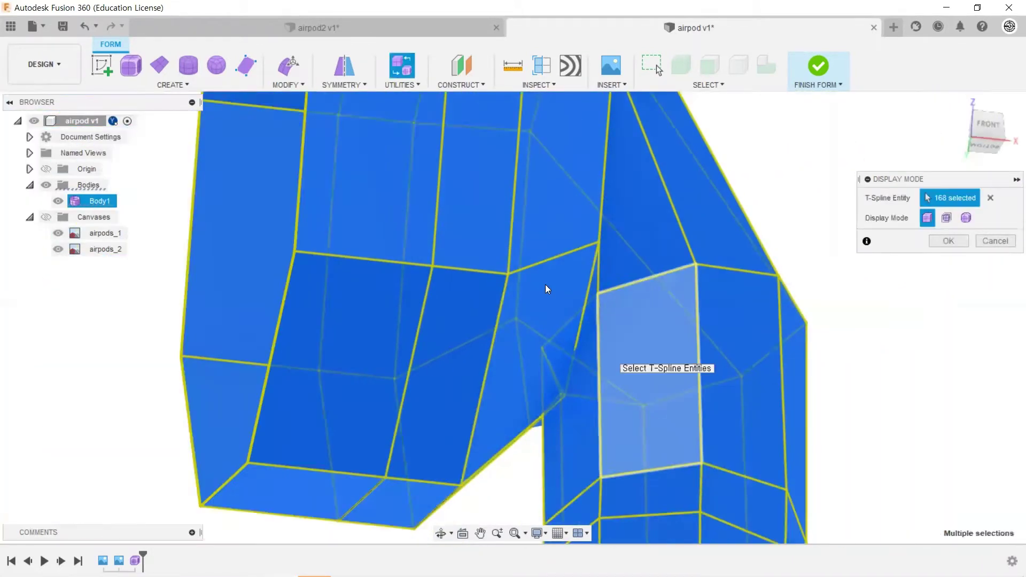
scroll(509, 291, up, 2)
mouse_move(545, 285)
shift+middle_down()
mouse_move(509, 291)
mouse_move(540, 312)
mouse_move(540, 433)
mouse_move(501, 386)
shift+middle_up()
scroll(541, 312, up, 2)
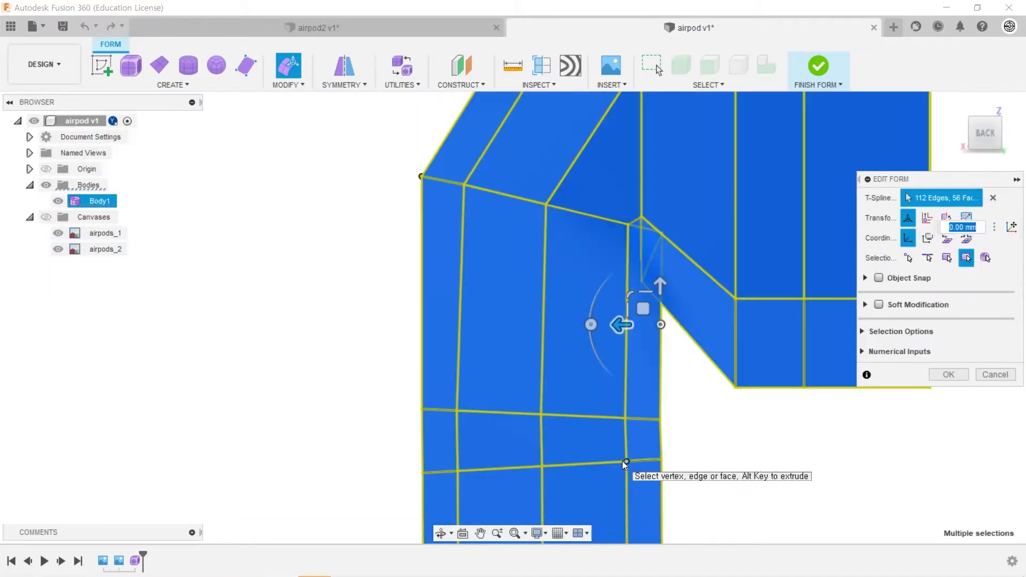
click(988, 376)
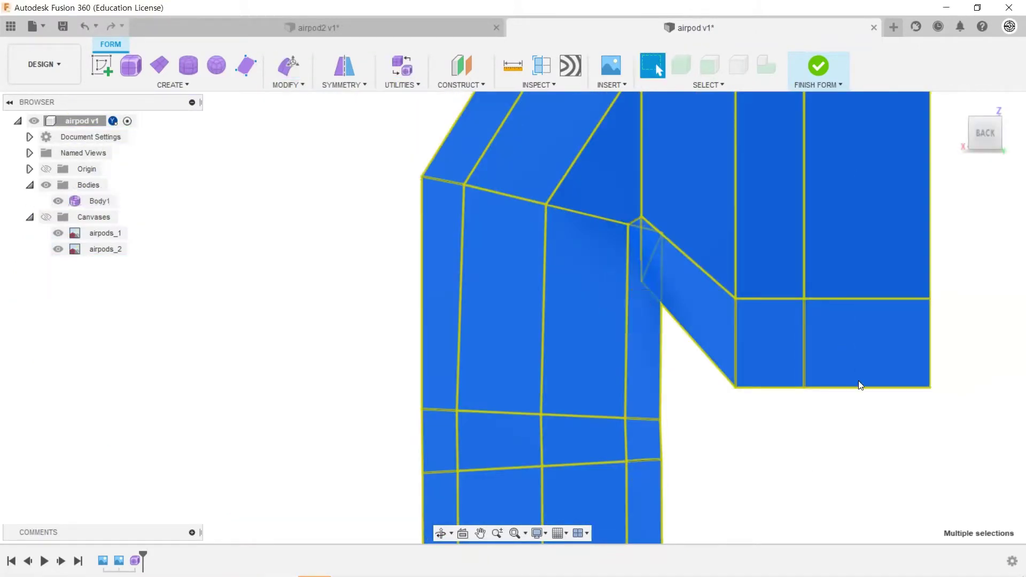
click(409, 85)
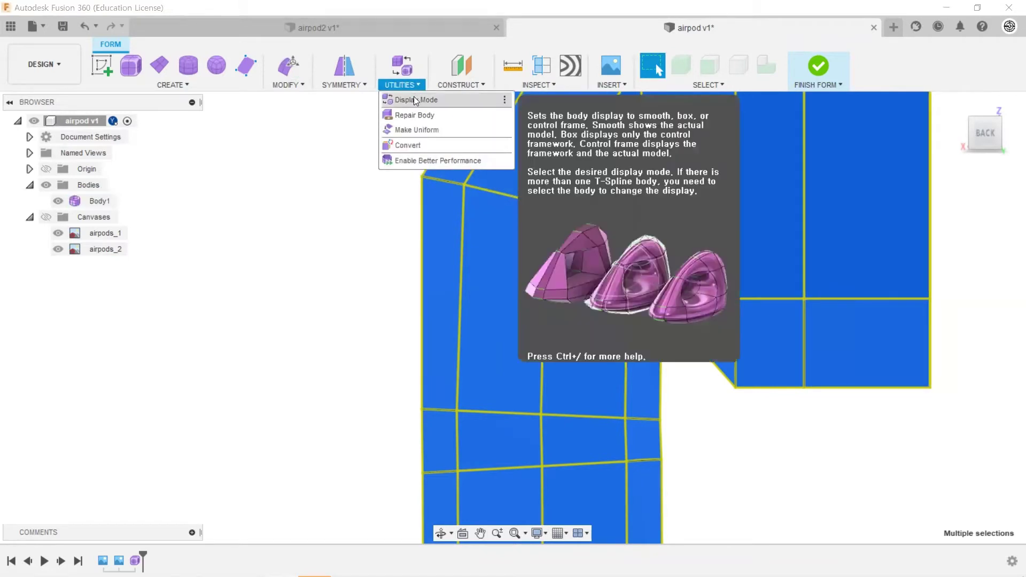
Step: Preview Body1 in smooth display and orbit to see the earbud in 3D
click(415, 100)
click(964, 218)
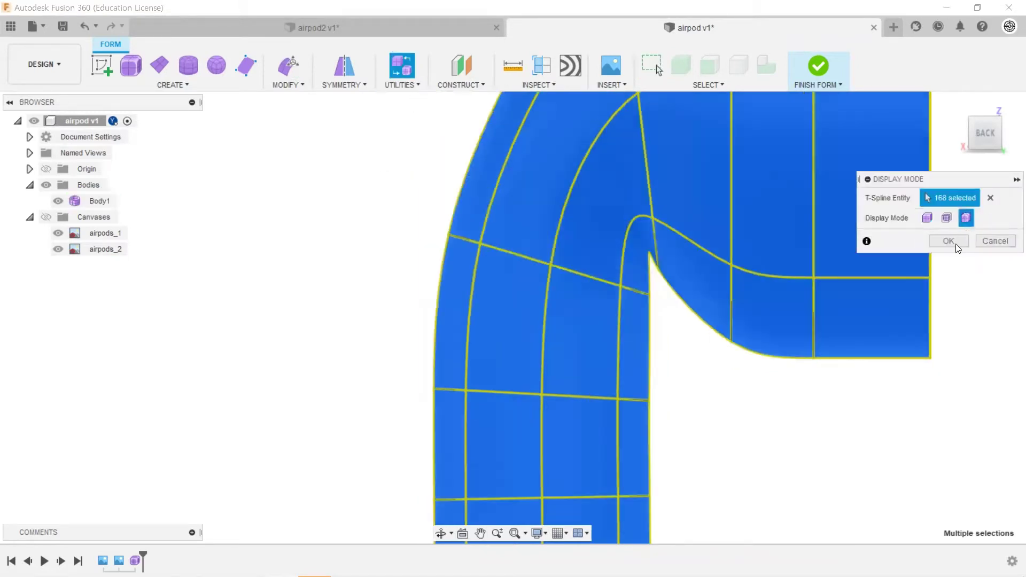
scroll(378, 325, down, 2)
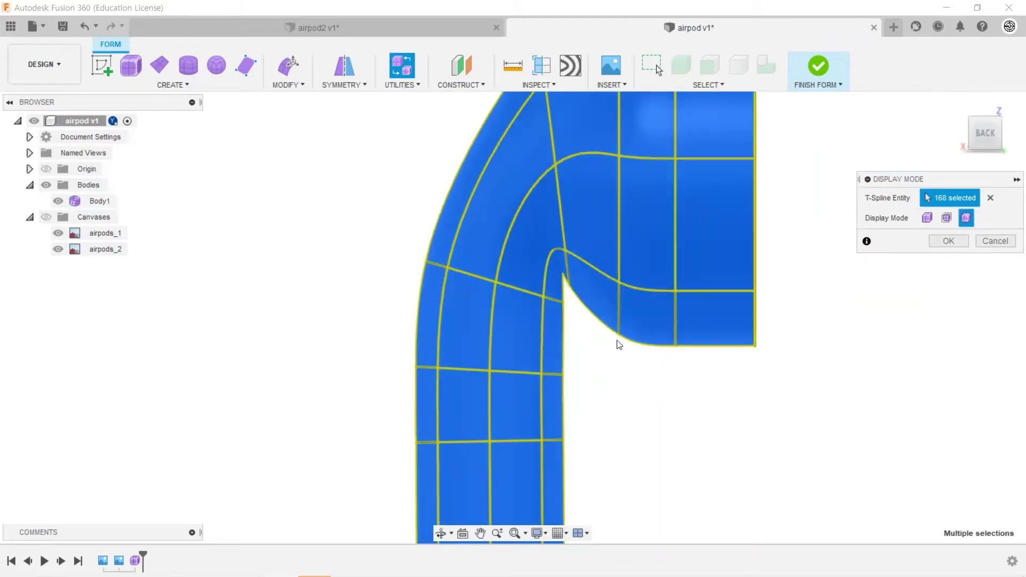
mouse_move(596, 359)
shift+middle_down()
mouse_move(561, 318)
mouse_move(593, 378)
mouse_move(629, 200)
shift+middle_up()
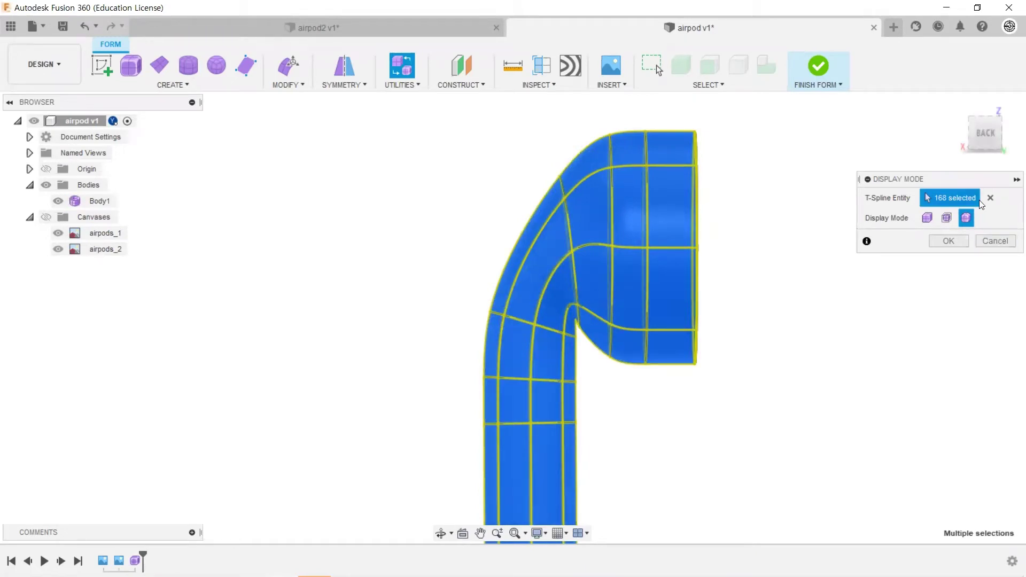
Step: Return Body1 to box display, orbit to an elevated view, and cancel the Display Mode dialog
click(927, 218)
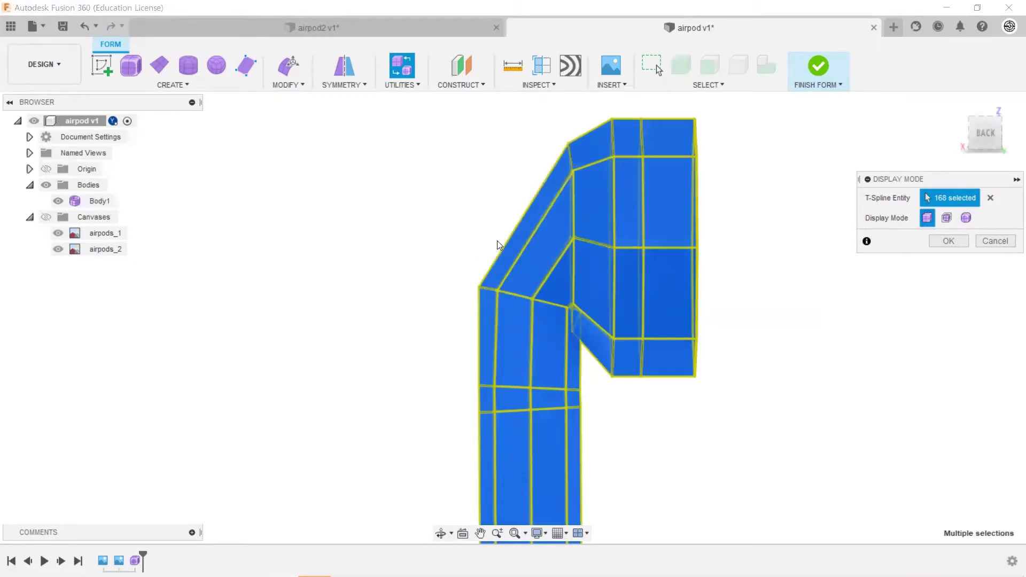
scroll(489, 303, up, 2)
scroll(490, 302, up, 2)
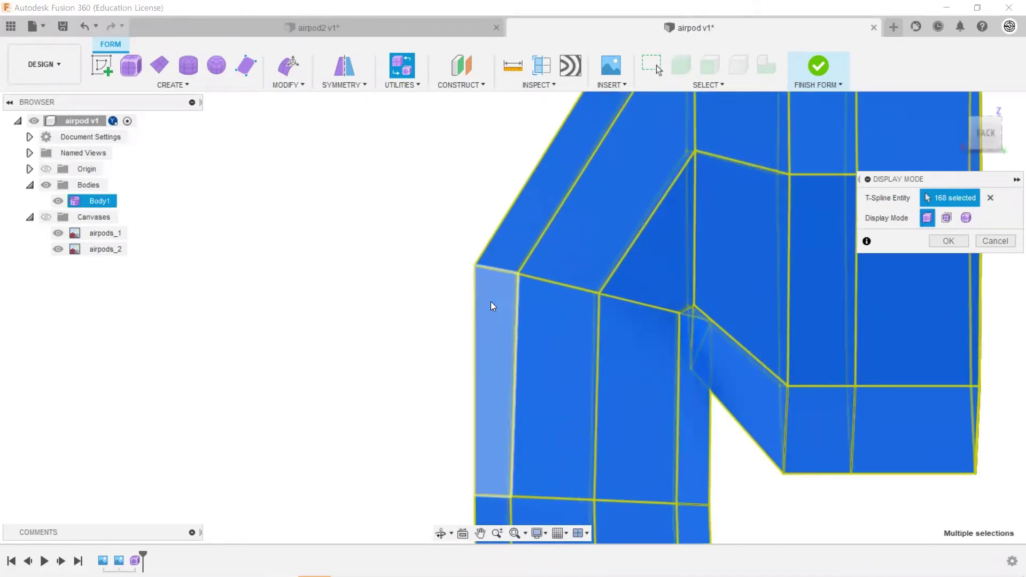
scroll(490, 302, down, 1)
scroll(508, 287, down, 1)
scroll(518, 272, down, 1)
scroll(586, 309, down, 1)
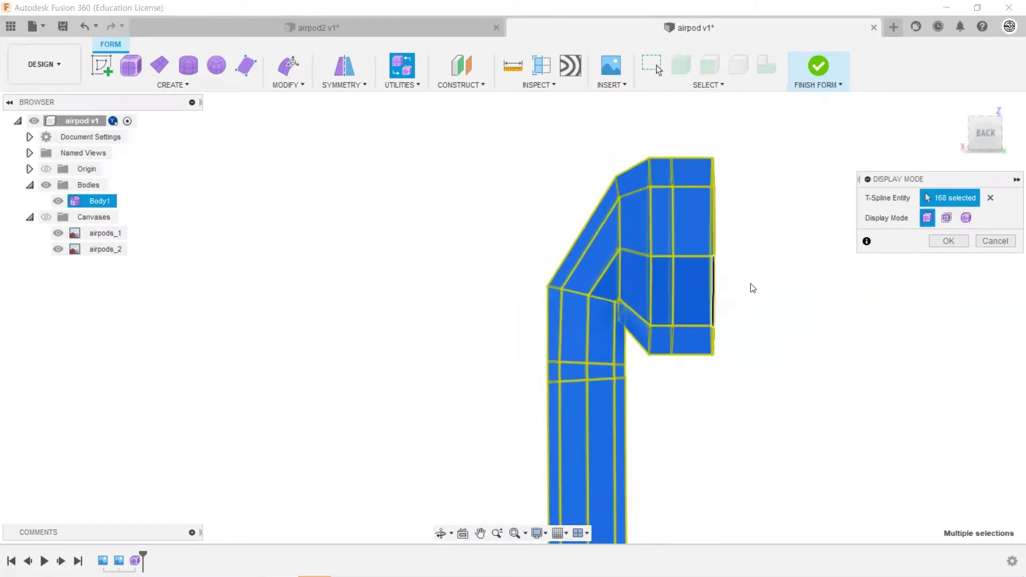
shift+middle_drag(784, 270, 843, 265)
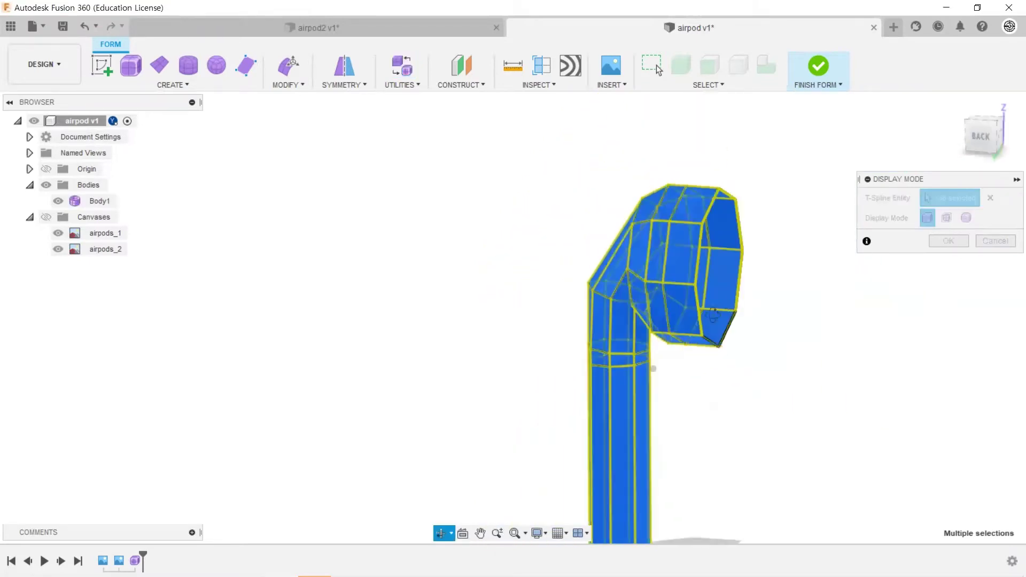
click(995, 241)
Step: Apply Mirror - Internal symmetry using two opposite faces, then orbit to view the back
click(850, 241)
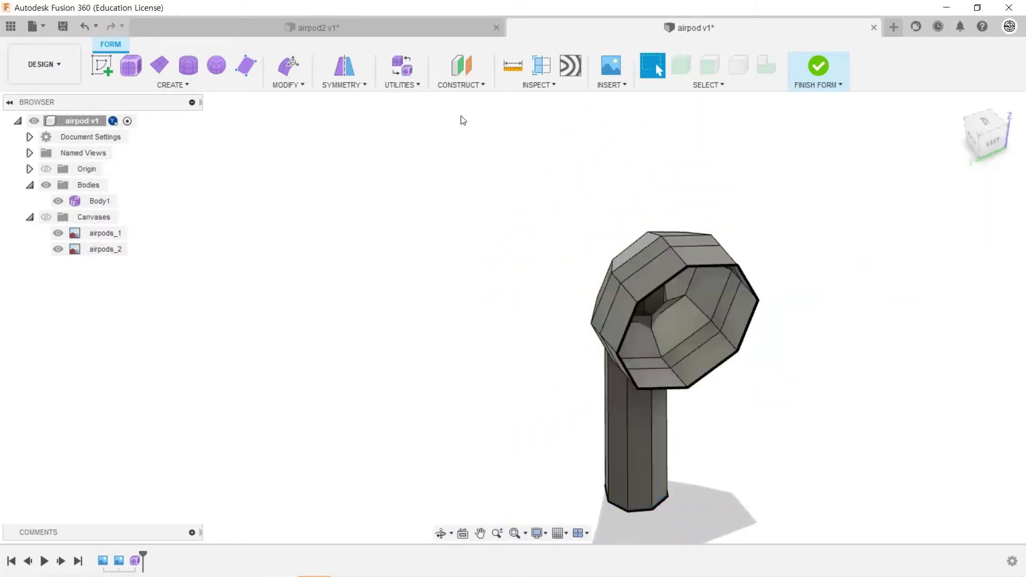
click(361, 77)
click(651, 276)
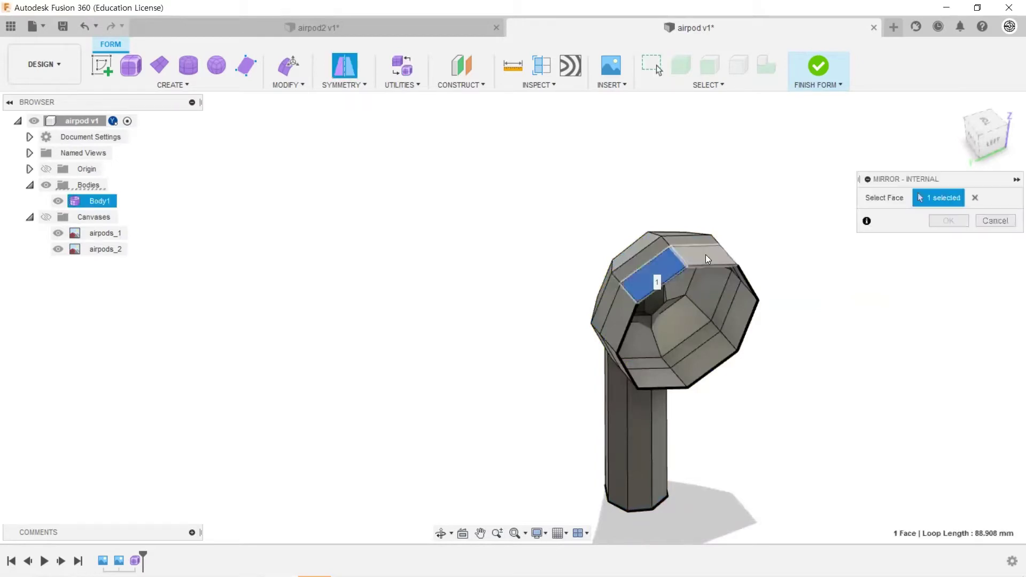
click(705, 255)
click(945, 221)
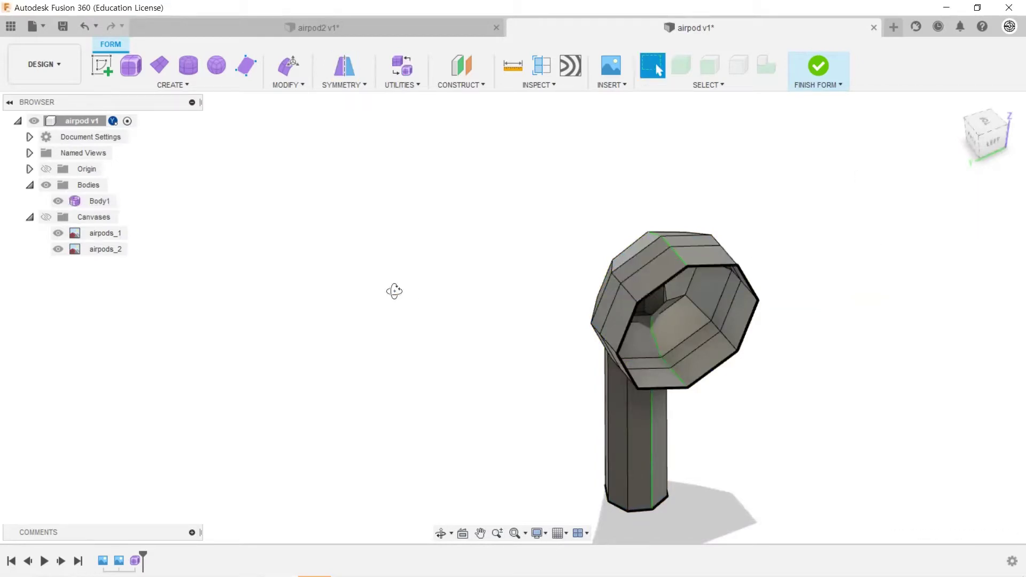
shift+middle_drag(394, 292, 489, 251)
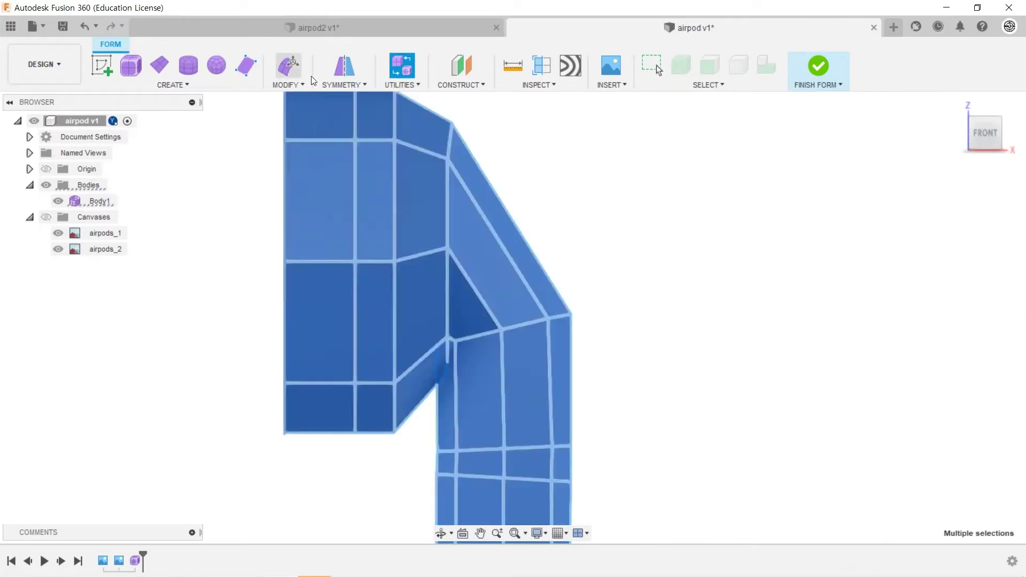
scroll(443, 368, up, 2)
scroll(438, 378, up, 2)
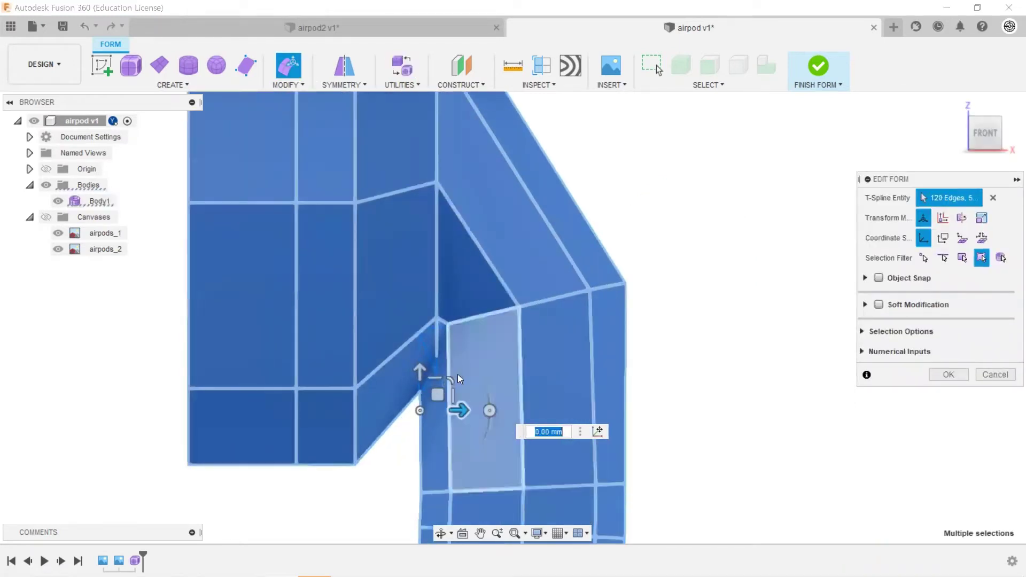
Step: Filter selection to vertices and move the inner bend vertex about 2.8 mm left
scroll(424, 377, up, 1)
scroll(419, 418, up, 1)
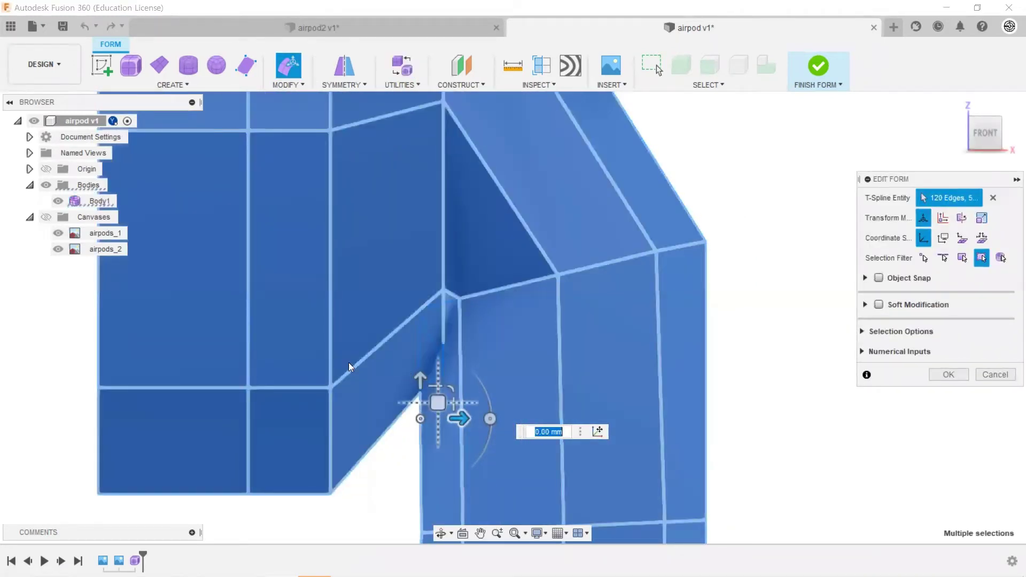
scroll(368, 357, up, 1)
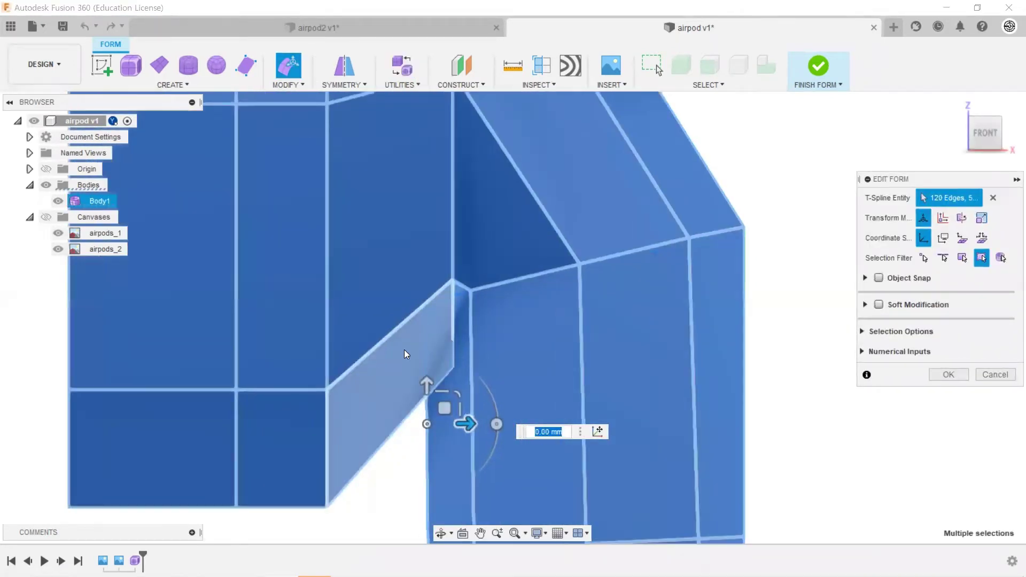
click(923, 258)
click(454, 366)
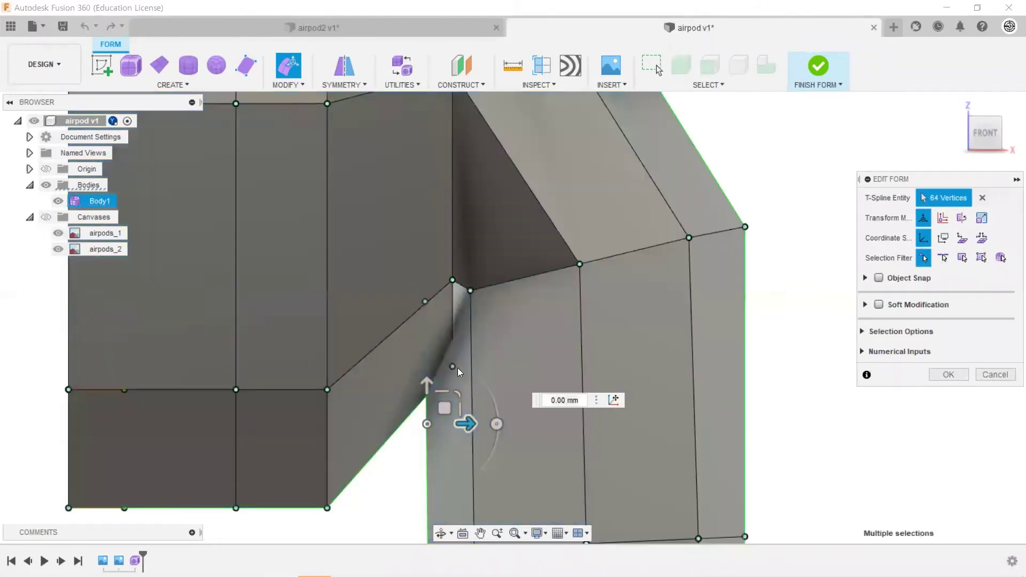
drag(476, 368, 427, 401)
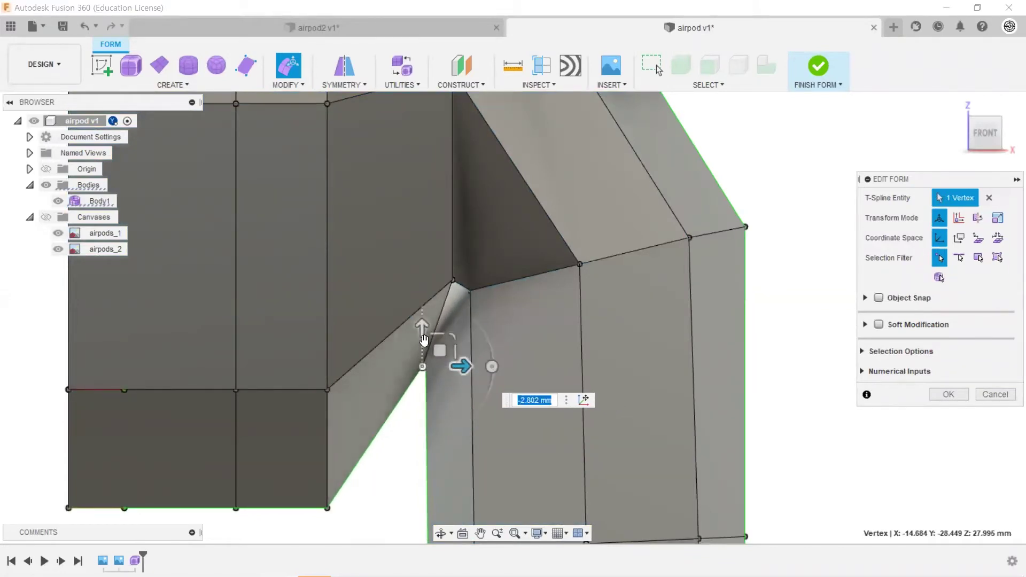
Step: Check the bend from the FRONT view and shift the vertex further left along X
mouse_move(501, 346)
shift+middle_down()
mouse_move(581, 369)
mouse_move(522, 363)
mouse_move(483, 305)
mouse_move(445, 273)
mouse_move(447, 321)
shift+middle_up()
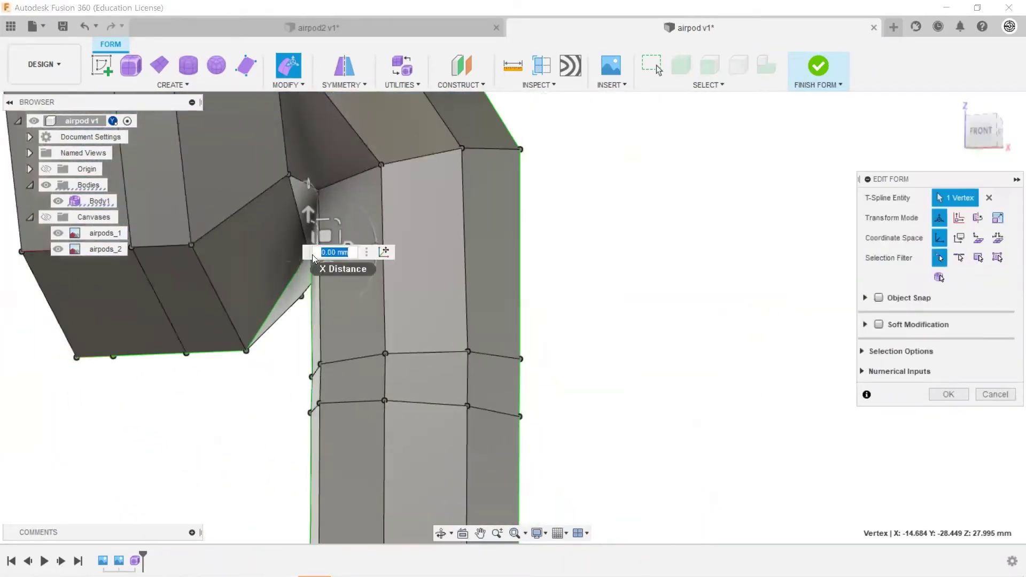
click(975, 128)
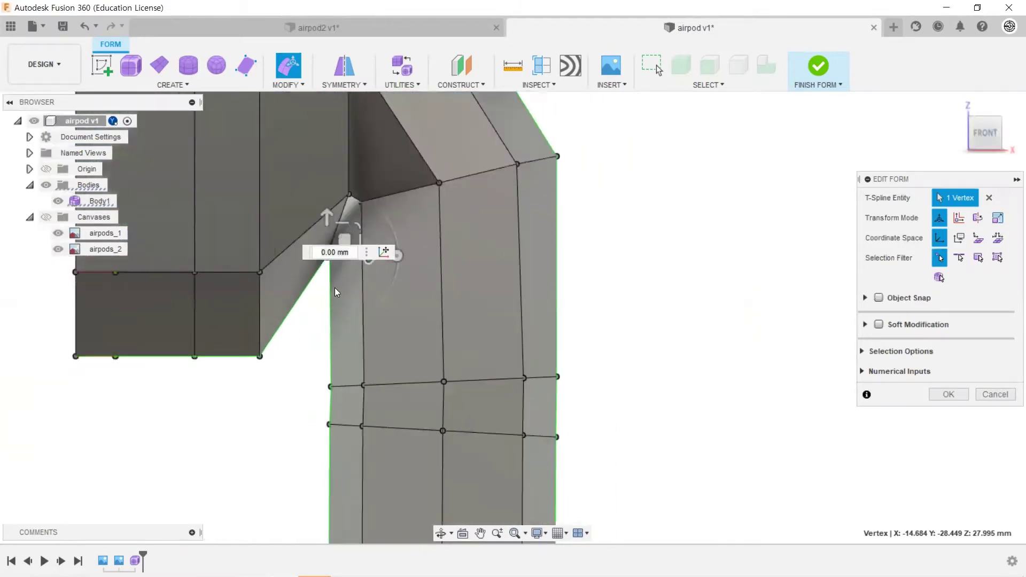
middle_drag(344, 291, 368, 323)
mouse_move(380, 309)
mouse_down()
mouse_move(347, 310)
mouse_move(390, 323)
mouse_up()
shift+middle_drag(390, 322, 355, 291)
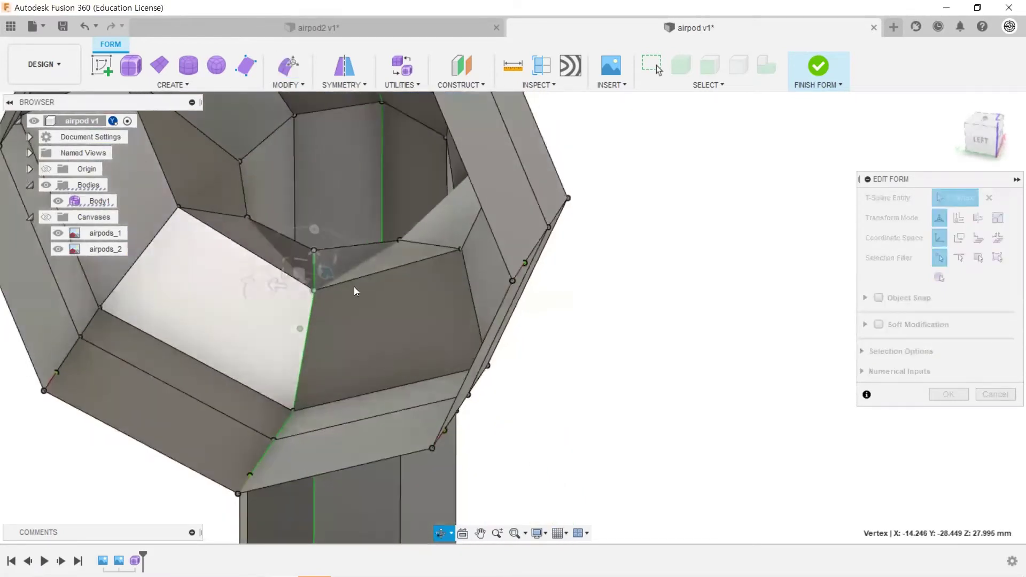
Step: Select the vertex inside the round head and turn to the back view
shift+middle_drag(366, 236, 289, 326)
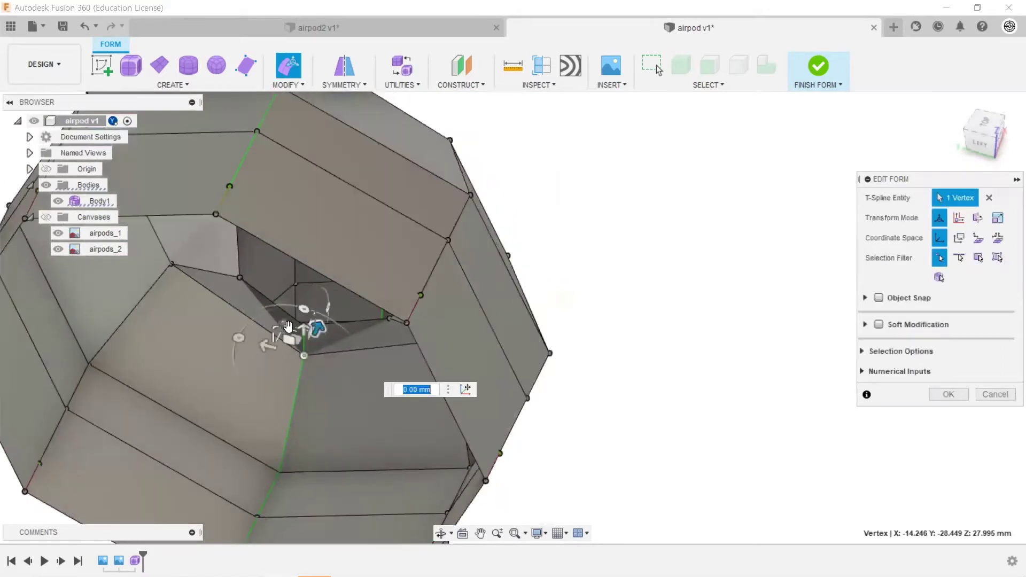
click(827, 375)
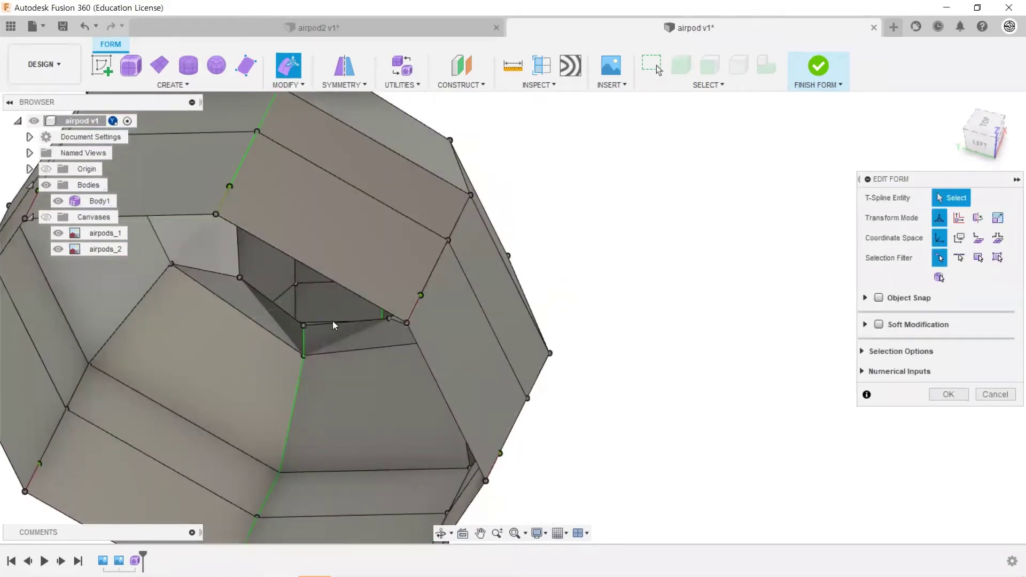
click(313, 323)
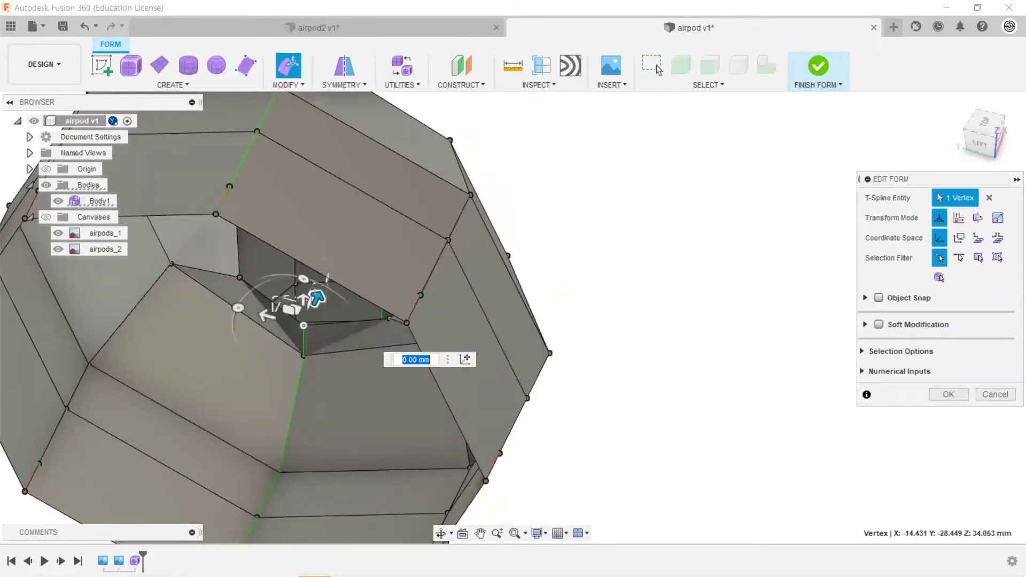
click(976, 147)
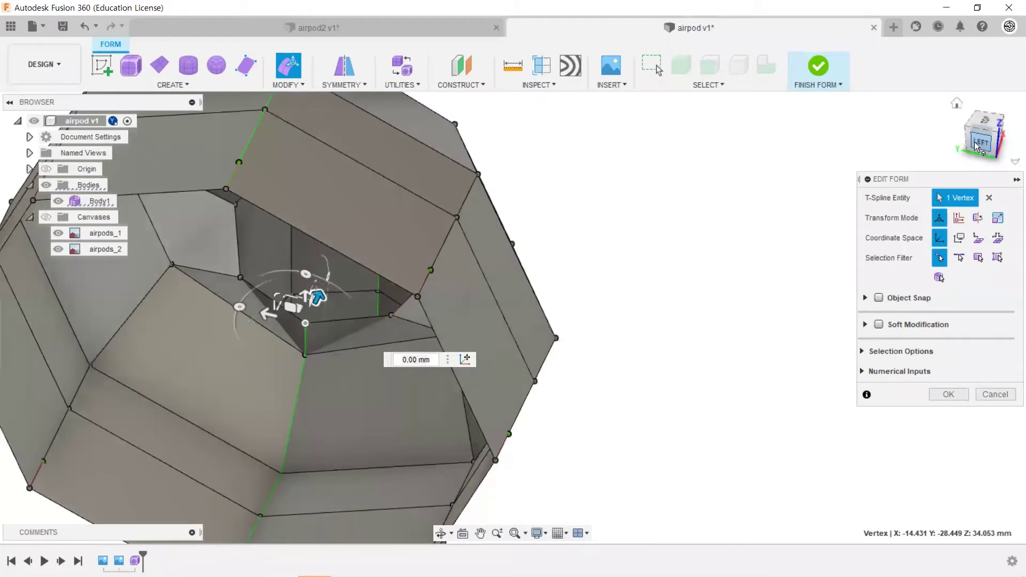
click(985, 136)
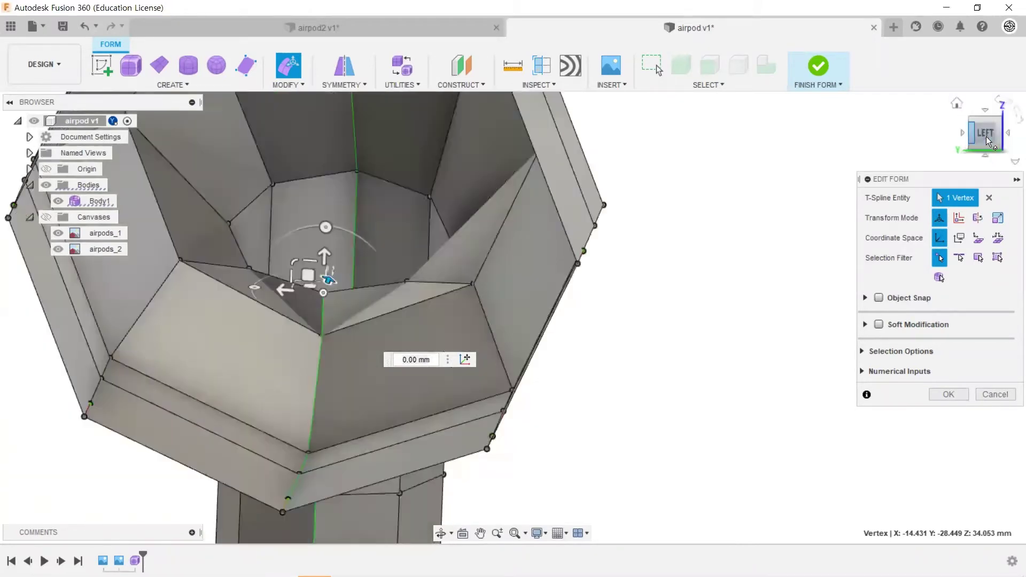
click(963, 131)
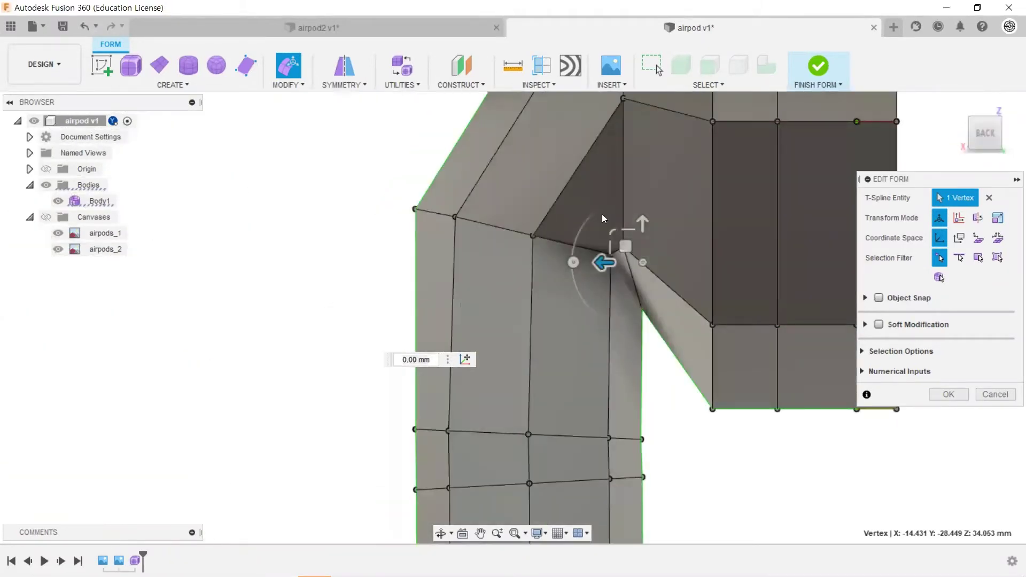
Step: Pull the head vertex down about 10.6 mm, then raise it back to -7.354 mm
drag(644, 218, 643, 308)
scroll(630, 274, up, 3)
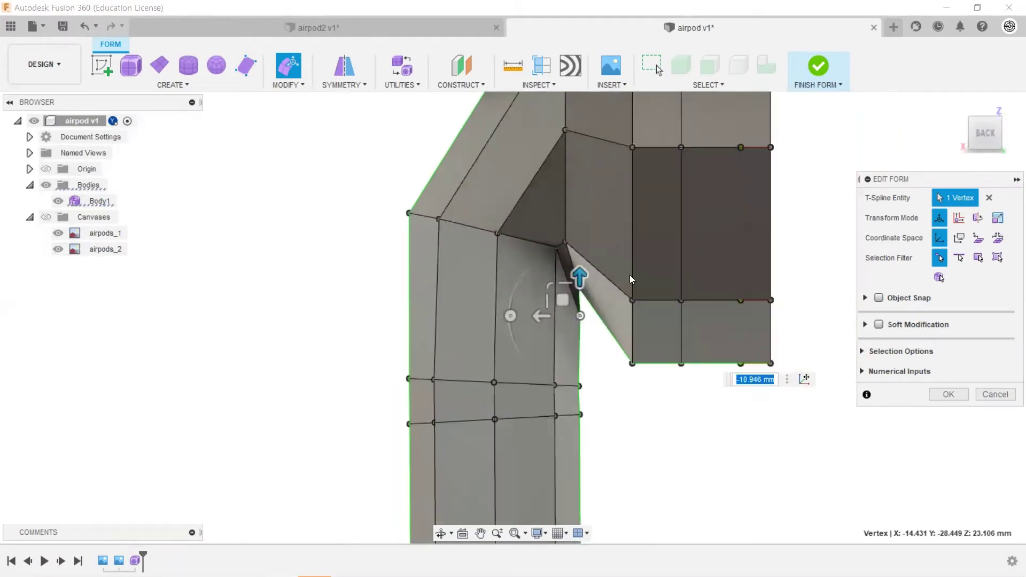
scroll(599, 273, up, 1)
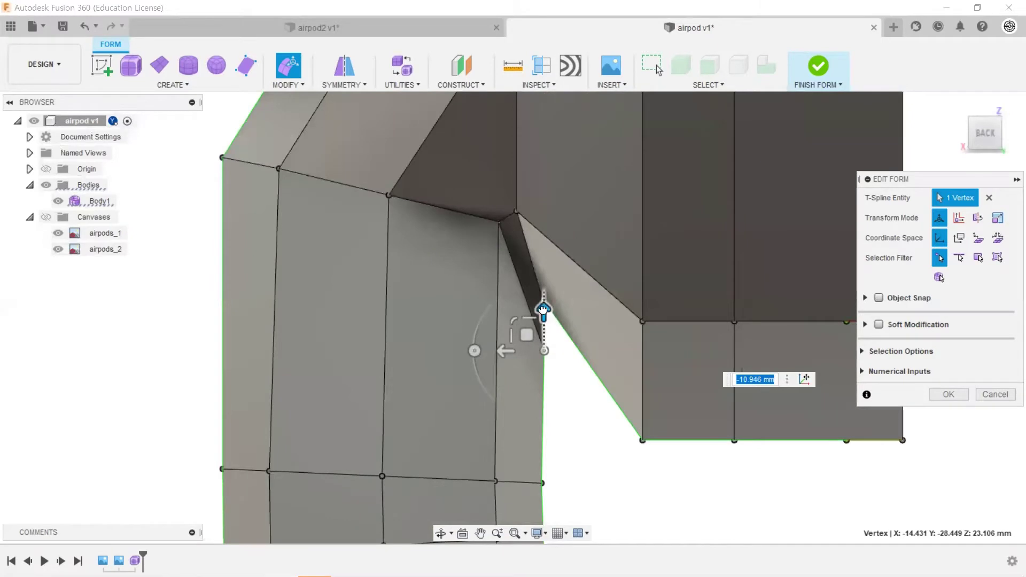
drag(543, 309, 544, 275)
scroll(577, 274, up, 1)
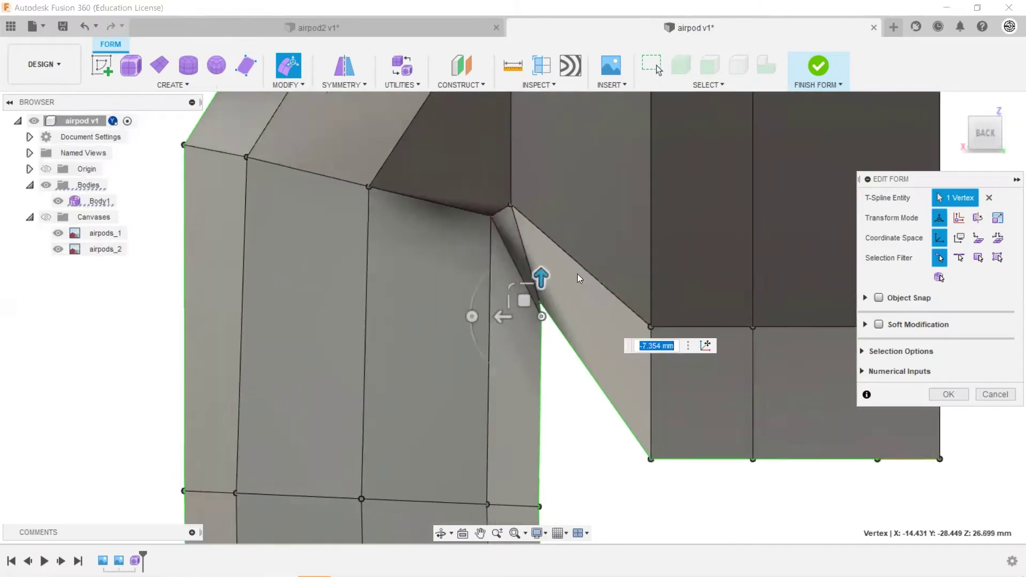
scroll(578, 275, up, 1)
scroll(579, 276, up, 1)
scroll(521, 263, up, 1)
scroll(514, 270, up, 1)
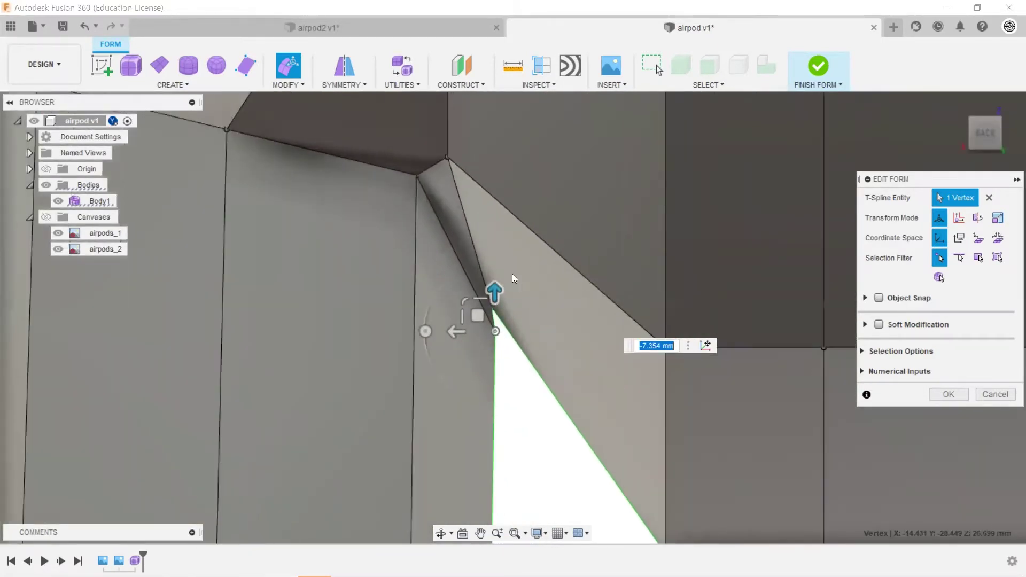
scroll(511, 274, up, 1)
scroll(490, 272, up, 1)
scroll(486, 308, down, 1)
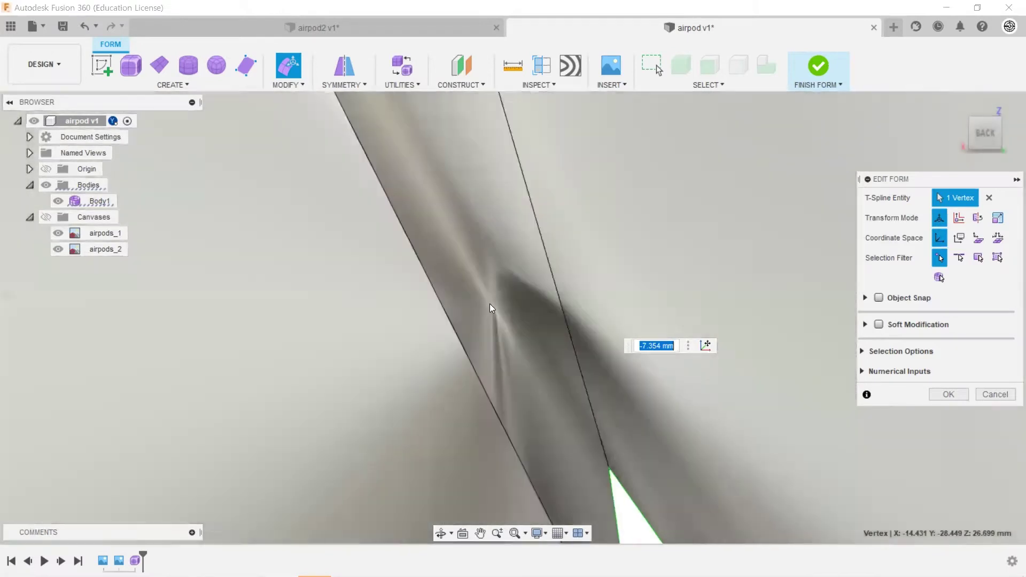
scroll(490, 303, down, 1)
scroll(492, 301, down, 1)
scroll(495, 301, down, 1)
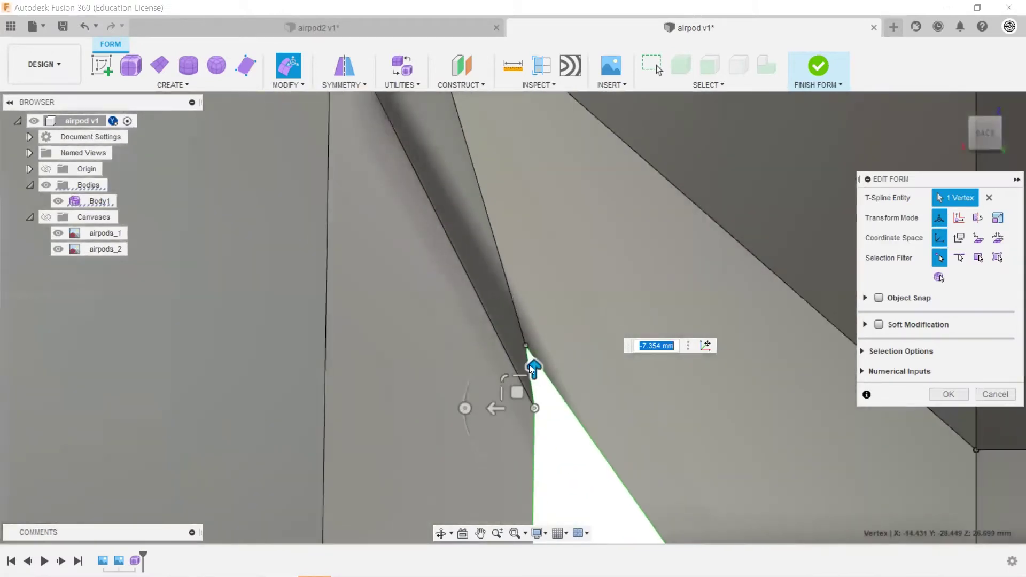
Step: Shift the upper bend-corner vertex -0.829 mm along X to X -15.075
click(525, 345)
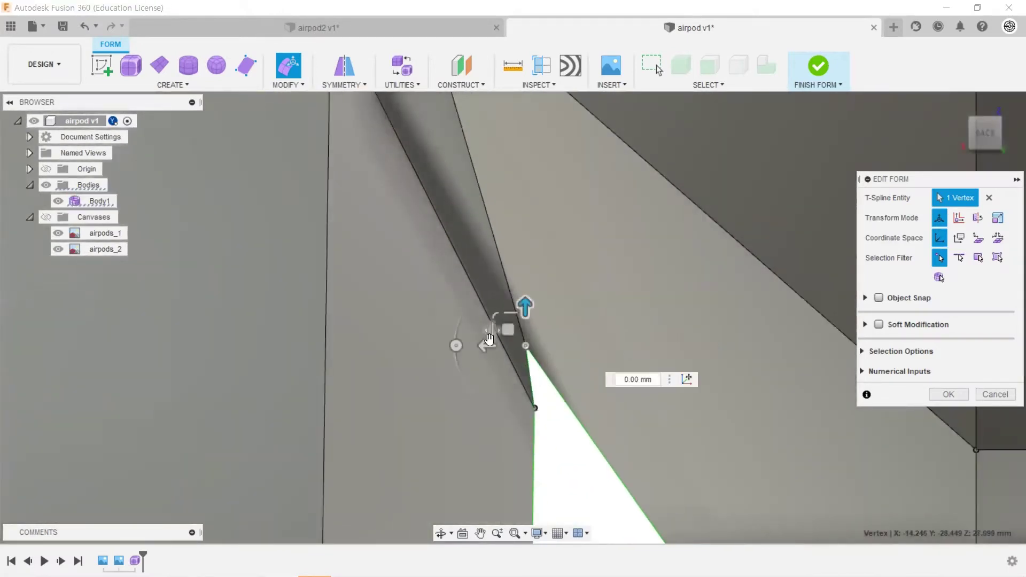
drag(489, 338, 479, 343)
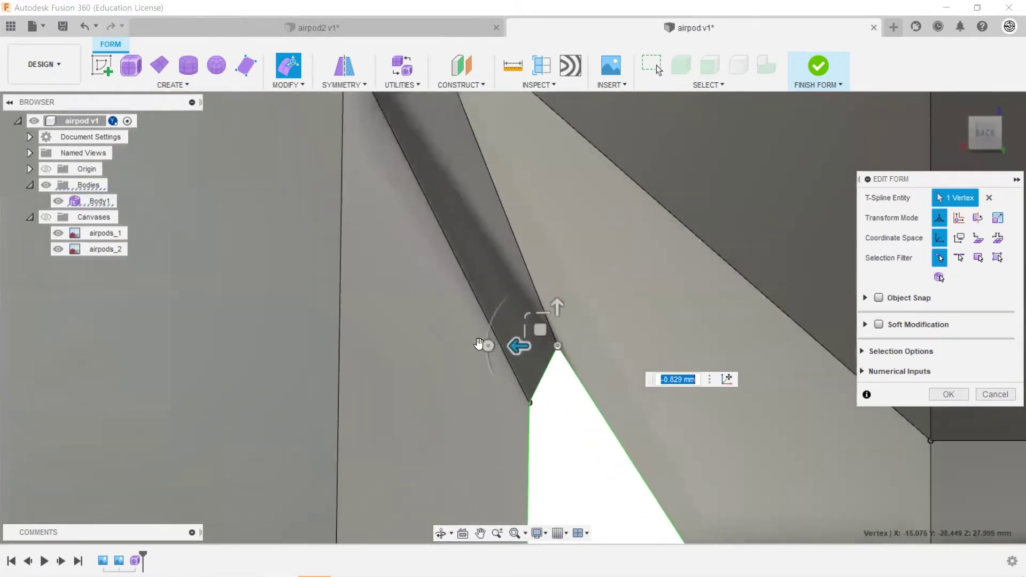
scroll(480, 343, down, 3)
scroll(536, 275, up, 1)
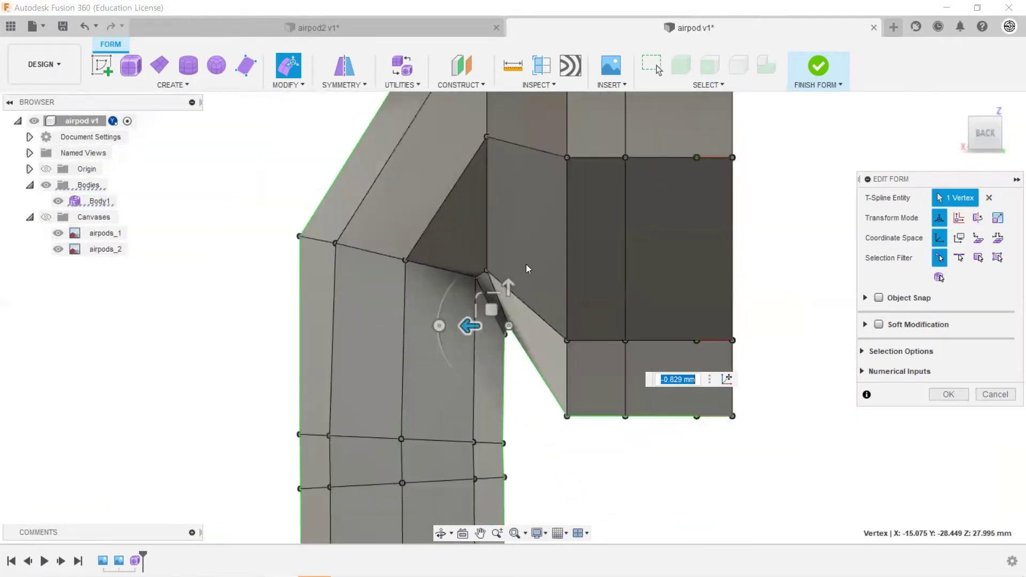
scroll(525, 275, up, 1)
scroll(534, 273, down, 2)
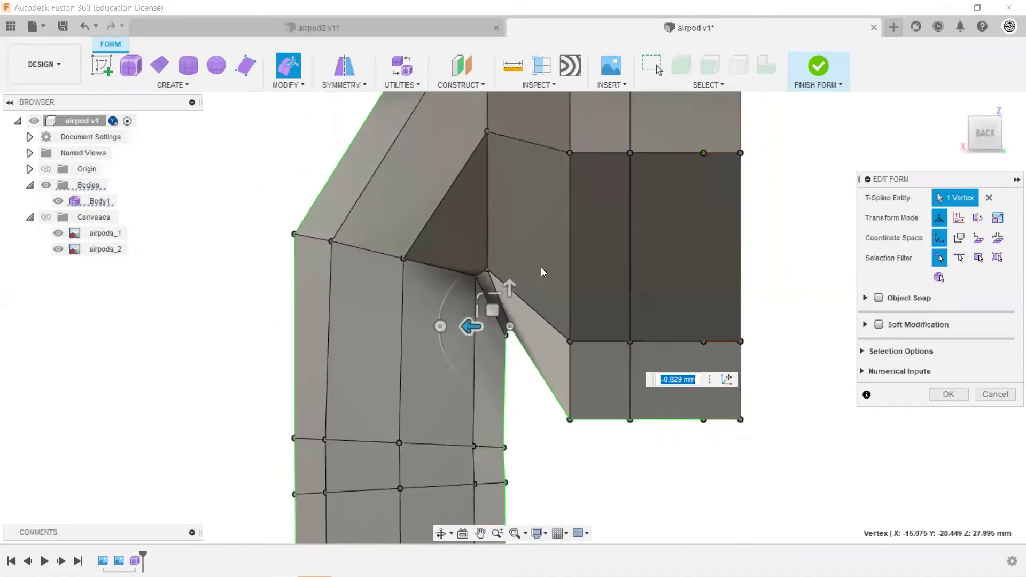
shift+middle_drag(541, 267, 587, 246)
mouse_move(521, 283)
shift+middle_down()
mouse_move(486, 298)
mouse_move(654, 271)
shift+middle_up()
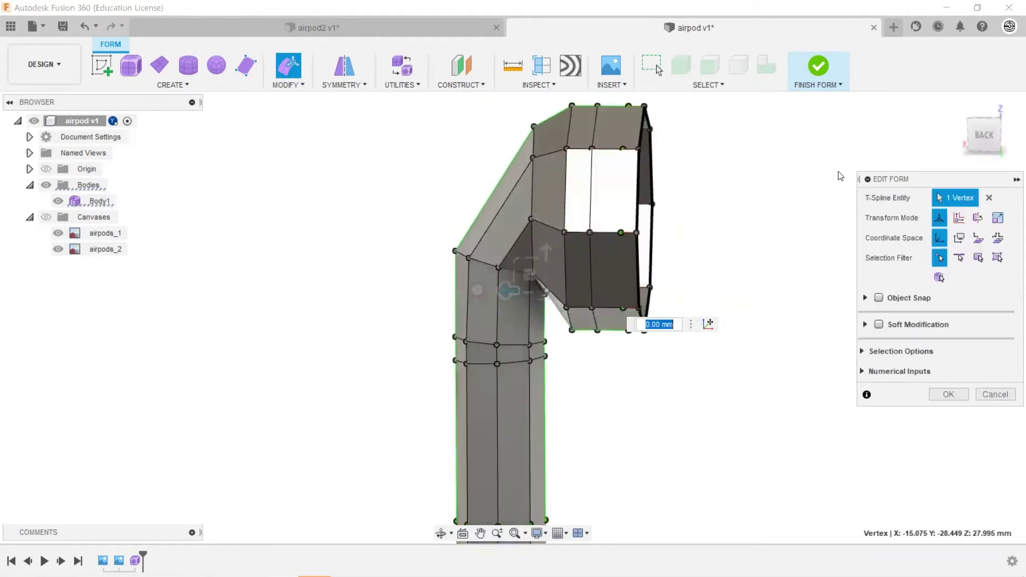
Step: Select the elbow's upper corner vertex and pull it out 11.111 mm to Y 10.204
click(982, 136)
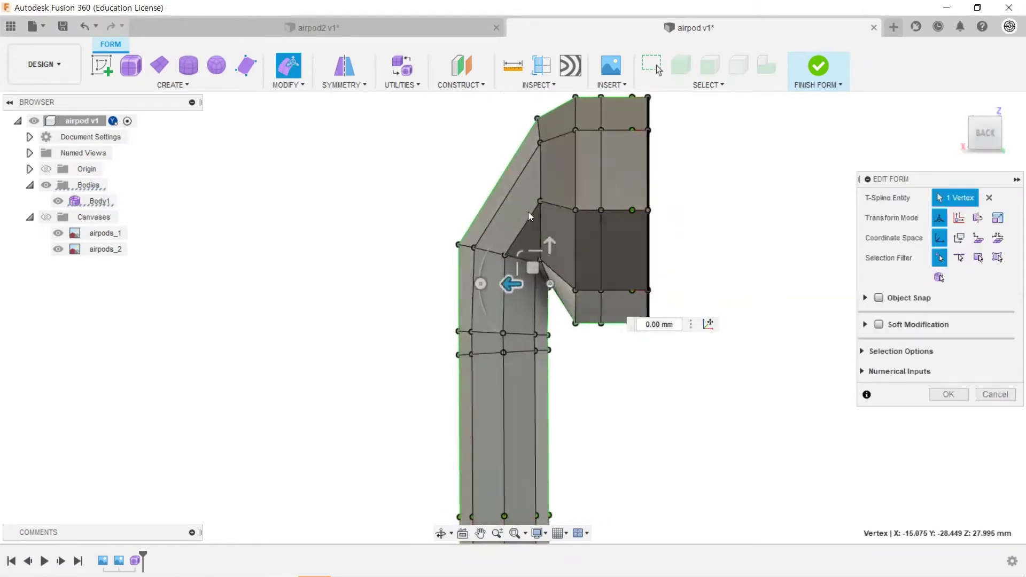
shift+middle_drag(605, 248, 521, 260)
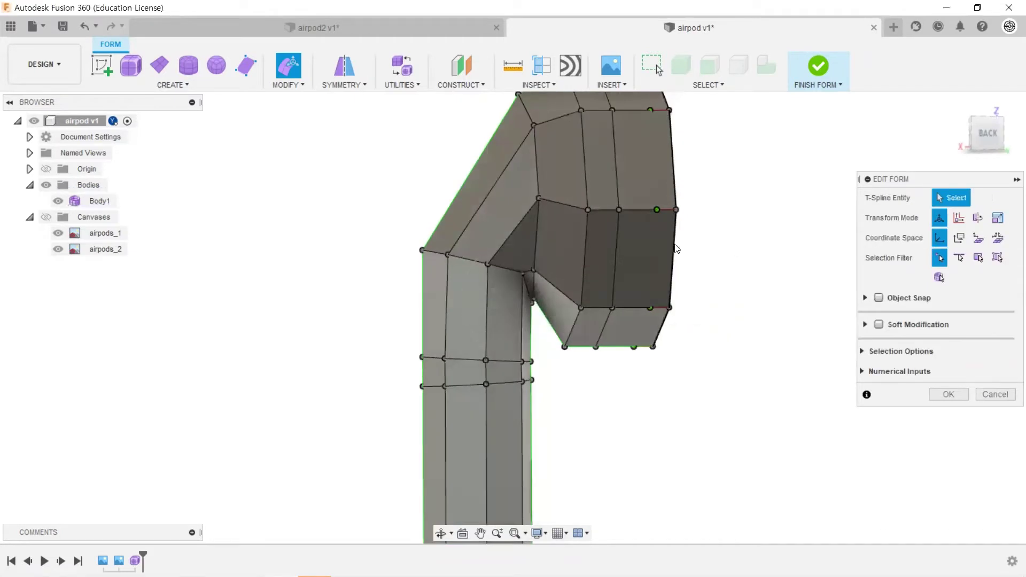
click(534, 270)
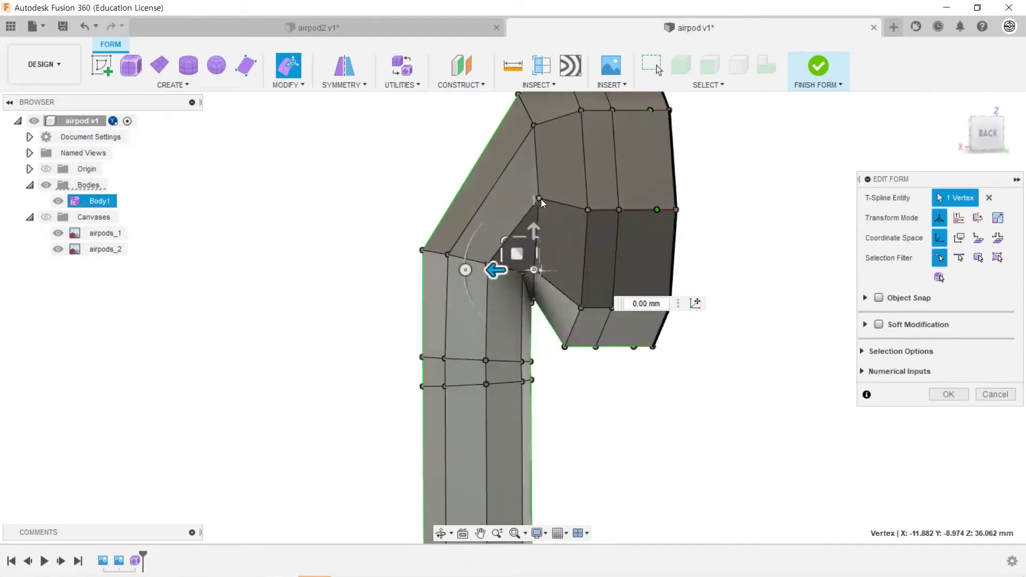
click(538, 198)
shift+middle_drag(540, 199, 661, 205)
shift+middle_drag(660, 197, 556, 171)
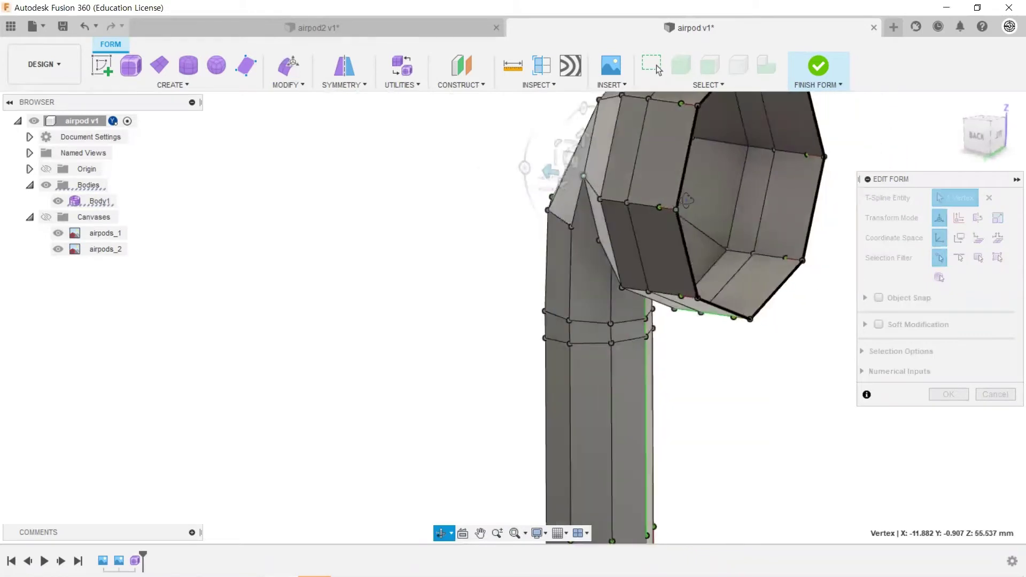
drag(556, 171, 529, 171)
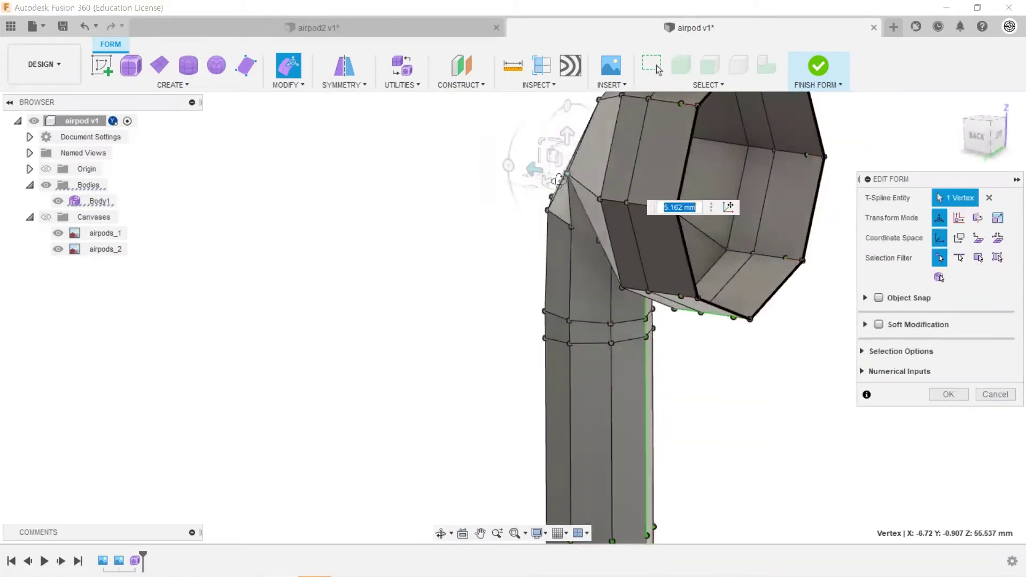
shift+middle_drag(530, 171, 559, 176)
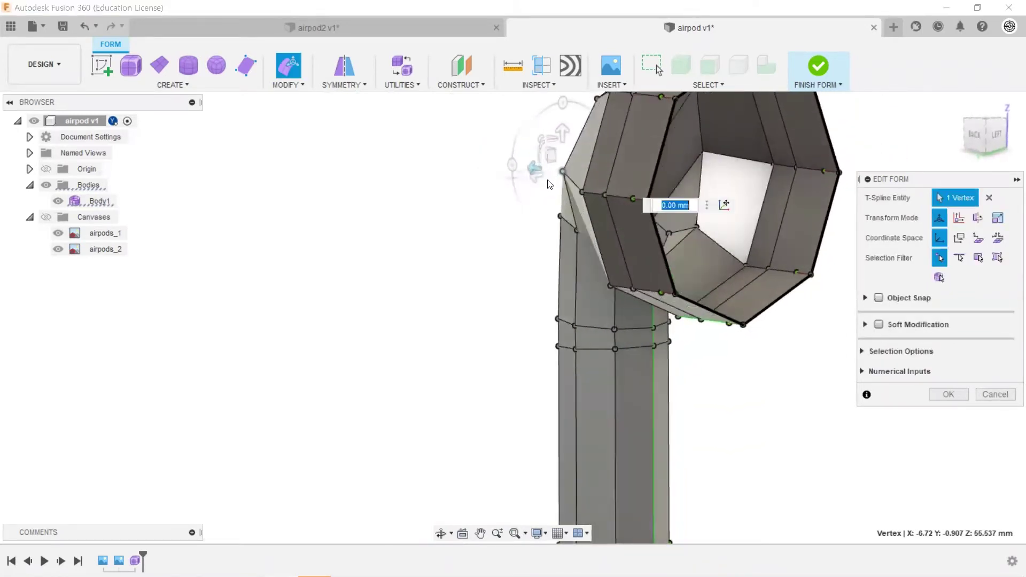
drag(534, 169, 507, 179)
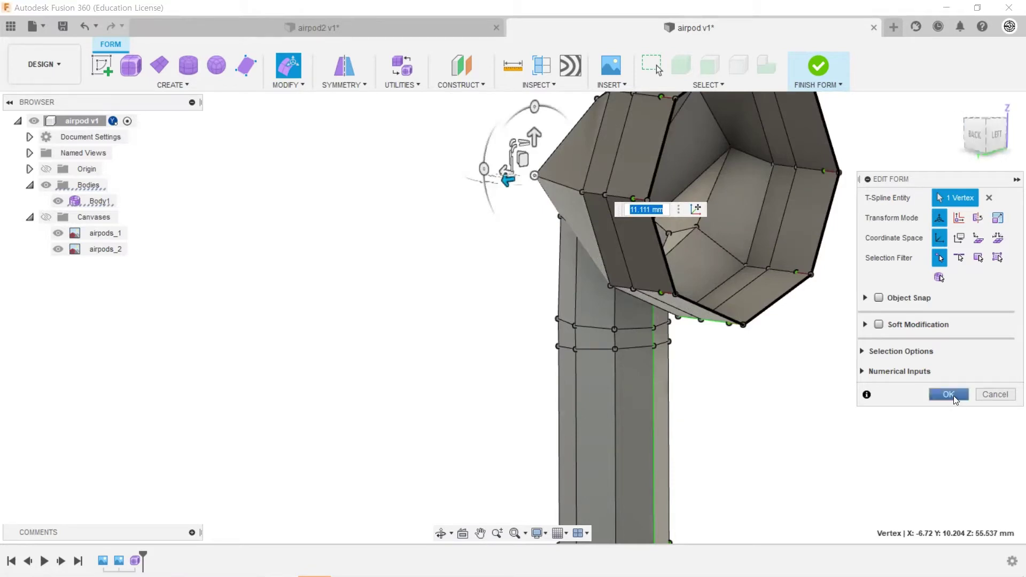
click(979, 141)
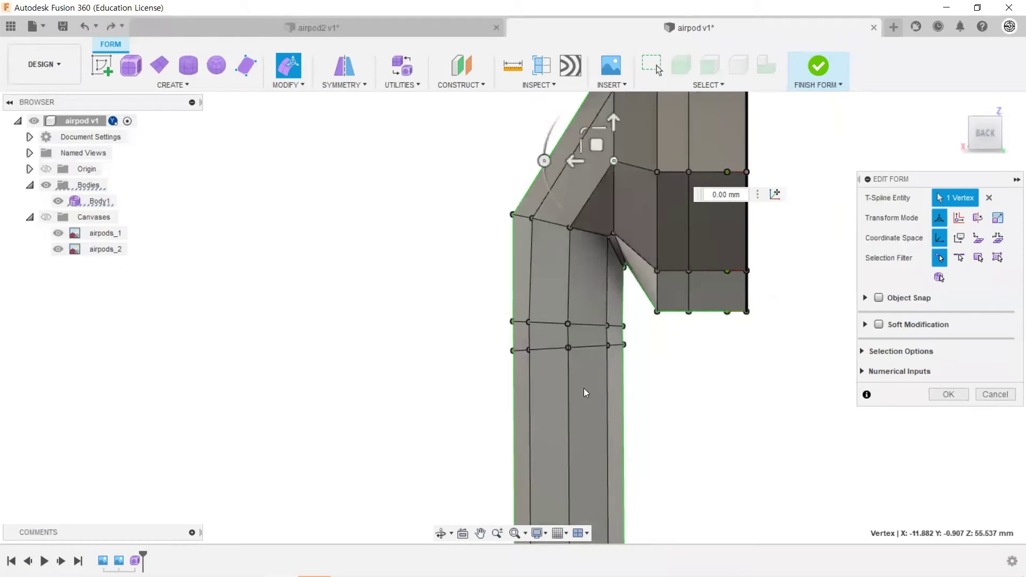
Step: Lower the inner corner vertex of the bend about 4 mm
scroll(635, 414, down, 2)
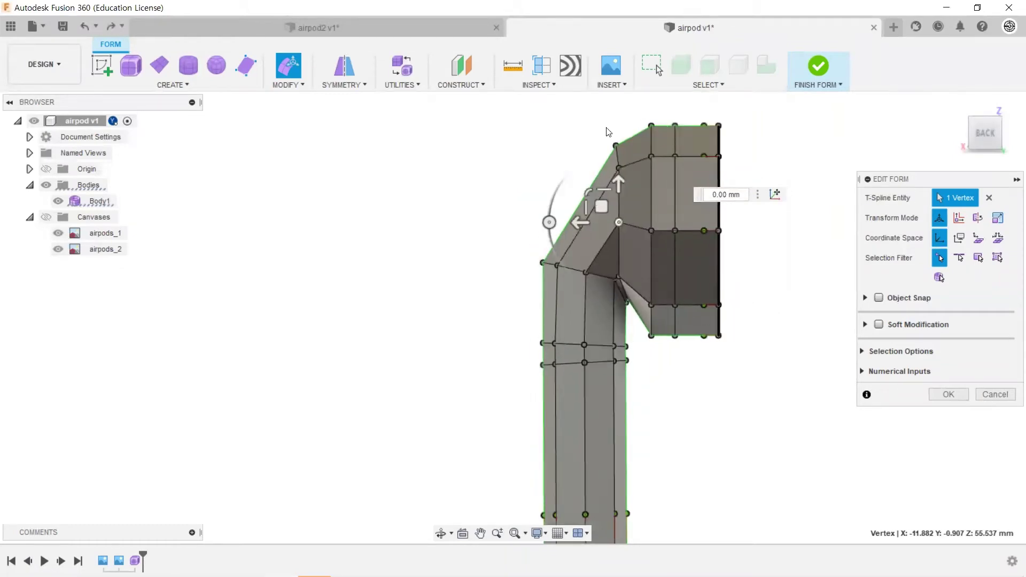
scroll(640, 353, up, 2)
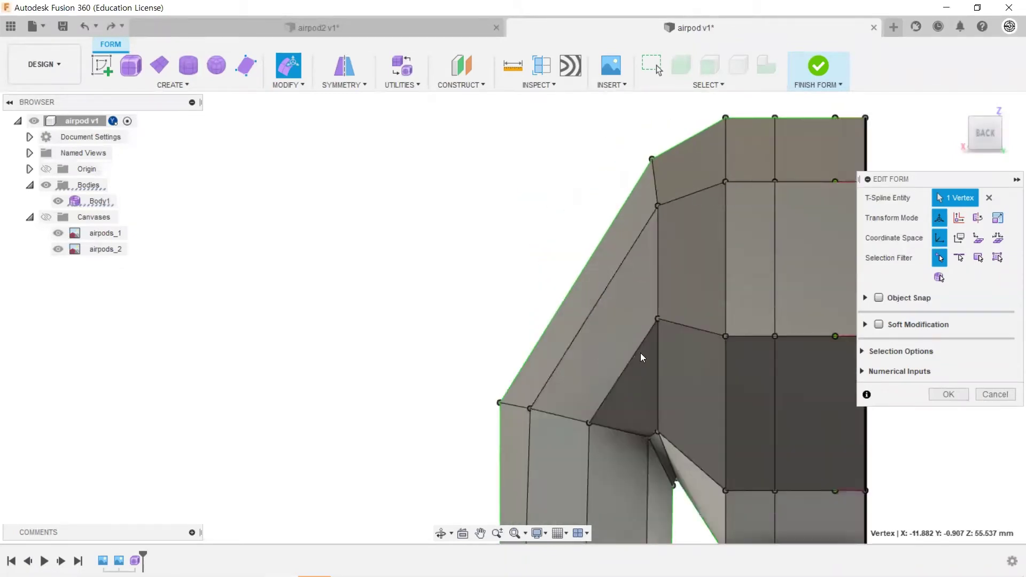
scroll(633, 338, up, 2)
scroll(615, 217, down, 1)
scroll(615, 217, down, 2)
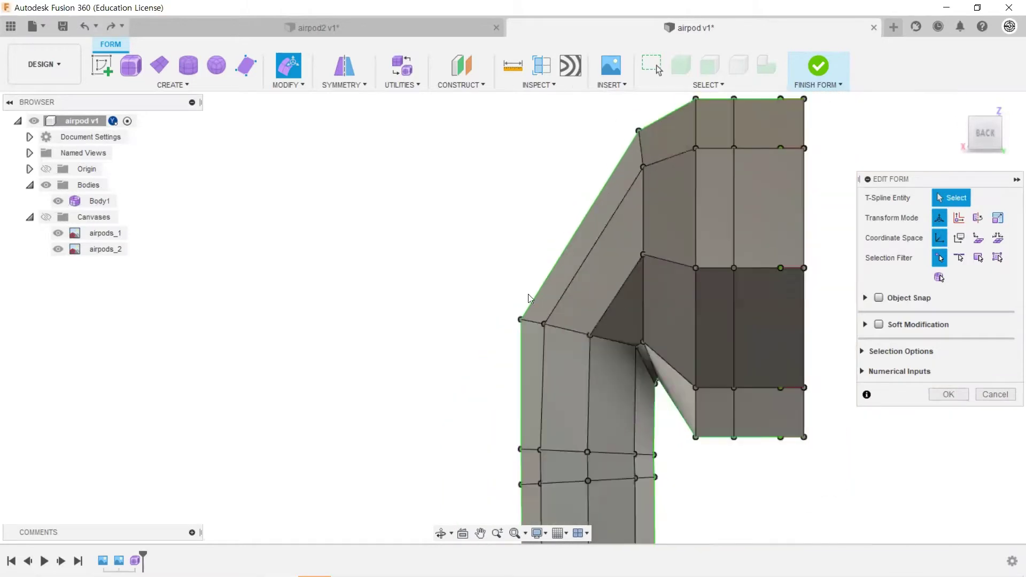
click(635, 347)
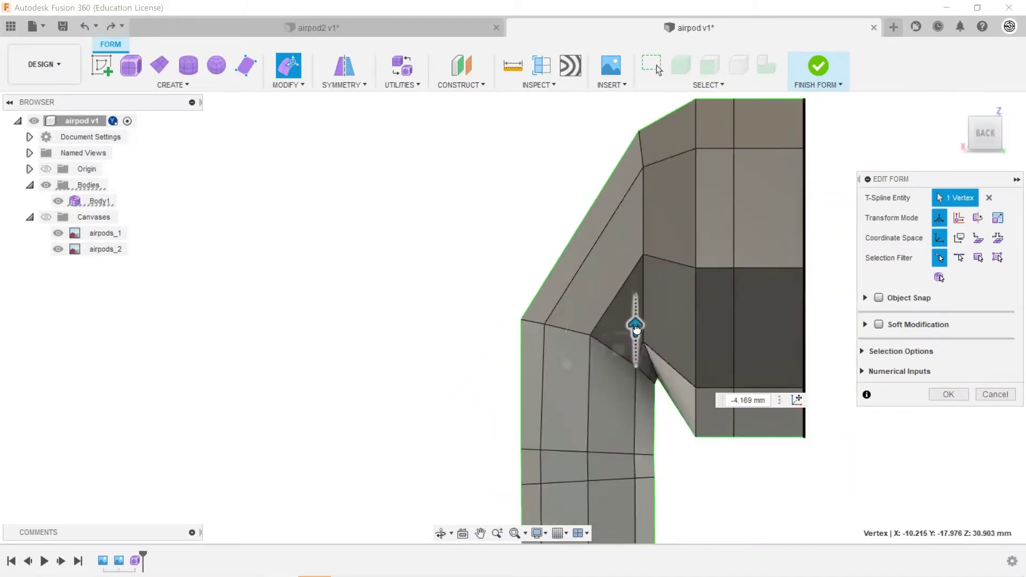
mouse_move(638, 319)
mouse_down()
mouse_move(637, 339)
mouse_move(549, 306)
mouse_up()
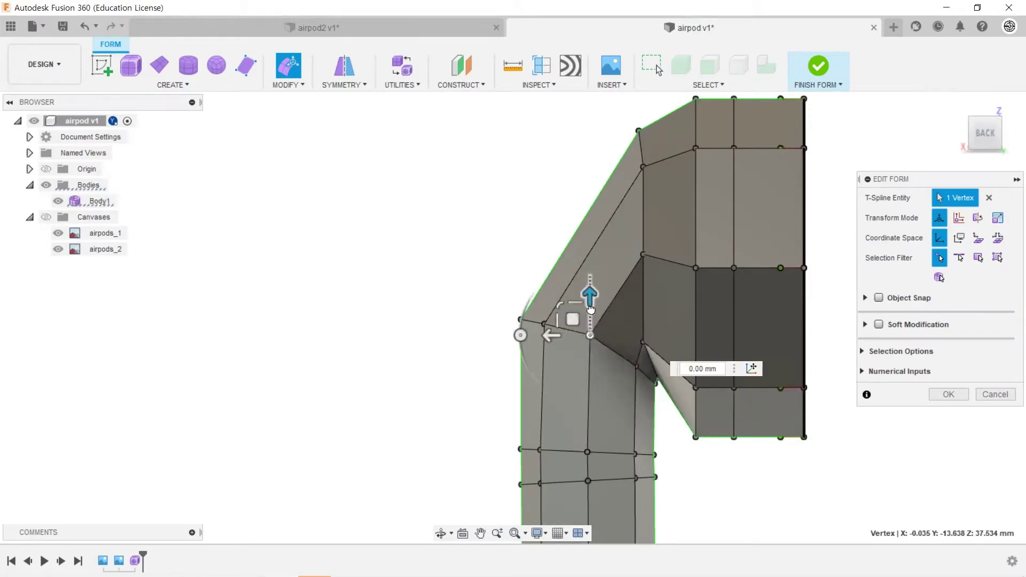
Step: Raise two neighbouring bend vertices slightly, one by about half a millimetre
click(545, 324)
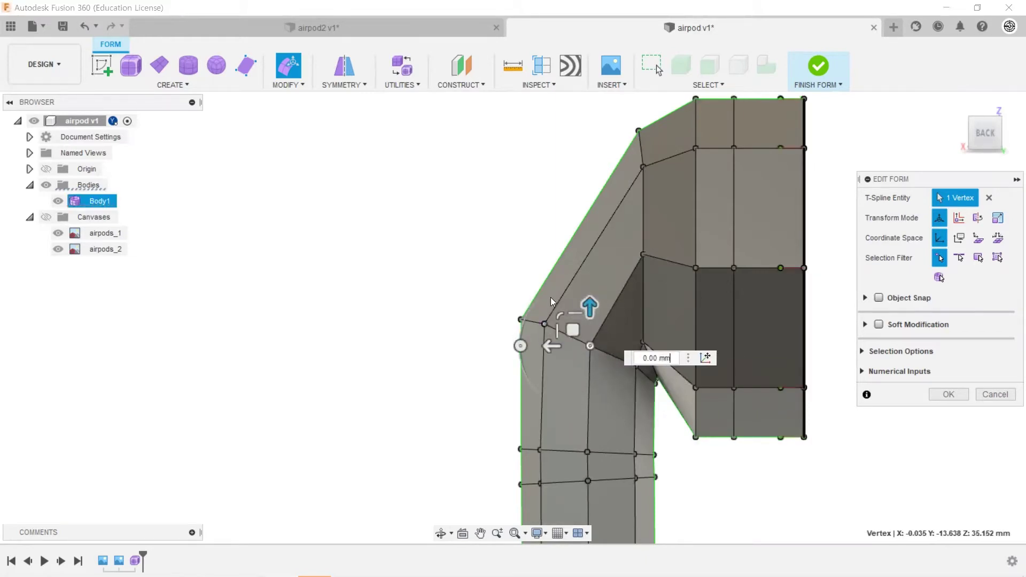
drag(545, 315, 546, 287)
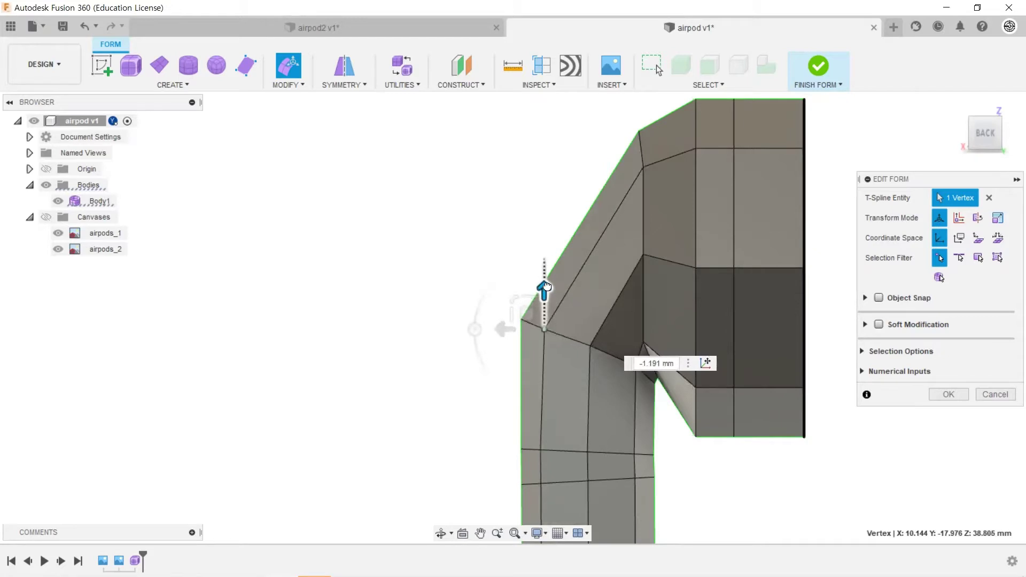
click(590, 345)
drag(588, 297, 590, 304)
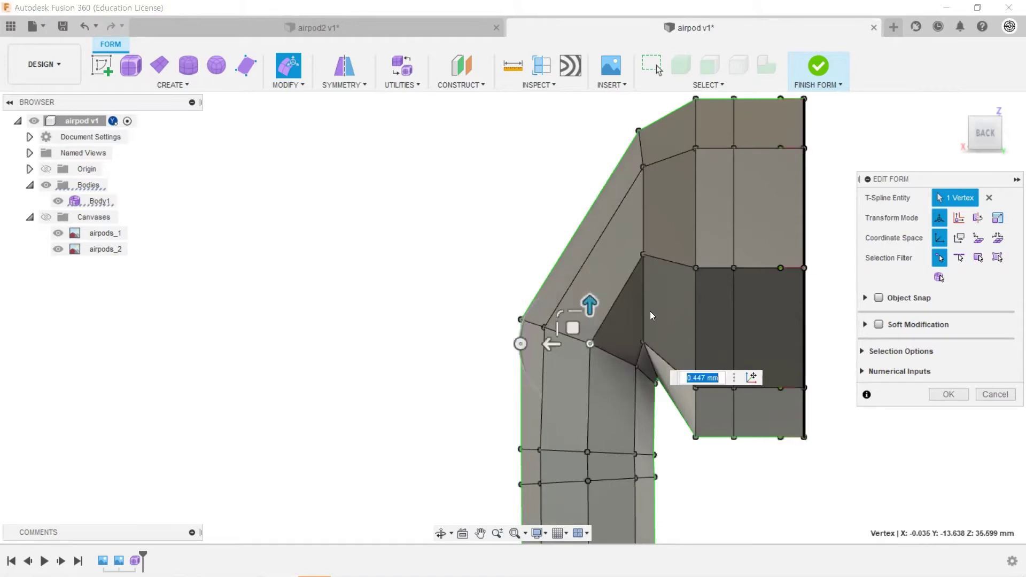
Step: Shift three elbow vertices sideways about 2 mm, 2 mm and 1.8 mm
click(638, 130)
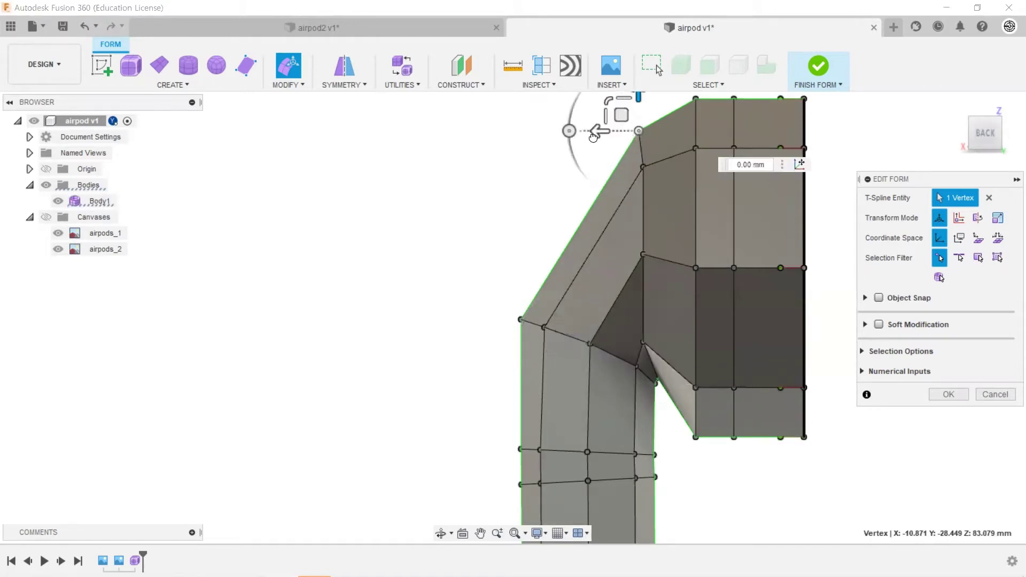
drag(593, 137, 589, 138)
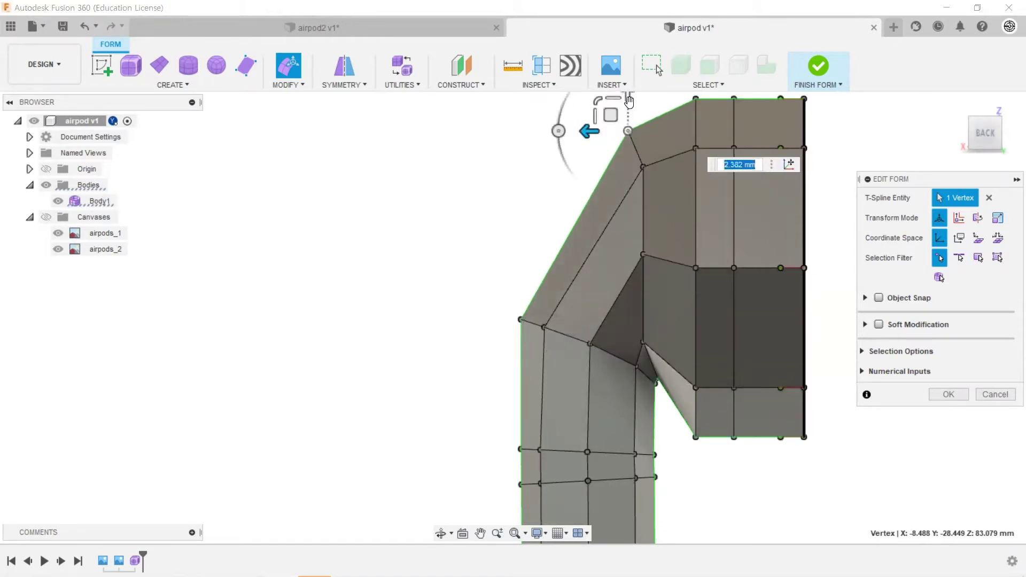
drag(627, 94, 628, 102)
click(641, 166)
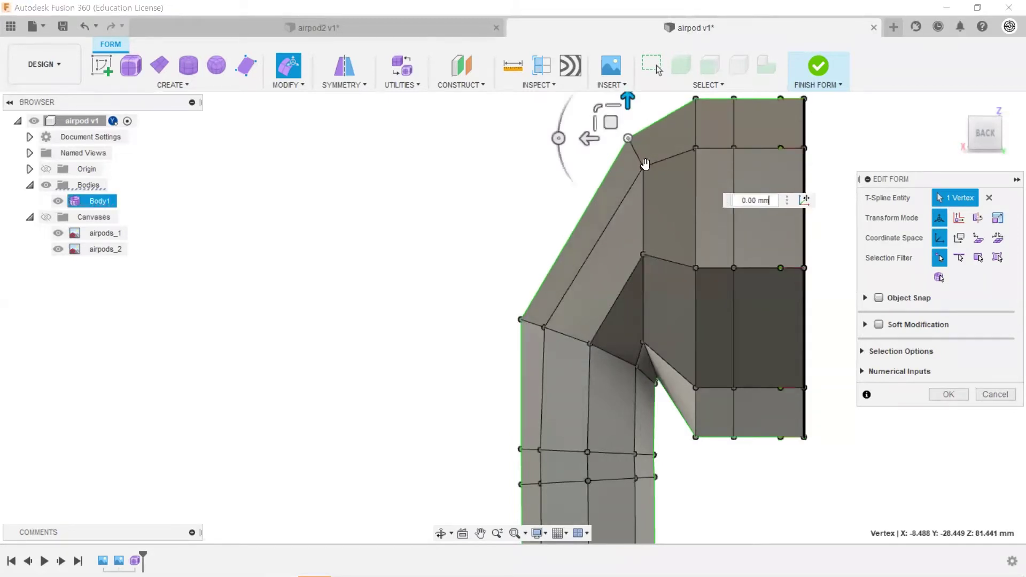
drag(603, 168, 597, 169)
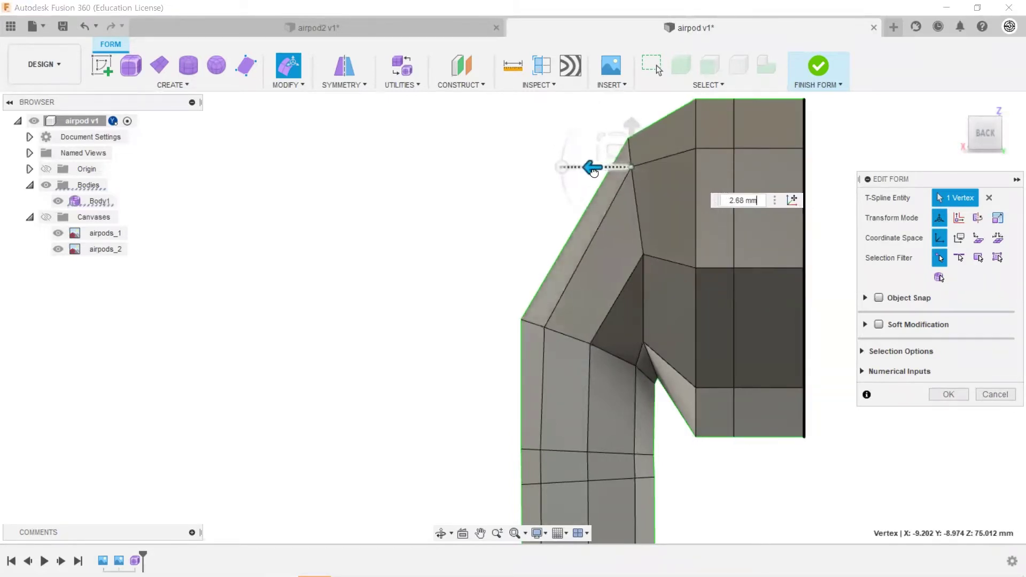
click(642, 255)
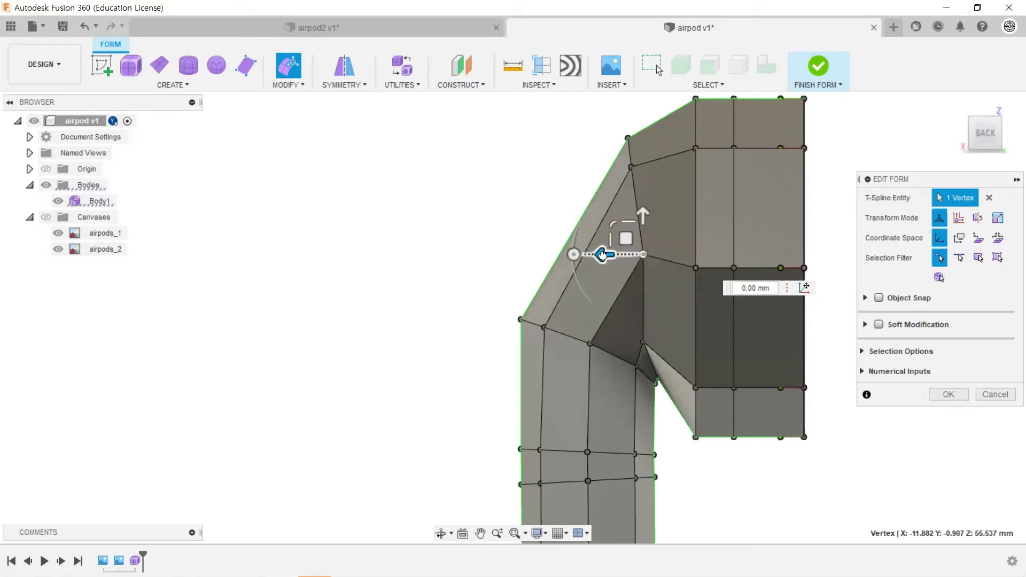
drag(603, 254, 594, 254)
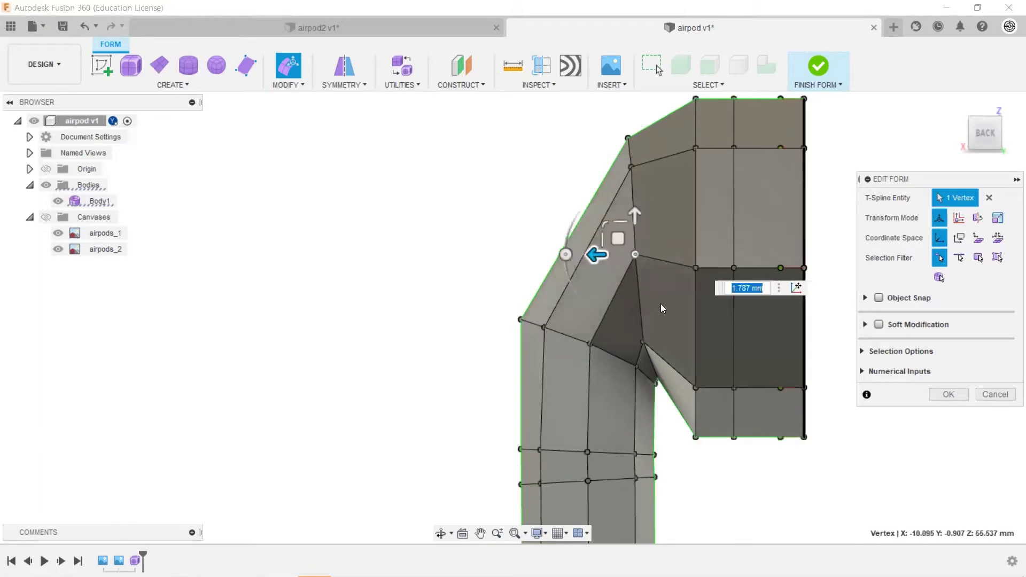
drag(487, 428, 505, 434)
Step: Nudge a stem lower-ring vertex sideways and commit the Edit Form changes
click(541, 434)
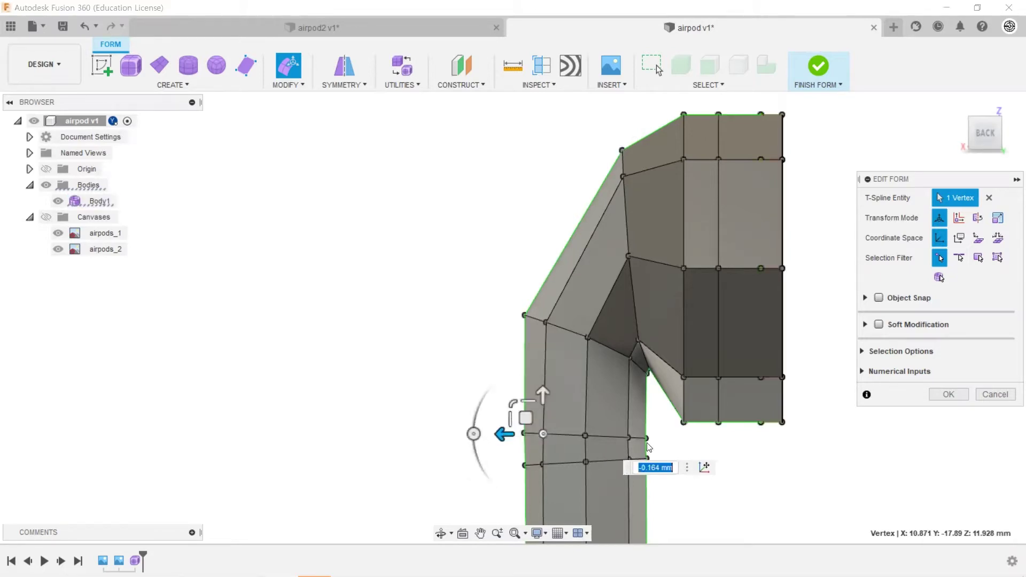
click(646, 439)
scroll(663, 460, up, 3)
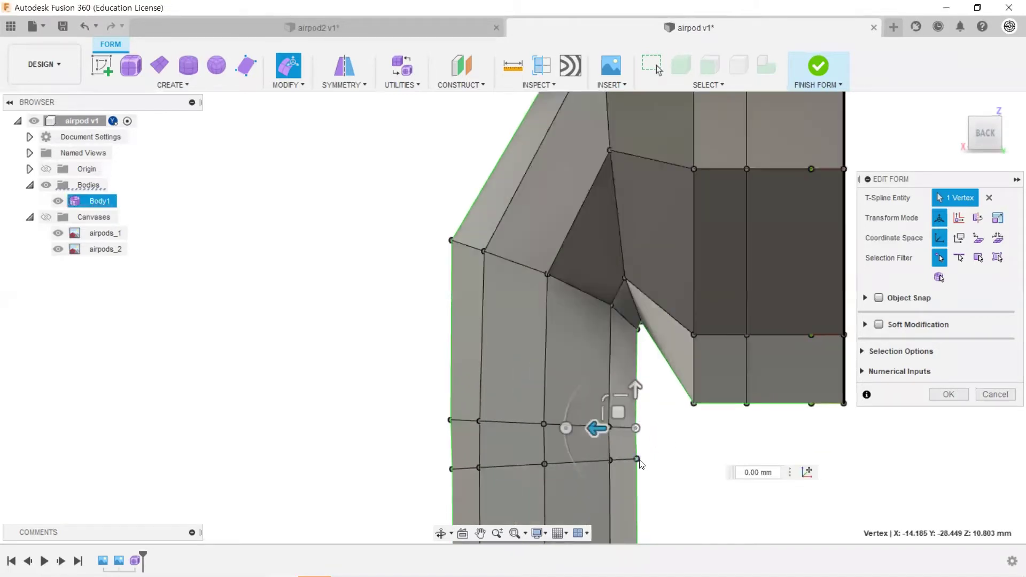
drag(596, 453, 606, 454)
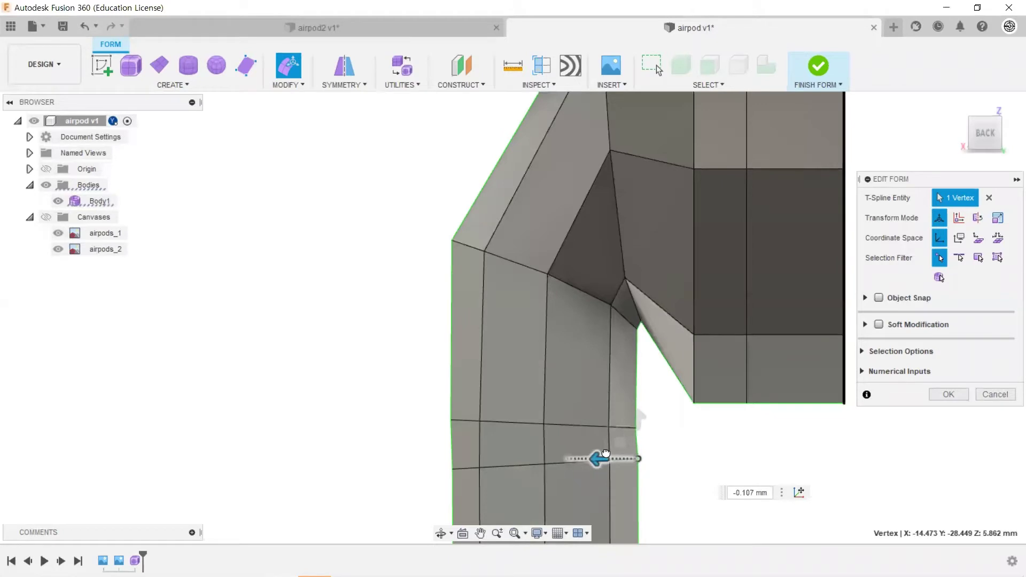
click(579, 407)
scroll(579, 407, down, 5)
scroll(558, 420, up, 3)
scroll(609, 342, up, 3)
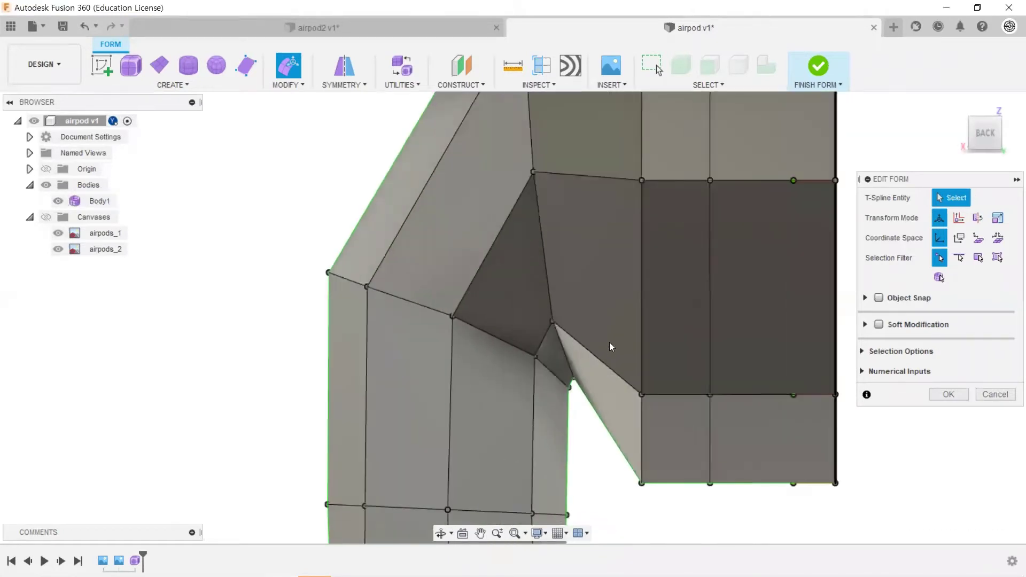
scroll(597, 335, down, 2)
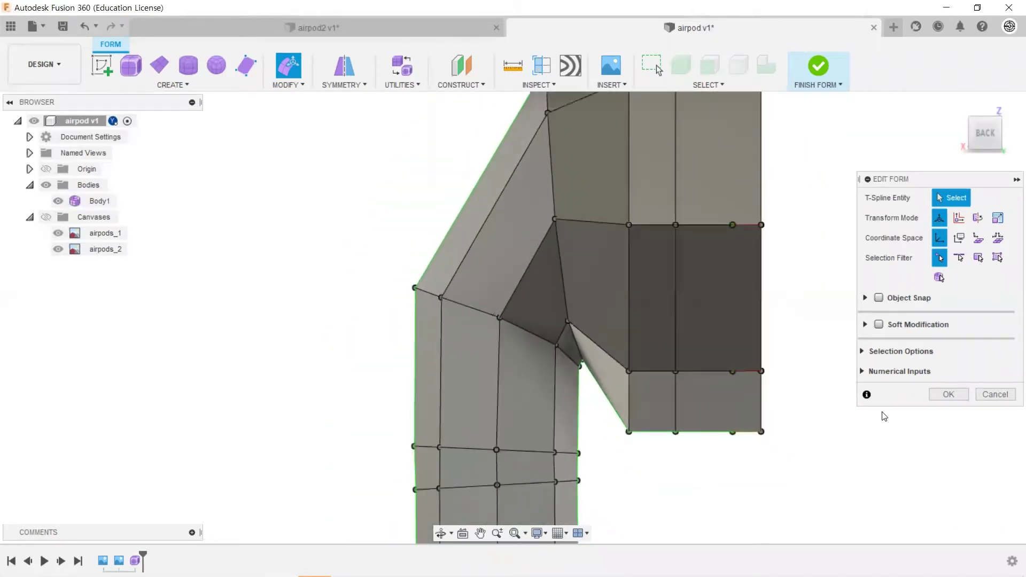
click(947, 394)
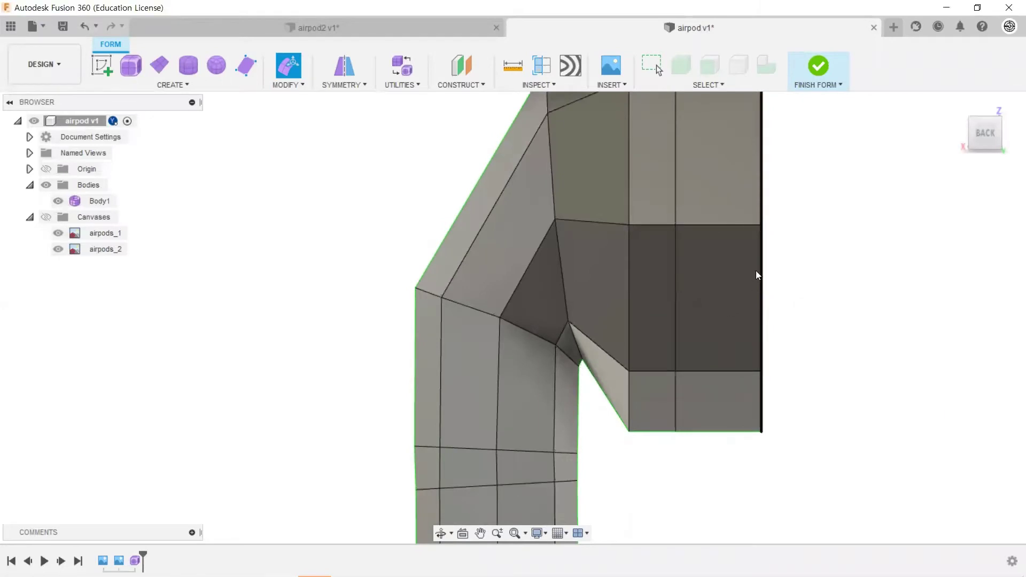
scroll(602, 284, down, 2)
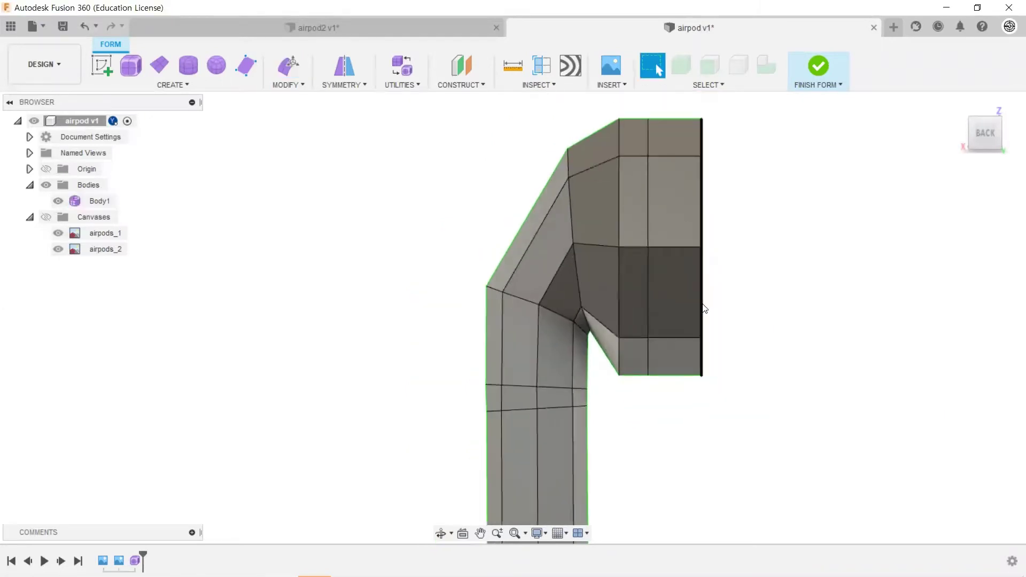
scroll(655, 285, down, 2)
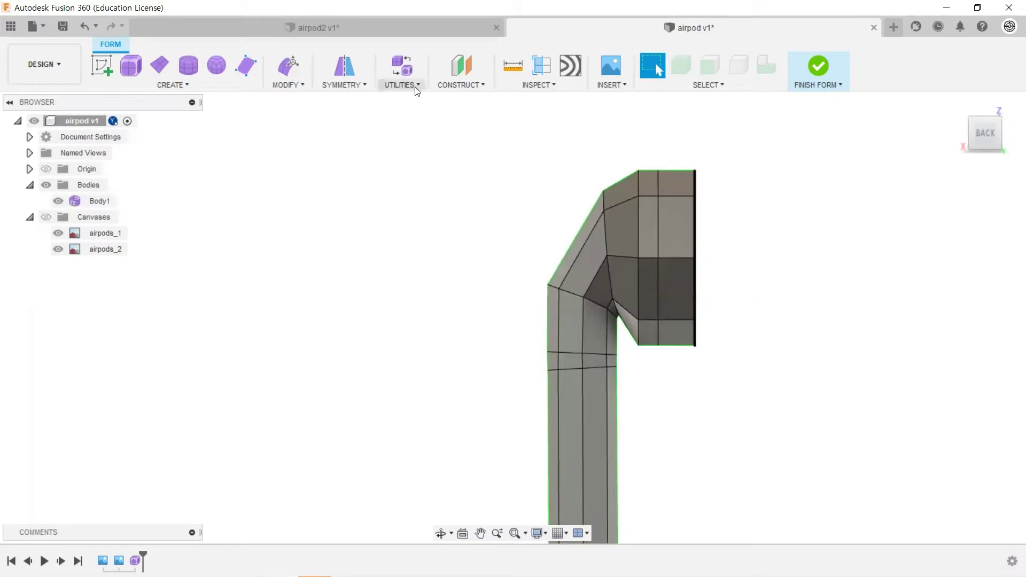
Step: Show Body1 as a smooth surface and toggle the Canvases visibility off and back on
click(412, 74)
click(964, 217)
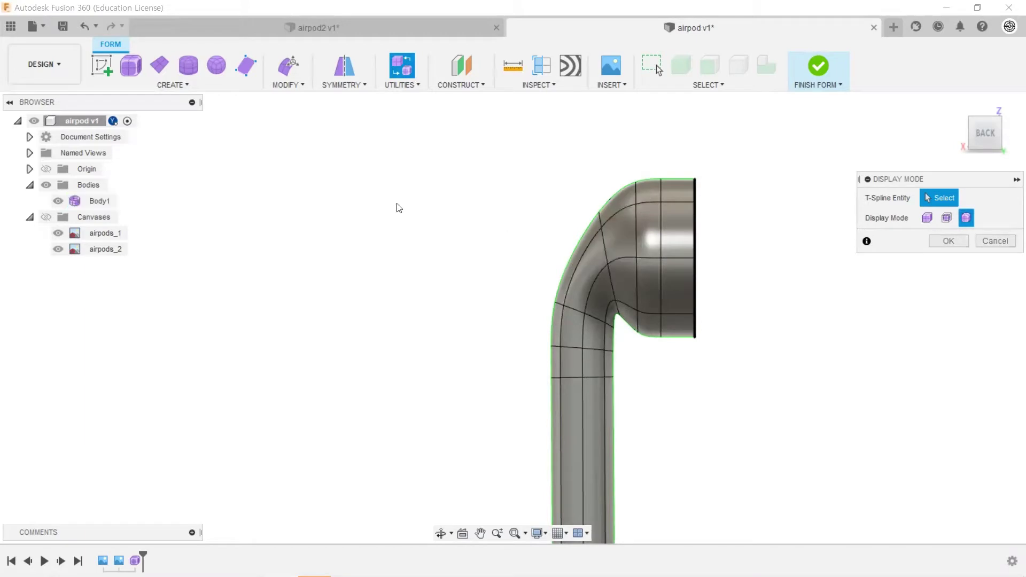
click(46, 218)
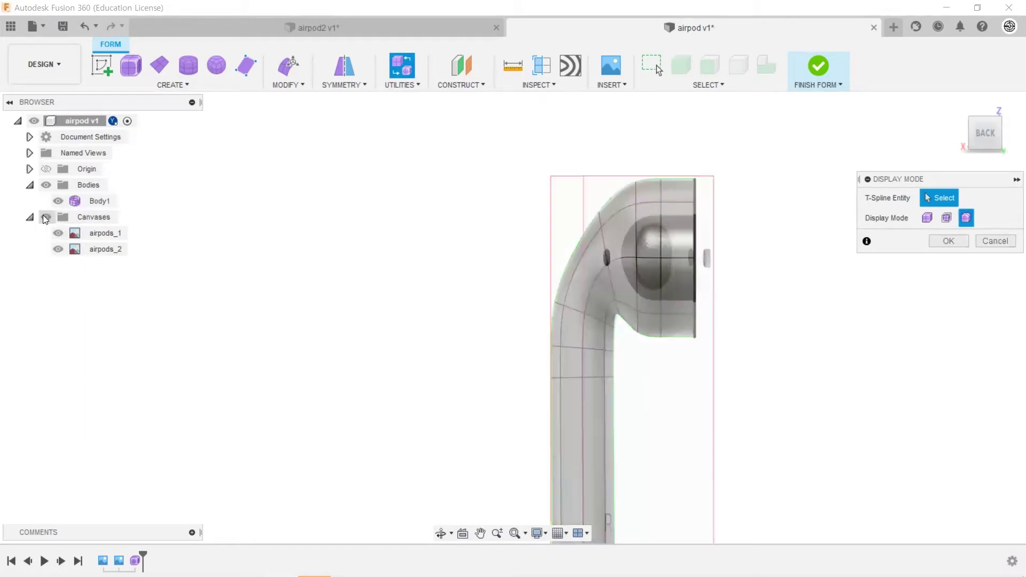
click(46, 218)
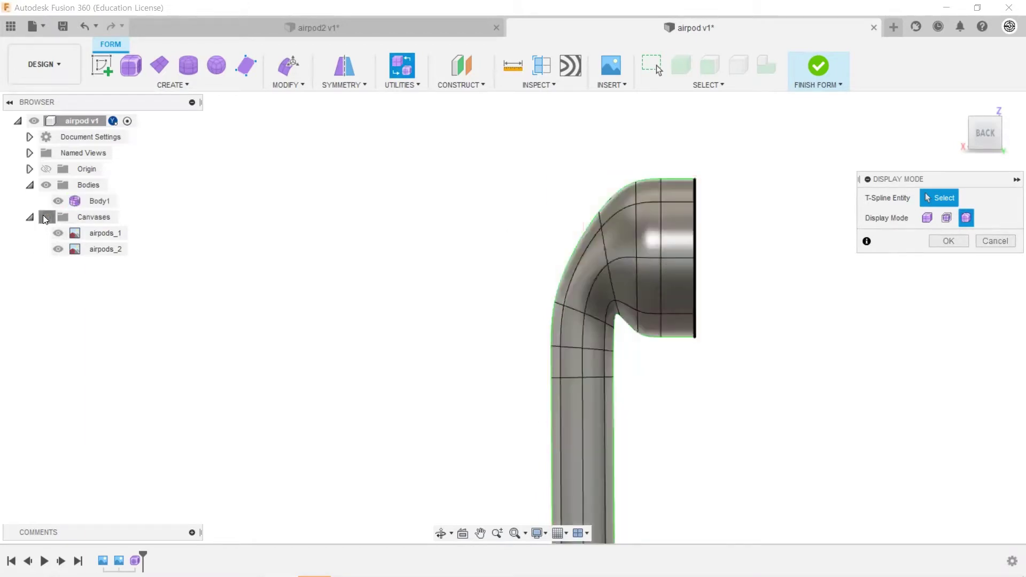
click(46, 218)
scroll(586, 299, up, 3)
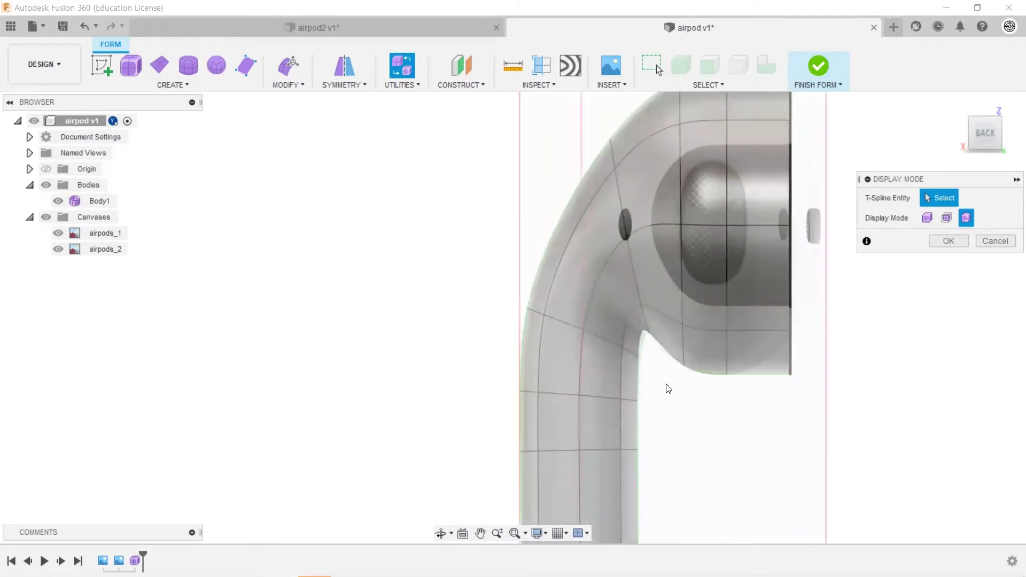
scroll(649, 358, up, 2)
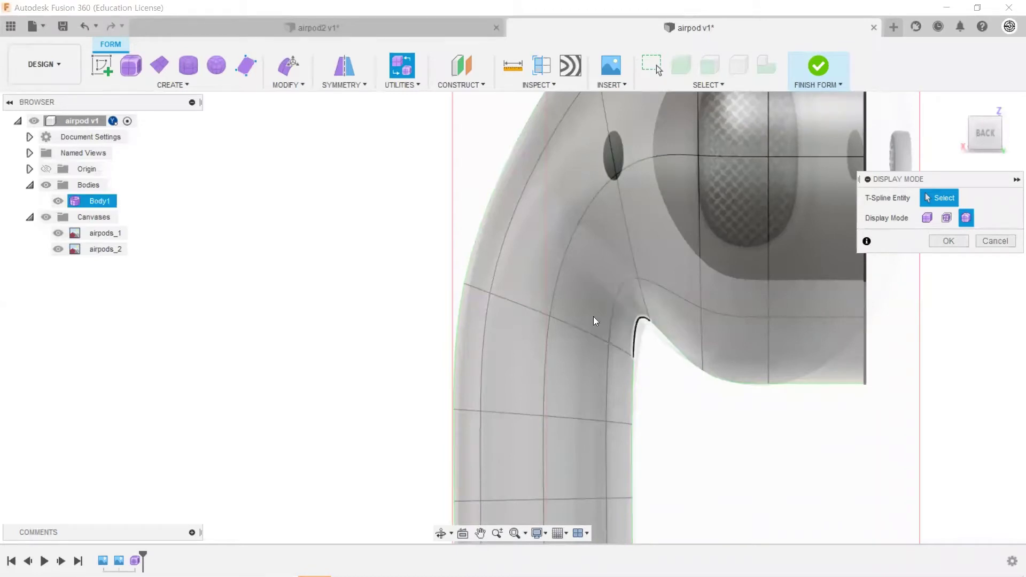
scroll(593, 319, down, 1)
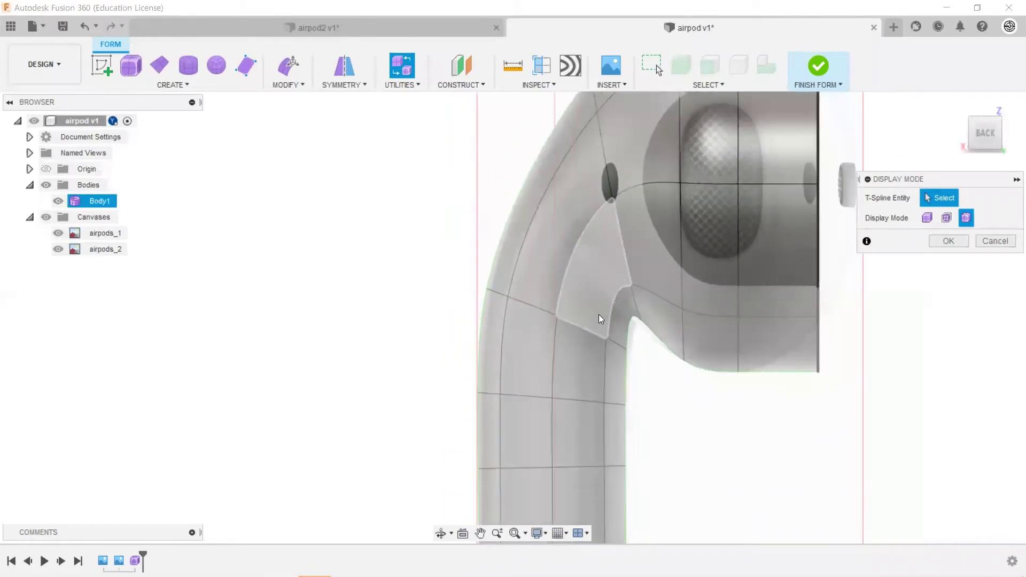
Step: Switch Body1 back to Box display and zoom in on the crease
click(926, 218)
scroll(637, 339, up, 1)
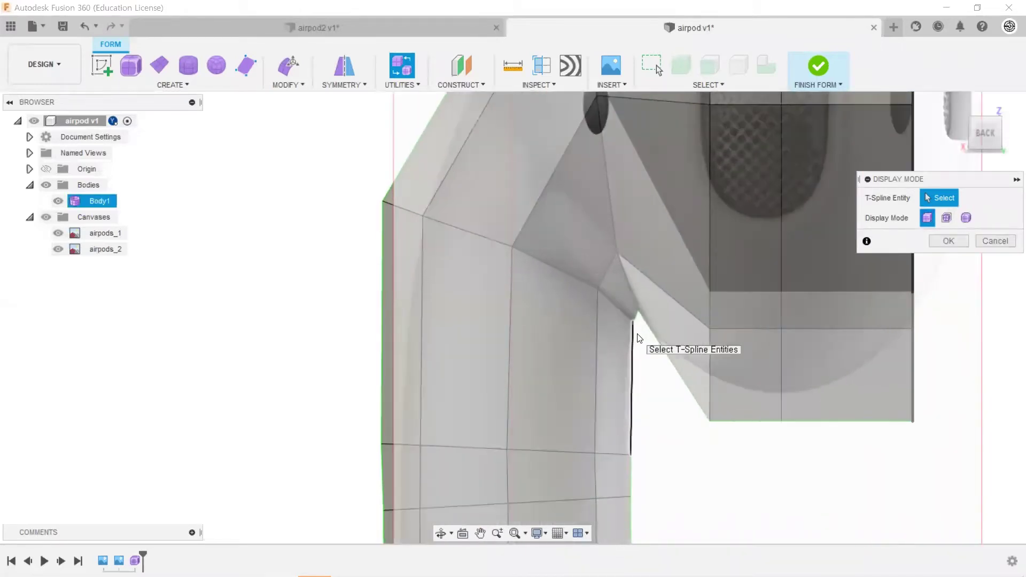
scroll(620, 317, up, 1)
scroll(620, 316, up, 1)
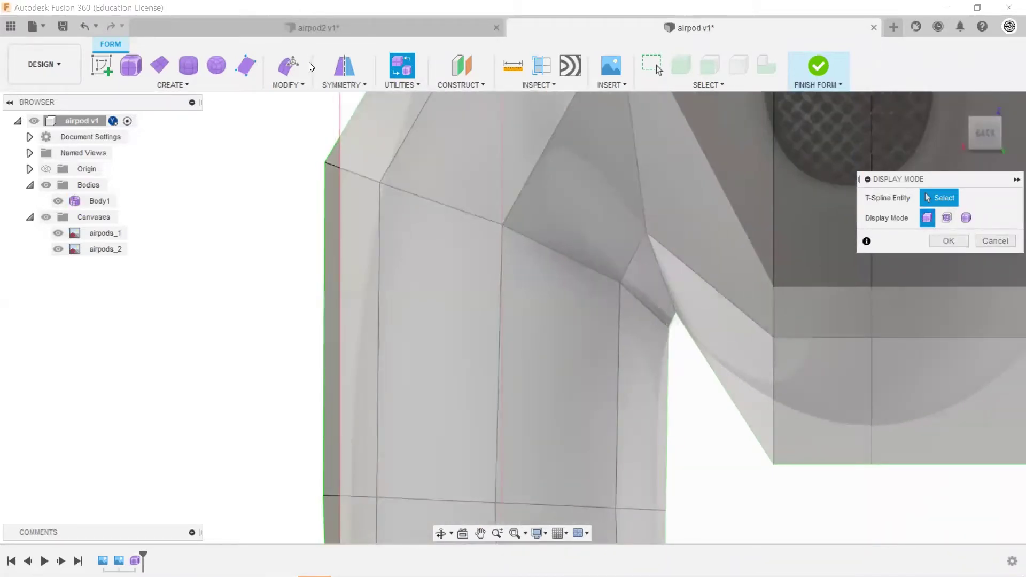
Step: Lower the inner crease vertex slightly along Z with Edit Form and confirm
click(255, 69)
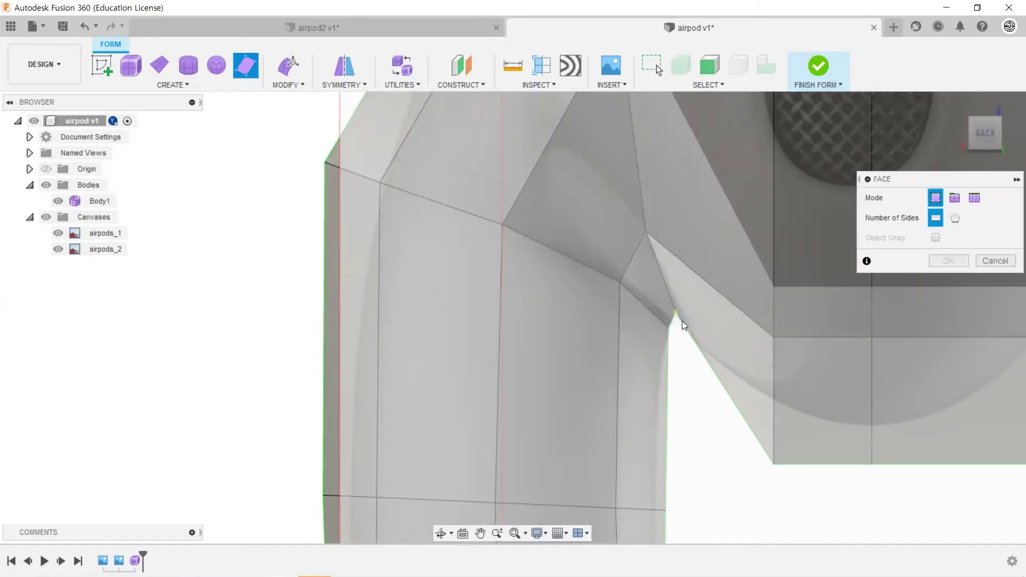
key(Escape)
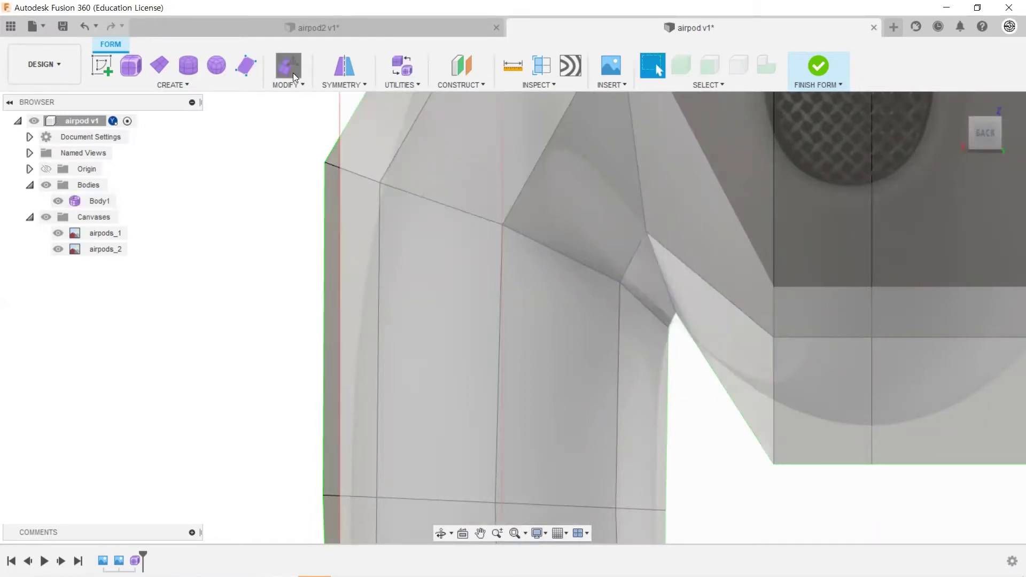
click(293, 74)
click(672, 319)
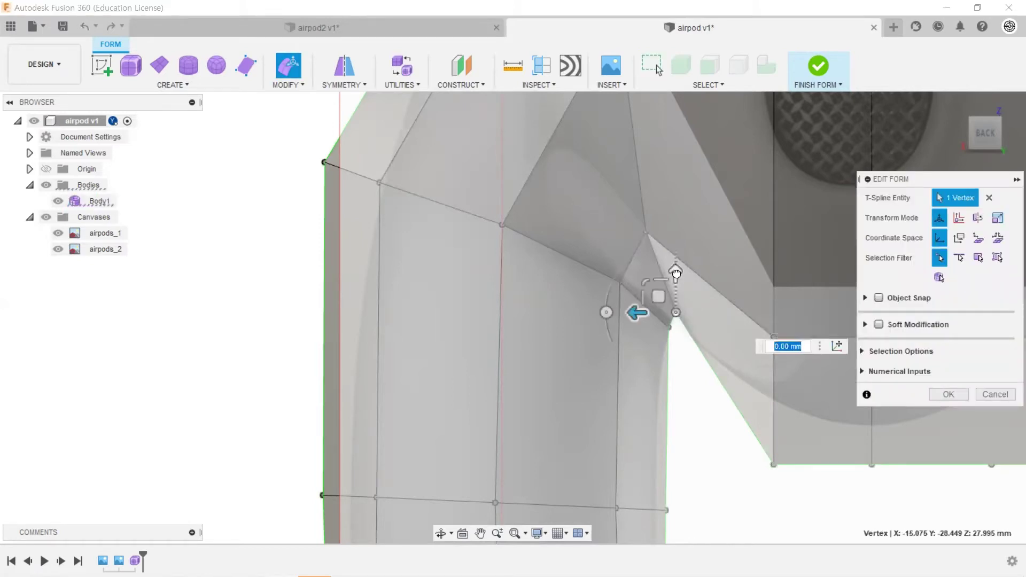
drag(675, 273, 676, 326)
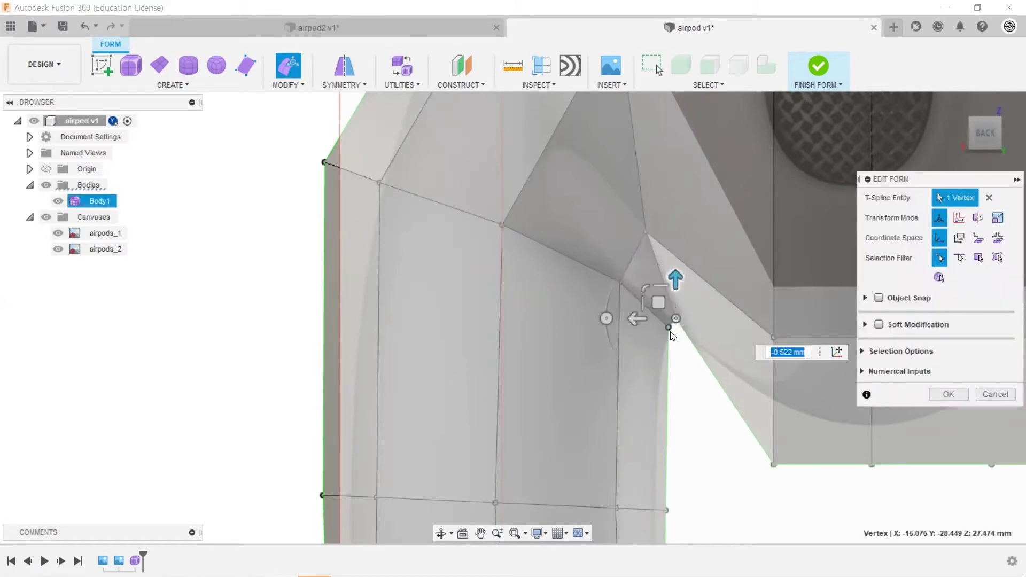
drag(675, 280, 671, 297)
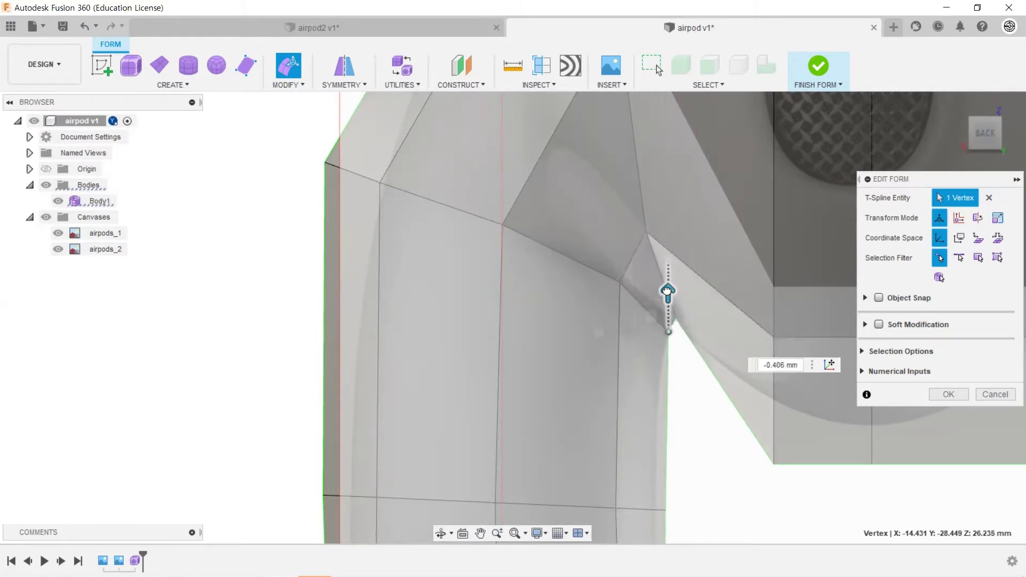
click(630, 330)
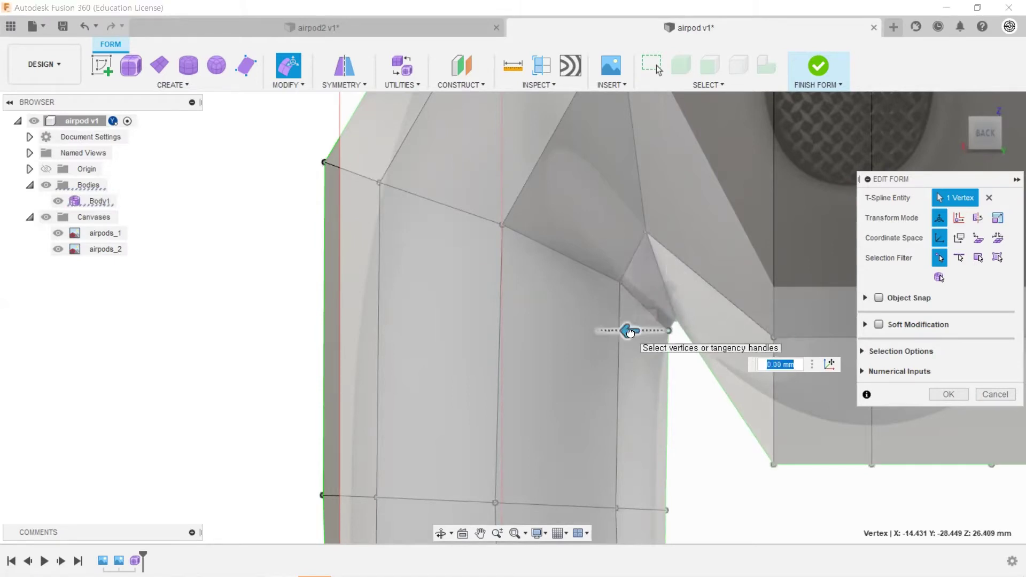
click(937, 395)
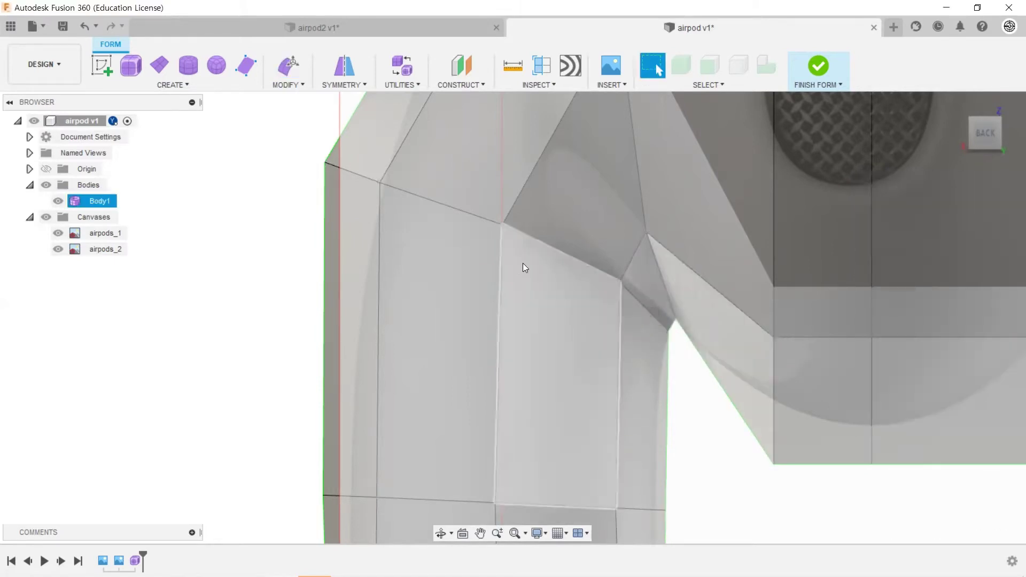
Step: Preview Body1 as a smooth surface against the canvas
scroll(522, 262, down, 2)
click(406, 66)
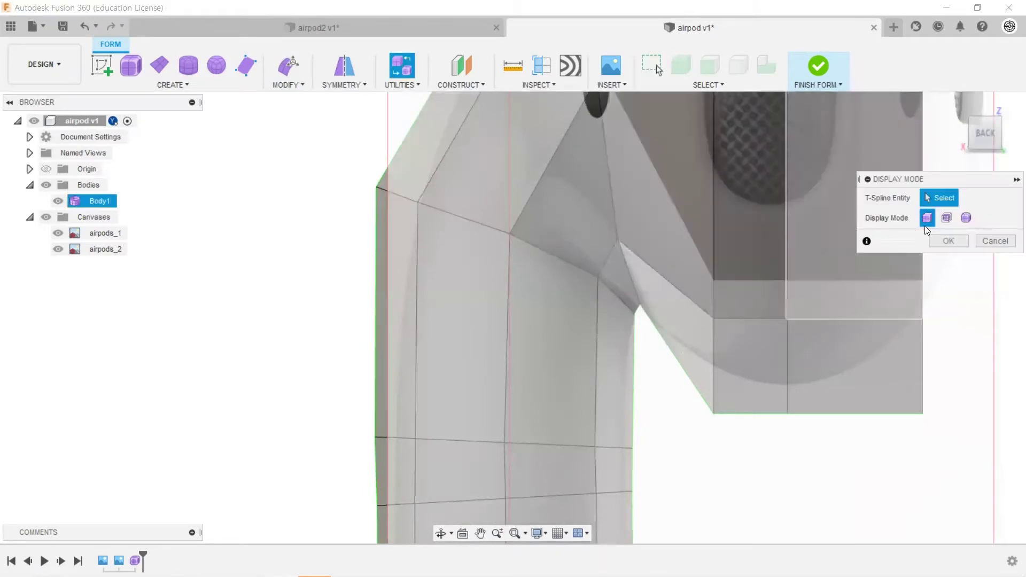
click(966, 218)
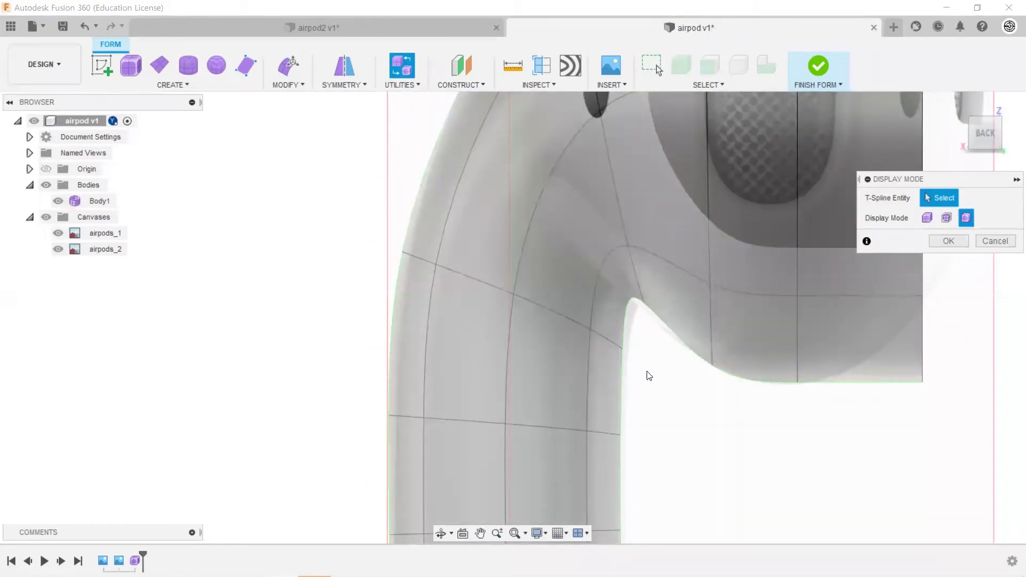
scroll(648, 372, down, 2)
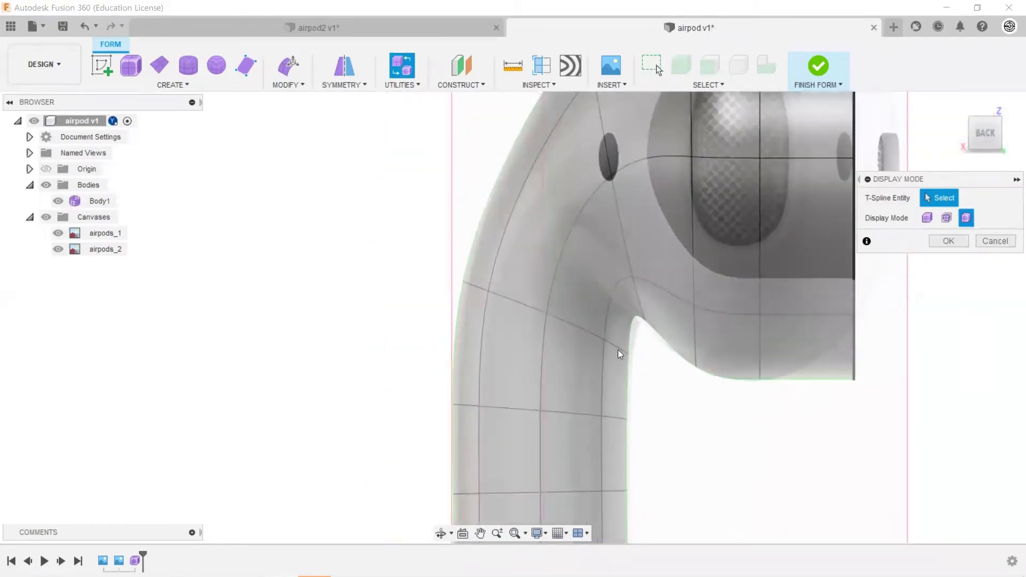
Step: In Box display, lower the inner-corner edge-loop vertices by -1.437 mm
click(927, 217)
click(637, 328)
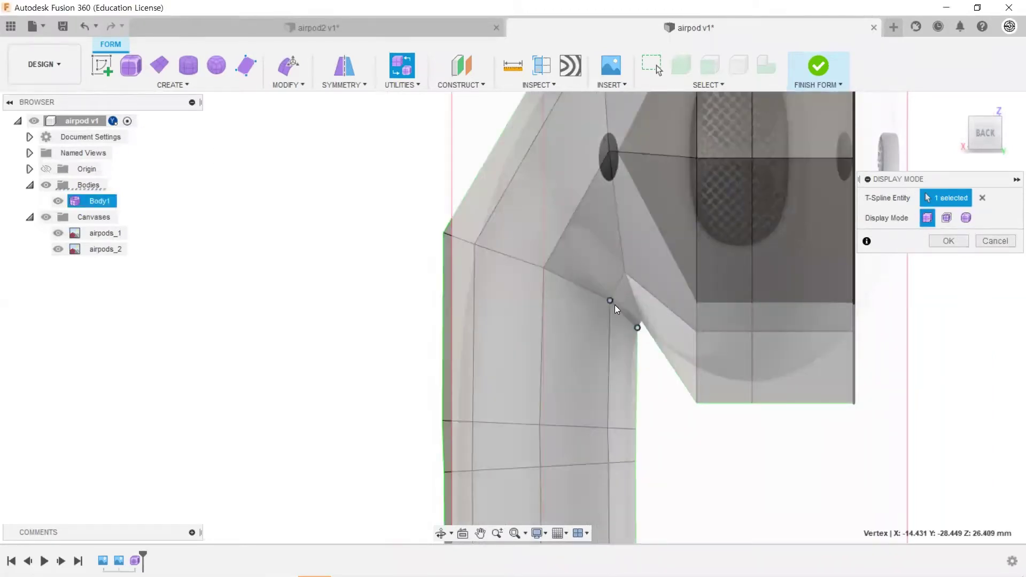
shift+click(611, 300)
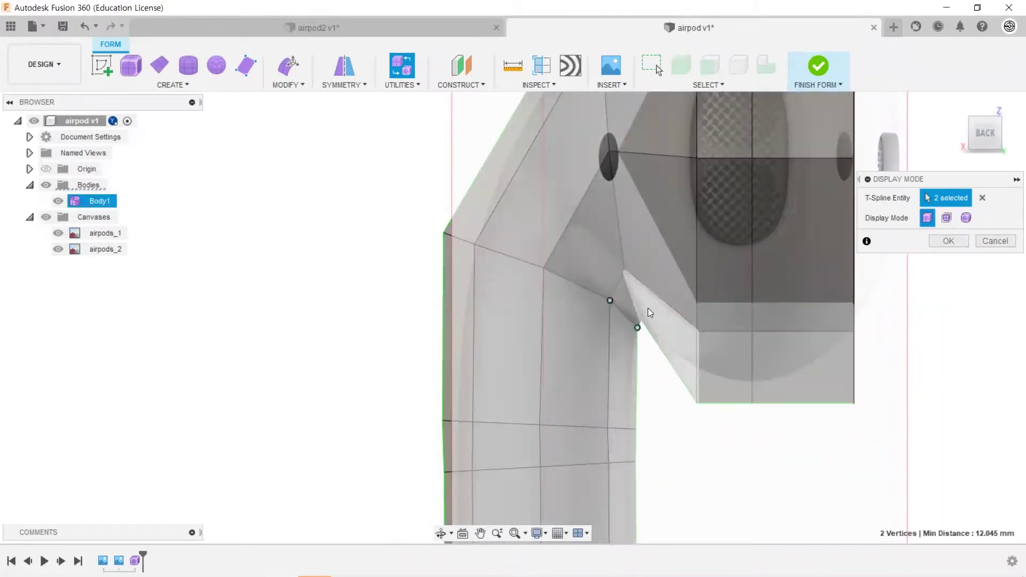
shift+click(543, 268)
shift+click(443, 233)
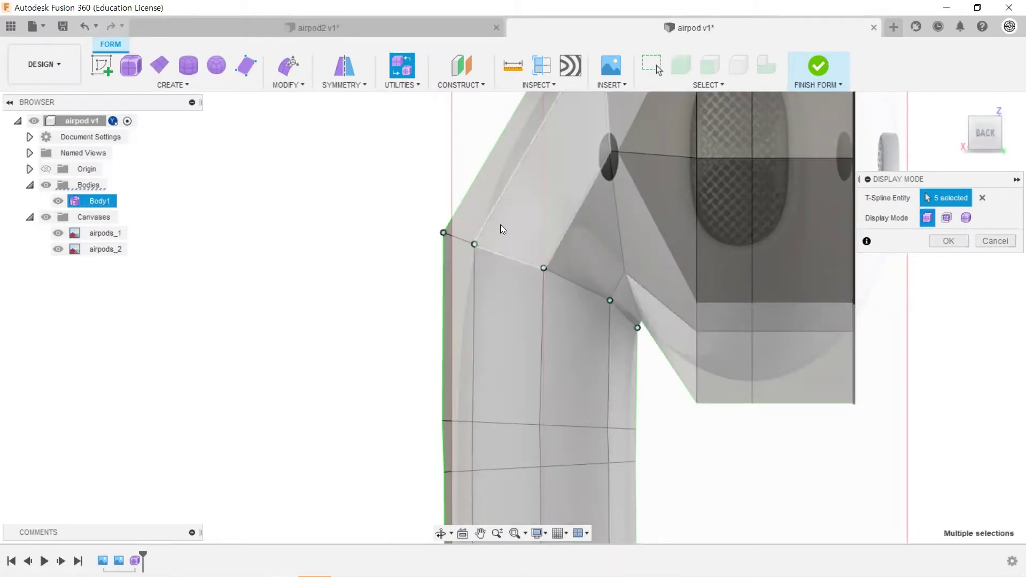
click(292, 67)
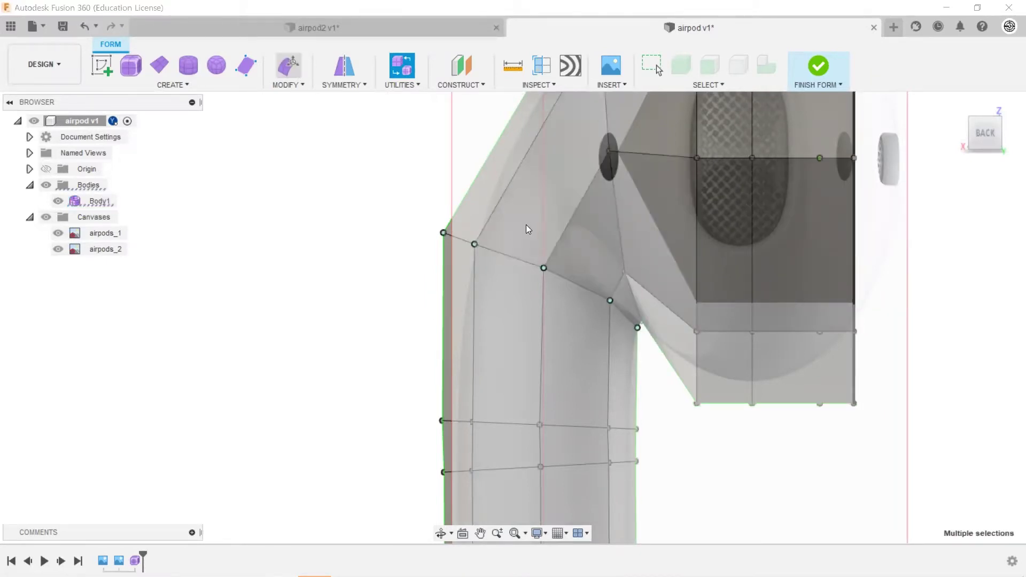
drag(540, 229, 540, 248)
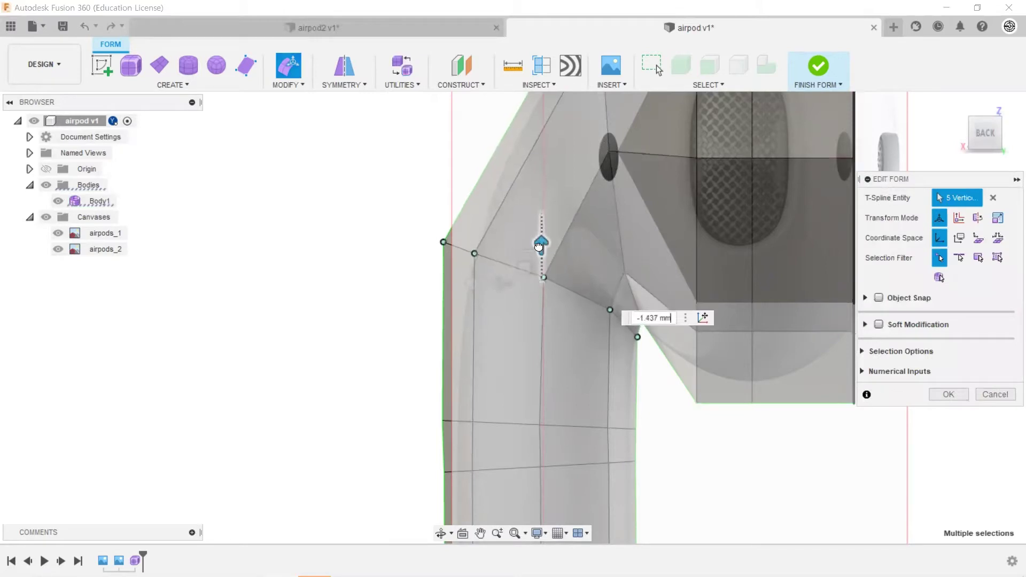
click(645, 415)
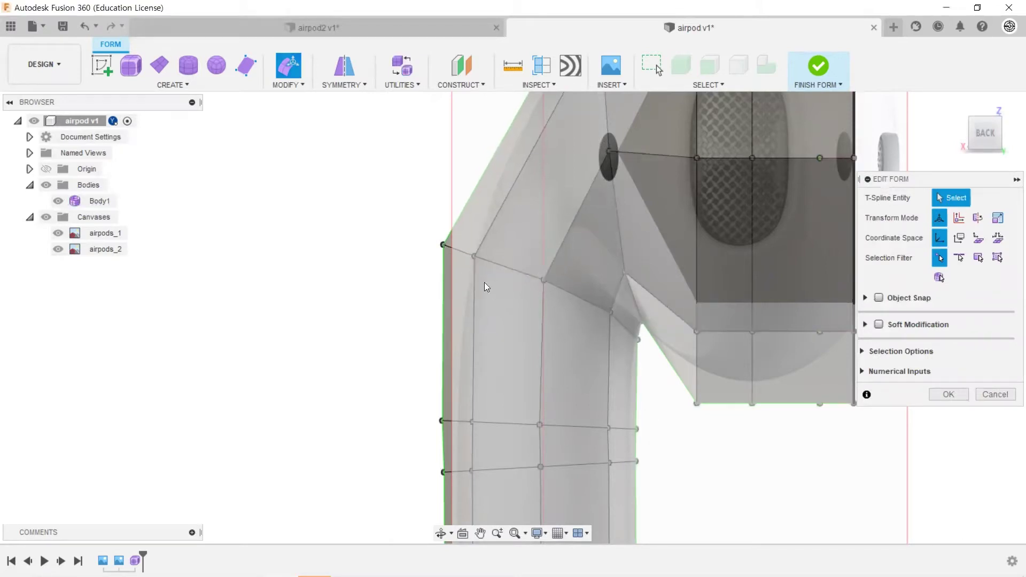
Step: Raise an outer bend vertex slightly, commit the edit, and show Body1 smooth
click(474, 256)
drag(475, 221, 474, 212)
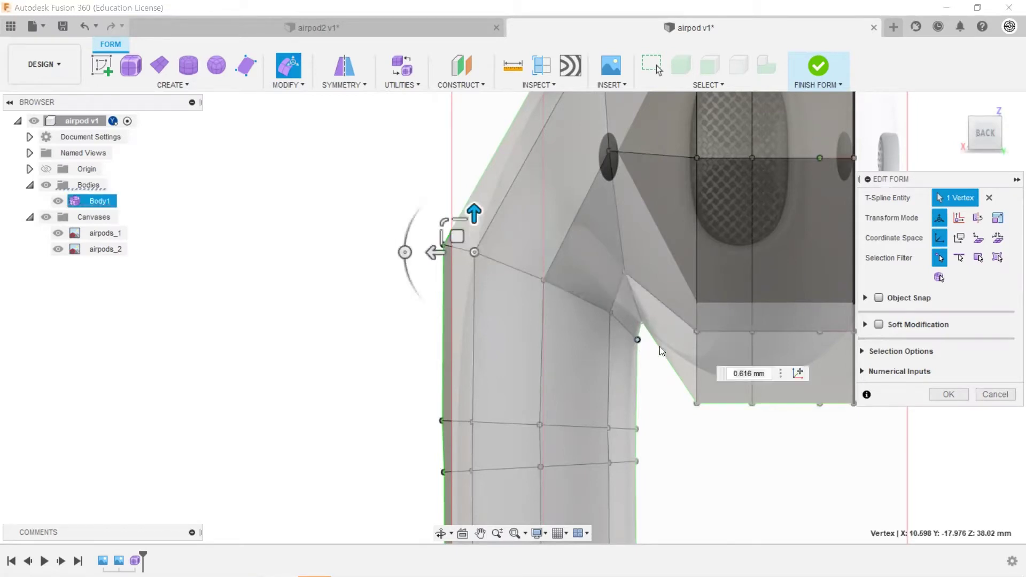
click(721, 435)
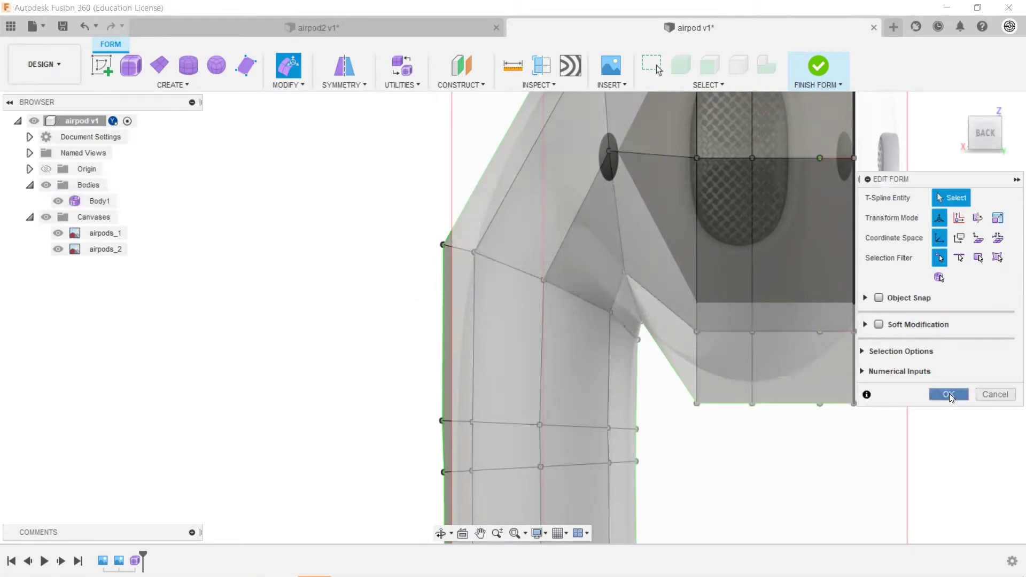
click(948, 394)
click(402, 65)
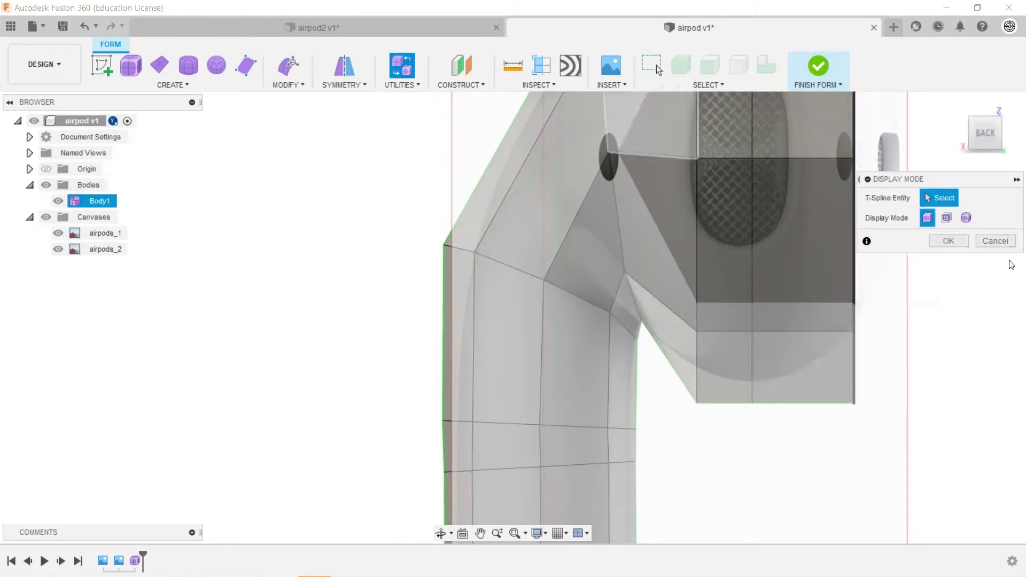
click(966, 217)
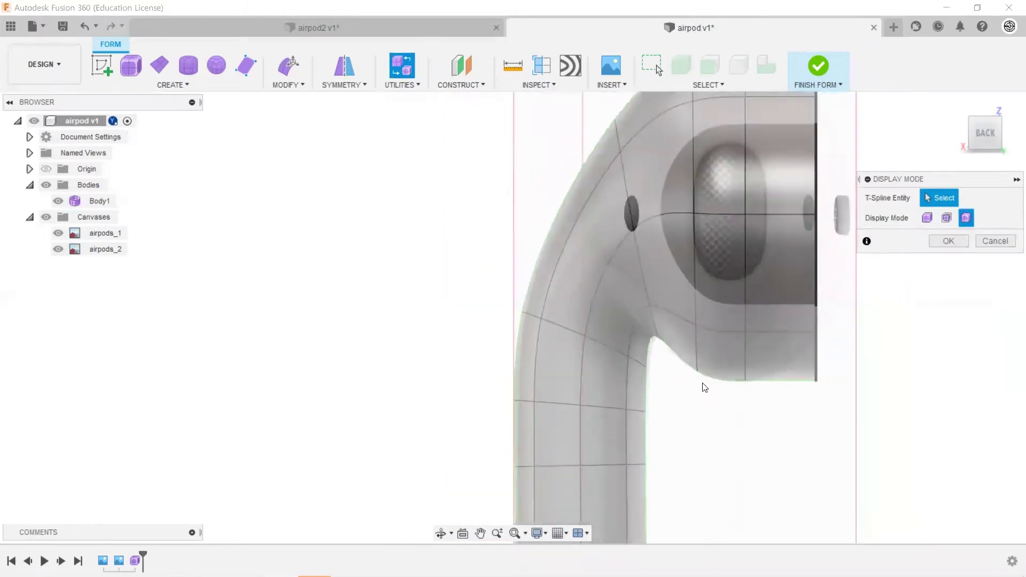
Step: Switch Body1 back to Box display, then zoom in on the faceted elbow
scroll(704, 388, down, 1)
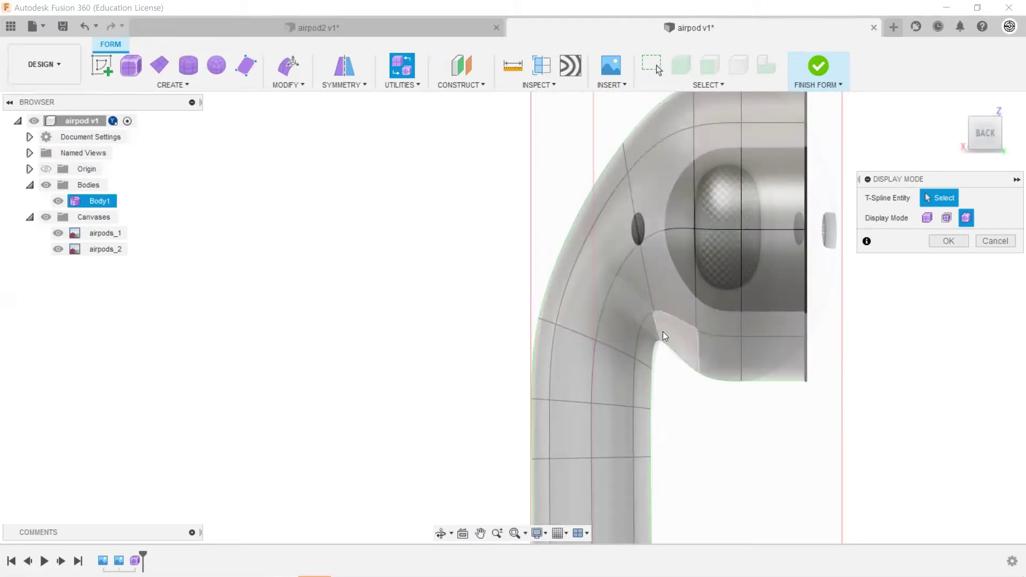
scroll(647, 356, down, 3)
mouse_move(646, 356)
middle_down()
mouse_move(791, 188)
mouse_move(746, 184)
middle_up()
click(411, 73)
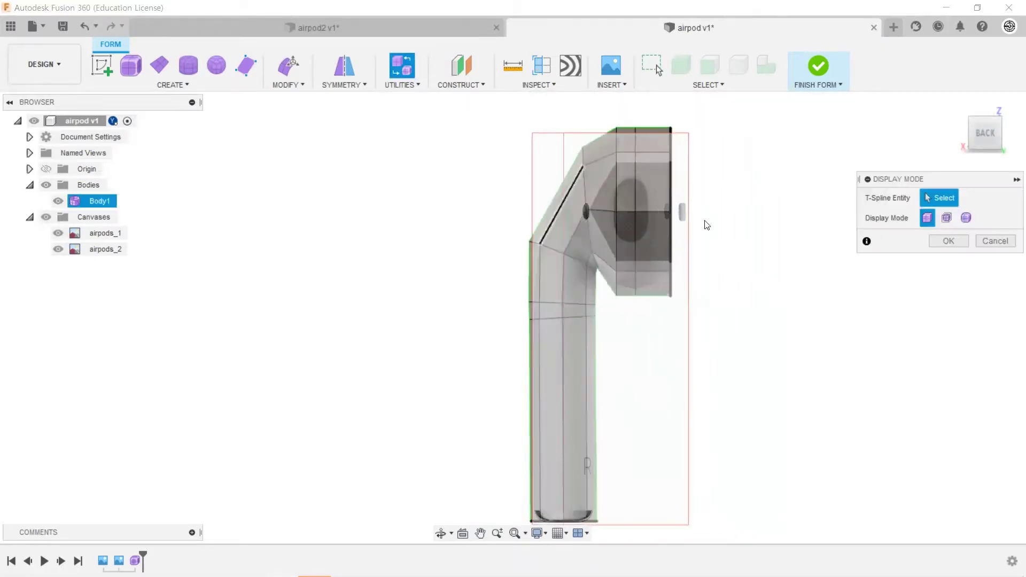
scroll(550, 236, up, 2)
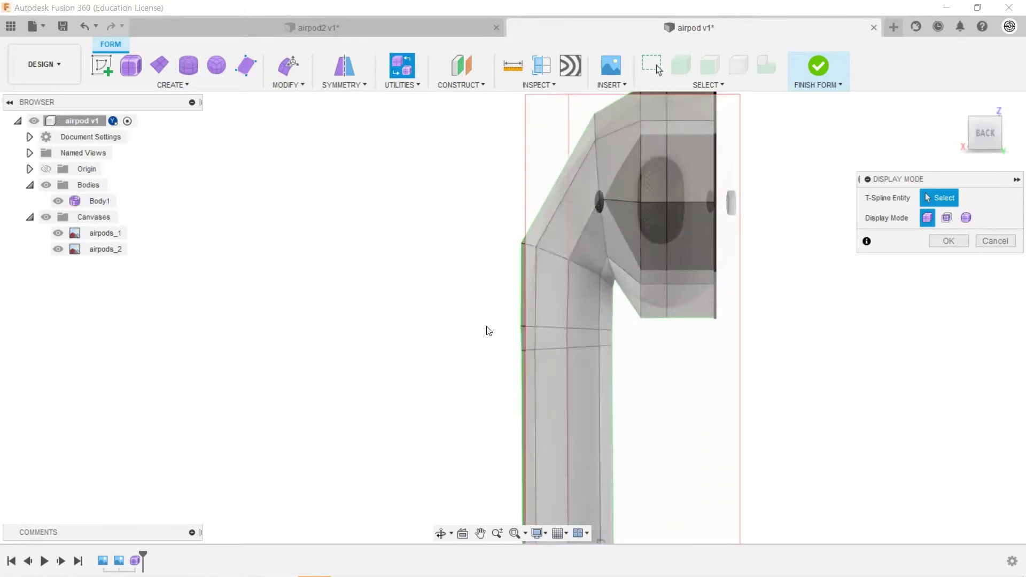
scroll(541, 300, up, 2)
scroll(537, 320, up, 2)
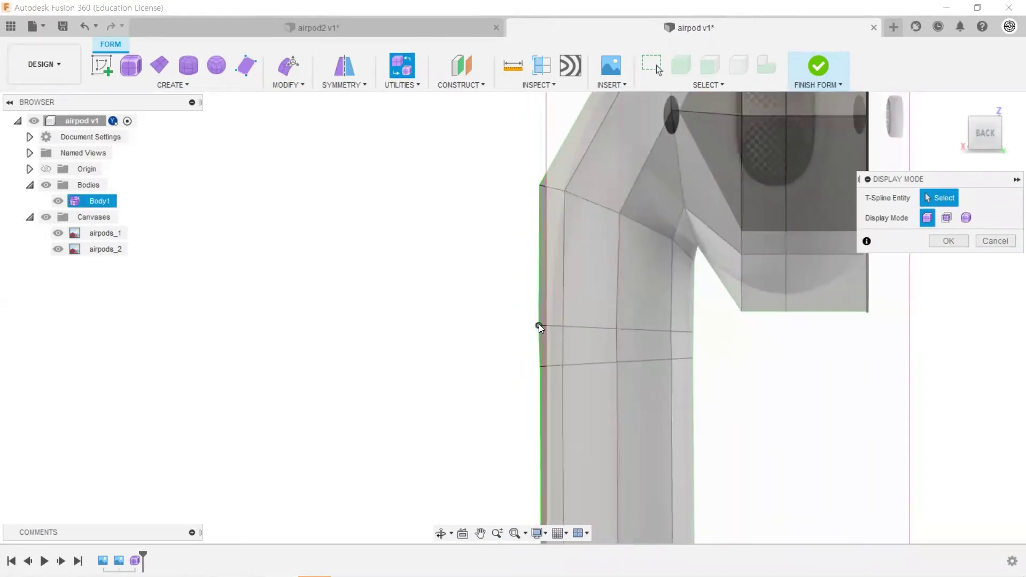
Step: With Edit Form, nudge three stem-edge vertices inward by -0.257, -0.772 and -0.386 mm
click(538, 325)
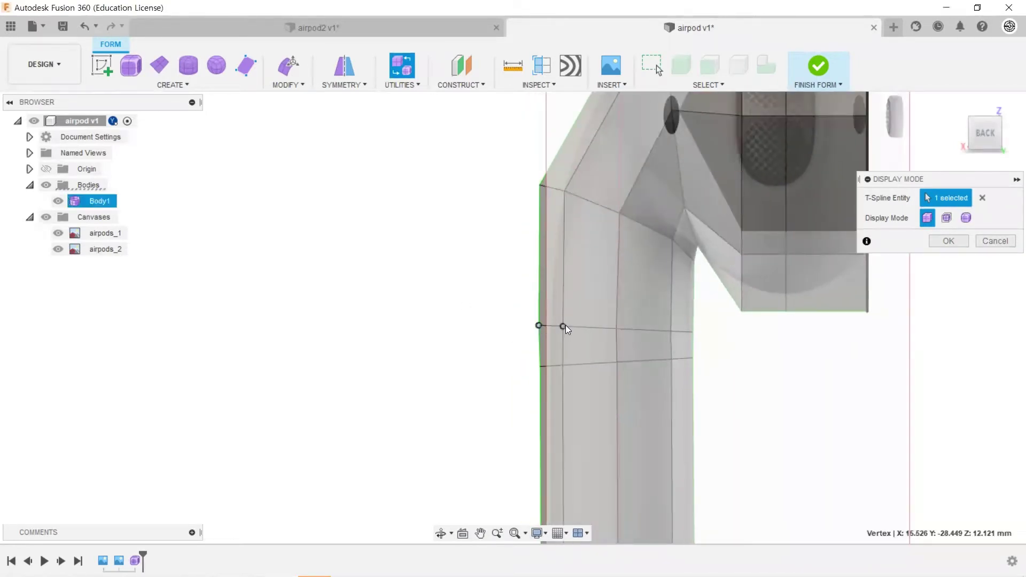
click(247, 66)
key(Escape)
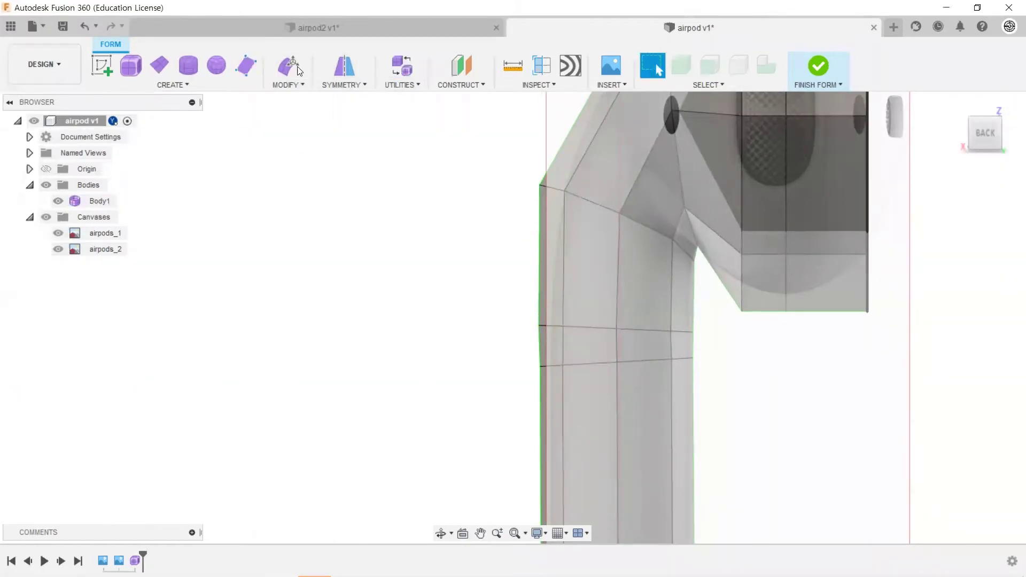
click(289, 67)
click(538, 325)
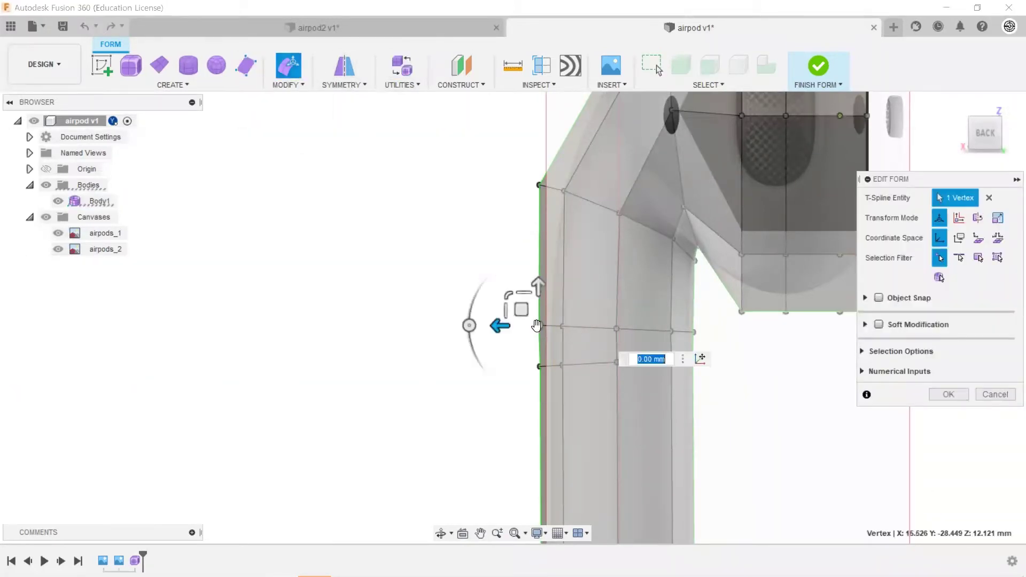
drag(496, 325, 498, 326)
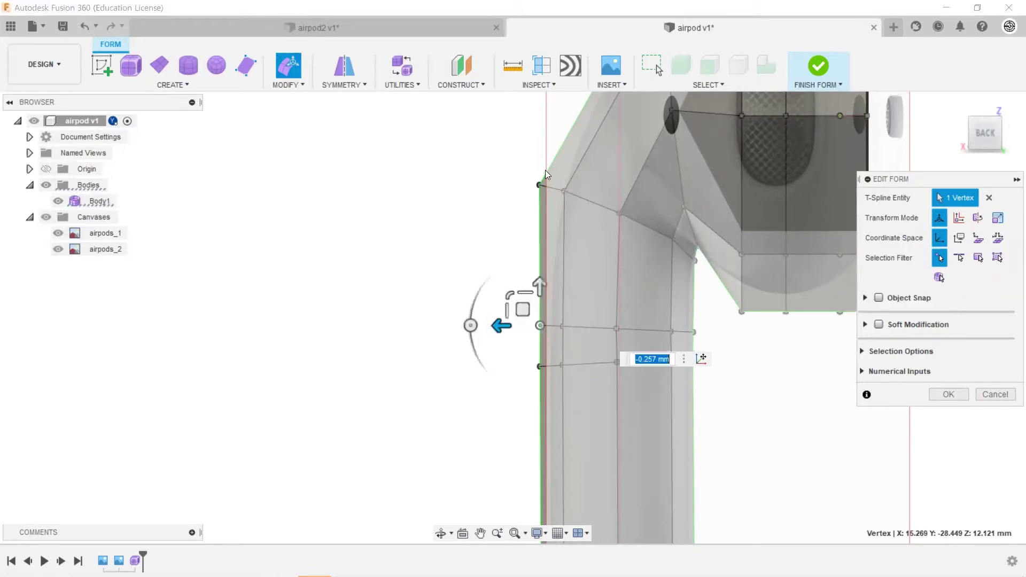
click(539, 184)
drag(506, 184, 508, 185)
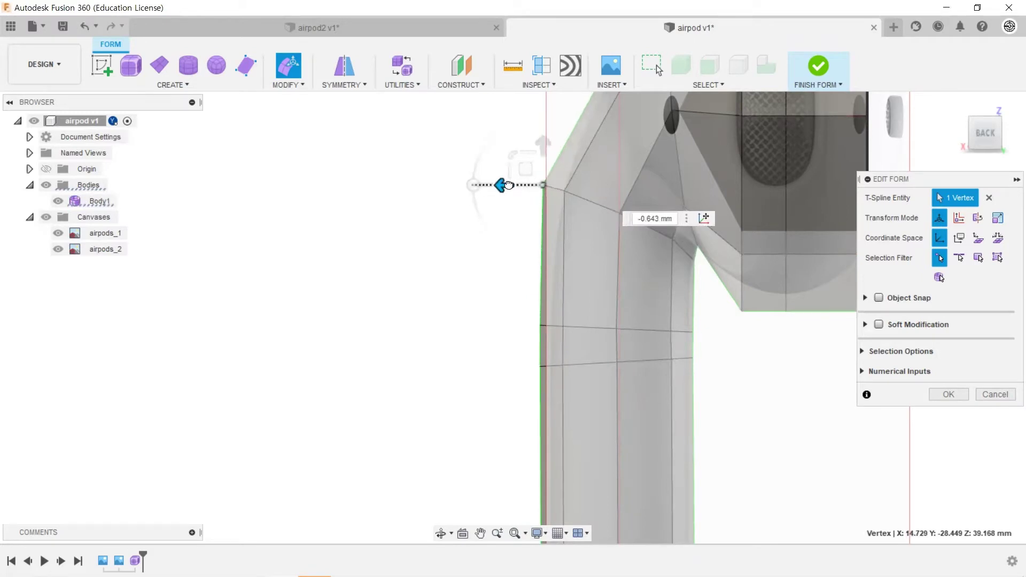
click(564, 190)
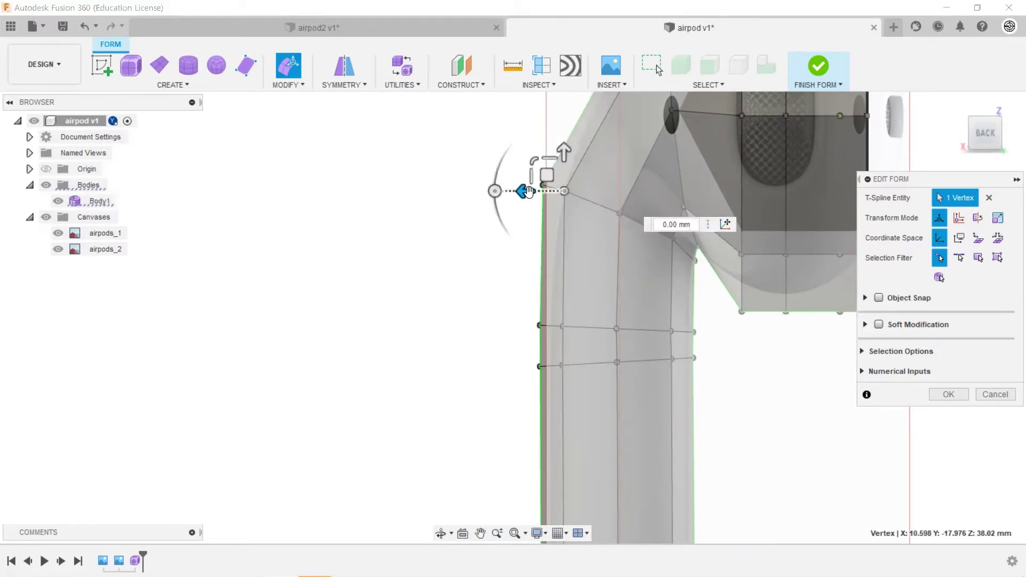
drag(528, 193, 528, 191)
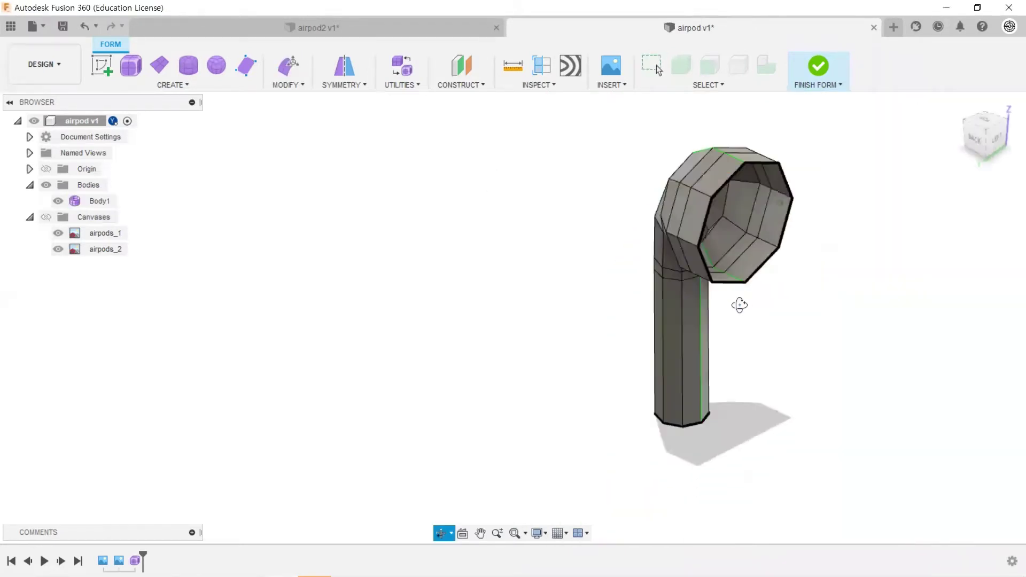
scroll(750, 158, up, 2)
Step: Clear the existing symmetry from Body1
scroll(727, 163, up, 2)
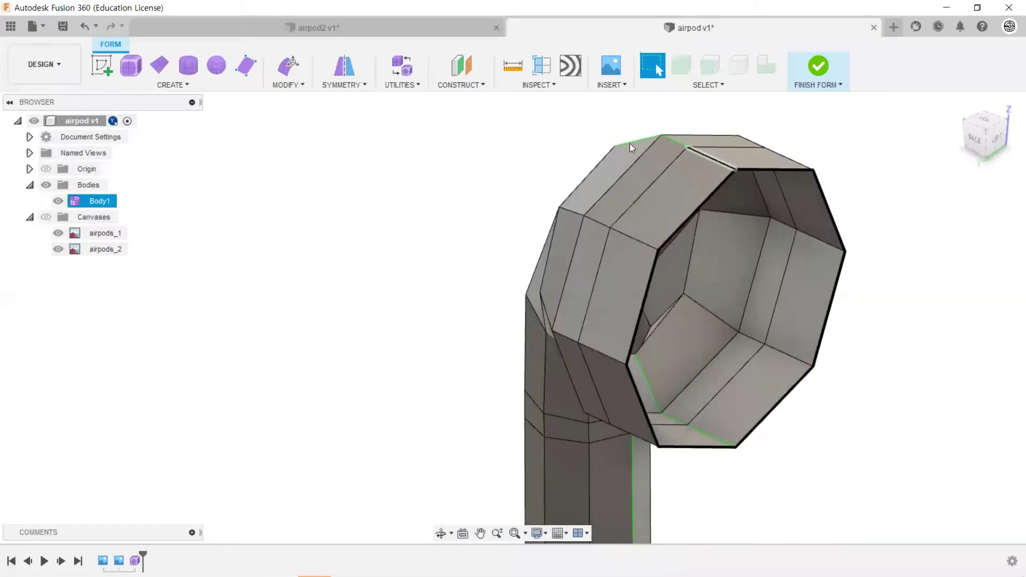
click(361, 84)
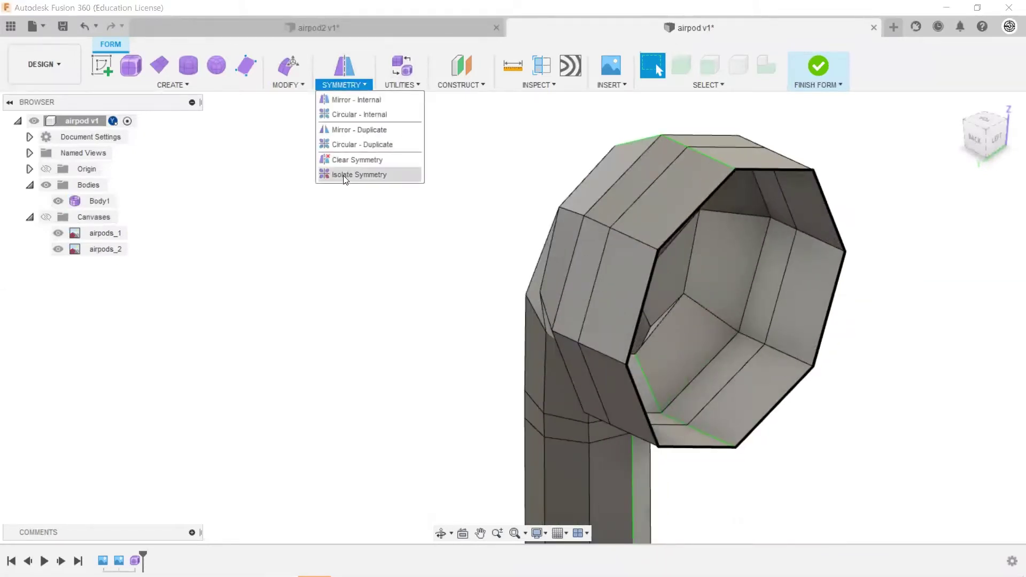
click(346, 160)
click(603, 220)
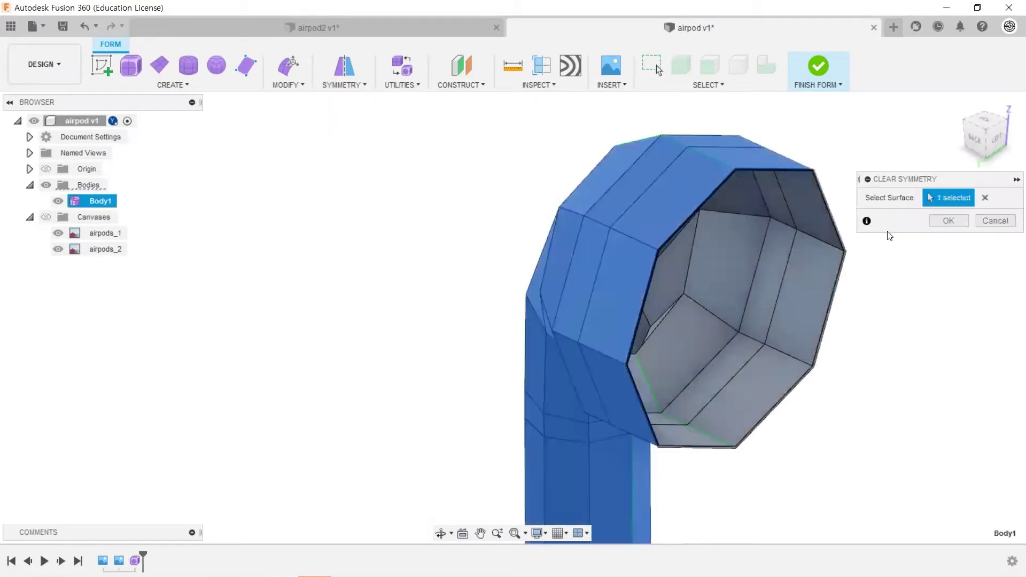
click(929, 221)
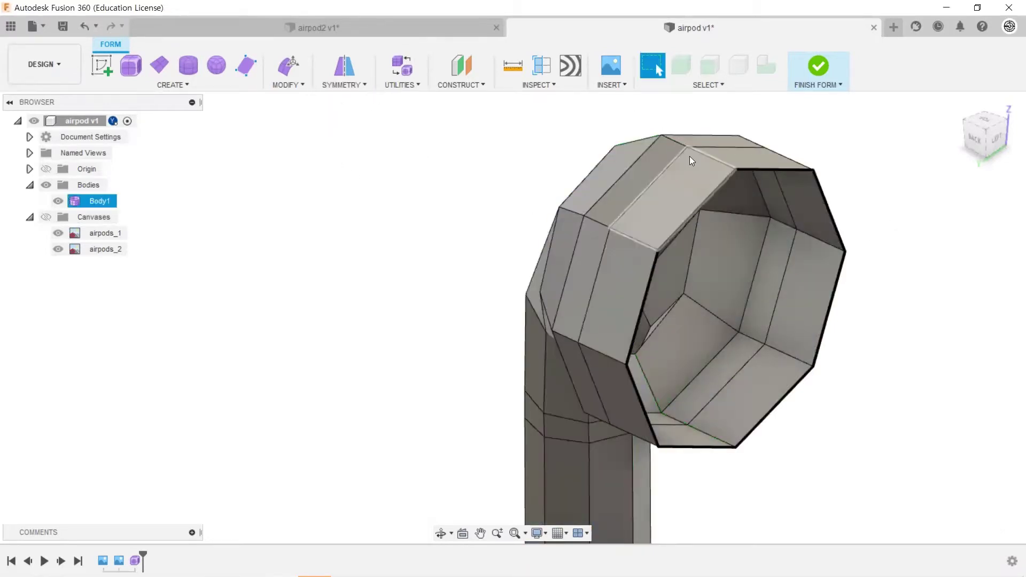
Step: From the LEFT view, apply Mirror - Internal symmetry using the two inner head faces
click(349, 68)
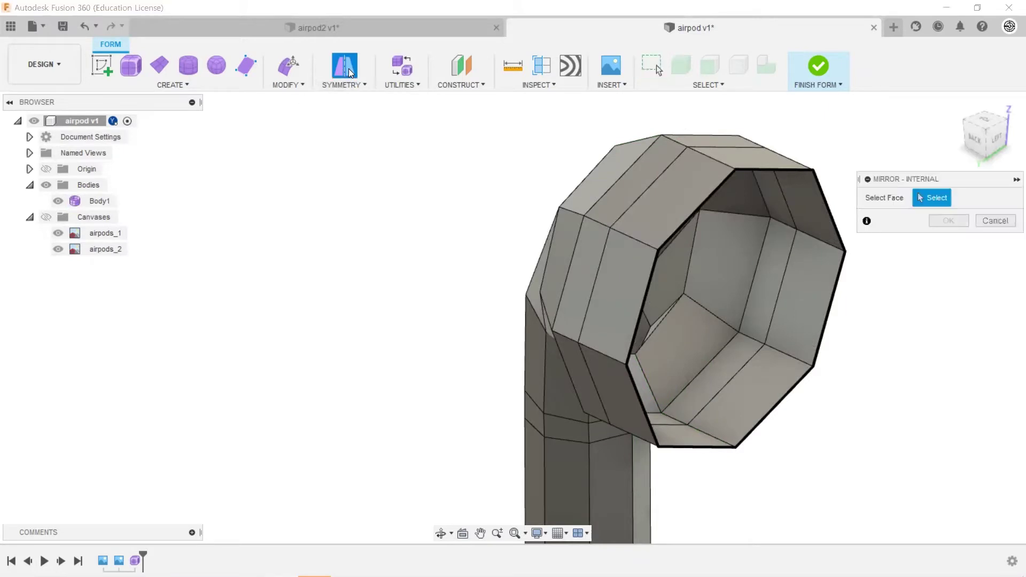
click(989, 137)
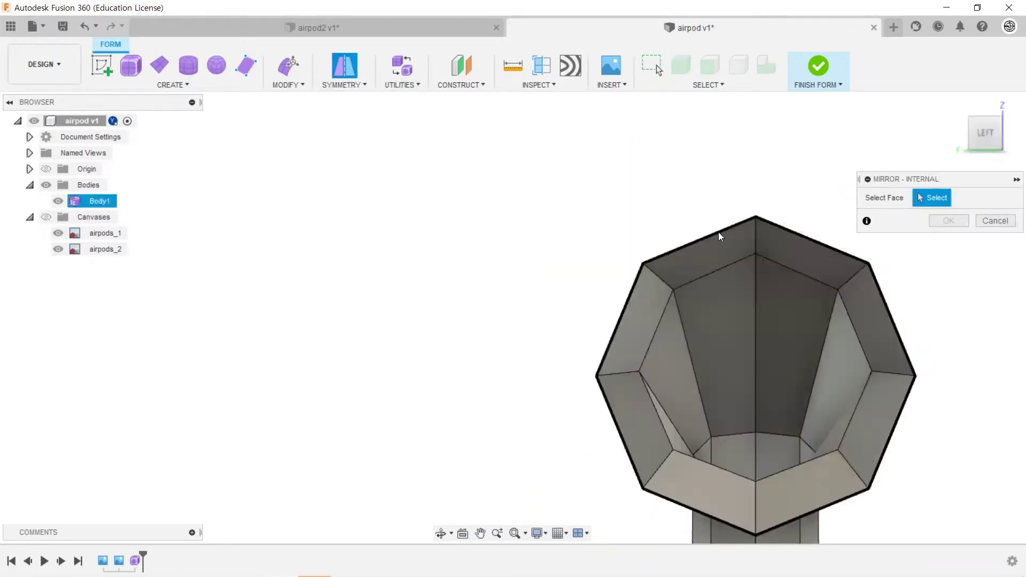
click(736, 324)
click(780, 320)
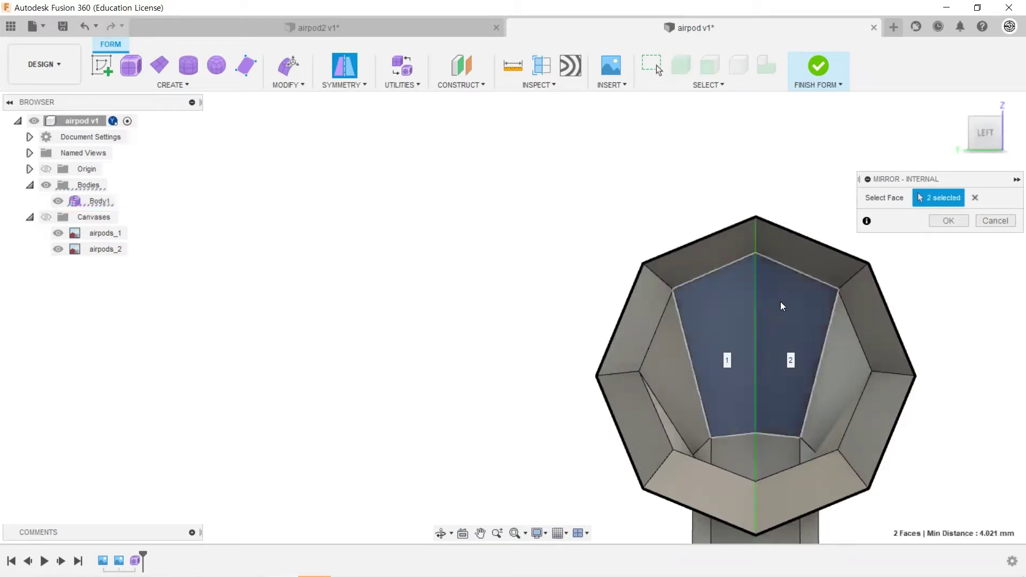
click(947, 221)
scroll(593, 165, down, 3)
Step: Show the canvas images and compare the body from right, front and back views
scroll(645, 142, down, 2)
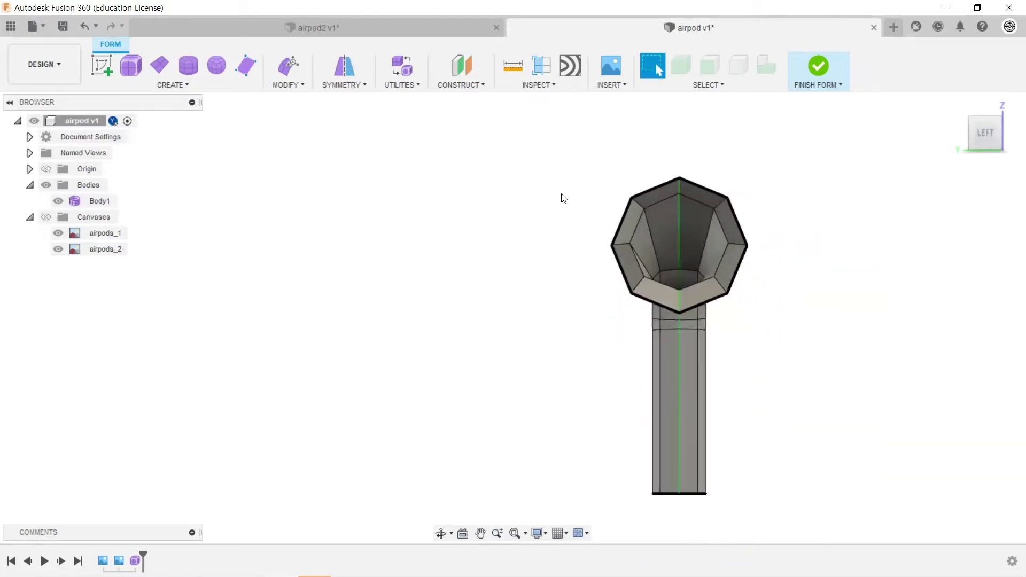
mouse_move(560, 199)
shift+middle_down()
mouse_move(579, 227)
mouse_move(675, 247)
mouse_move(772, 174)
mouse_move(780, 178)
mouse_move(761, 201)
shift+middle_up()
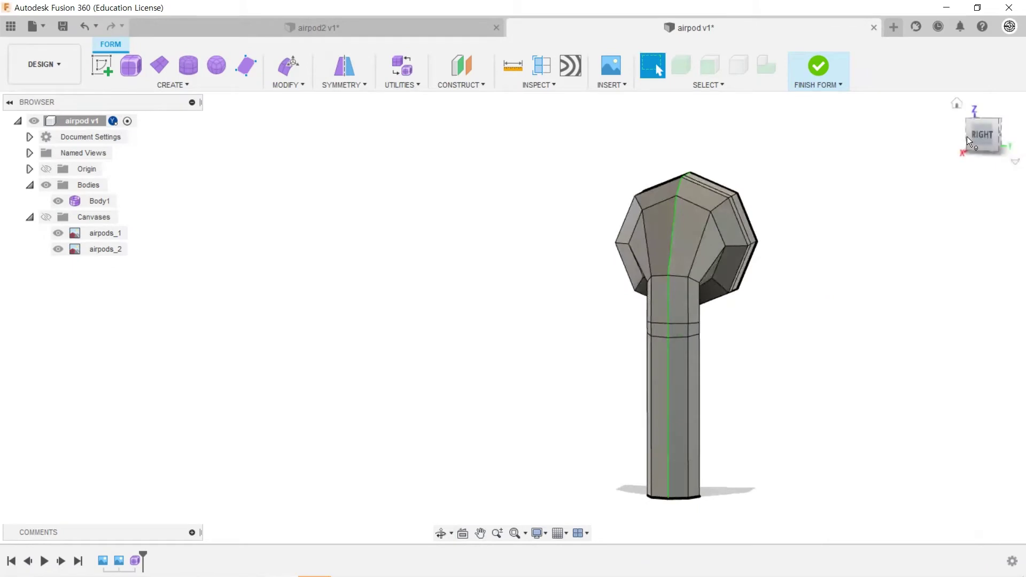
click(982, 136)
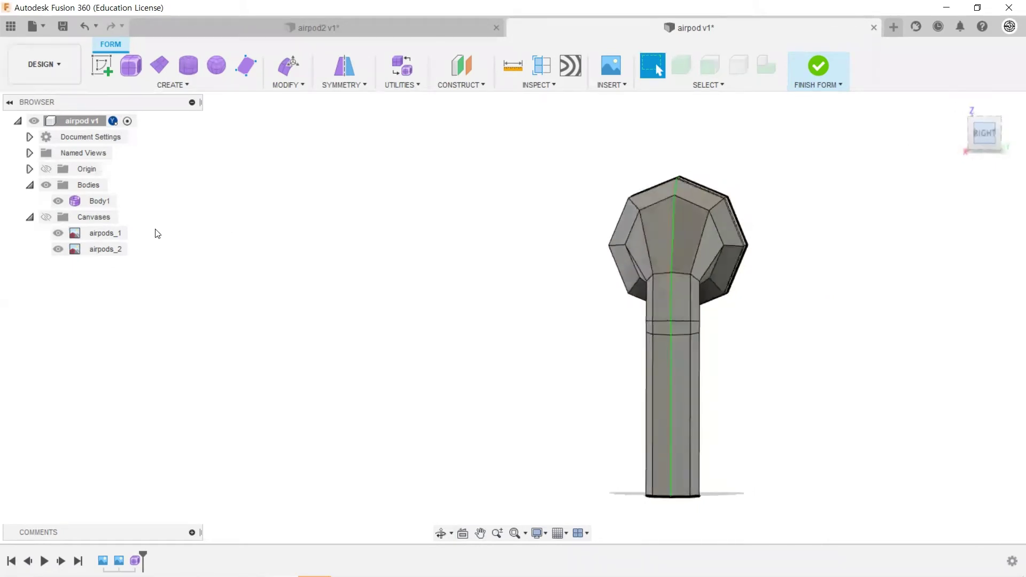
click(46, 217)
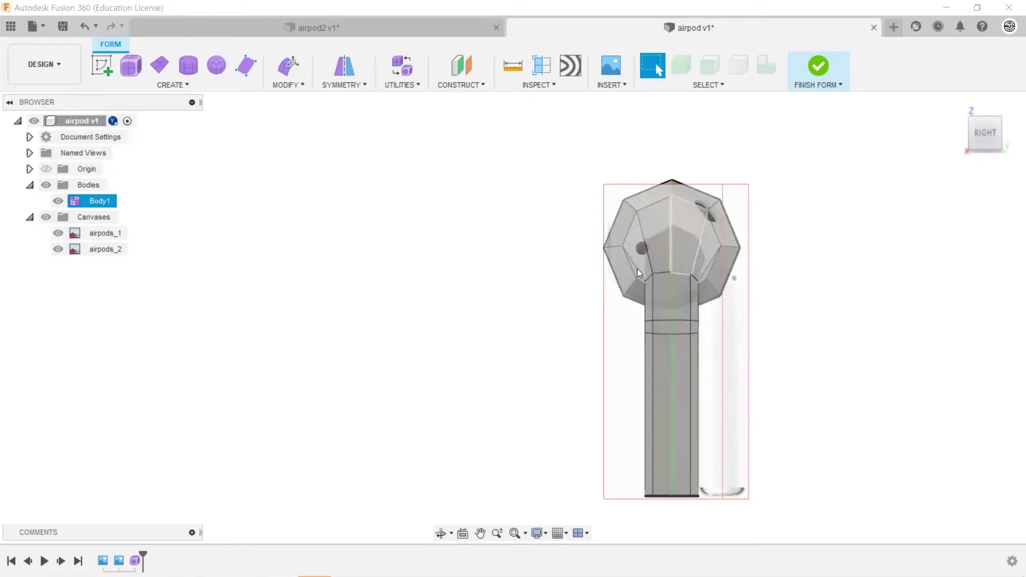
mouse_move(984, 132)
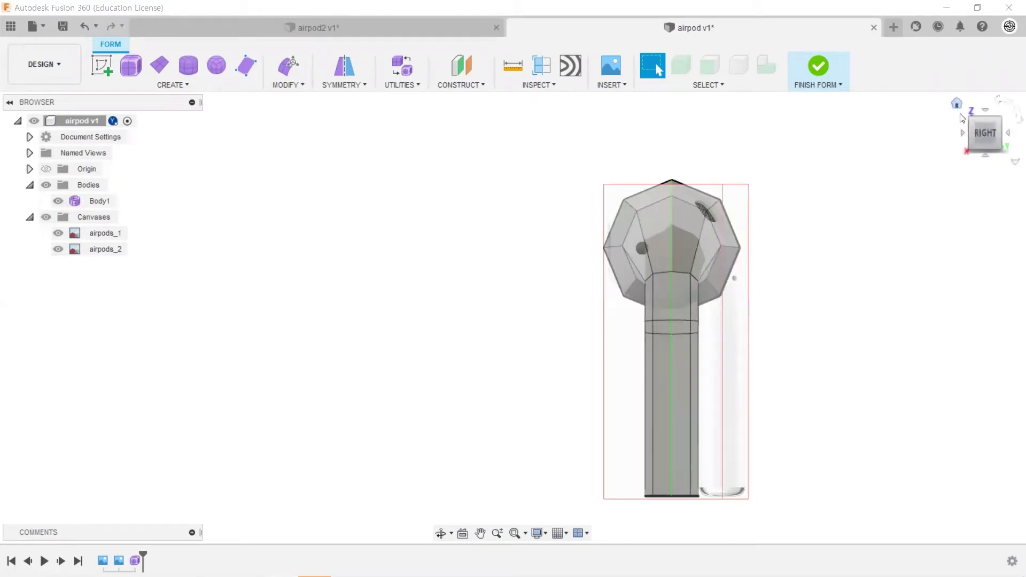
click(960, 130)
click(960, 129)
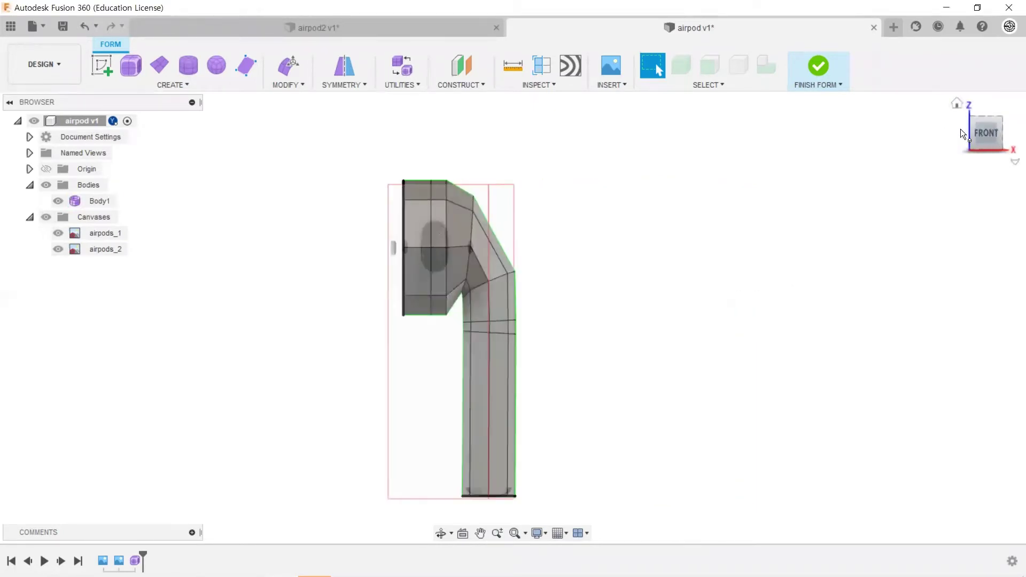
click(960, 131)
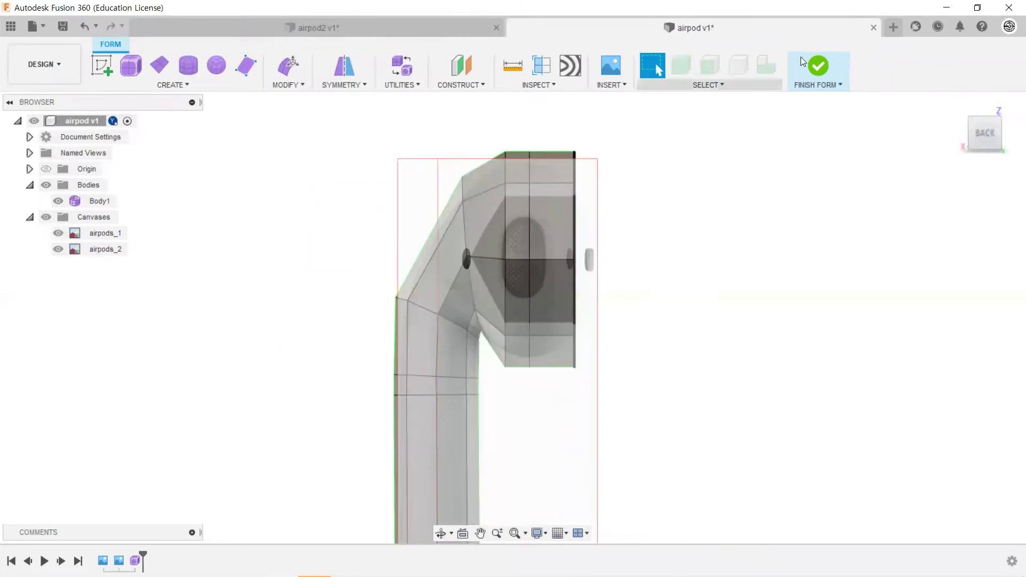
Step: Switch Body1 to smooth display through Display Mode and clear the selection
click(410, 85)
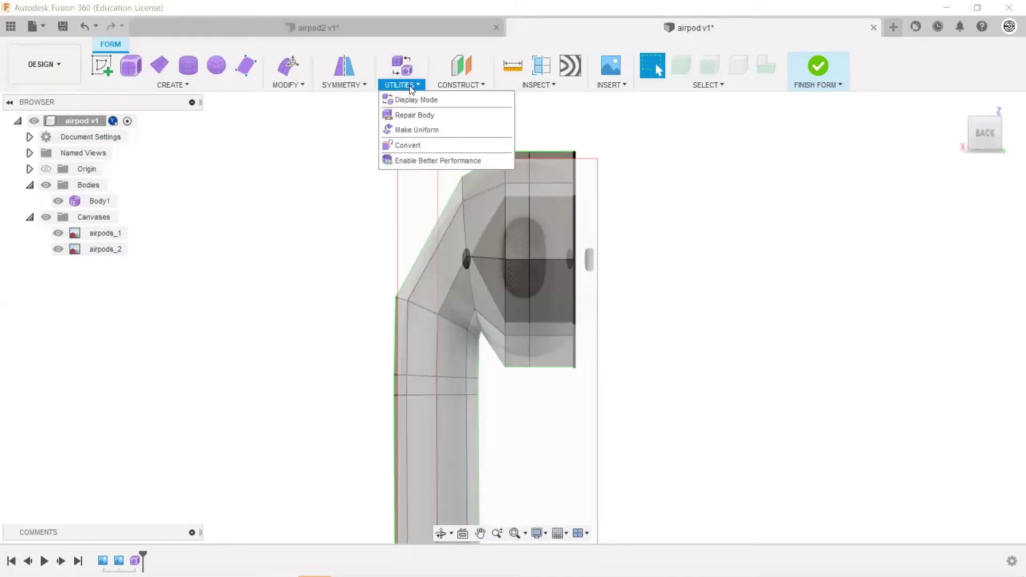
click(409, 97)
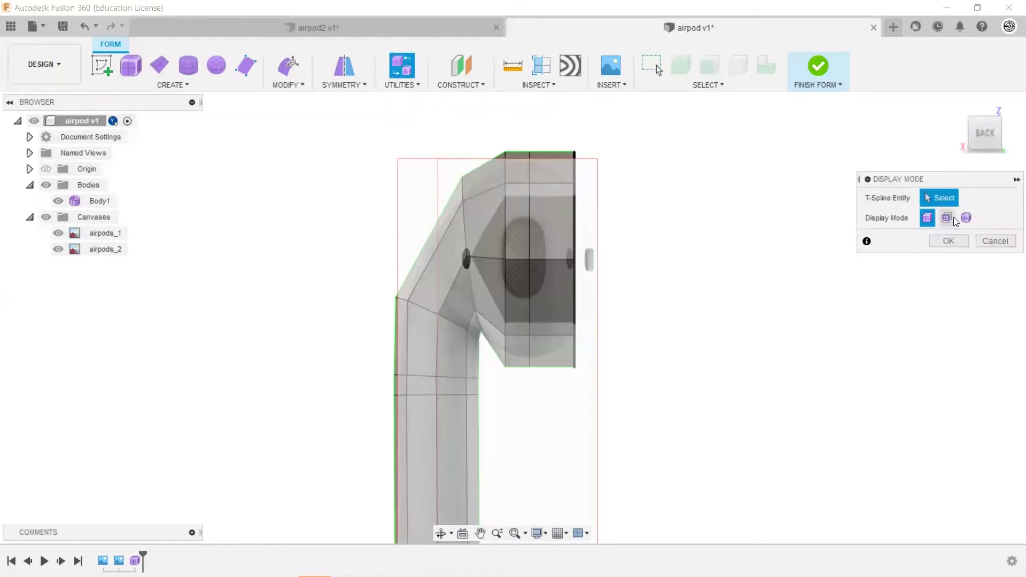
click(559, 173)
scroll(556, 176, up, 3)
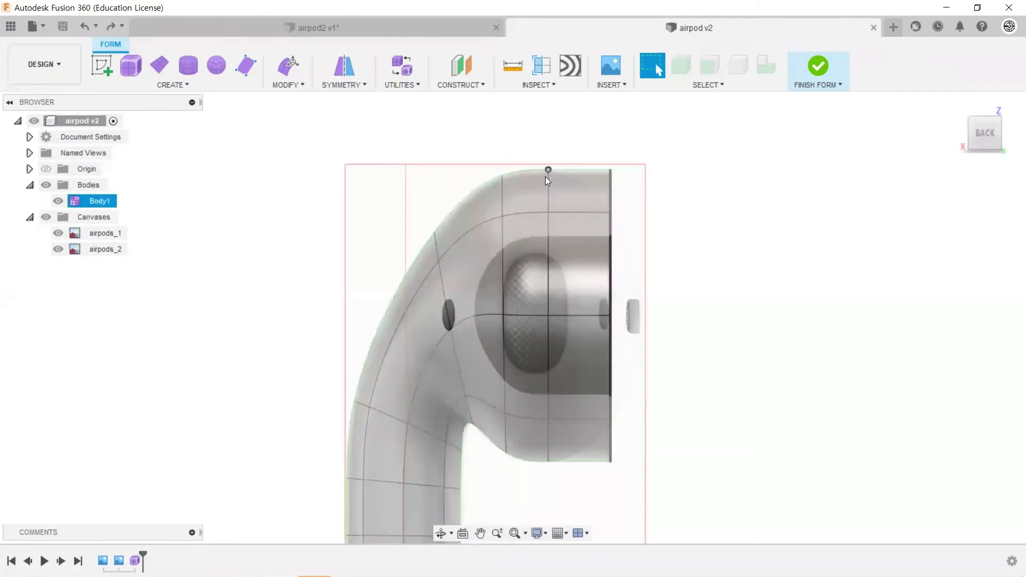
click(541, 113)
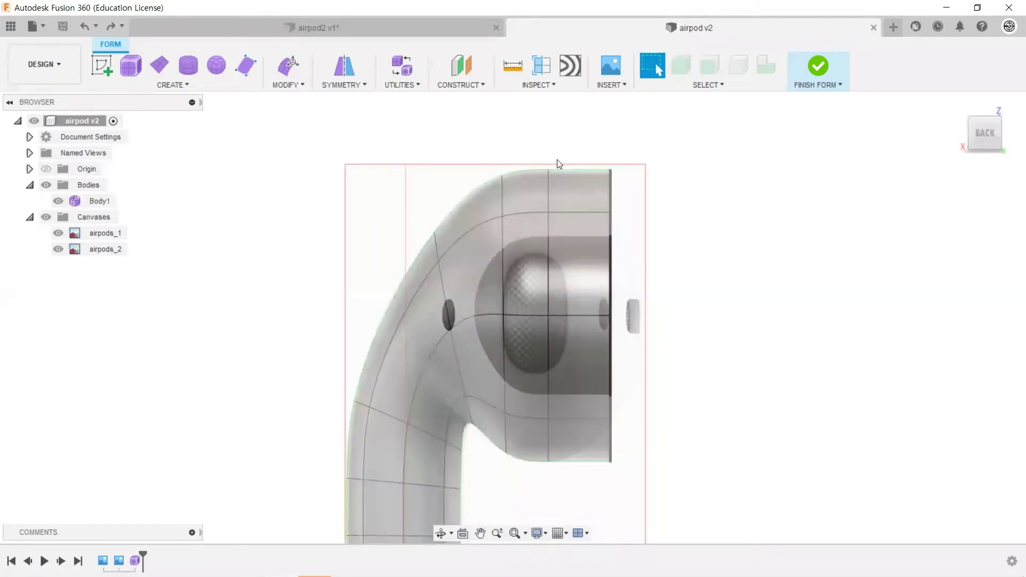
Step: Crease the vertical edge loop running down the middle of the earbud head
click(305, 87)
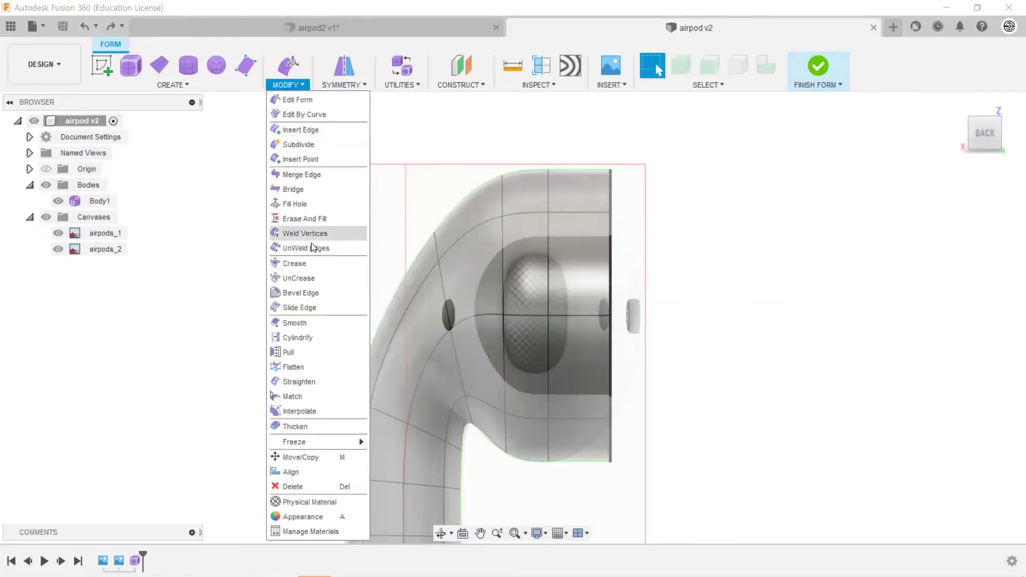
click(305, 262)
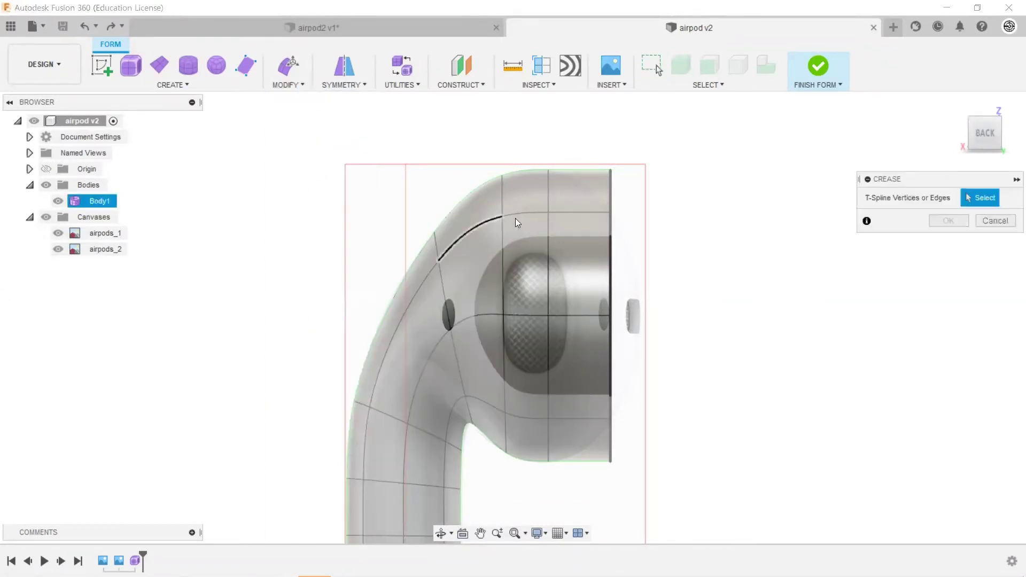
double_click(546, 227)
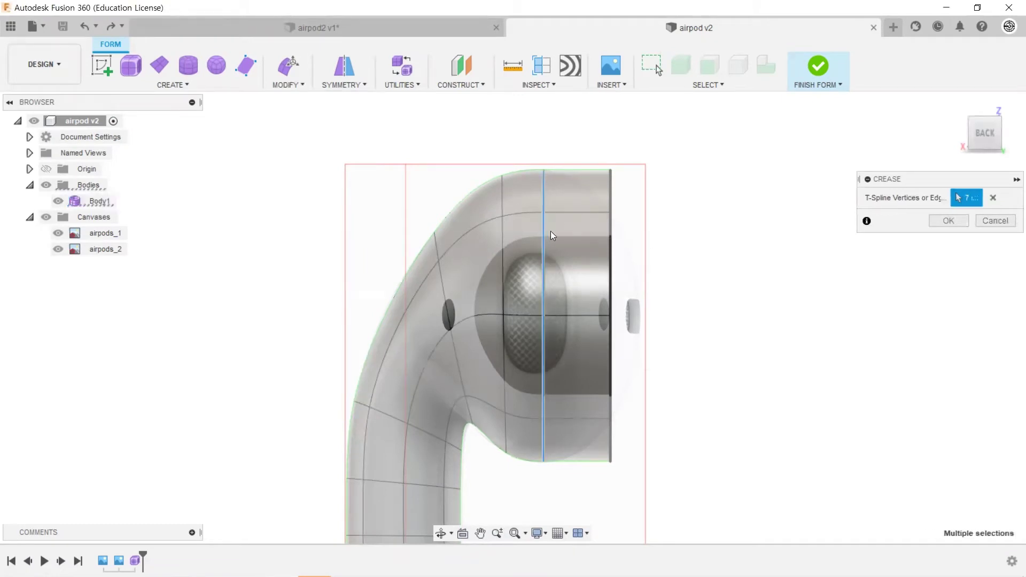
click(939, 222)
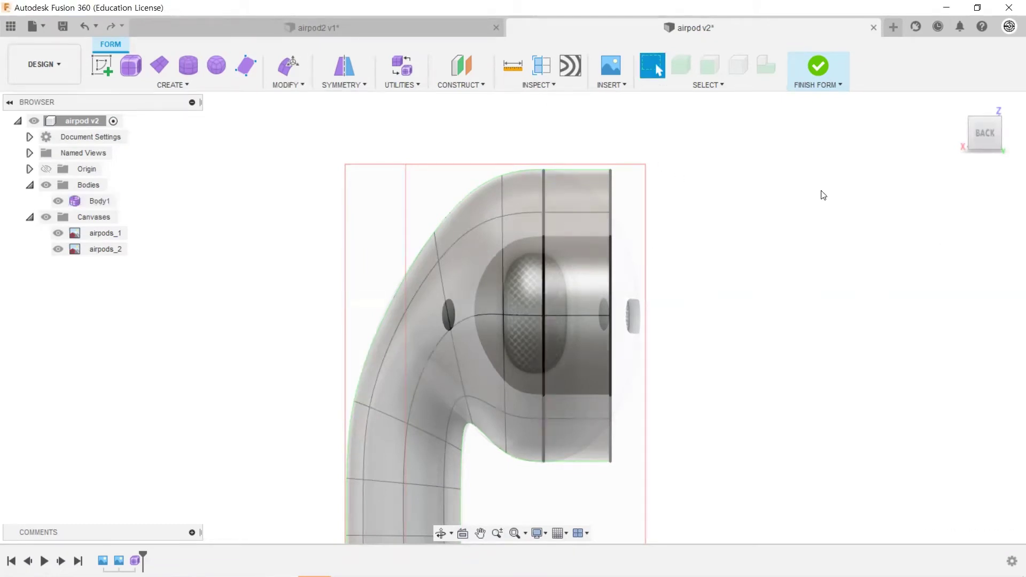
key(e)
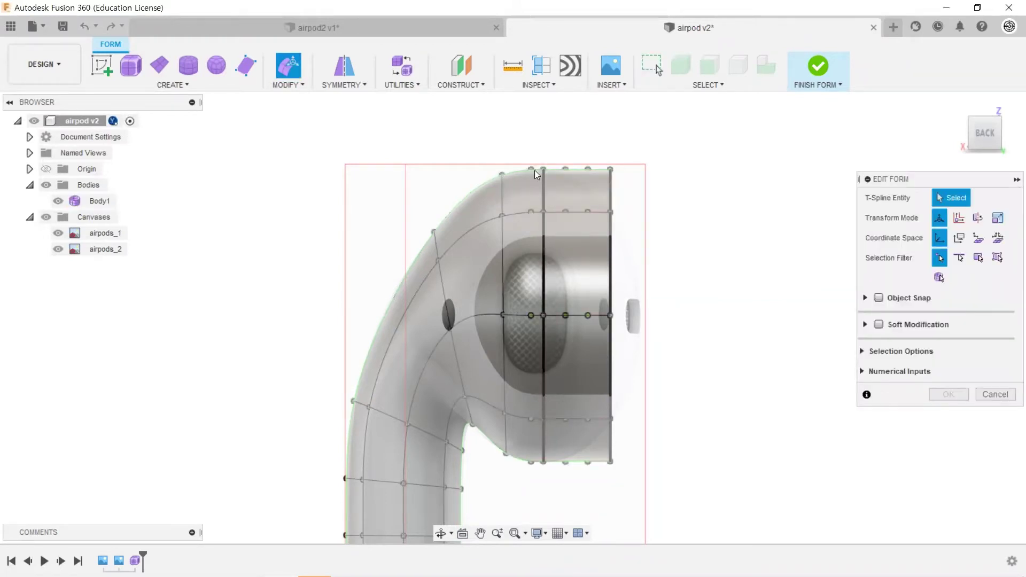
Step: Move the creased vertical head loop 1.246 mm to the left
double_click(543, 497)
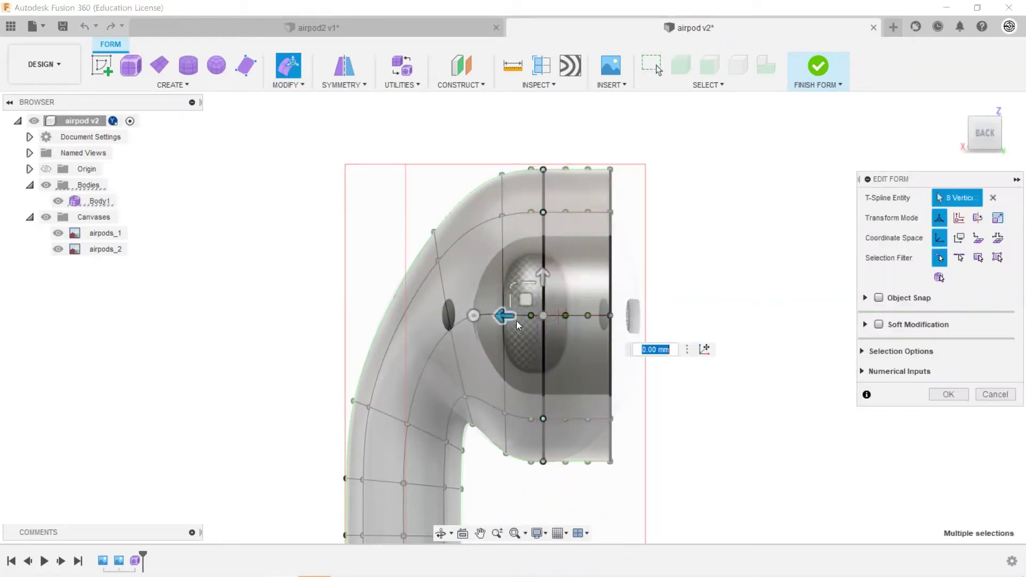
drag(505, 319, 499, 318)
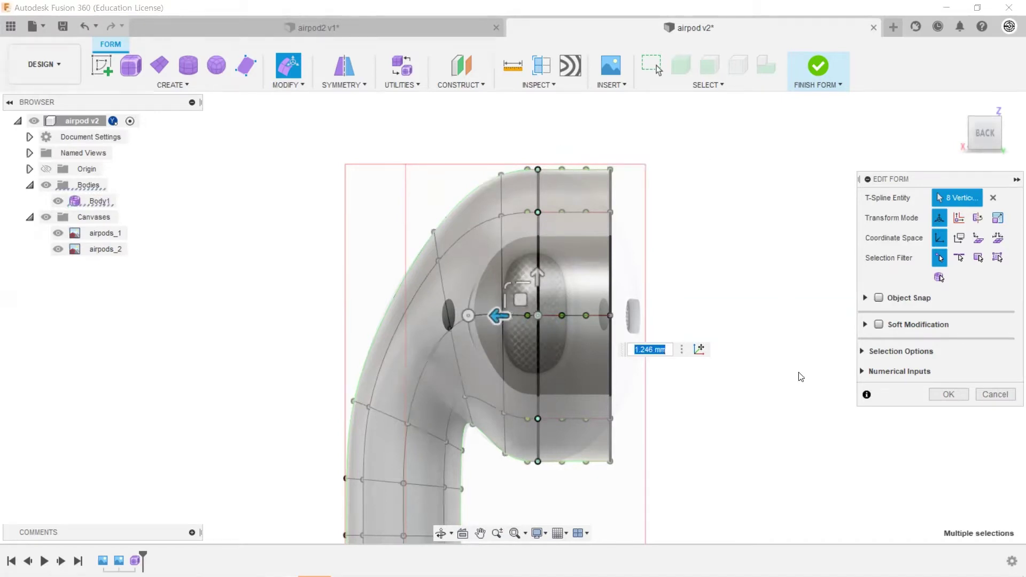
click(949, 395)
scroll(690, 288, down, 1)
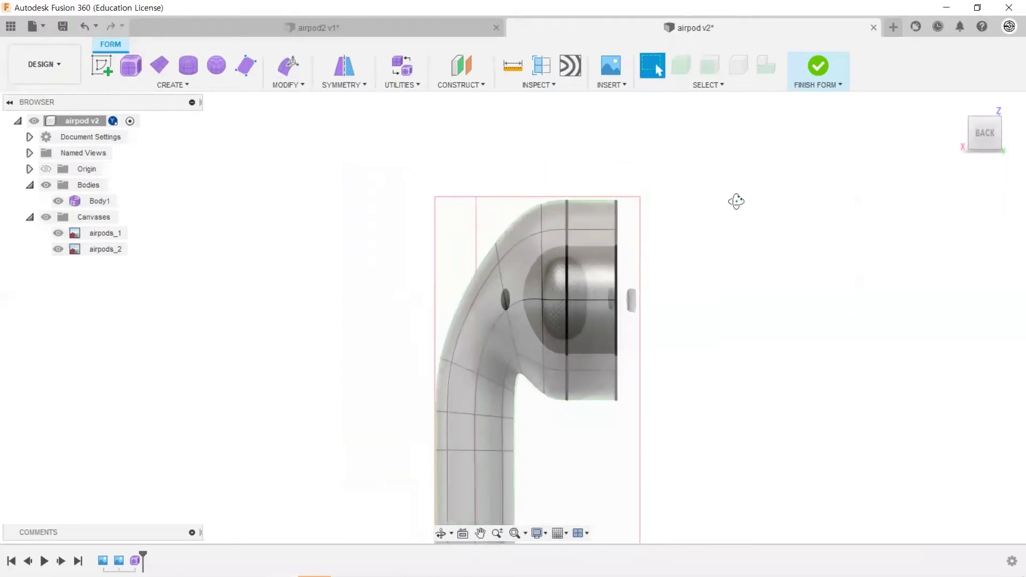
Step: Hide both AirPod canvas images
shift+middle_drag(735, 198, 356, 223)
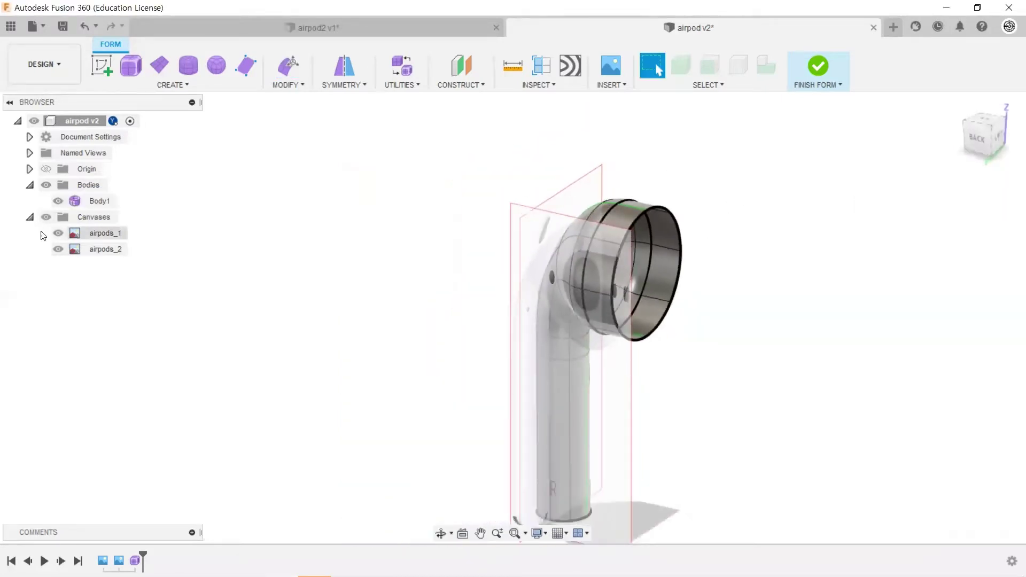
click(58, 235)
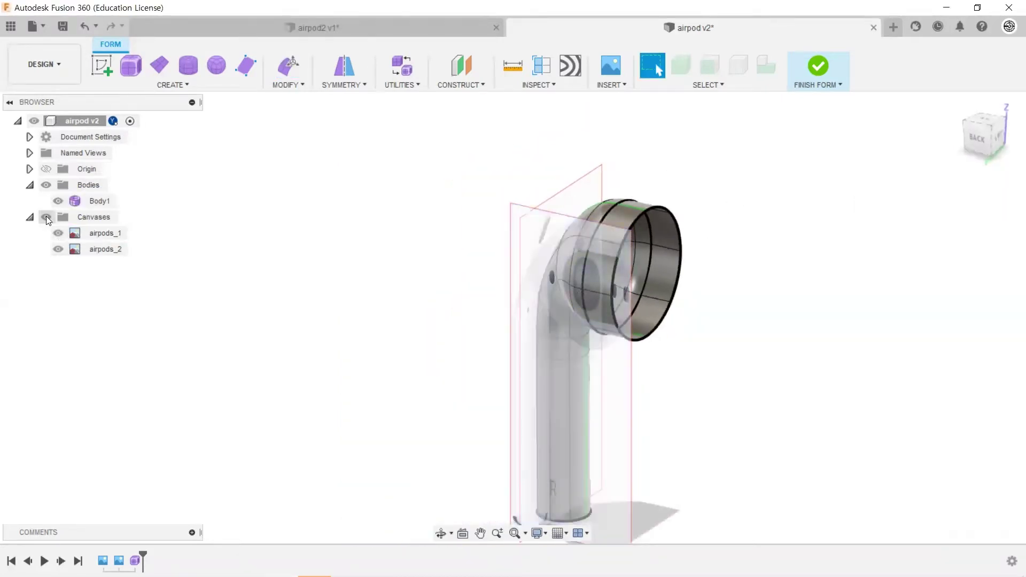
click(46, 217)
mouse_move(501, 268)
shift+middle_down()
mouse_move(728, 245)
mouse_move(710, 203)
mouse_move(694, 235)
shift+middle_up()
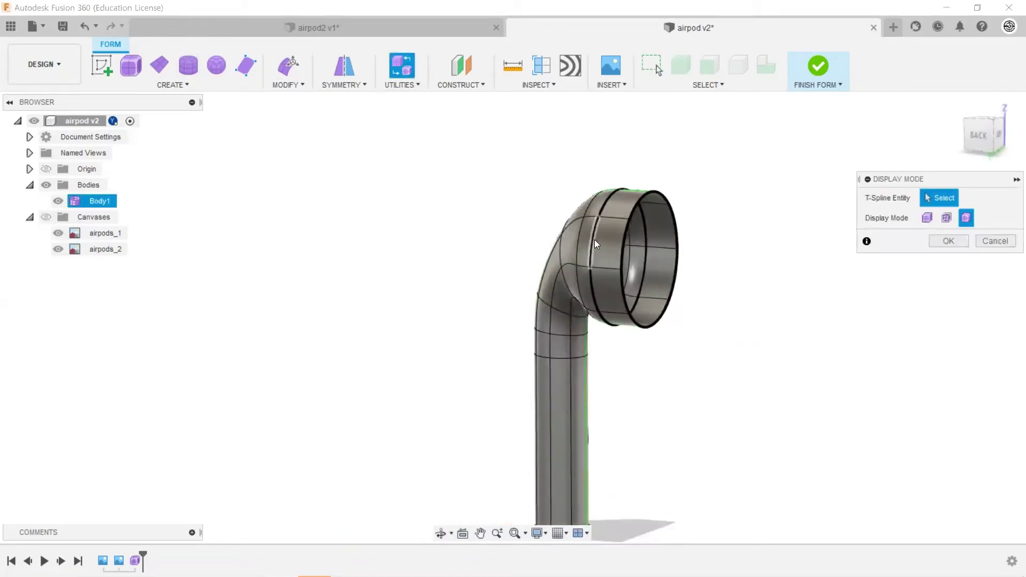
Step: Set the whole earbud body to Box display and inspect the head's opening
drag(720, 162, 532, 536)
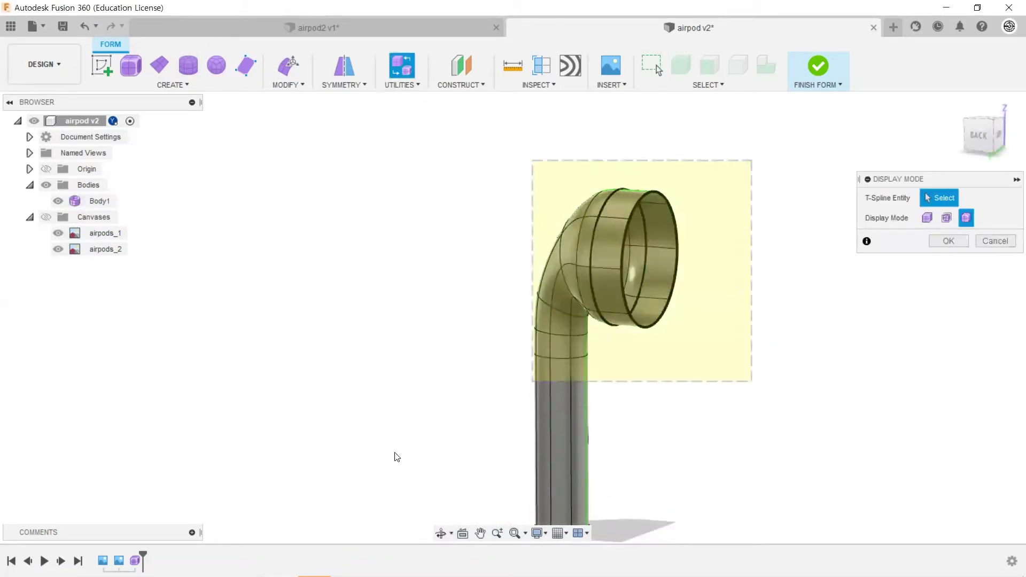
click(926, 219)
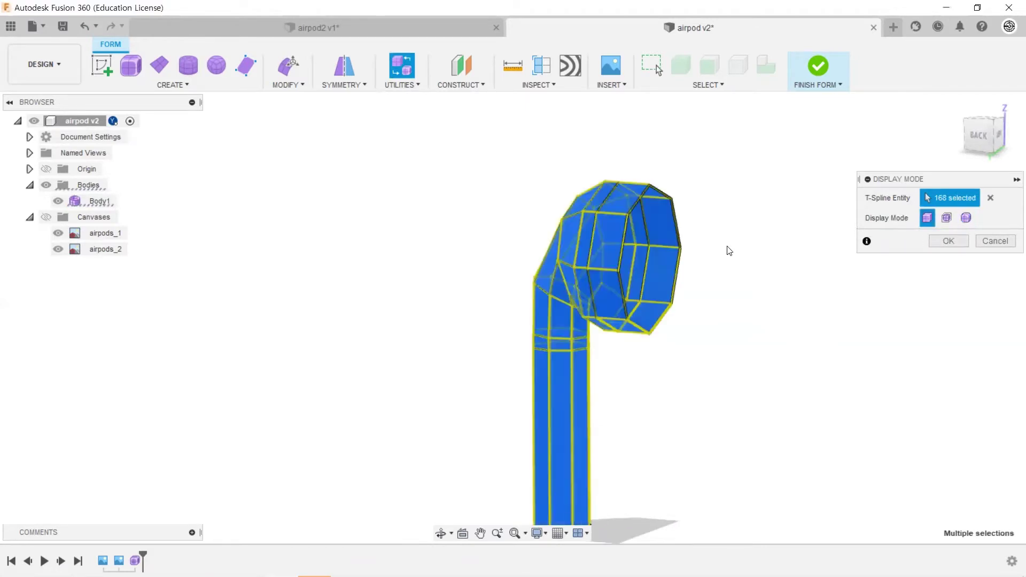
click(951, 241)
shift+middle_drag(796, 277, 767, 251)
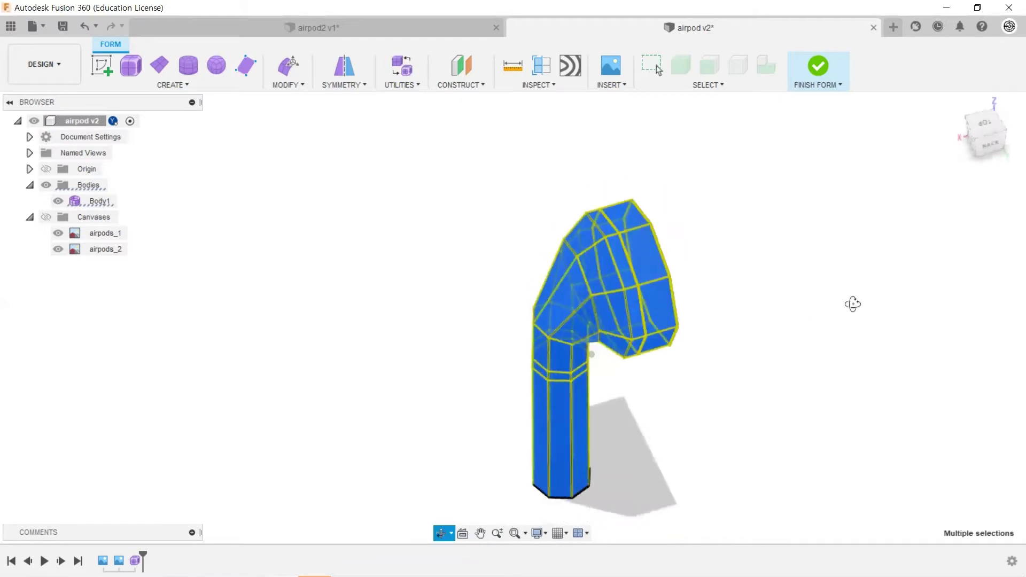
scroll(750, 232, up, 1)
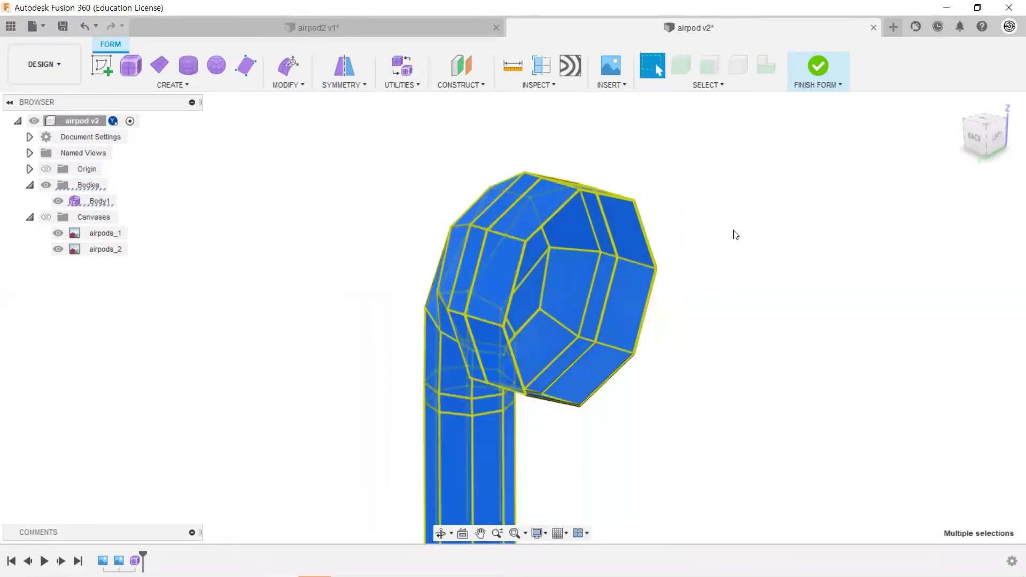
scroll(736, 234, up, 2)
shift+middle_drag(693, 230, 452, 274)
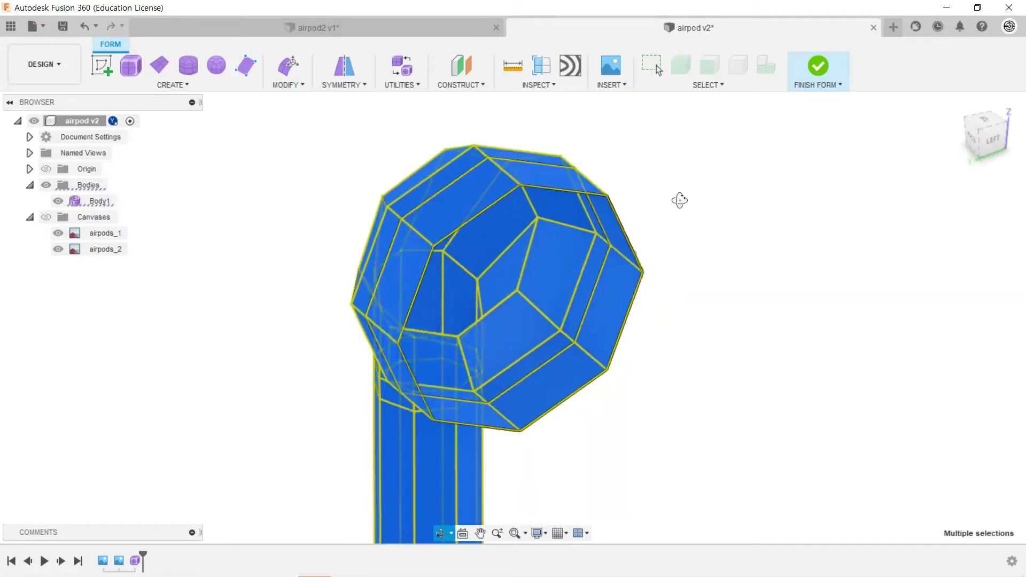
mouse_move(678, 199)
shift+middle_down()
mouse_move(731, 175)
mouse_move(755, 215)
mouse_move(689, 185)
shift+middle_up()
click(758, 216)
shift+middle_drag(493, 250, 716, 252)
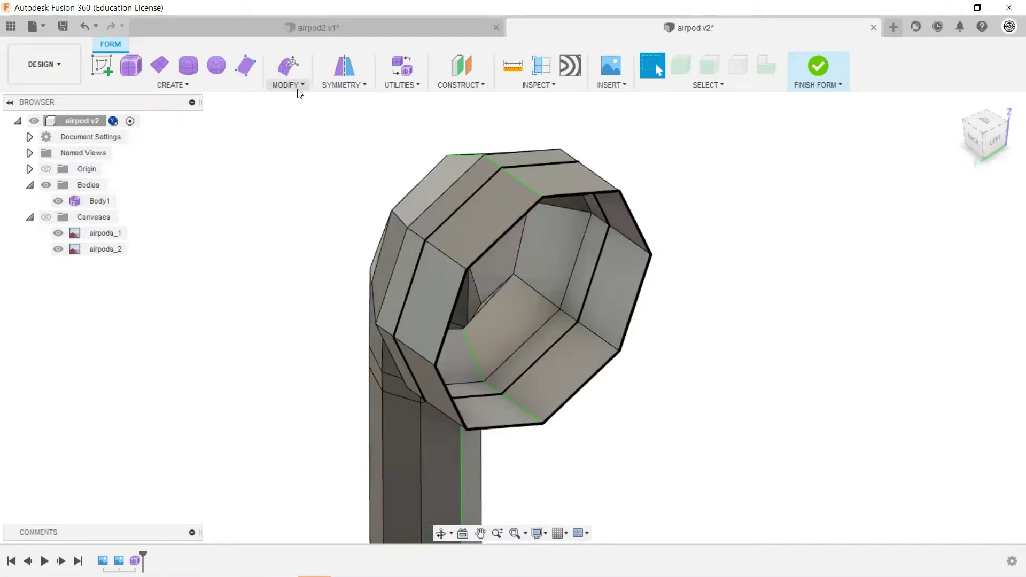
Step: Move two left-side head rim edges about -2.6 mm, viewed from the LEFT
click(291, 69)
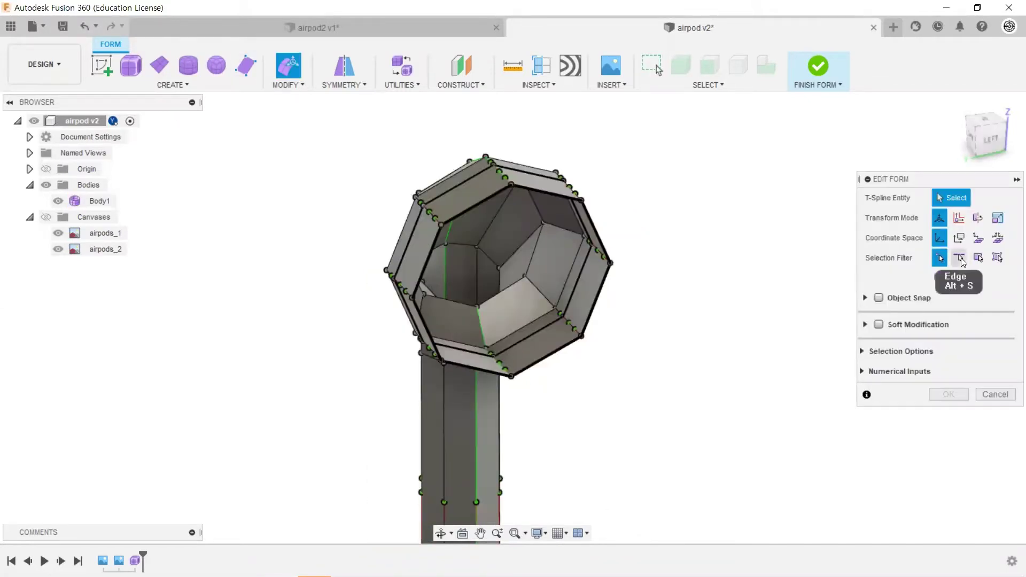
click(429, 257)
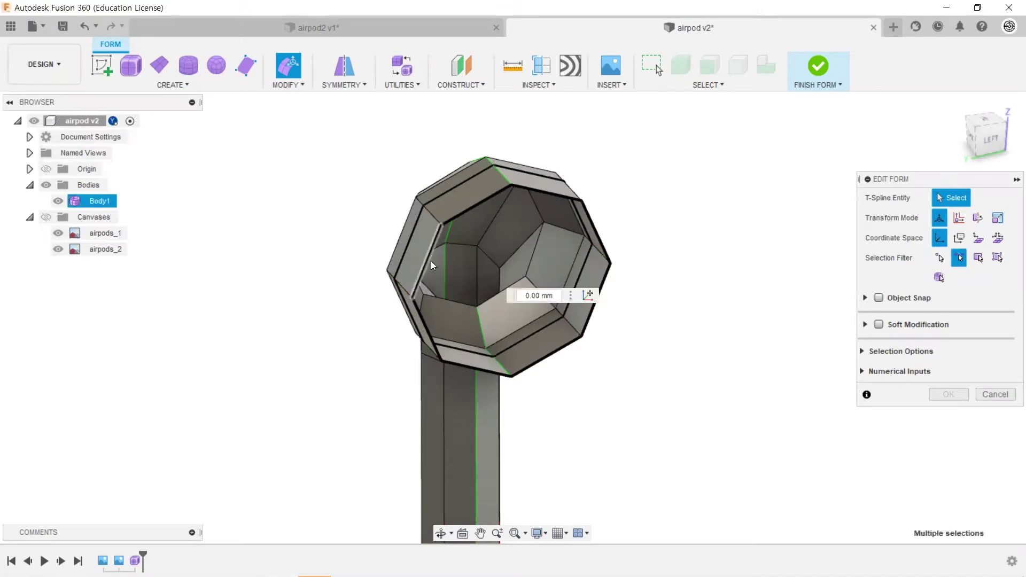
shift+click(425, 329)
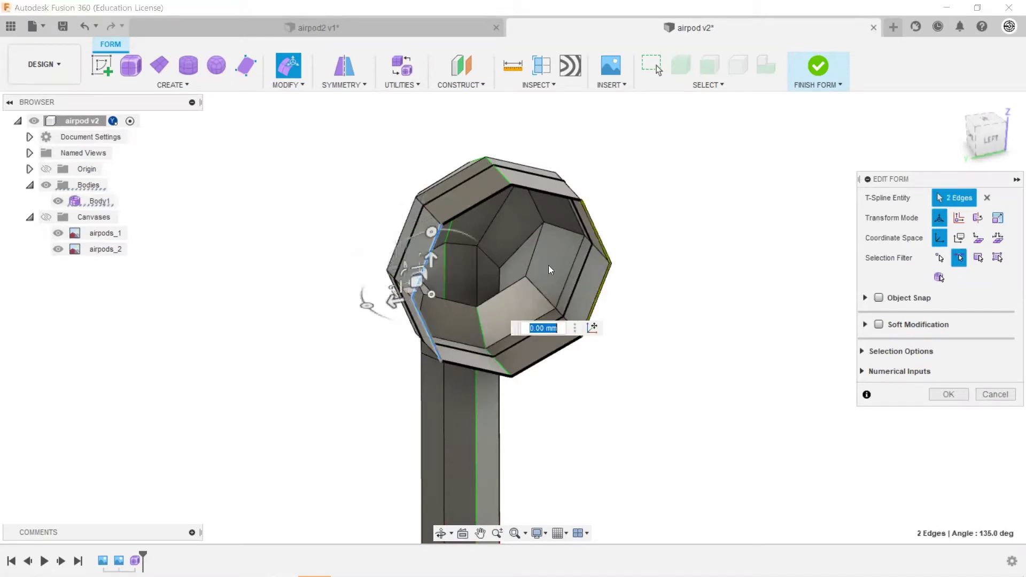
click(996, 136)
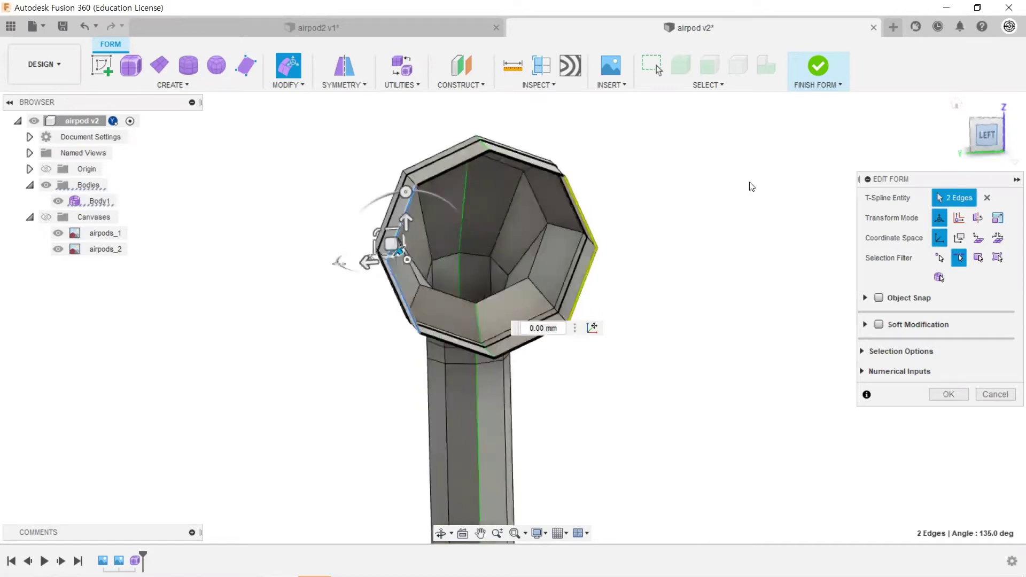
drag(355, 231, 396, 231)
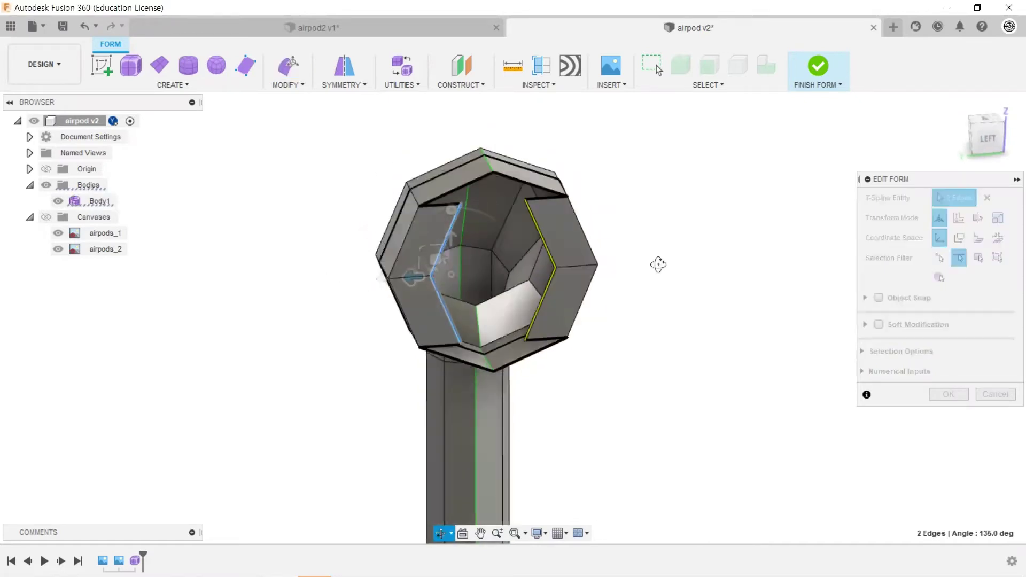
shift+middle_drag(648, 243, 659, 264)
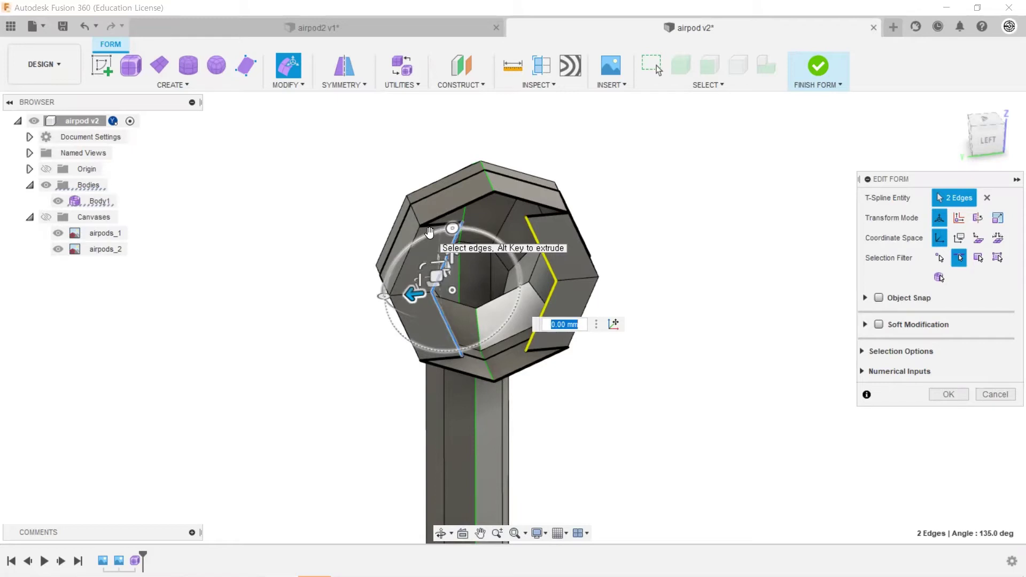
click(948, 395)
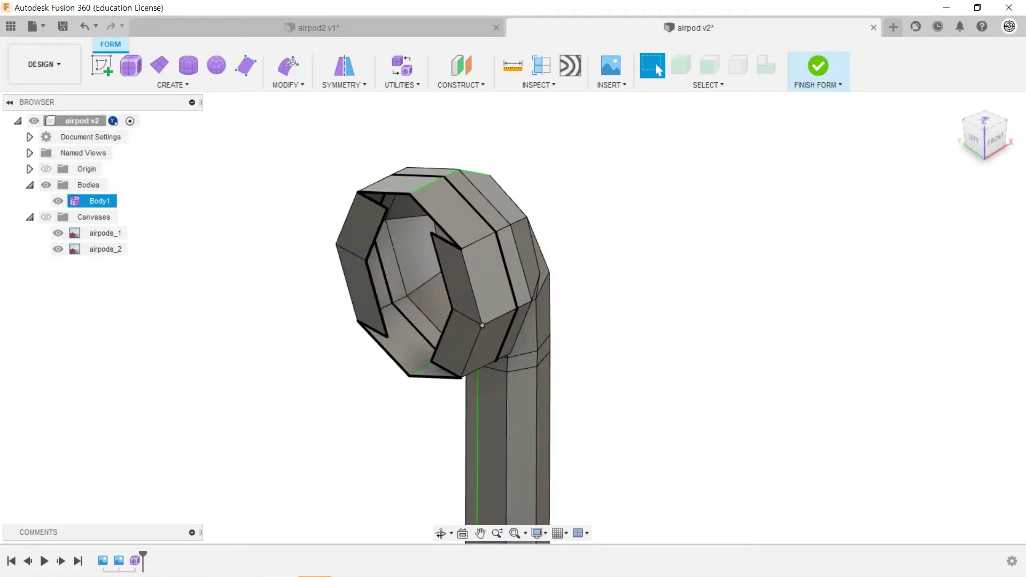
Step: Deselect the body and show the MODIFY command list
key(Escape)
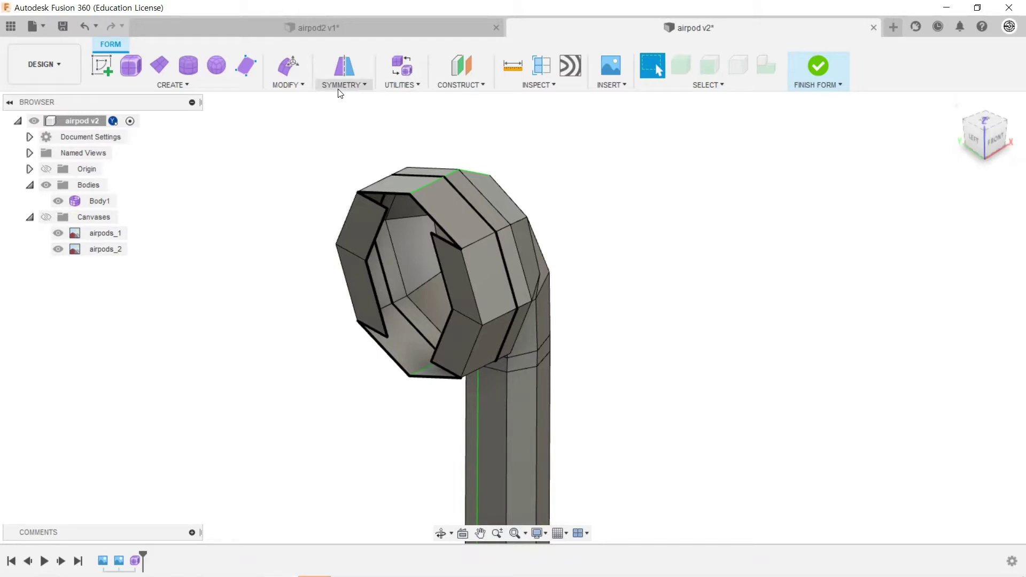
click(300, 89)
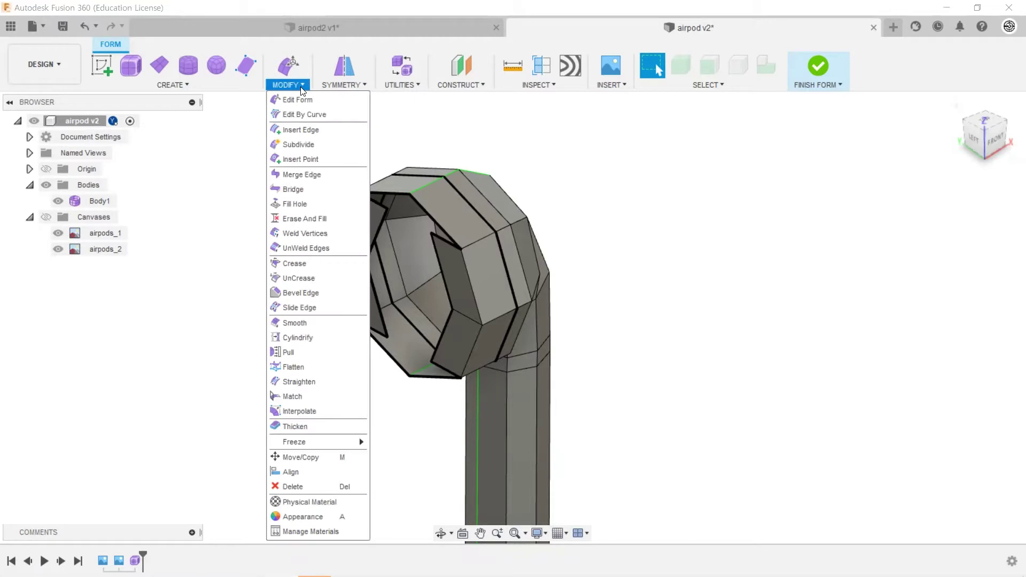
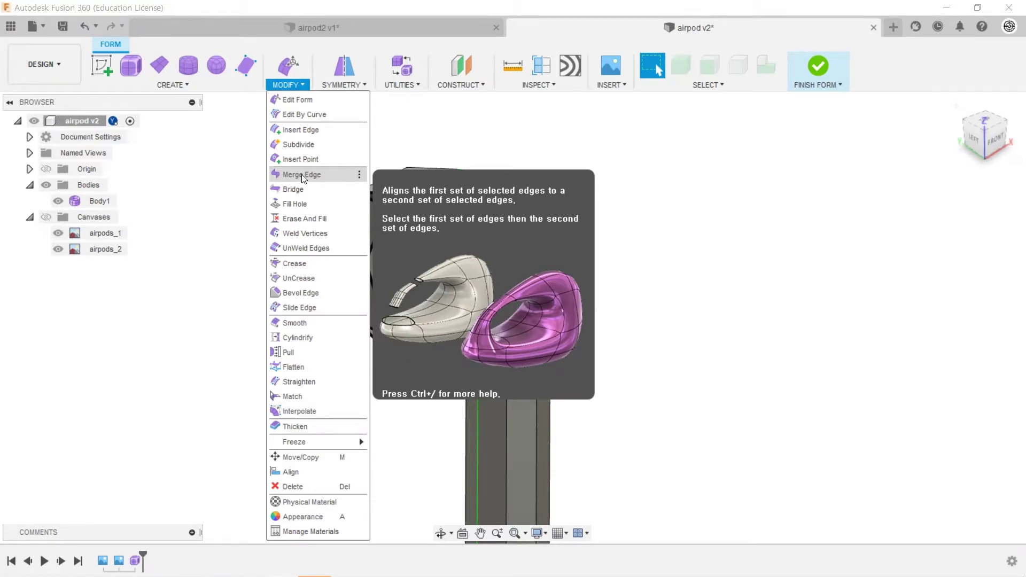
Step: Merge two boundary edges on one side of the head opening with the two opposite inner edges
click(302, 175)
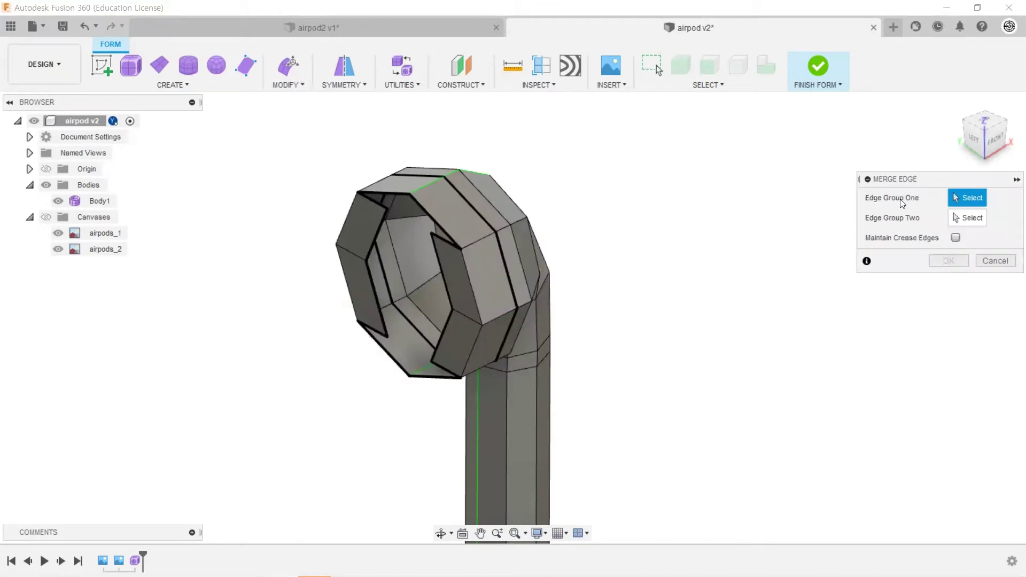
drag(908, 179, 775, 184)
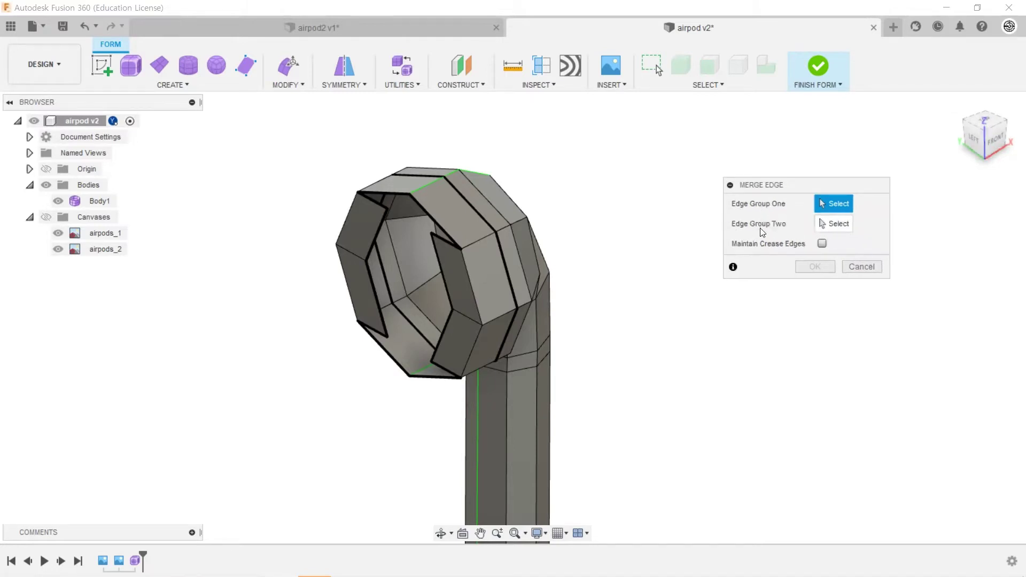
click(376, 238)
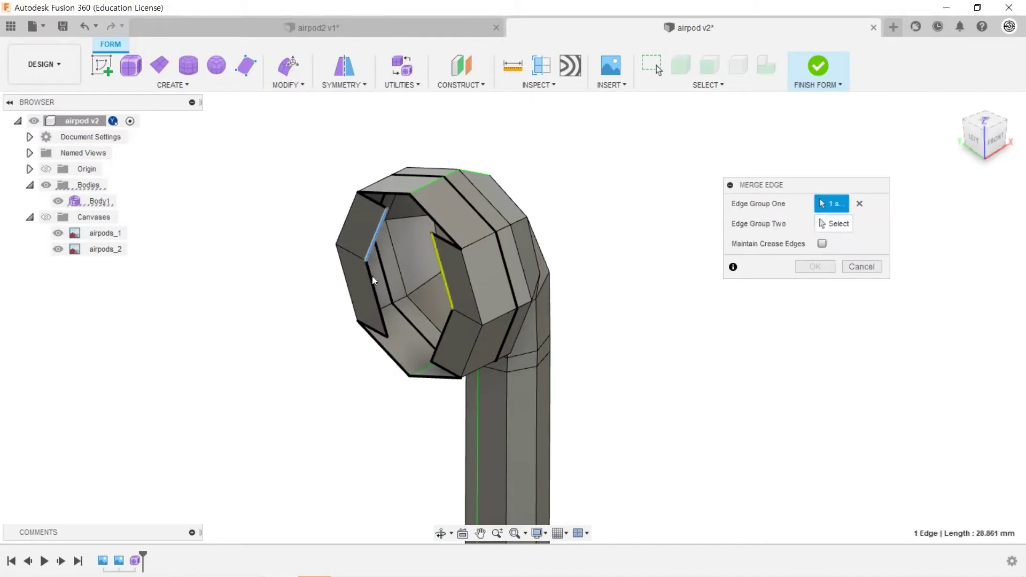
click(372, 279)
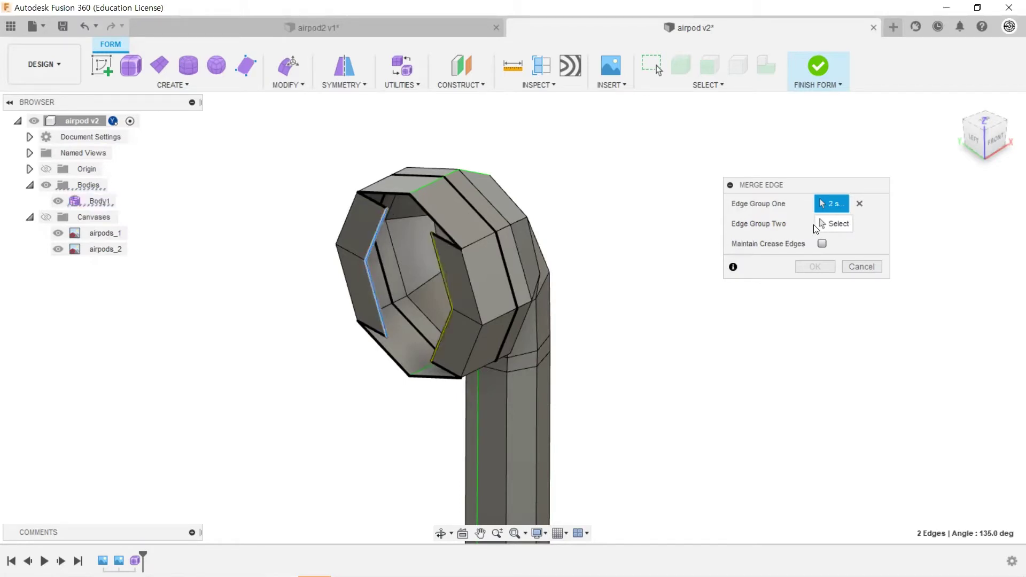
click(827, 222)
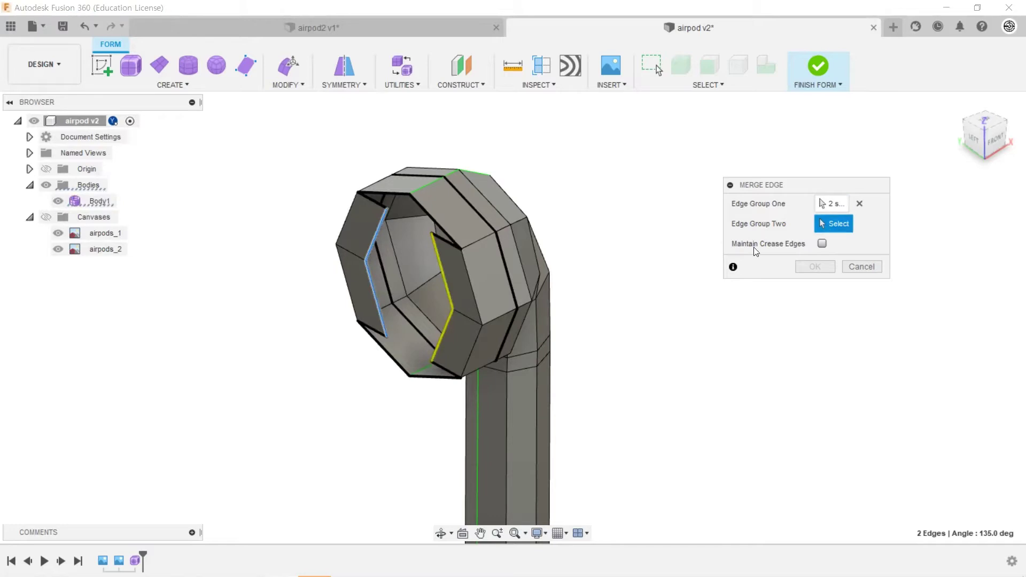
click(442, 264)
click(445, 329)
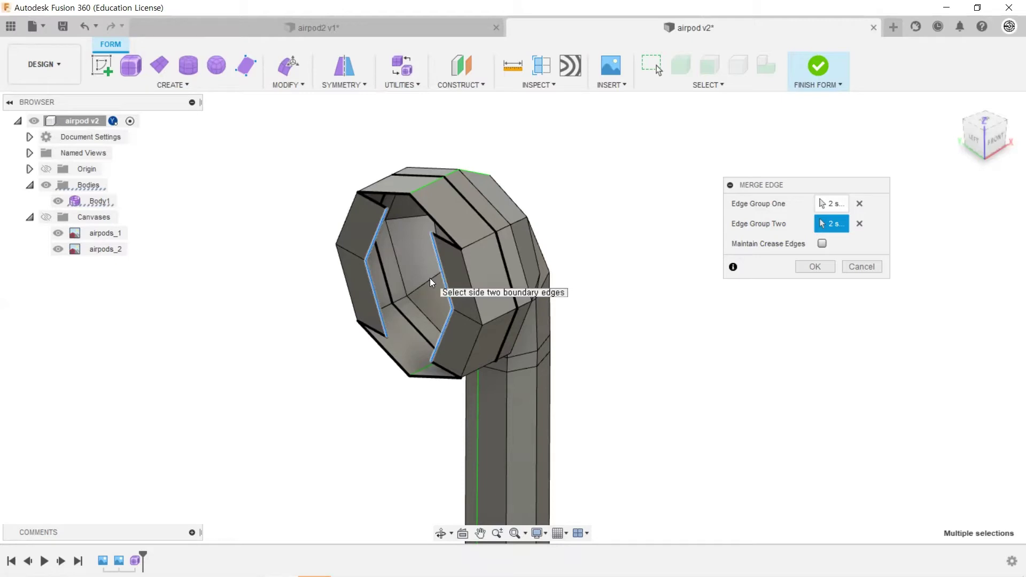
click(820, 266)
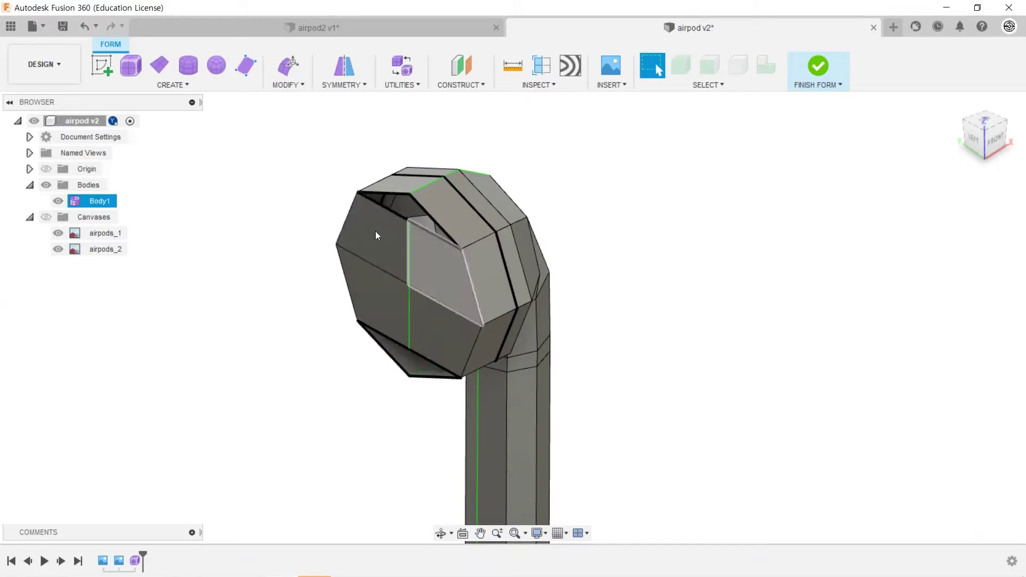
Step: Orbit and zoom to the head's closed side gap and show the Modify menu's form tools
shift+middle_drag(648, 228, 666, 208)
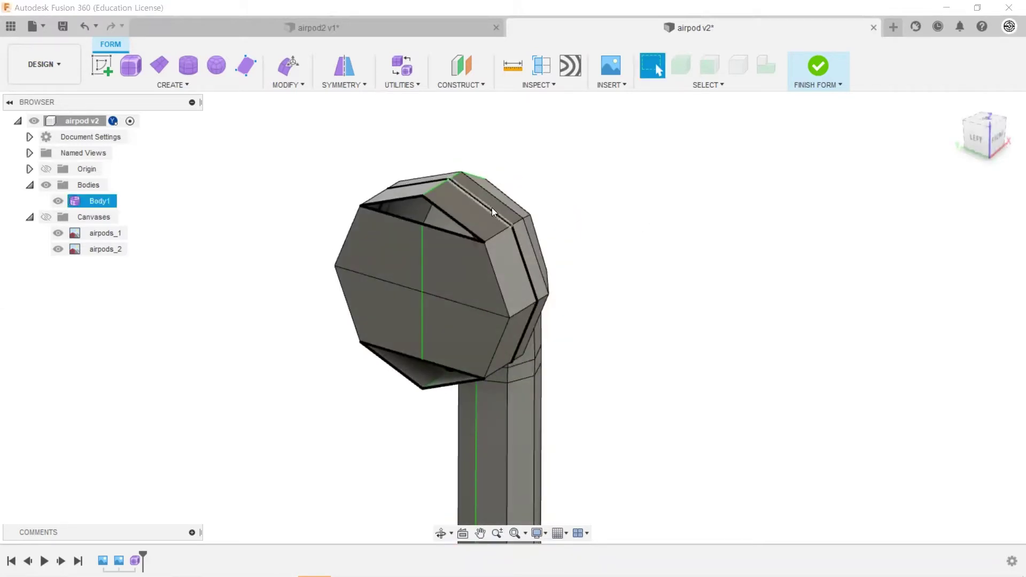
scroll(291, 171, up, 2)
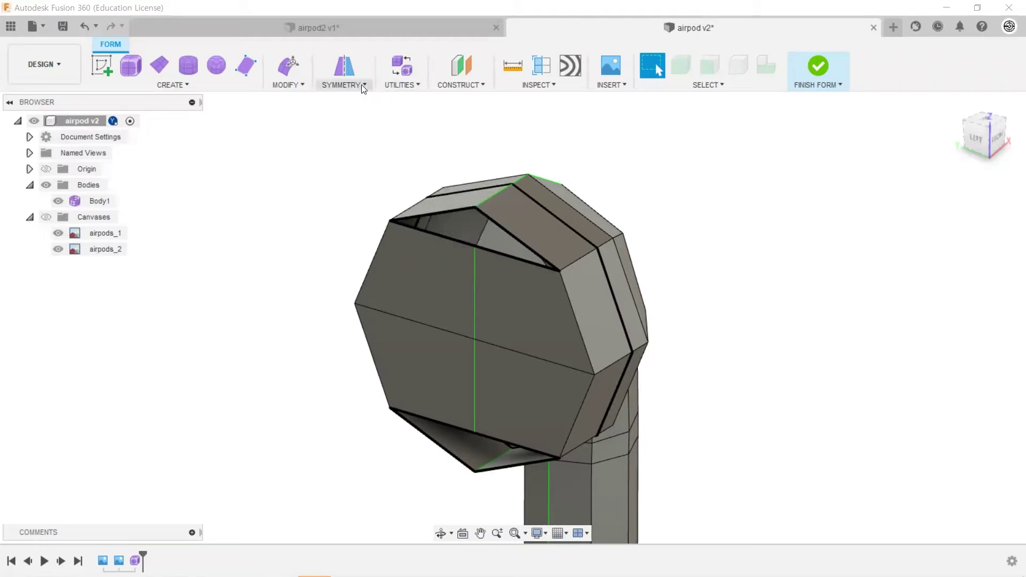
click(304, 85)
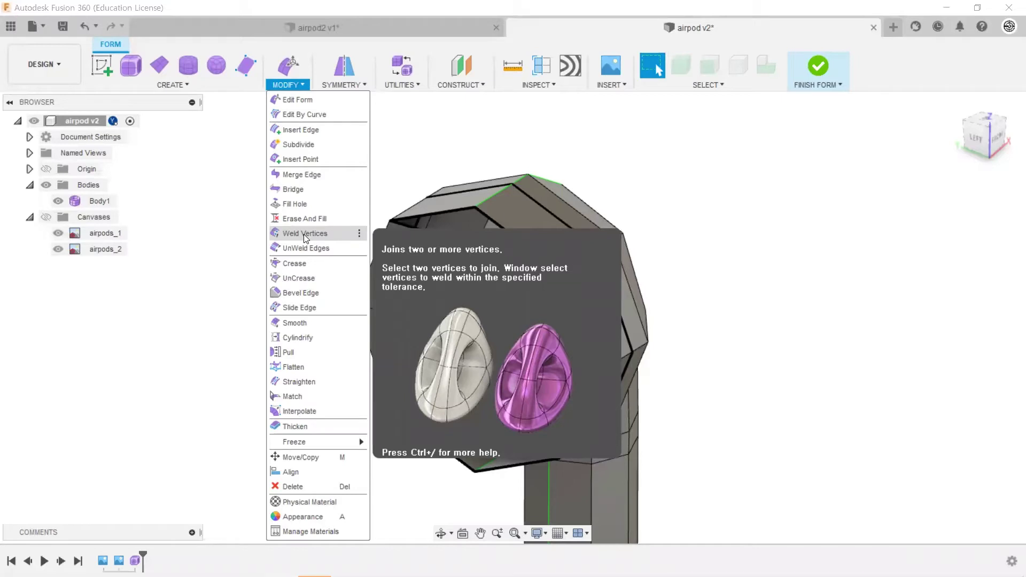
Step: Weld the upper flap vertex onto the top vertex of the earbud head
click(304, 234)
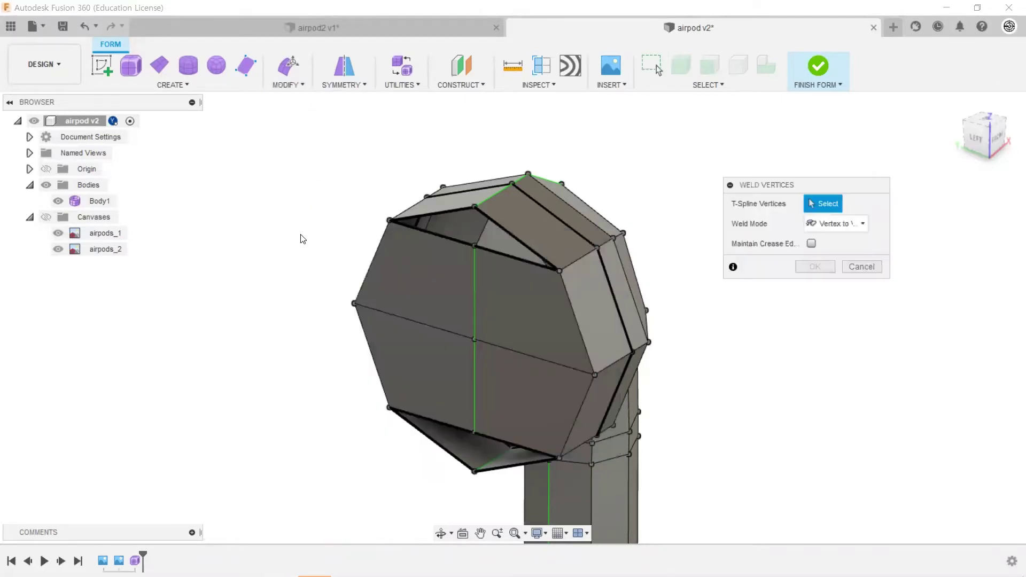
click(475, 245)
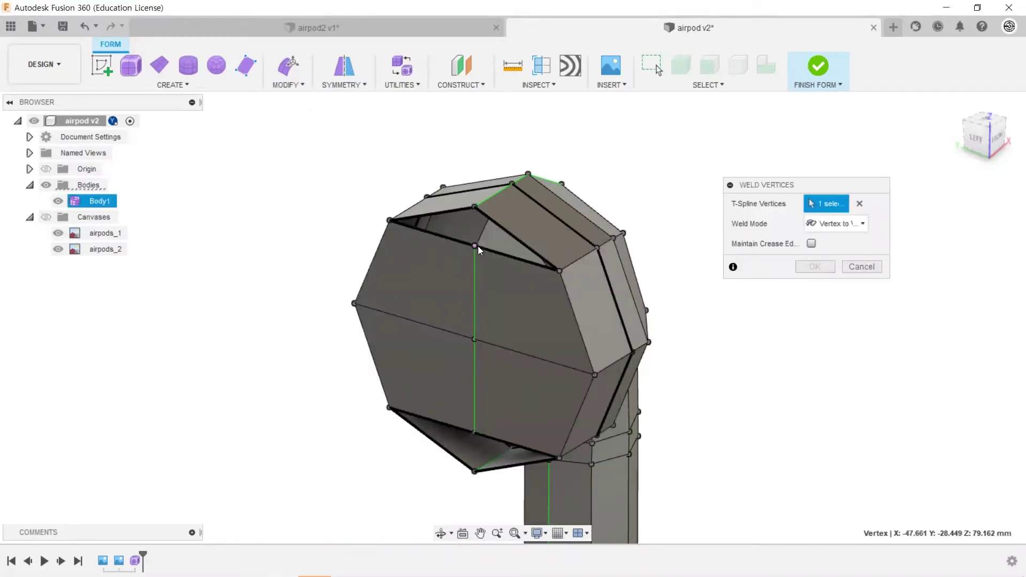
click(474, 206)
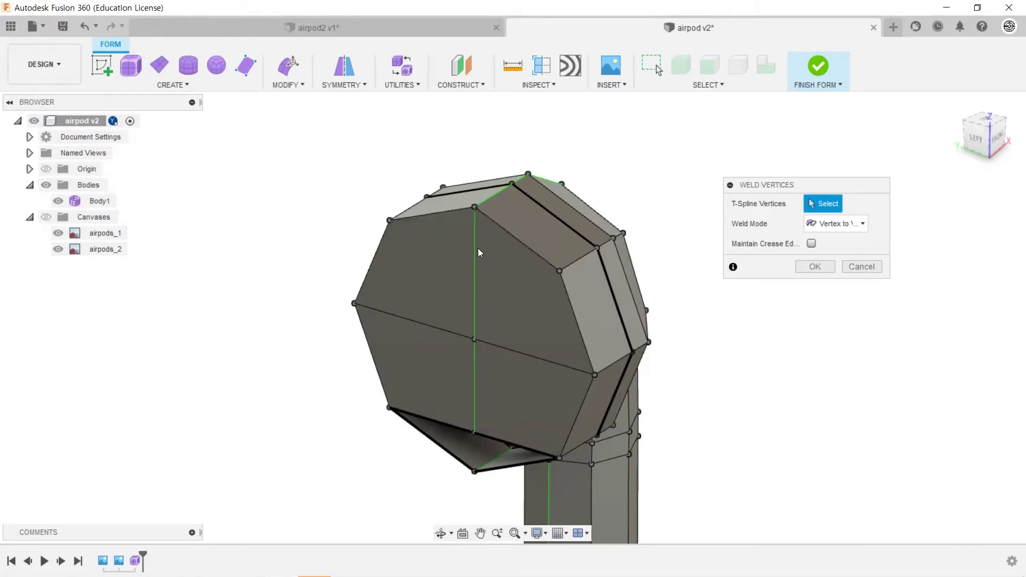
Step: Weld the lower vertex into the bottom vertex, undoing and retrying until the flap collapses
click(474, 472)
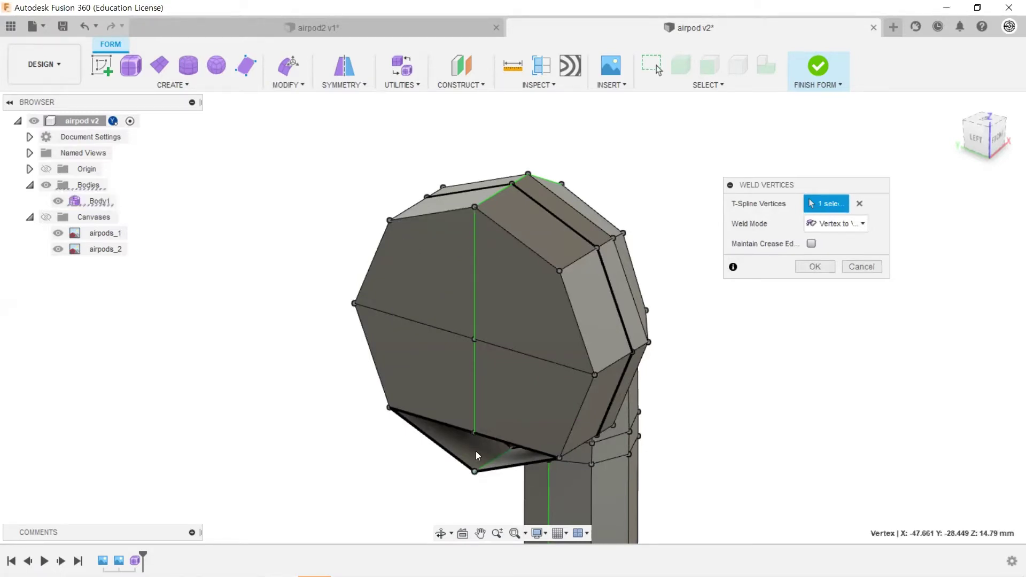
click(474, 432)
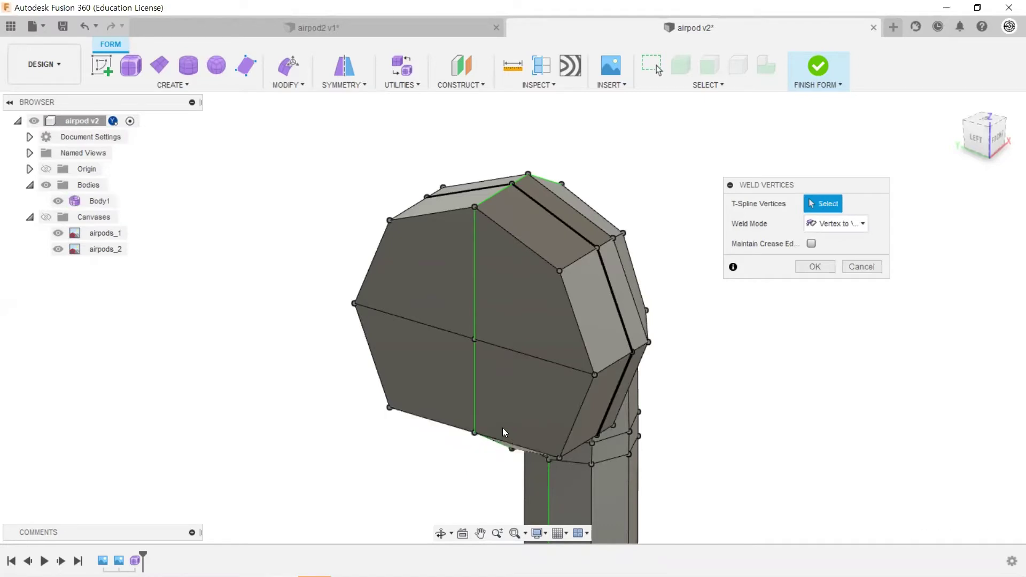
key(ctrl+z)
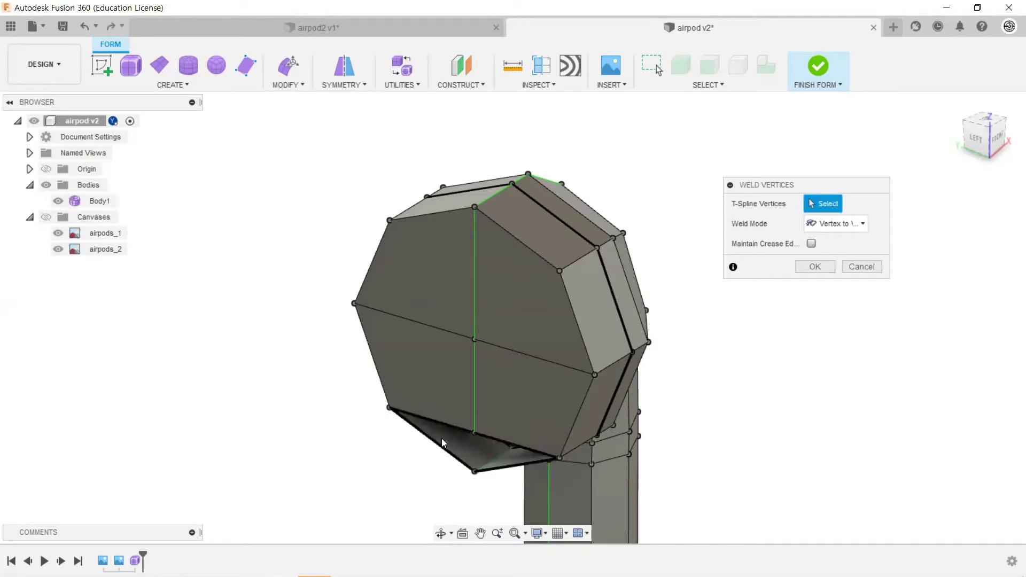
click(475, 432)
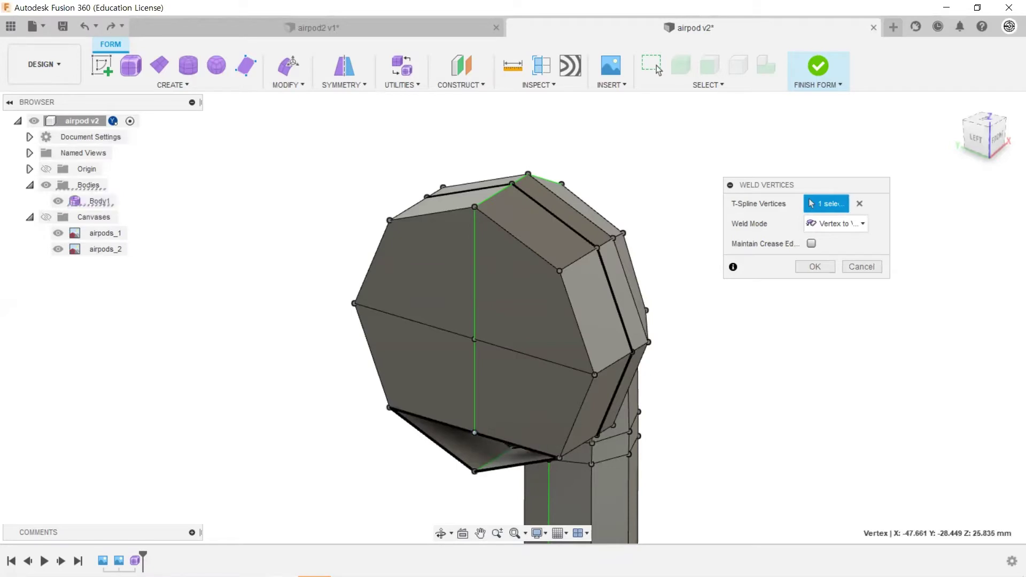
click(474, 471)
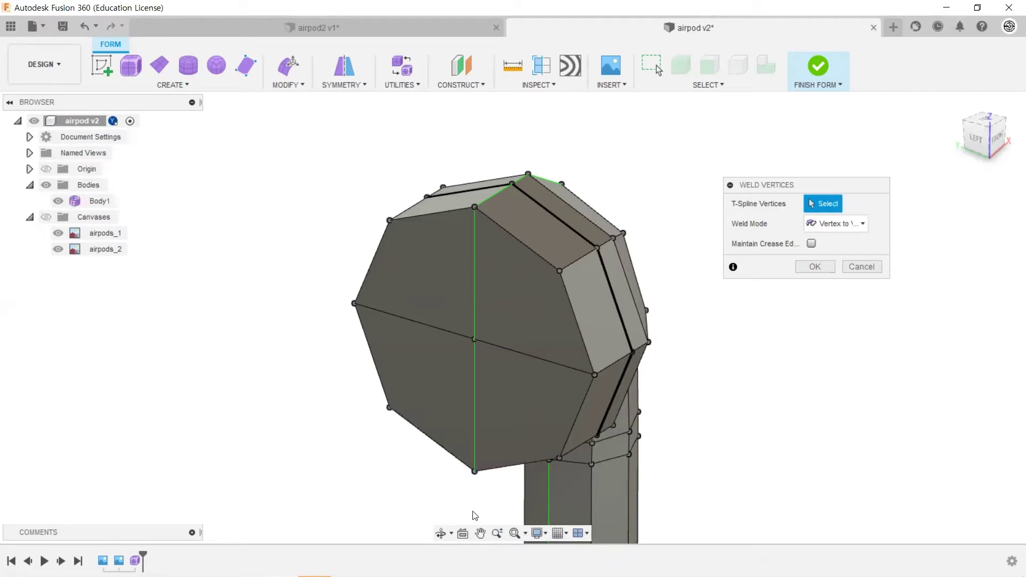
key(ctrl+z)
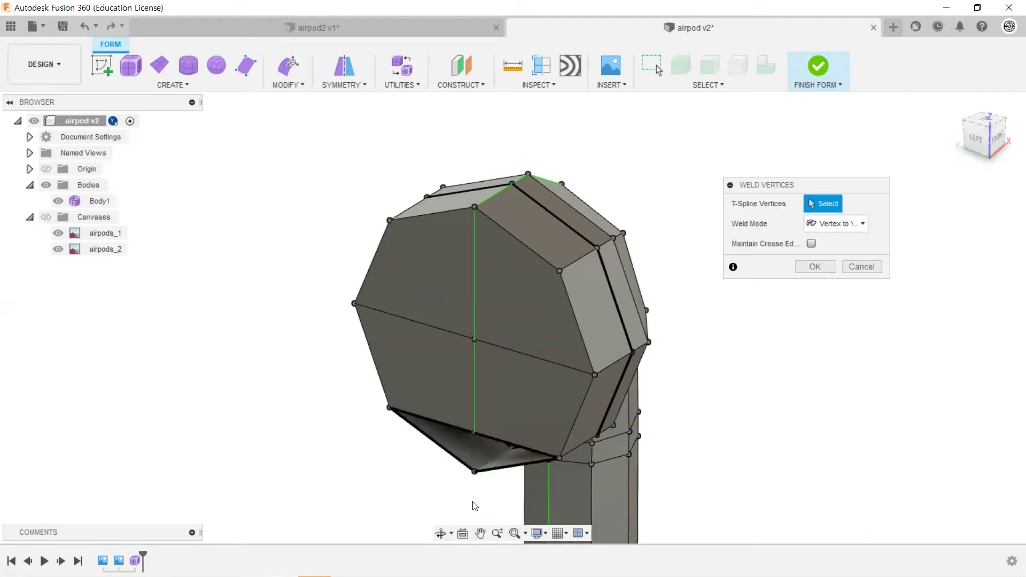
click(475, 432)
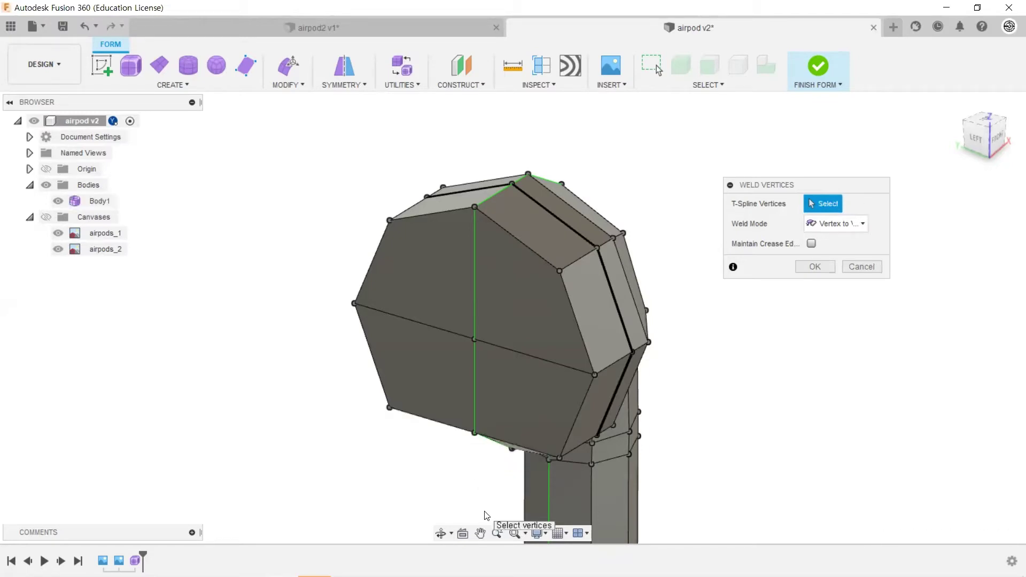
key(ctrl+z)
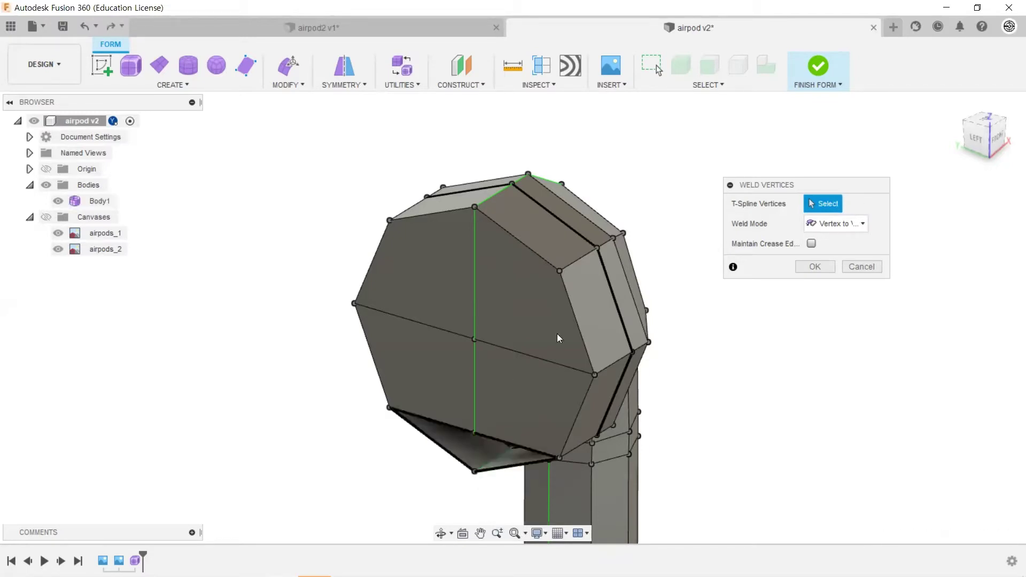
click(474, 431)
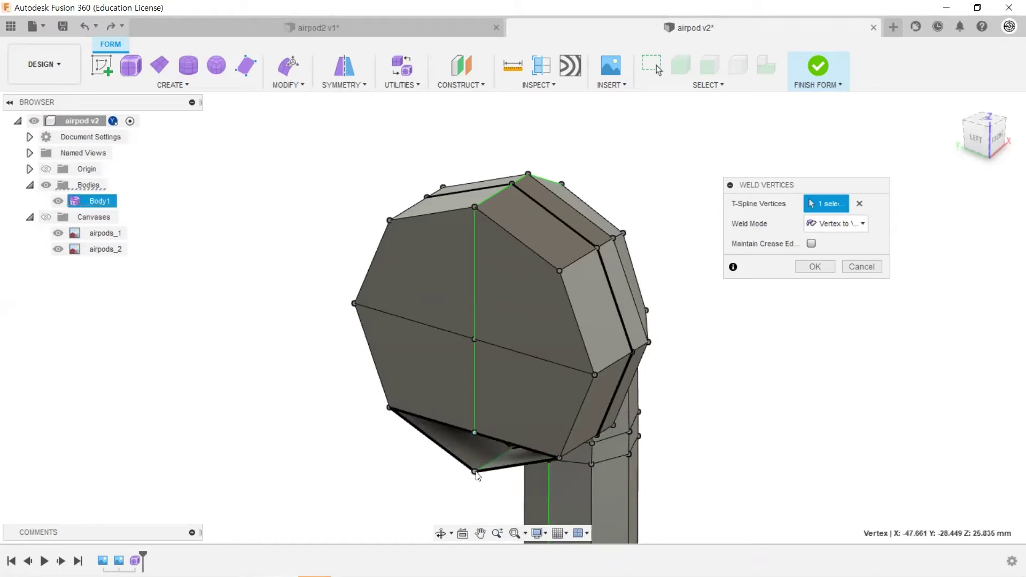
click(474, 471)
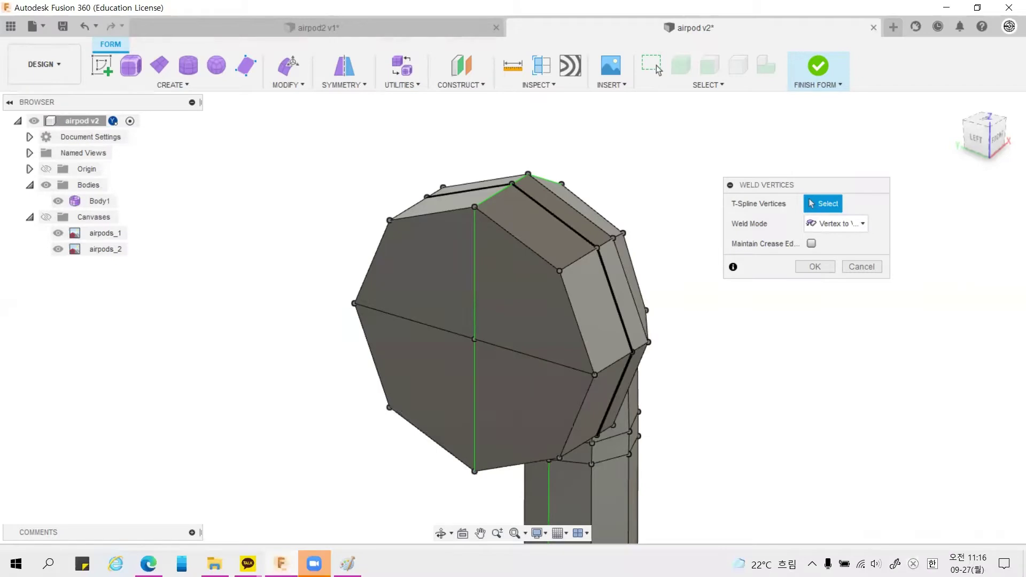
Step: Confirm the vertex welds and pan and orbit around the earbud head
scroll(555, 276, down, 1)
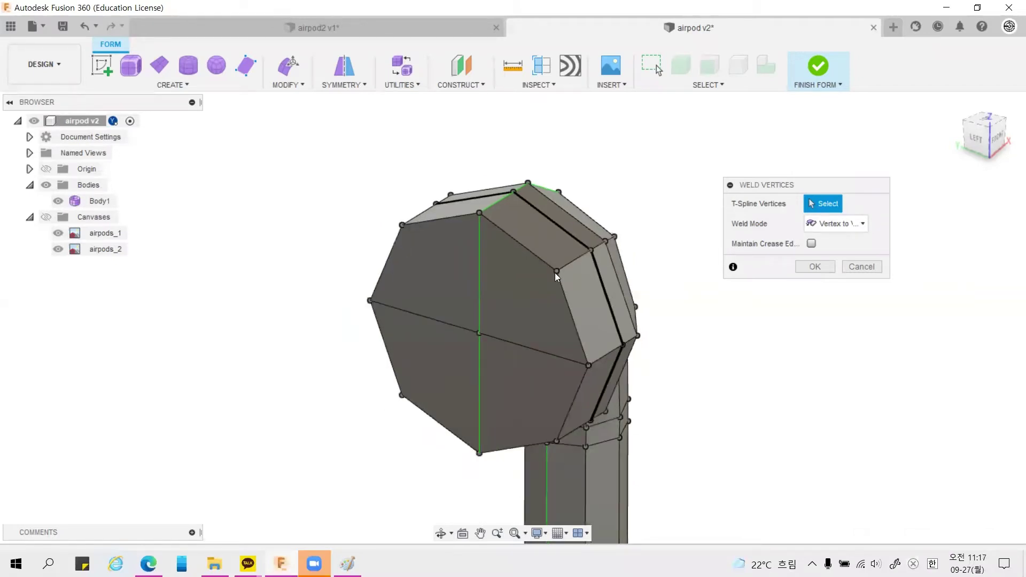
scroll(555, 275, down, 1)
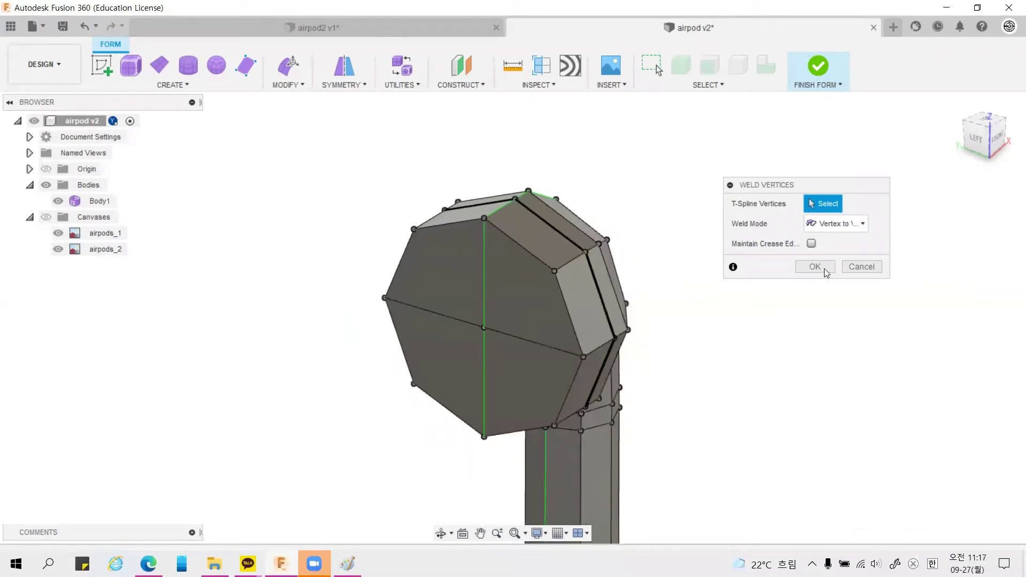
click(824, 268)
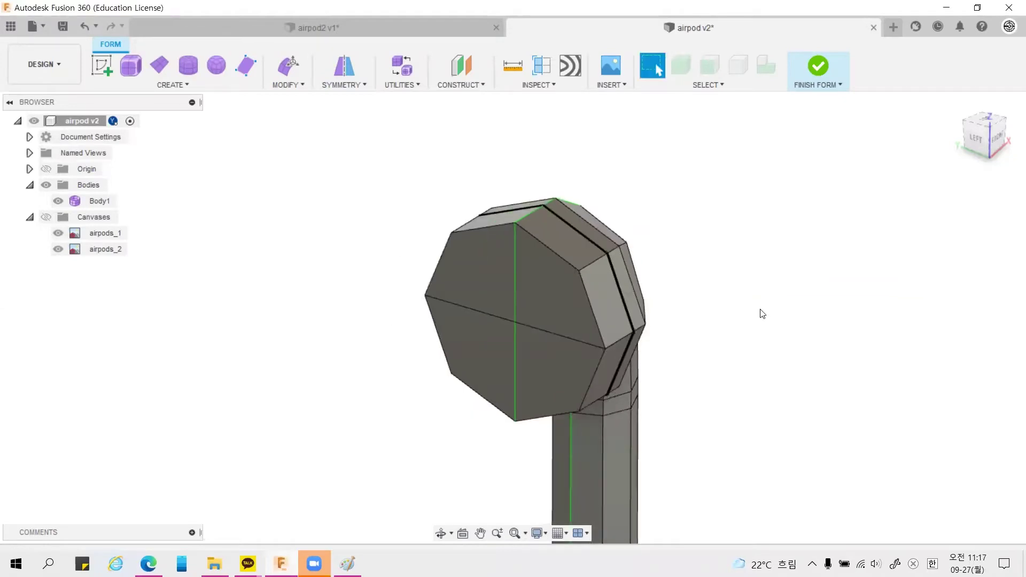
key(Caps_Lock)
mouse_move(730, 313)
middle_down()
mouse_move(765, 278)
mouse_move(736, 293)
mouse_move(709, 291)
mouse_move(703, 240)
mouse_move(664, 263)
mouse_move(884, 210)
middle_up()
key(Caps_Lock)
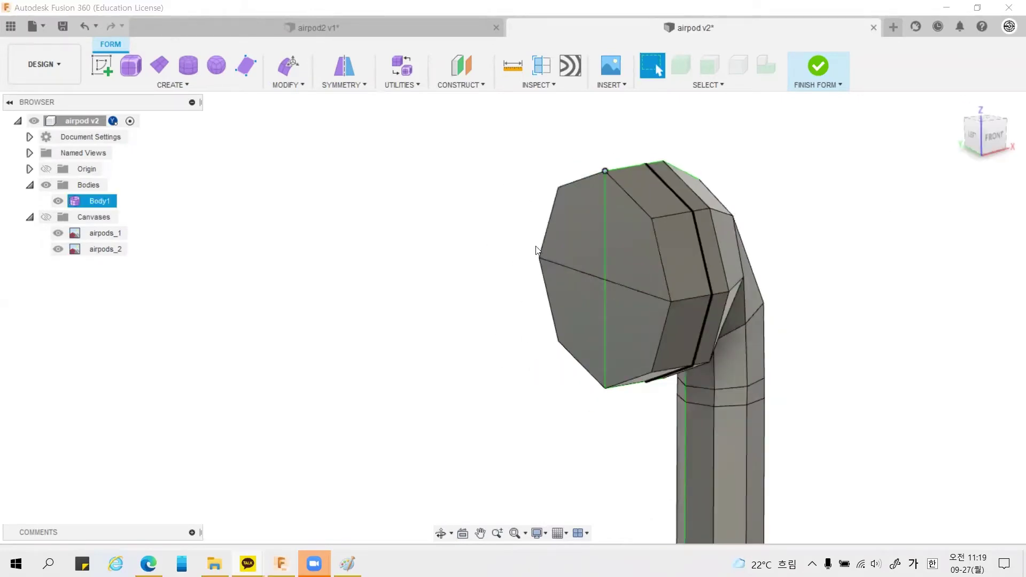
Step: Select the four front opening faces with a faces-only filter and scale them to 0.74
click(604, 171)
click(288, 65)
click(864, 262)
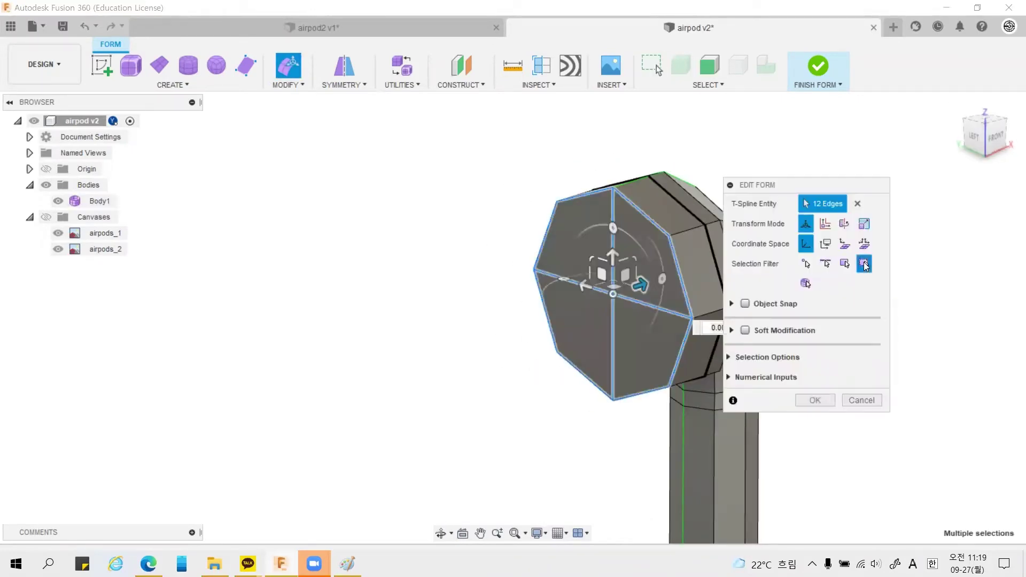
click(583, 235)
shift+click(639, 250)
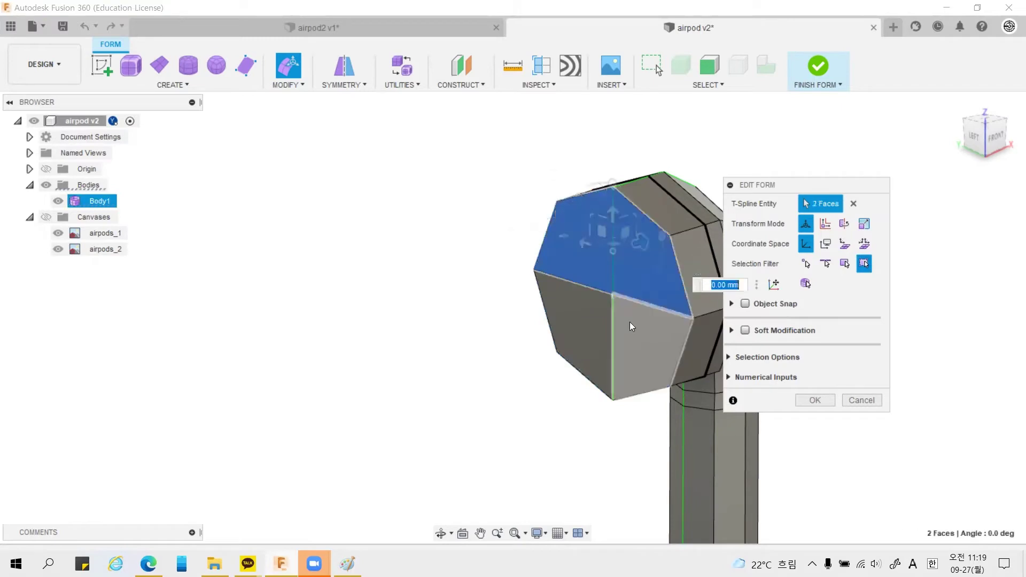
shift+click(629, 321)
shift+click(585, 320)
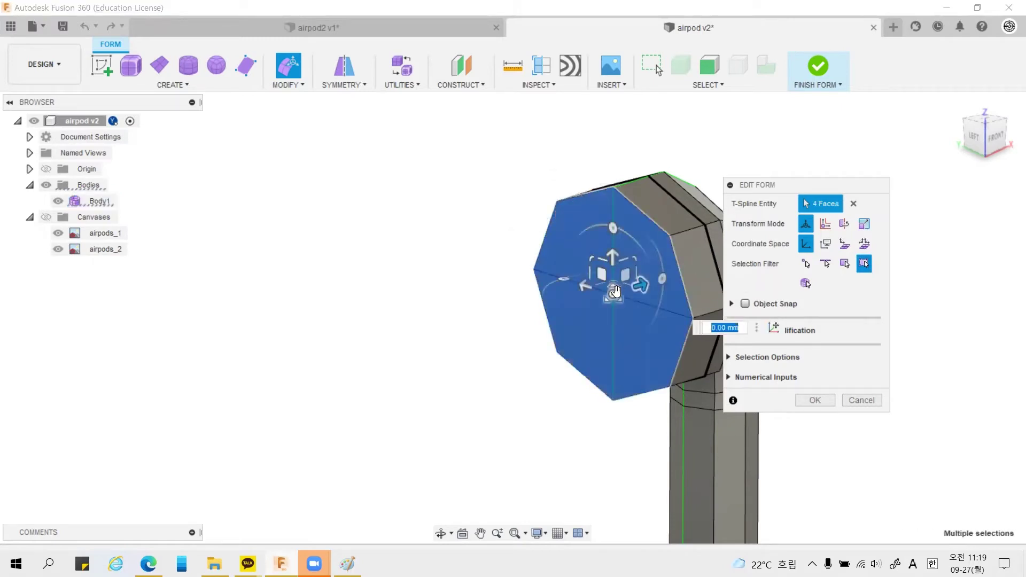
drag(613, 282, 611, 308)
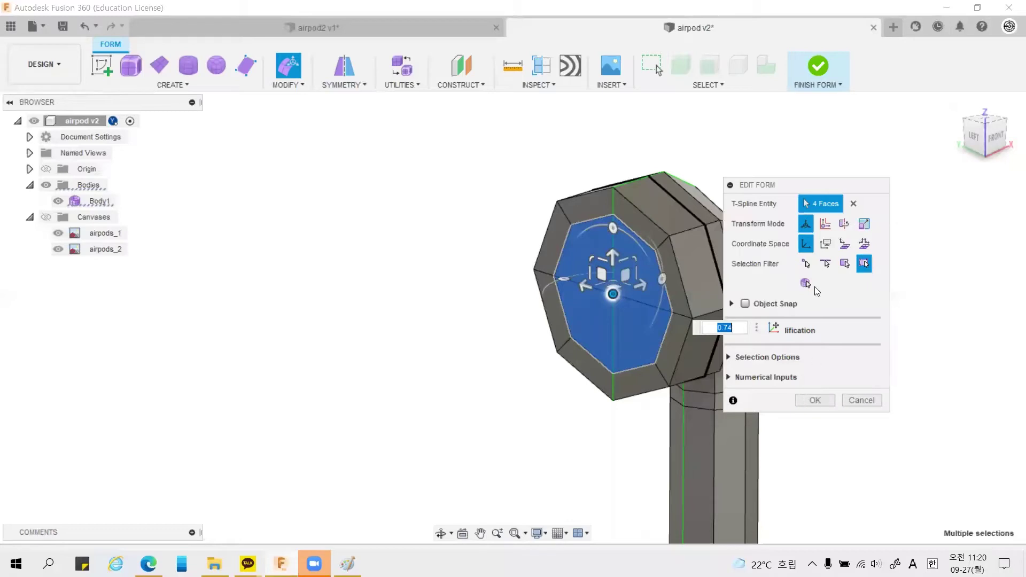
key(Return)
key(Return)
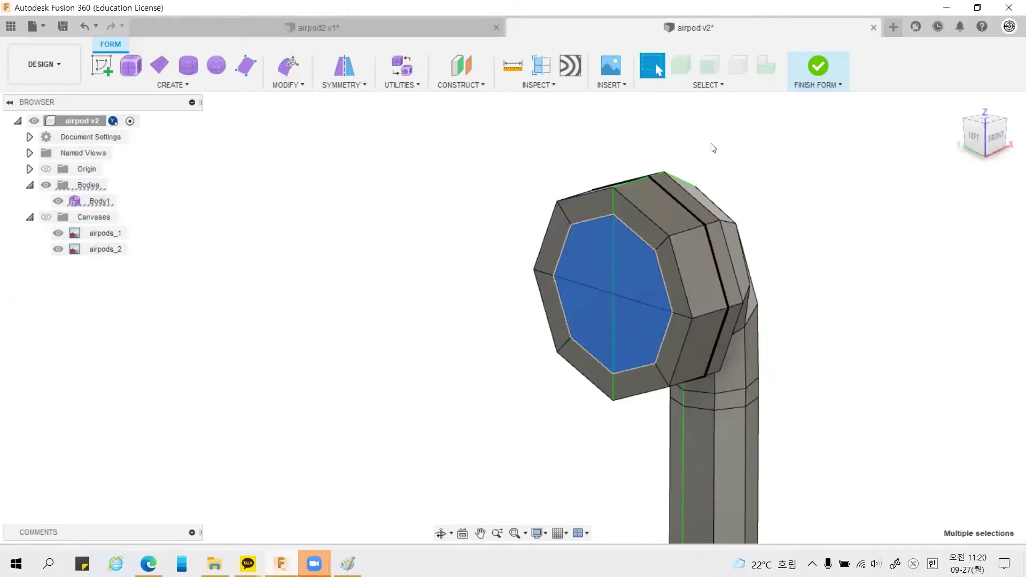
scroll(707, 212, down, 2)
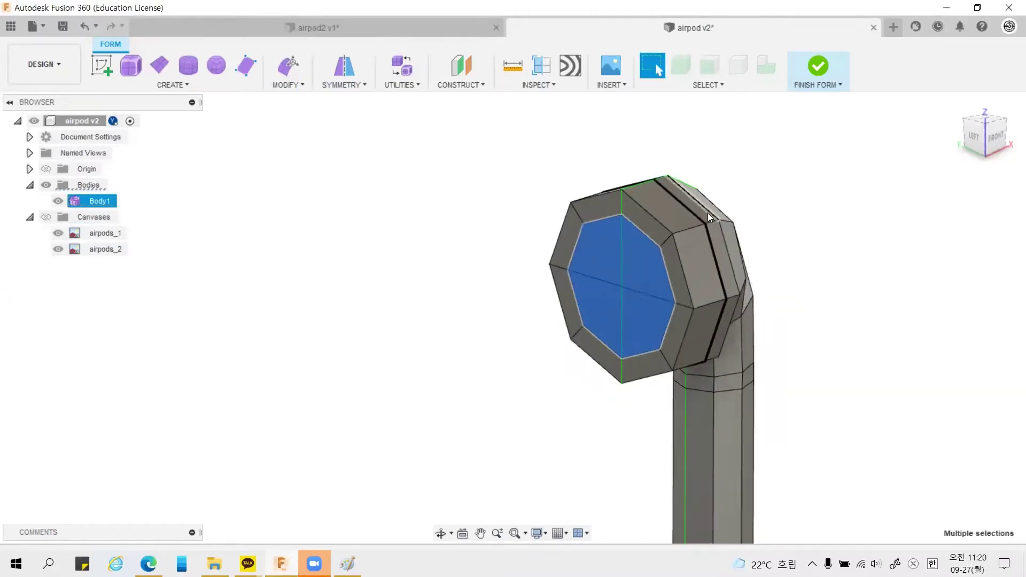
Step: Shrink the four opening faces further and move them -3.648 mm inward, checking from FRONT view
click(287, 74)
drag(667, 266, 656, 274)
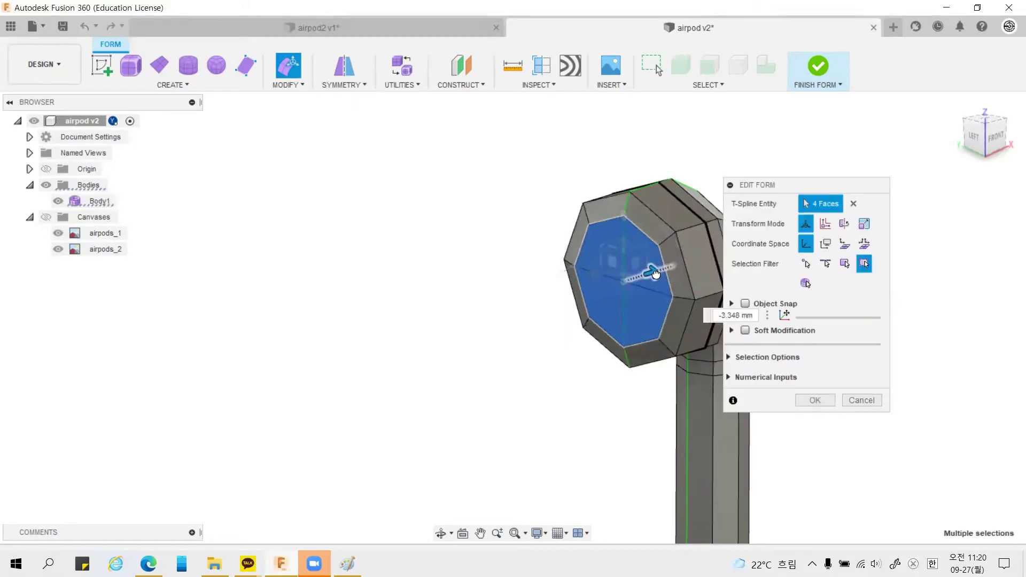
mouse_move(435, 282)
middle_down()
mouse_move(453, 264)
mouse_move(431, 265)
middle_up()
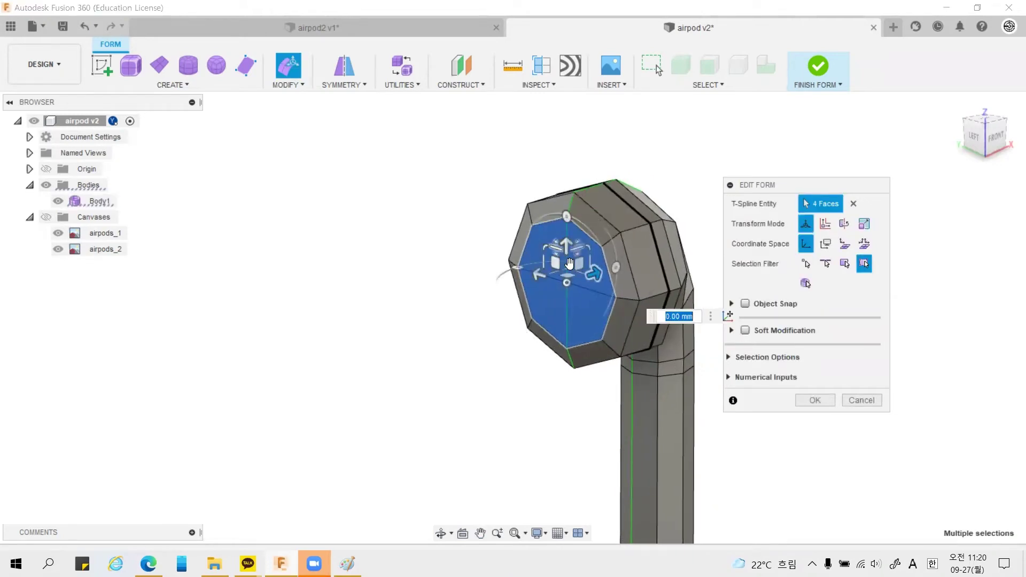
drag(567, 278, 561, 323)
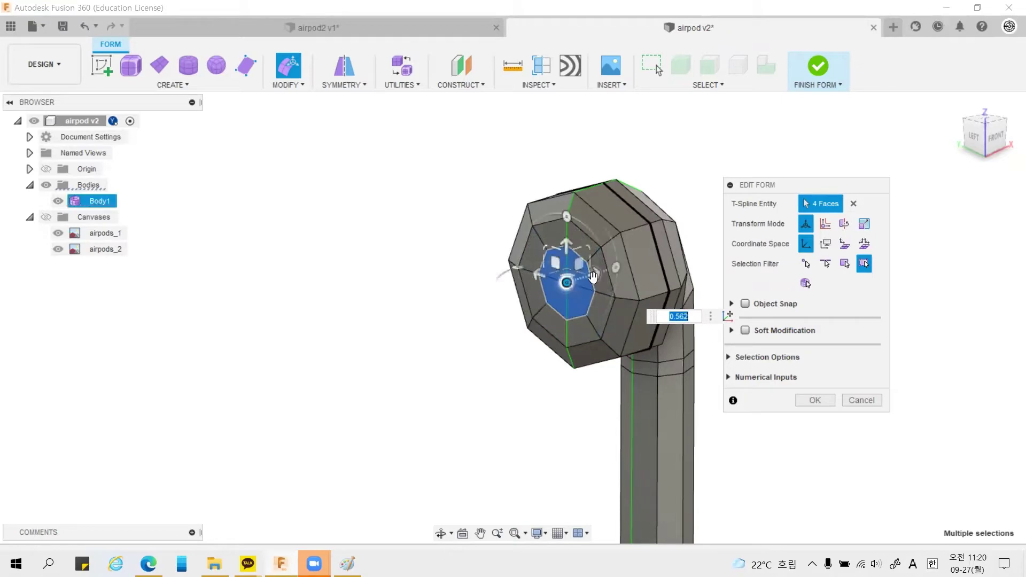
drag(593, 276, 587, 276)
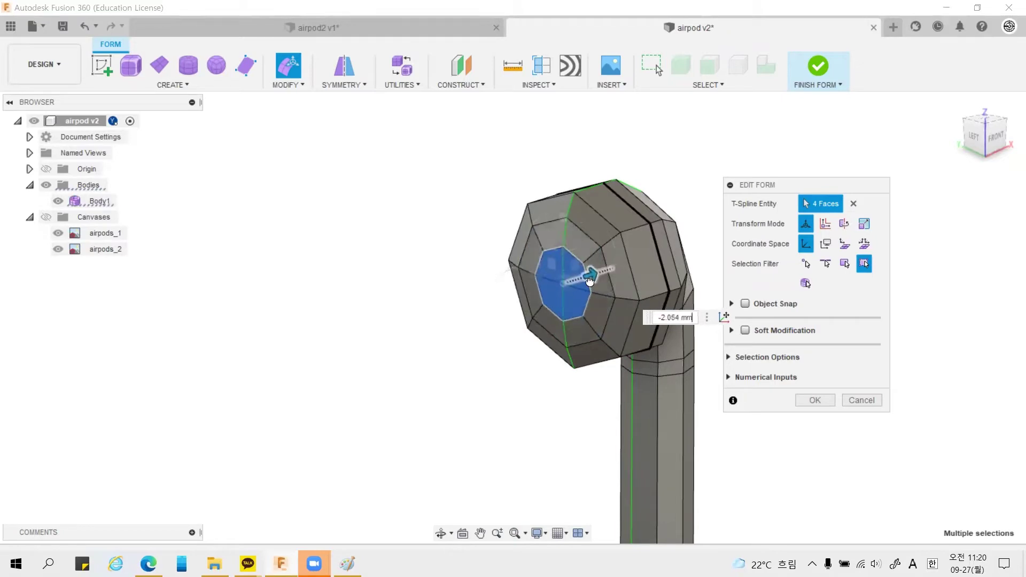
click(996, 144)
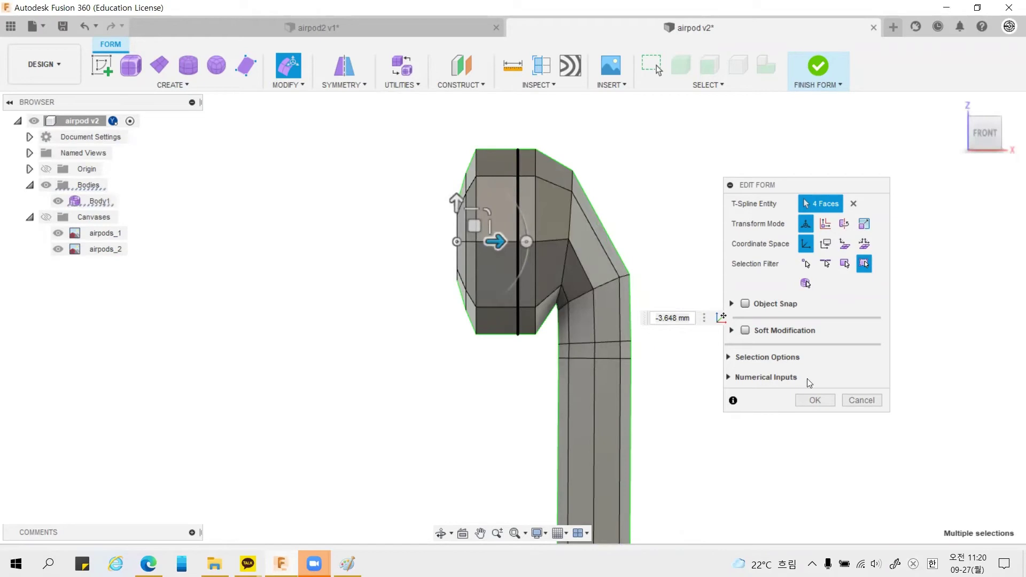
key(Return)
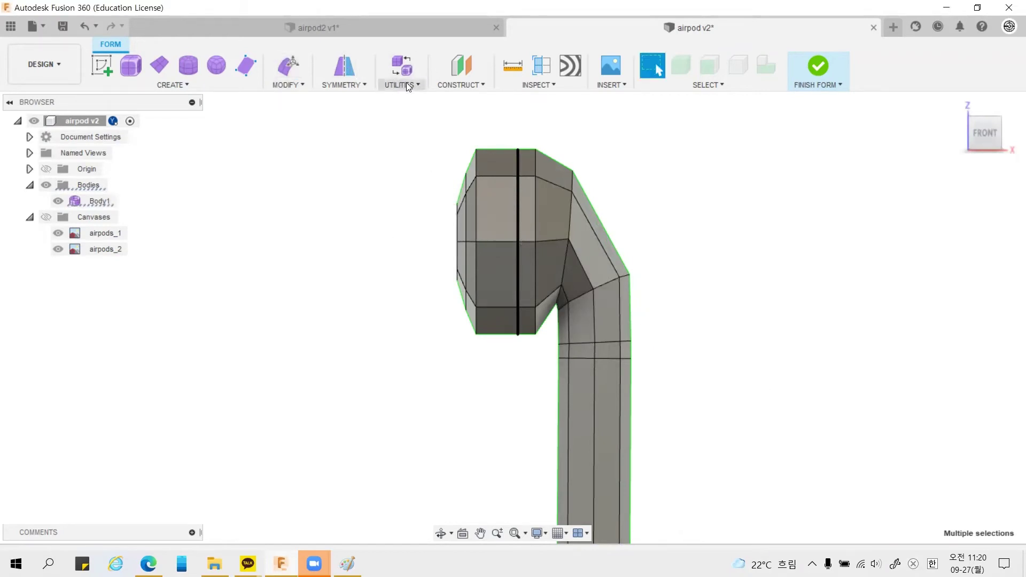
Step: Switch the T-spline body to Smooth display mode and show the reference canvases
click(410, 85)
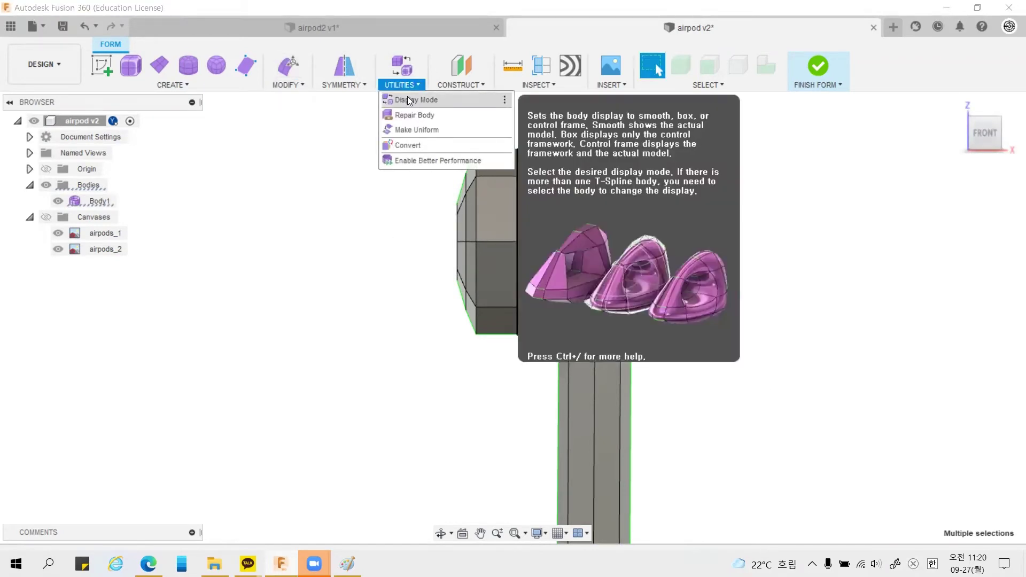
click(408, 99)
click(831, 224)
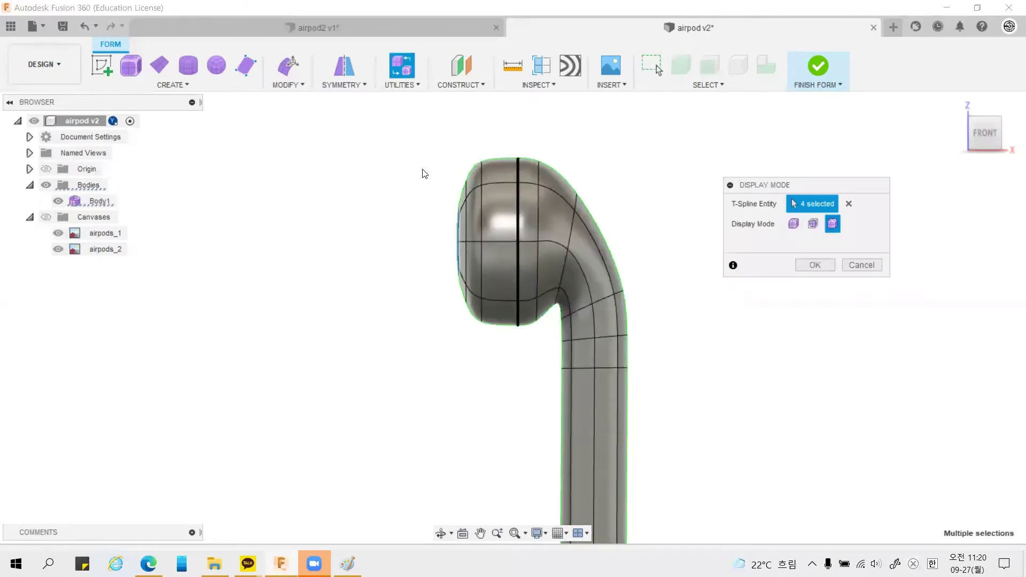
scroll(424, 174, up, 2)
click(64, 203)
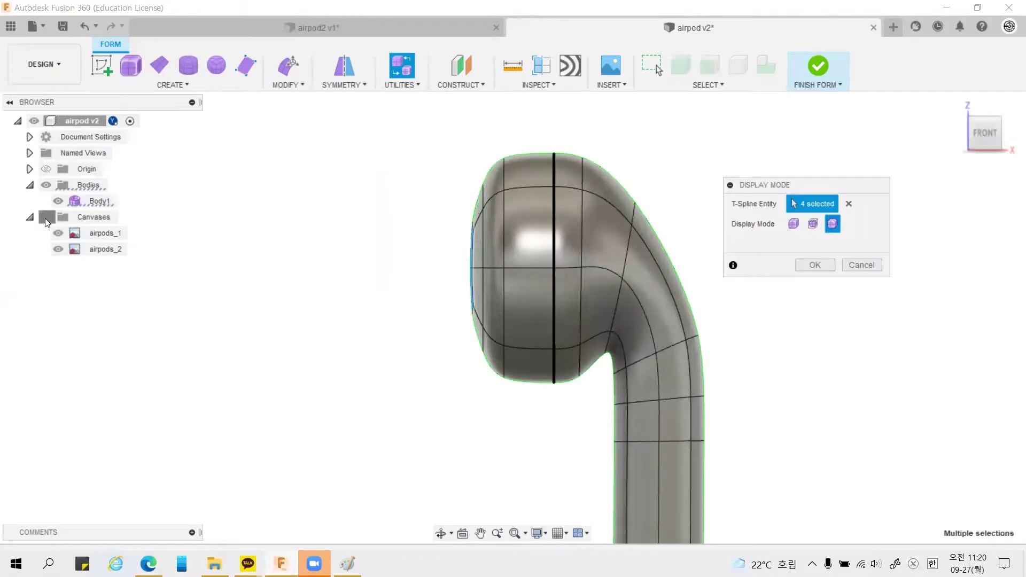
click(46, 217)
click(94, 201)
scroll(489, 160, up, 2)
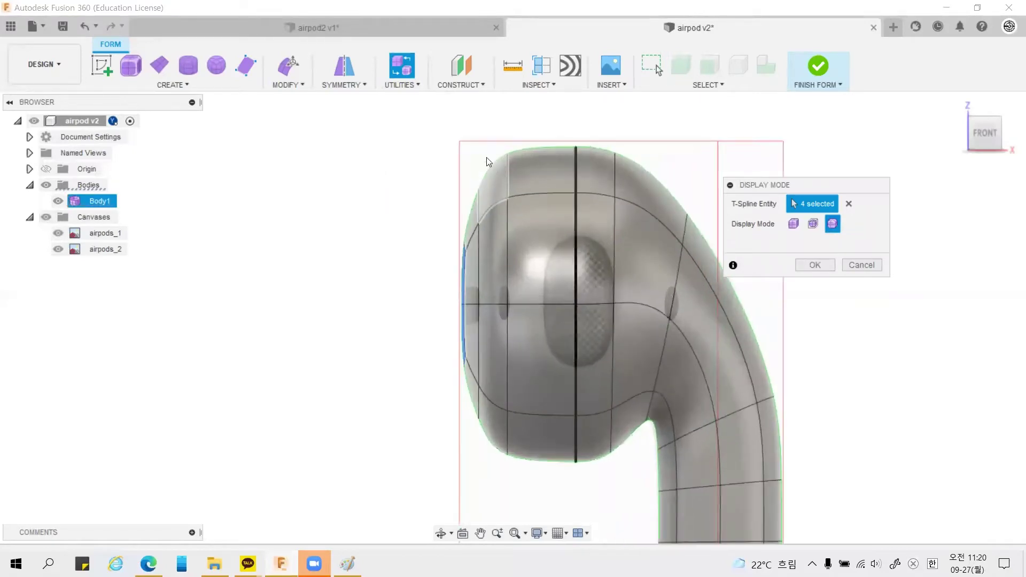
scroll(486, 160, down, 2)
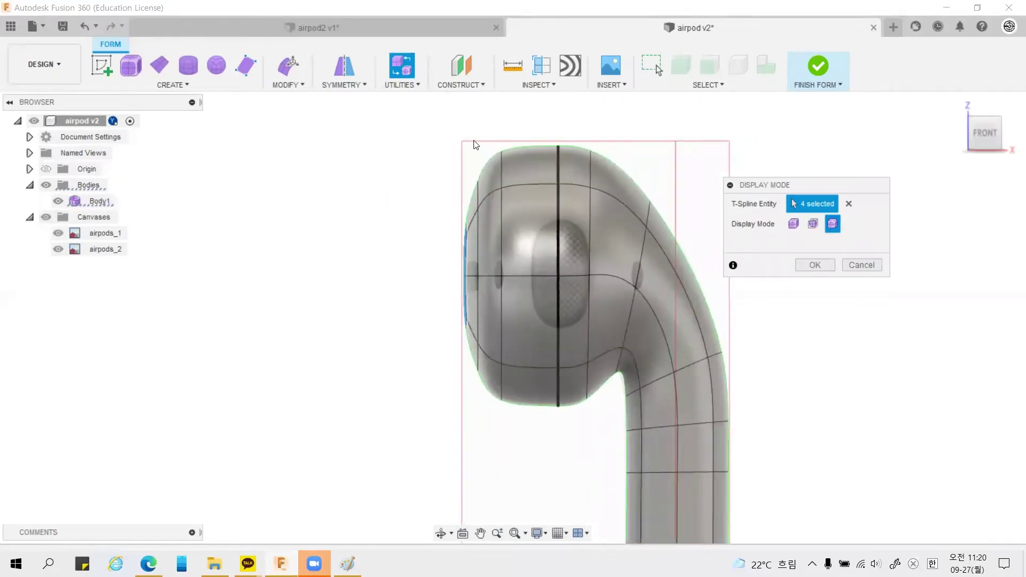
Step: Slide a vertical edge loop on the bud sideways to about 6.464 mm to match the canvas
double_click(517, 430)
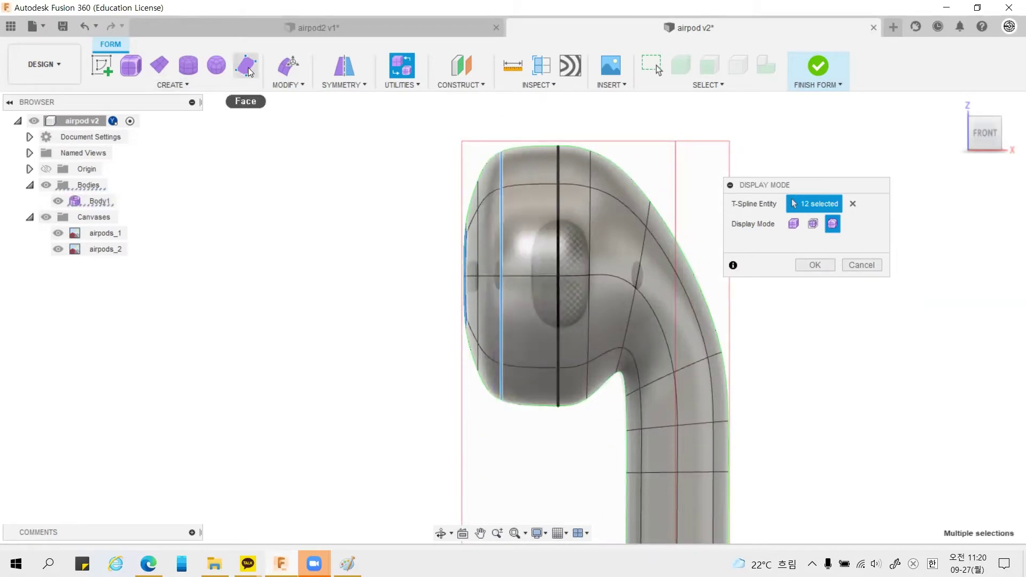
click(295, 68)
drag(526, 275, 551, 275)
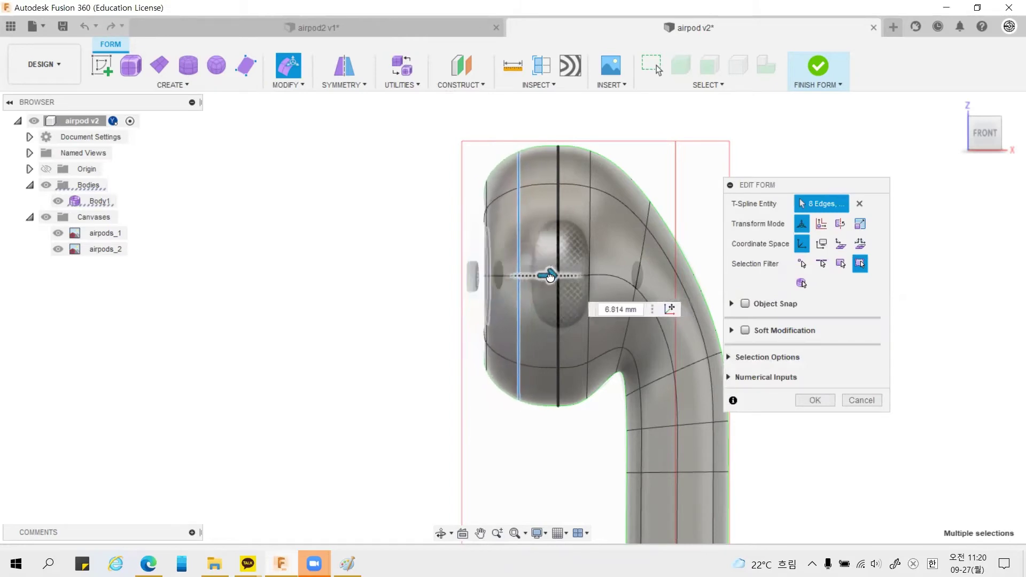
key(ctrl+z)
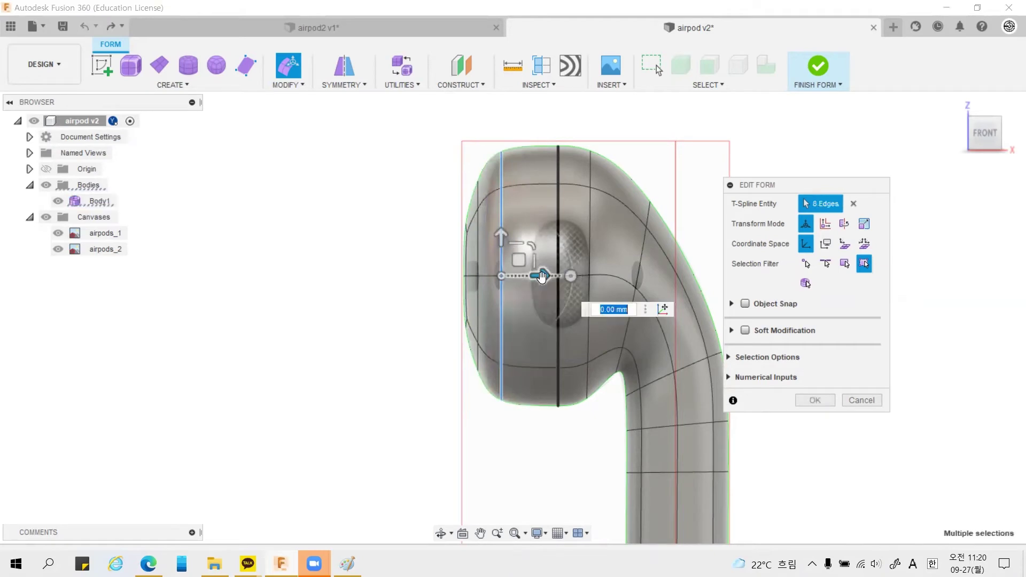
drag(541, 275, 504, 273)
text(1.162)
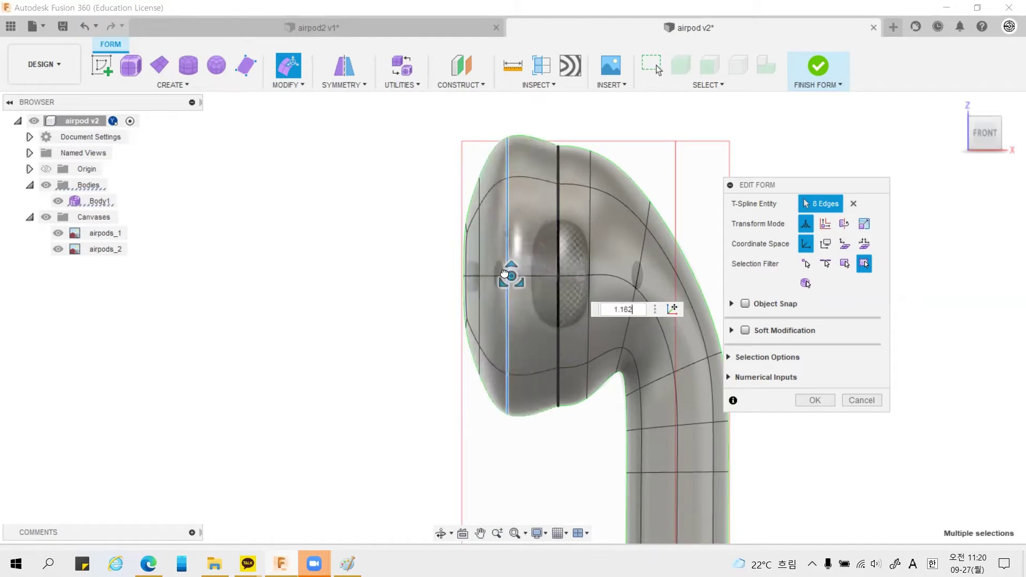
key(Return)
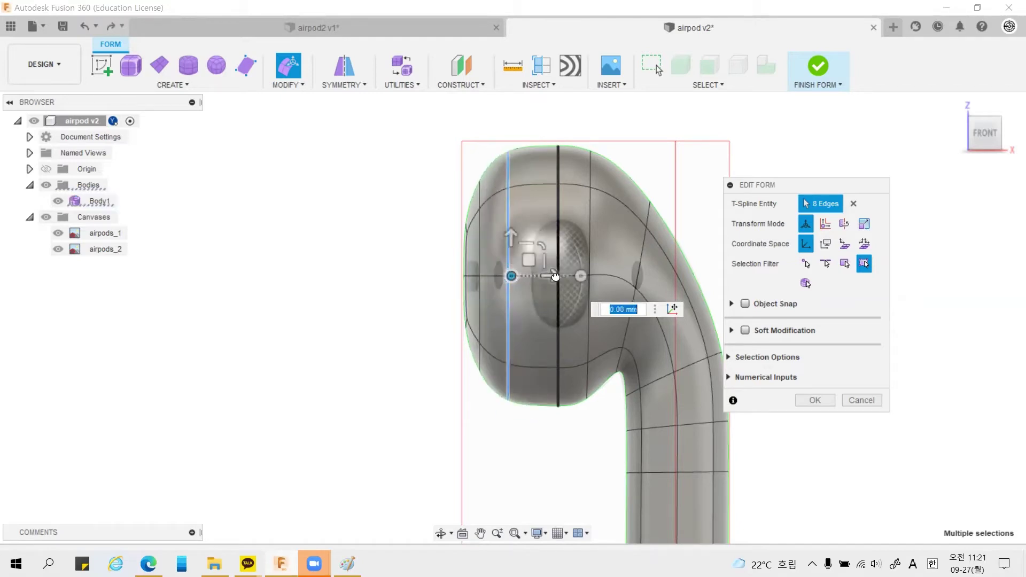
drag(555, 275, 571, 276)
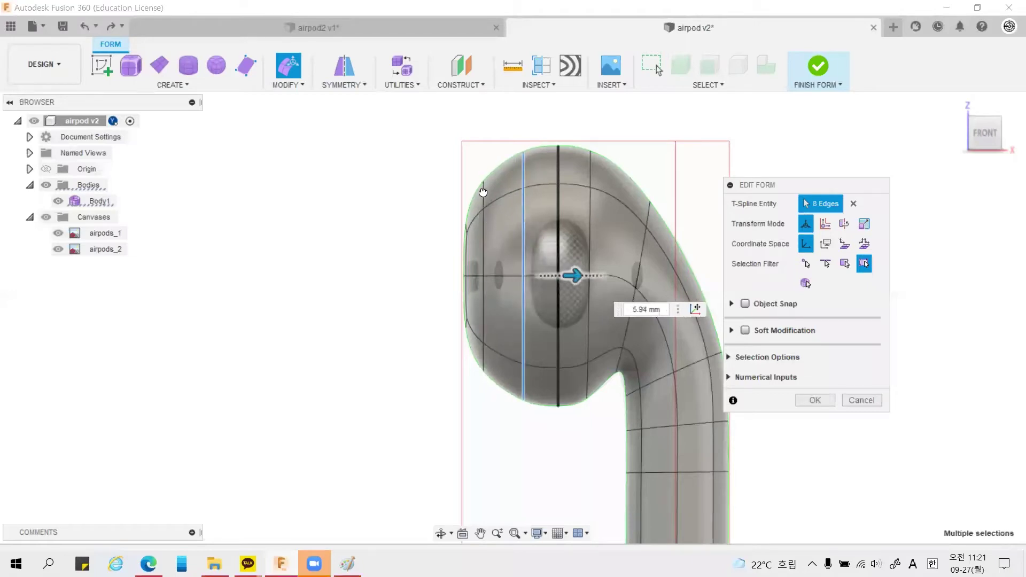
mouse_move(571, 275)
mouse_down()
mouse_move(482, 179)
mouse_move(500, 183)
mouse_move(500, 419)
mouse_up()
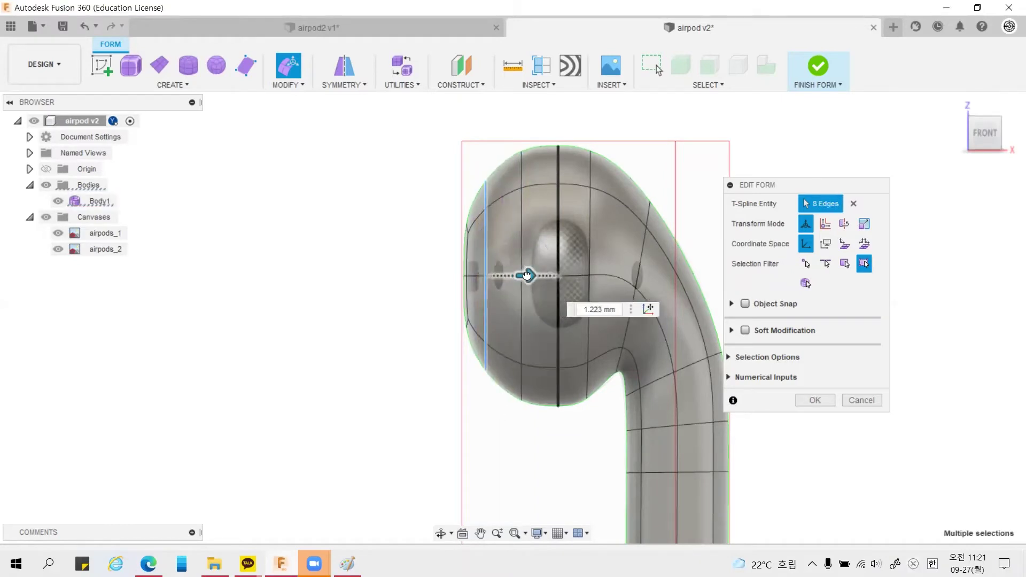
click(314, 216)
scroll(314, 216, down, 1)
click(562, 533)
click(544, 534)
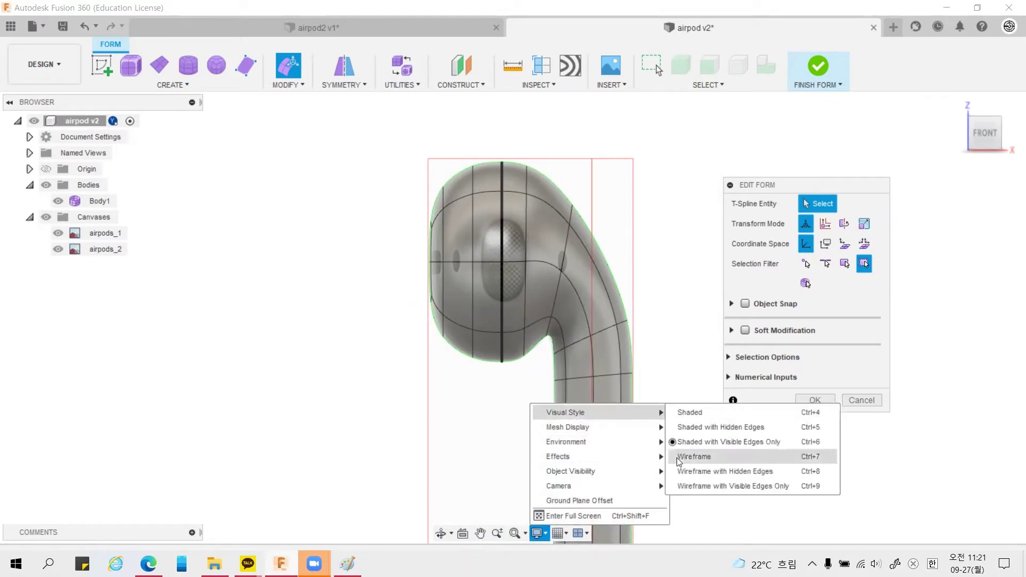
Step: In wireframe, move two vertical edge loops right by 3.489 mm and 4.818 mm
click(678, 457)
scroll(368, 191, up, 1)
scroll(374, 194, up, 1)
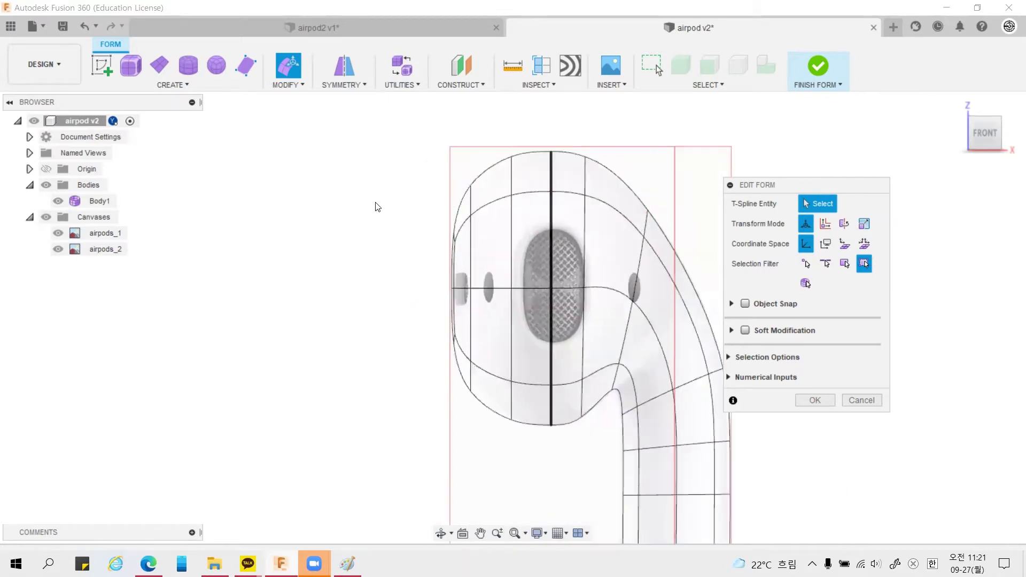
double_click(512, 374)
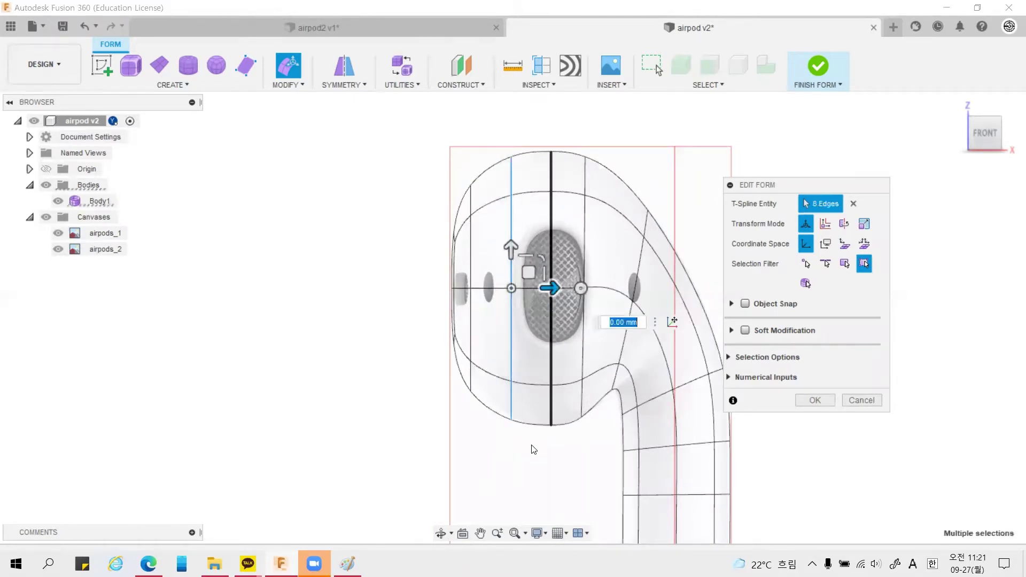
drag(554, 287, 563, 288)
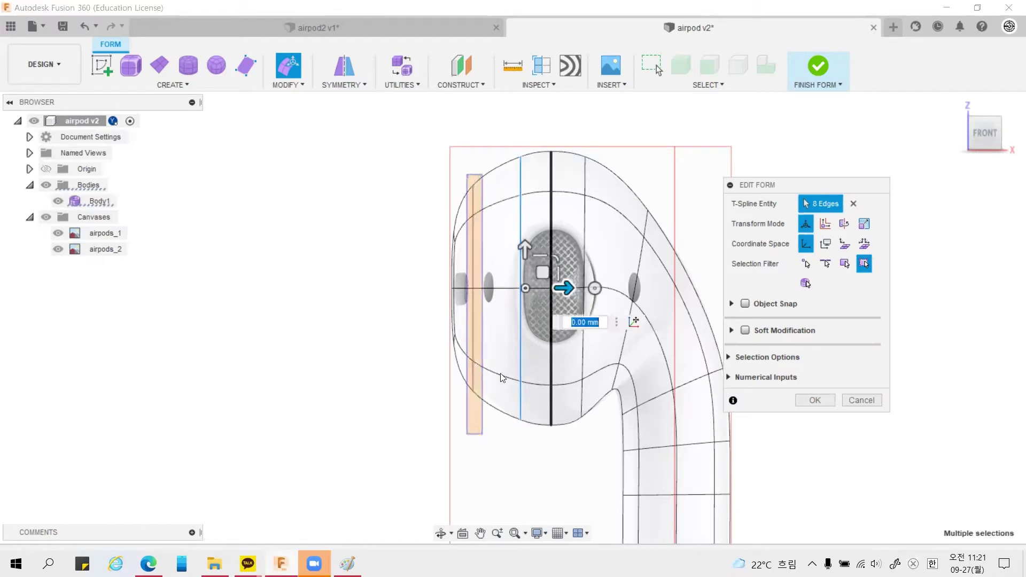
double_click(473, 374)
drag(522, 287, 533, 284)
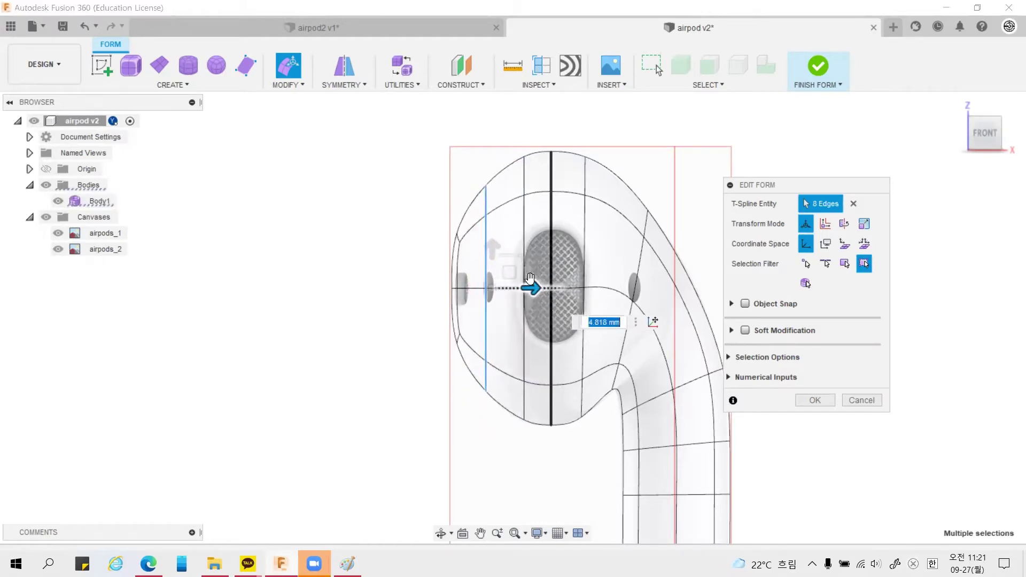
drag(532, 282, 460, 289)
Step: Move the leftmost loop back -0.665 mm and scale the inner left loop to 0.904
double_click(466, 360)
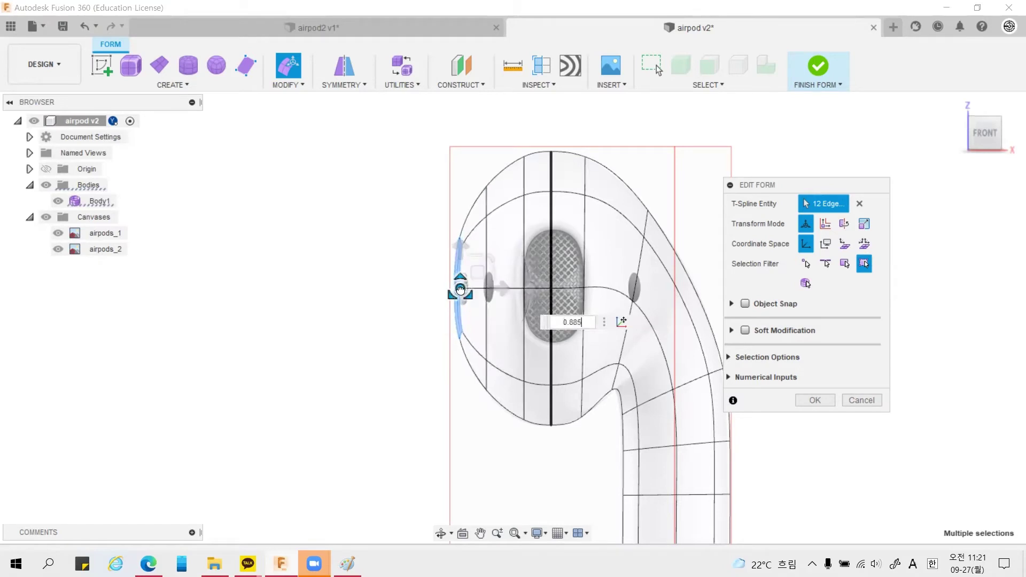
text(0.85)
drag(473, 287, 491, 290)
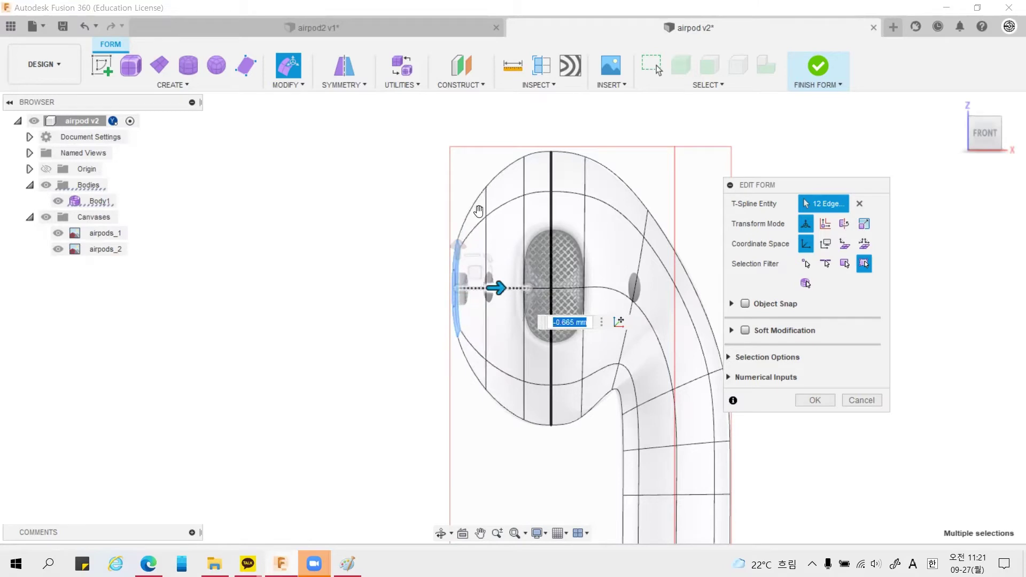
drag(478, 171, 495, 443)
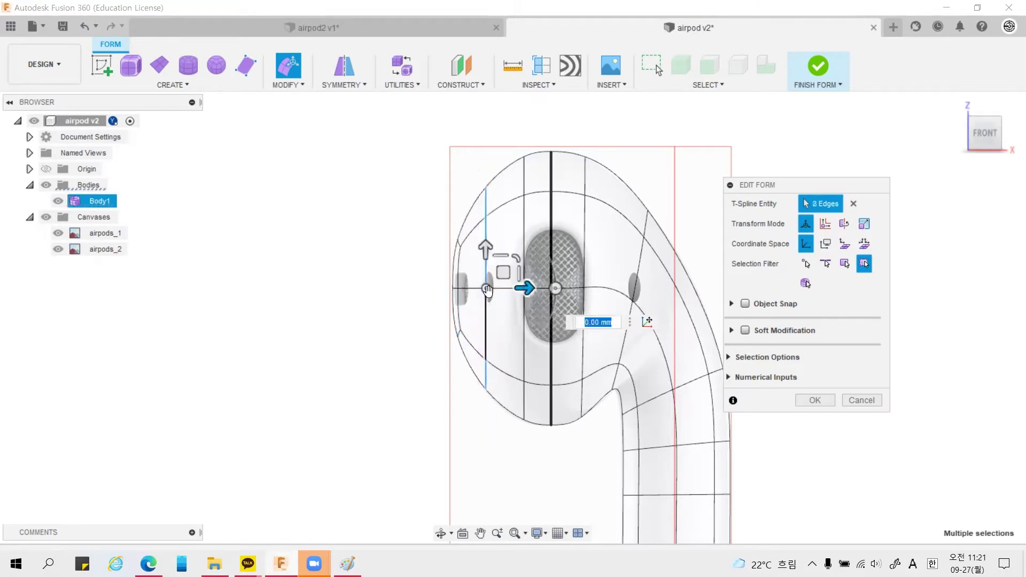
drag(487, 289, 490, 289)
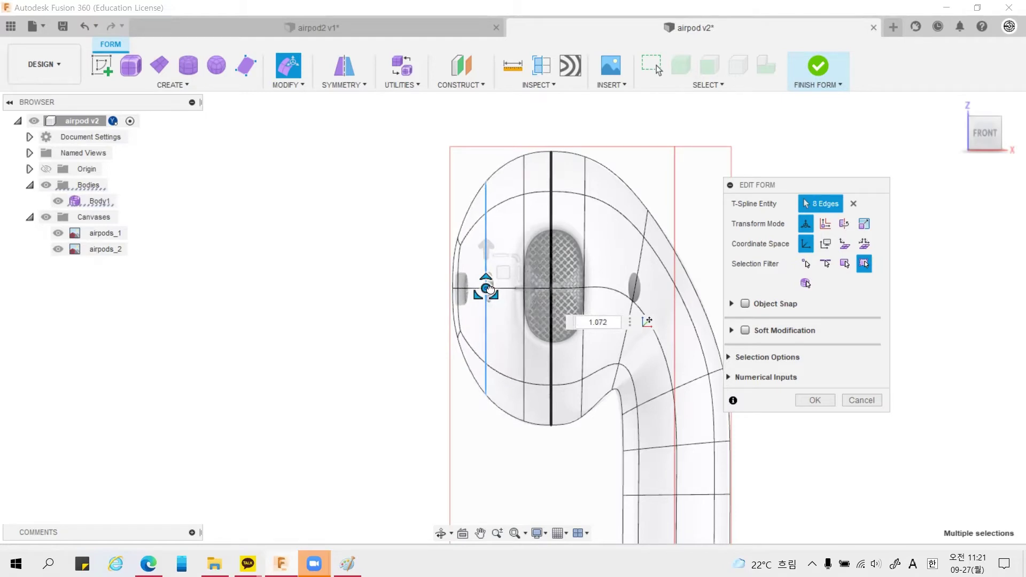
click(352, 285)
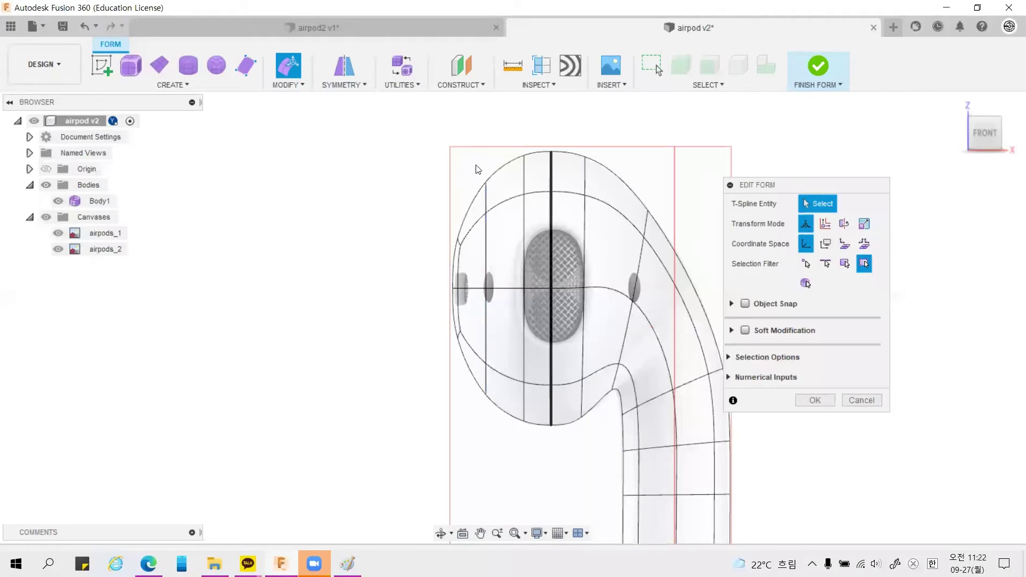
scroll(410, 184, down, 2)
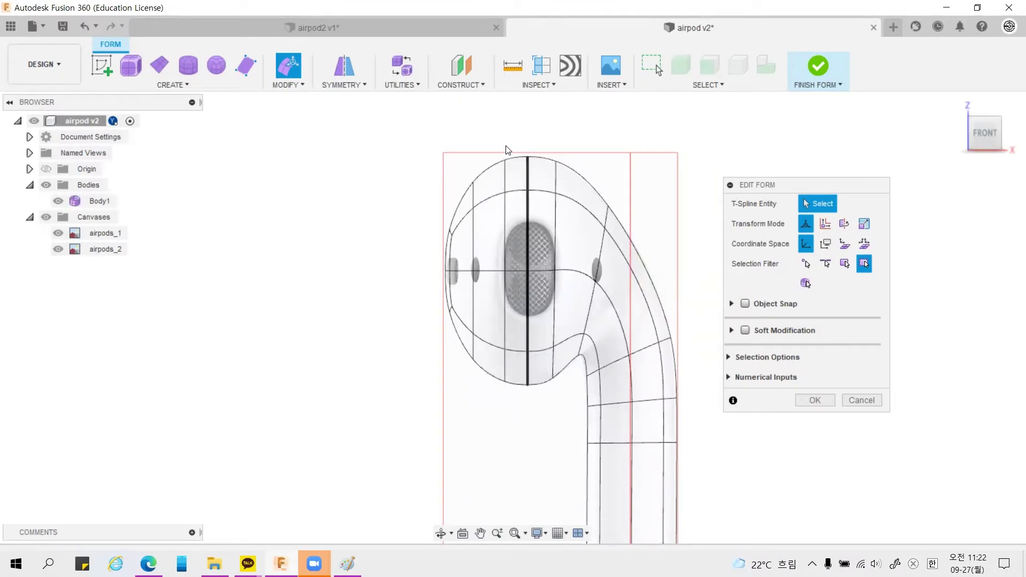
Step: Shift two more vertical edge loops about 1 mm sideways and confirm the form edit
double_click(510, 432)
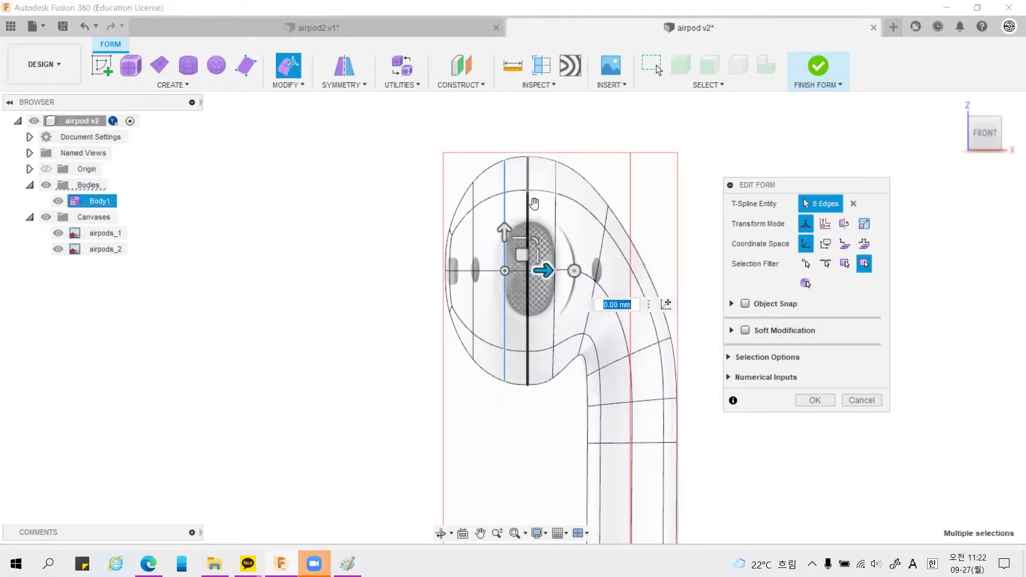
drag(540, 273, 537, 277)
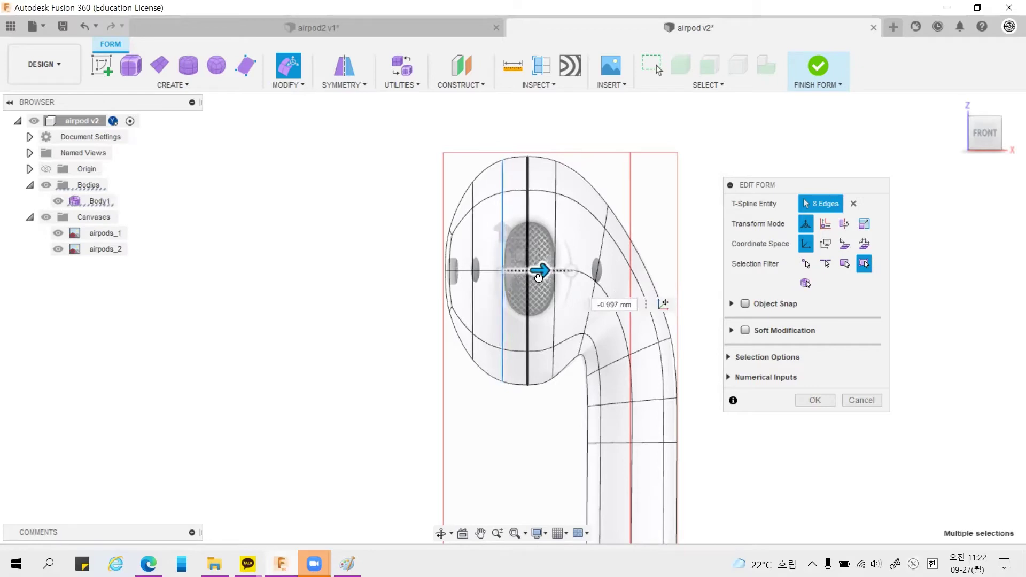
click(546, 142)
drag(546, 140, 572, 407)
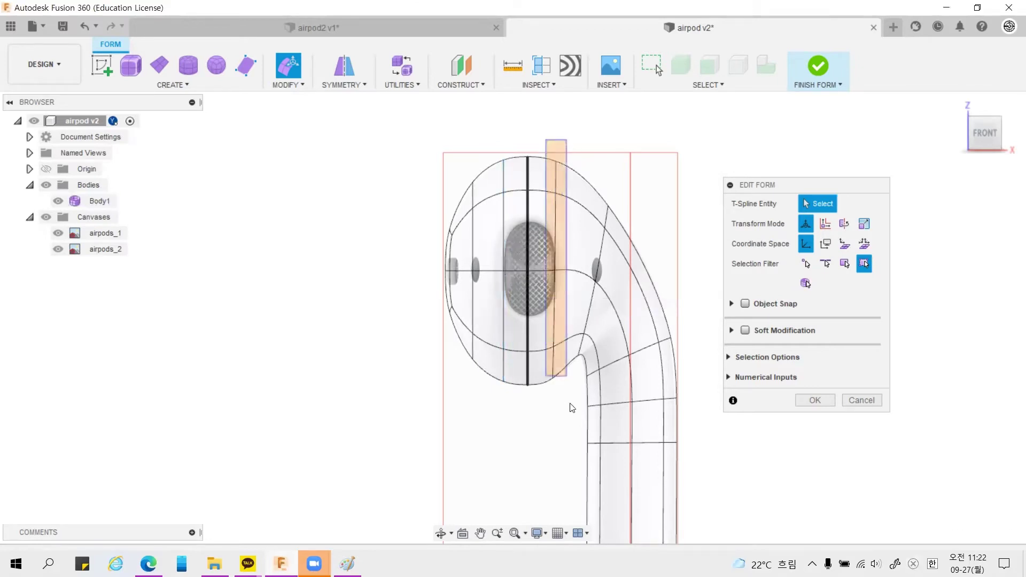
drag(592, 269, 588, 271)
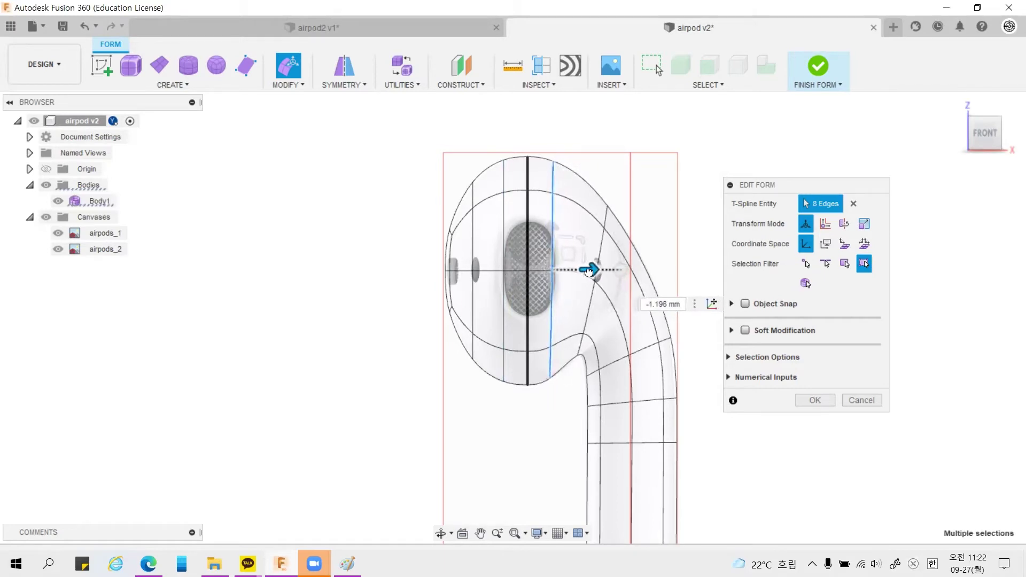
click(569, 432)
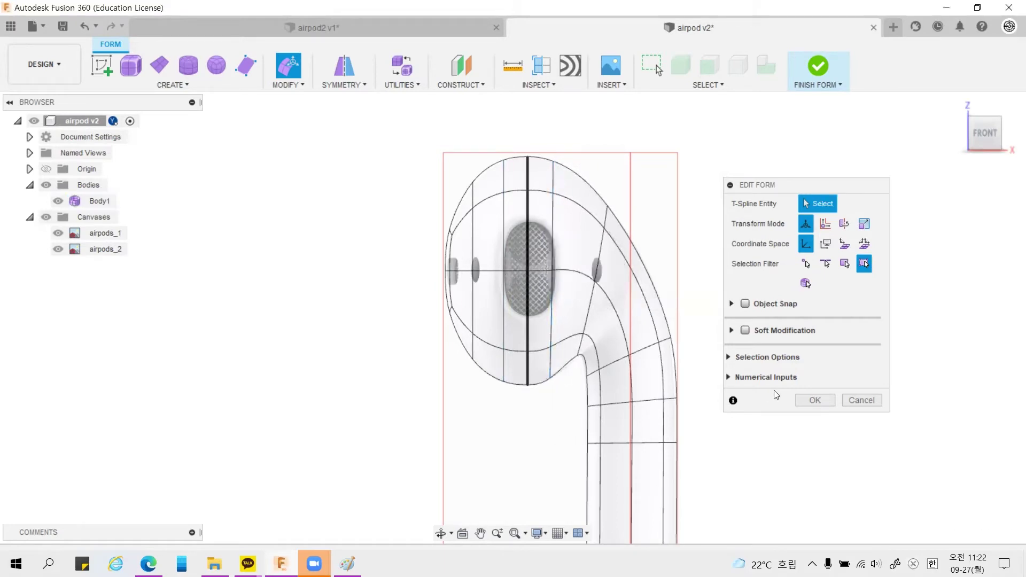
click(806, 399)
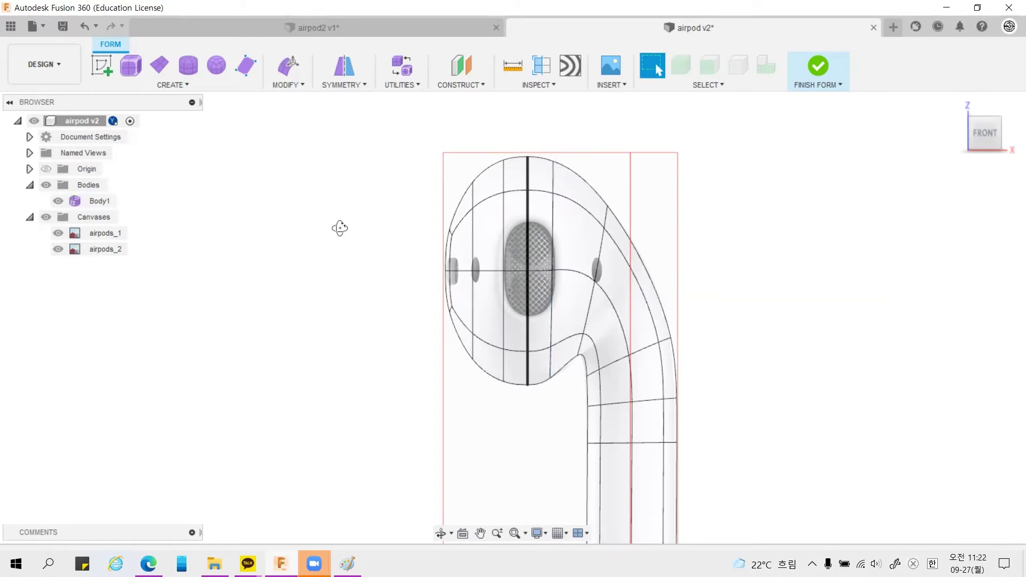
Step: Set the visual style to Shaded with Visible Edges Only, hide canvases, and view from the side
mouse_move(339, 236)
shift+middle_down()
mouse_move(371, 214)
mouse_move(332, 235)
mouse_move(382, 243)
mouse_move(374, 249)
mouse_move(675, 512)
shift+middle_up()
scroll(382, 253, down, 3)
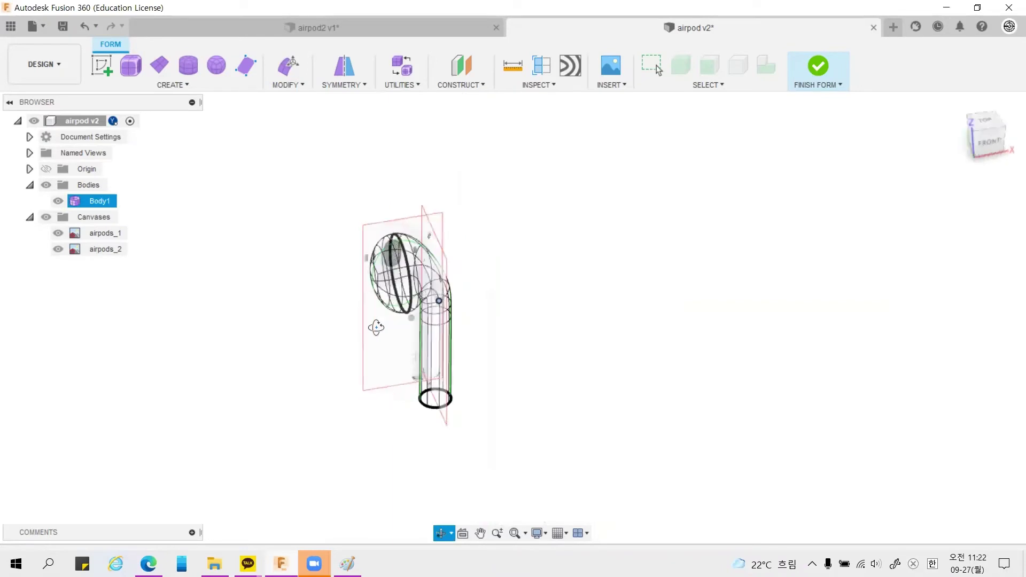
click(545, 534)
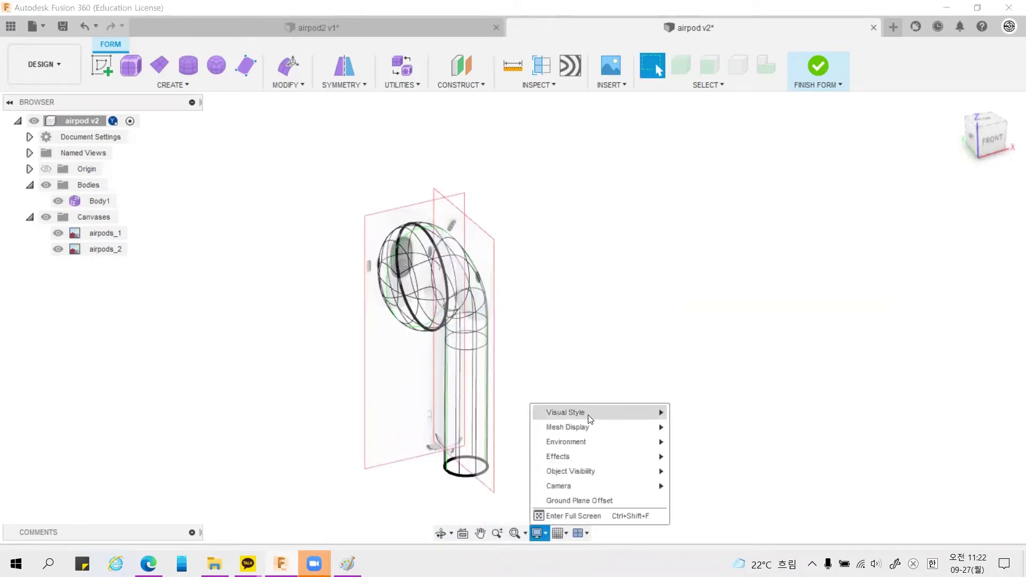
mouse_move(566, 412)
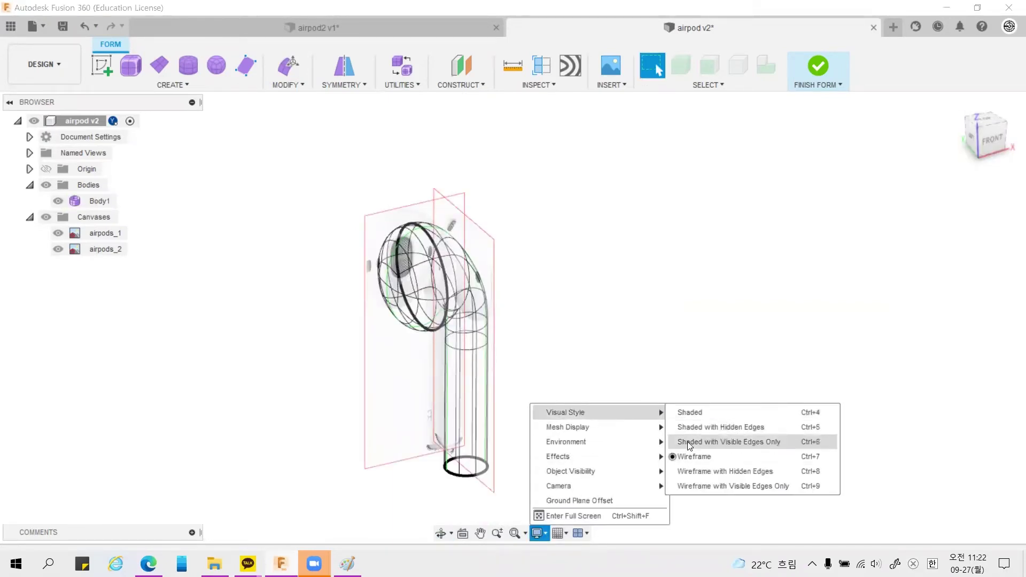
click(687, 441)
click(46, 217)
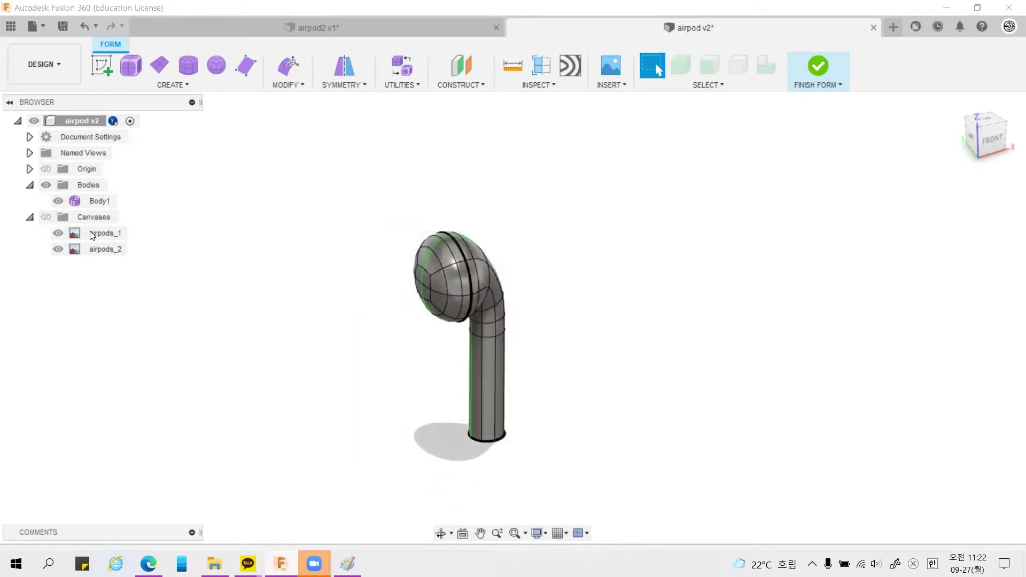
mouse_move(237, 295)
shift+middle_down()
mouse_move(373, 204)
mouse_move(297, 252)
shift+middle_up()
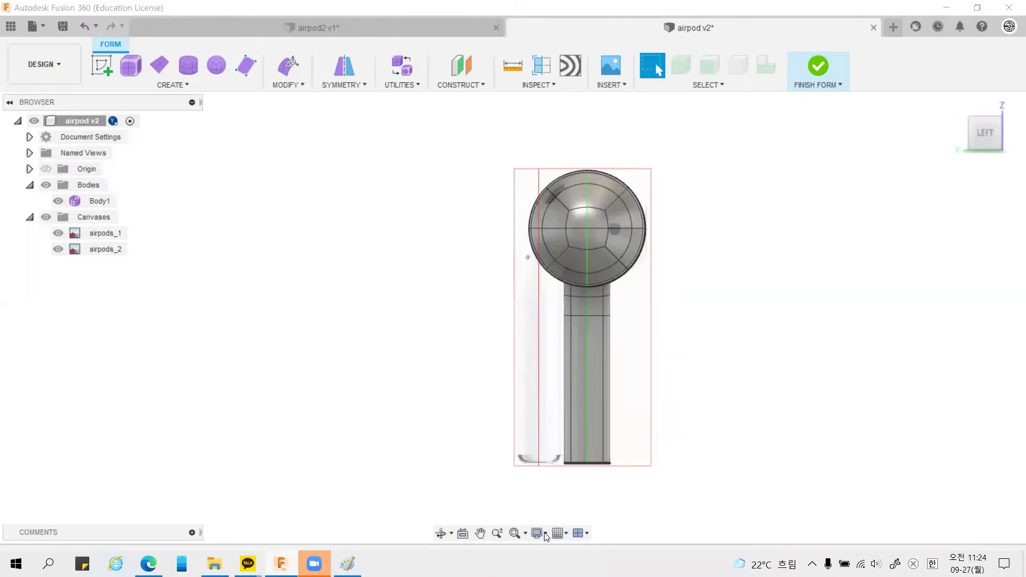
Step: Switch back to wireframe and set the airpods_2 canvas opacity to 100
click(545, 533)
mouse_move(565, 412)
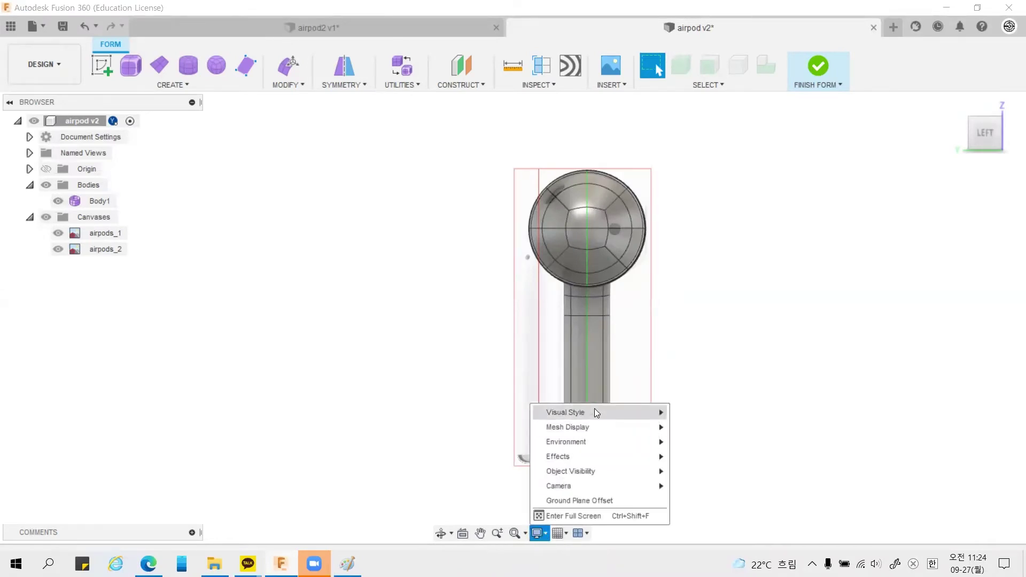
click(685, 458)
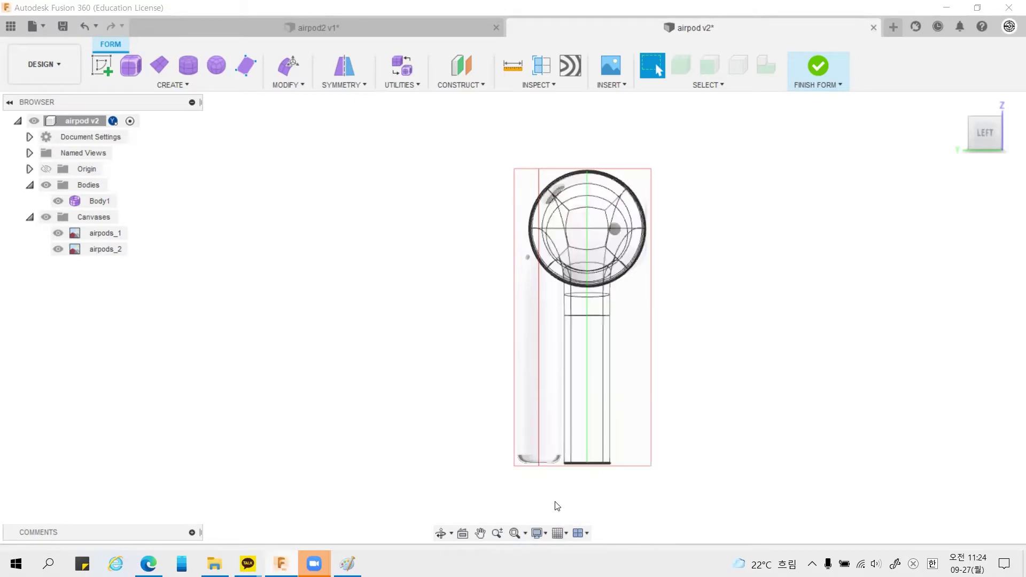
scroll(367, 252, up, 2)
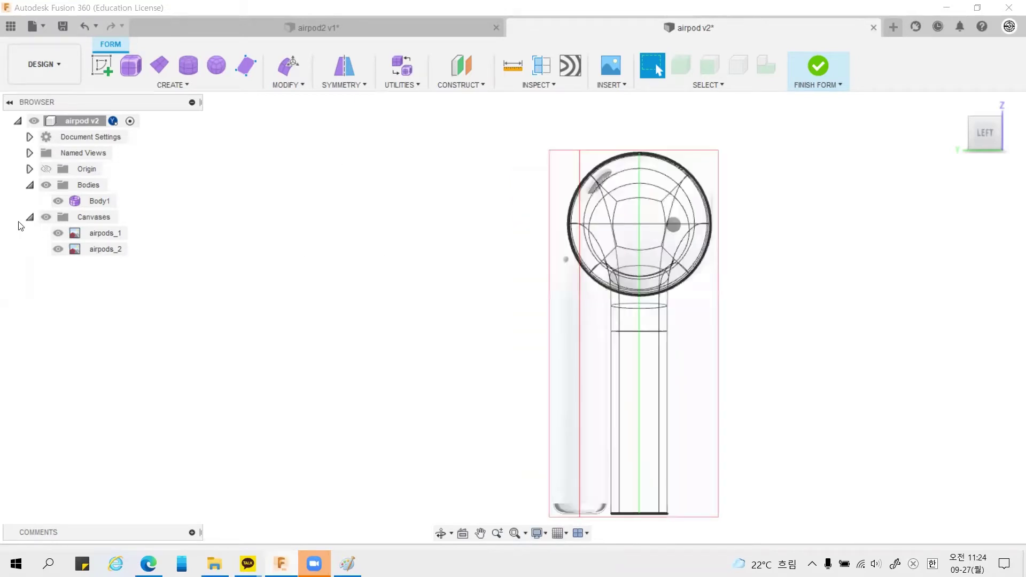
click(116, 236)
right_click(116, 251)
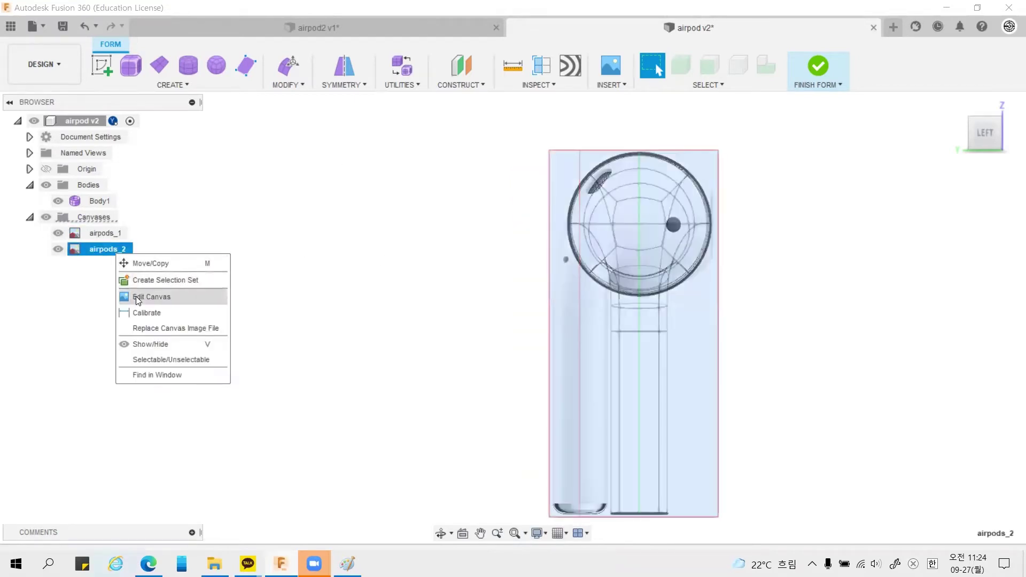
click(135, 296)
drag(831, 283, 862, 283)
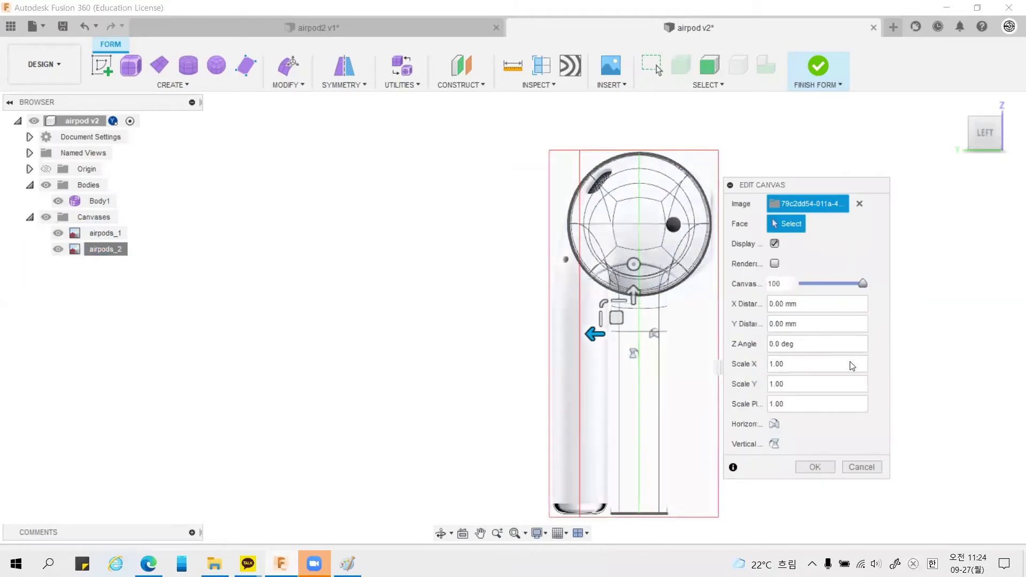
click(815, 467)
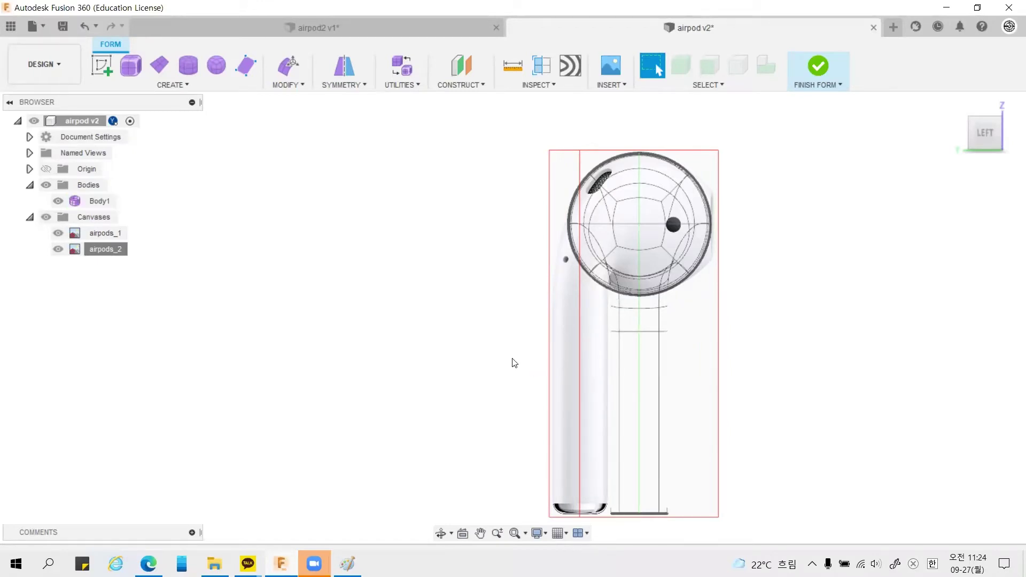
Step: Select the earbud stem faces and push them inward to narrow the stem
mouse_move(512, 363)
shift+middle_down()
mouse_move(721, 360)
mouse_move(545, 357)
mouse_move(721, 363)
mouse_move(568, 399)
shift+middle_up()
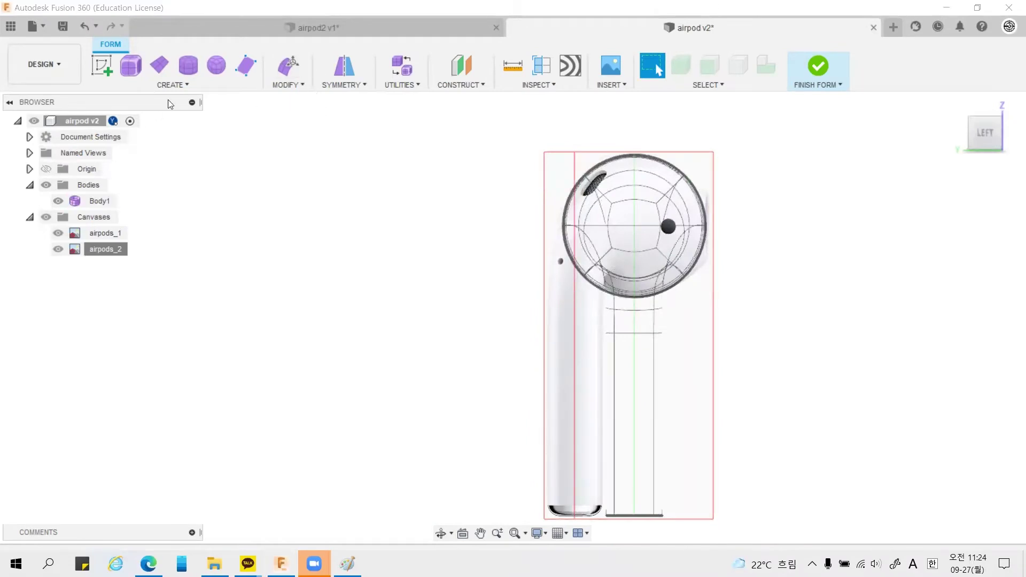
drag(691, 300, 582, 426)
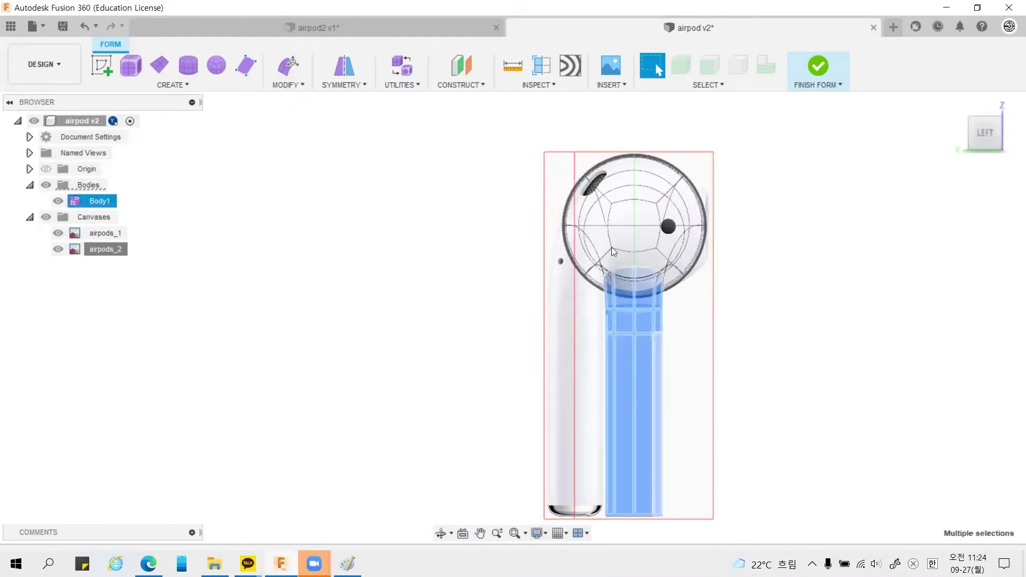
click(297, 70)
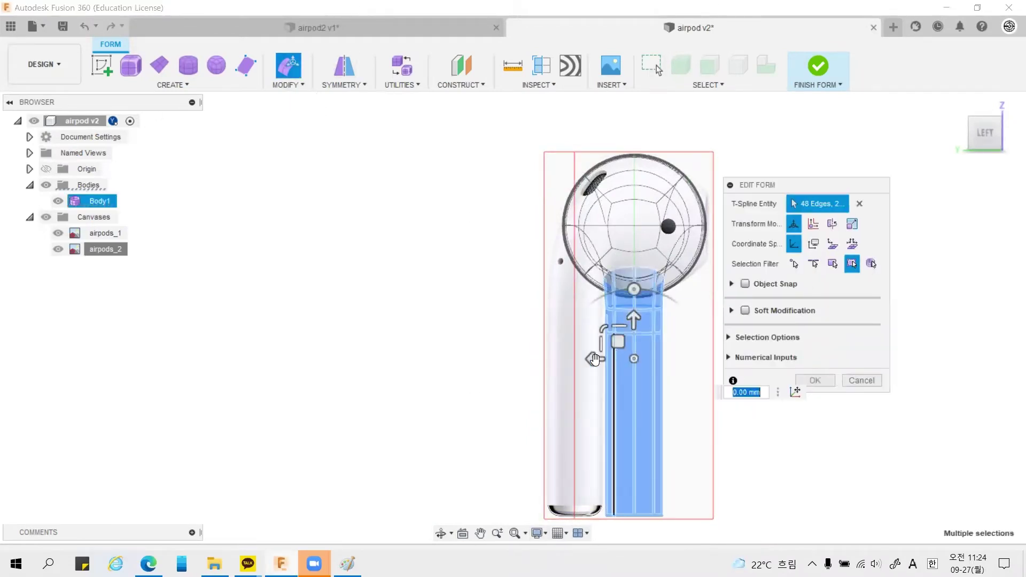
mouse_move(595, 359)
mouse_down()
mouse_move(567, 359)
mouse_move(595, 357)
mouse_up()
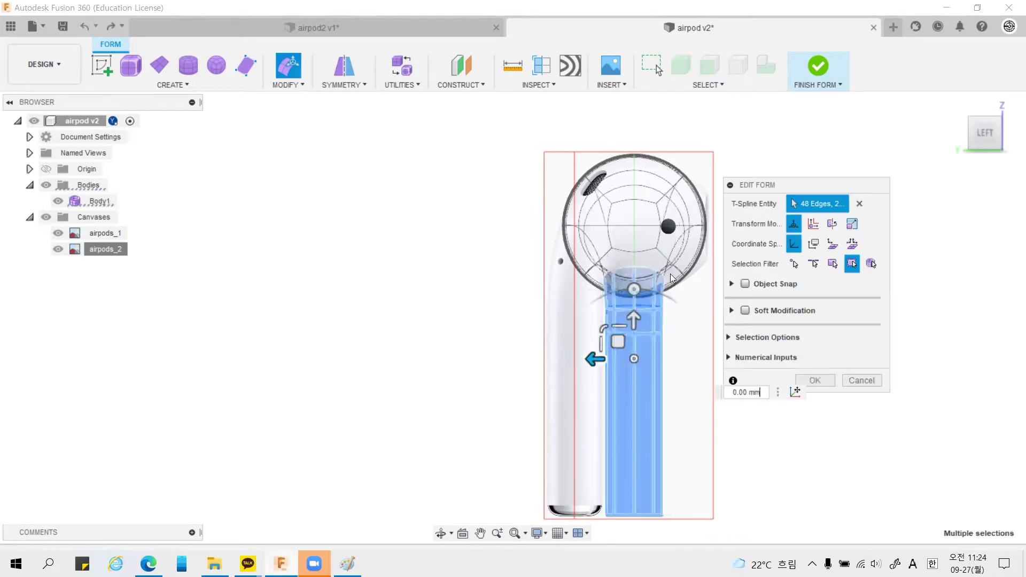
click(814, 380)
click(774, 279)
click(653, 247)
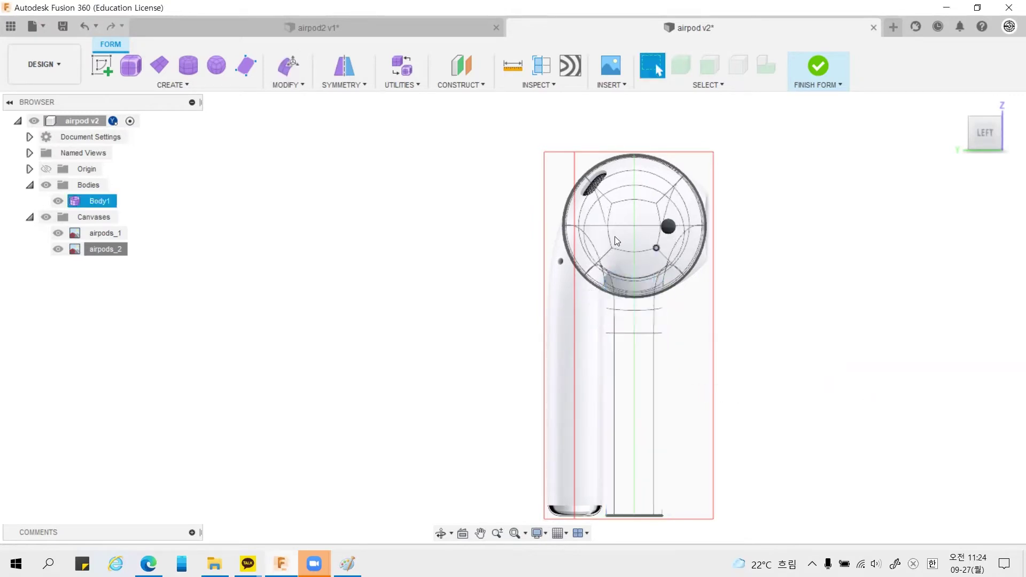
shift+middle_drag(652, 247, 713, 308)
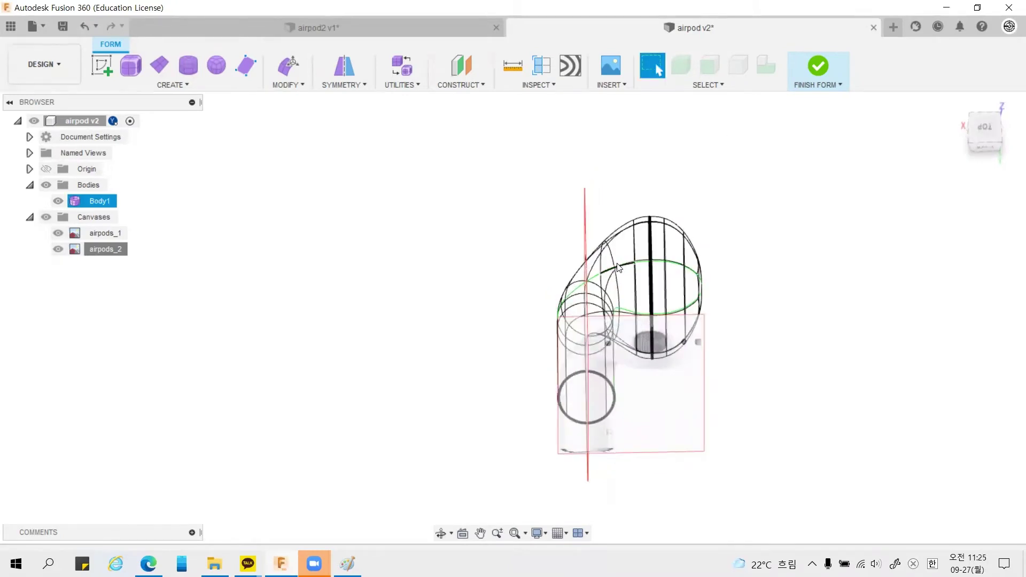
Step: Open and confirm the airpods_1 canvas settings
key(Escape)
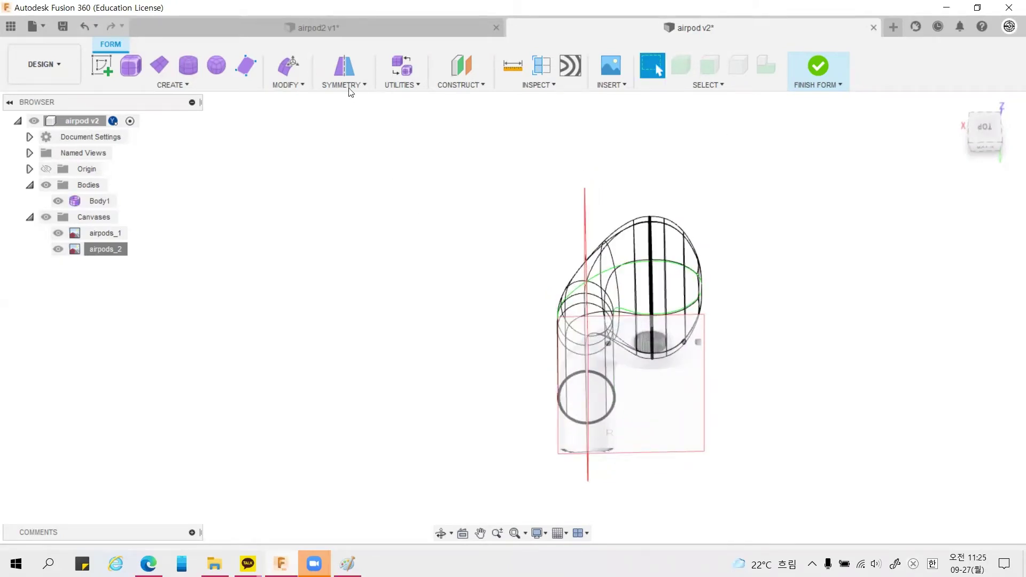
click(104, 237)
right_click(105, 238)
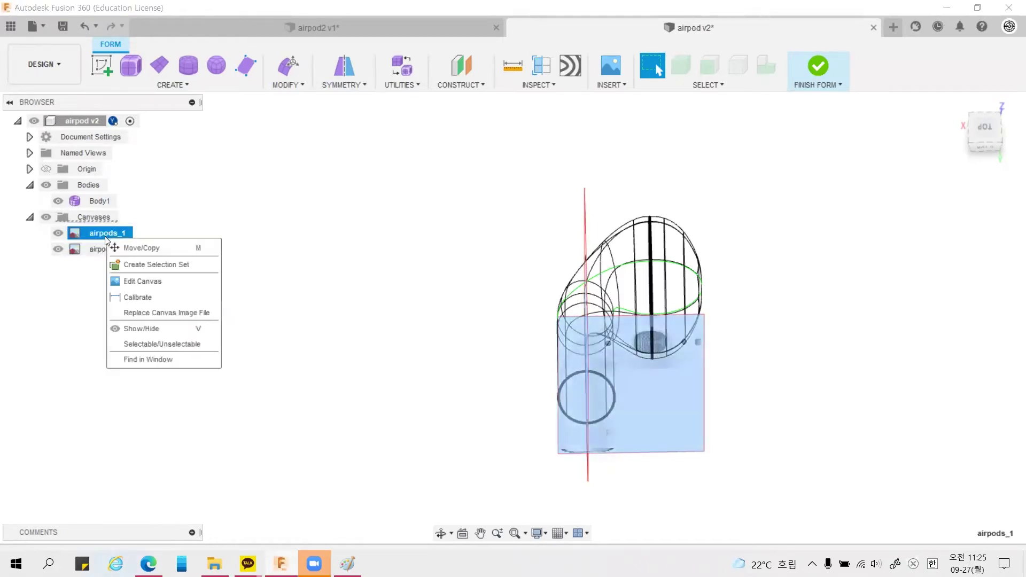
click(128, 281)
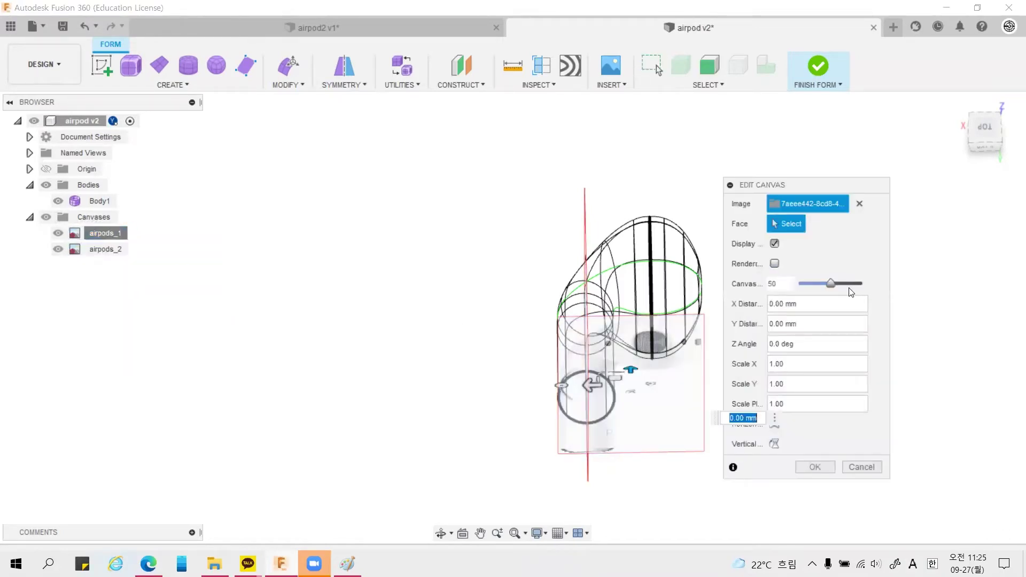
click(873, 466)
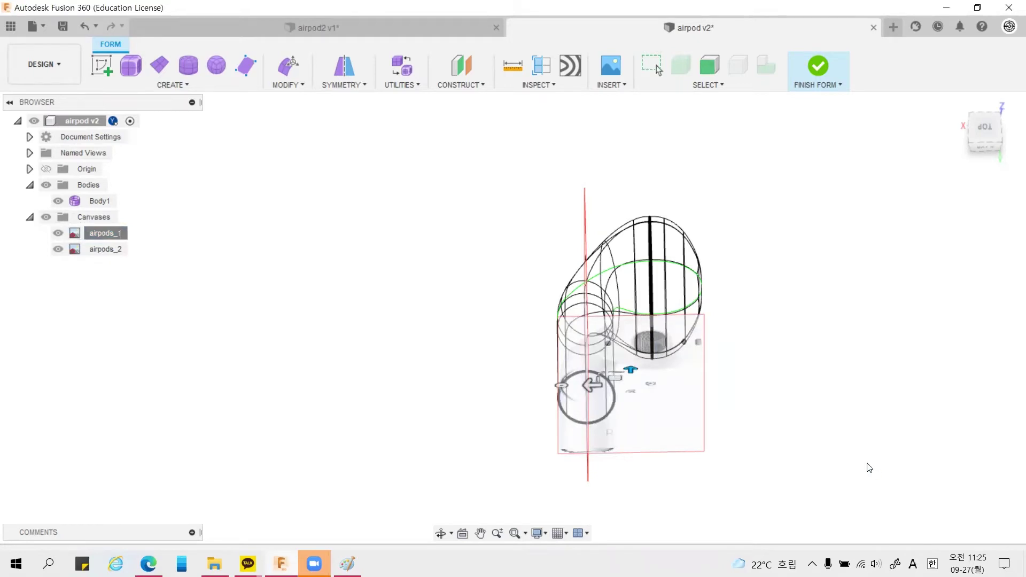
Step: Clear symmetry from the earbud body and orbit to a side view
click(362, 86)
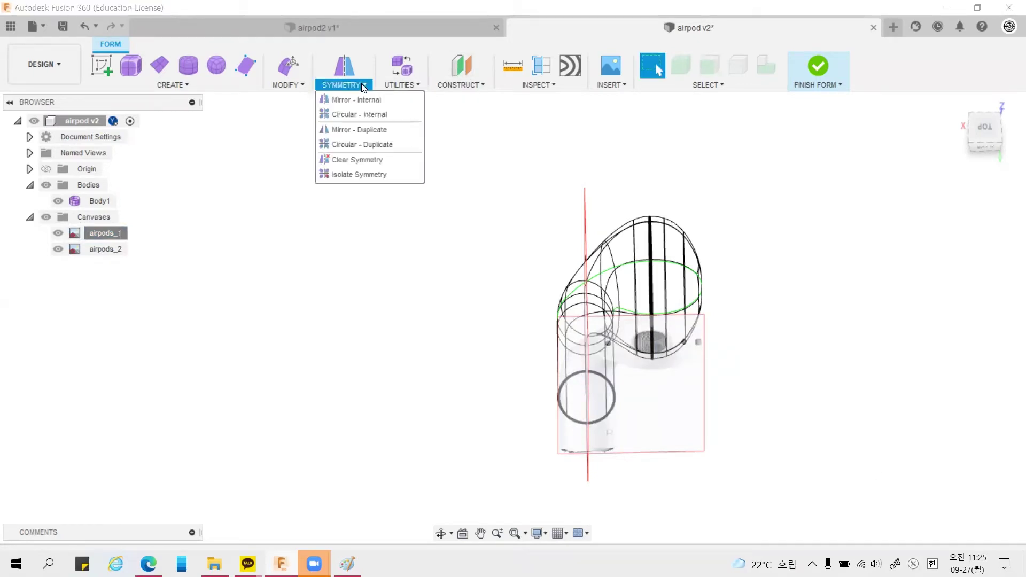
click(346, 163)
click(615, 249)
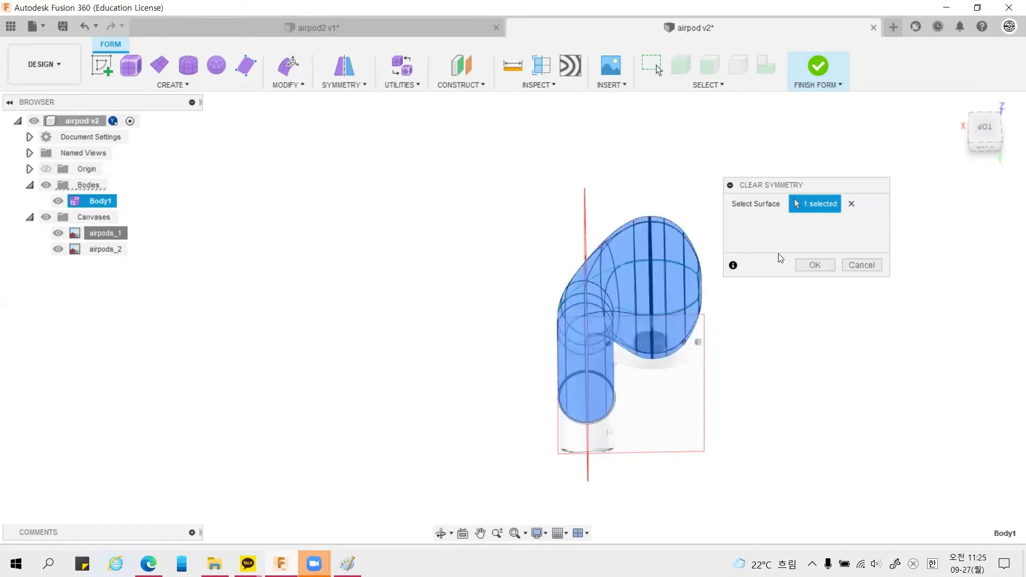
click(814, 265)
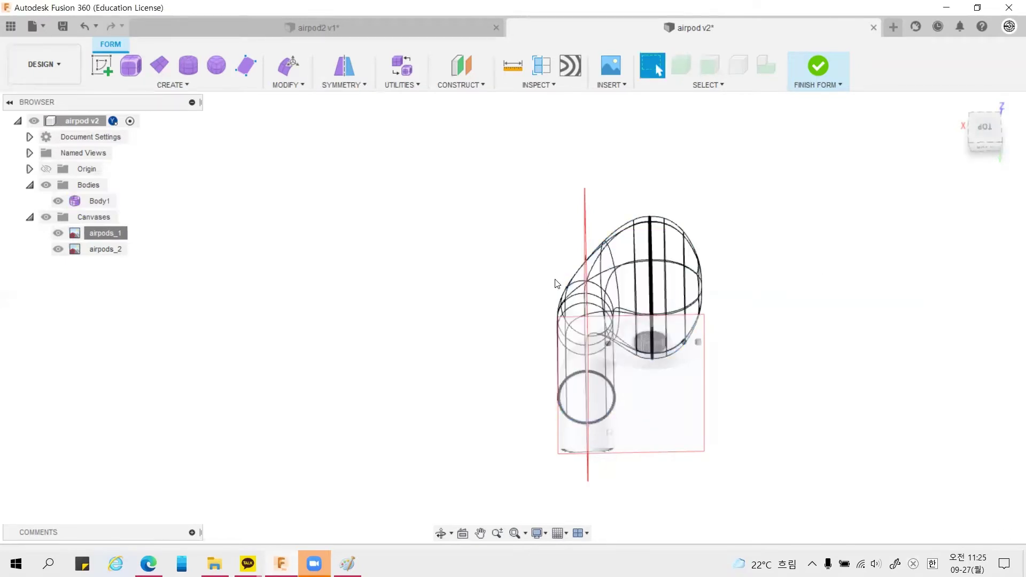
mouse_move(832, 217)
shift+middle_down()
mouse_move(728, 142)
mouse_move(741, 152)
shift+middle_up()
Step: Lower the airpods_2 canvas opacity to 62 and switch to the RIGHT view
right_click(81, 250)
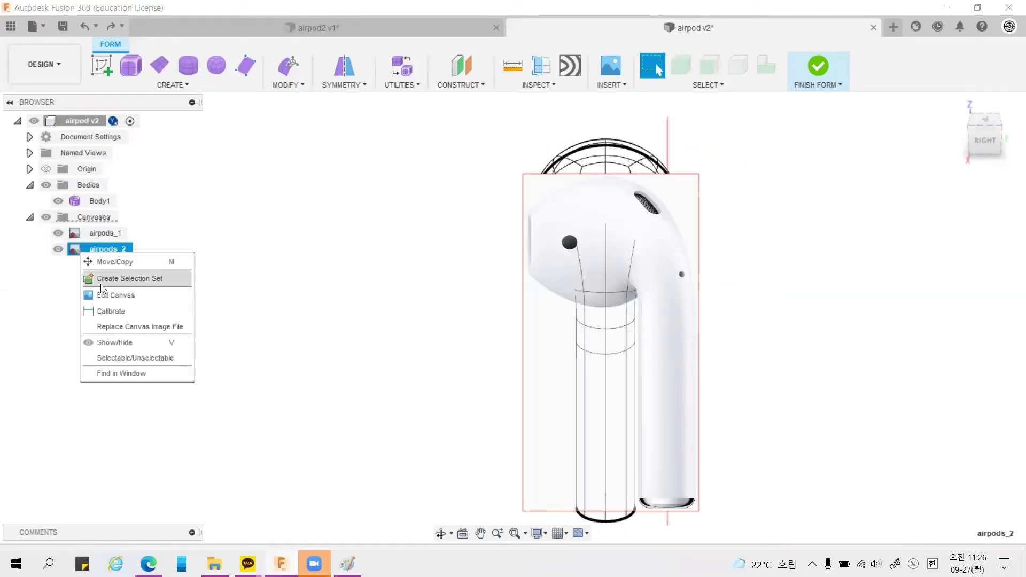
click(108, 296)
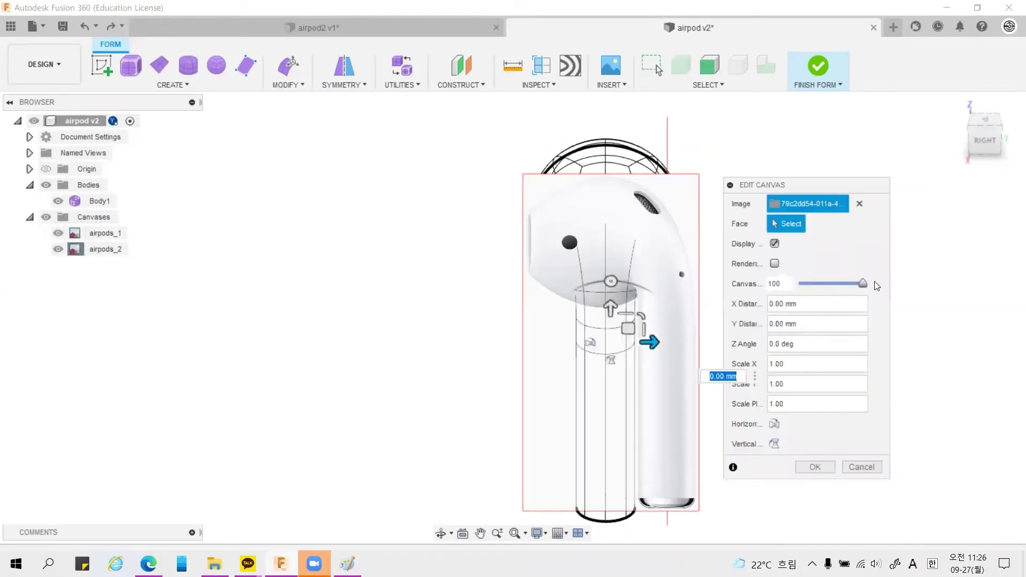
click(842, 286)
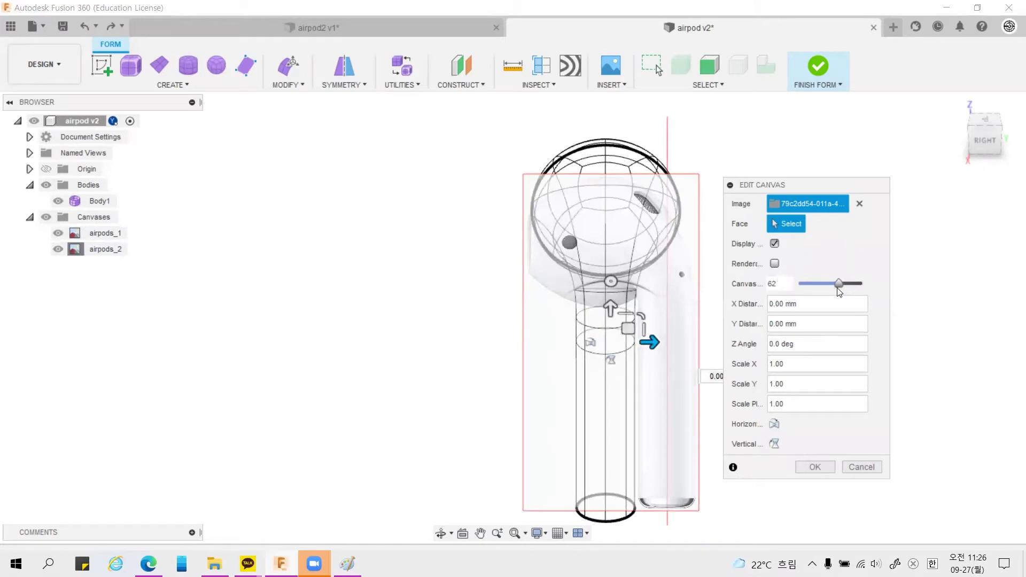
click(814, 467)
click(993, 139)
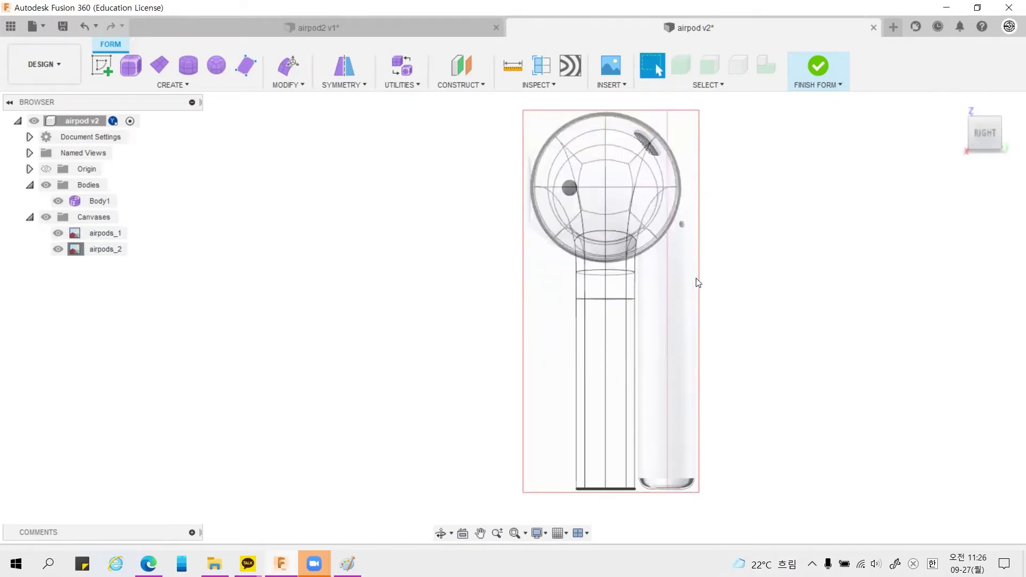
Step: Select the lower stem faces and shift the stem right toward the reference stem
drag(538, 505, 667, 267)
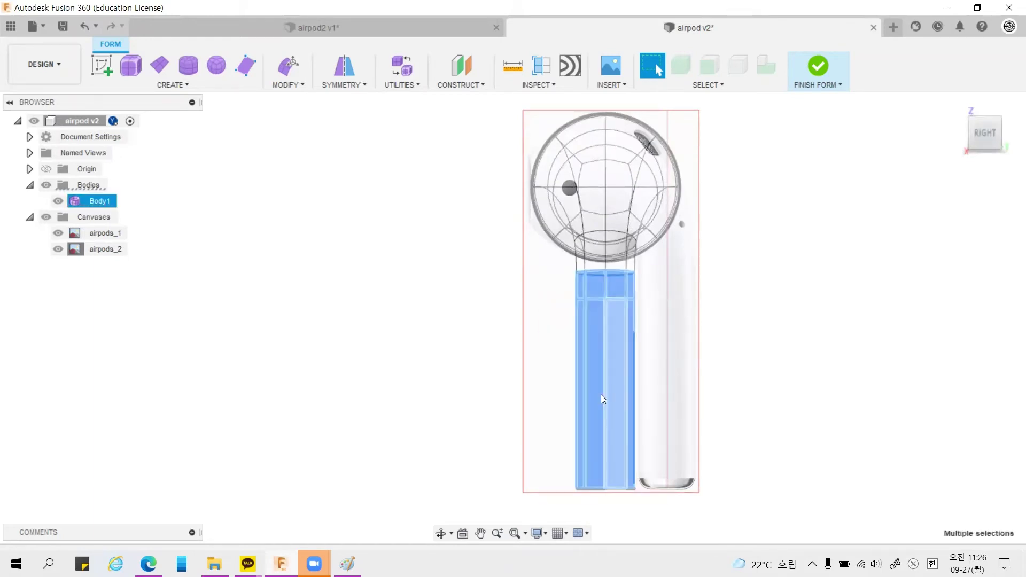
click(288, 65)
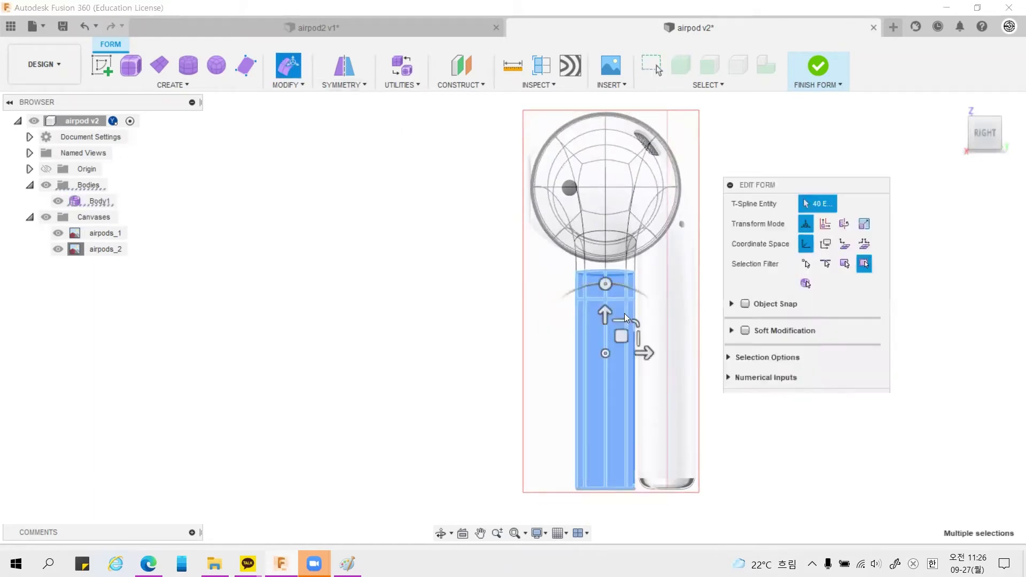
drag(643, 350, 665, 352)
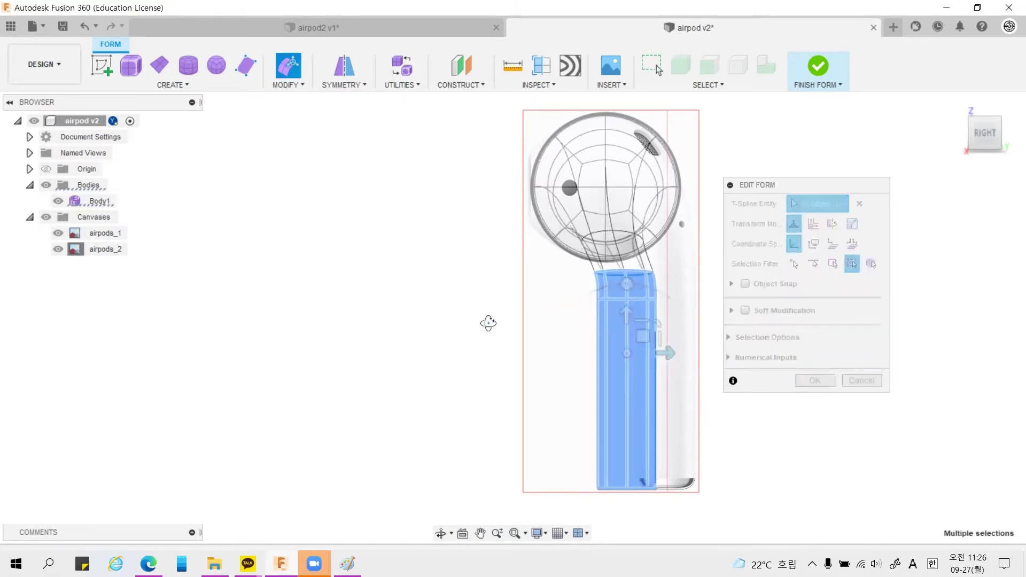
mouse_move(488, 322)
shift+middle_down()
mouse_move(547, 304)
mouse_move(563, 327)
mouse_move(582, 320)
shift+middle_up()
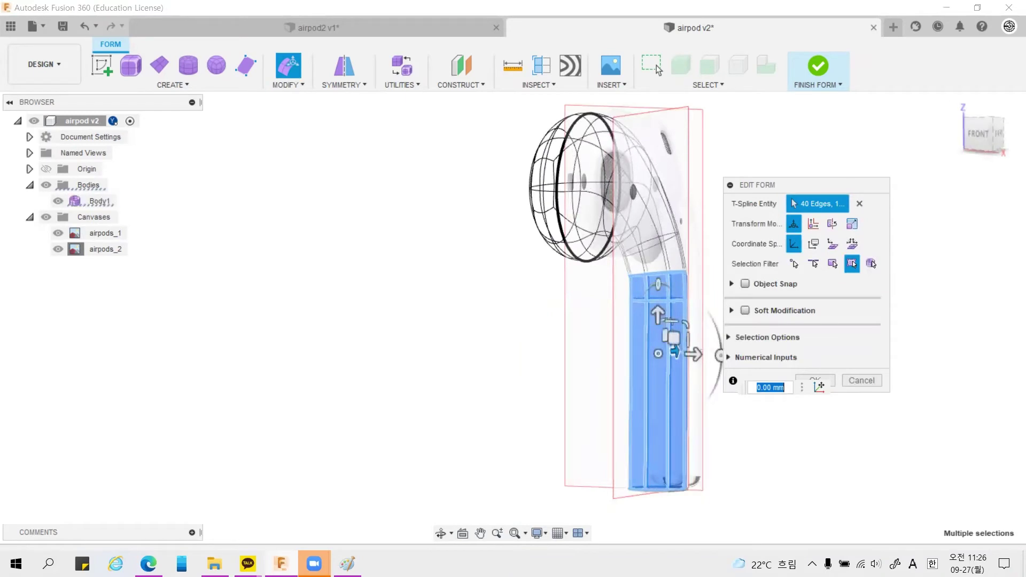
click(983, 132)
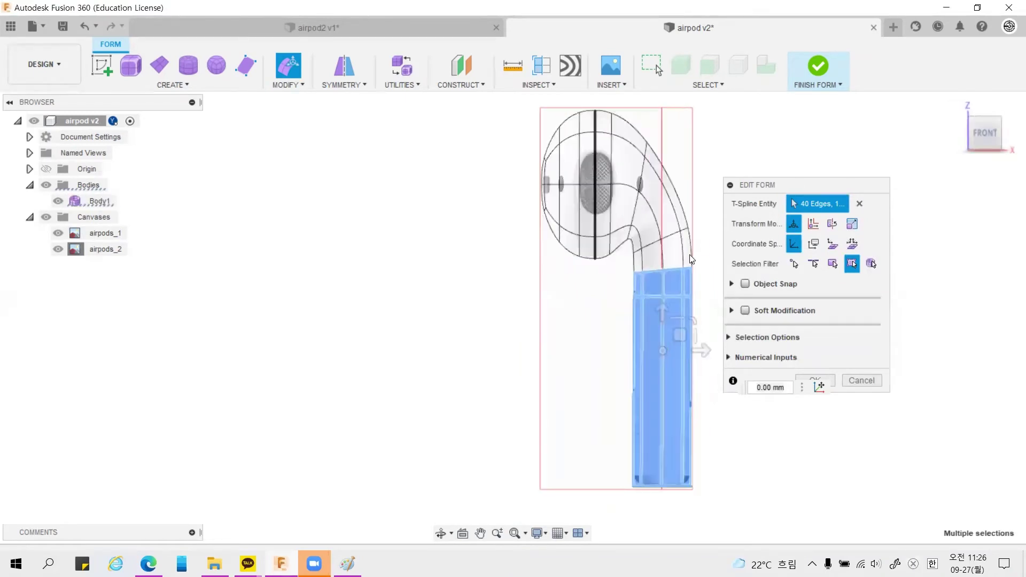
shift+double_click(635, 284)
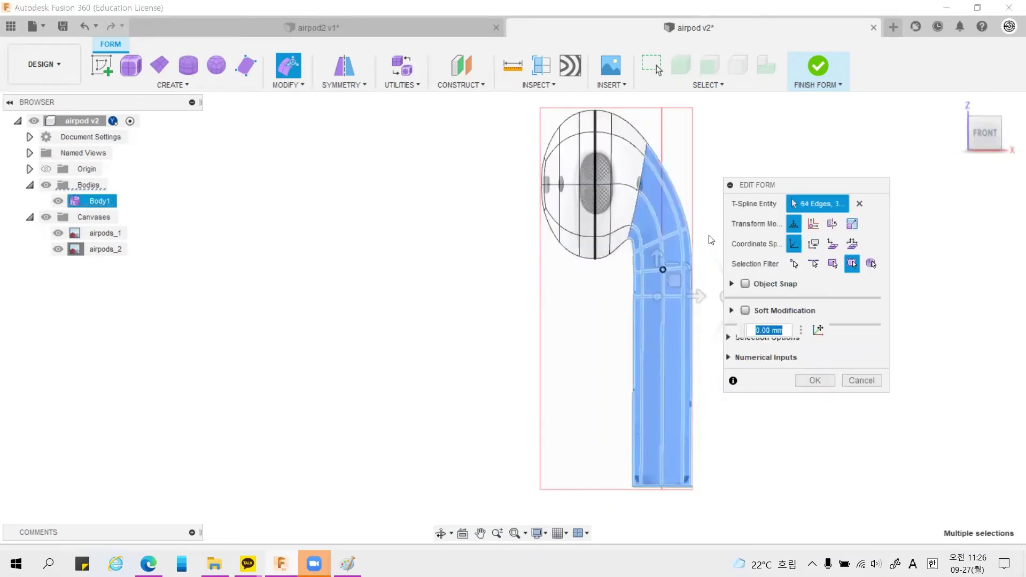
click(1002, 140)
drag(579, 295, 590, 294)
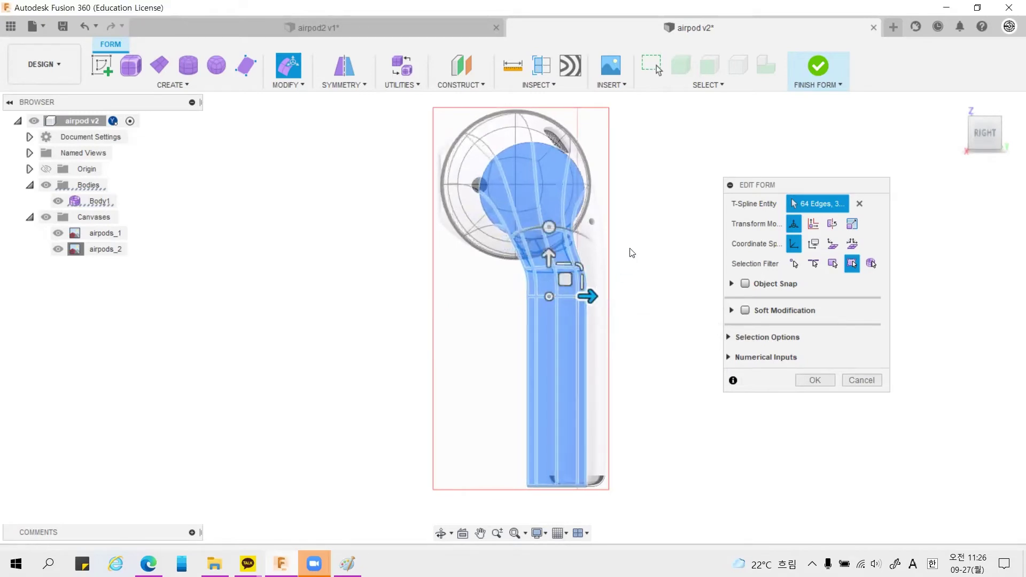
Step: Reselect the stem's top band and move it further right
click(521, 291)
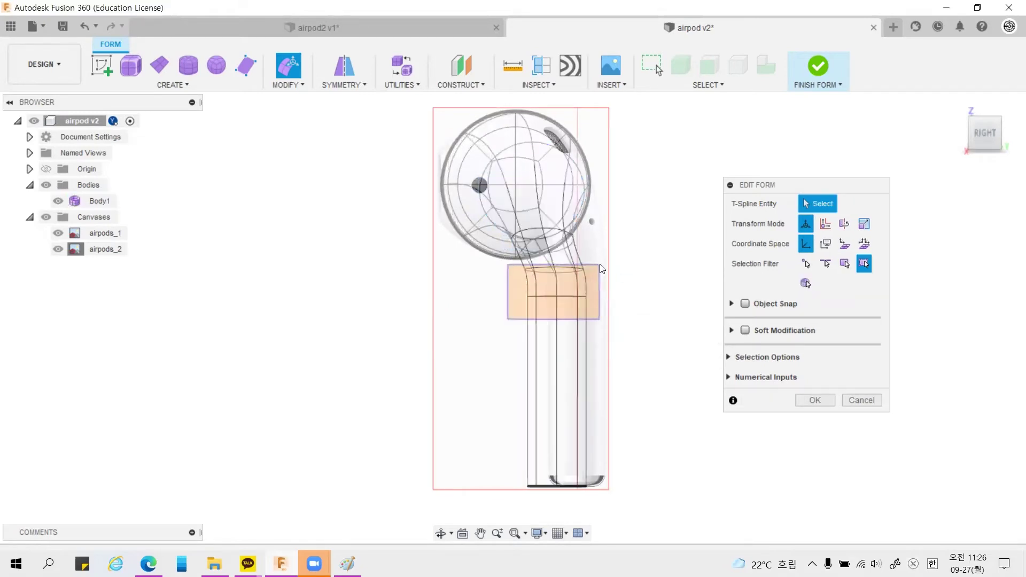
drag(506, 263, 601, 321)
drag(479, 425, 639, 521)
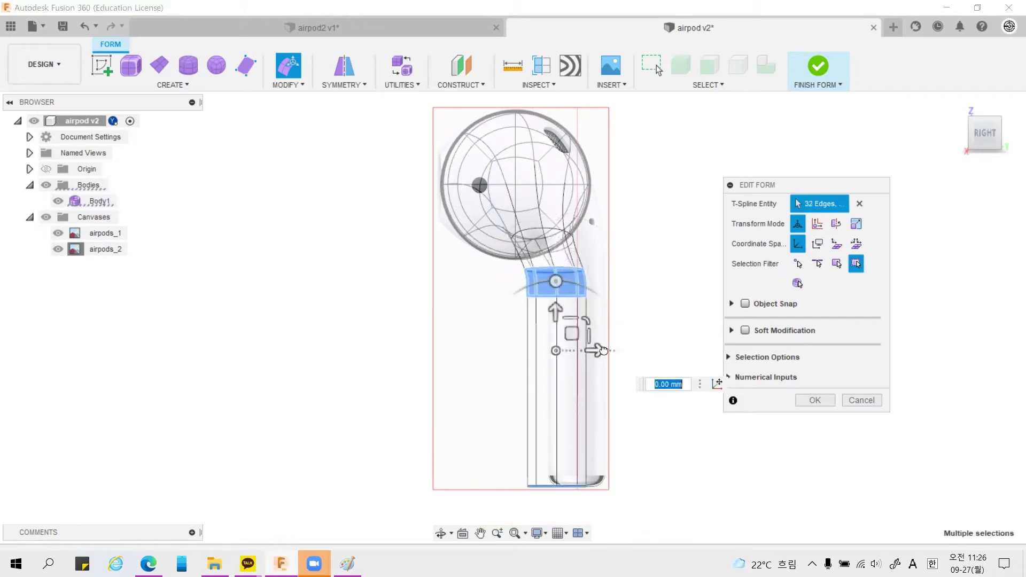
drag(594, 350, 620, 350)
scroll(547, 234, up, 2)
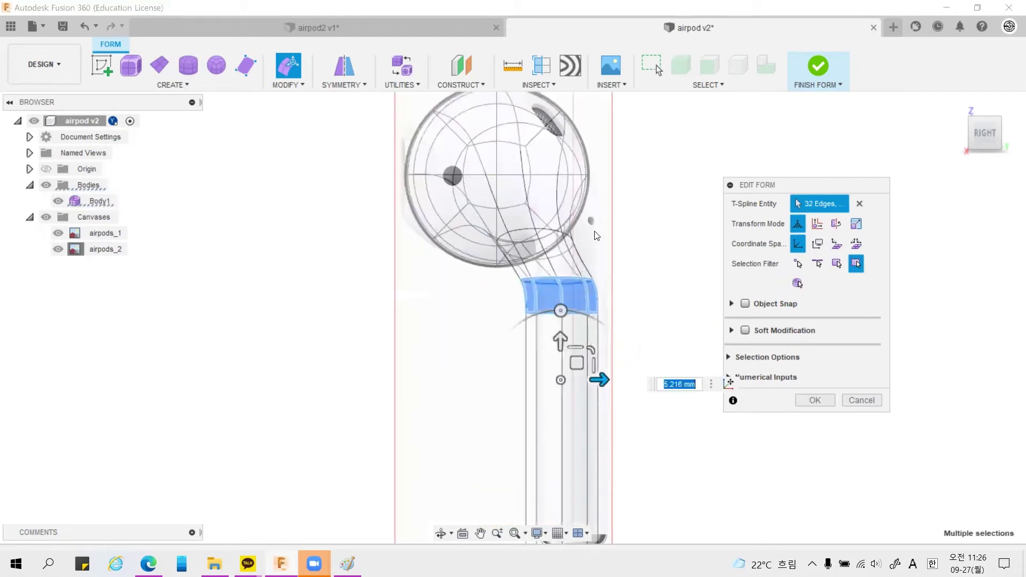
Step: Slide the sphere-base edge loop about 6.5 mm right and close the form edit
click(538, 230)
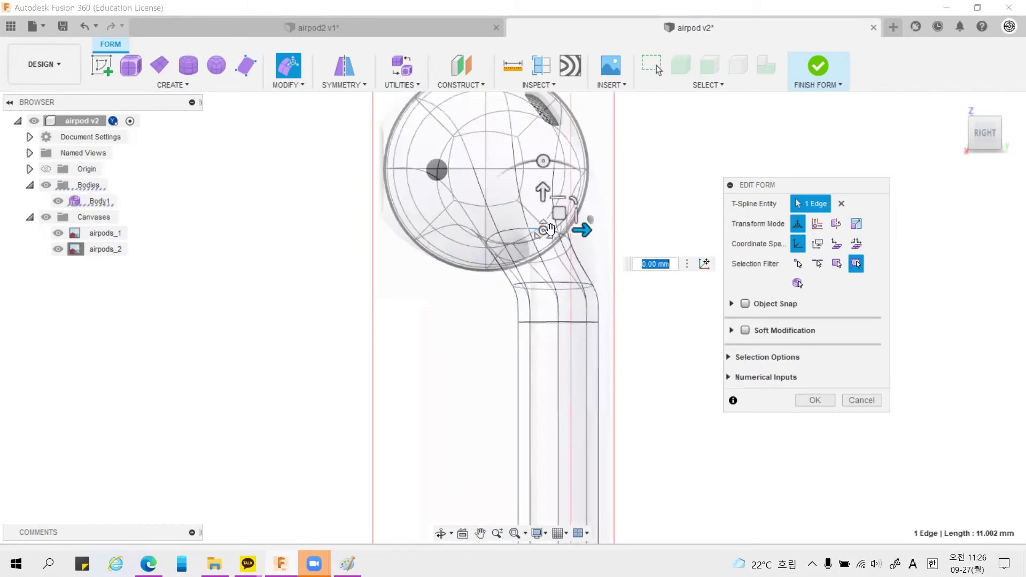
click(514, 227)
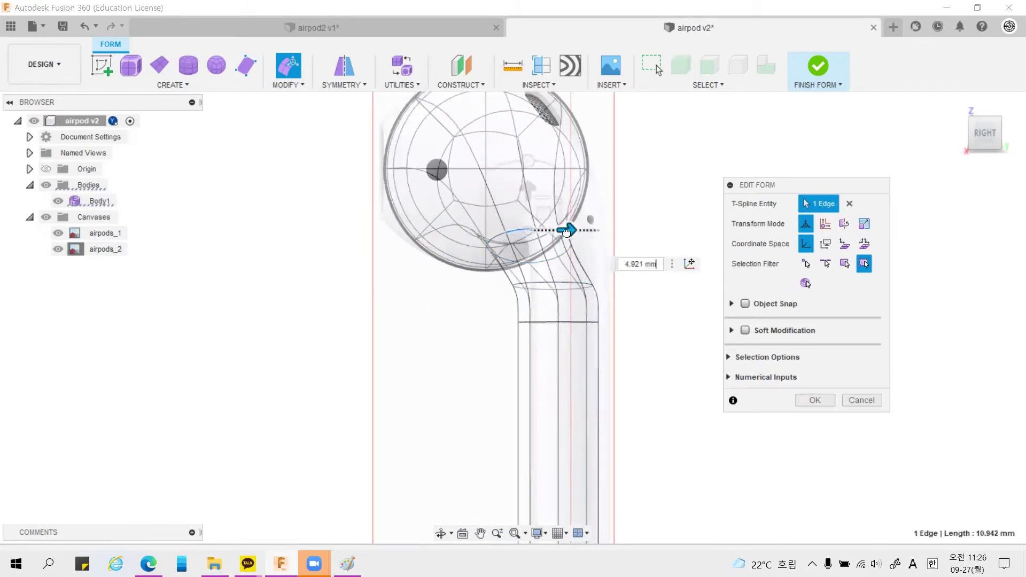
click(514, 235)
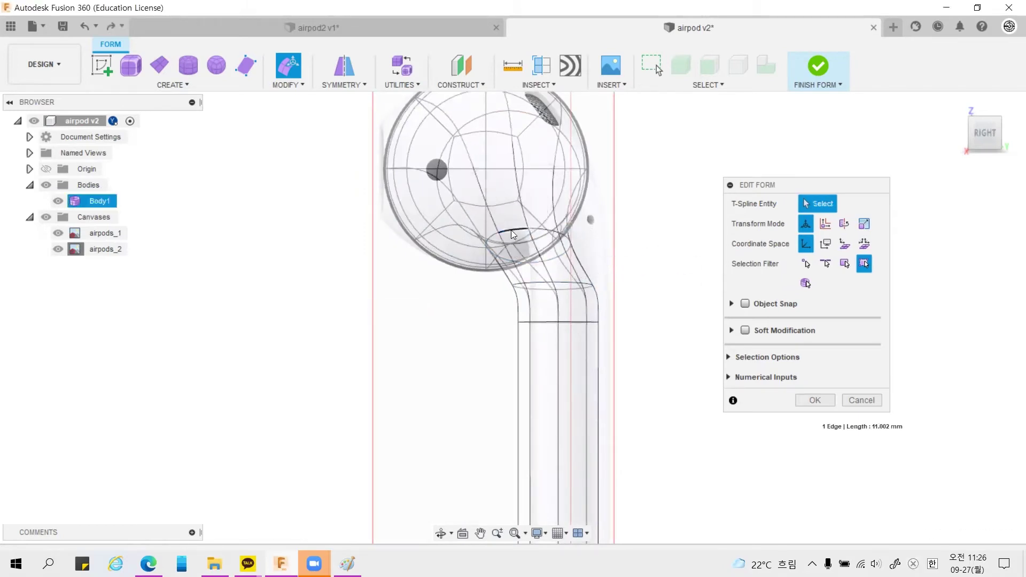
double_click(511, 230)
drag(574, 245, 590, 244)
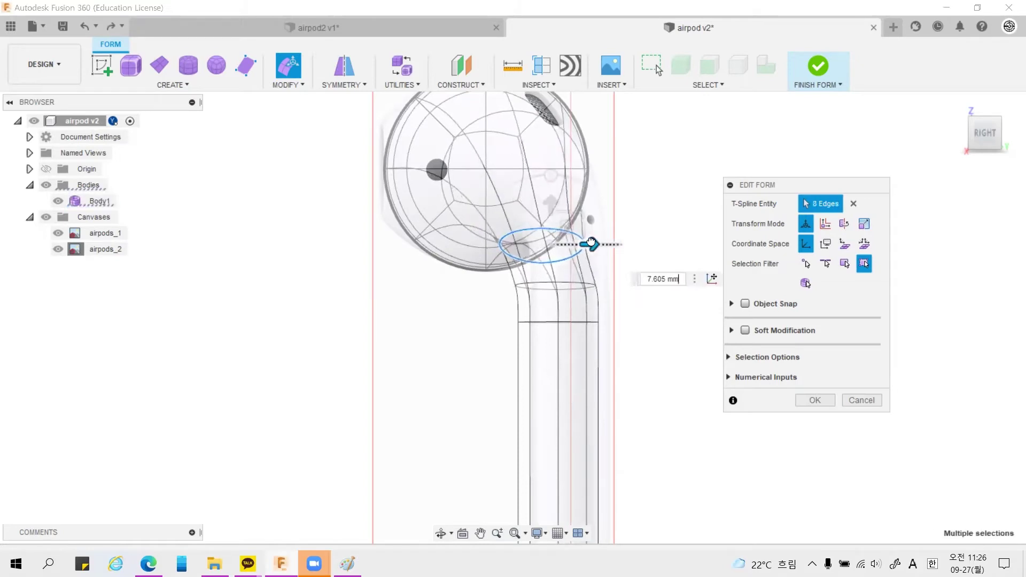
drag(589, 244, 586, 244)
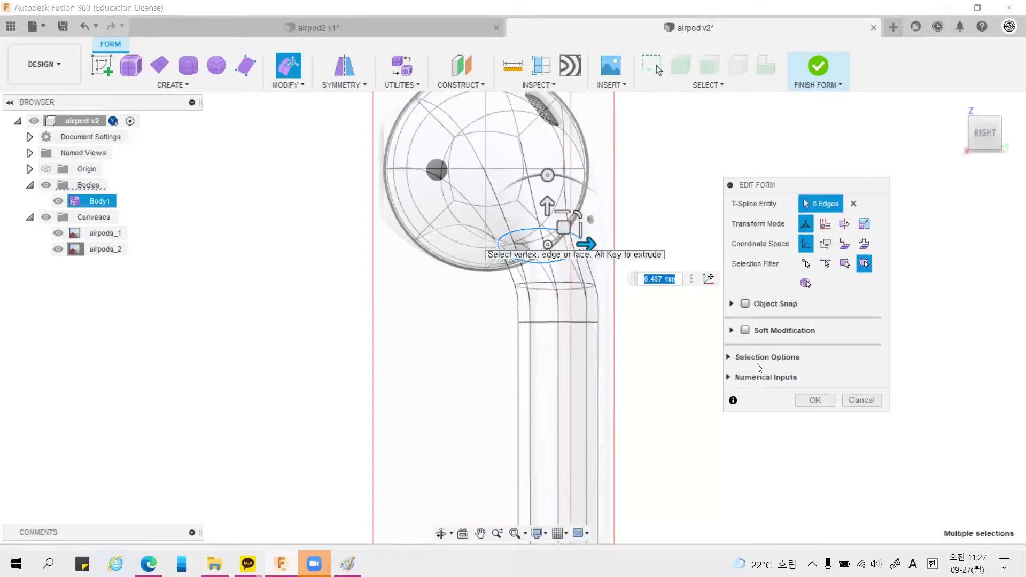
click(814, 400)
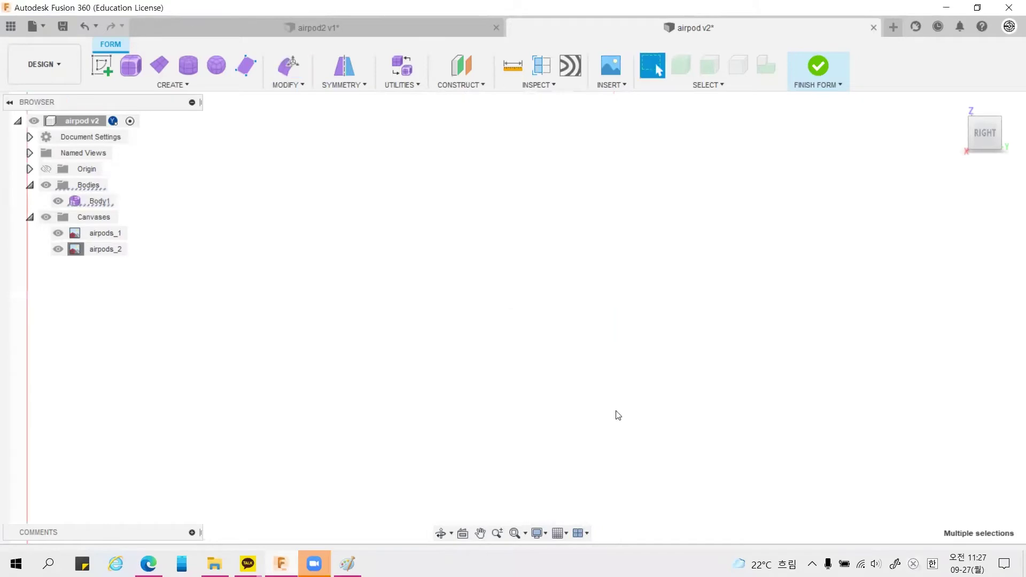
Step: Push the neck edge ring further right, to about 8.6 mm
mouse_move(534, 221)
shift+middle_down()
mouse_move(522, 270)
mouse_move(482, 279)
mouse_move(470, 166)
shift+middle_up()
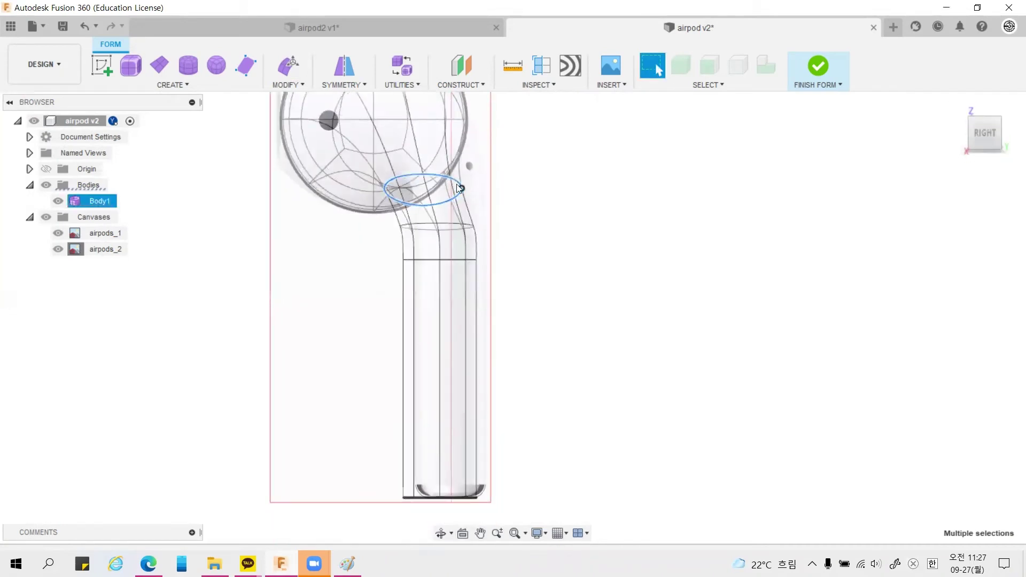
click(294, 67)
drag(459, 188, 479, 187)
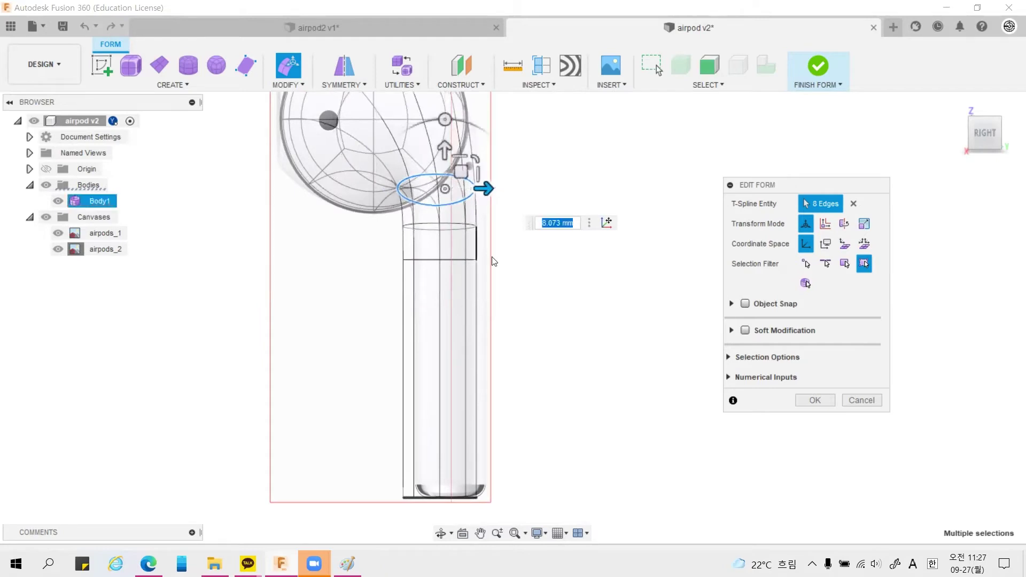
scroll(470, 259, down, 1)
scroll(406, 252, down, 1)
drag(483, 209, 486, 212)
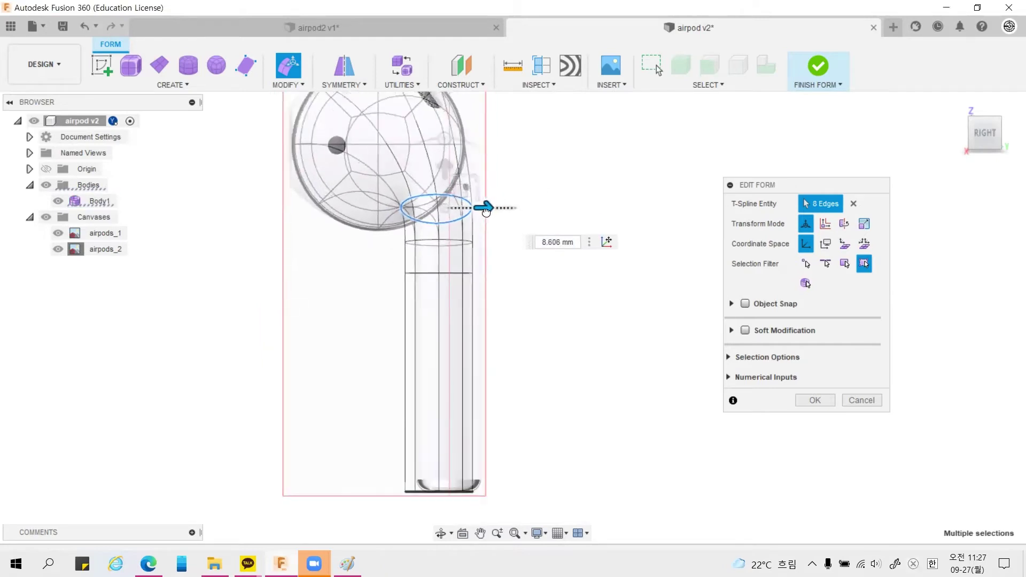
Step: From the top view, lower the edges and tilt a vertical edge loop about 3 degrees downward
mouse_move(584, 217)
shift+middle_down()
mouse_move(494, 263)
mouse_move(579, 327)
shift+middle_up()
click(992, 130)
mouse_move(320, 142)
mouse_down()
mouse_move(443, 332)
mouse_move(393, 332)
mouse_up()
double_click(462, 299)
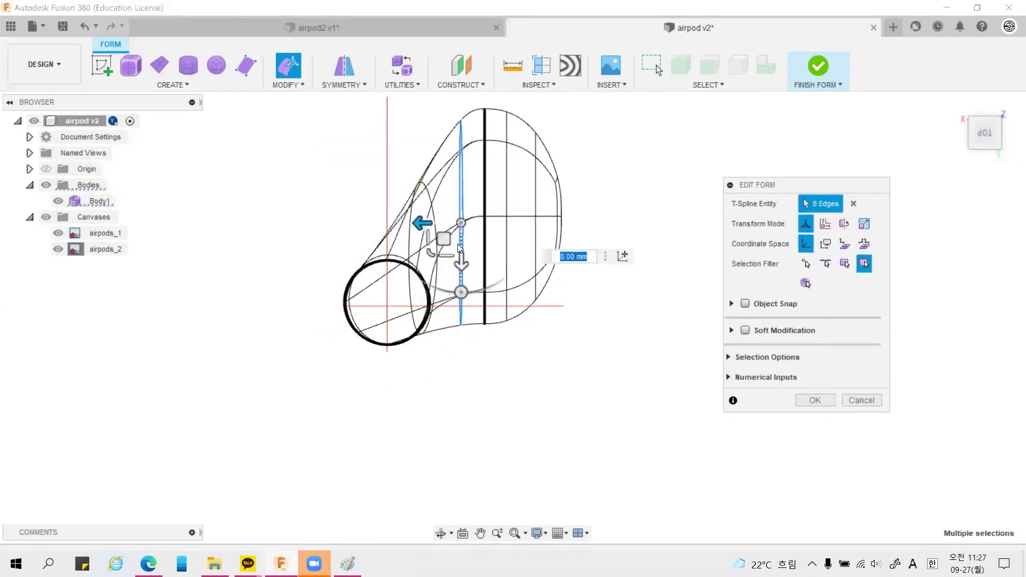
drag(464, 291, 433, 284)
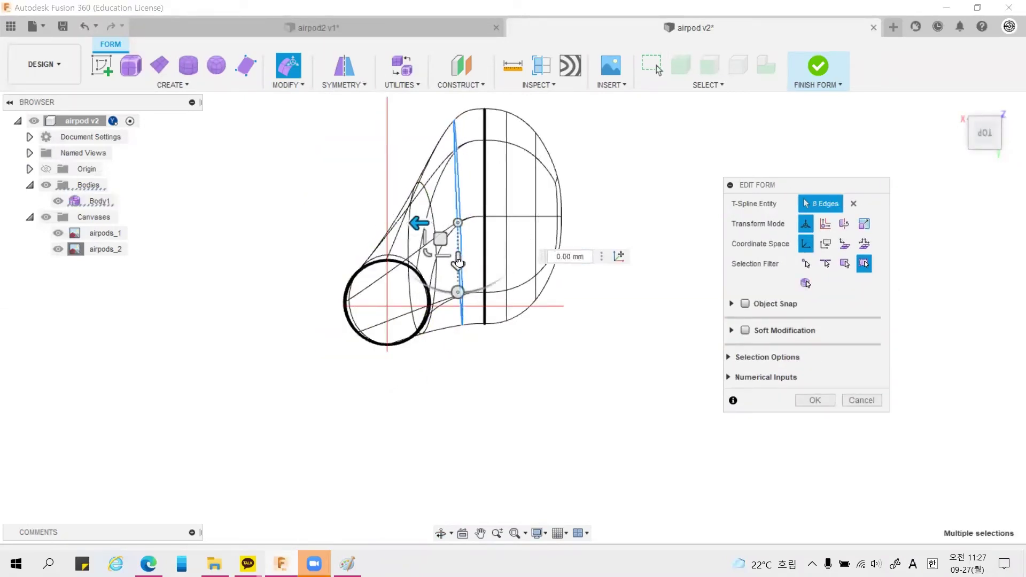
drag(458, 251, 458, 259)
Step: Move the left vertical edge loop down about 1 mm and hide the reference canvases
mouse_move(475, 104)
mouse_down()
mouse_move(502, 352)
mouse_move(490, 338)
mouse_up()
click(425, 126)
drag(428, 101, 499, 342)
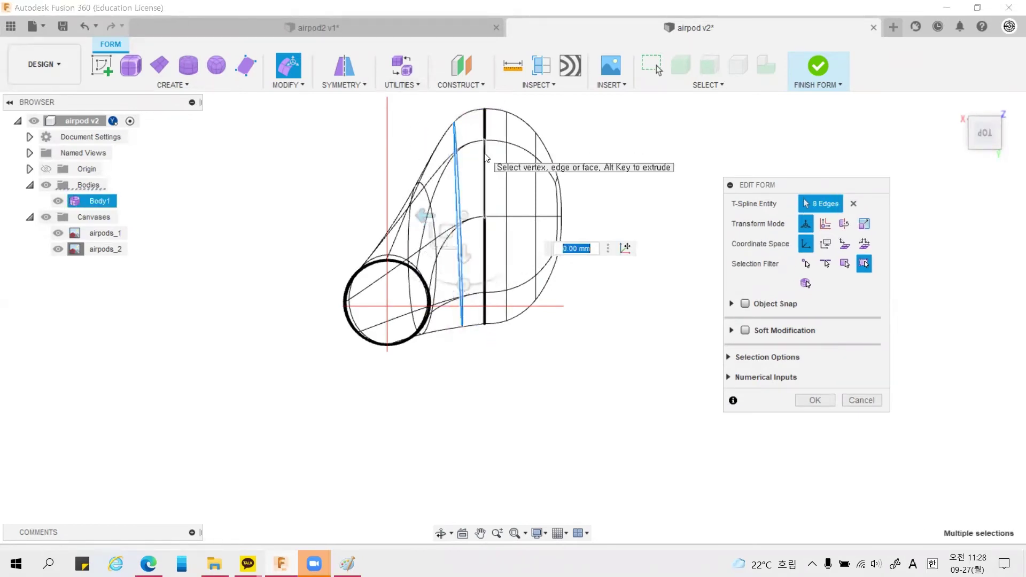
click(484, 355)
double_click(452, 120)
drag(458, 256, 459, 267)
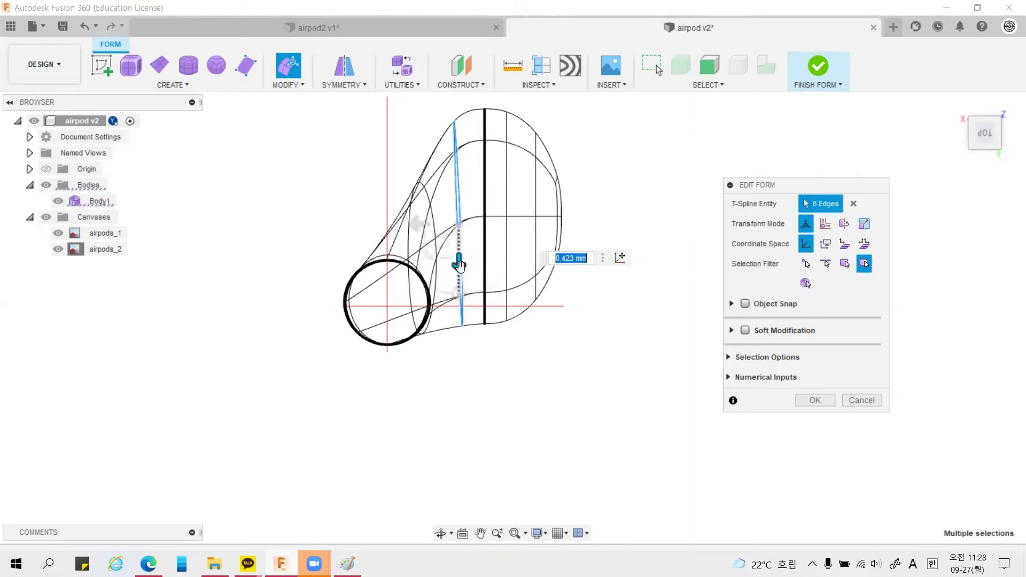
click(455, 376)
click(807, 400)
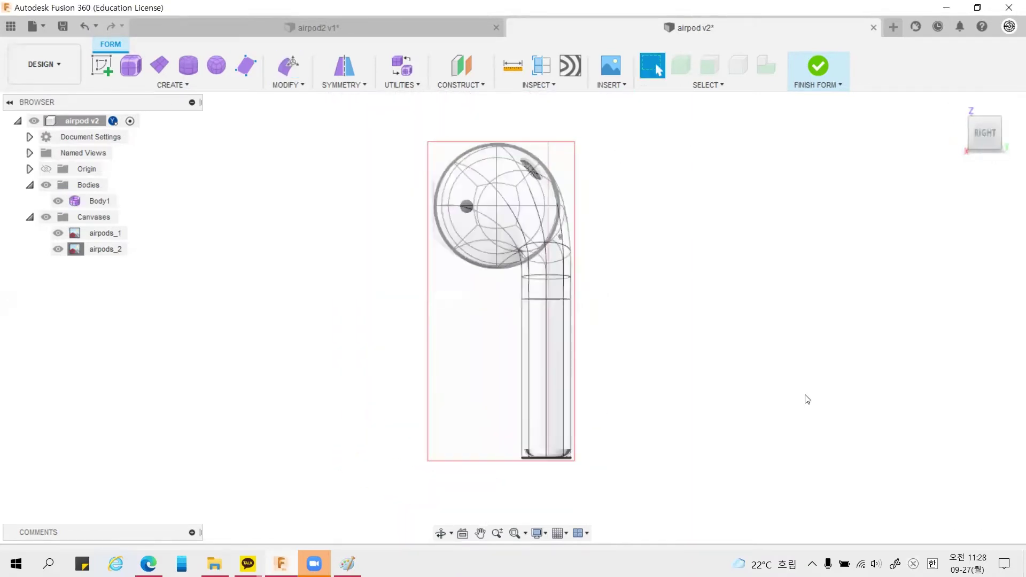
click(46, 217)
shift+middle_drag(480, 267, 577, 280)
Step: From the top view, rotate two vertical edge loops about 2.6 degrees
click(986, 130)
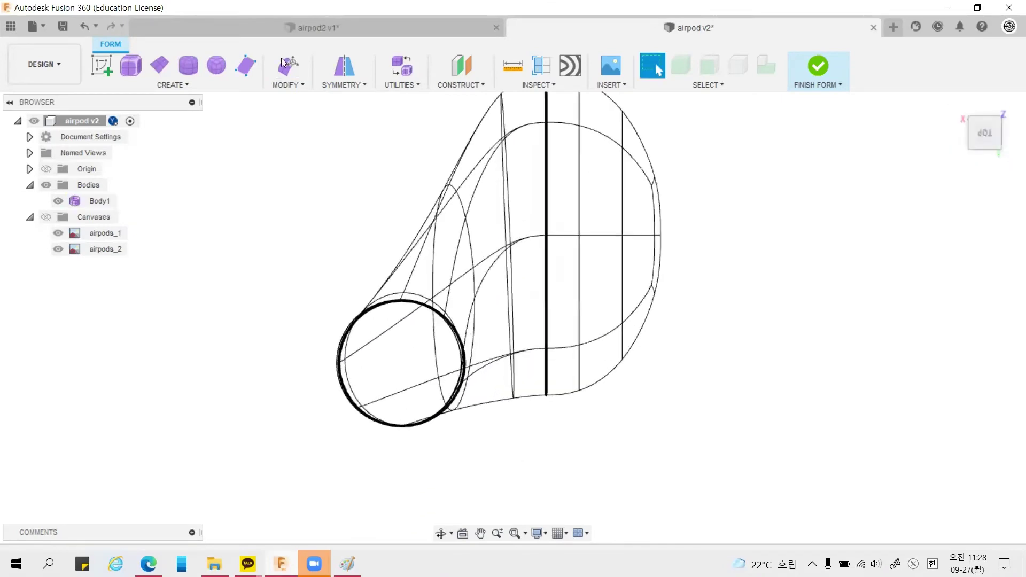
click(286, 85)
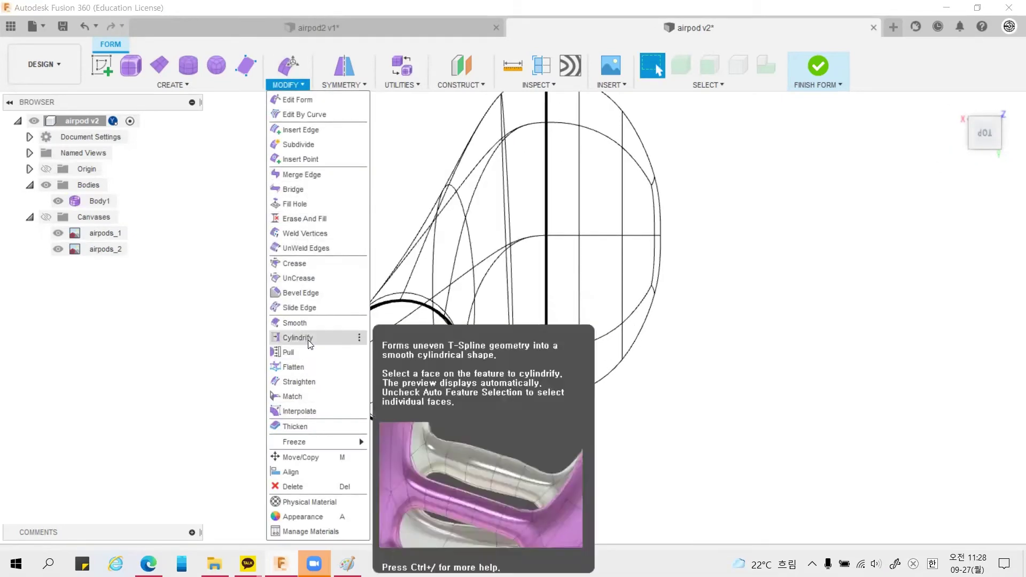
click(305, 248)
key(Escape)
scroll(614, 444, up, 5)
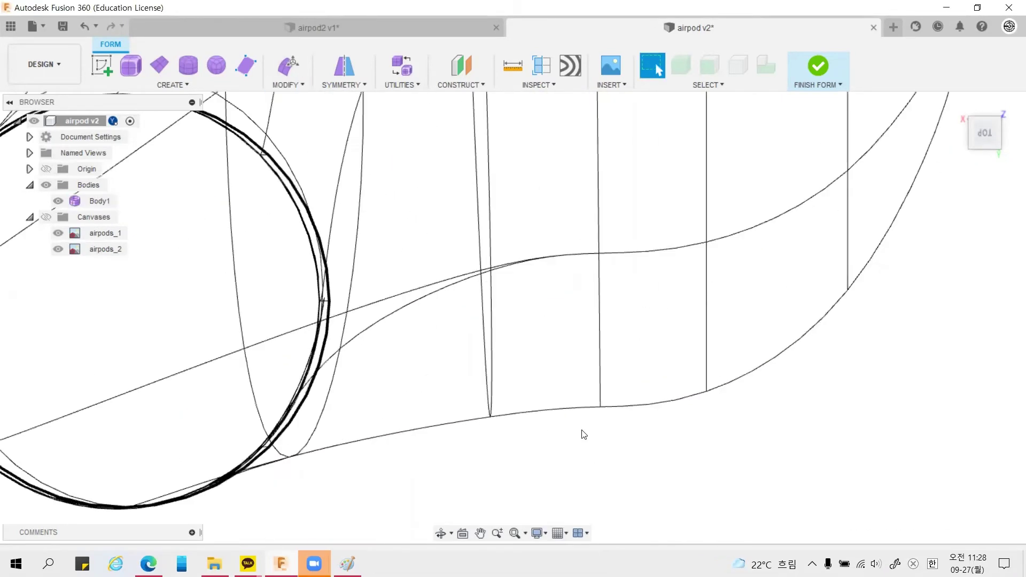
scroll(566, 411, down, 5)
drag(539, 115, 593, 436)
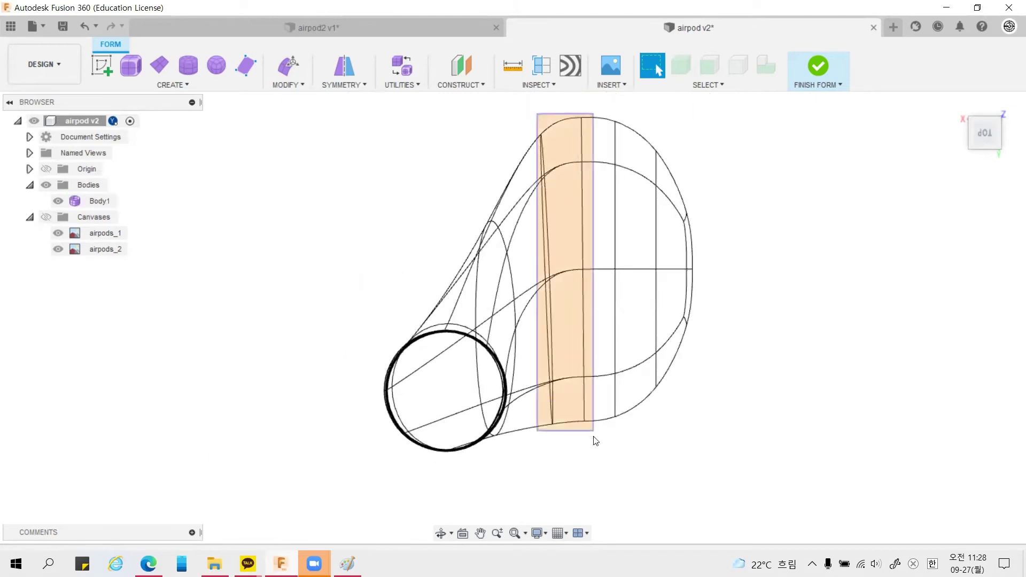
click(287, 69)
double_click(546, 214)
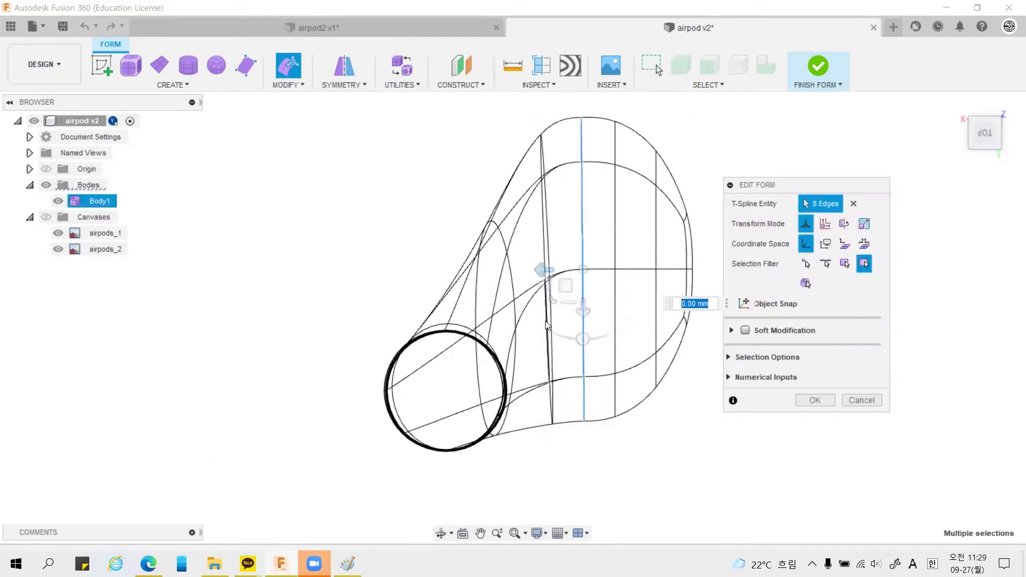
shift+double_click(546, 320)
drag(565, 343, 564, 319)
key(Return)
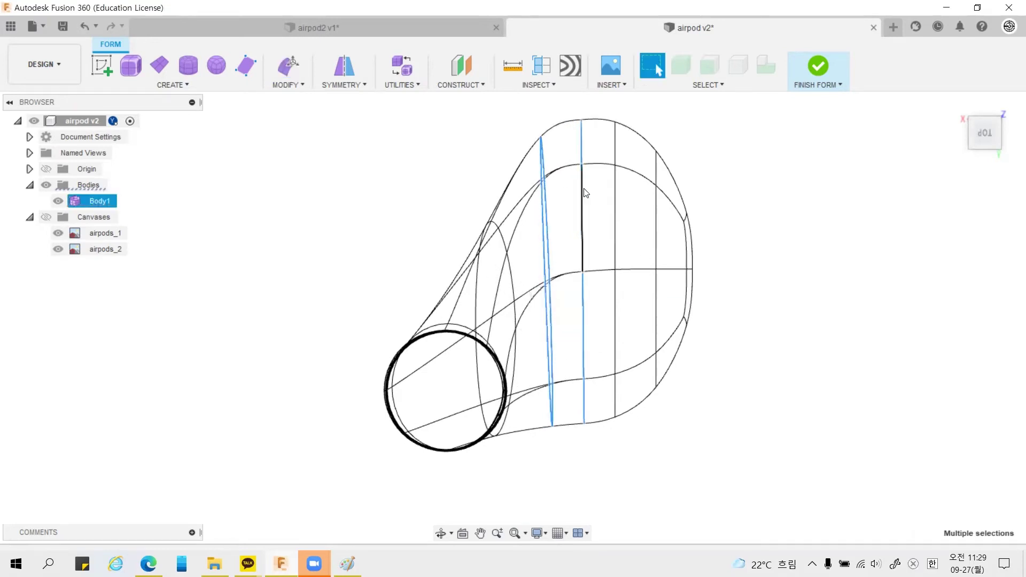
Step: Nudge the two edge loops slightly upward and return to the top view
click(289, 72)
drag(584, 270, 584, 265)
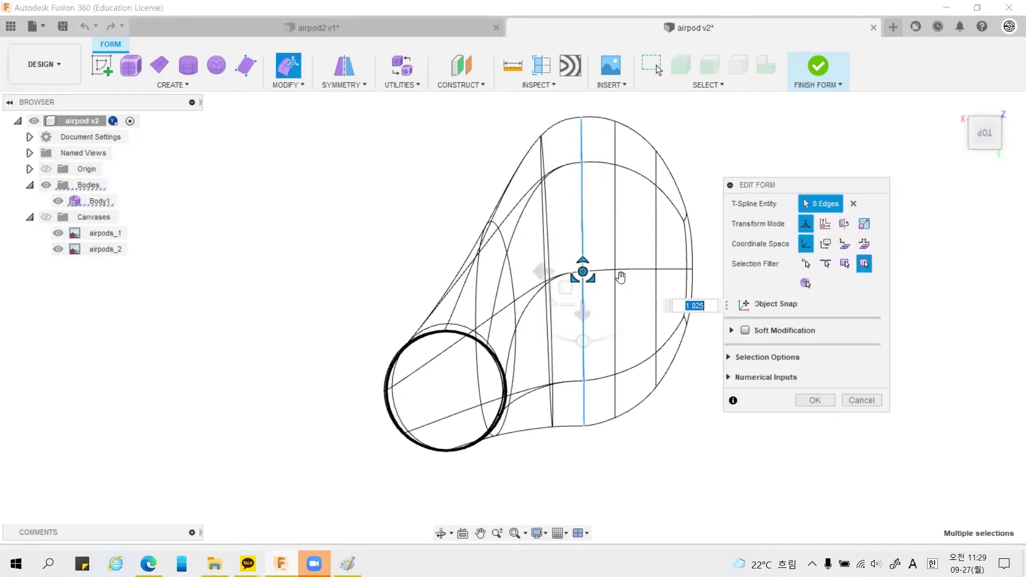
click(813, 400)
drag(780, 272, 433, 366)
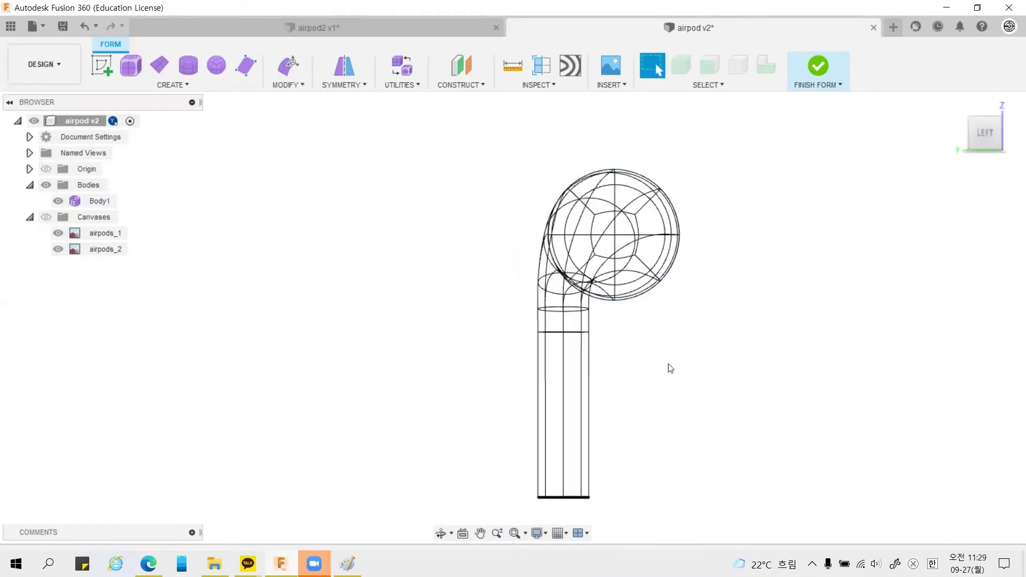
click(983, 123)
scroll(593, 464, up, 5)
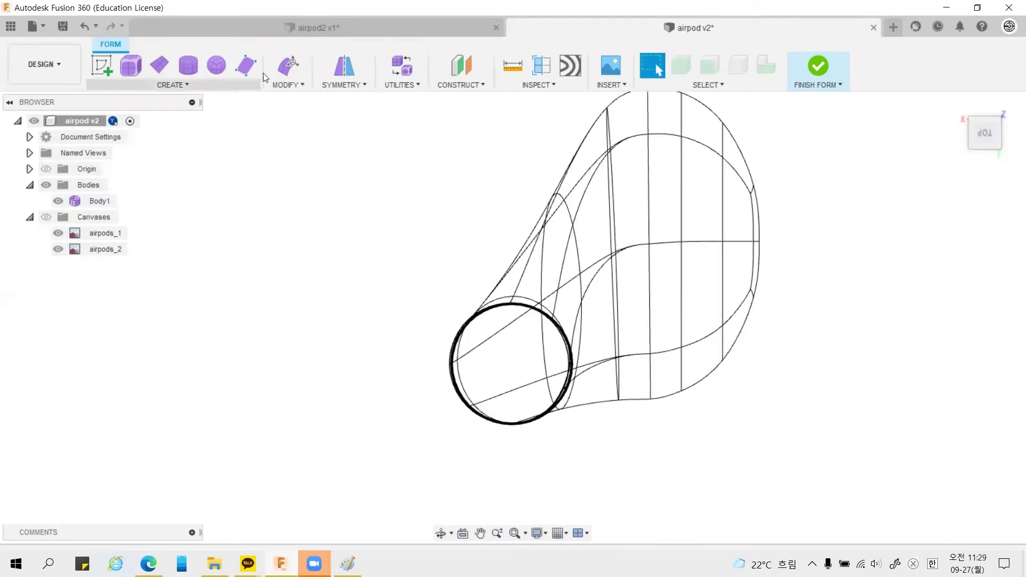
Step: Crease the earbud's right-side face so its edges turn sharp
click(286, 84)
click(294, 264)
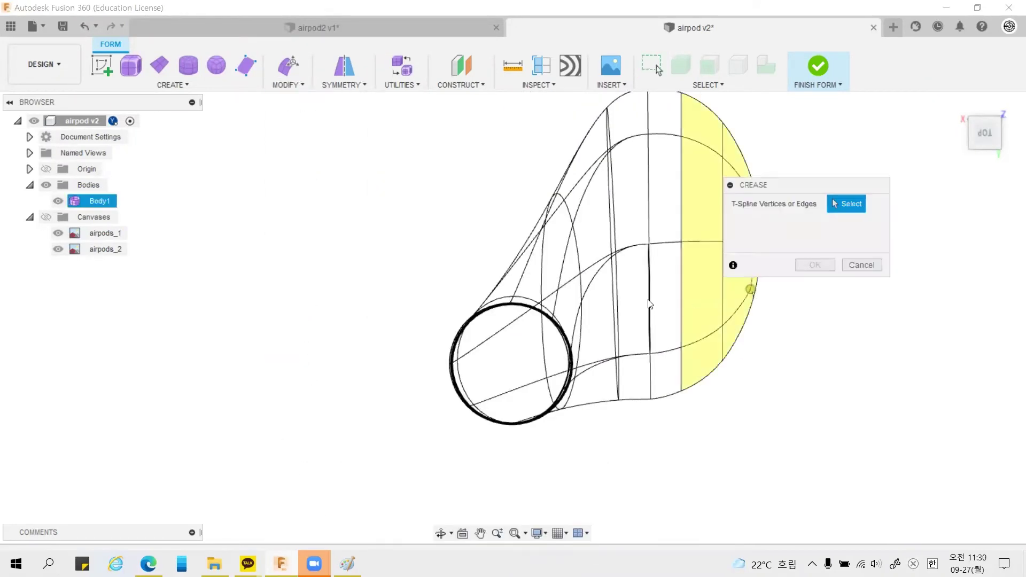
click(861, 265)
key(Return)
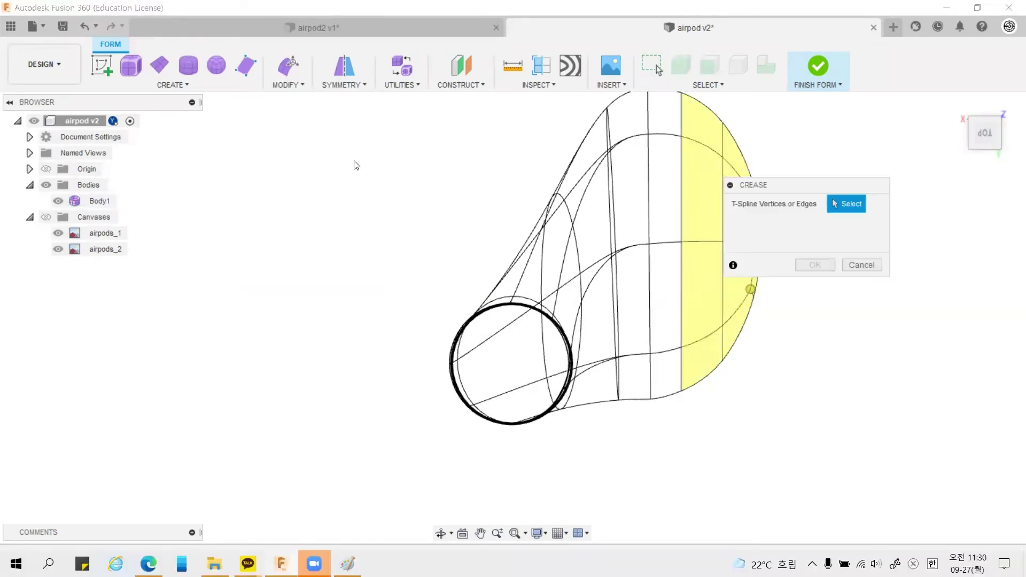
click(700, 225)
click(814, 265)
shift+middle_drag(775, 378, 911, 141)
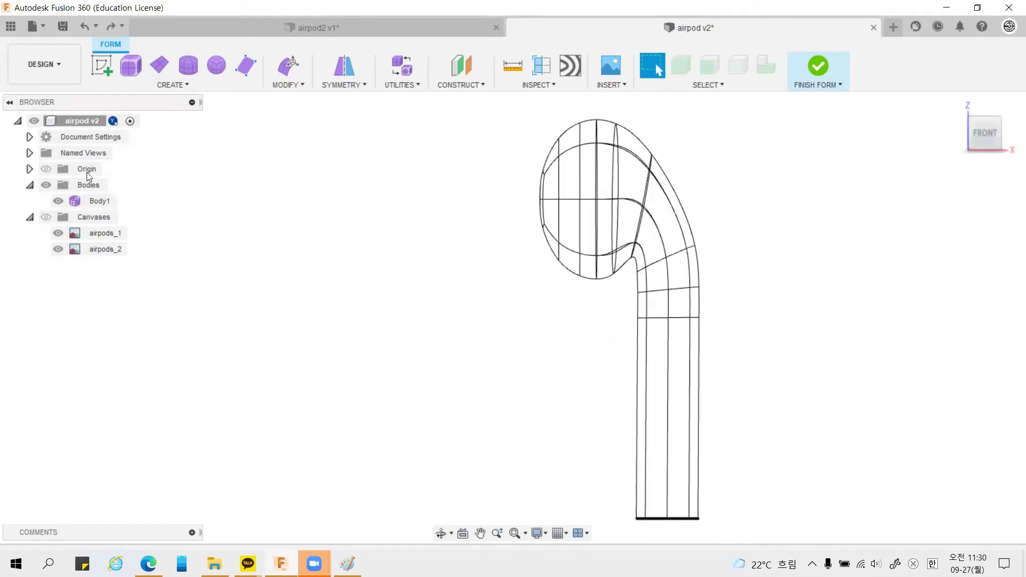
Step: Show the reference image and move the speaker-grille vertical edge loop about 1 mm to match it
click(46, 217)
scroll(678, 147, up, 3)
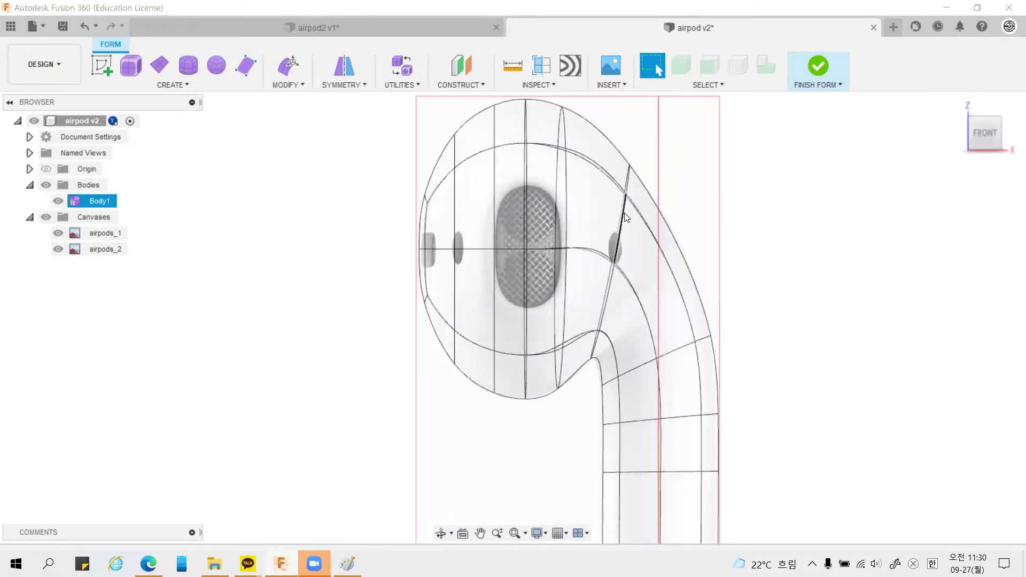
click(278, 68)
click(692, 346)
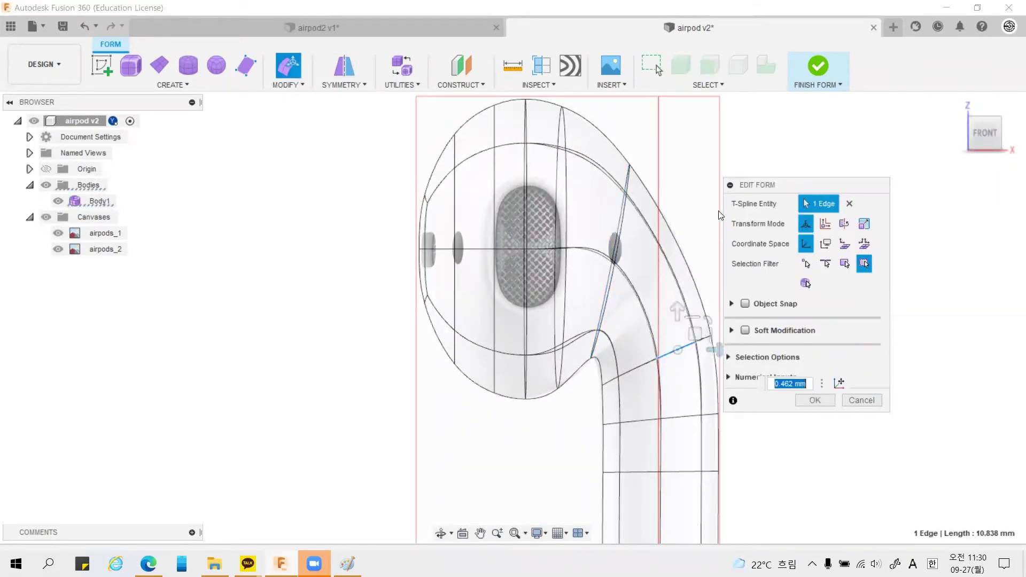
click(561, 160)
double_click(561, 210)
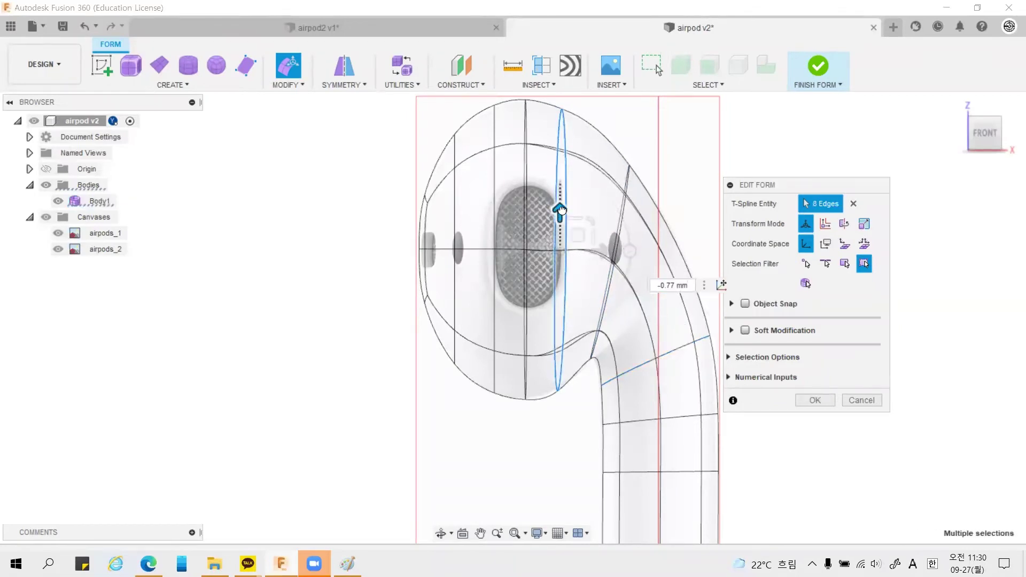
drag(561, 210, 560, 247)
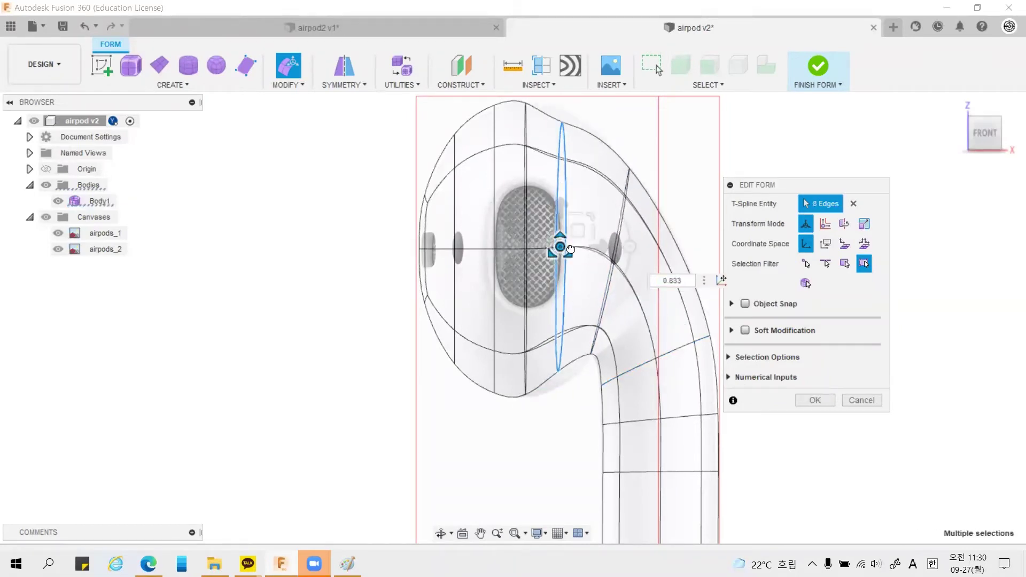
click(811, 401)
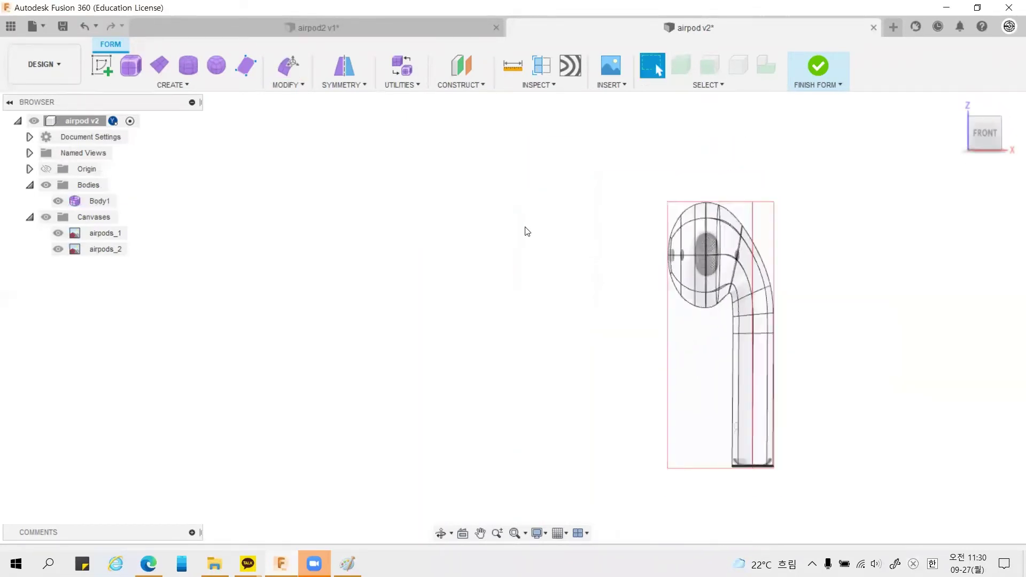
shift+middle_drag(527, 231, 893, 303)
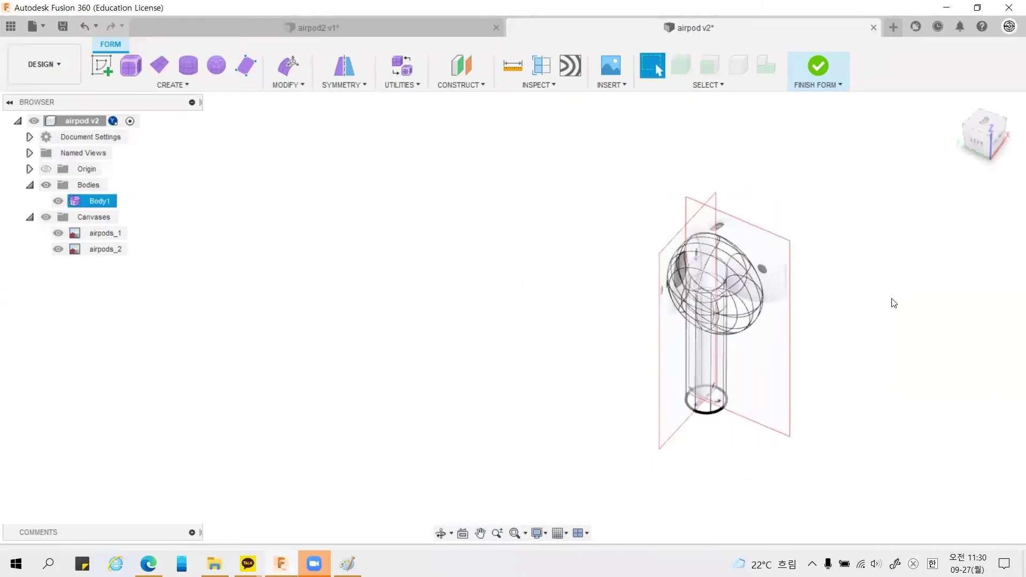
scroll(730, 261, up, 2)
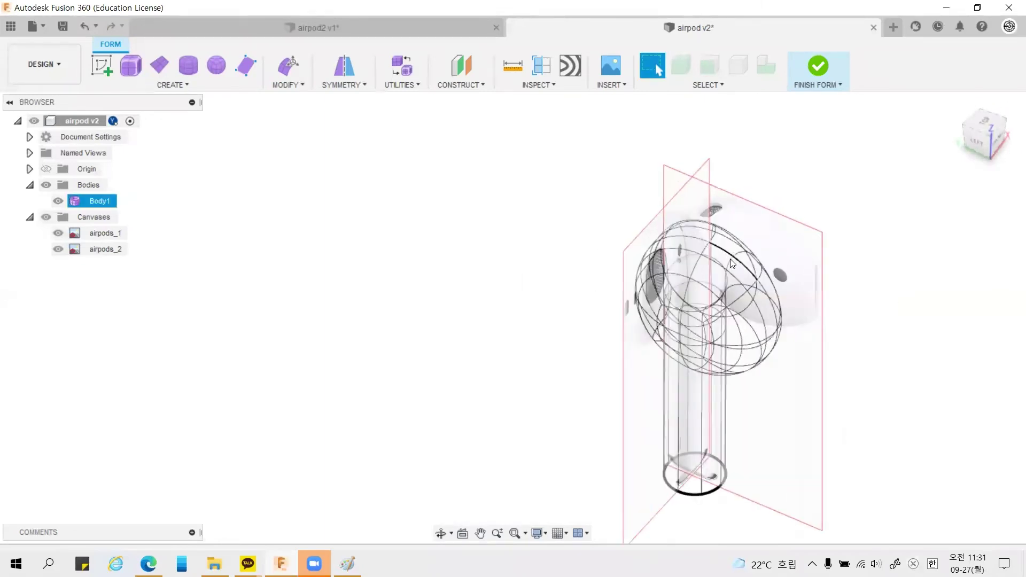
Step: Hide both reference canvases and set the visual style to Shaded, orbiting to inspect the earbud
click(57, 249)
click(46, 217)
shift+middle_drag(534, 211, 424, 236)
click(537, 533)
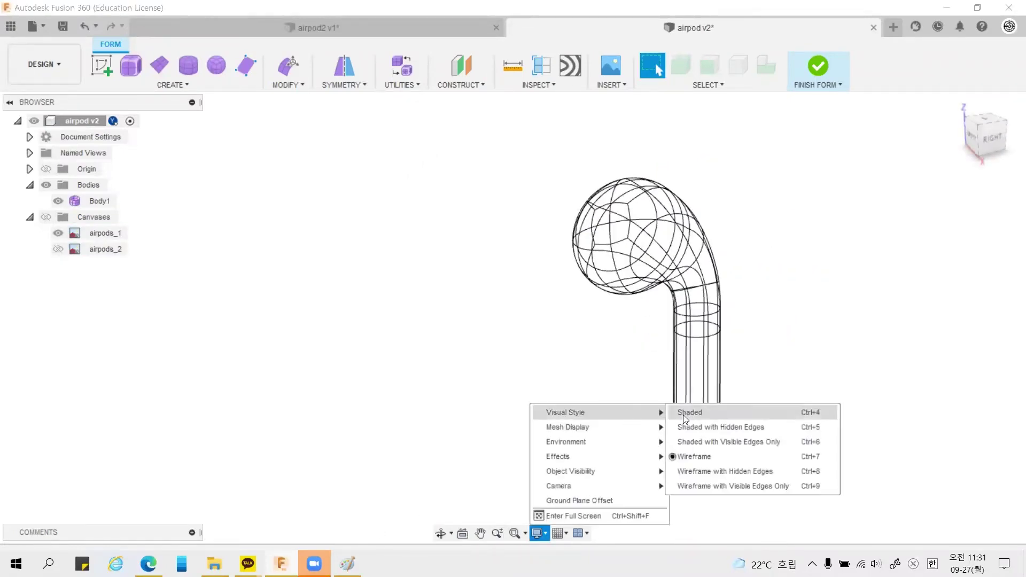
click(689, 442)
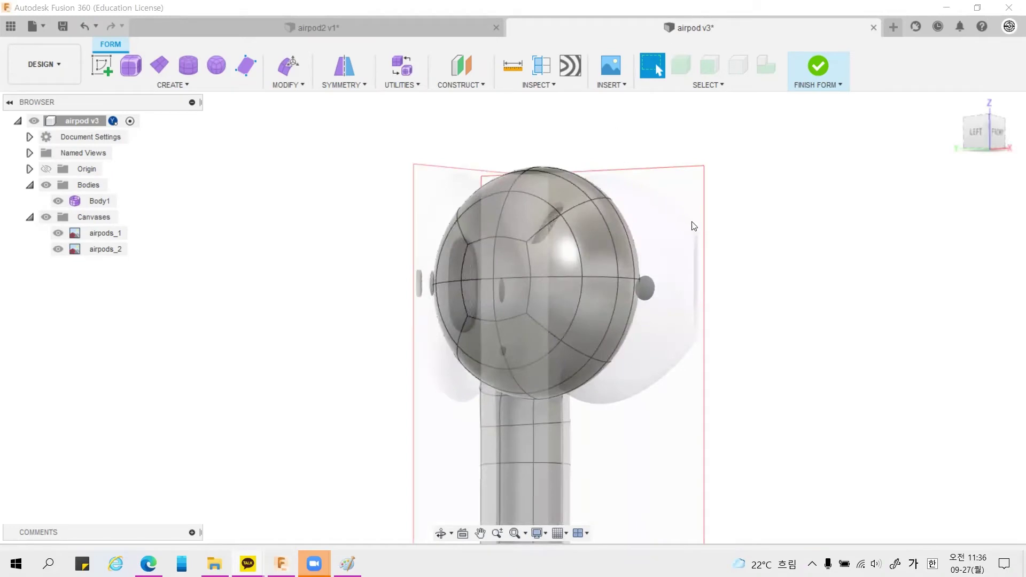
mouse_move(693, 225)
shift+middle_down()
mouse_move(662, 298)
mouse_move(682, 309)
mouse_move(732, 212)
mouse_move(680, 191)
shift+middle_up()
mouse_move(697, 227)
shift+middle_down()
mouse_move(552, 201)
mouse_move(543, 222)
mouse_move(682, 228)
shift+middle_up()
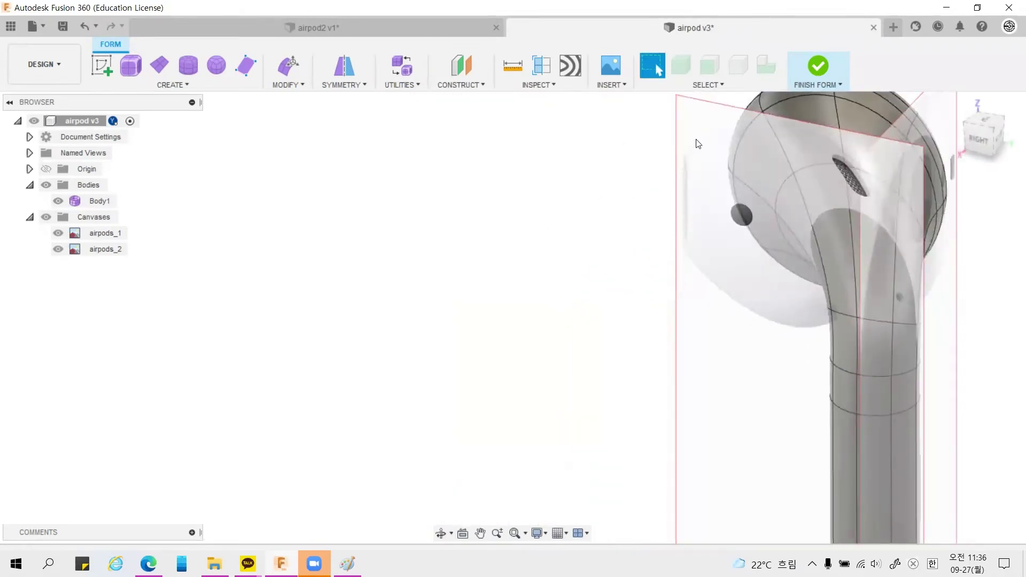
mouse_move(579, 215)
shift+middle_down()
mouse_move(641, 266)
mouse_move(690, 203)
shift+middle_up()
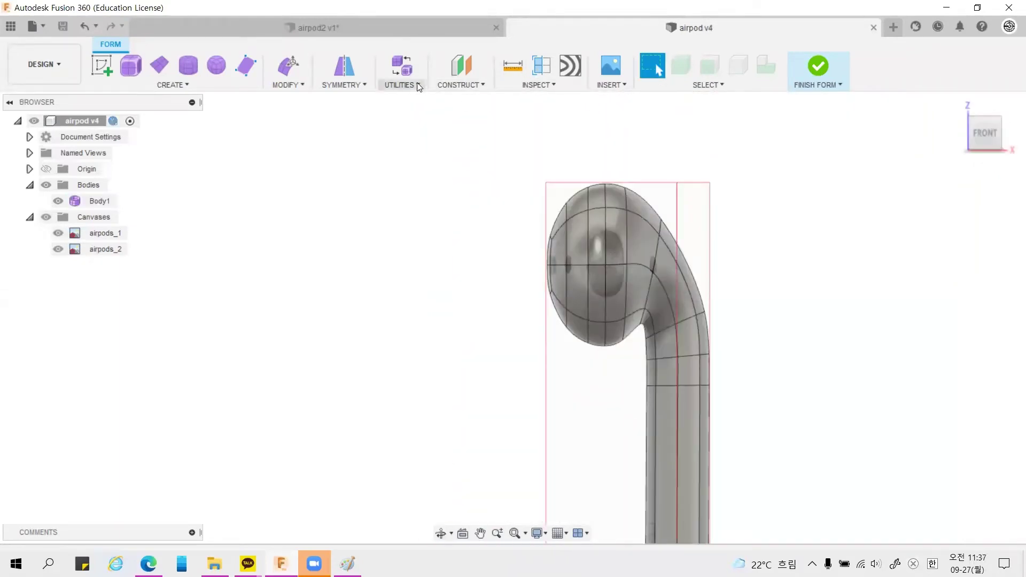
Step: Set the T-spline body's Display Mode to Box Display and view the cage from the top
click(418, 87)
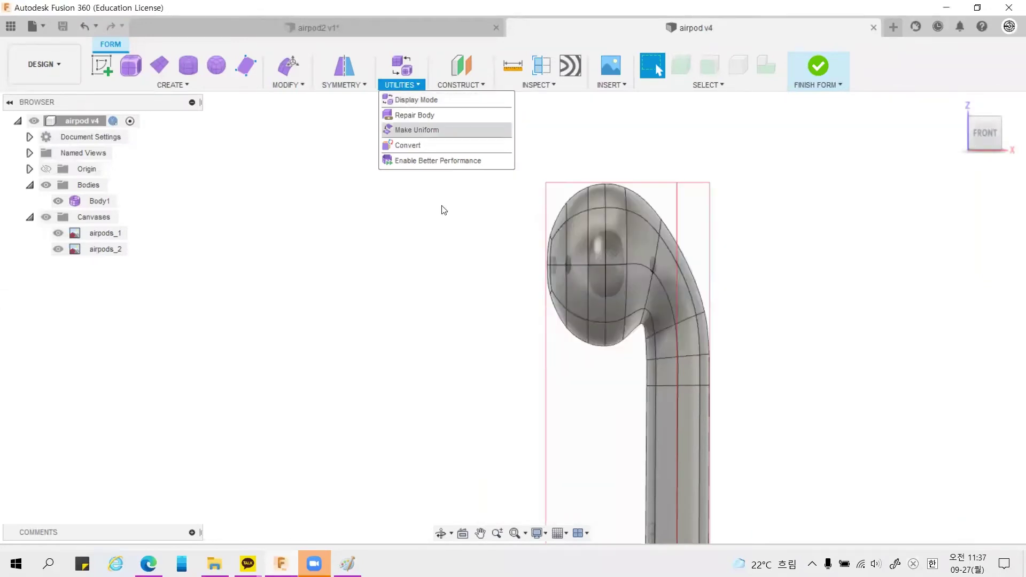
click(430, 100)
click(792, 224)
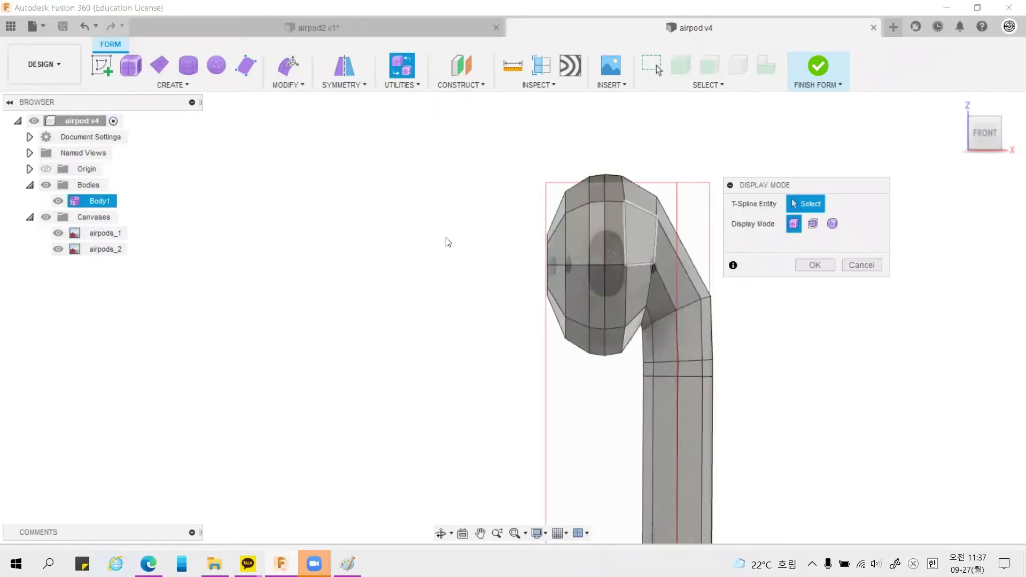
mouse_move(321, 245)
shift+middle_down()
mouse_move(419, 330)
mouse_move(1004, 150)
shift+middle_up()
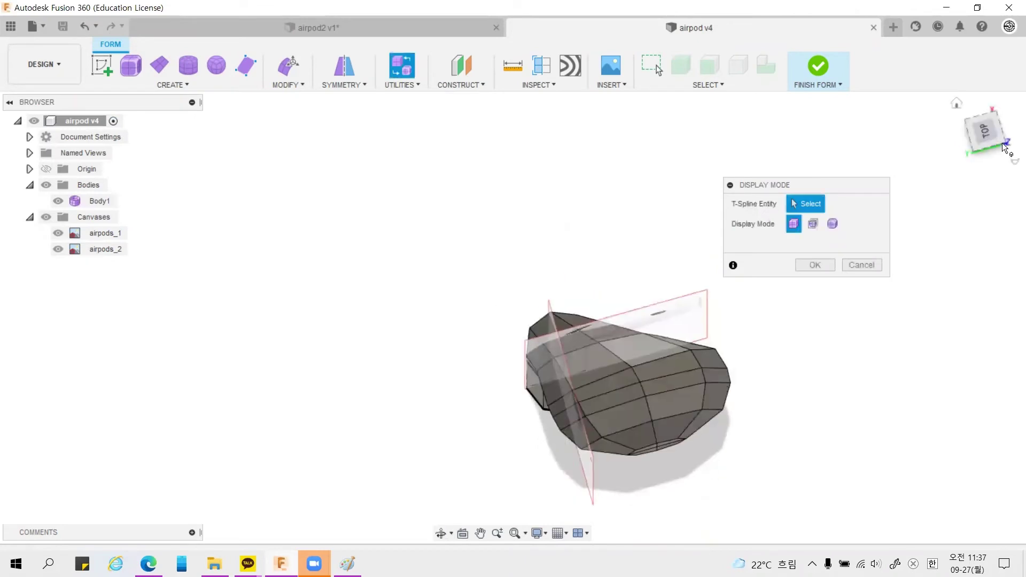
click(982, 128)
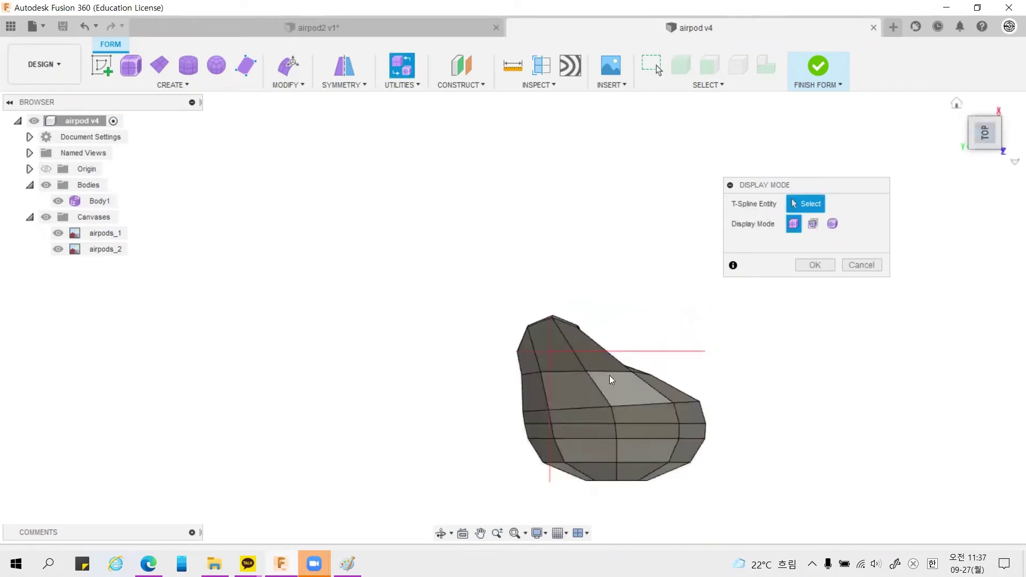
scroll(516, 473, up, 3)
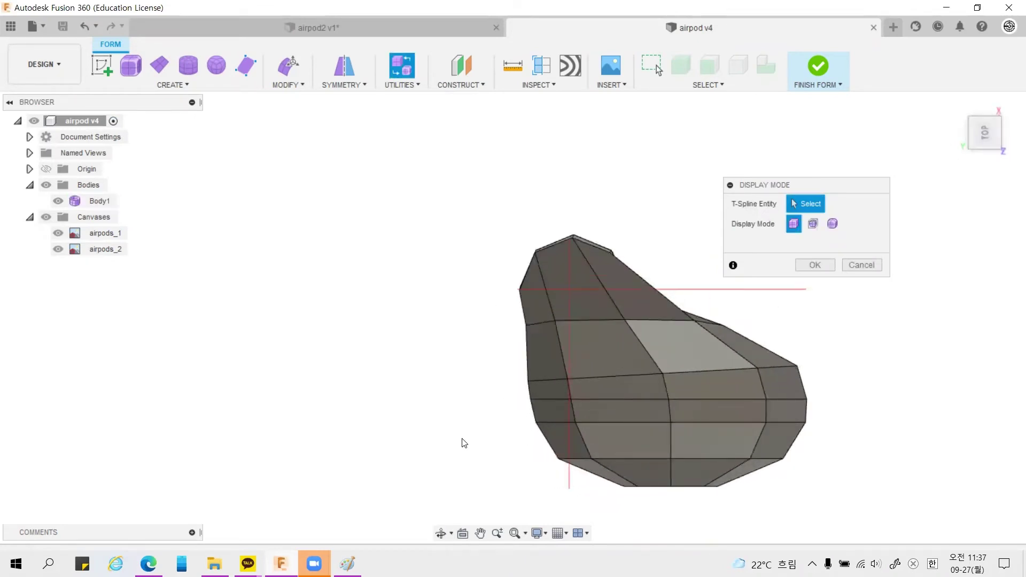
mouse_move(463, 442)
shift+middle_down()
mouse_move(483, 442)
mouse_move(482, 414)
mouse_move(506, 427)
mouse_move(583, 399)
mouse_move(595, 344)
mouse_move(533, 309)
mouse_move(542, 334)
shift+middle_up()
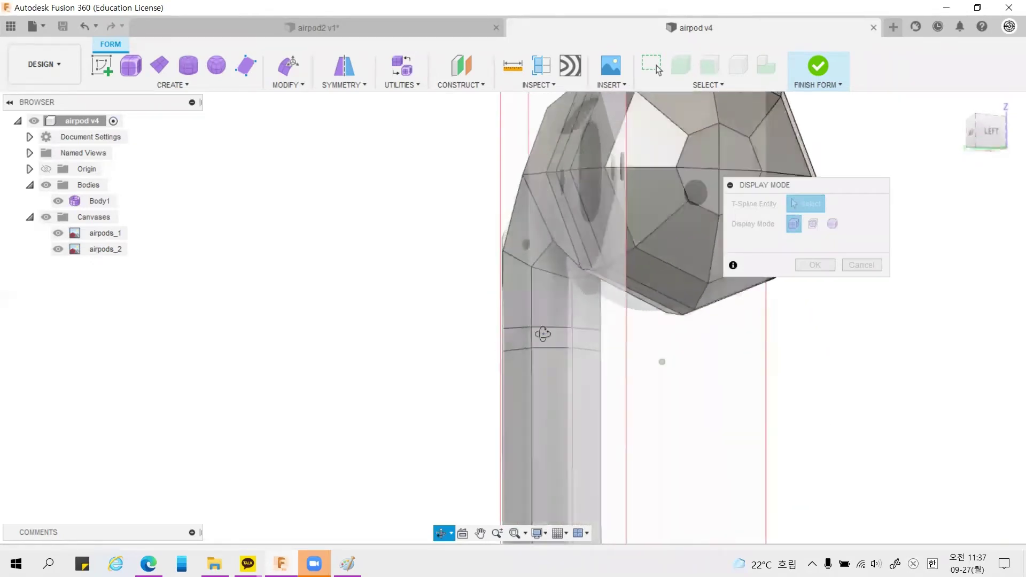
Step: Push a vertex on the body's left side up by 0.115 mm
click(985, 117)
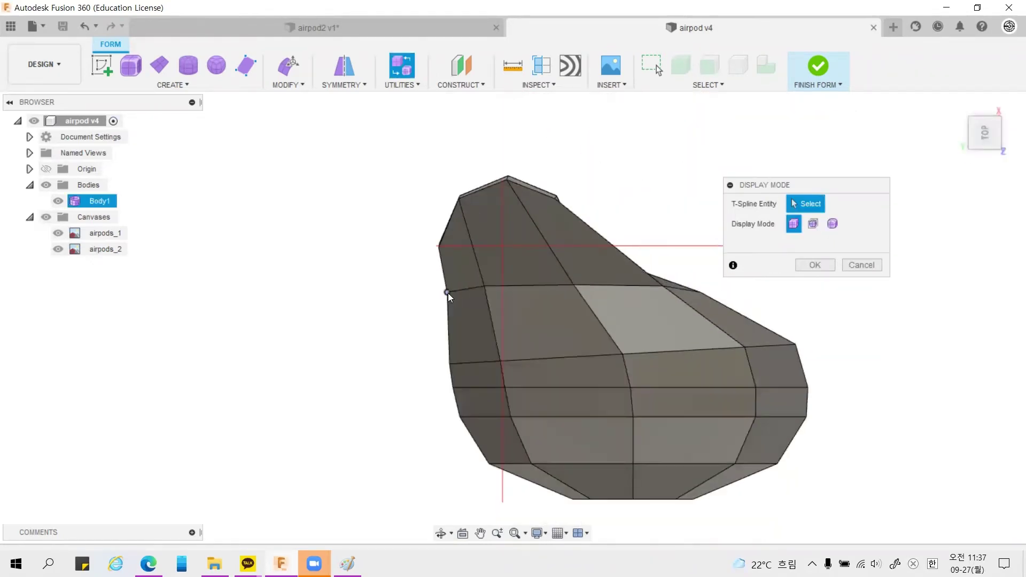
double_click(448, 293)
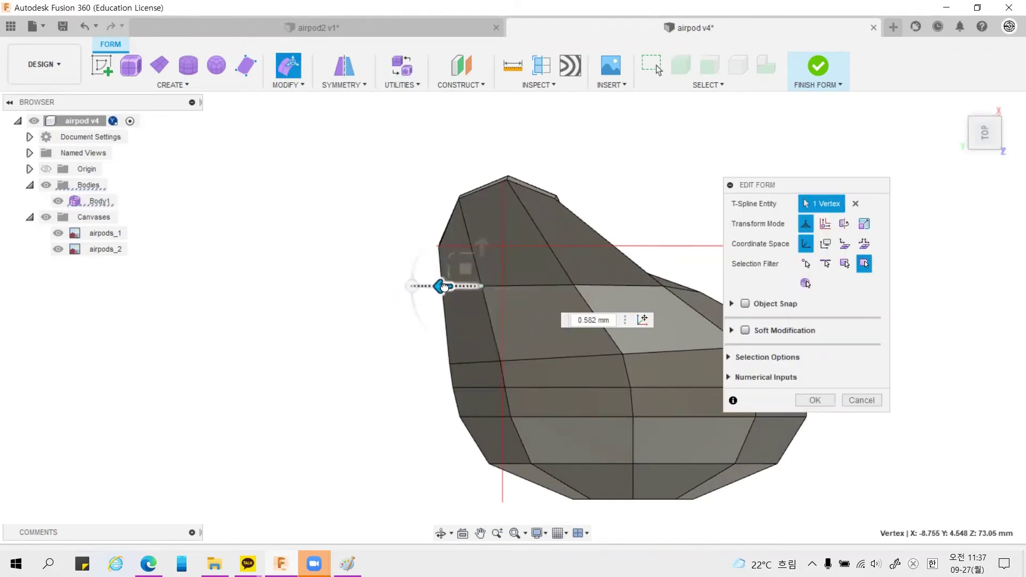
scroll(439, 356, up, 2)
click(412, 357)
drag(410, 321, 412, 317)
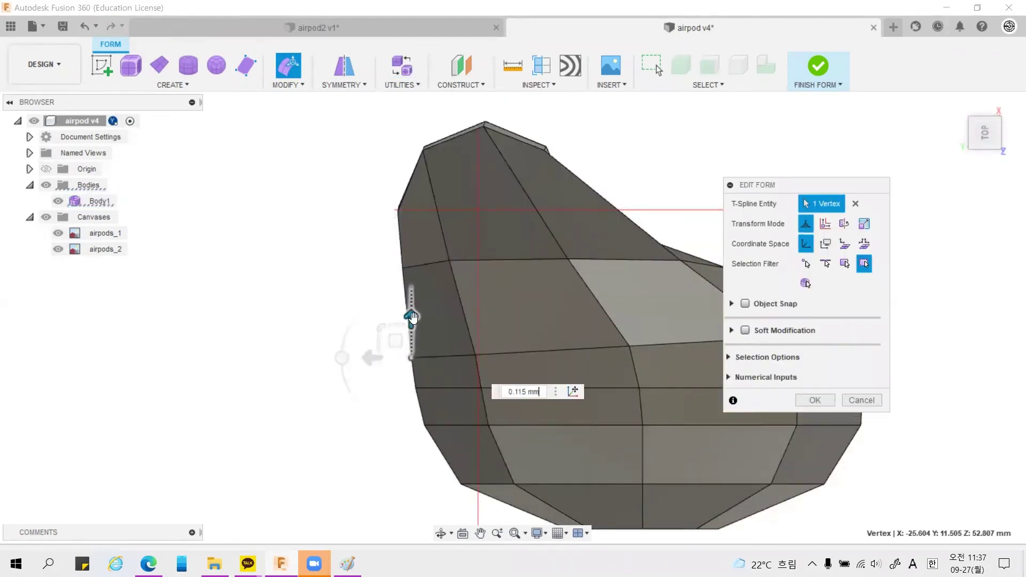
Step: Move a stem-joint vertex by -0.617 mm and nudge a lower stem vertex sideways
shift+middle_drag(377, 356, 450, 330)
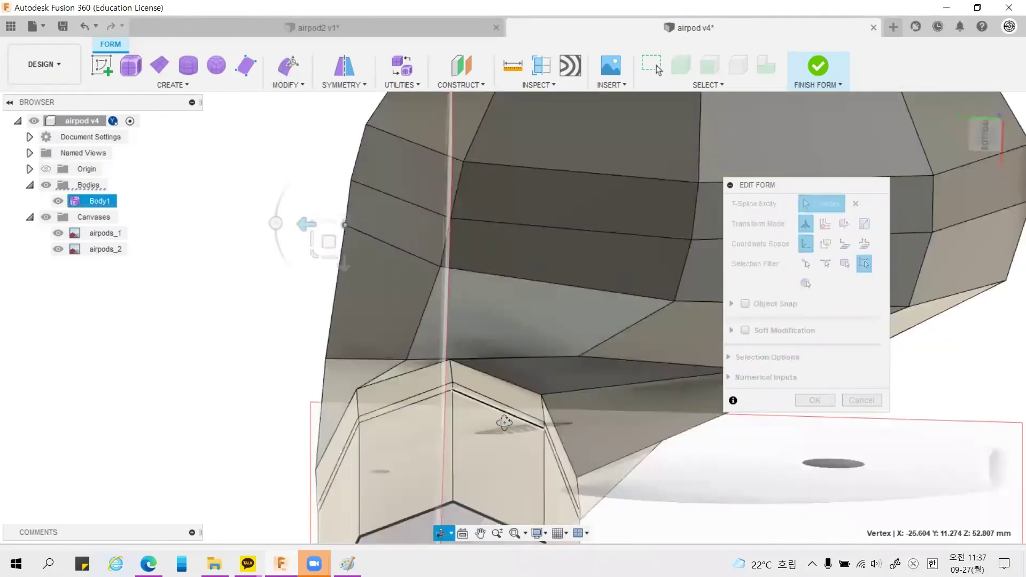
click(450, 330)
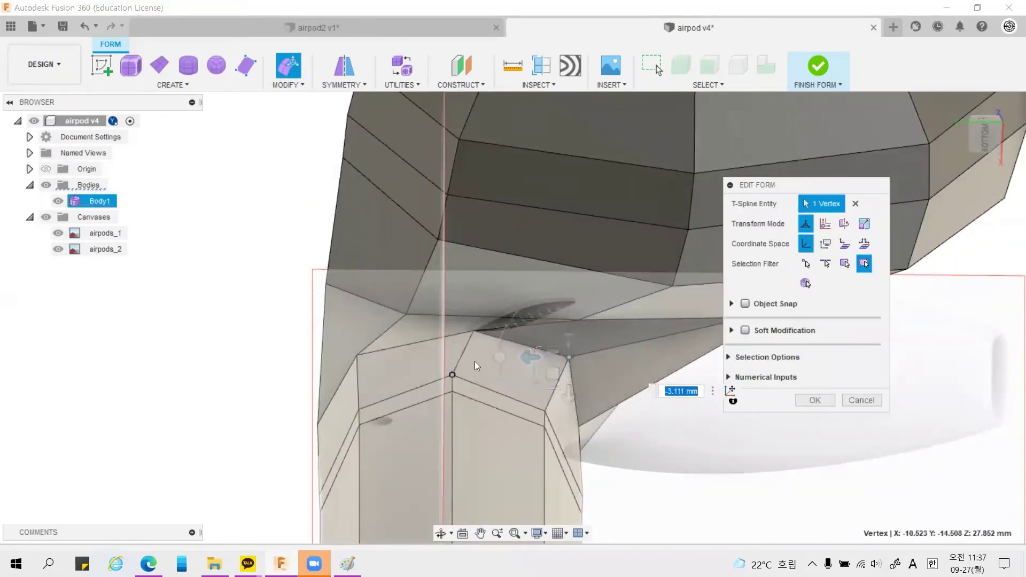
shift+middle_drag(475, 361, 829, 193)
mouse_move(959, 149)
shift+middle_down()
mouse_move(517, 441)
mouse_move(483, 477)
mouse_move(648, 494)
mouse_move(413, 444)
shift+middle_up()
click(961, 133)
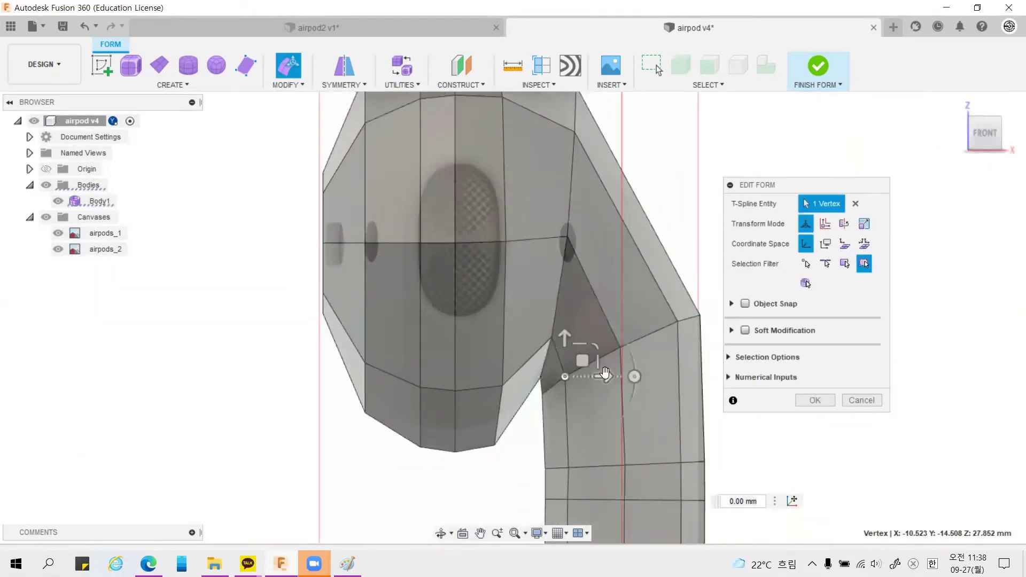
drag(609, 376, 602, 376)
click(622, 467)
drag(664, 465, 660, 465)
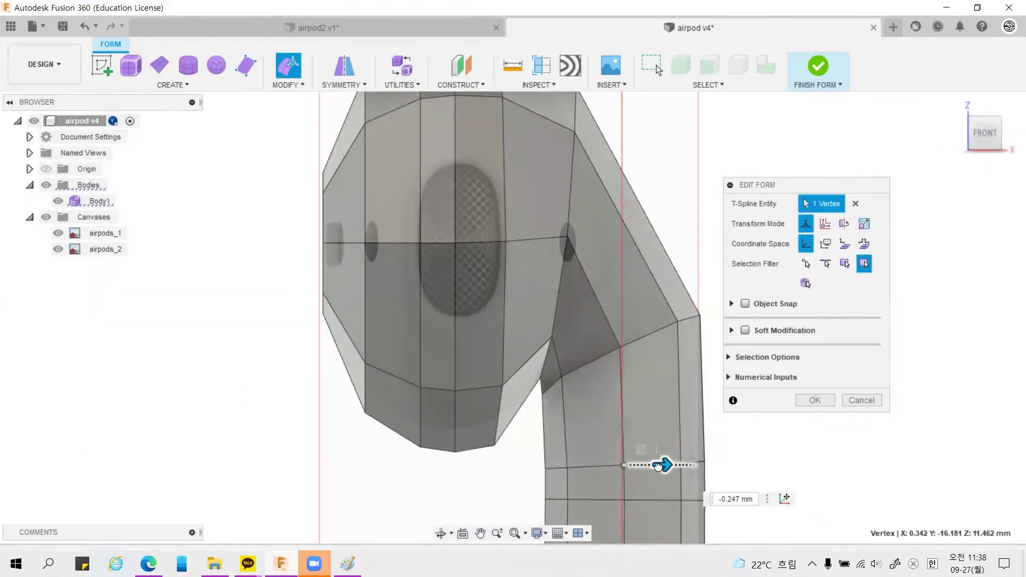
Step: Pull the head-to-stem junction vertex inward toward the stem
scroll(366, 364, down, 3)
mouse_move(366, 363)
shift+middle_down()
mouse_move(329, 463)
mouse_move(390, 364)
shift+middle_up()
scroll(330, 462, up, 3)
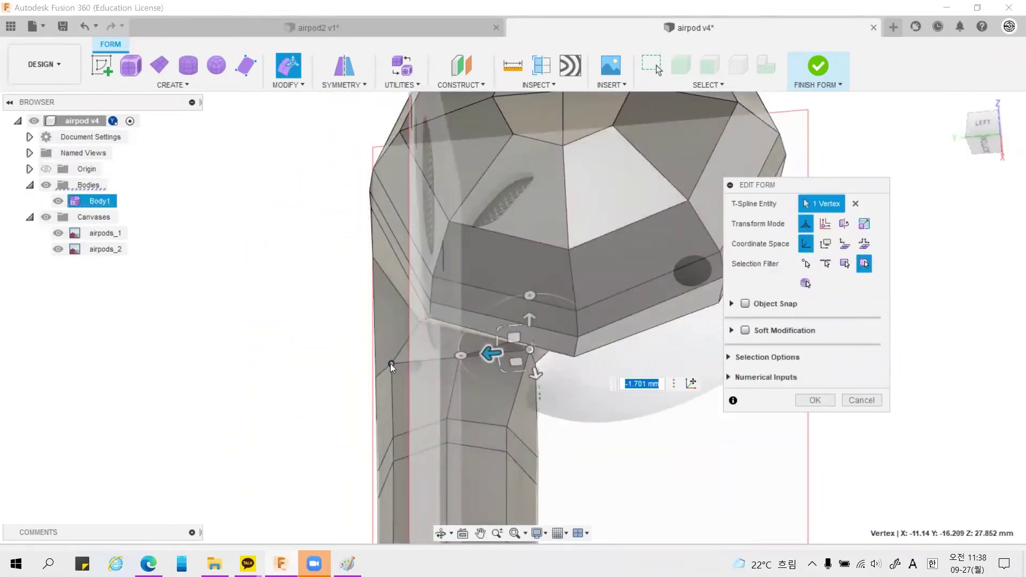
drag(390, 364, 364, 367)
mouse_move(363, 366)
shift+middle_down()
mouse_move(467, 409)
mouse_move(534, 374)
shift+middle_up()
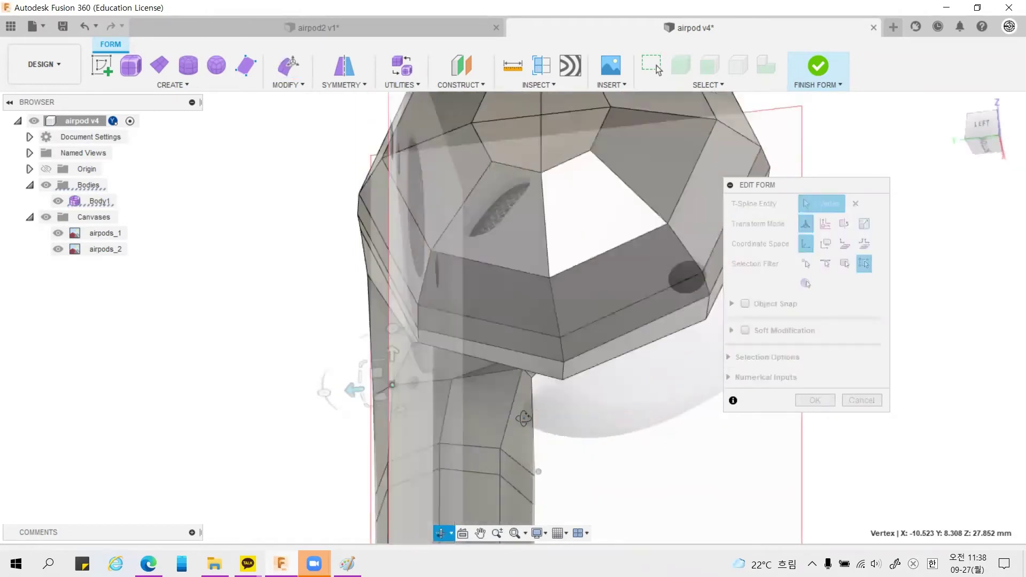
mouse_move(494, 302)
shift+middle_down()
mouse_move(532, 367)
mouse_move(541, 423)
mouse_move(595, 463)
mouse_move(777, 306)
mouse_move(752, 350)
mouse_move(620, 263)
shift+middle_up()
Step: Select the six front faces of the earbud head
click(985, 136)
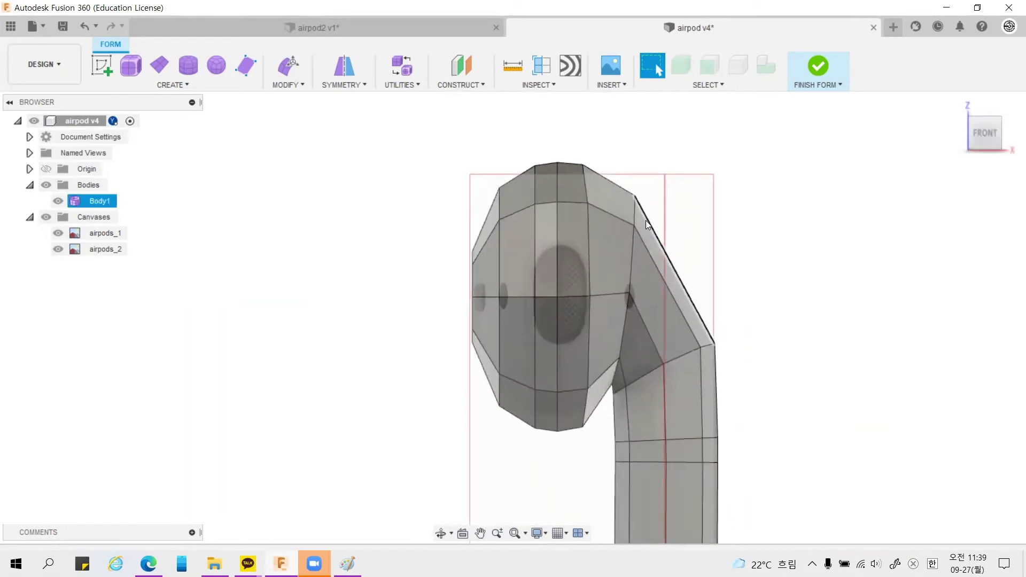
click(531, 261)
shift+click(566, 270)
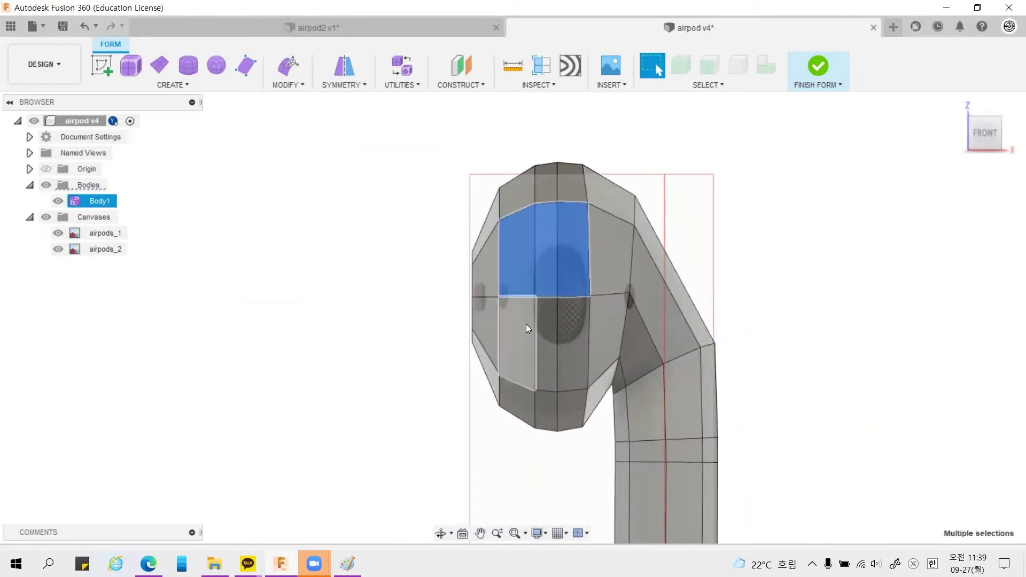
shift+click(525, 323)
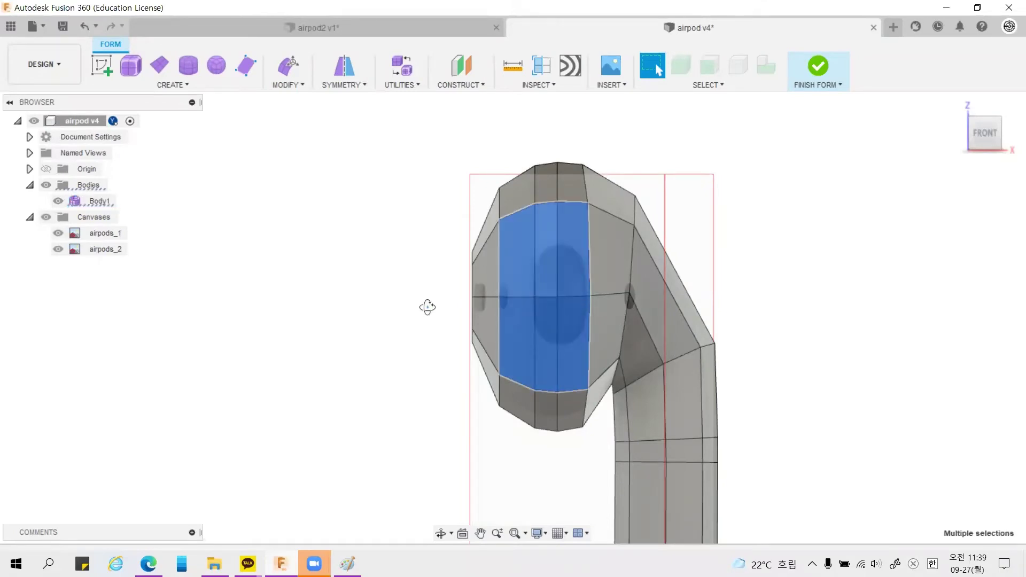
mouse_move(425, 304)
shift+middle_down()
mouse_move(493, 324)
mouse_move(341, 161)
shift+middle_up()
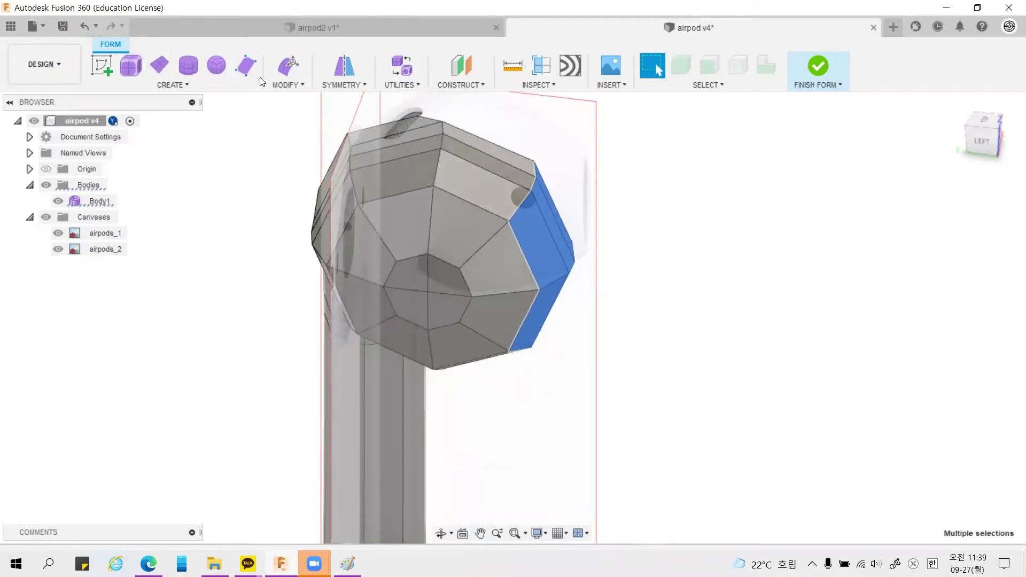
Step: Push the six selected faces inward into the head
click(283, 71)
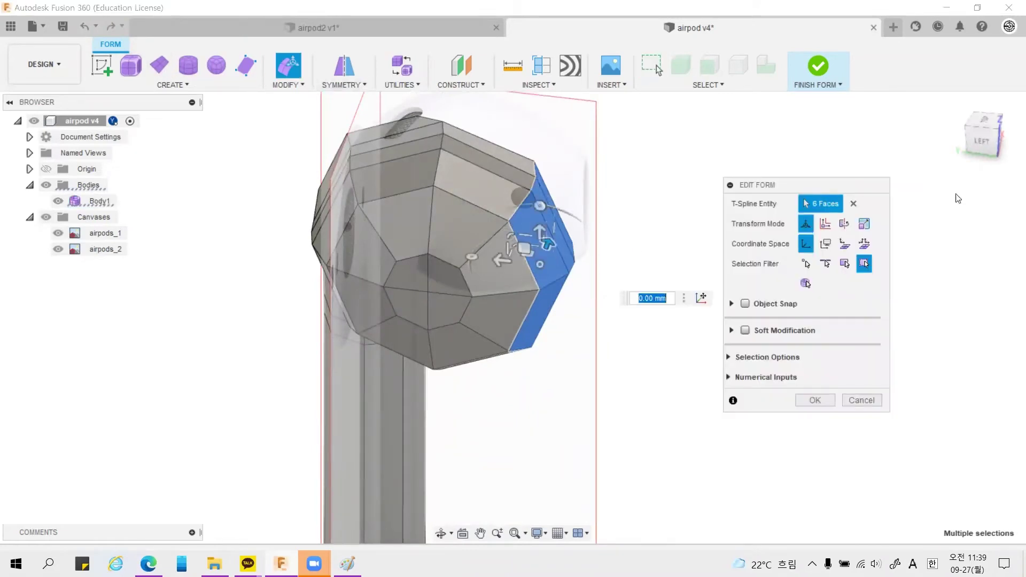
click(985, 139)
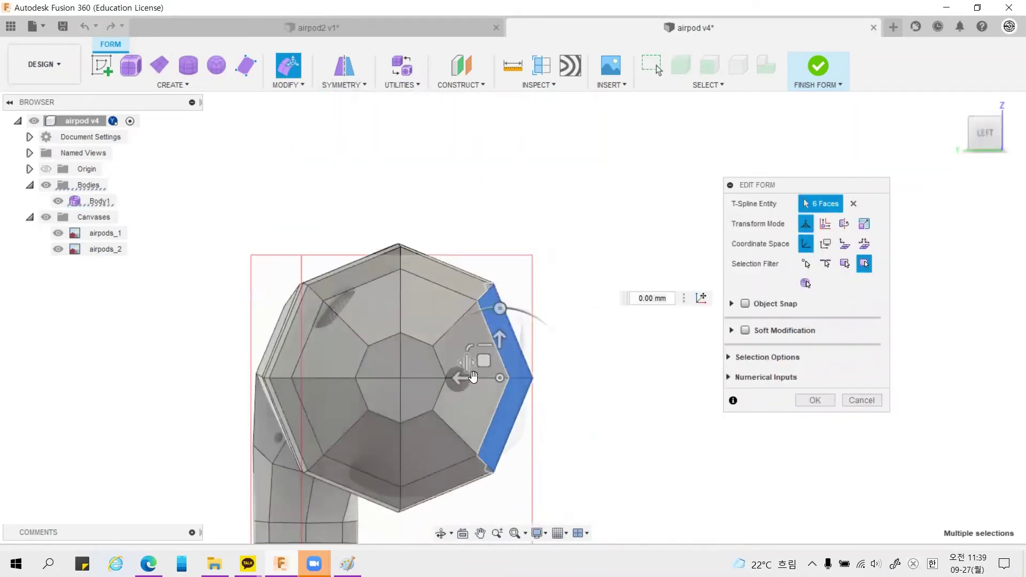
drag(483, 380, 512, 384)
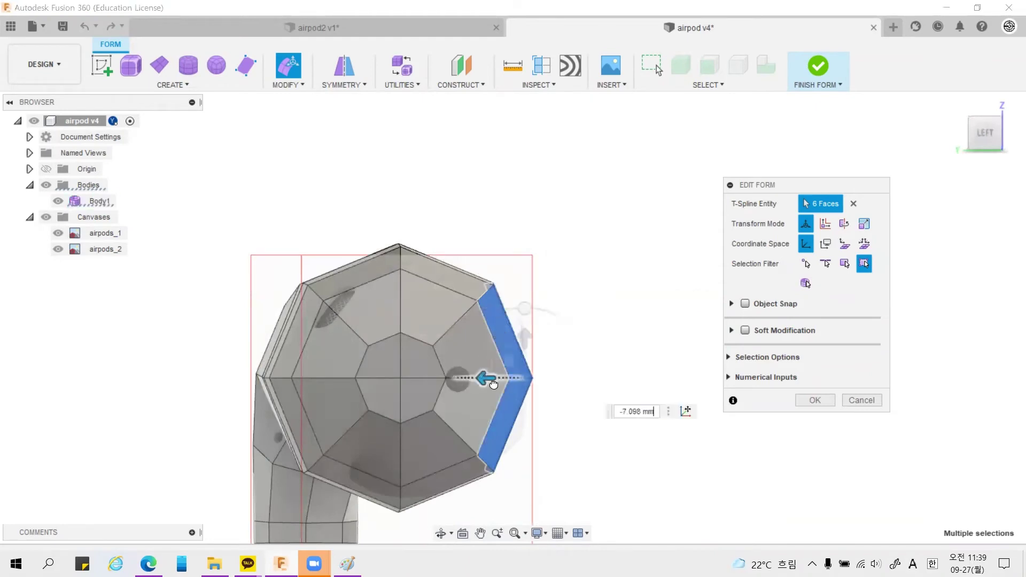
mouse_move(618, 309)
shift+middle_down()
mouse_move(543, 330)
mouse_move(583, 334)
mouse_move(678, 374)
shift+middle_up()
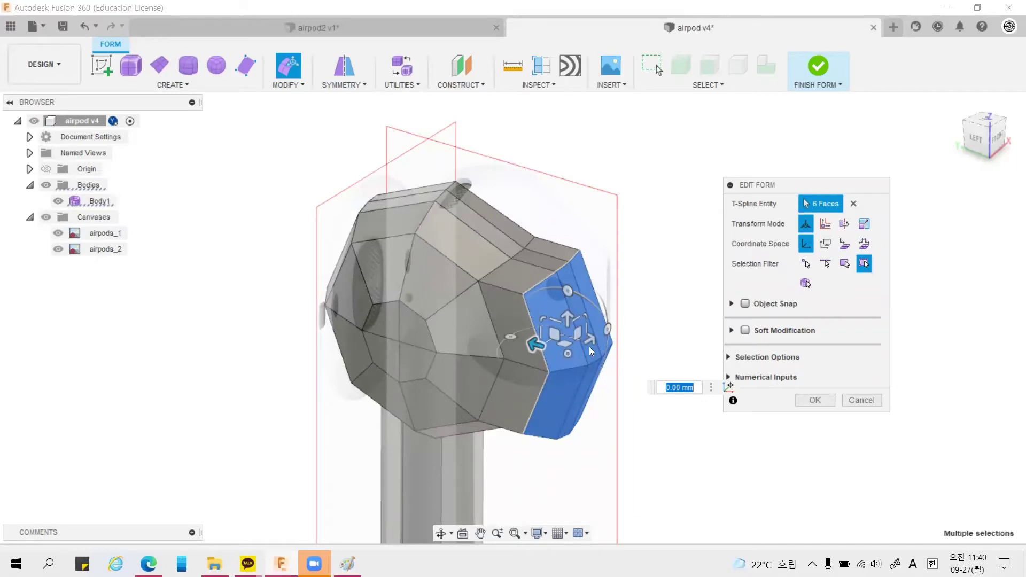
click(982, 137)
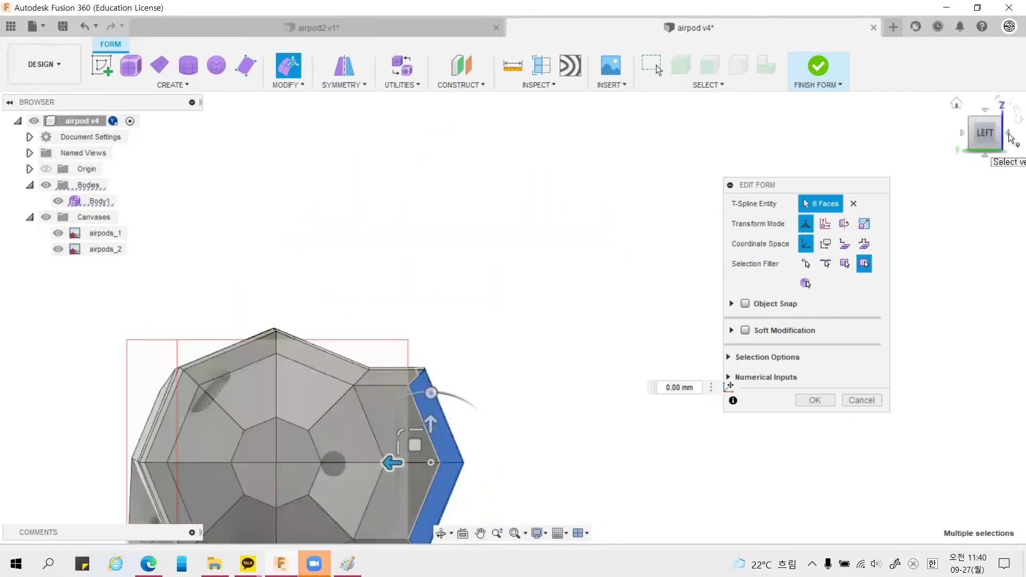
Step: Scale the recessed faces uniformly to 0.80
click(1009, 134)
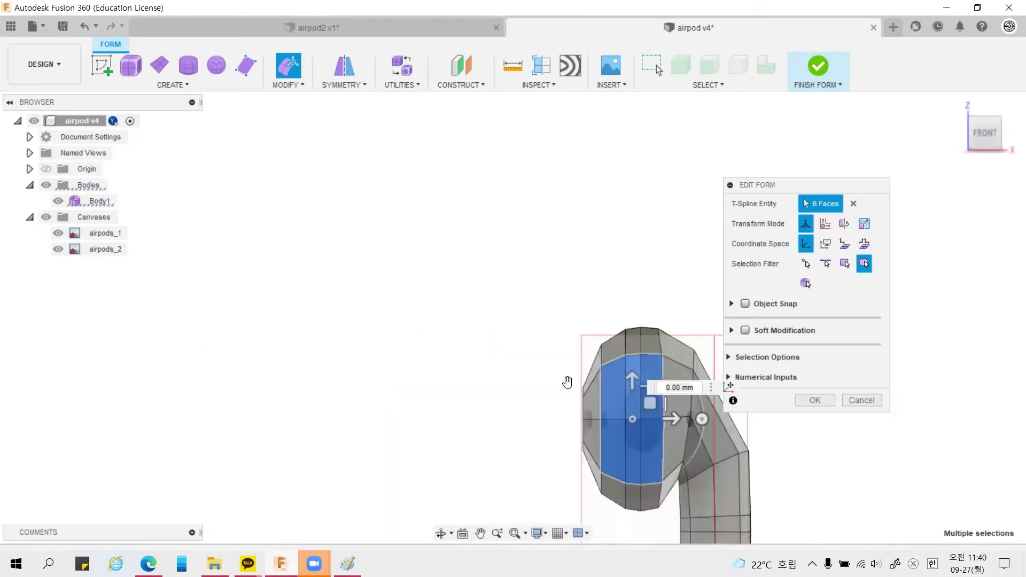
scroll(688, 447, up, 2)
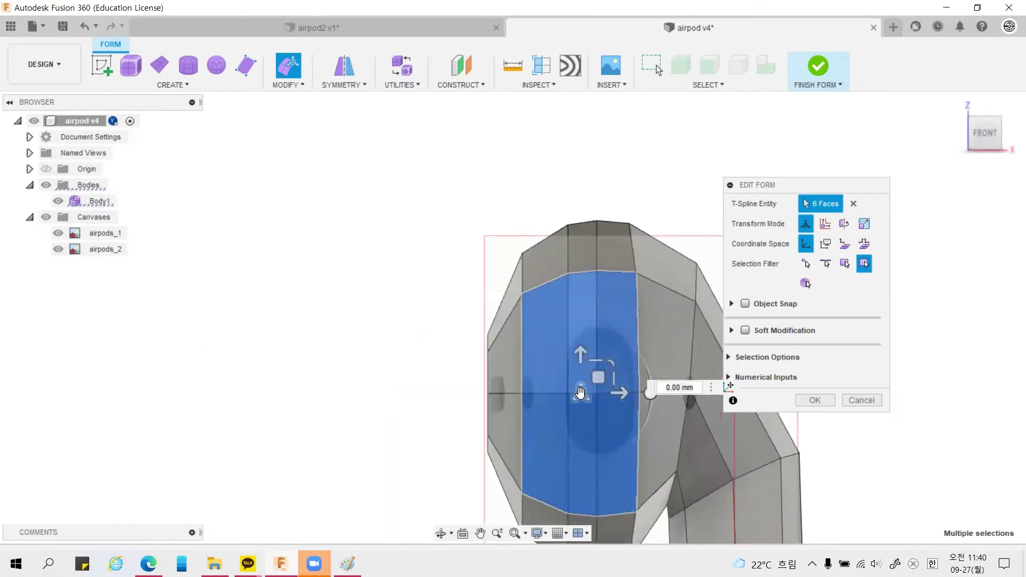
drag(580, 393, 585, 404)
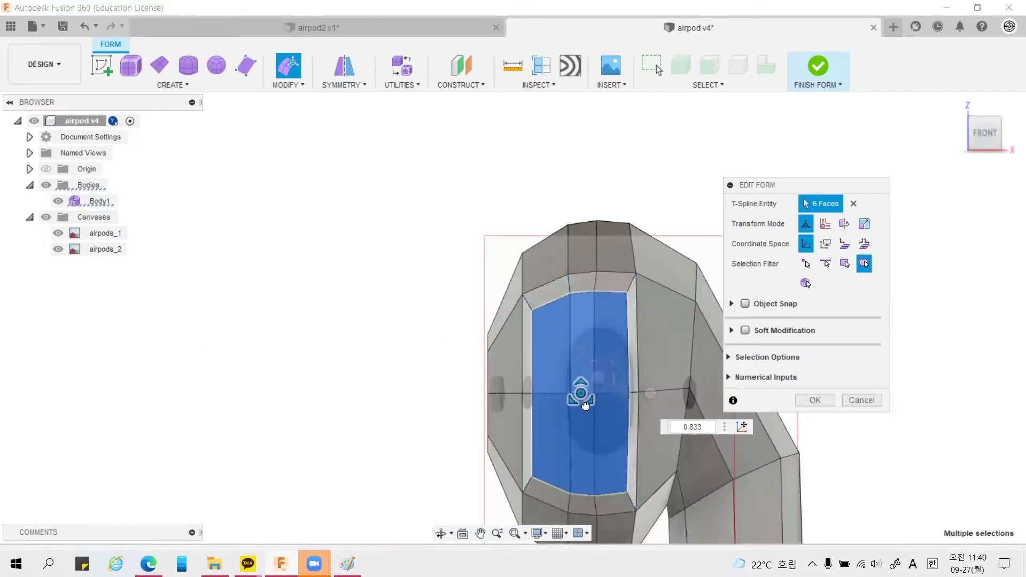
text(0.80)
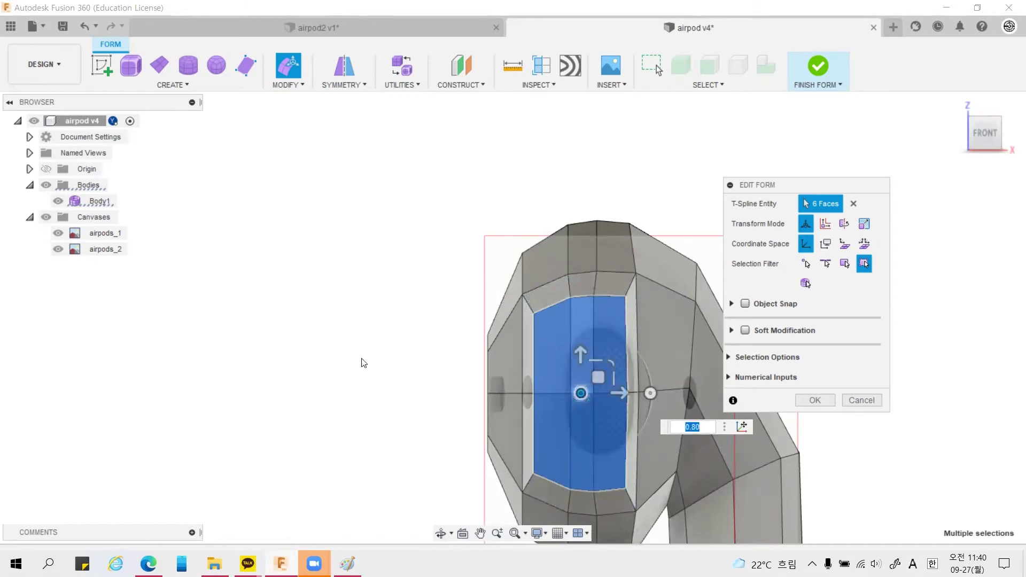
scroll(361, 361, down, 2)
mouse_move(332, 373)
shift+middle_down()
mouse_move(418, 386)
mouse_move(426, 371)
mouse_move(416, 362)
shift+middle_up()
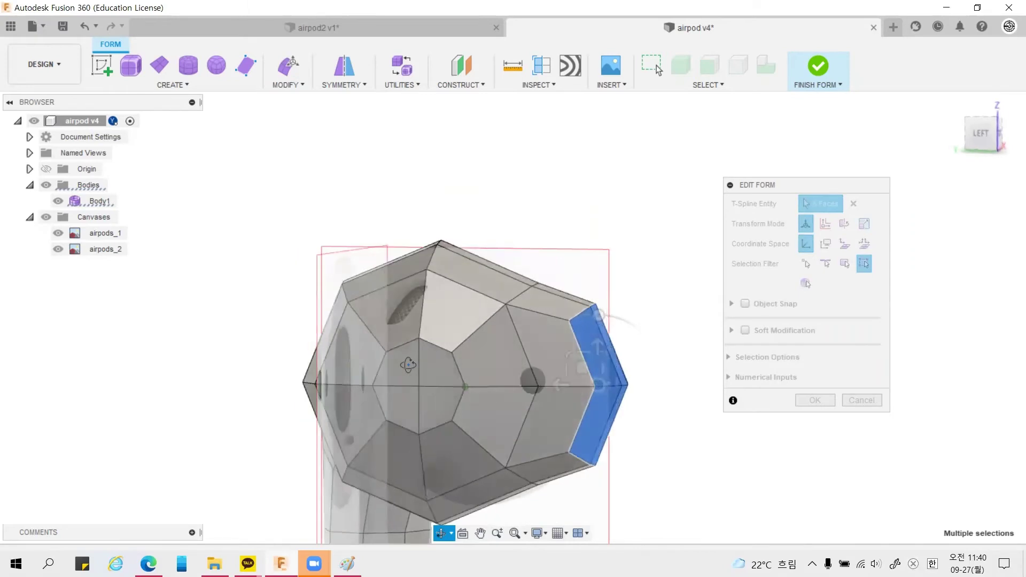
click(972, 137)
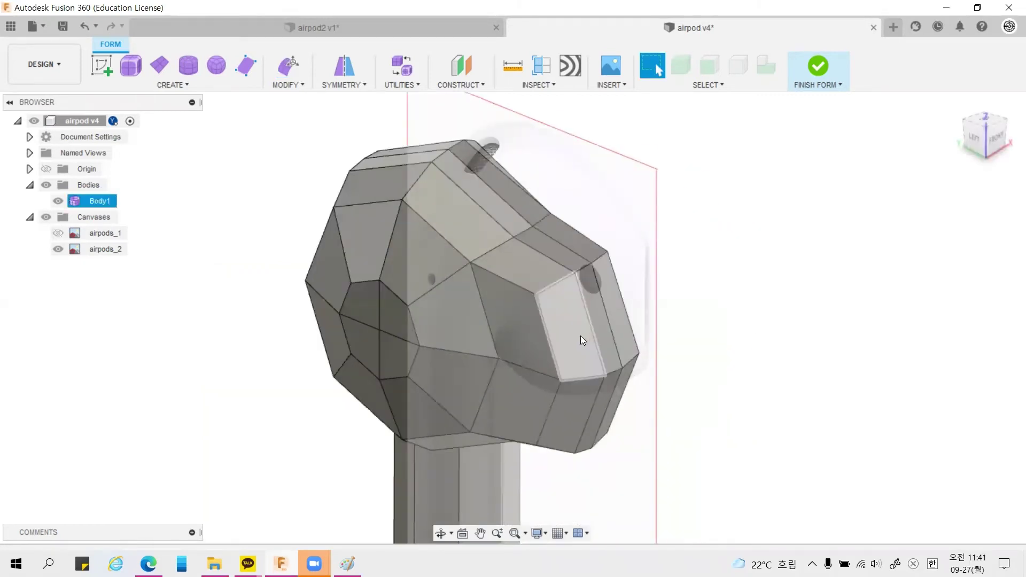
Step: Select the four inset faces at the front of the earbud head and delete them
click(580, 336)
shift+click(595, 323)
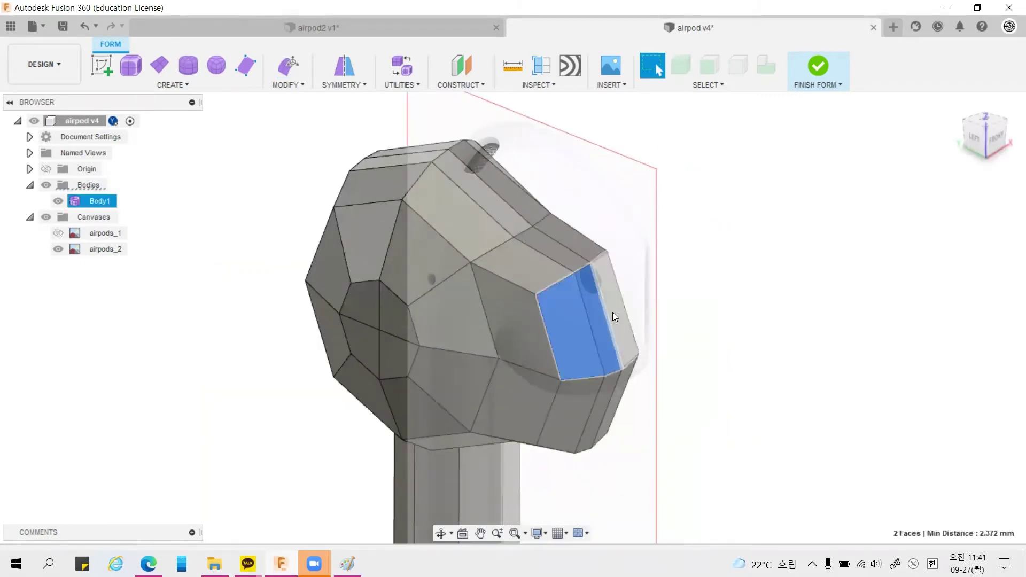
shift+click(571, 396)
shift+click(602, 402)
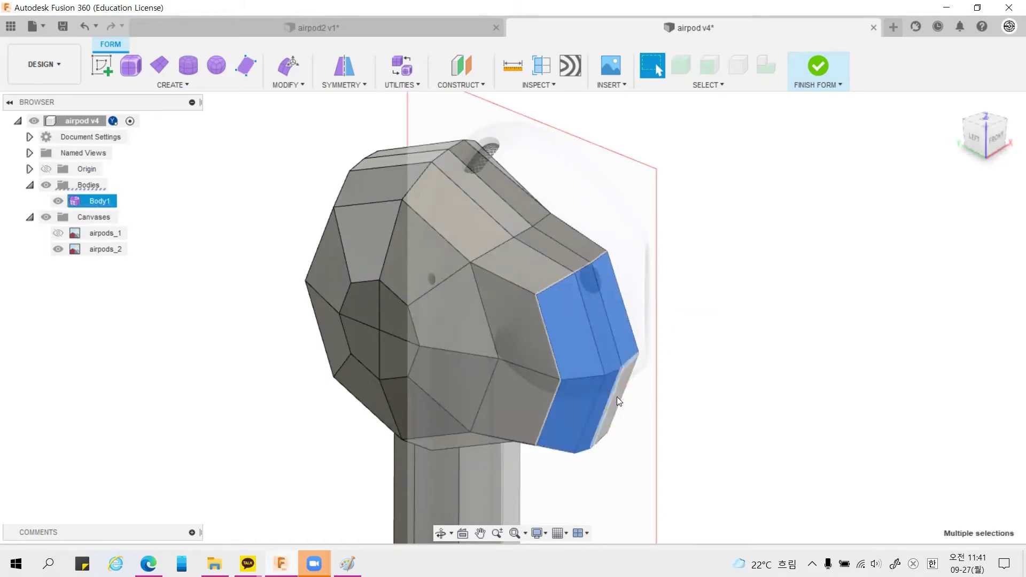
key(Delete)
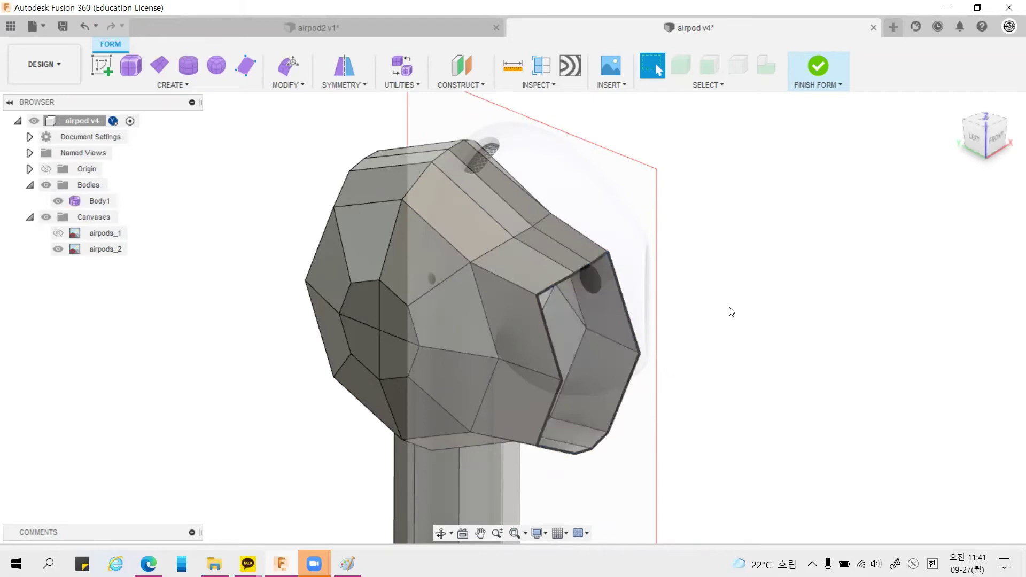
Step: Inspect the new opening from the left side view
mouse_move(730, 309)
shift+middle_down()
mouse_move(717, 258)
mouse_move(650, 260)
mouse_move(696, 288)
mouse_move(721, 278)
shift+middle_up()
click(973, 136)
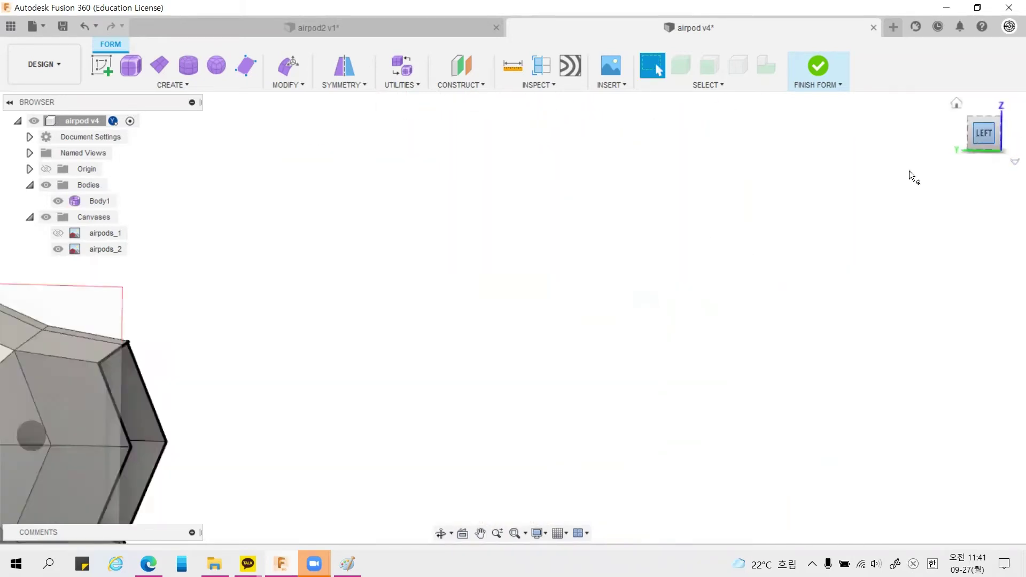
scroll(262, 368, up, 2)
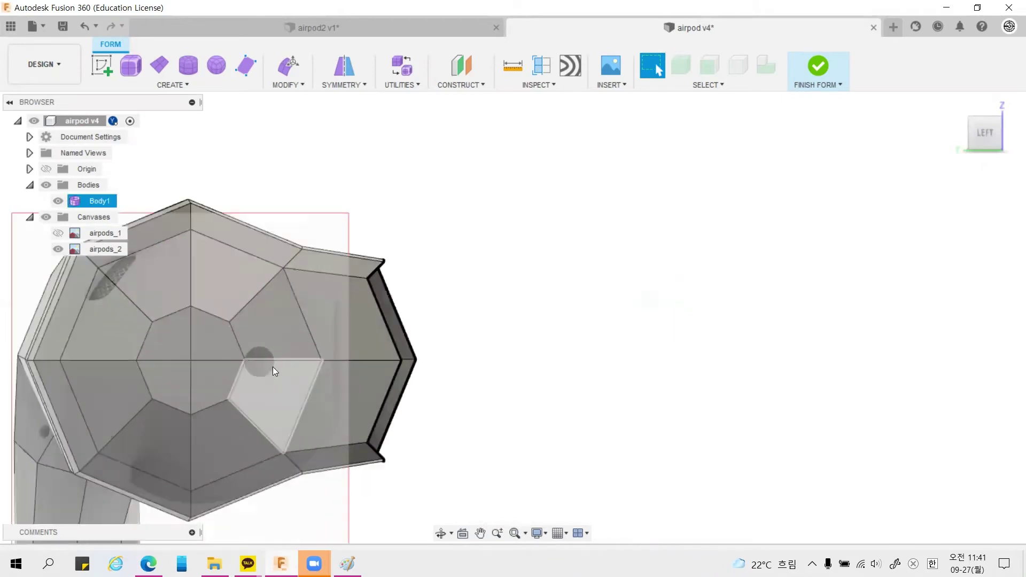
scroll(273, 366, up, 1)
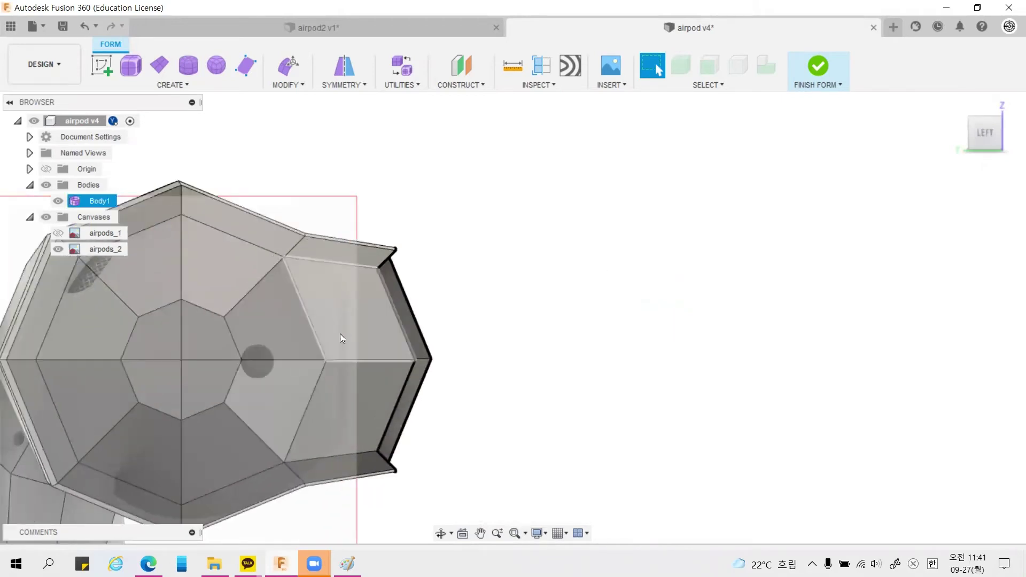
click(364, 220)
click(394, 250)
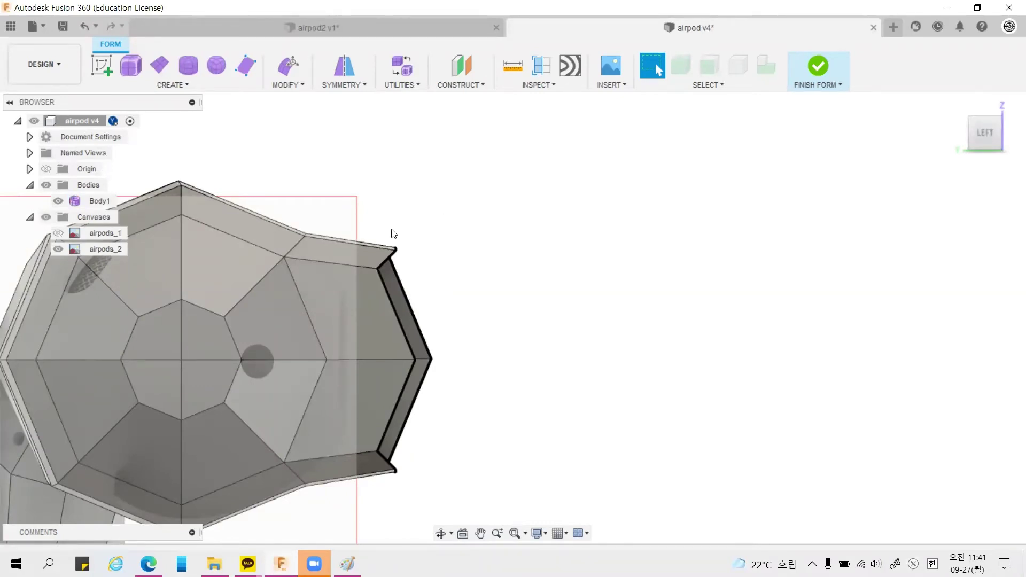
scroll(598, 328, down, 3)
scroll(491, 304, up, 1)
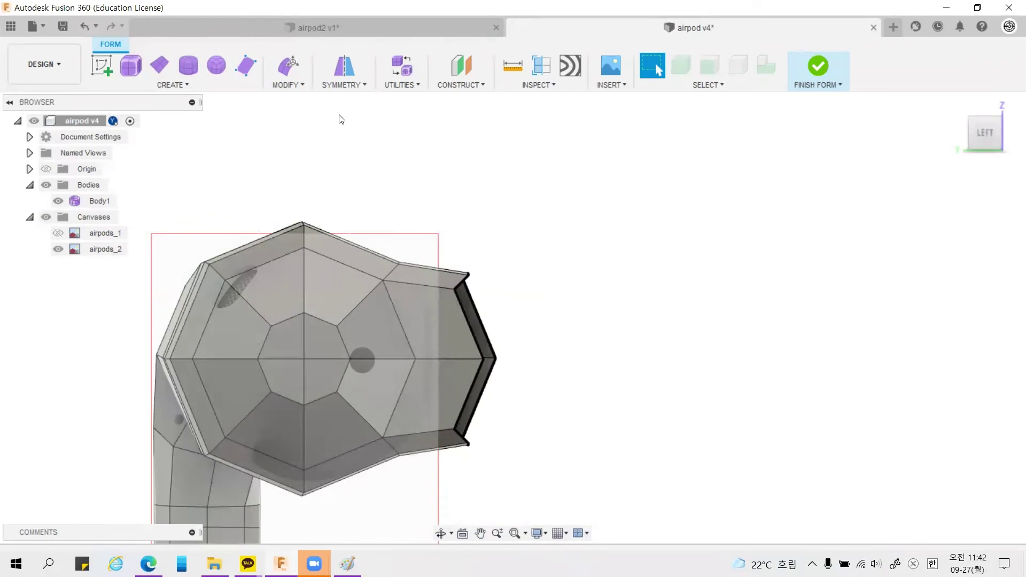
Step: Try Flatten on the vertices with the Fit direction, then cancel it and orbit the model
click(303, 86)
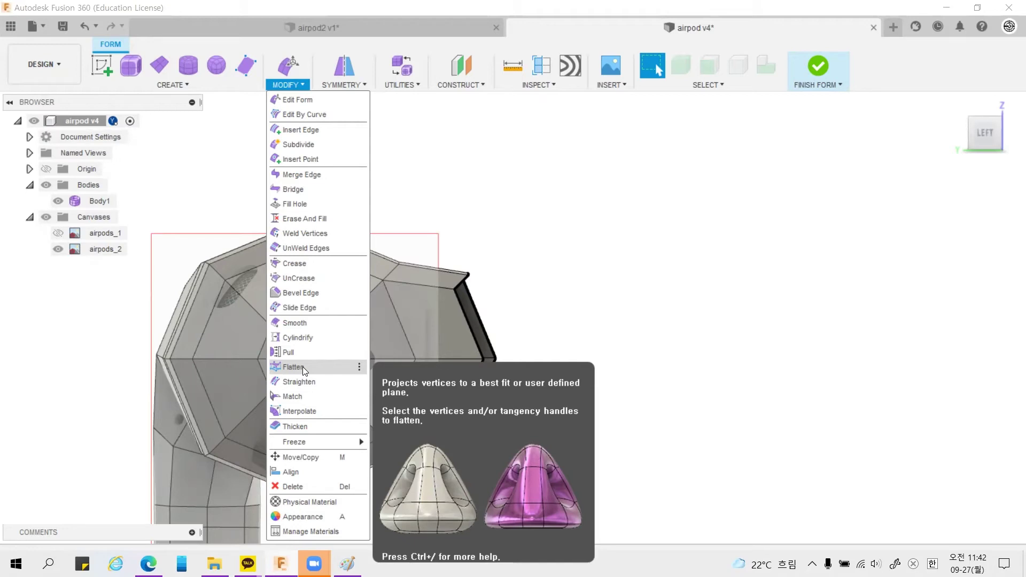
click(303, 368)
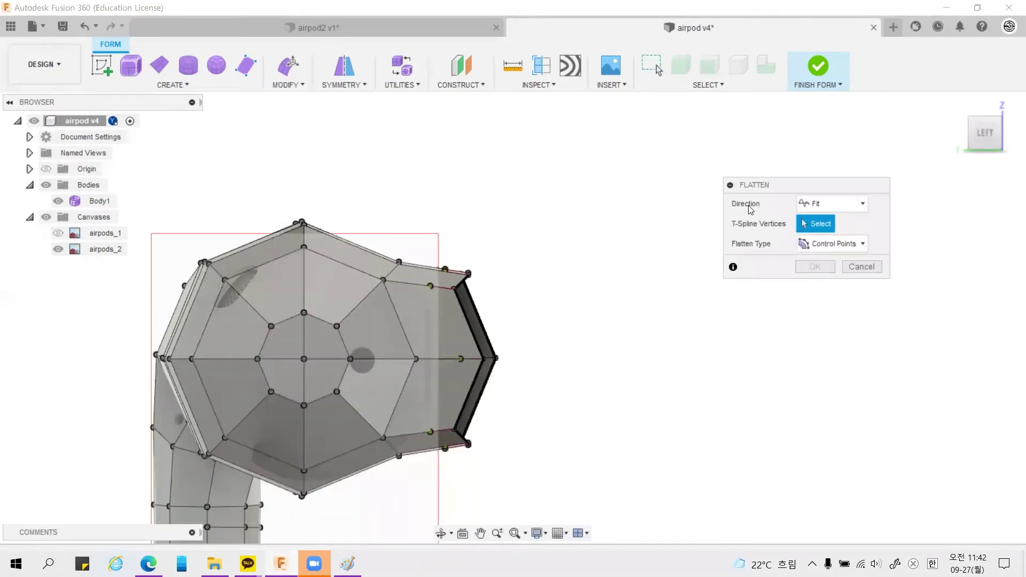
click(836, 209)
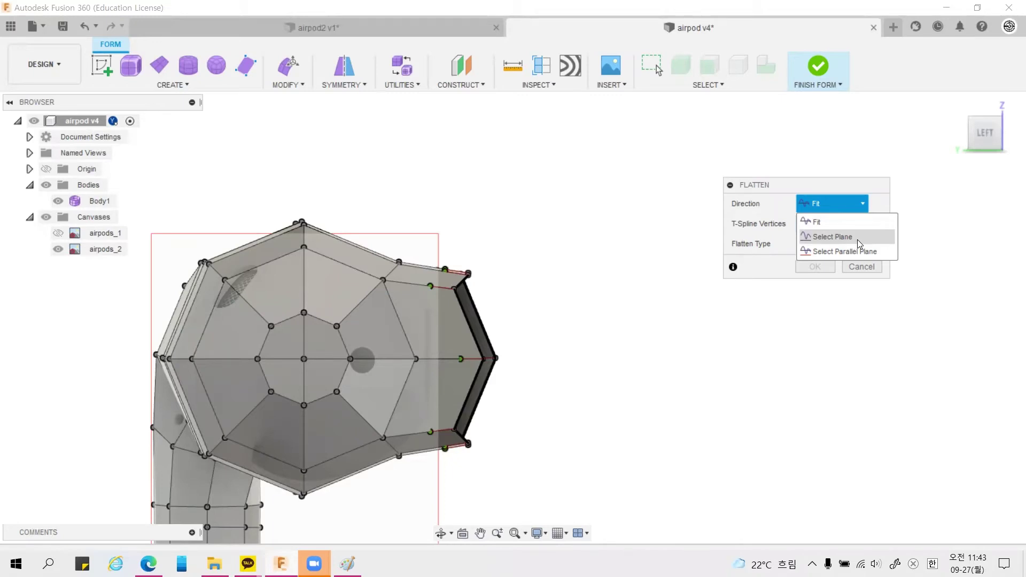
click(638, 273)
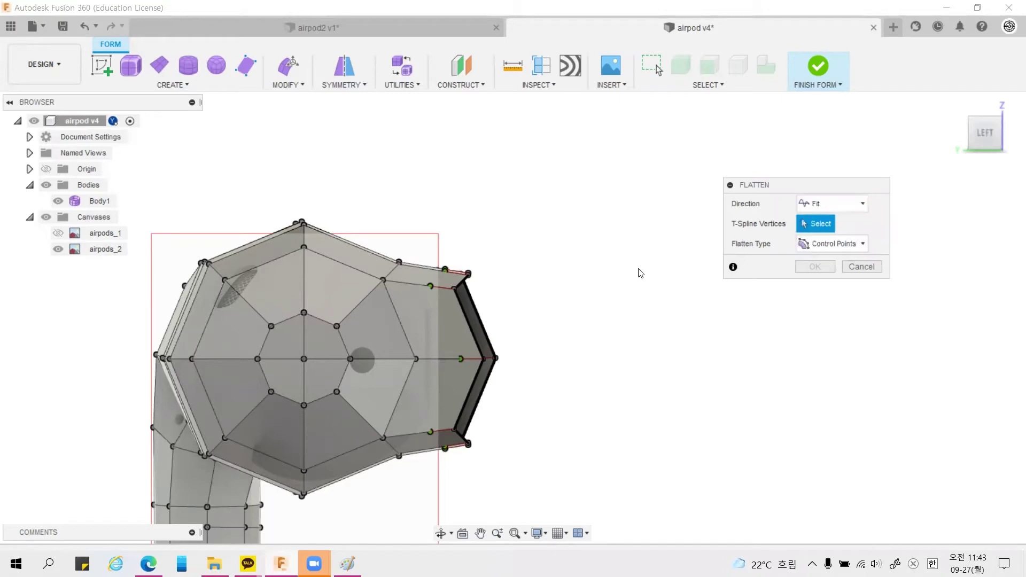
scroll(694, 258, down, 1)
click(861, 266)
scroll(668, 240, down, 1)
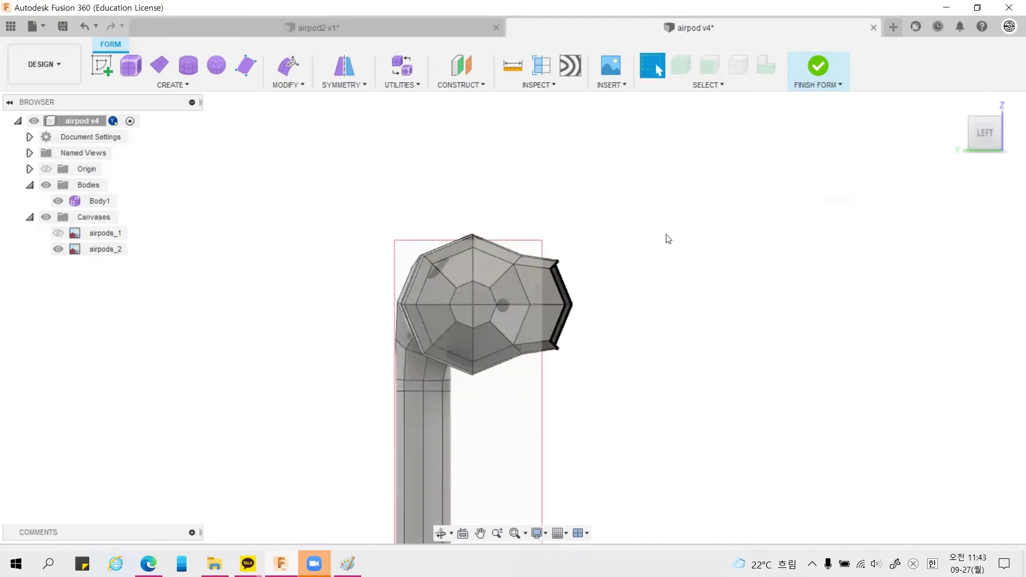
shift+middle_drag(667, 238, 648, 262)
scroll(648, 262, down, 2)
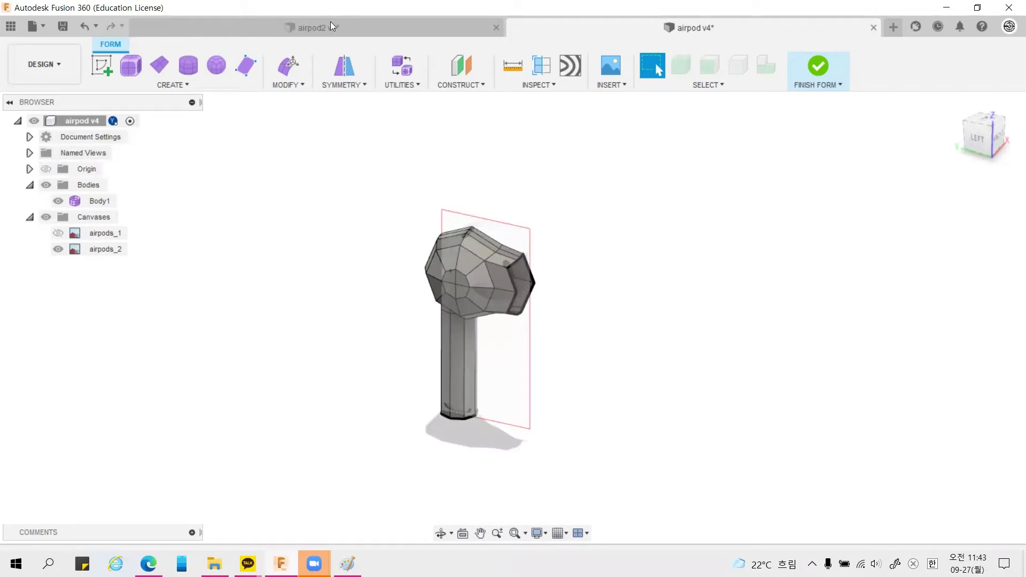
click(458, 64)
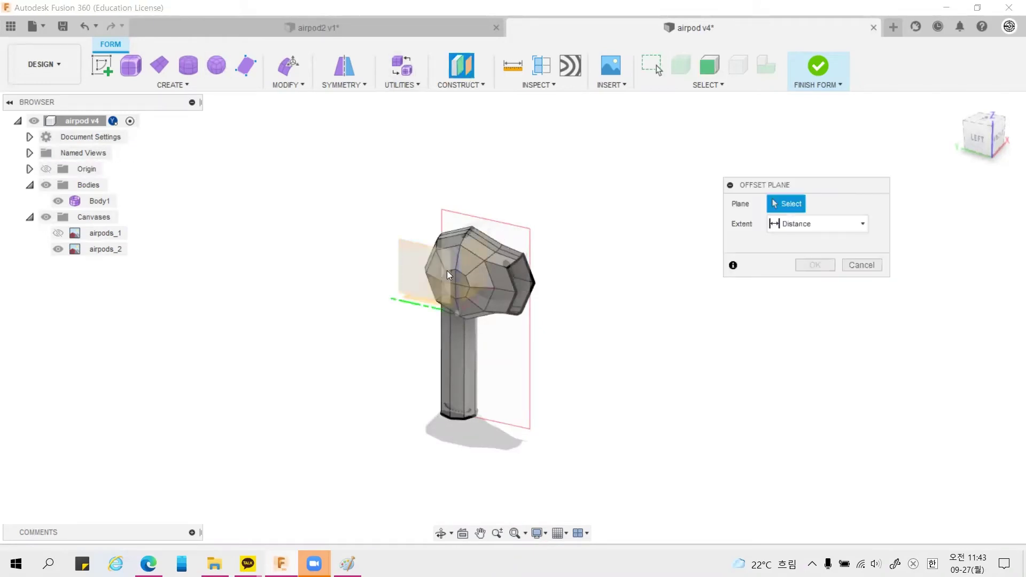
click(488, 244)
drag(455, 283, 605, 316)
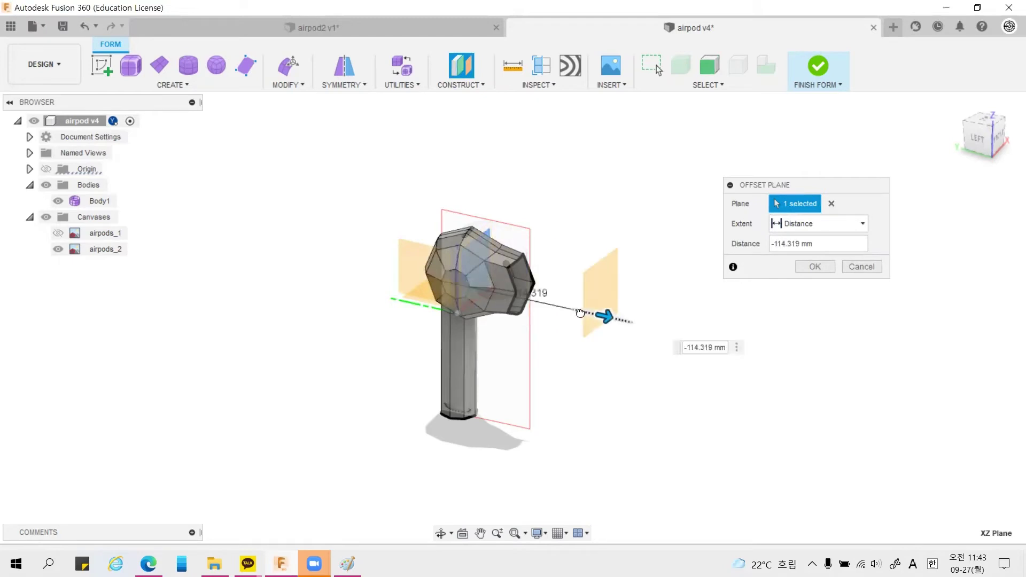
key(Return)
scroll(545, 297, up, 2)
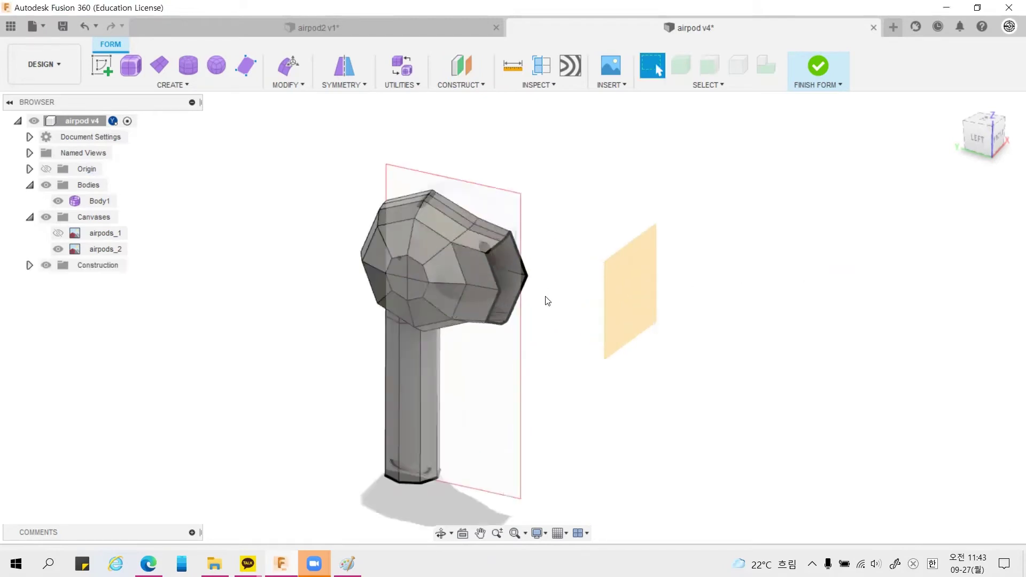
mouse_move(545, 298)
shift+middle_down()
mouse_move(492, 337)
mouse_move(401, 157)
shift+middle_up()
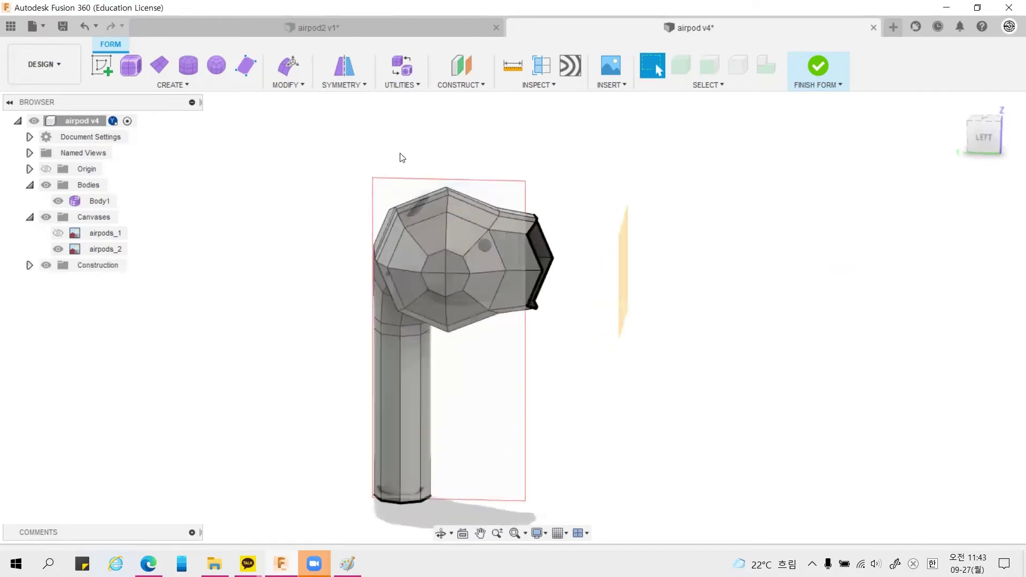
click(289, 85)
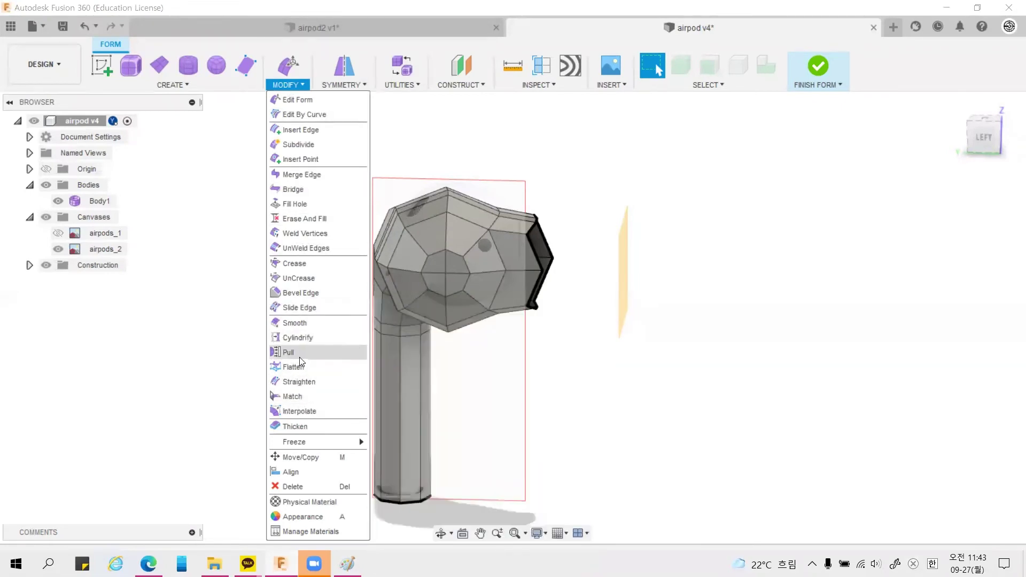
click(303, 372)
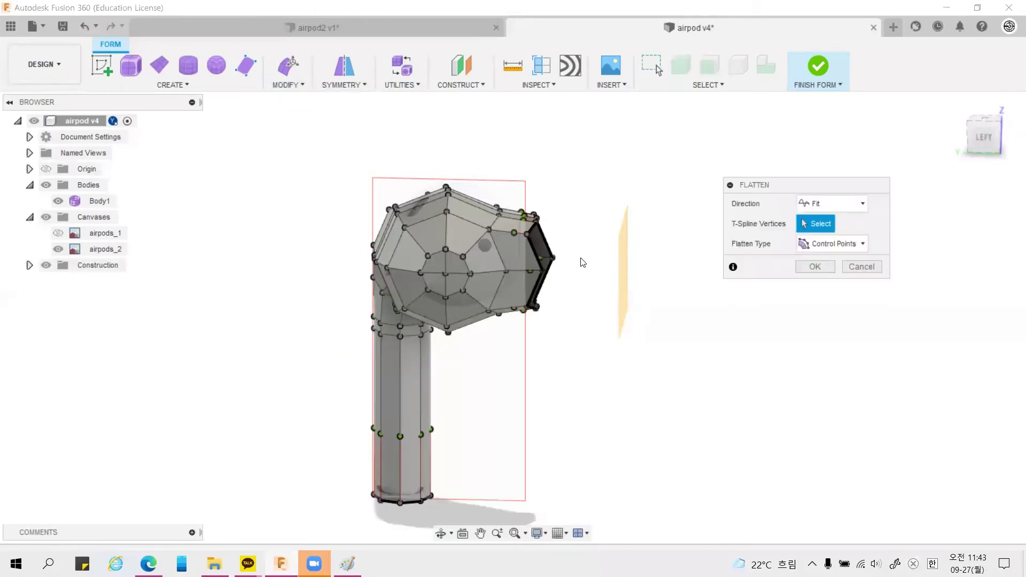
click(983, 137)
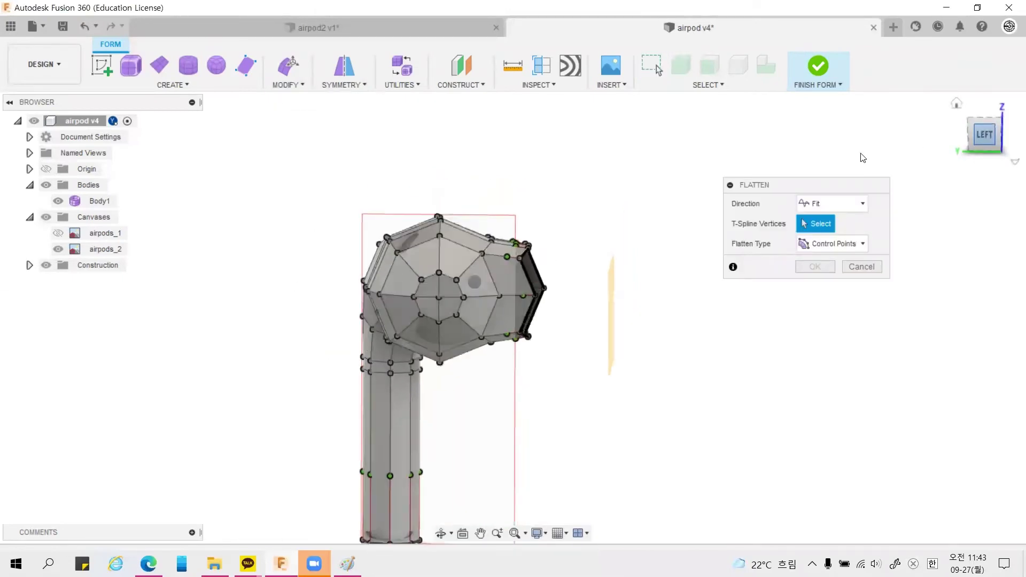
scroll(489, 330, up, 3)
drag(512, 239, 559, 419)
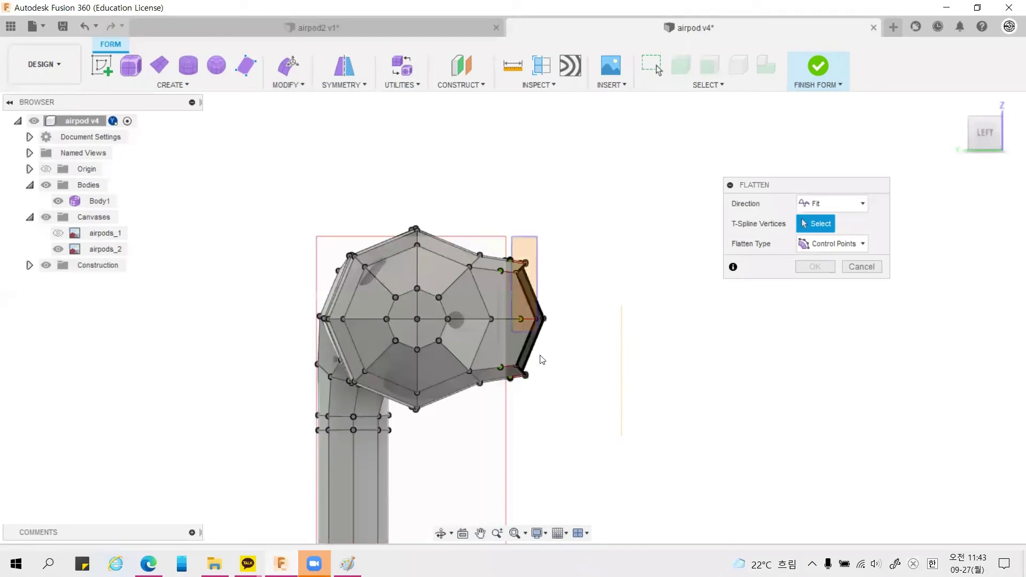
click(831, 203)
click(823, 236)
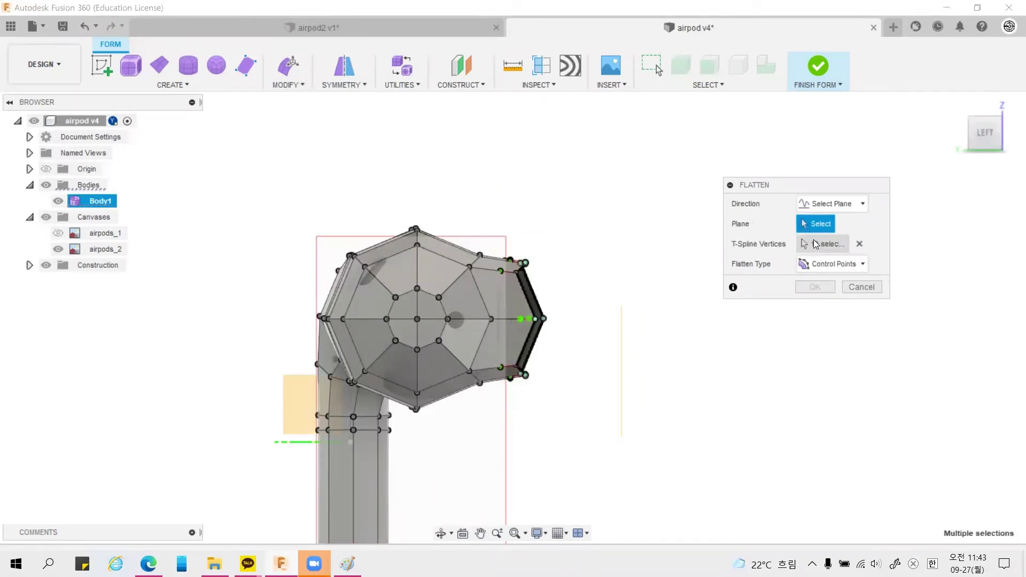
mouse_move(577, 288)
shift+middle_down()
mouse_move(631, 342)
mouse_move(596, 328)
shift+middle_up()
click(594, 328)
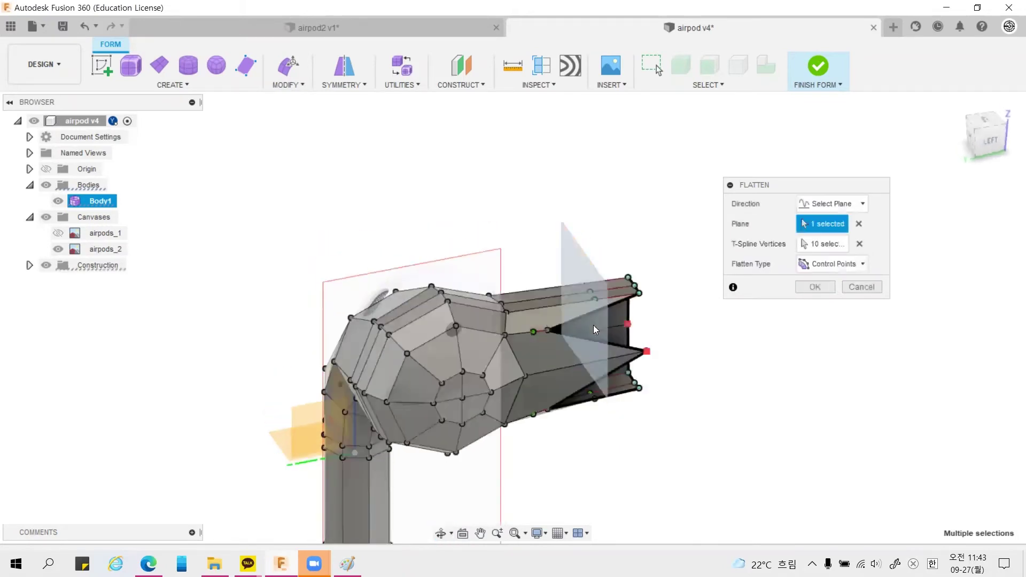
mouse_move(685, 348)
shift+middle_down()
mouse_move(657, 342)
mouse_move(656, 312)
shift+middle_up()
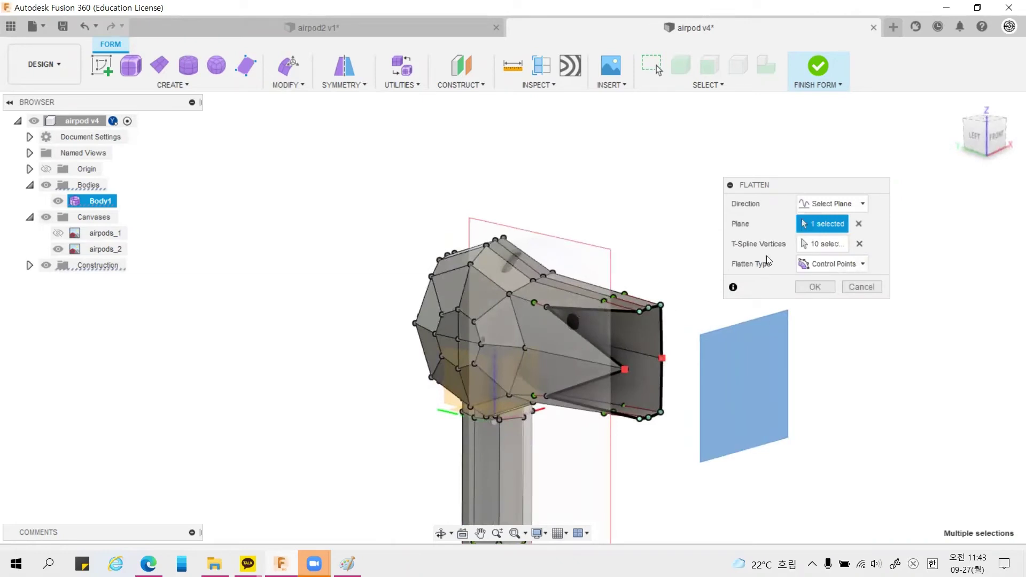
click(820, 244)
click(547, 307)
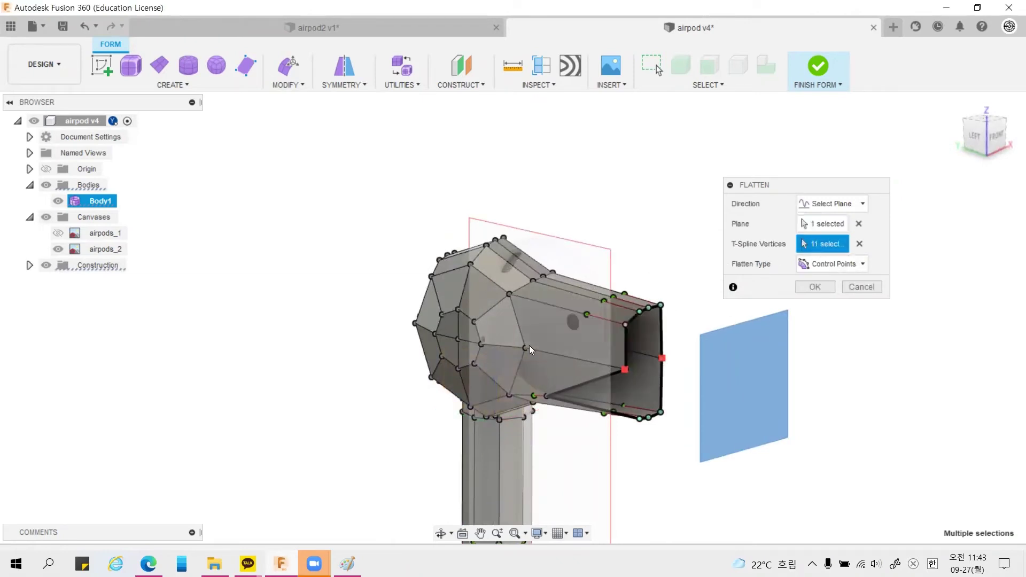
click(545, 396)
mouse_move(549, 415)
shift+middle_down()
mouse_move(598, 426)
mouse_move(474, 438)
shift+middle_up()
click(814, 287)
shift+middle_drag(446, 405, 695, 369)
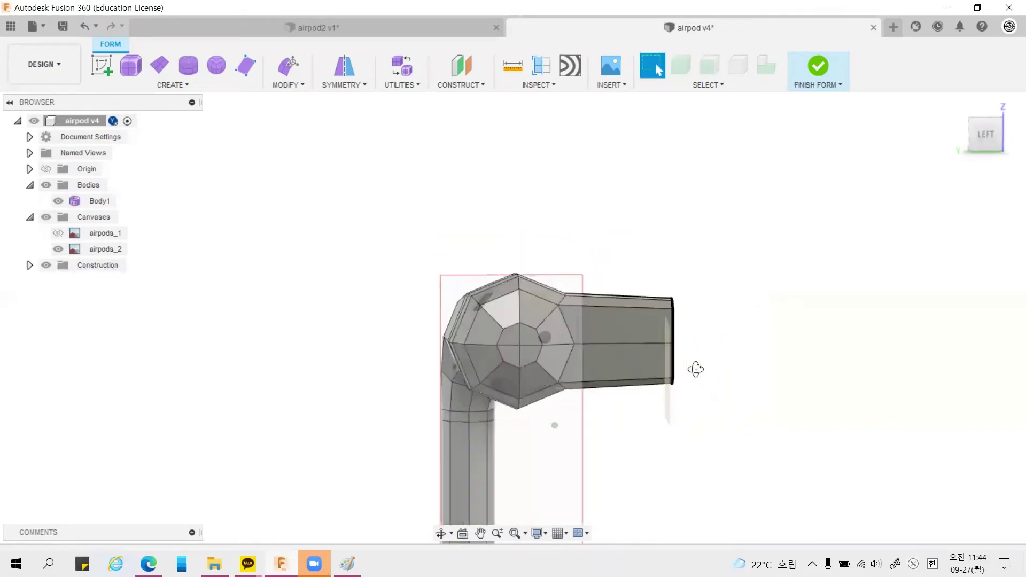
mouse_move(695, 368)
shift+middle_down()
mouse_move(705, 309)
mouse_move(913, 139)
mouse_move(740, 259)
mouse_move(719, 318)
shift+middle_up()
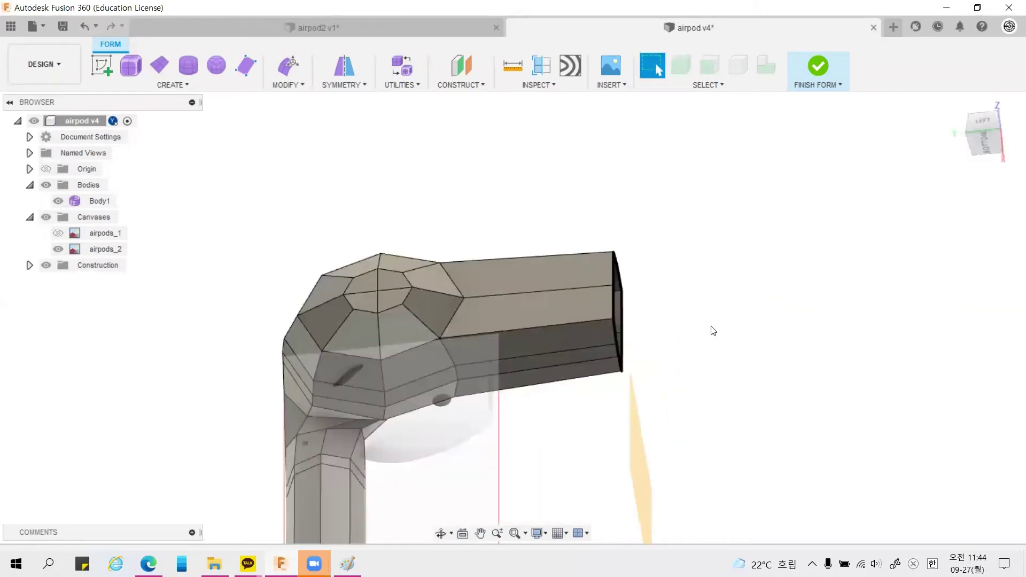
key(ctrl+z)
key(ctrl+z)
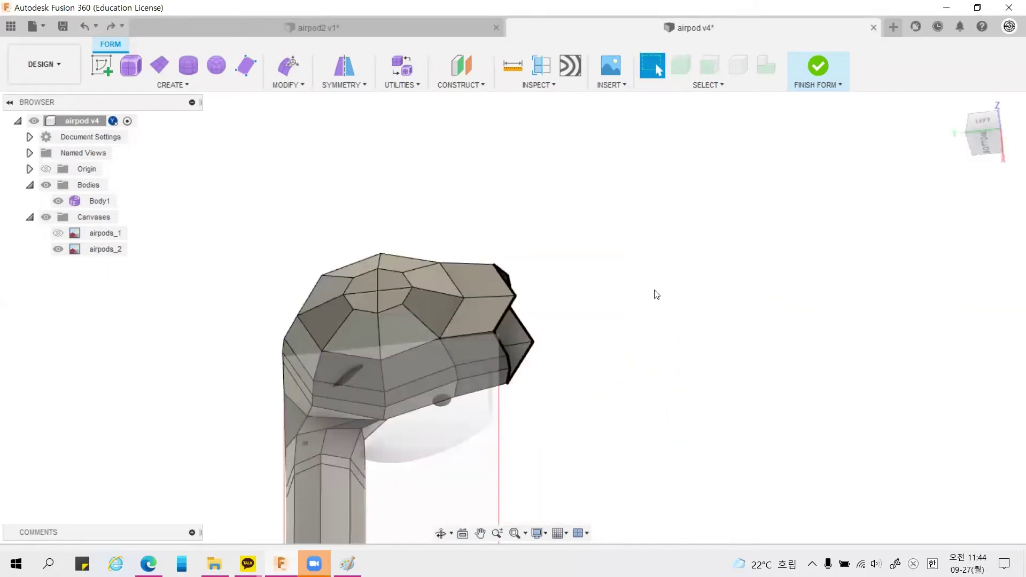
Step: Start Flatten with direction set parallel to the XZ plane
mouse_move(618, 247)
shift+middle_down()
mouse_move(644, 290)
mouse_move(567, 315)
shift+middle_up()
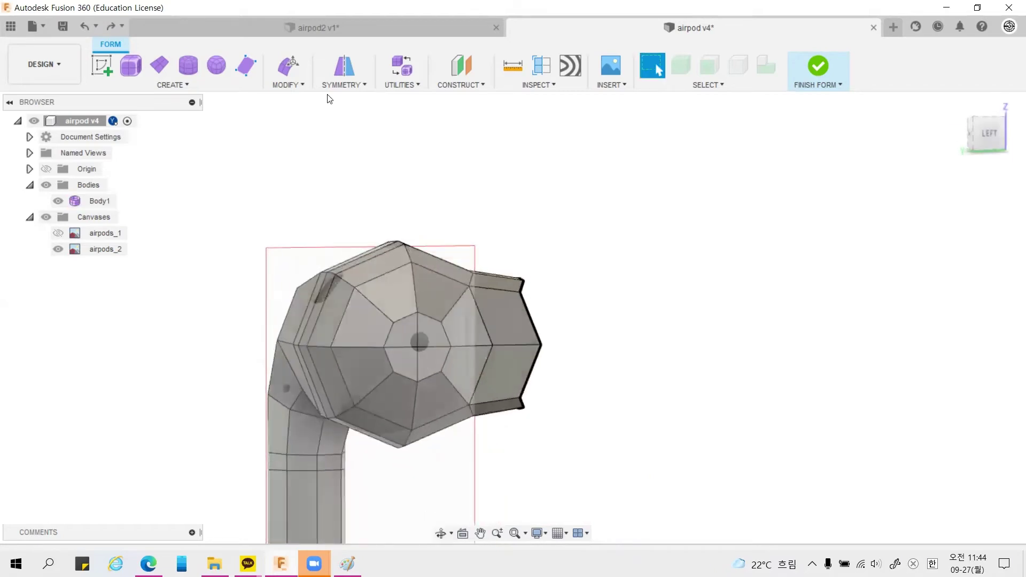
click(287, 84)
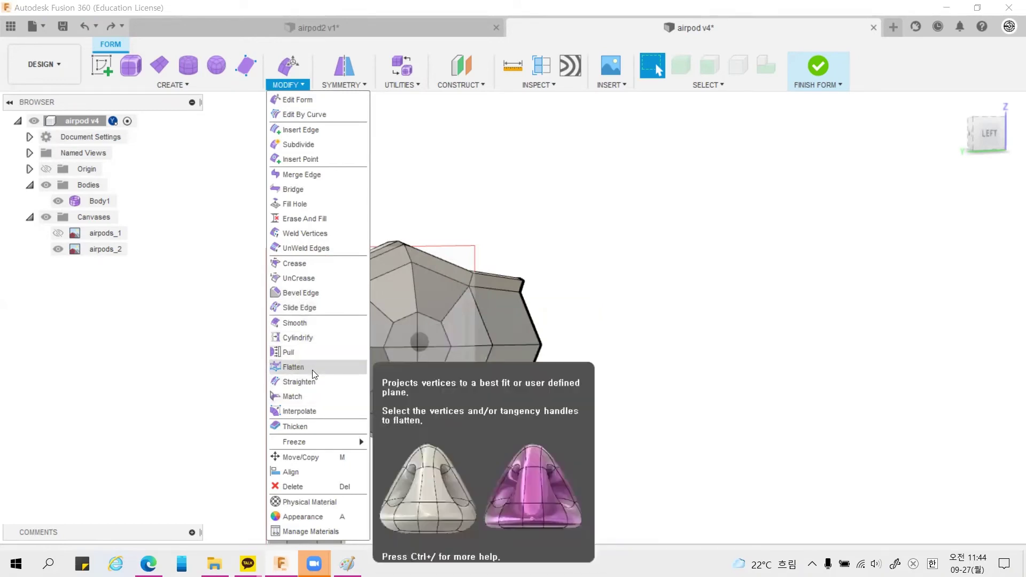
click(313, 370)
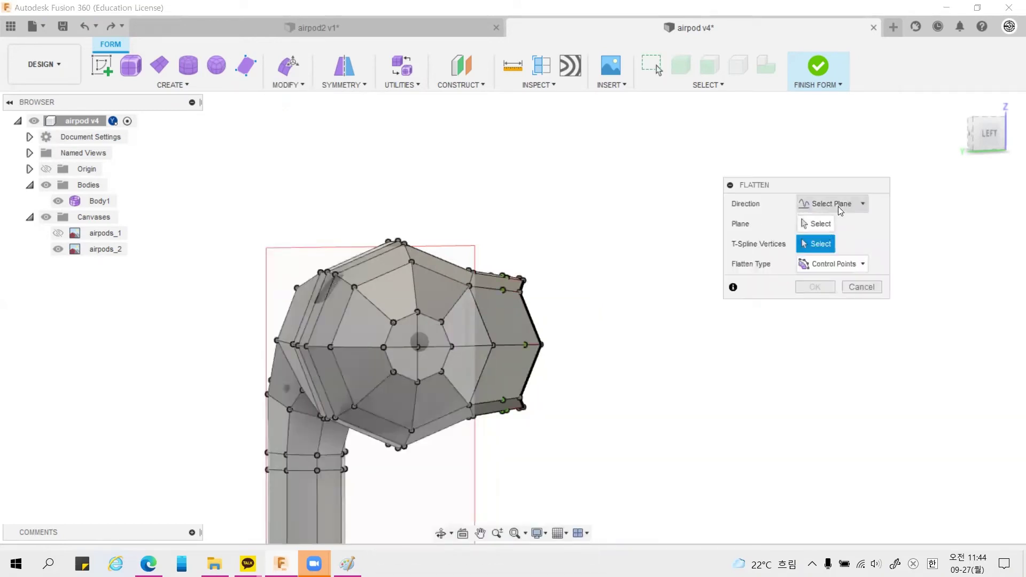
click(837, 206)
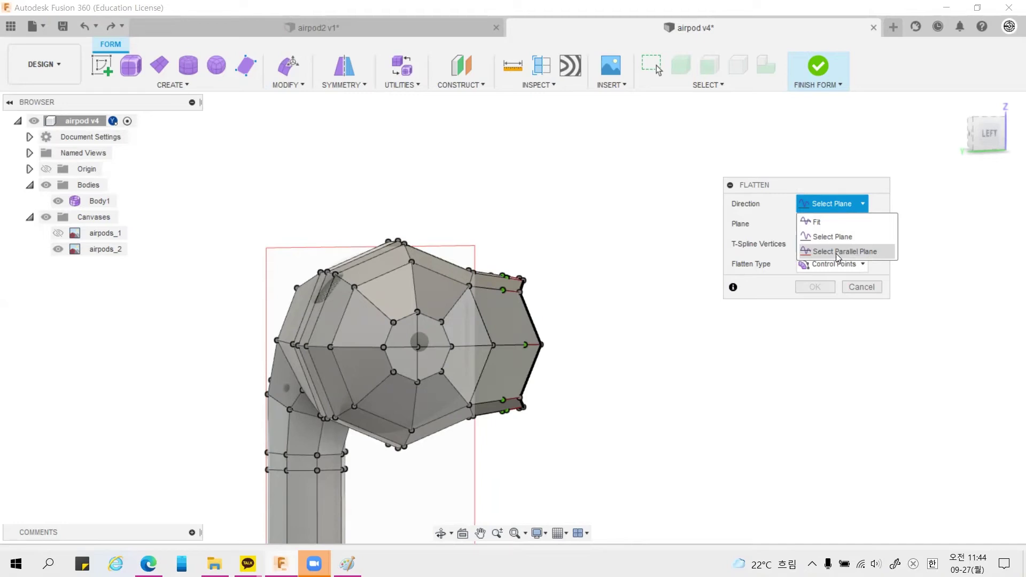
click(836, 253)
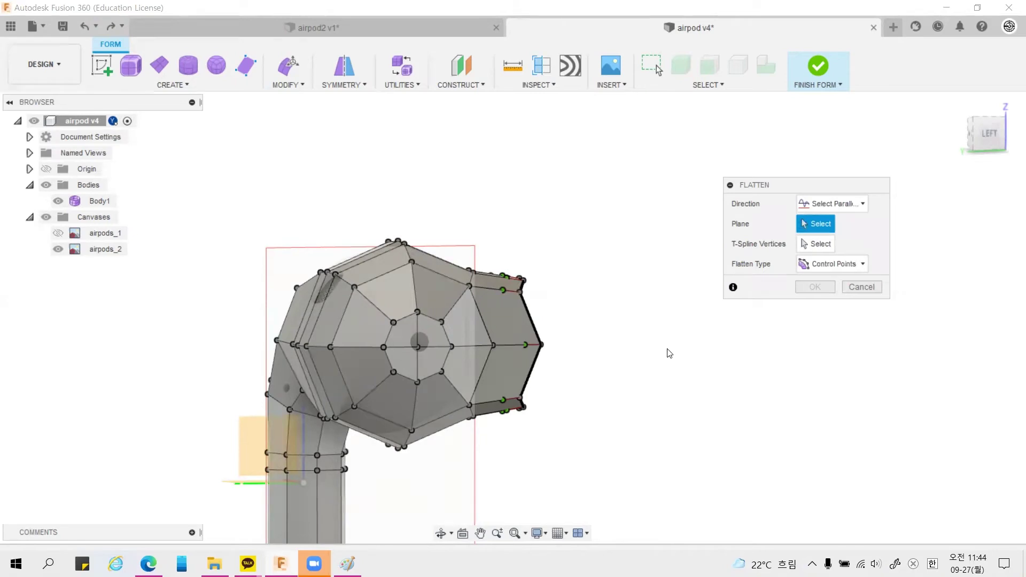
shift+middle_drag(672, 350, 622, 397)
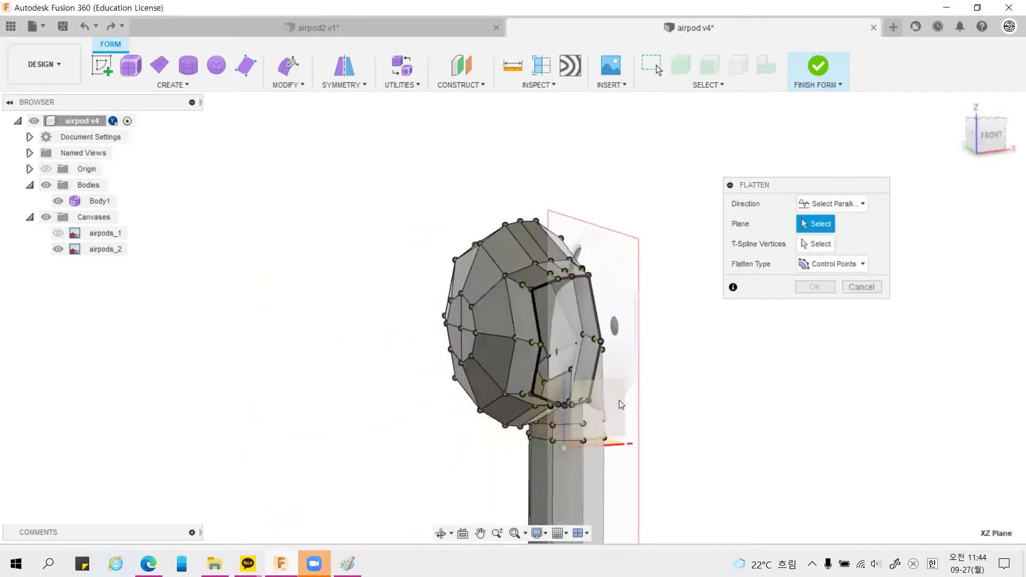
click(620, 409)
Step: Window-select the 12 vertices around the opening from the left view, then switch to Paint
mouse_move(671, 388)
shift+middle_down()
mouse_move(703, 380)
mouse_move(792, 320)
shift+middle_up()
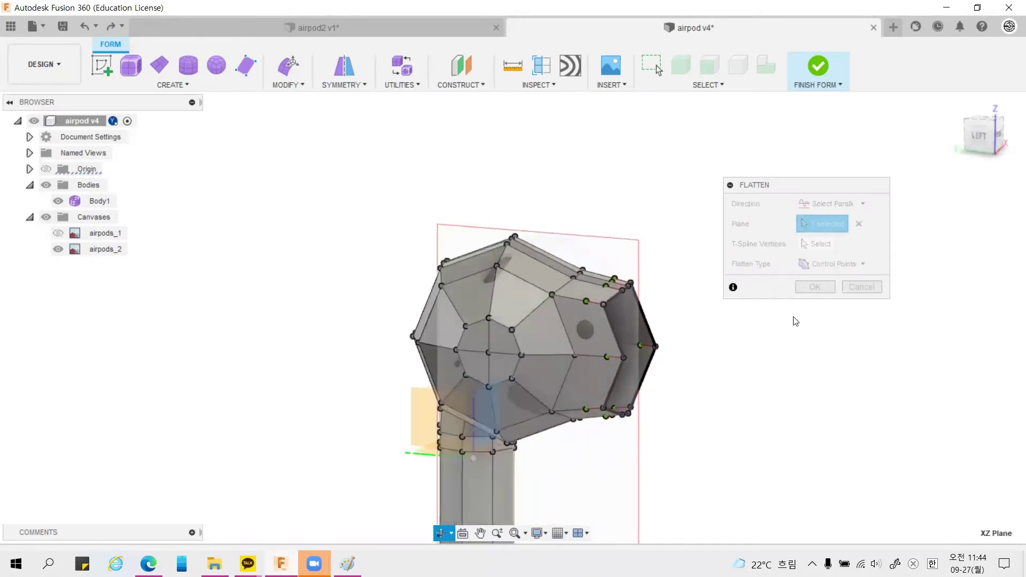
click(820, 244)
shift+middle_drag(710, 339, 740, 325)
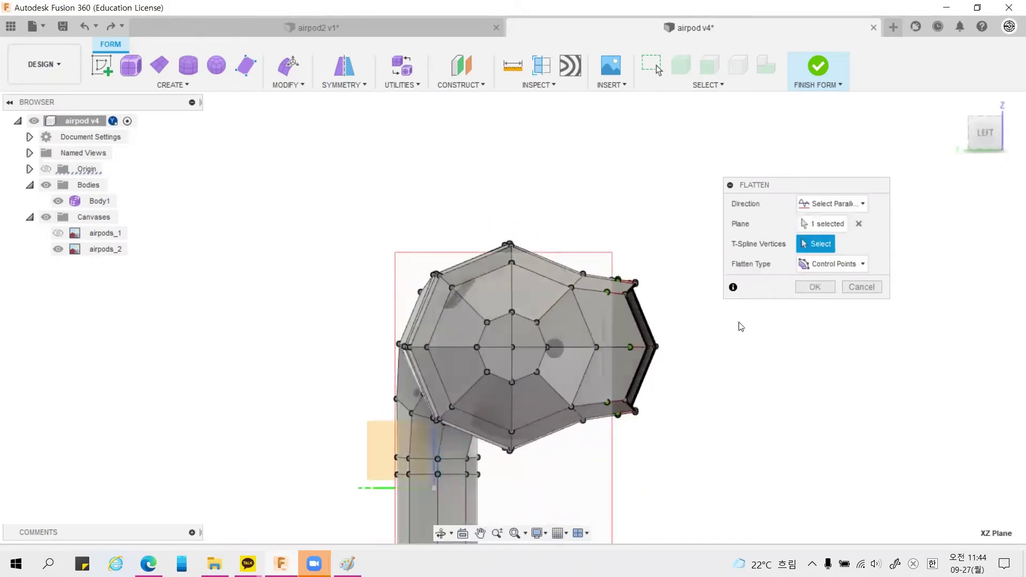
click(985, 132)
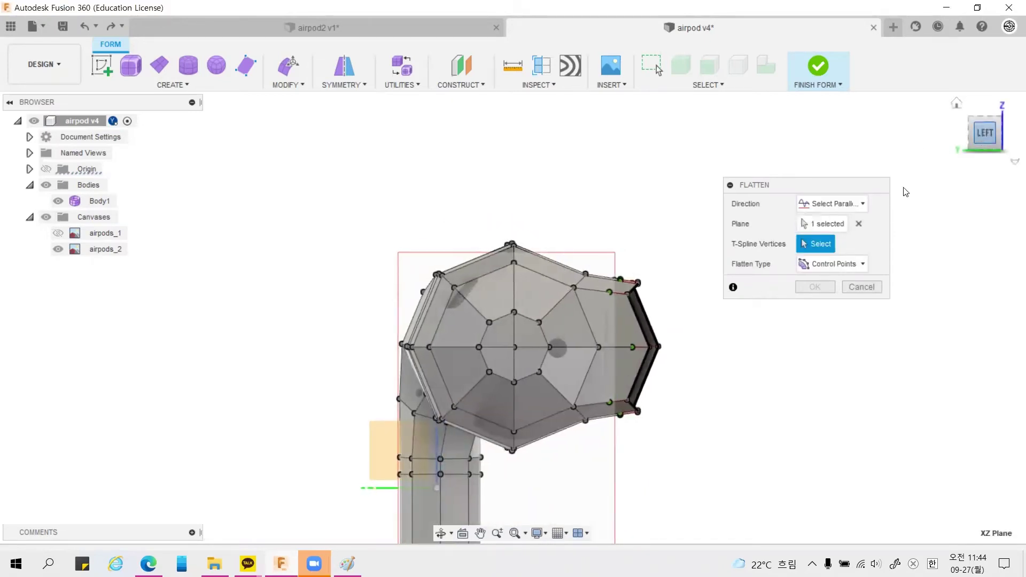
drag(624, 259, 684, 430)
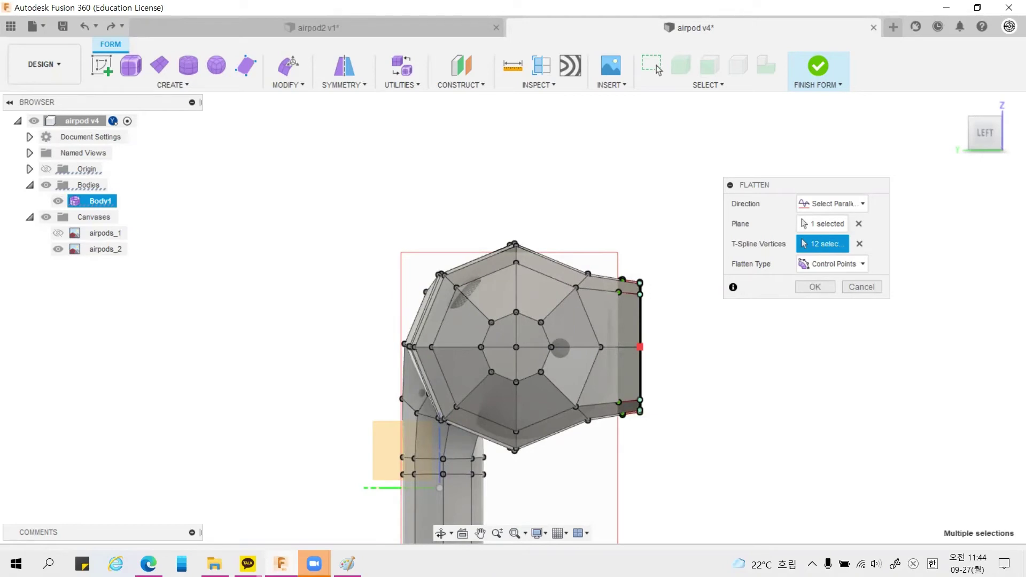
key(alt+Tab)
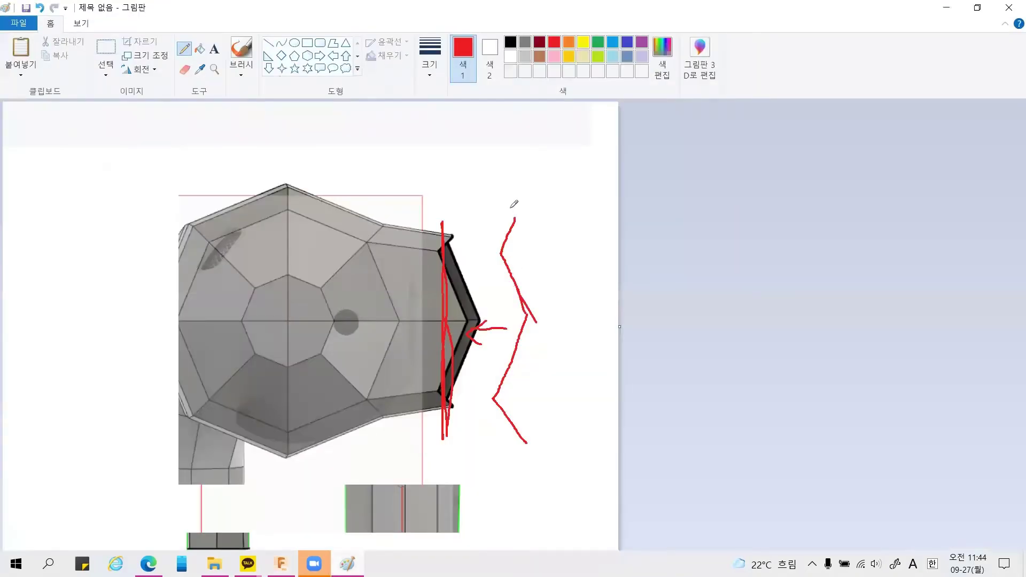
Step: Draw green vertical guide lines across the head and beside the opening
click(598, 42)
drag(509, 208, 521, 463)
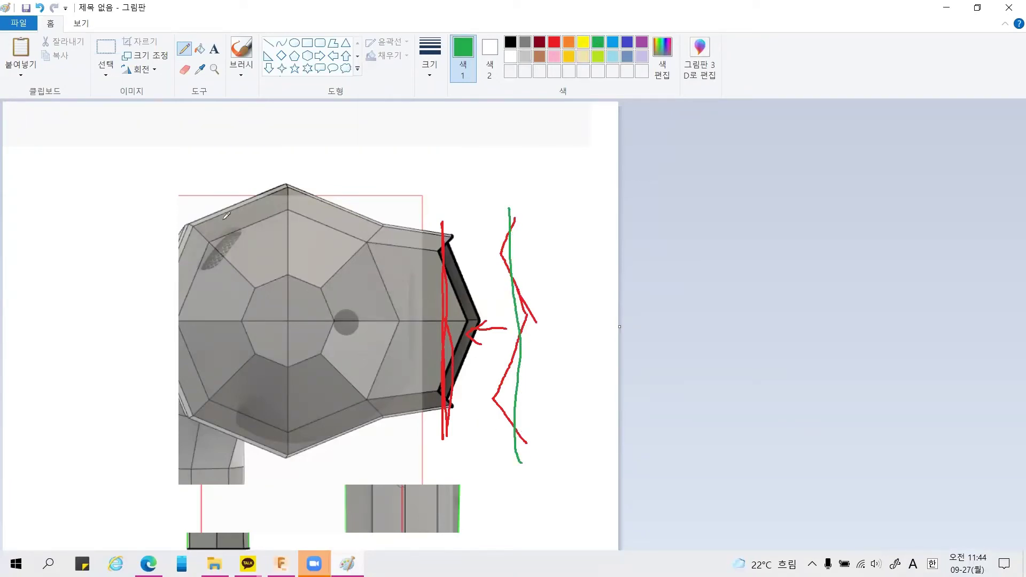
drag(222, 211, 217, 457)
drag(218, 203, 221, 333)
drag(219, 431, 216, 466)
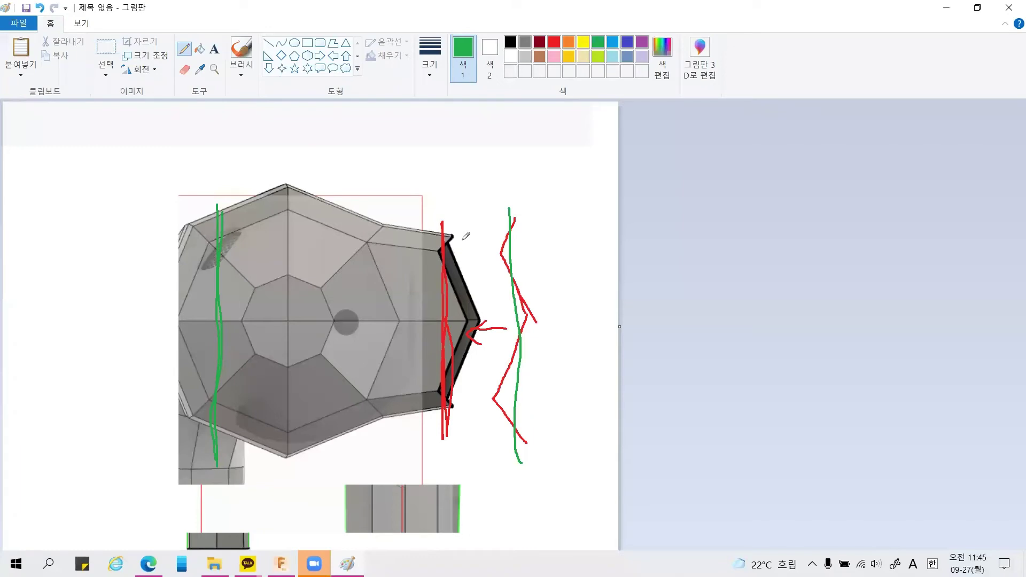
Step: Add a red zigzag and another green line beside the opening, then return to Fusion 360
click(557, 43)
mouse_move(531, 199)
mouse_down()
mouse_move(524, 300)
mouse_move(545, 447)
mouse_up()
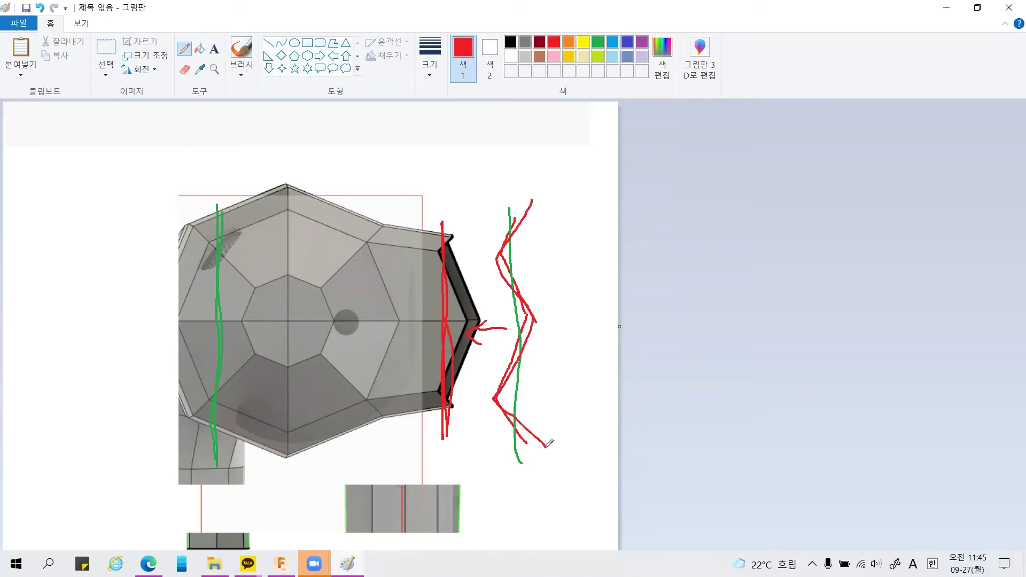
click(597, 42)
drag(517, 190, 521, 459)
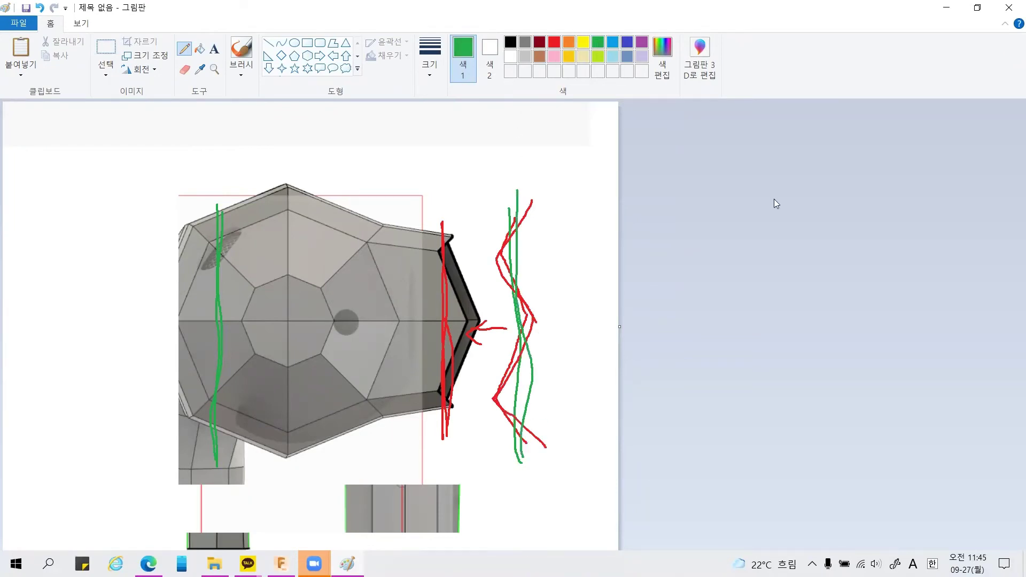
key(alt+Tab)
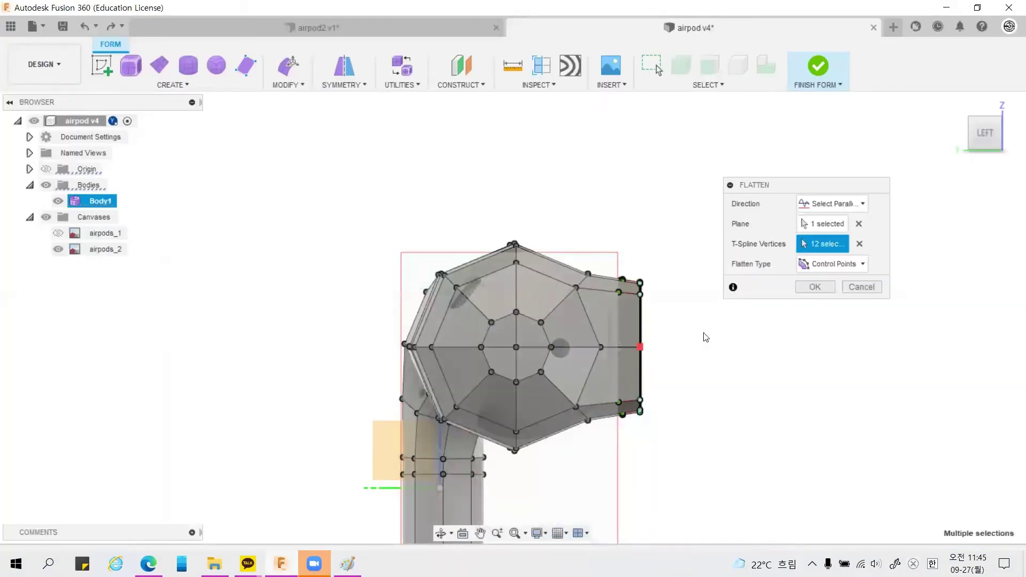
Step: Apply the flatten and push the flattened side's edge loop inward into the body
click(817, 287)
drag(634, 240, 651, 434)
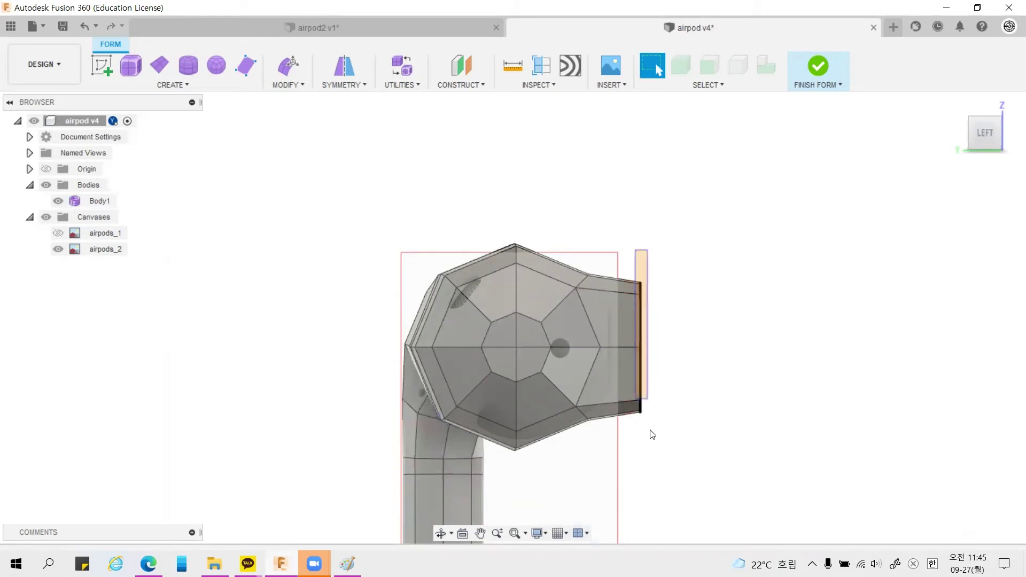
click(289, 65)
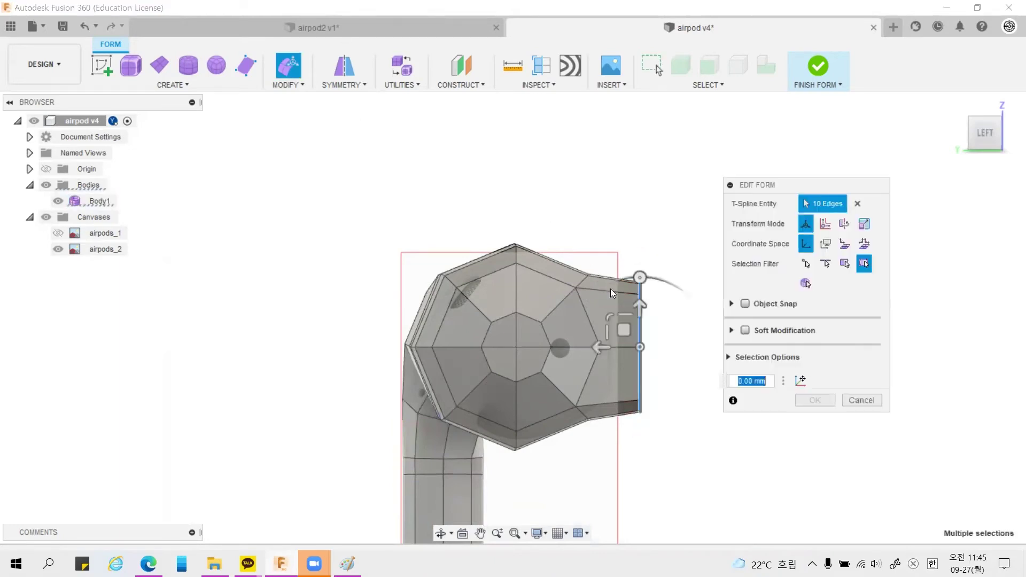
drag(626, 346, 580, 348)
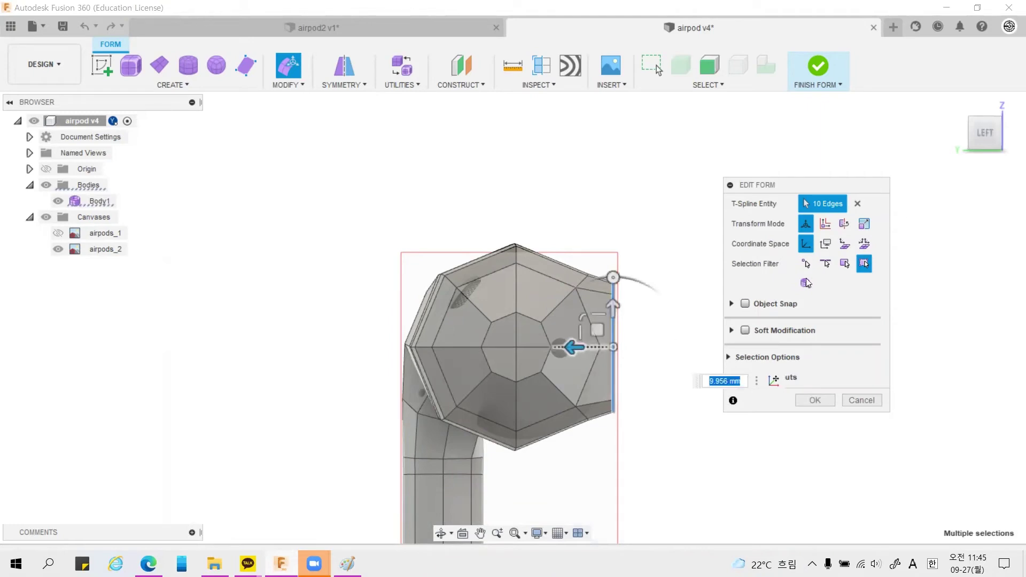
Step: Scale the opening's 10-edge loop down to about 0.92 and confirm the edit
mouse_move(611, 276)
shift+middle_down()
mouse_move(643, 142)
mouse_move(635, 154)
shift+middle_up()
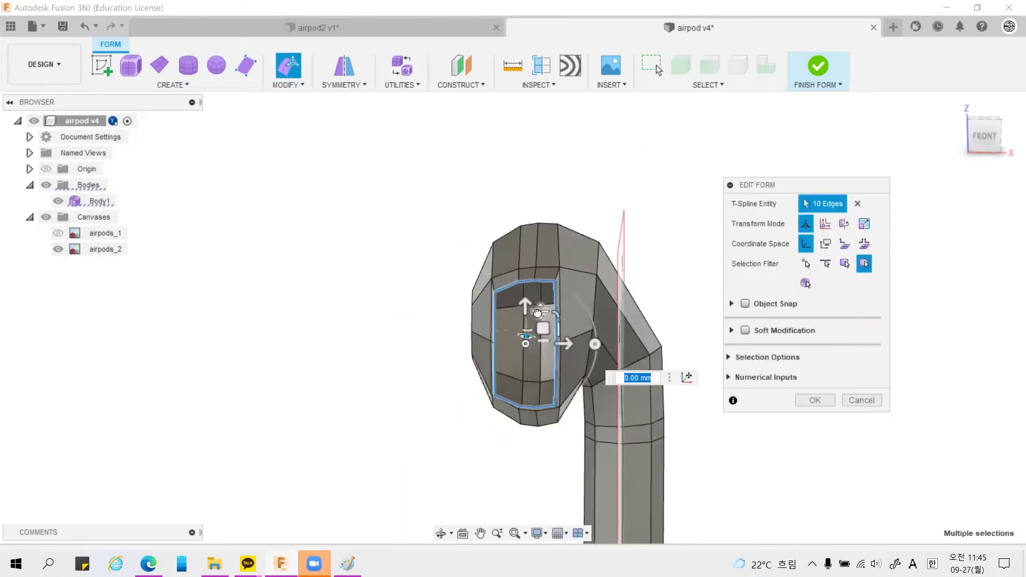
drag(530, 321, 536, 317)
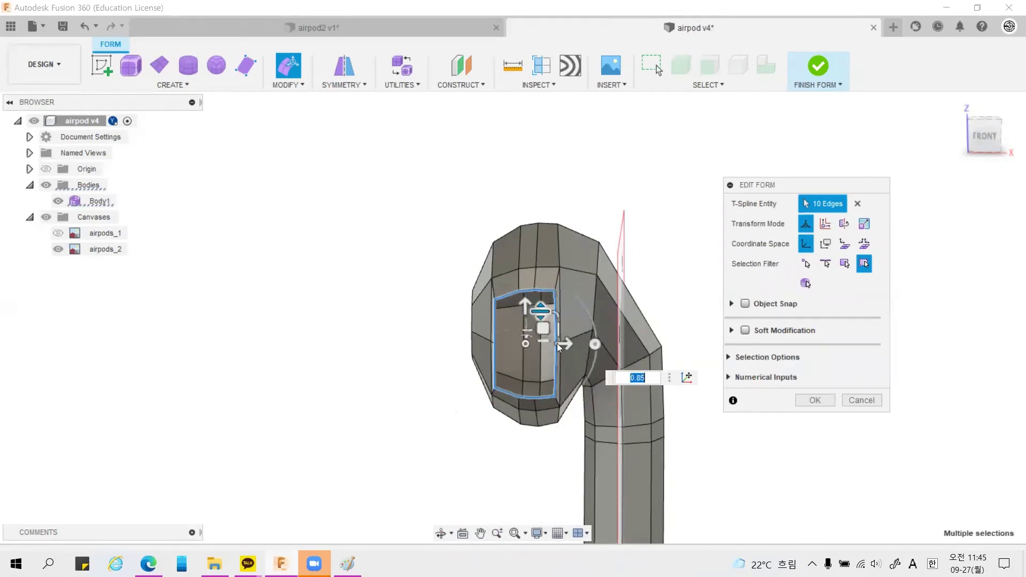
click(986, 144)
drag(540, 444, 534, 449)
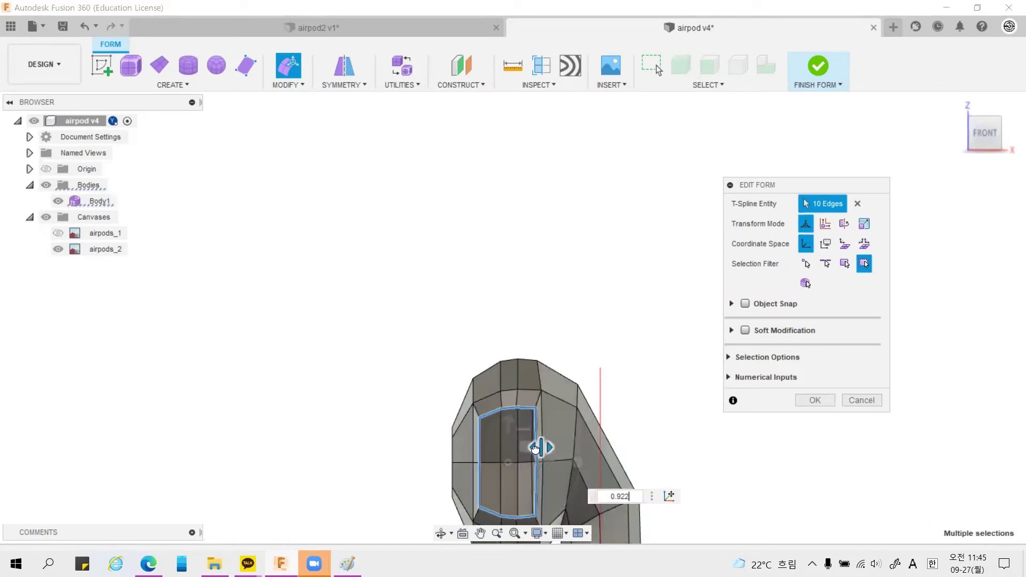
click(812, 400)
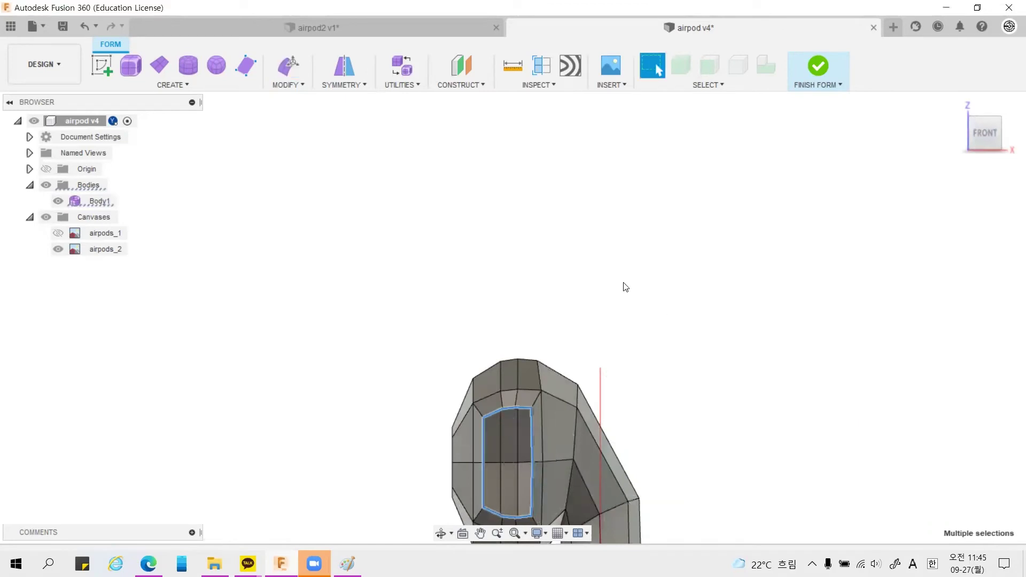
scroll(625, 283, down, 3)
scroll(588, 174, down, 2)
Step: Switch the earbud body's display mode to Smooth
shift+middle_drag(570, 174, 560, 176)
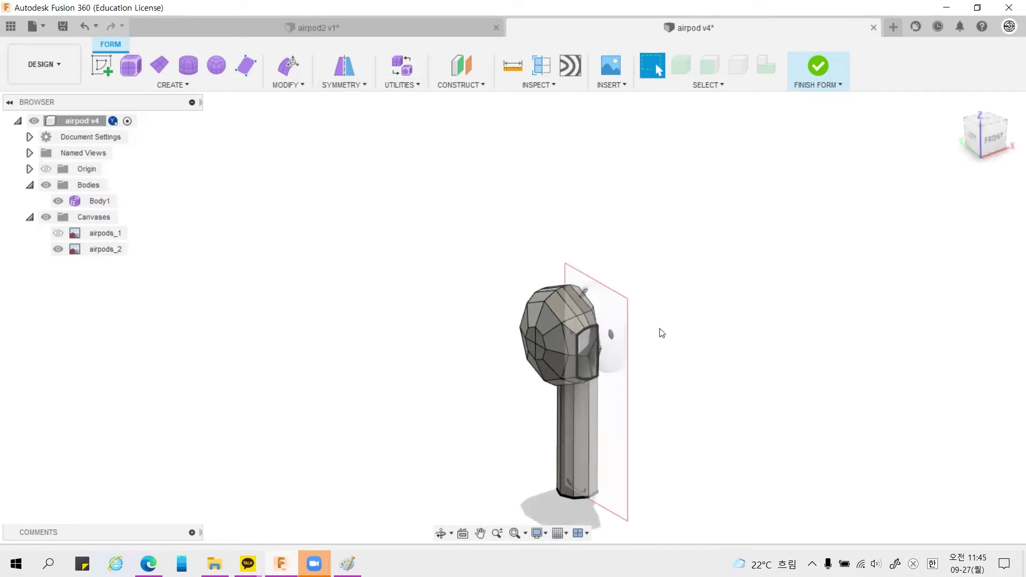
shift+middle_drag(659, 332, 724, 303)
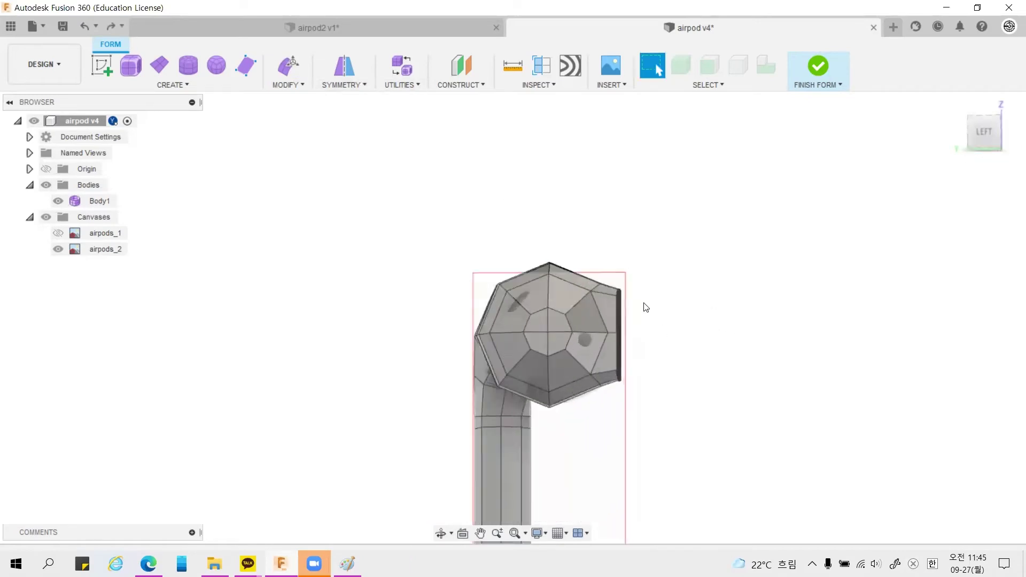
shift+middle_drag(654, 303, 627, 272)
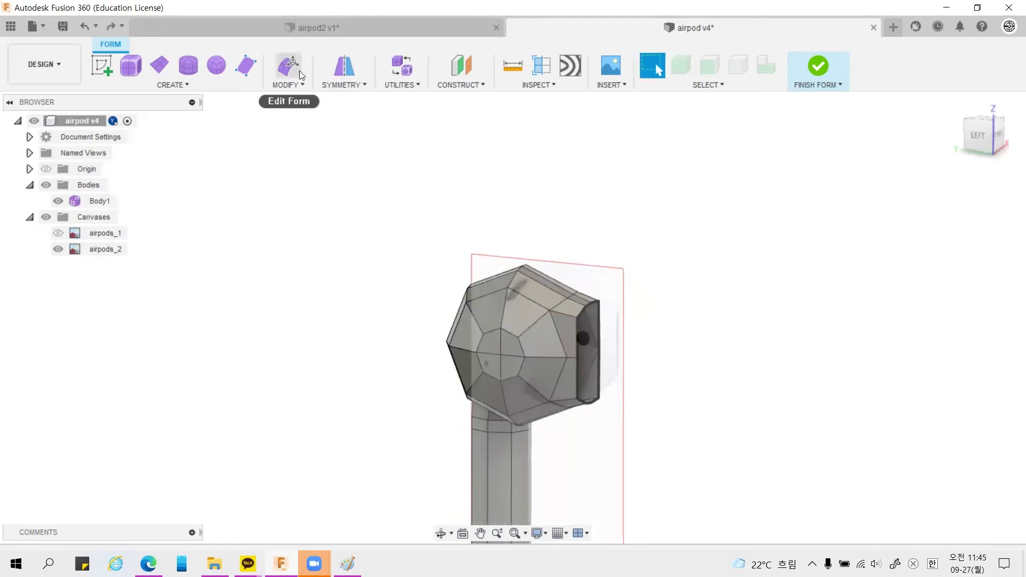
click(418, 84)
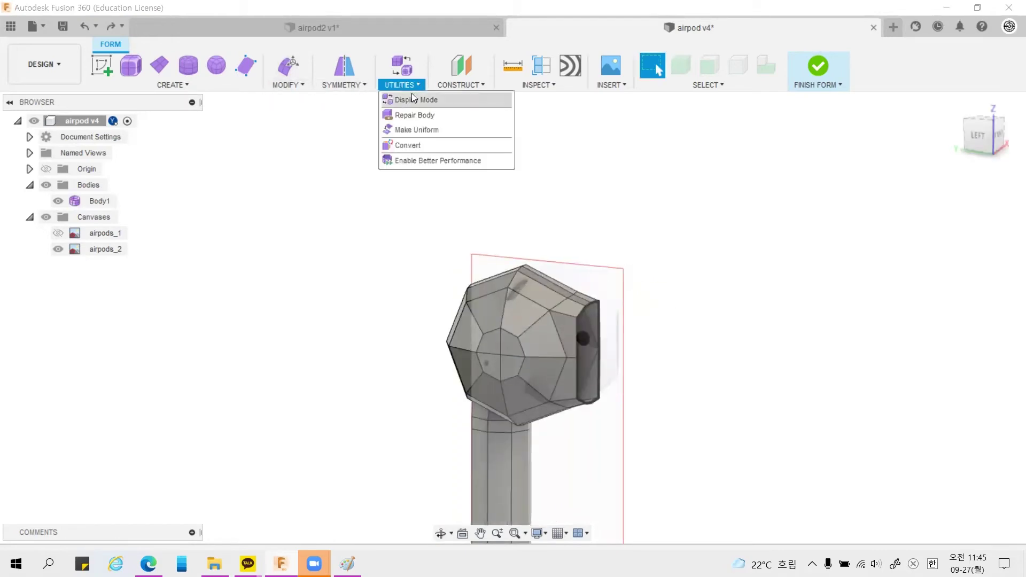
click(413, 98)
click(832, 224)
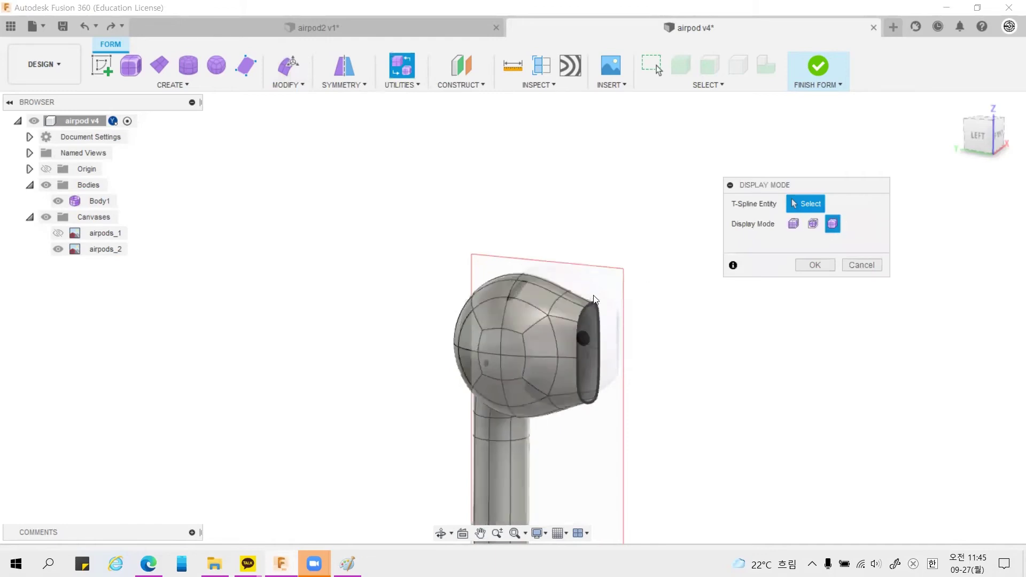
shift+middle_drag(636, 192, 573, 243)
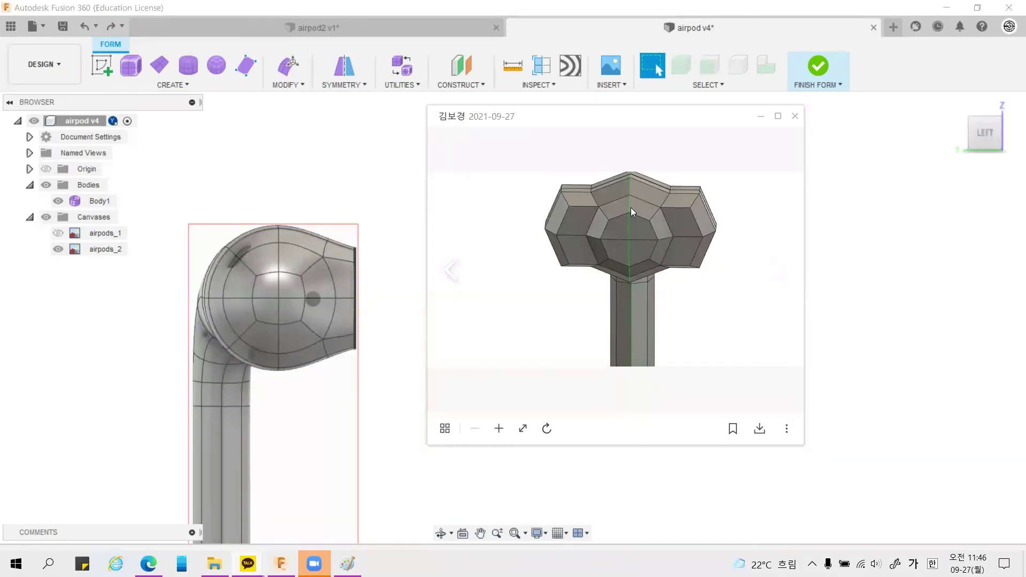
Step: Close the reference image, move the rim loop 0.825 mm, and set the selection filter to Vertex
click(350, 82)
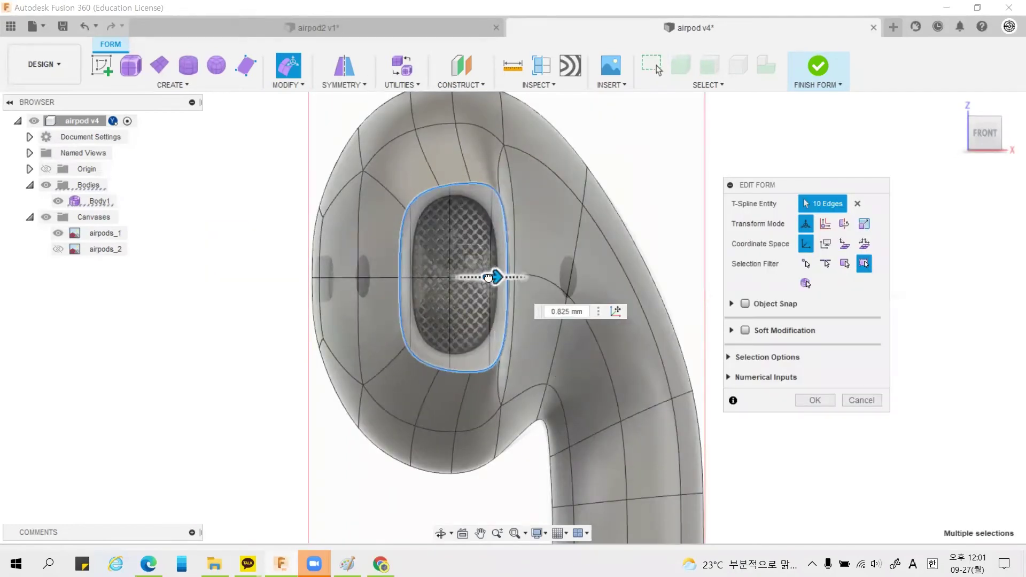
drag(488, 278, 490, 277)
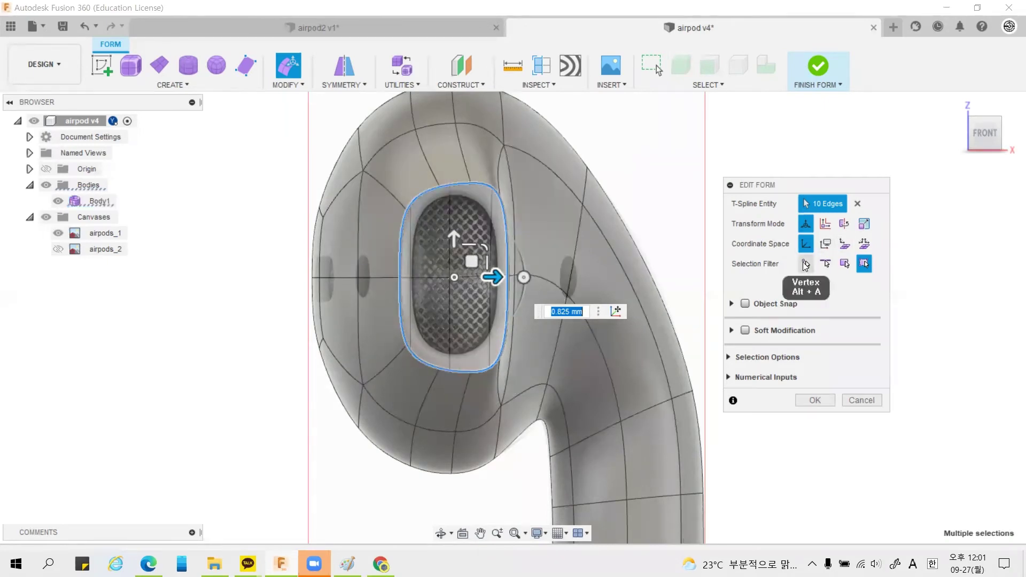
click(805, 264)
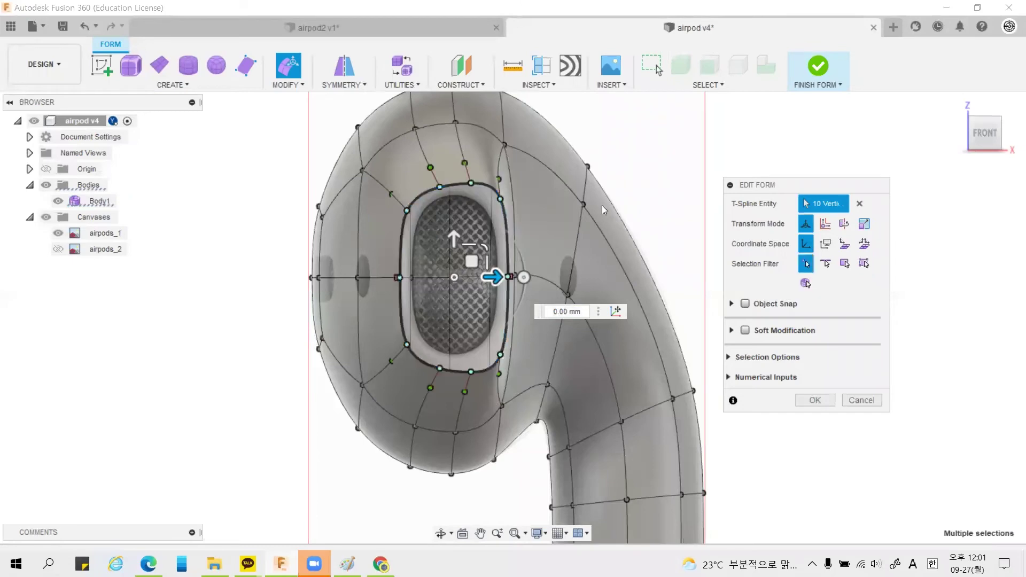
Step: Nudge the vertices along the top of the opening up, down and sideways
click(471, 183)
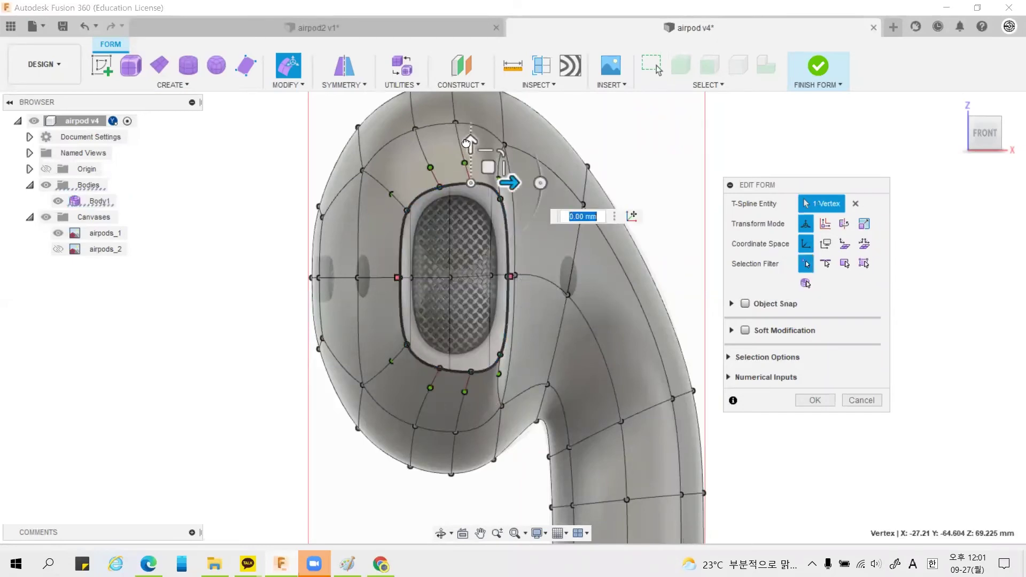
drag(466, 143, 466, 146)
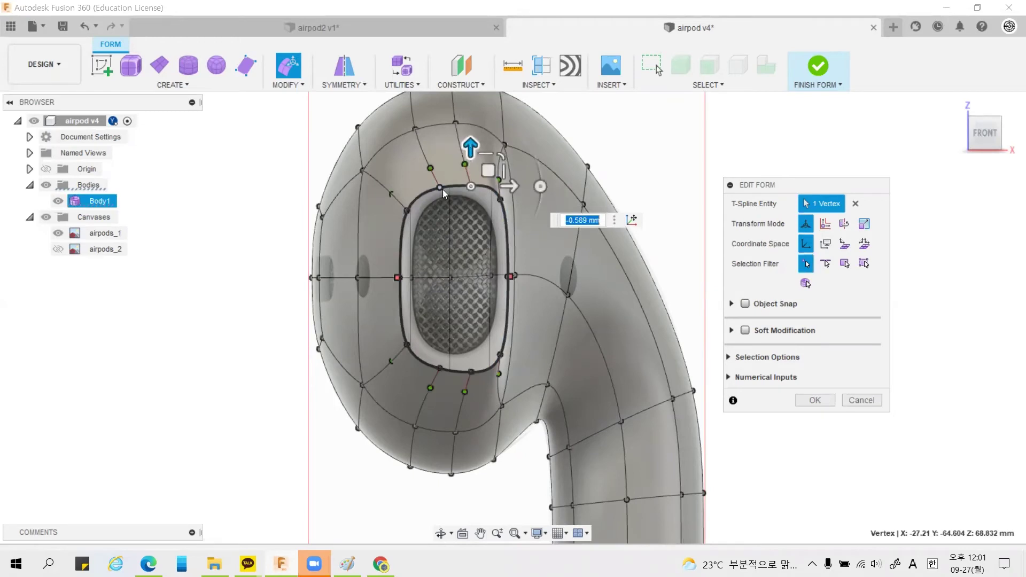
click(441, 188)
drag(440, 149, 439, 145)
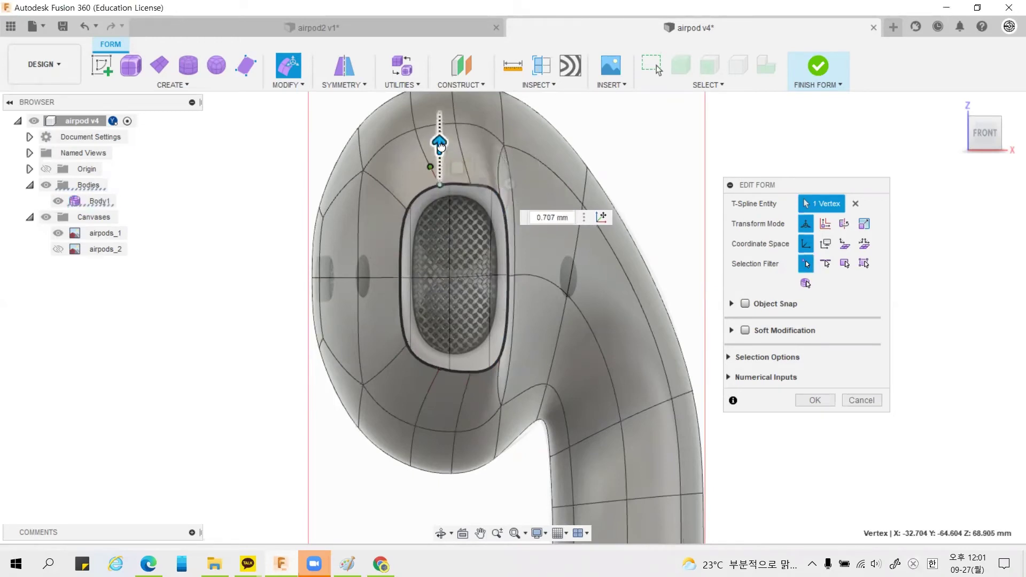
click(500, 201)
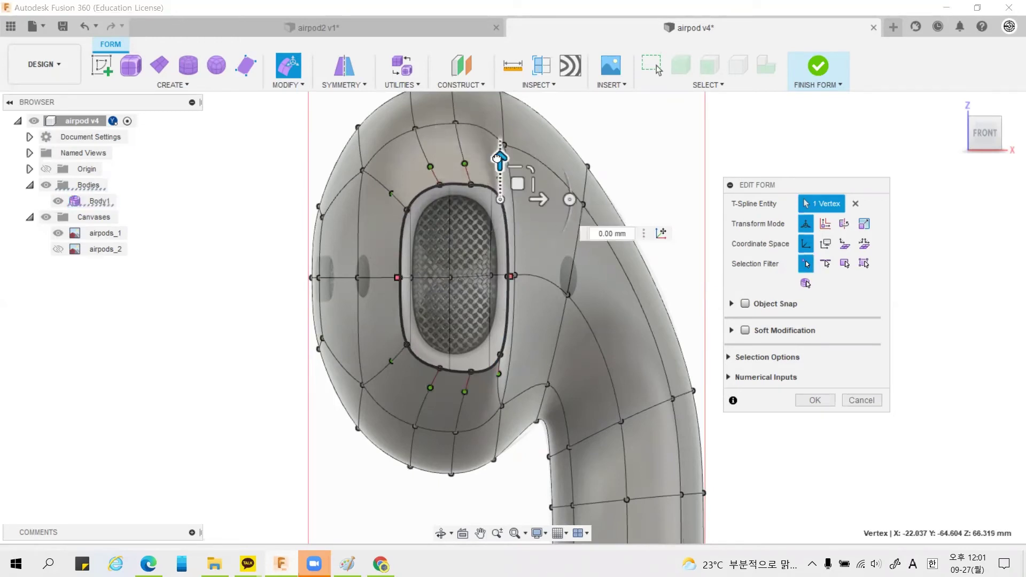
mouse_move(499, 156)
mouse_down()
mouse_move(497, 164)
mouse_move(468, 150)
mouse_up()
click(472, 186)
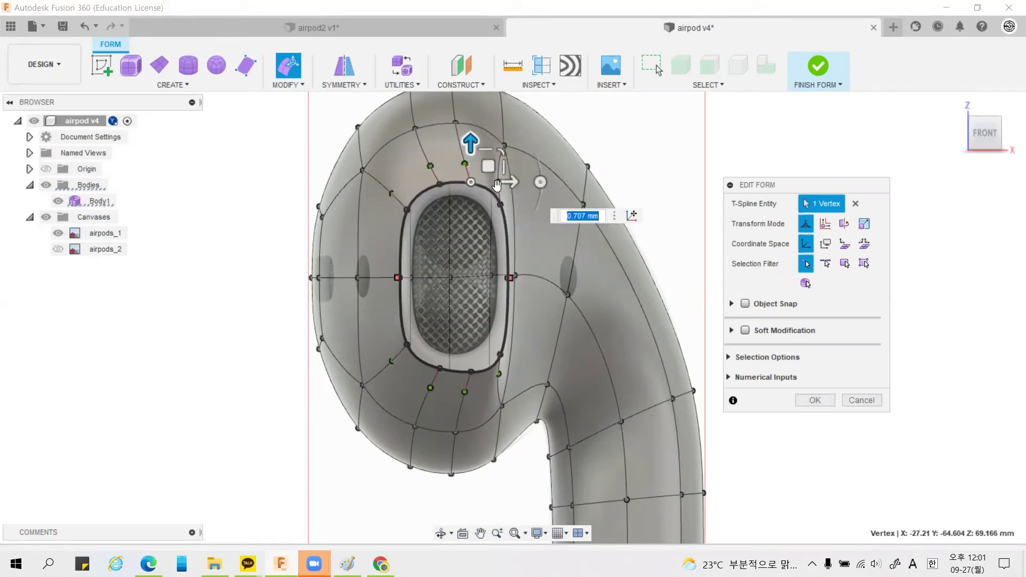
click(500, 204)
drag(539, 204, 538, 206)
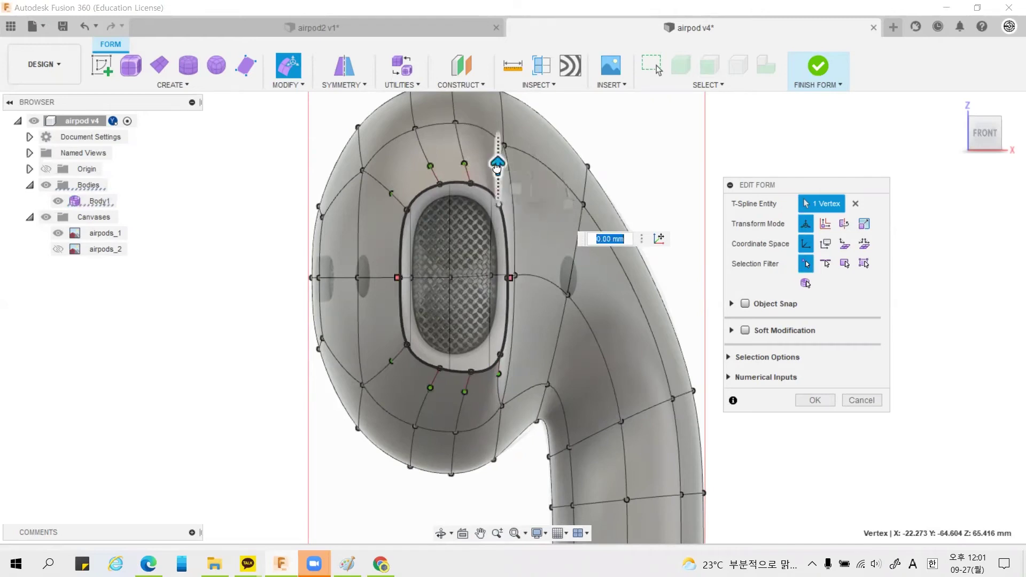
drag(497, 163, 497, 168)
Step: Reshape the bottom of the opening by moving its lower vertices
click(407, 345)
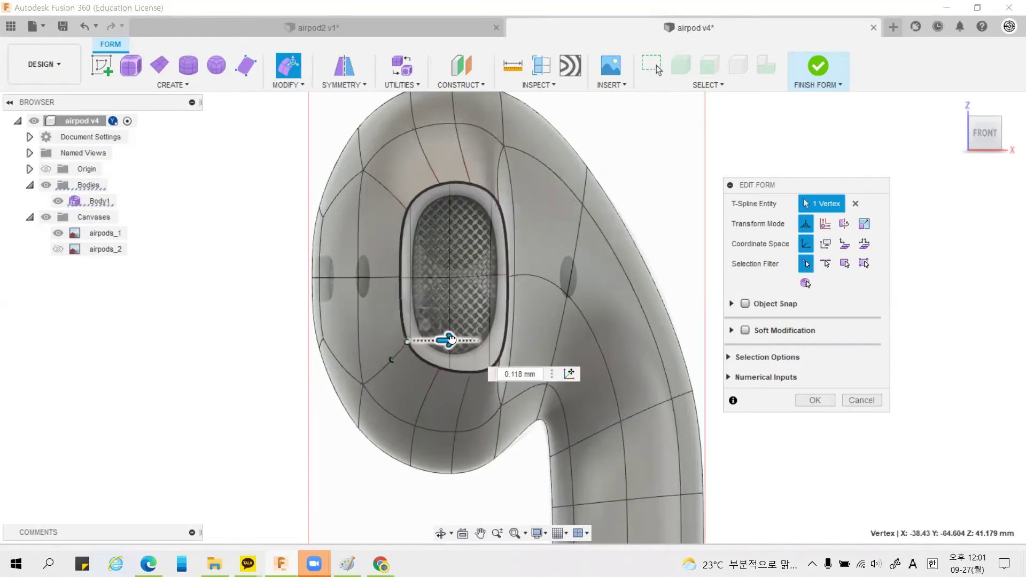
click(439, 368)
shift+middle_drag(442, 330, 435, 320)
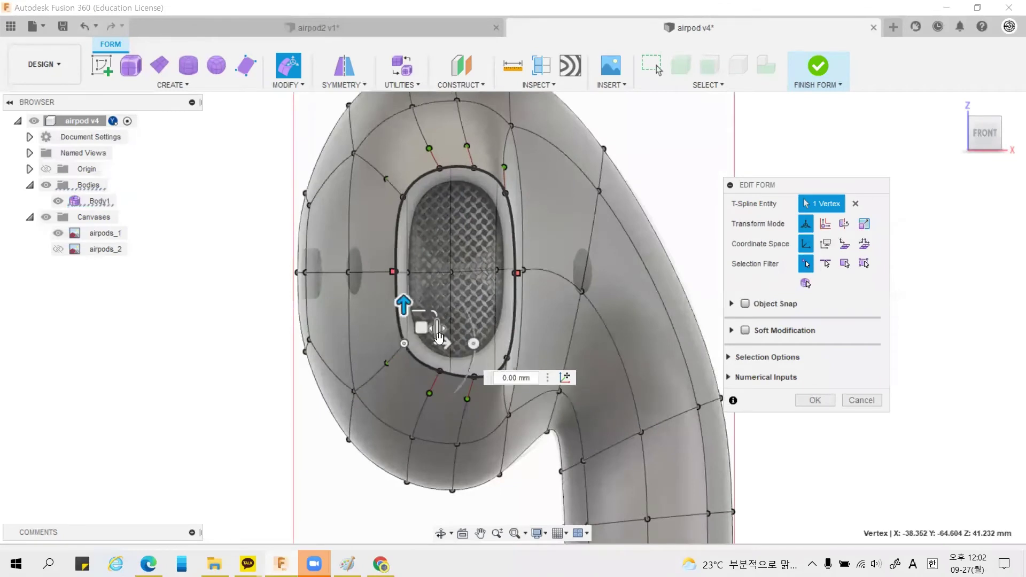
mouse_move(427, 321)
mouse_down()
mouse_move(497, 345)
mouse_move(423, 383)
mouse_up()
scroll(501, 306, up, 2)
click(384, 352)
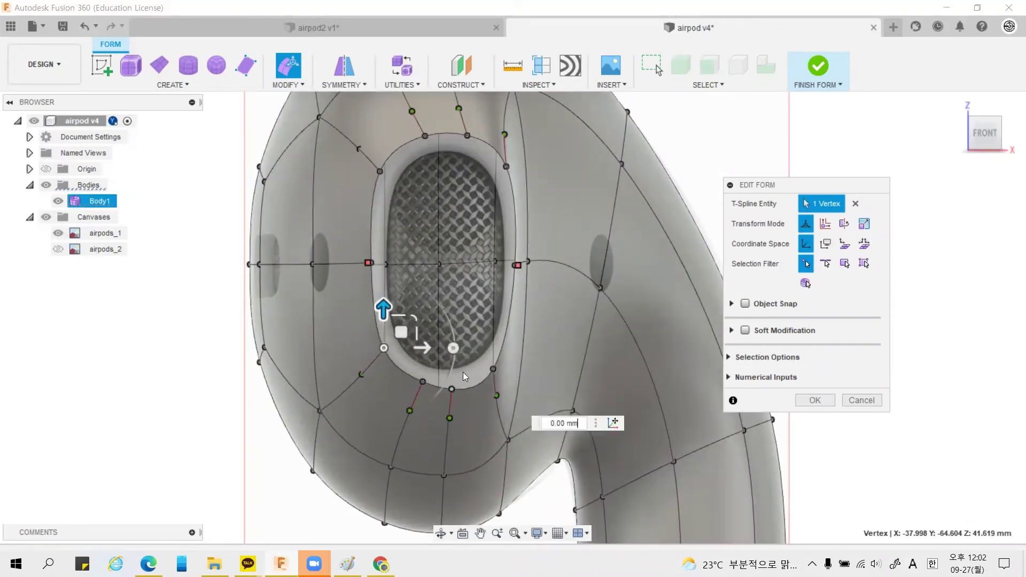
click(451, 392)
click(492, 368)
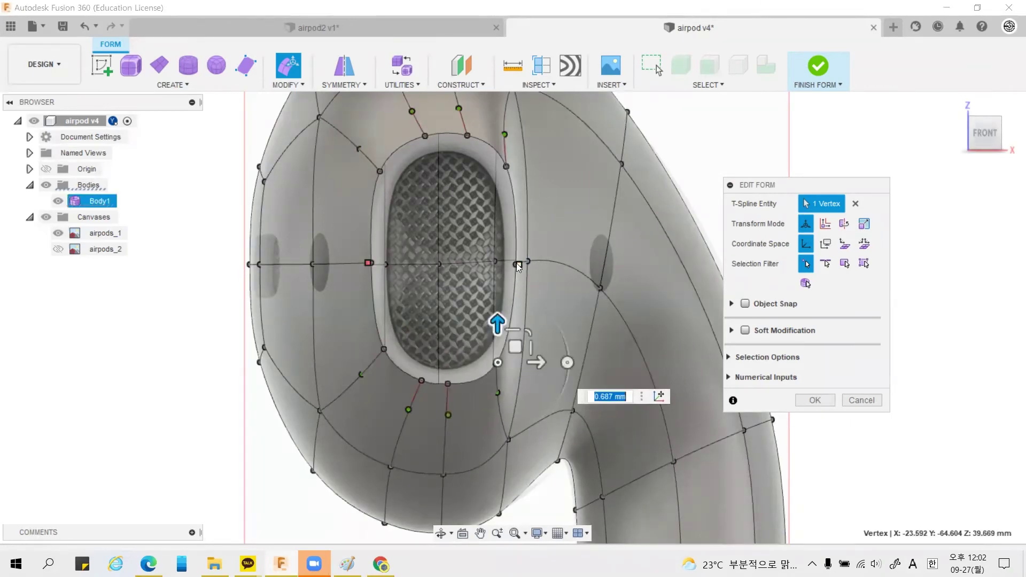
scroll(516, 262, up, 2)
Step: Refine the upper-left, upper-right and top vertices of the opening
drag(409, 161, 401, 171)
click(410, 166)
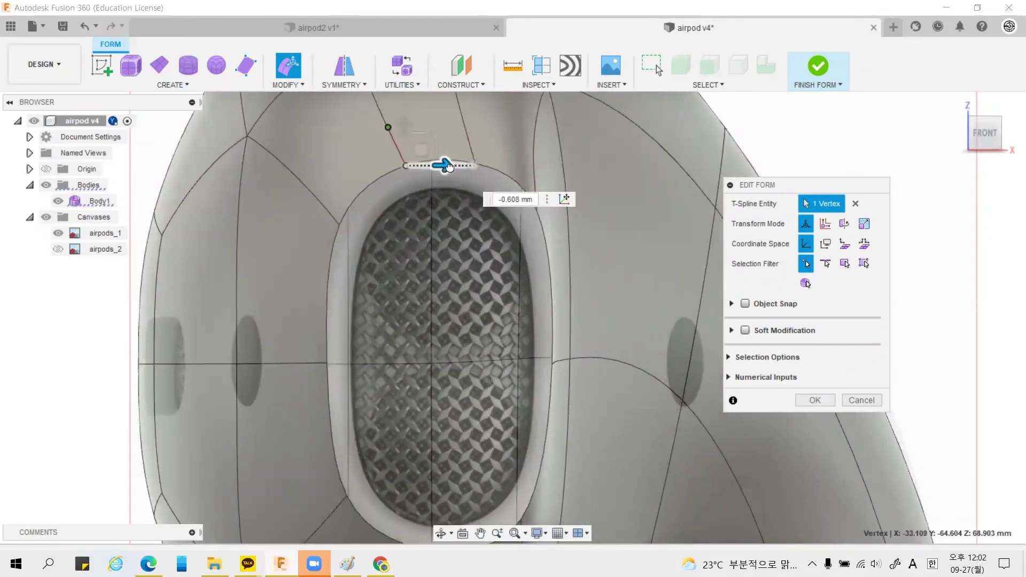
click(343, 225)
click(476, 163)
drag(516, 164, 507, 164)
click(535, 211)
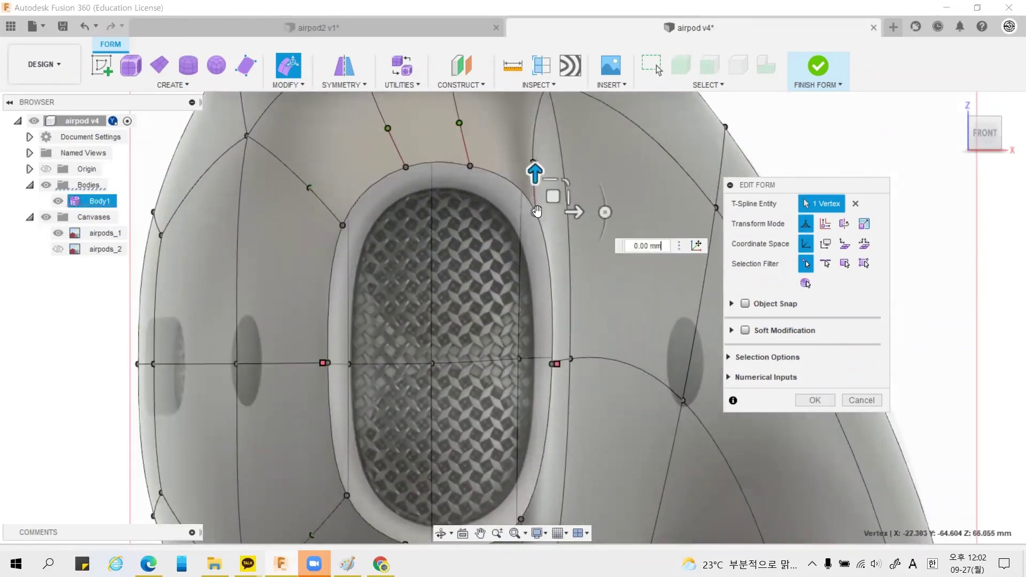
click(468, 163)
drag(469, 125, 464, 136)
click(403, 167)
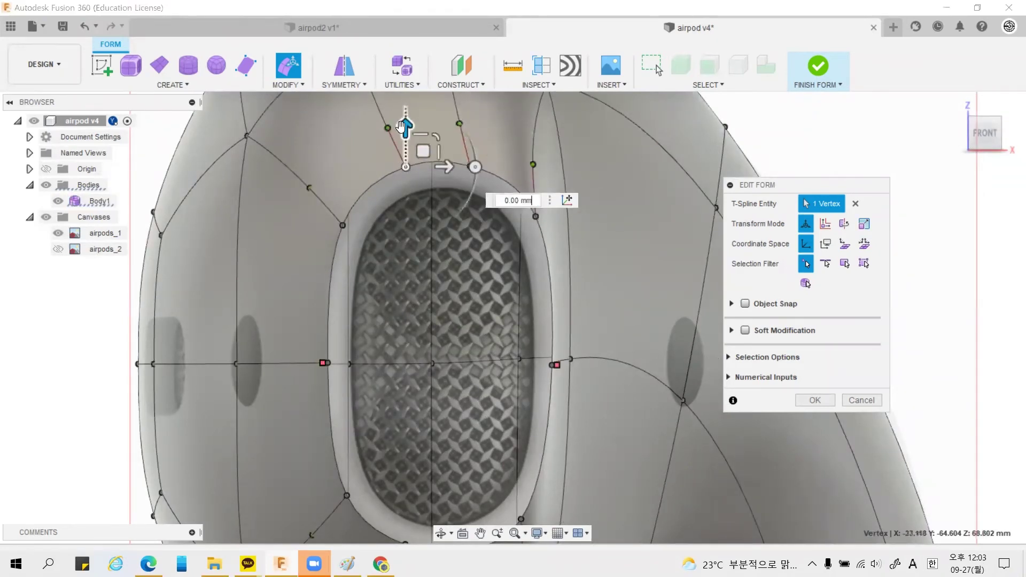
key(Escape)
Step: Pull the right rim vertex's tangency handle up slightly
click(556, 365)
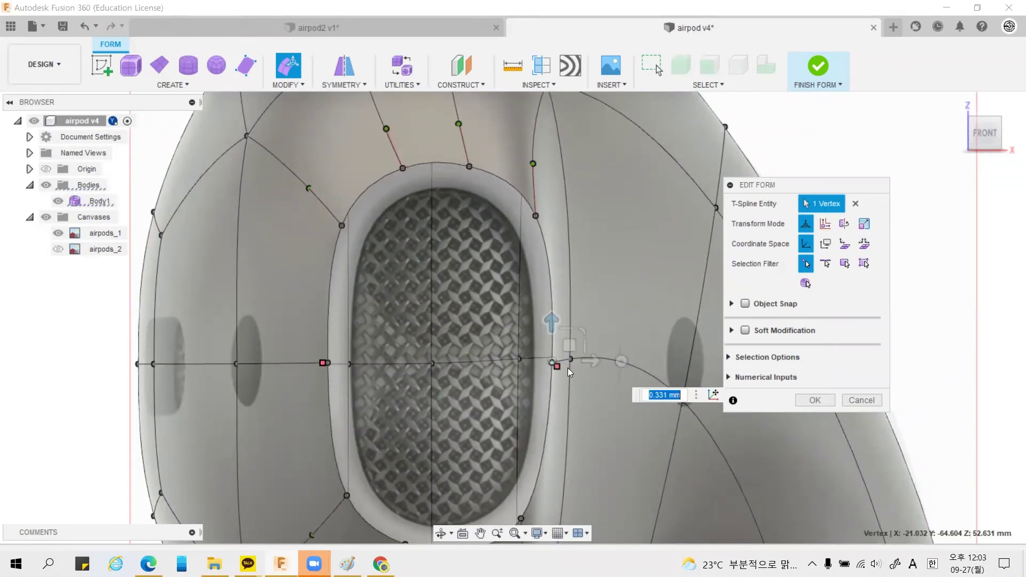
drag(554, 337, 552, 320)
scroll(553, 321, down, 3)
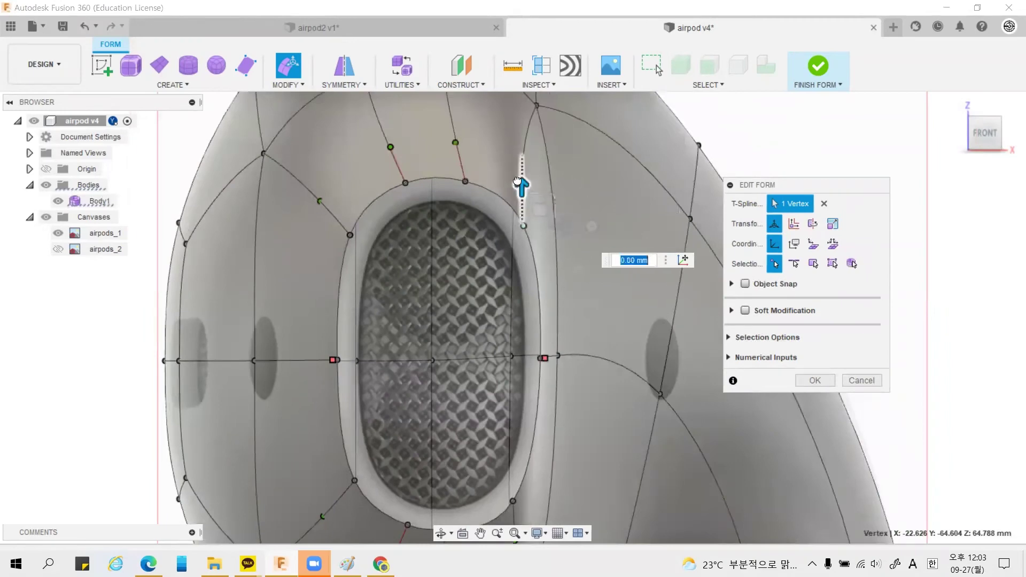
shift+middle_drag(343, 277, 240, 354)
click(980, 143)
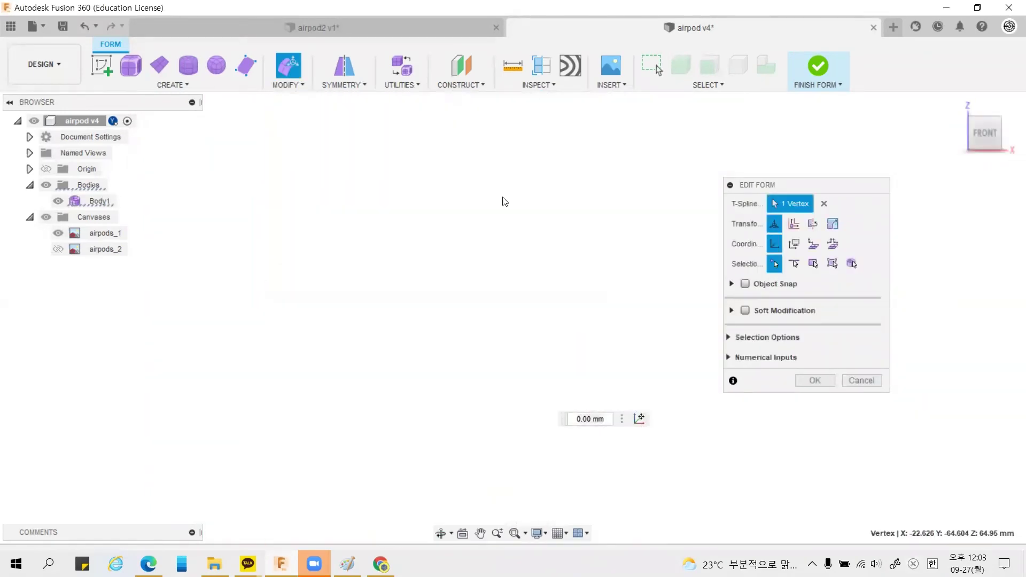
Step: Shift the vertices above (about 0.59 mm) and below the opening sideways, then finish
click(507, 310)
drag(510, 306, 538, 317)
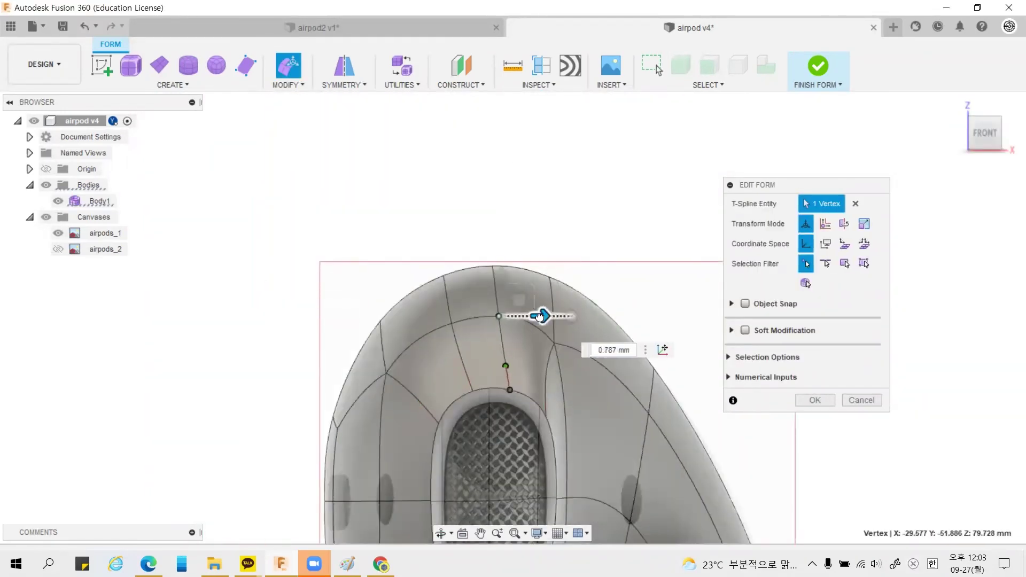
scroll(405, 174, down, 2)
scroll(406, 481, up, 3)
click(416, 446)
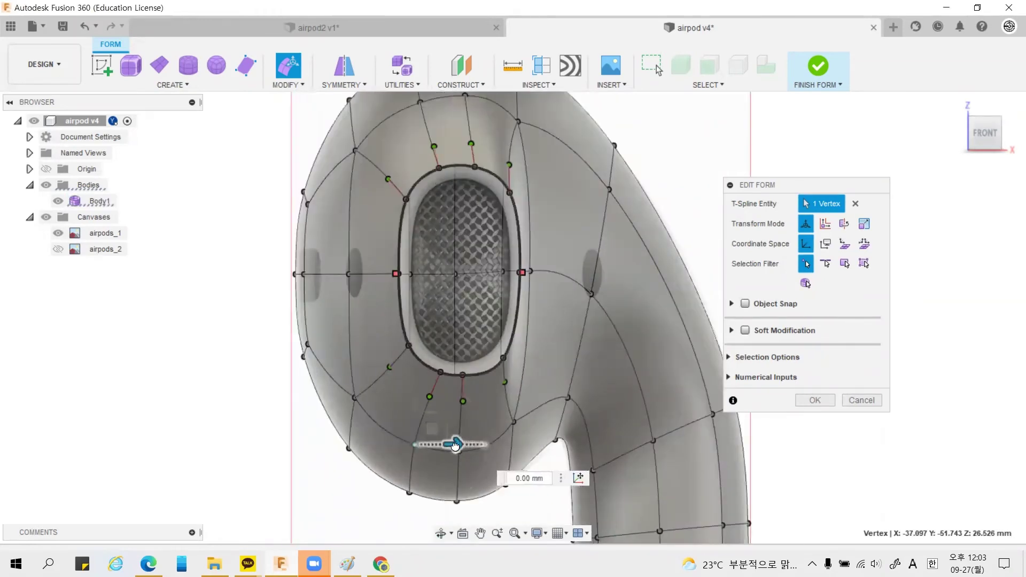
click(459, 452)
drag(480, 453, 504, 471)
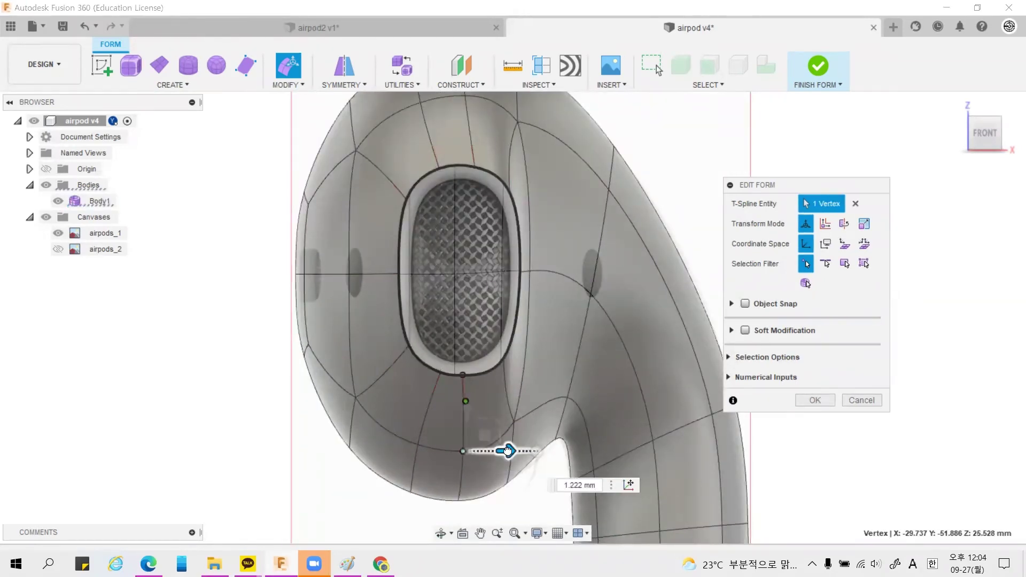
click(814, 400)
scroll(721, 276, down, 3)
Step: From above, move a side vertex of the lower body and pull the lower-edge tangency handle outward
mouse_move(721, 276)
shift+middle_down()
mouse_move(675, 183)
mouse_move(321, 203)
shift+middle_up()
scroll(320, 203, up, 2)
click(457, 334)
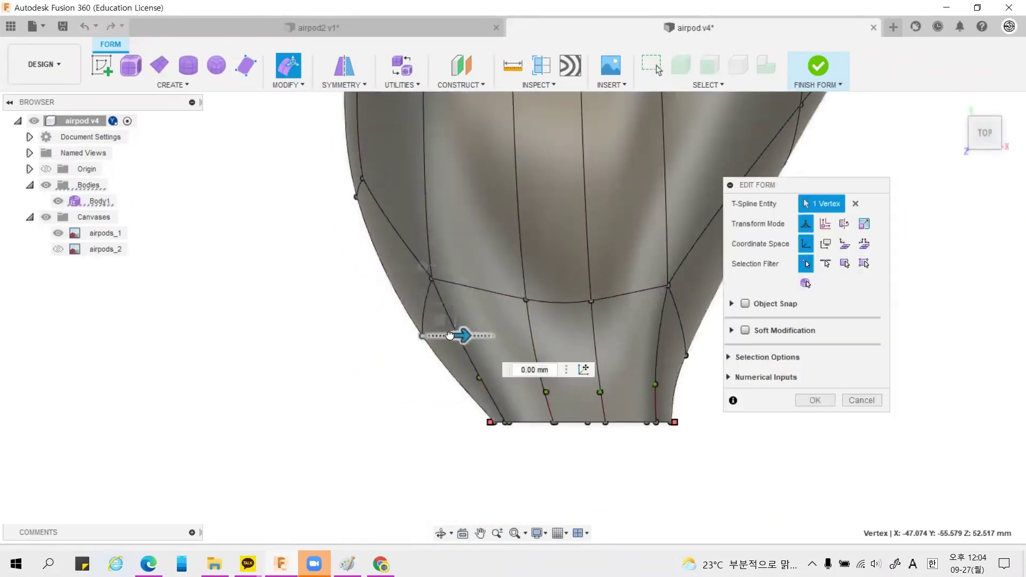
drag(458, 320, 418, 291)
scroll(641, 406, up, 2)
click(634, 288)
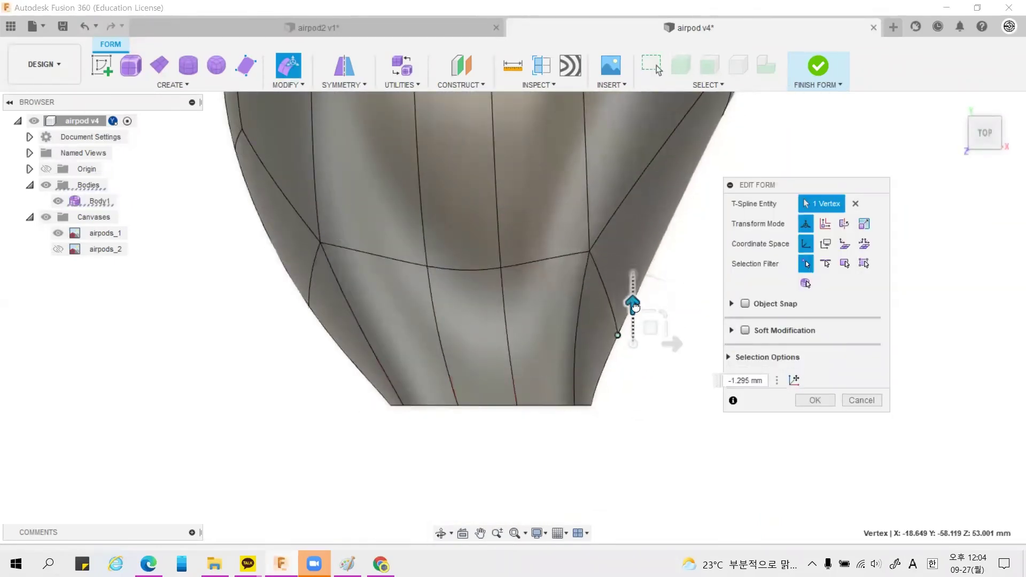
scroll(663, 331, up, 3)
drag(559, 385, 641, 383)
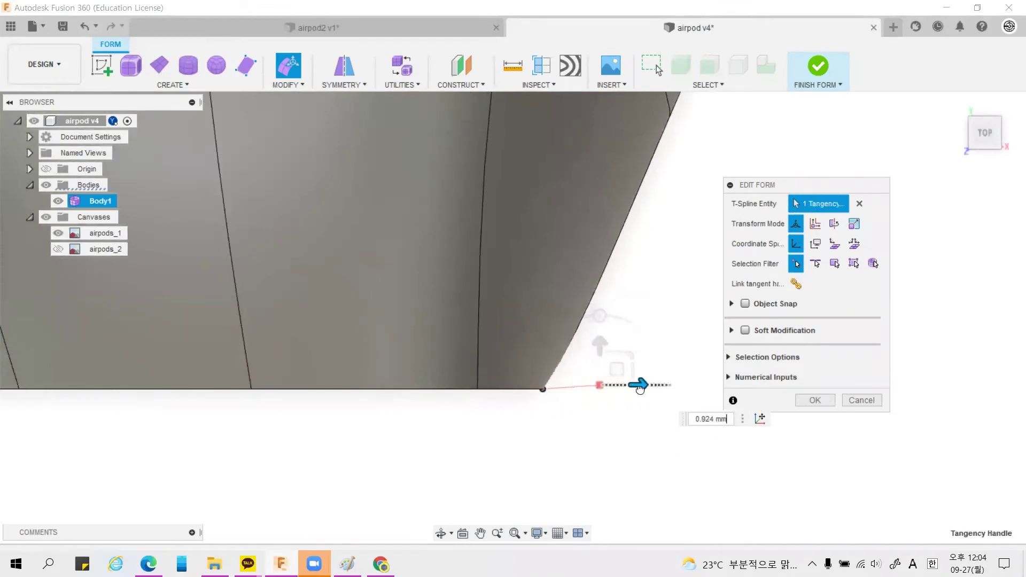
scroll(614, 395, down, 3)
Step: Move a lower-end vertex about 4.7 mm, adjust the bottom tangency handle, and exit Edit Form
click(588, 276)
scroll(479, 416, down, 4)
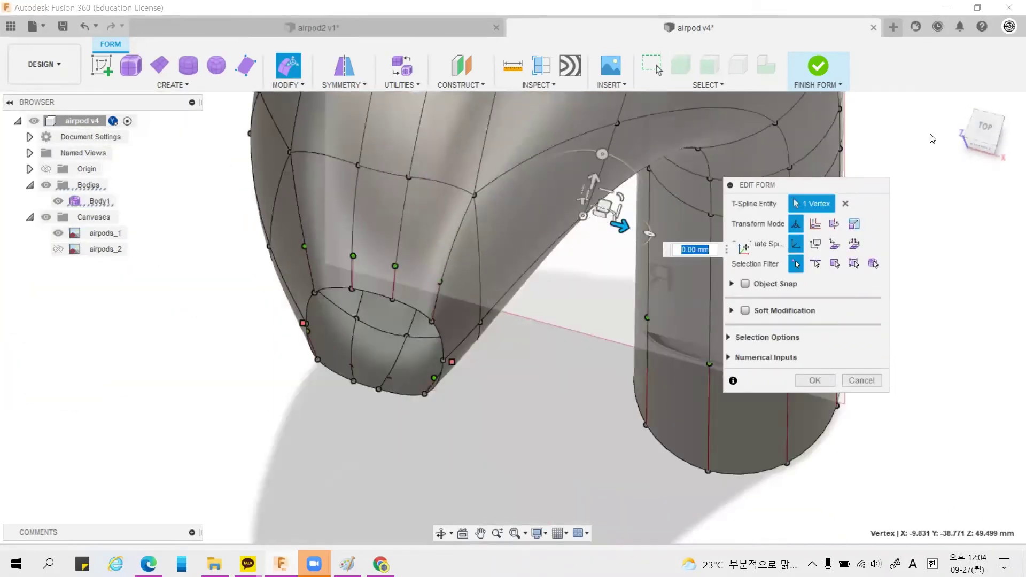
scroll(512, 385, up, 4)
drag(525, 108, 537, 153)
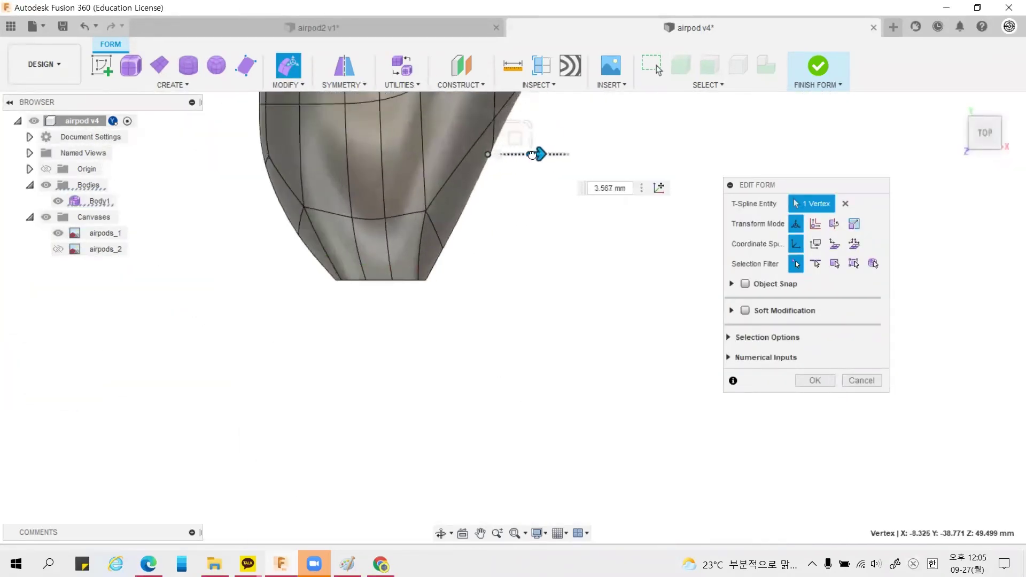
scroll(477, 289, up, 1)
scroll(477, 288, up, 2)
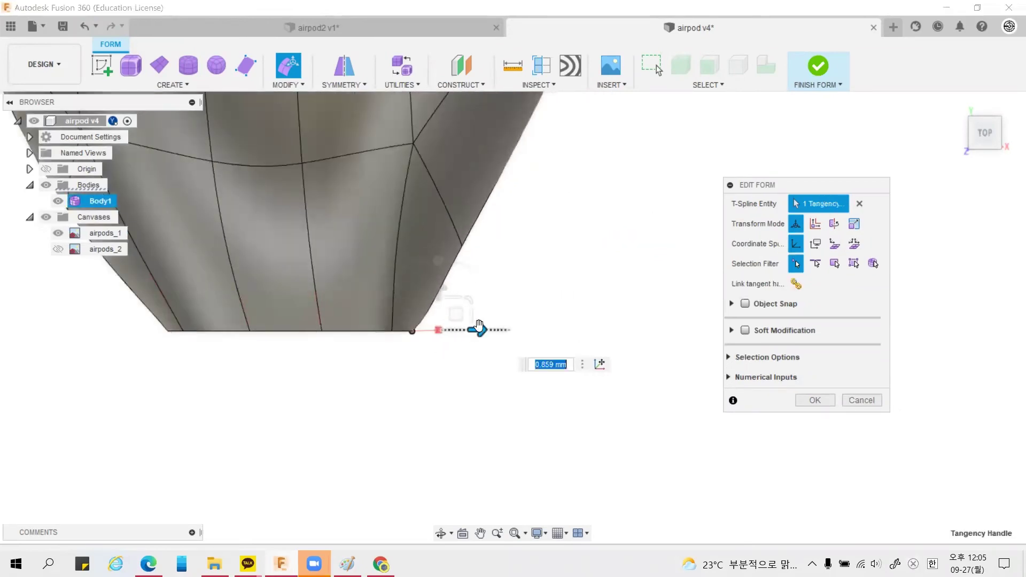
drag(451, 327, 502, 245)
scroll(458, 355, down, 2)
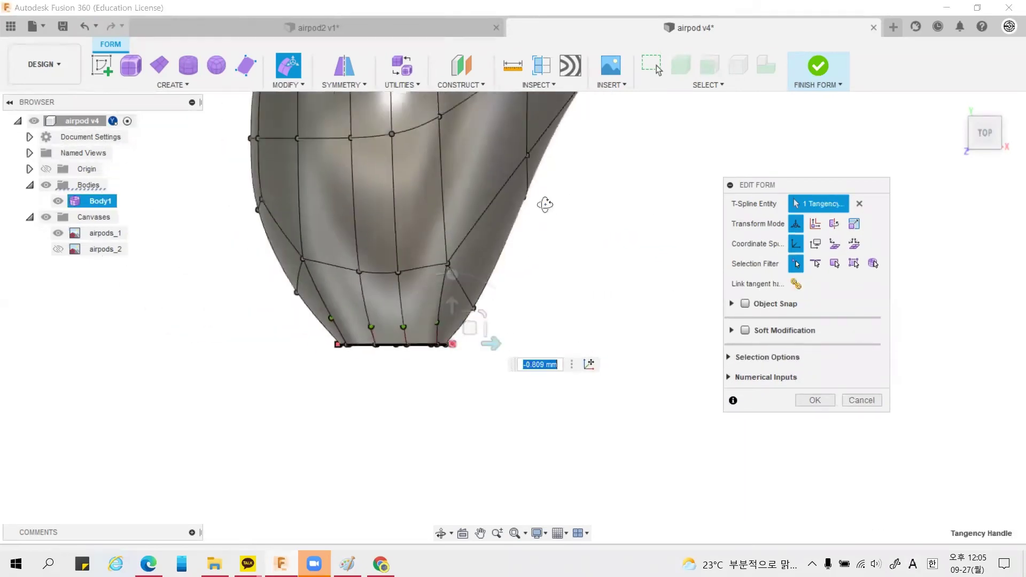
mouse_move(545, 203)
shift+middle_down()
mouse_move(489, 311)
mouse_move(385, 280)
mouse_move(731, 374)
mouse_move(687, 217)
shift+middle_up()
key(Escape)
scroll(634, 266, up, 3)
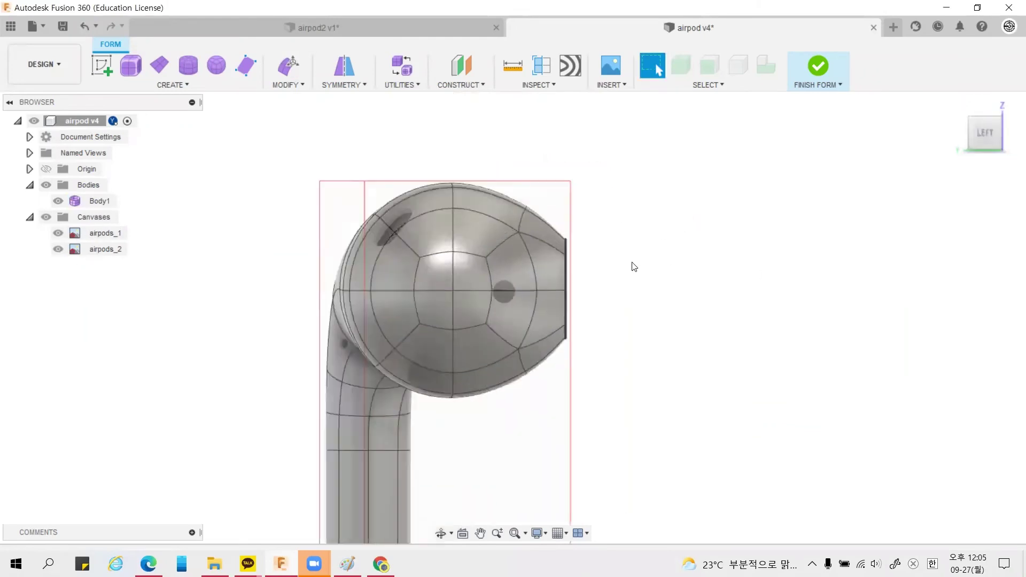
Step: Tweak the tangency handles on the earbud head's front opening edge
right_click(565, 279)
click(520, 291)
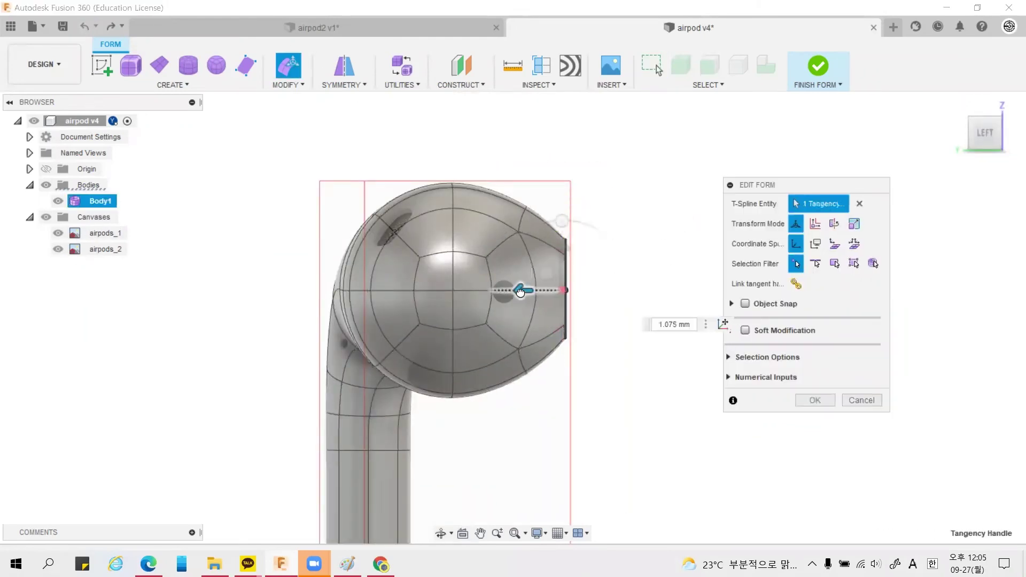
click(643, 289)
scroll(566, 309, up, 3)
key(Escape)
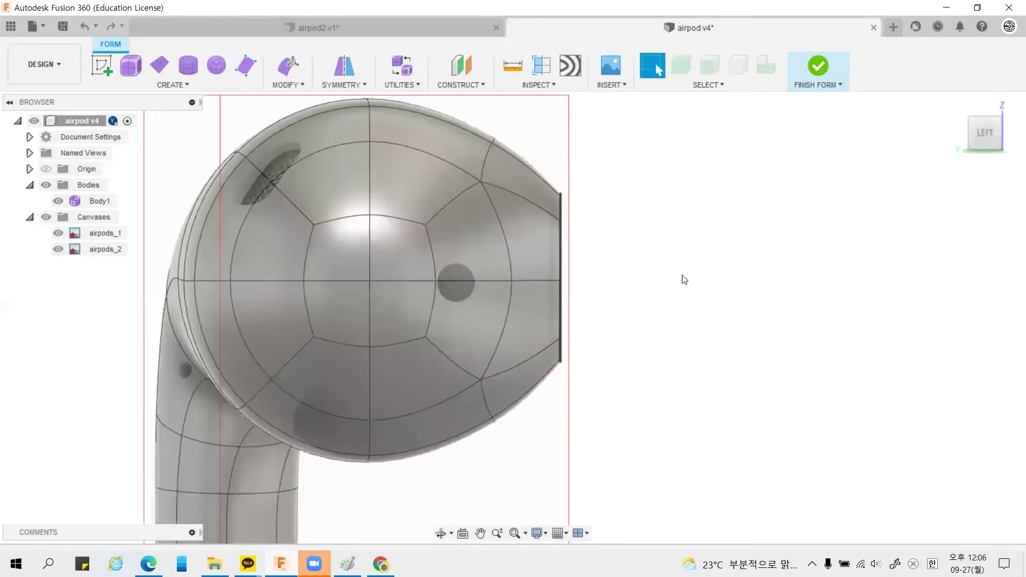
Step: Hide the airpods_1 canvas and adjust the tangency handle at the stem's tapered end
click(57, 235)
shift+middle_drag(211, 329, 425, 312)
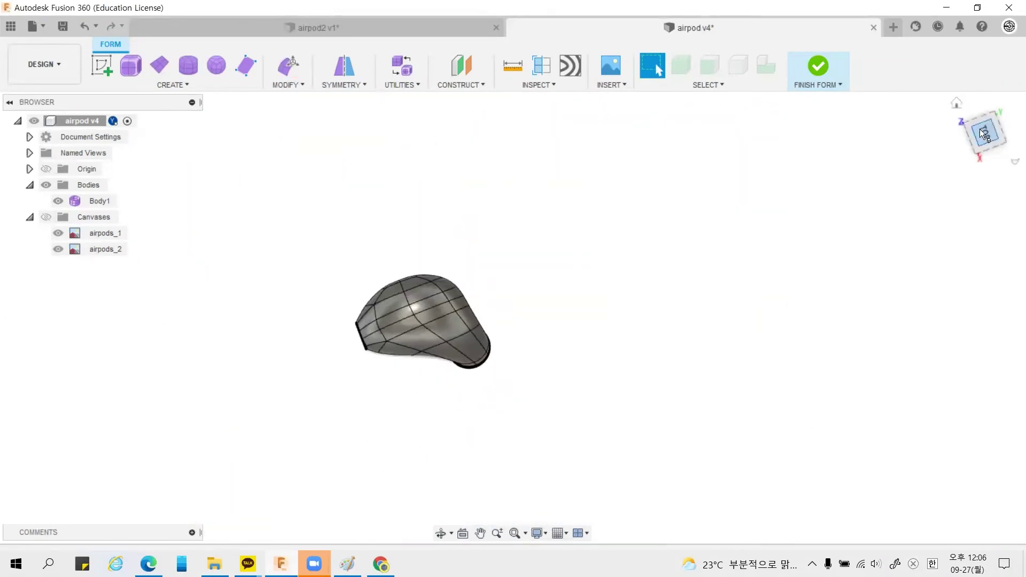
scroll(426, 311, up, 5)
key(e)
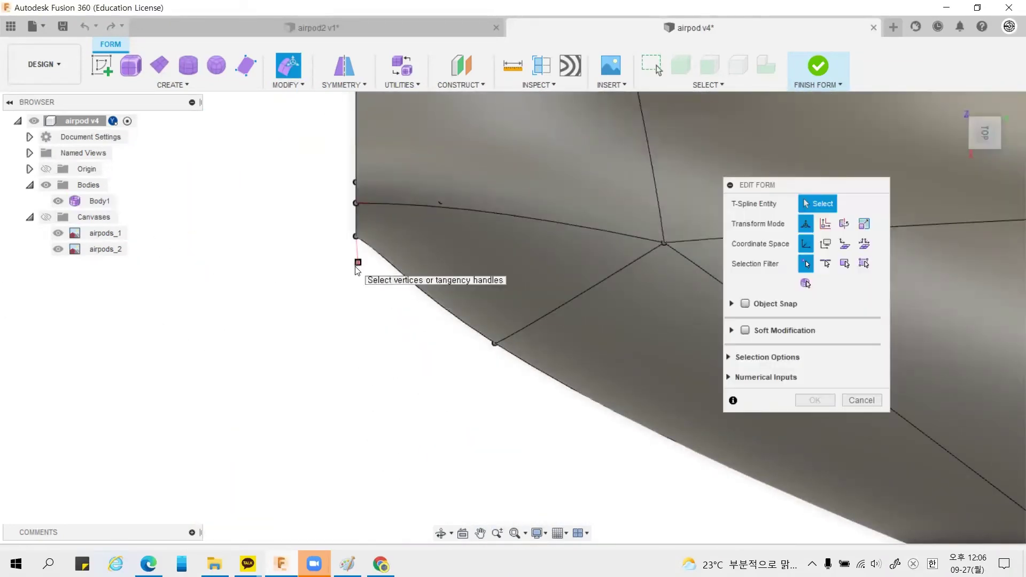
click(357, 267)
scroll(418, 384, down, 2)
scroll(348, 354, down, 5)
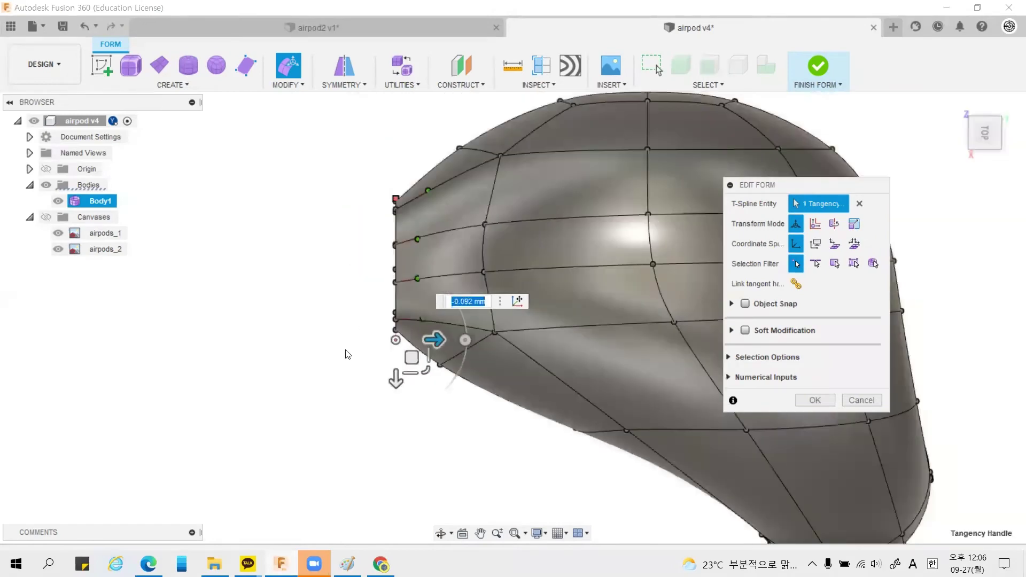
Step: Capture a Lightshot screenshot of the lower body and copy it to the clipboard
mouse_move(347, 355)
shift+middle_down()
mouse_move(406, 369)
mouse_move(454, 347)
shift+middle_up()
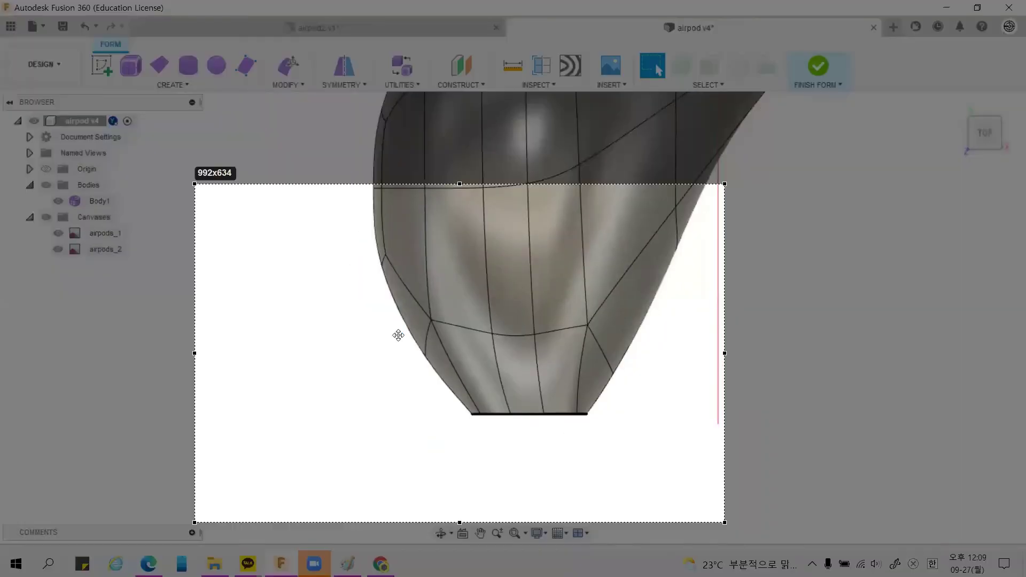
drag(538, 276, 537, 278)
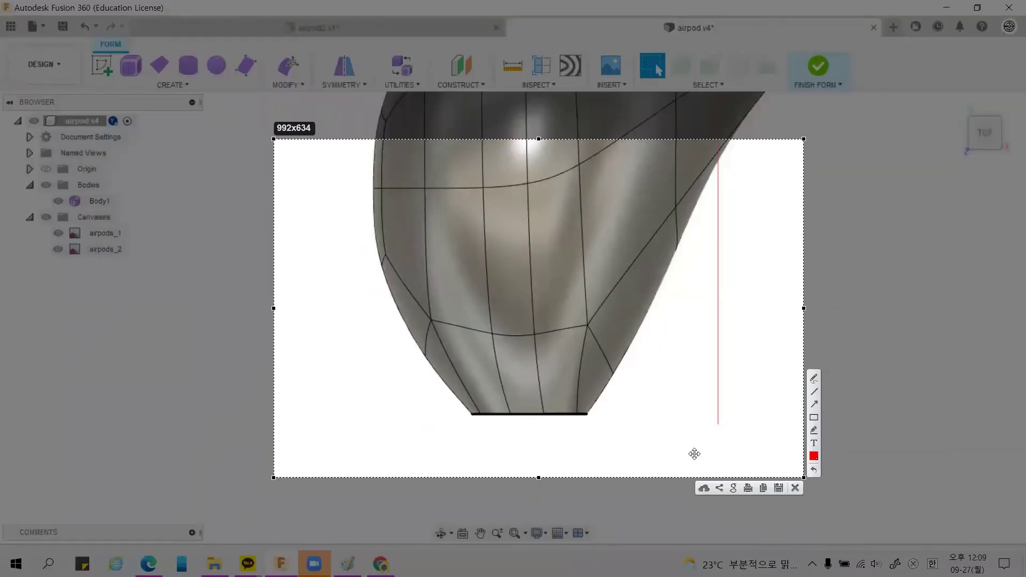
click(764, 487)
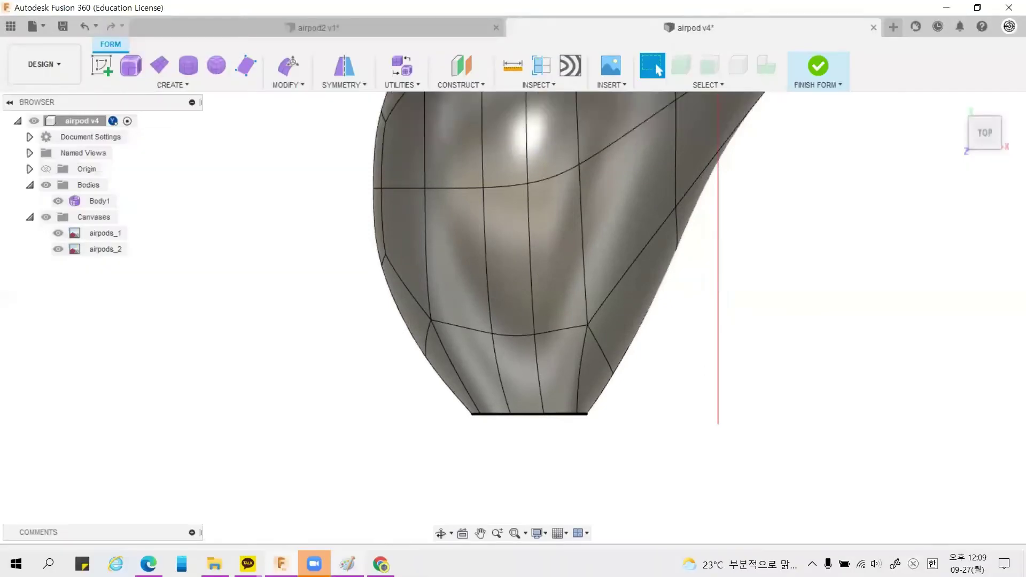
Step: Paste the lower-body screenshot into Paint, enlarge it, shift it left over the sketch, and select the Pencil
key(alt+Tab)
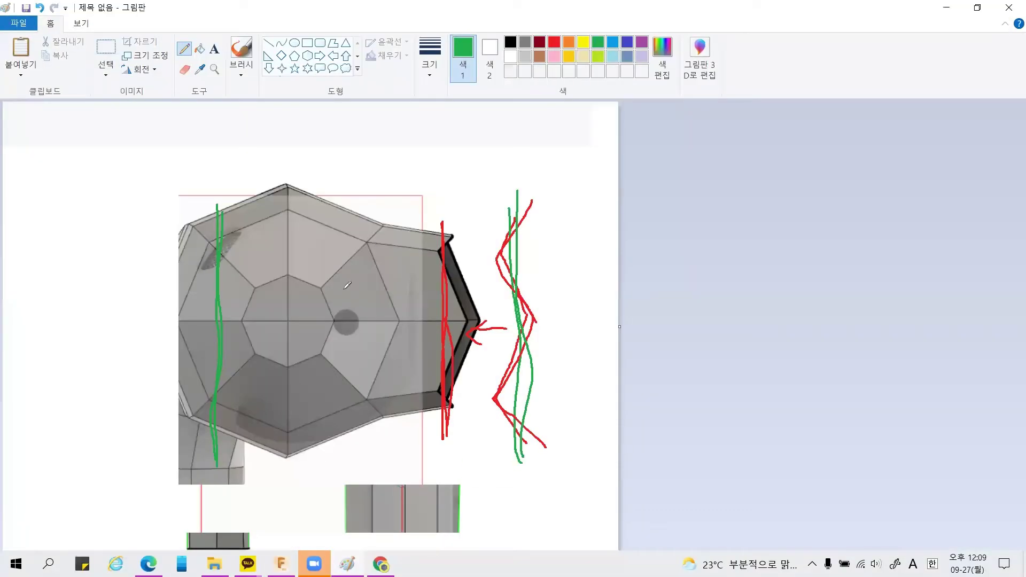
key(ctrl+v)
drag(366, 270, 443, 360)
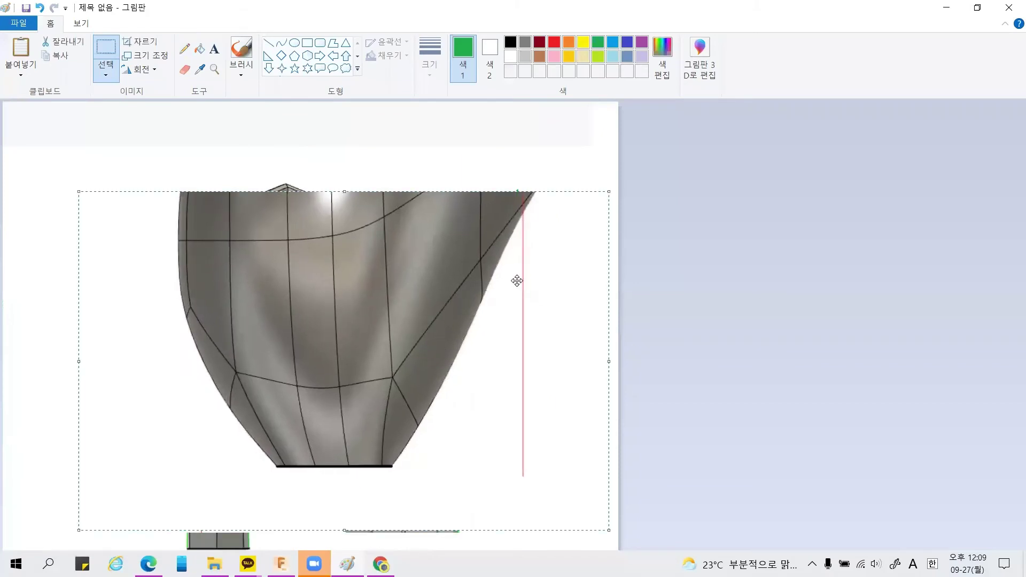
drag(609, 190, 717, 120)
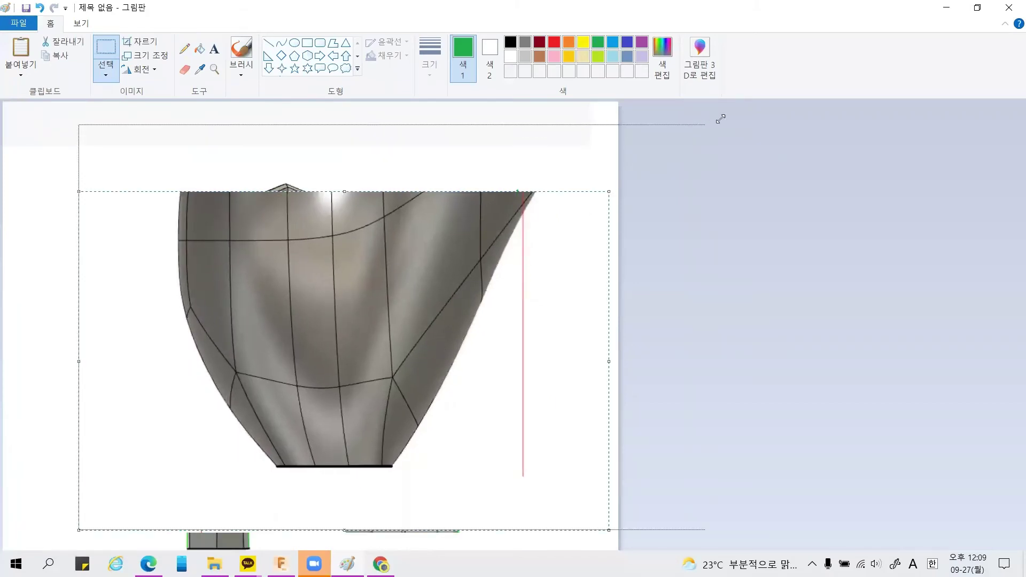
drag(367, 232, 324, 236)
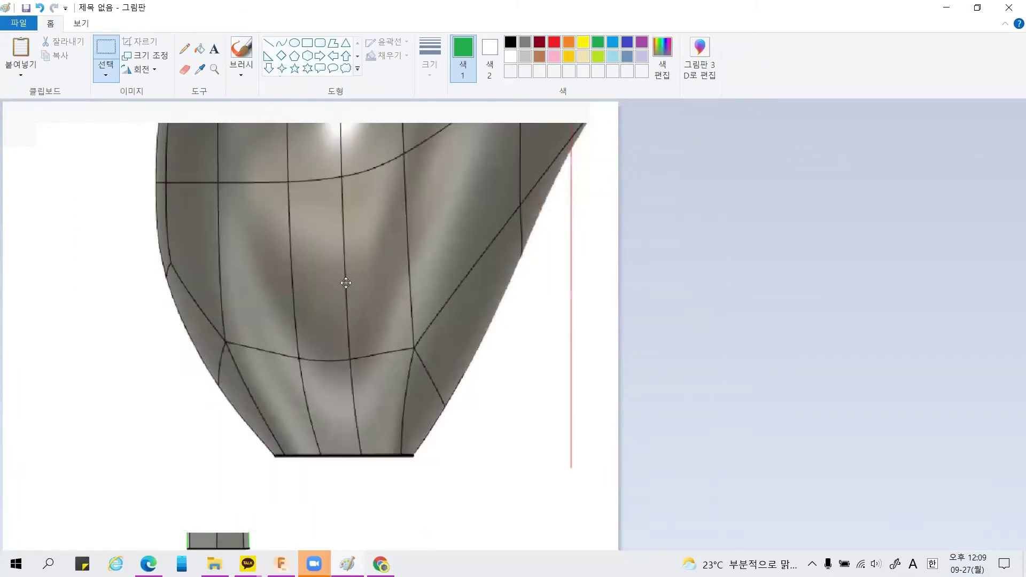
click(188, 45)
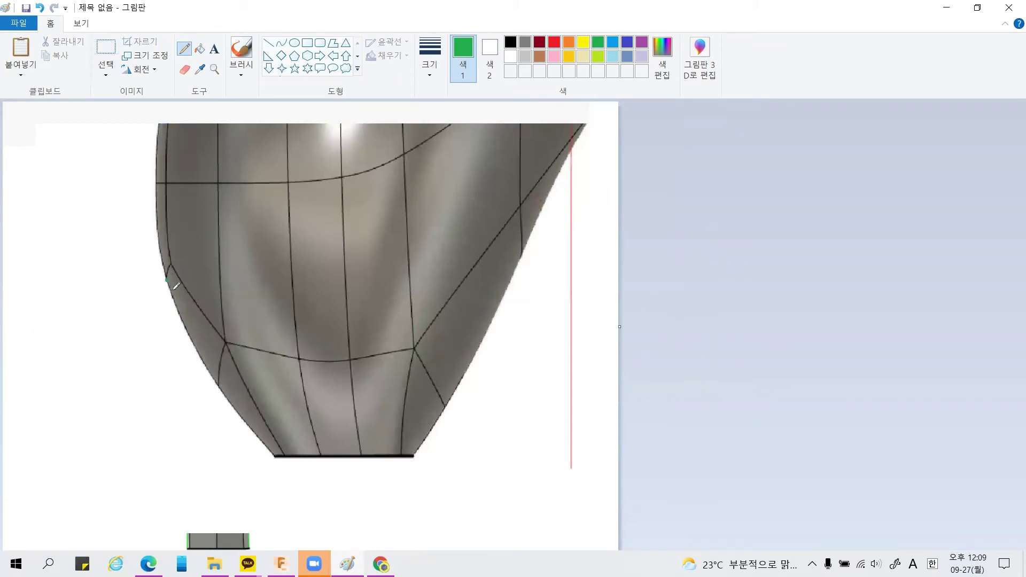
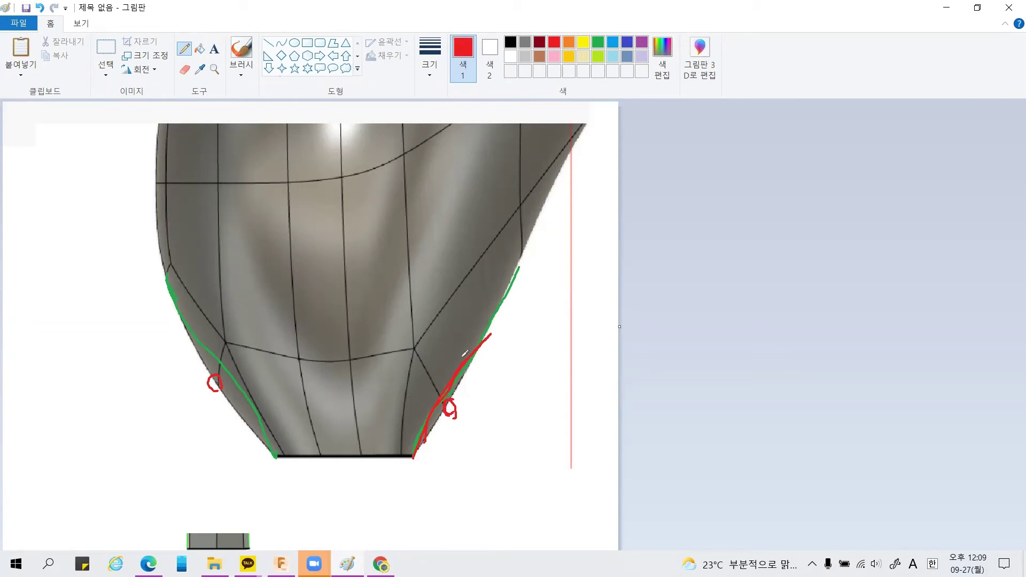
Step: Switch the airpod v4 T-spline body to Box Display to expose its faceted control cage
key(alt+Tab)
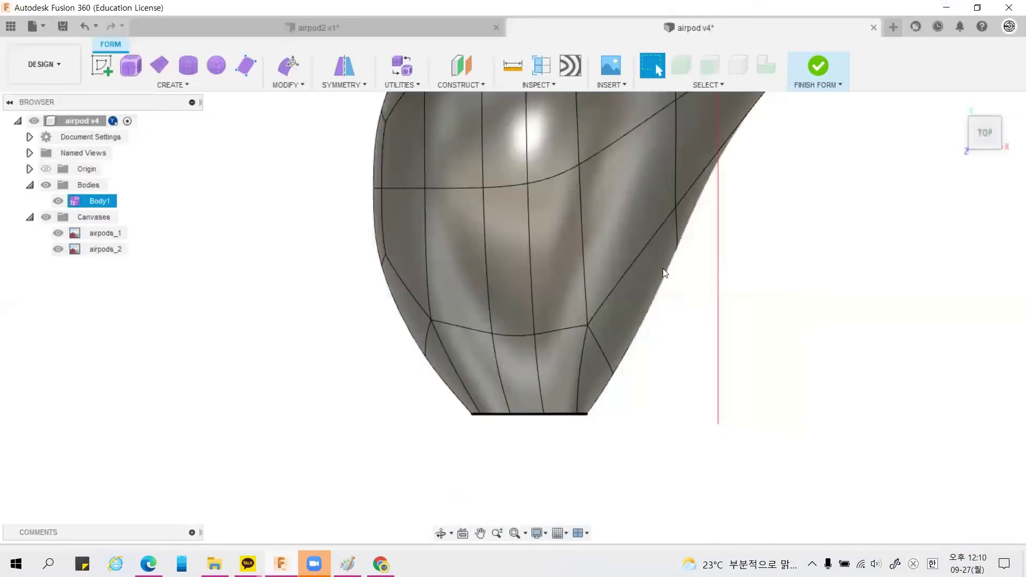
scroll(607, 474, down, 3)
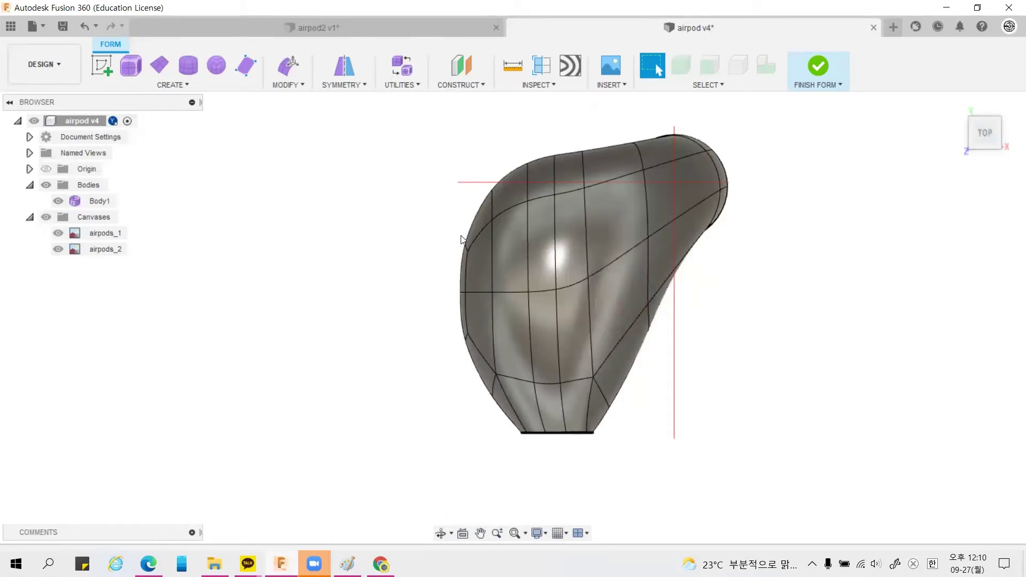
scroll(462, 239, up, 1)
scroll(529, 298, up, 2)
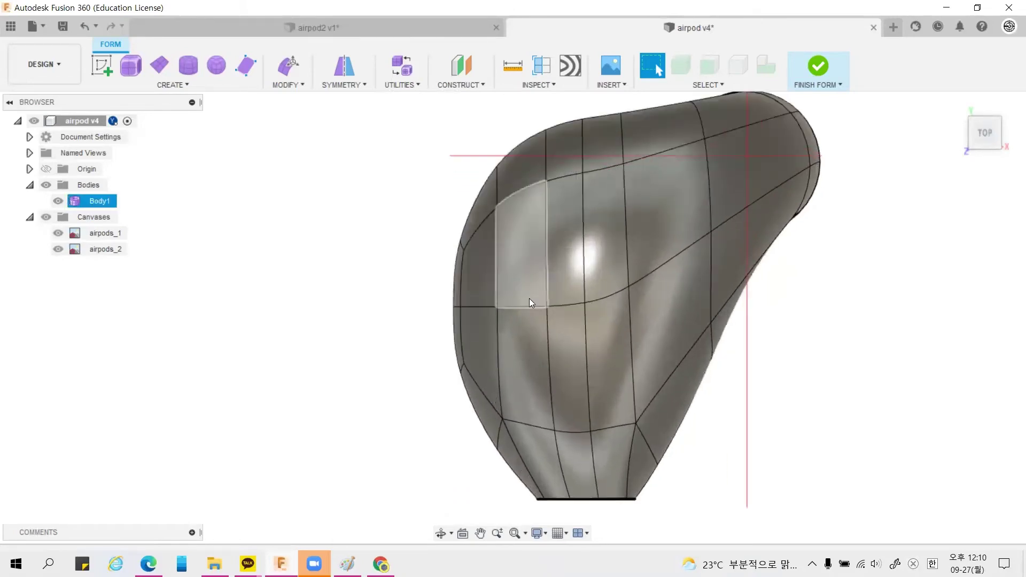
scroll(529, 298, down, 2)
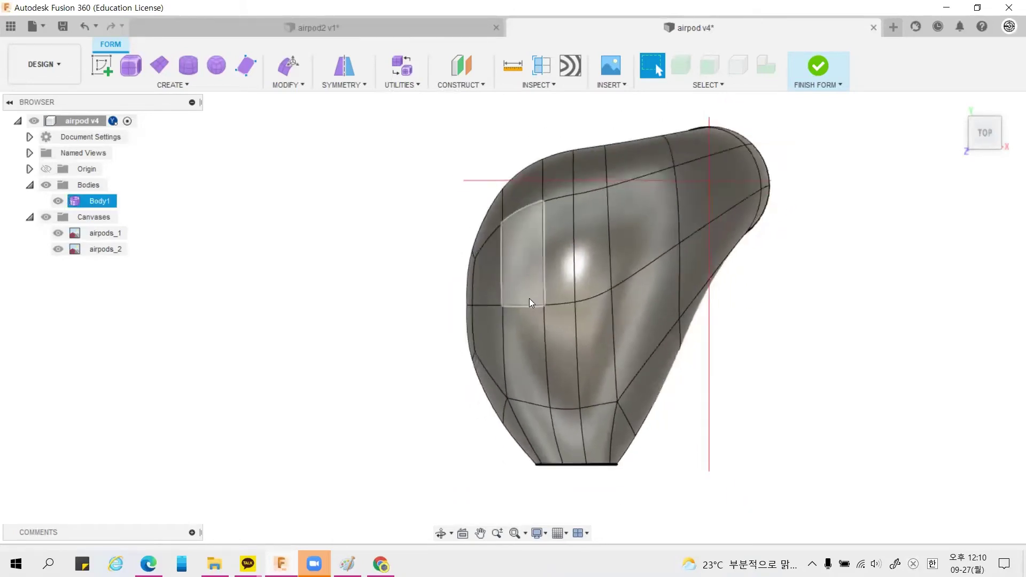
click(399, 67)
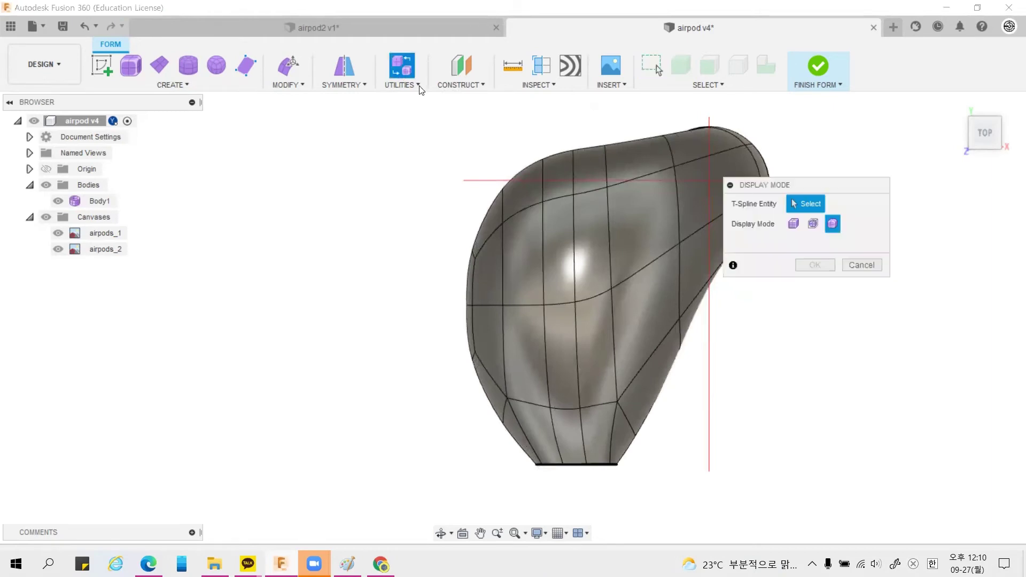
click(792, 224)
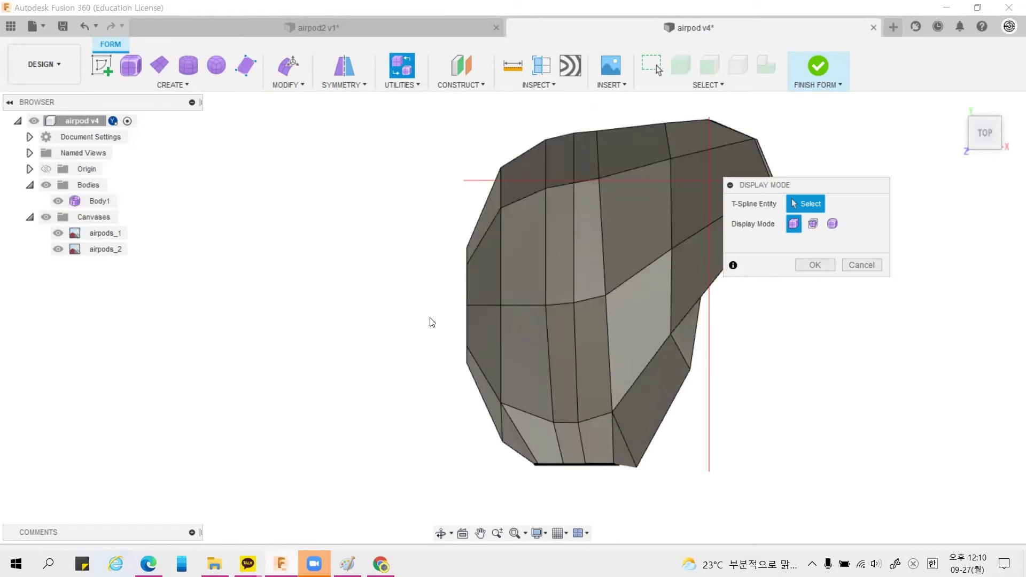
scroll(454, 342, up, 2)
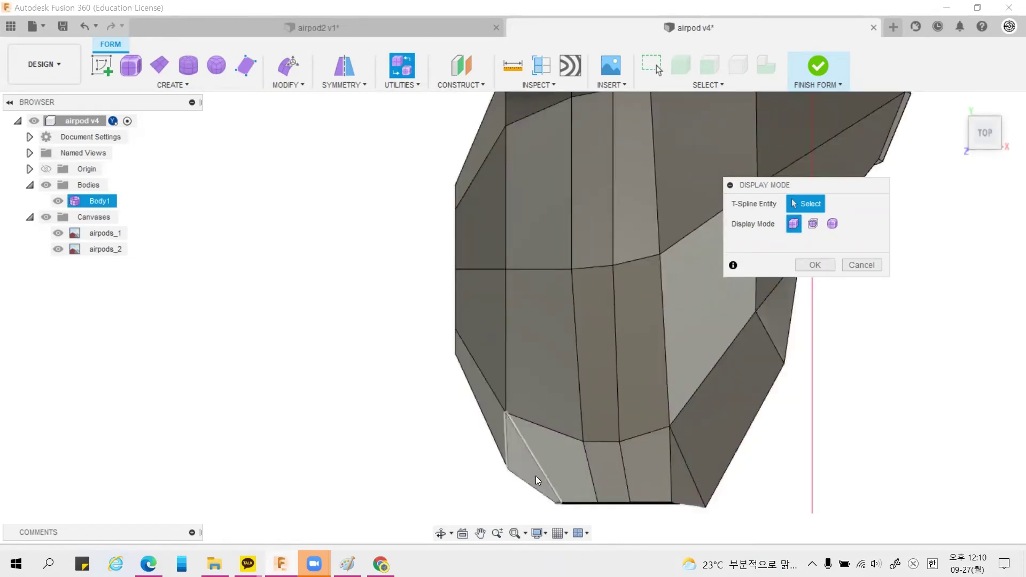
click(507, 414)
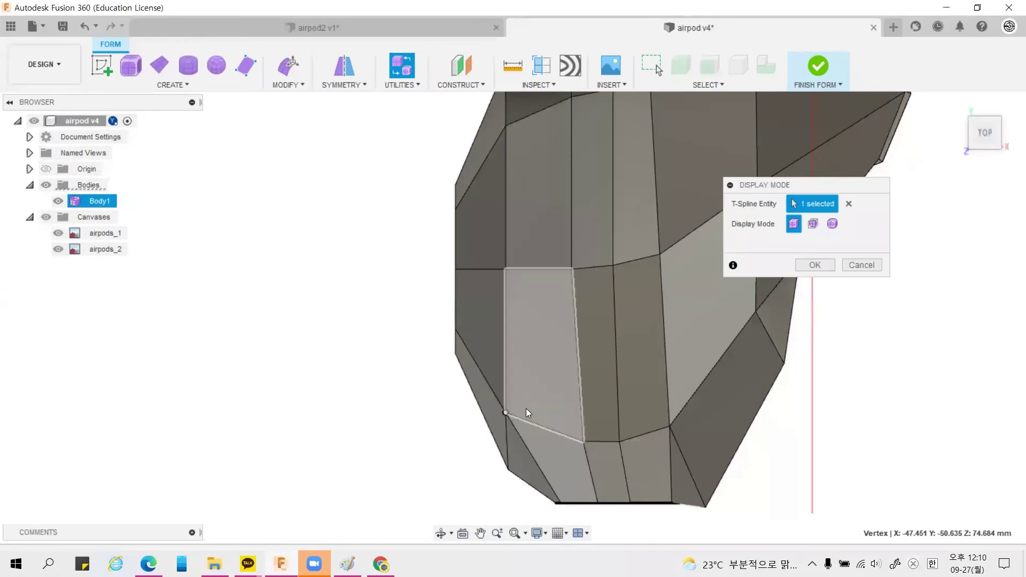
click(814, 265)
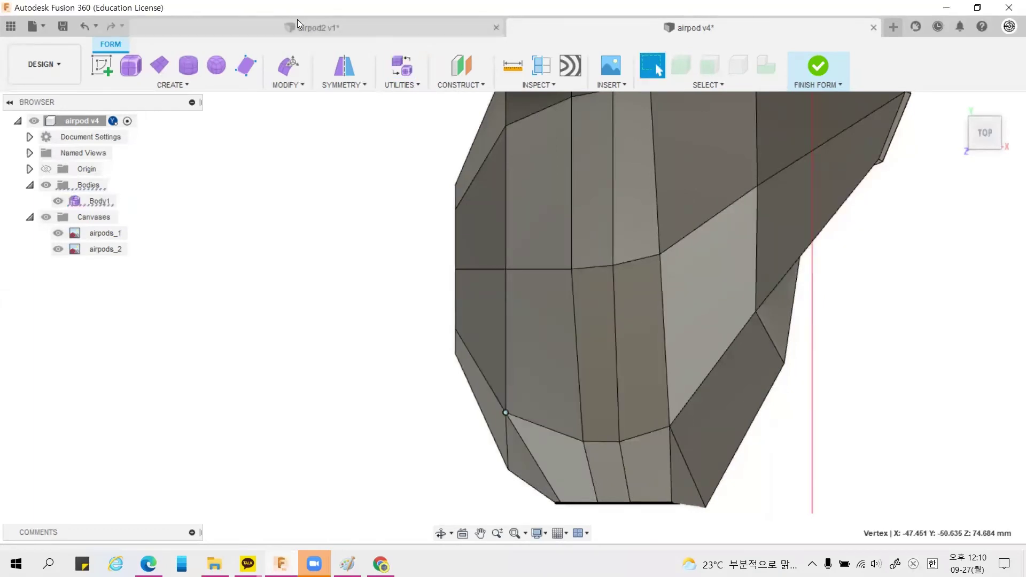
Step: Lower the lower-left edge vertex of the earbud head about 2.8 mm
right_drag(492, 390, 506, 374)
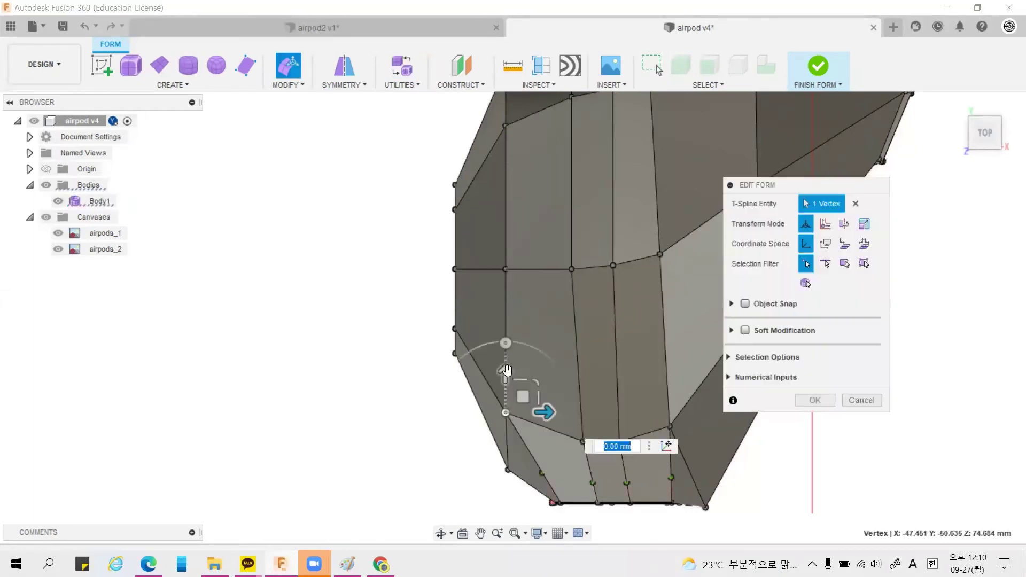
drag(505, 402, 505, 391)
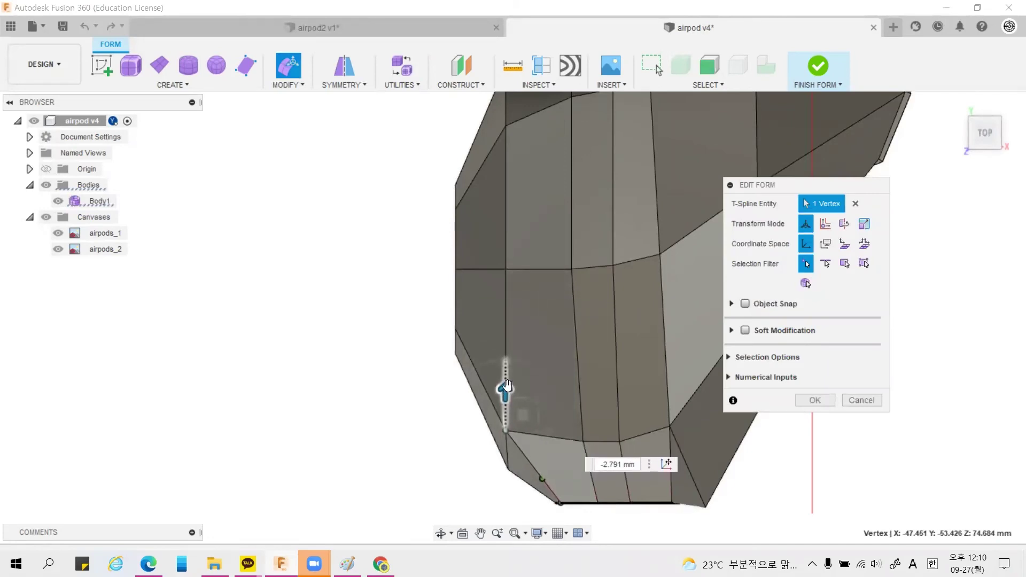
shift+middle_drag(409, 320, 495, 207)
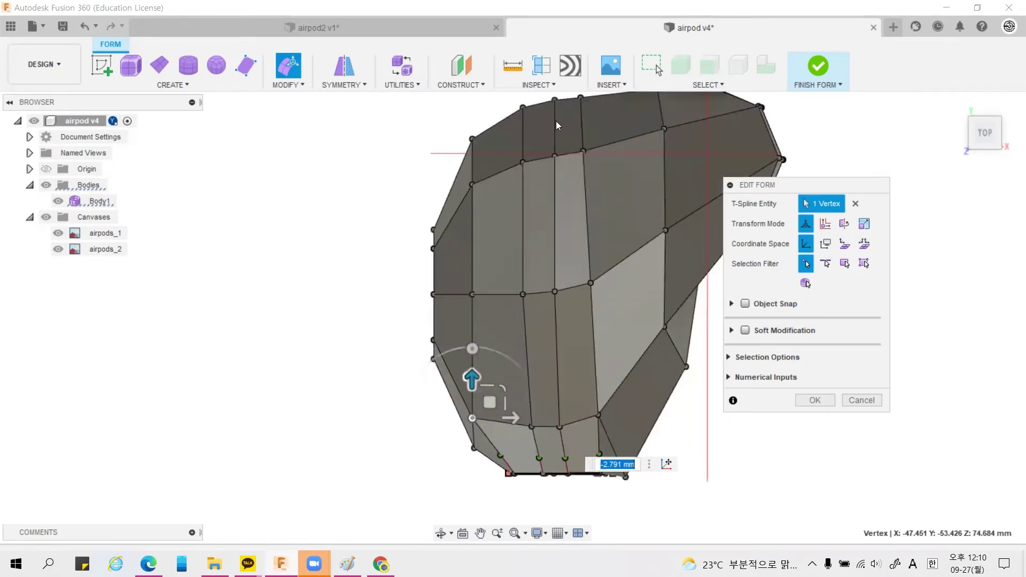
mouse_move(577, 127)
shift+middle_down()
mouse_move(621, 120)
mouse_move(586, 116)
shift+middle_up()
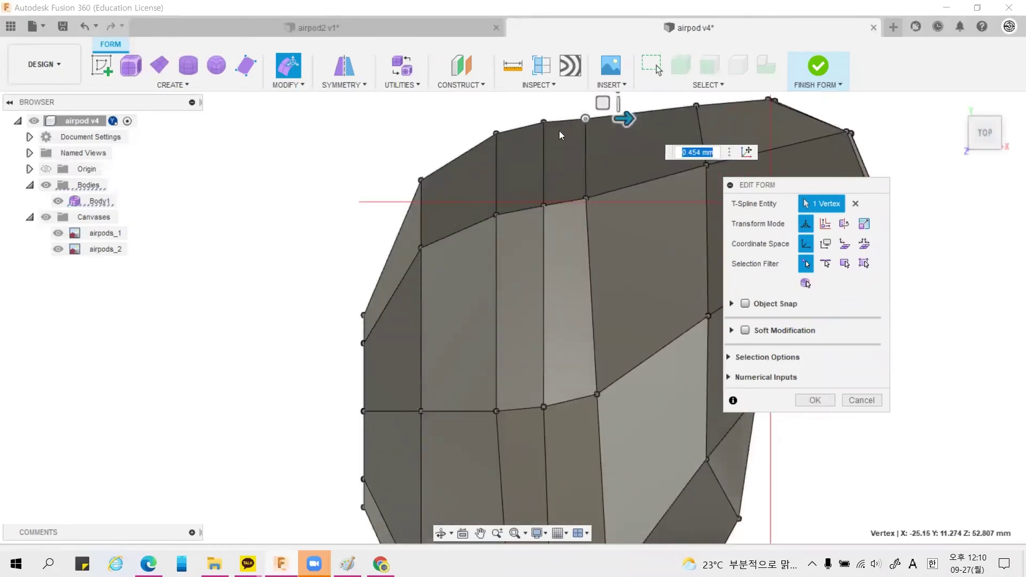
Step: Shift a lower-body vertex about 0.8 mm sideways and adjust it vertically
click(577, 285)
click(554, 424)
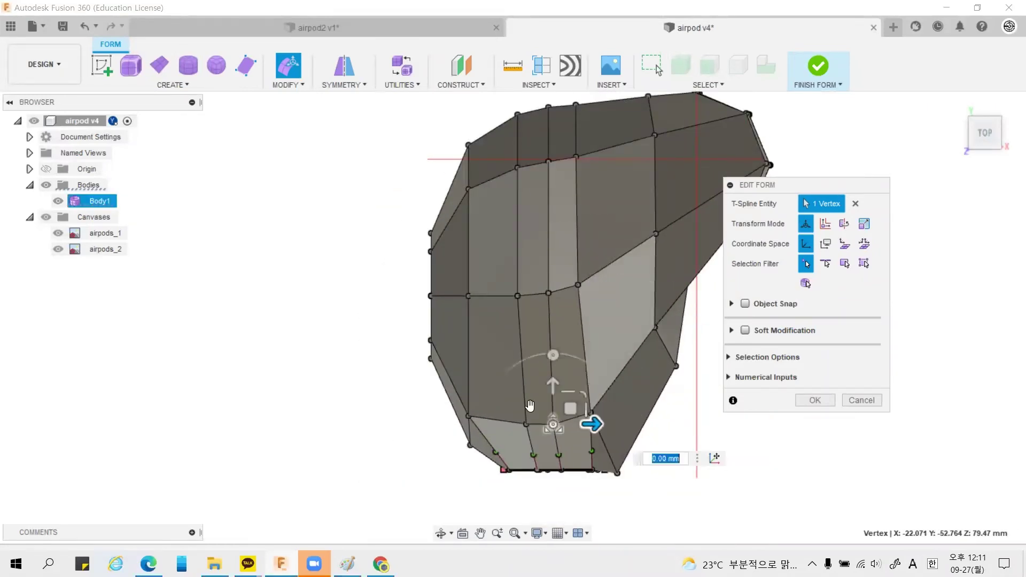
scroll(535, 430, up, 4)
drag(609, 409, 550, 412)
drag(590, 383, 578, 369)
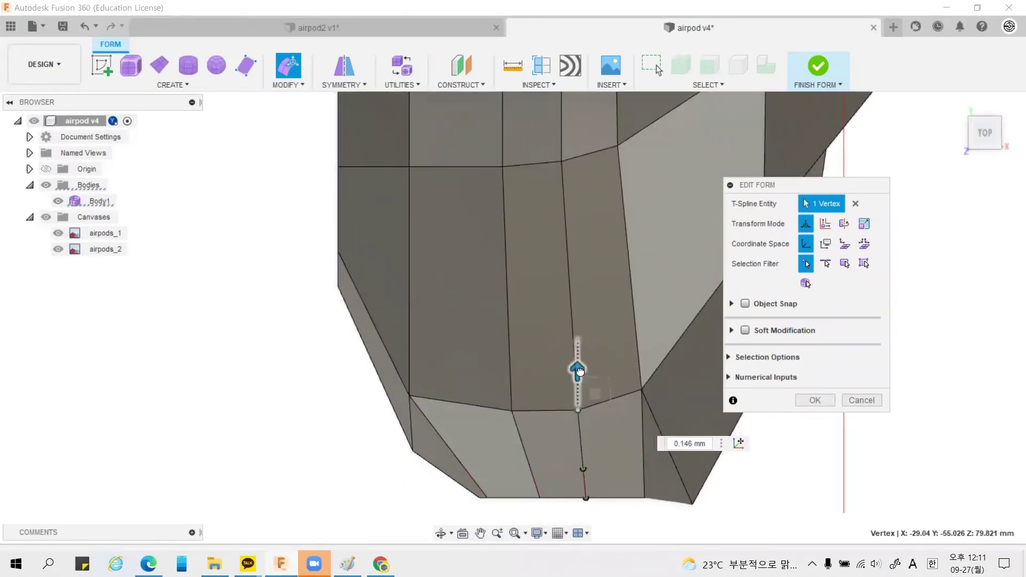
scroll(531, 377, down, 2)
scroll(393, 236, up, 4)
scroll(596, 402, up, 2)
scroll(596, 402, down, 3)
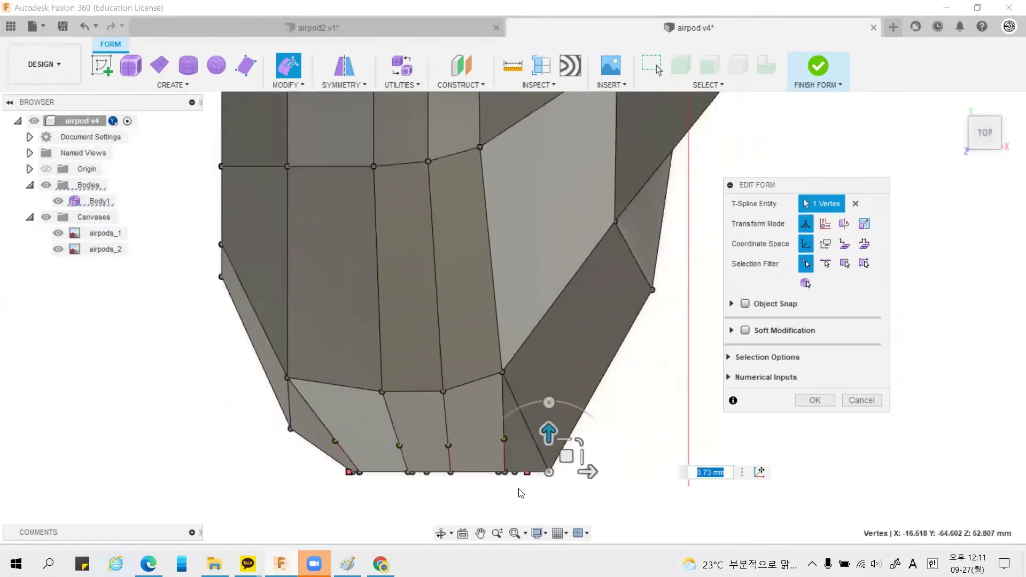
Step: Push one vertex out about 2 mm and move an underside vertex to about -1.8 mm
mouse_move(596, 401)
shift+middle_down()
mouse_move(646, 367)
mouse_move(598, 320)
mouse_move(487, 409)
mouse_move(687, 337)
shift+middle_up()
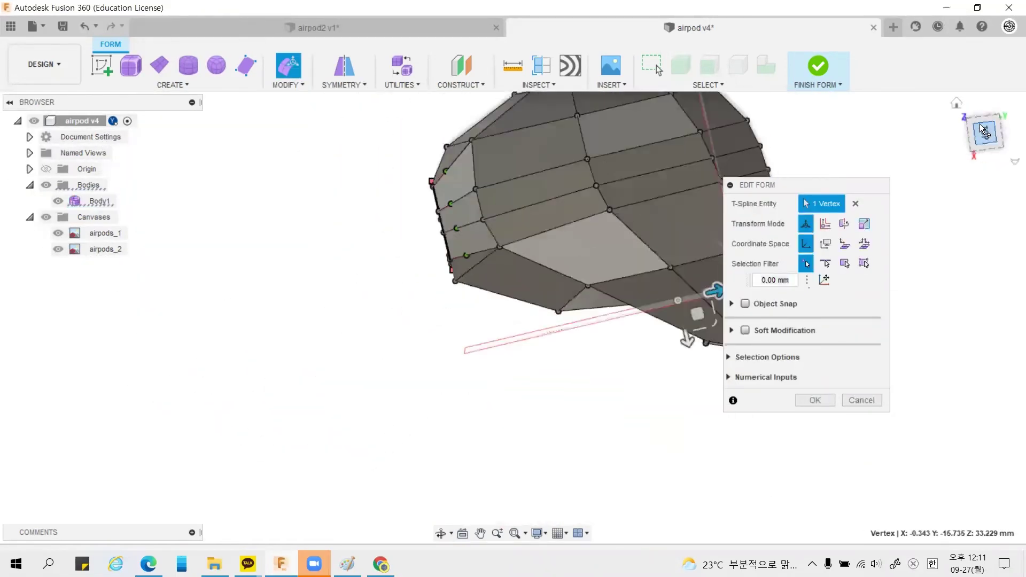
drag(689, 342, 614, 389)
mouse_move(614, 390)
shift+middle_down()
mouse_move(552, 360)
mouse_move(568, 282)
shift+middle_up()
mouse_move(873, 191)
shift+middle_down()
mouse_move(348, 342)
mouse_move(587, 355)
mouse_move(570, 351)
mouse_move(566, 278)
shift+middle_up()
mouse_move(581, 293)
mouse_down()
mouse_move(572, 295)
mouse_move(548, 257)
mouse_up()
scroll(552, 271, up, 3)
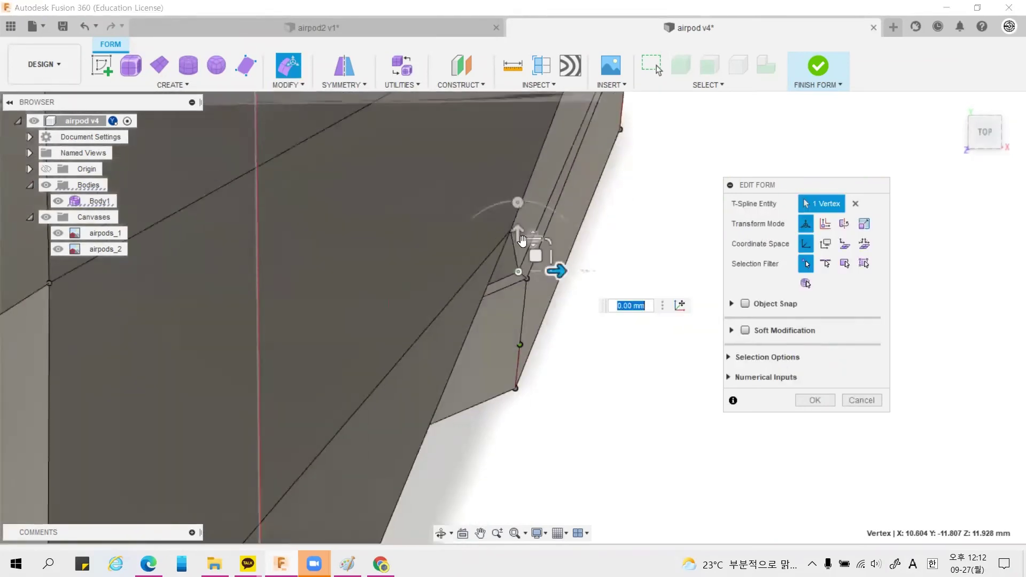
scroll(506, 223, down, 5)
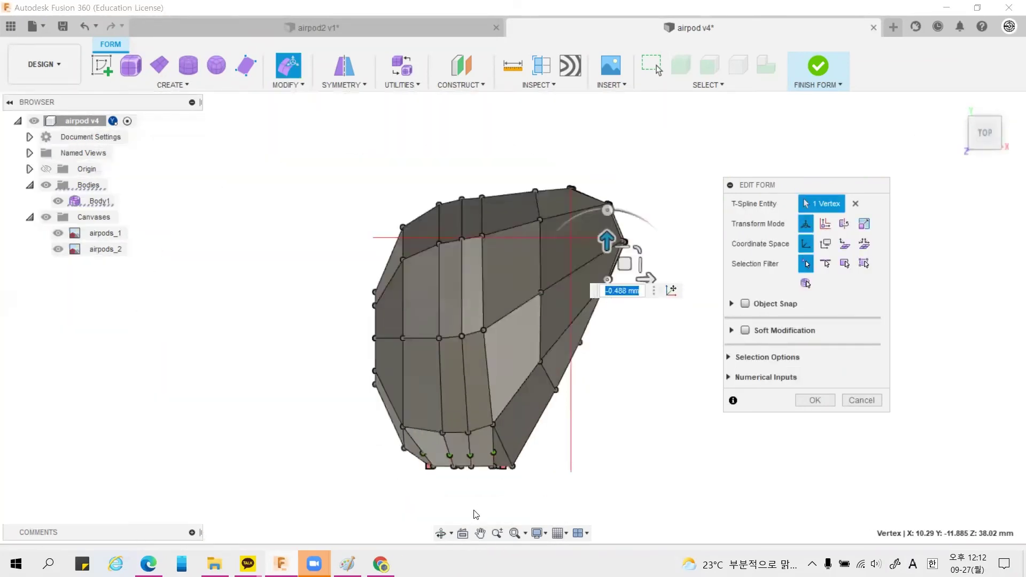
drag(559, 267, 568, 267)
scroll(554, 192, up, 1)
click(564, 160)
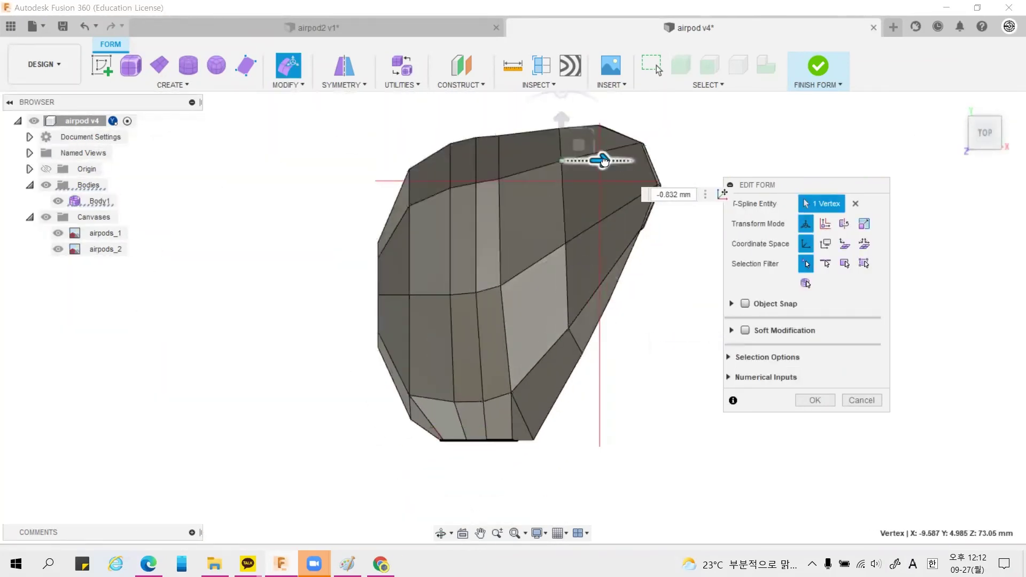
scroll(436, 452, up, 4)
Step: In front view, shift lower-left vertices below the mesh opening about 1.2 mm and 0.9 mm
click(986, 138)
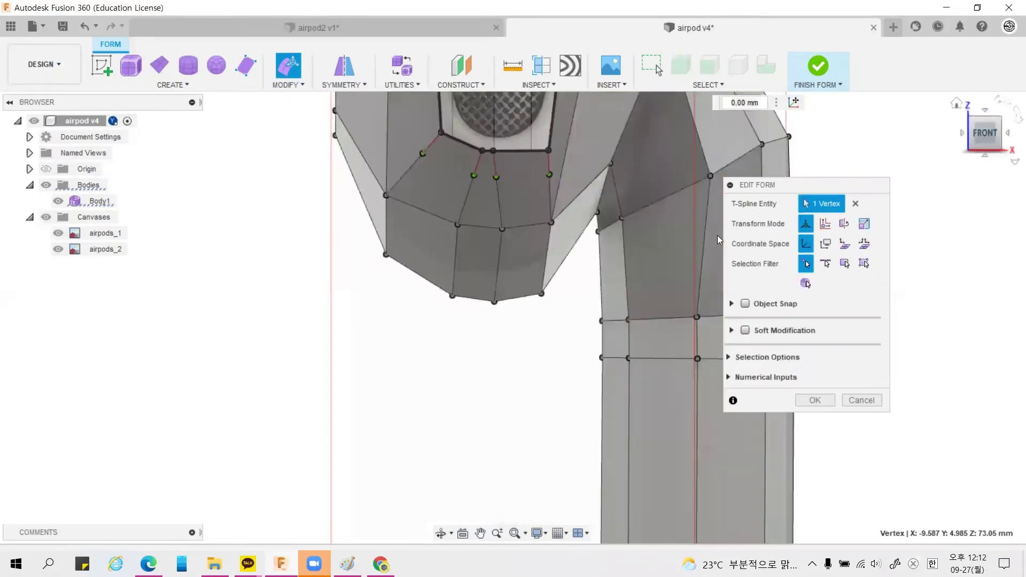
drag(551, 271, 537, 278)
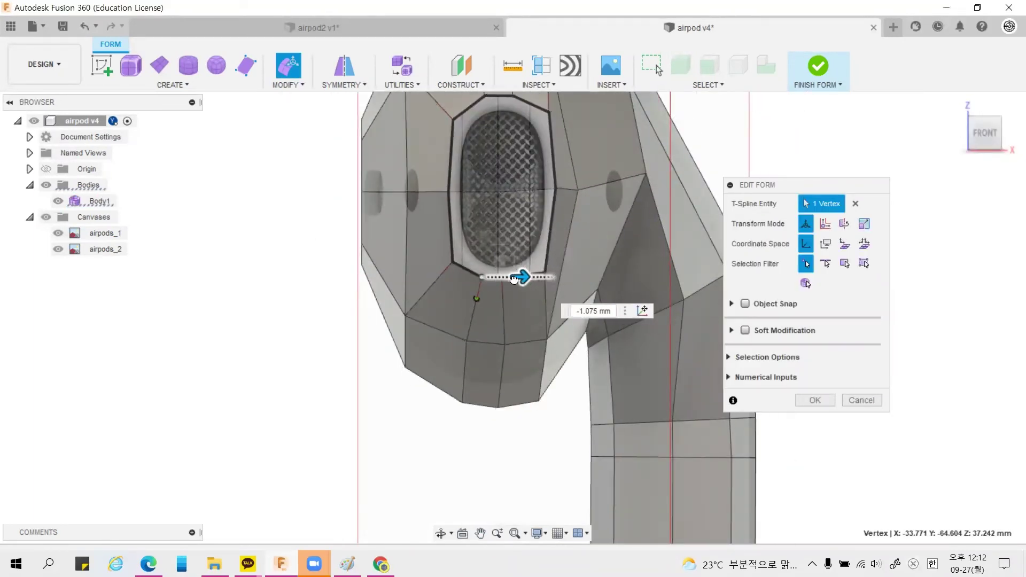
click(452, 260)
click(406, 315)
drag(445, 315, 452, 315)
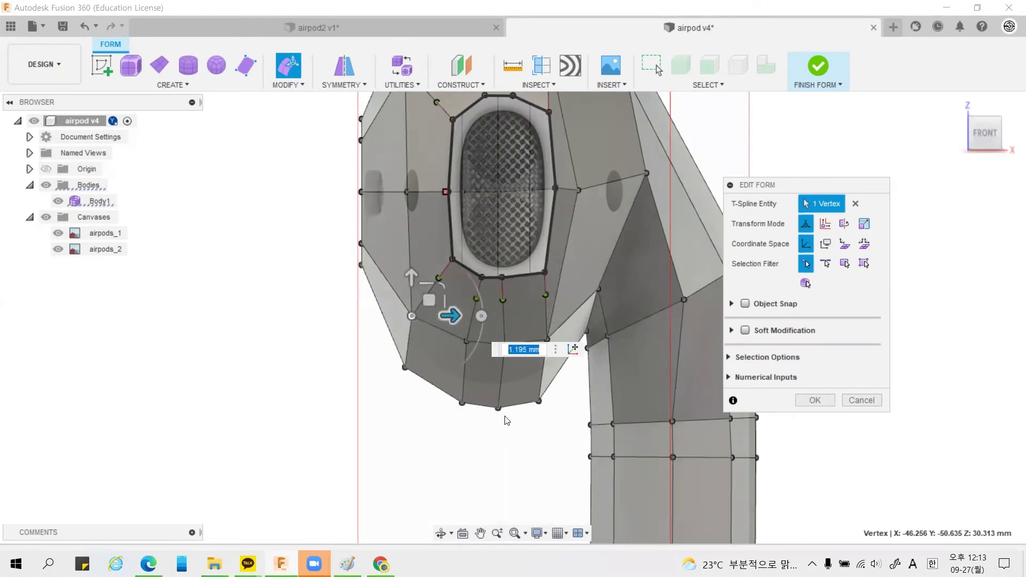
click(540, 354)
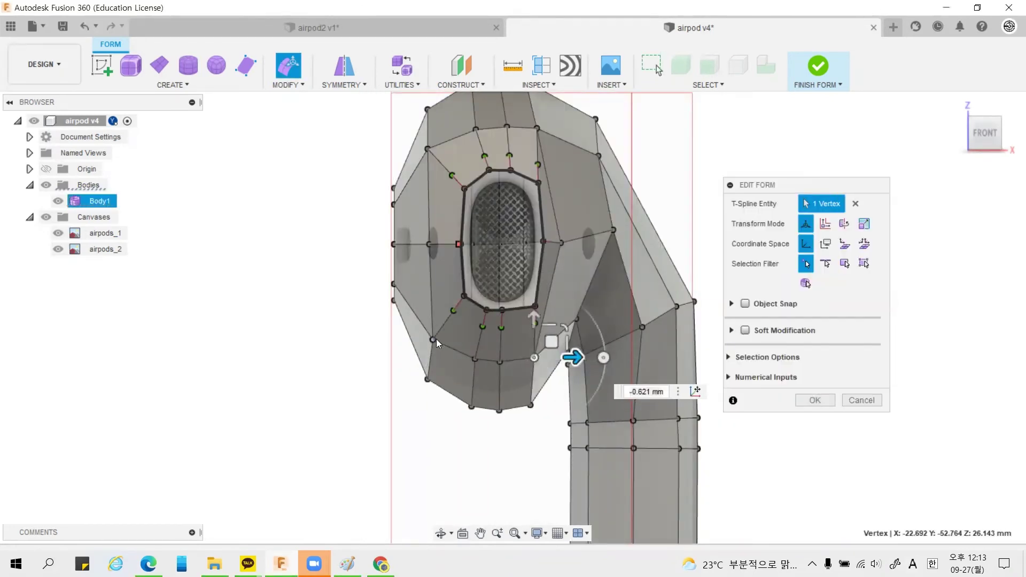
click(431, 339)
drag(469, 339, 470, 344)
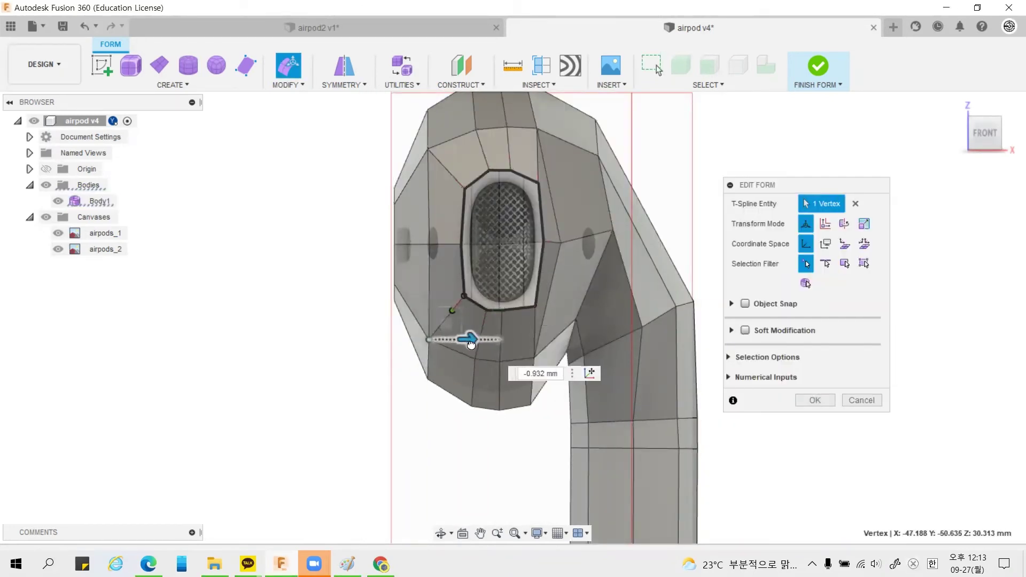
Step: Clear the selection and confirm the Edit Form vertex changes around the mesh opening
click(265, 328)
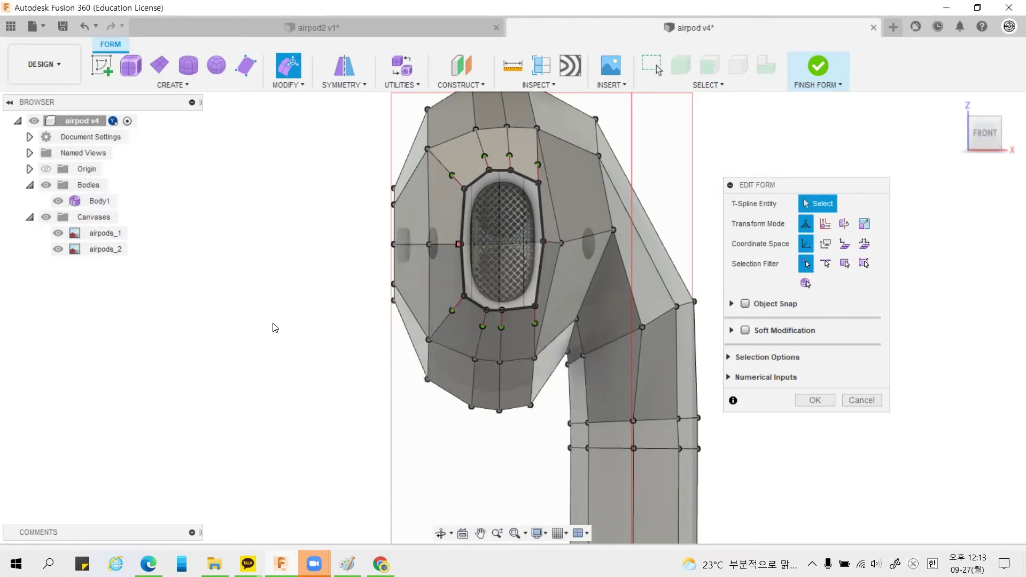
scroll(446, 301, down, 2)
scroll(478, 266, down, 2)
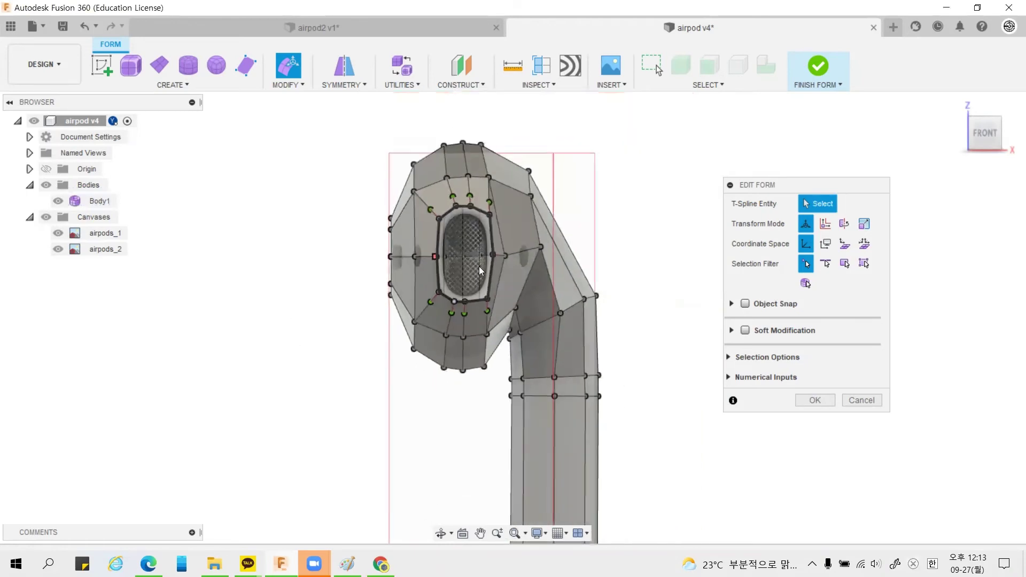
scroll(483, 175, up, 3)
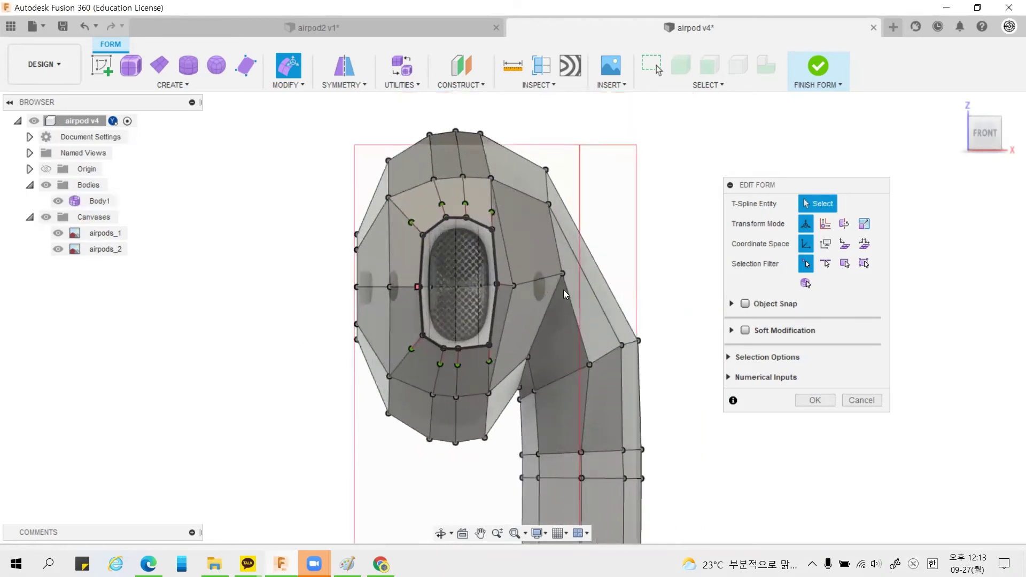
scroll(508, 219, down, 2)
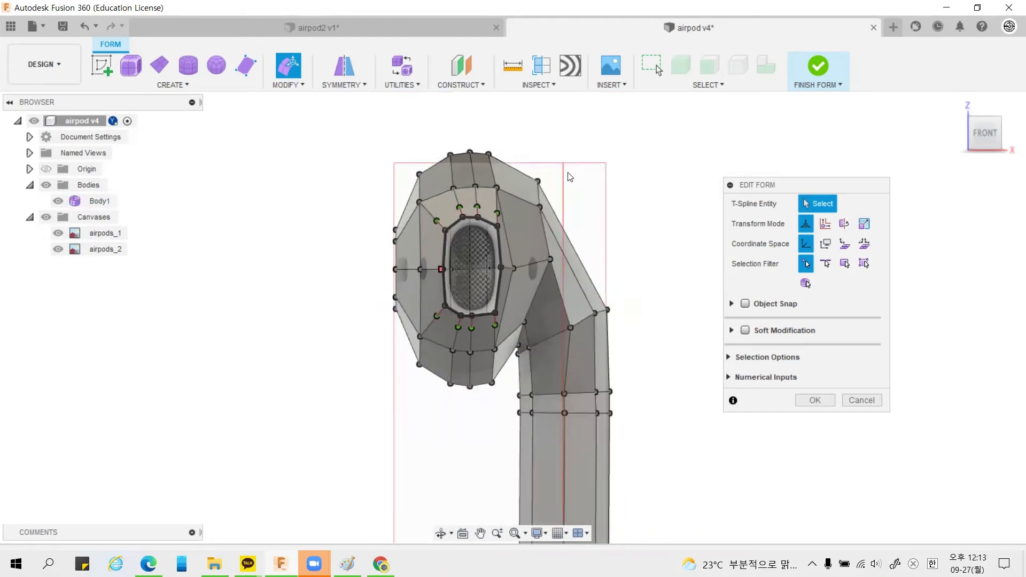
scroll(563, 174, up, 1)
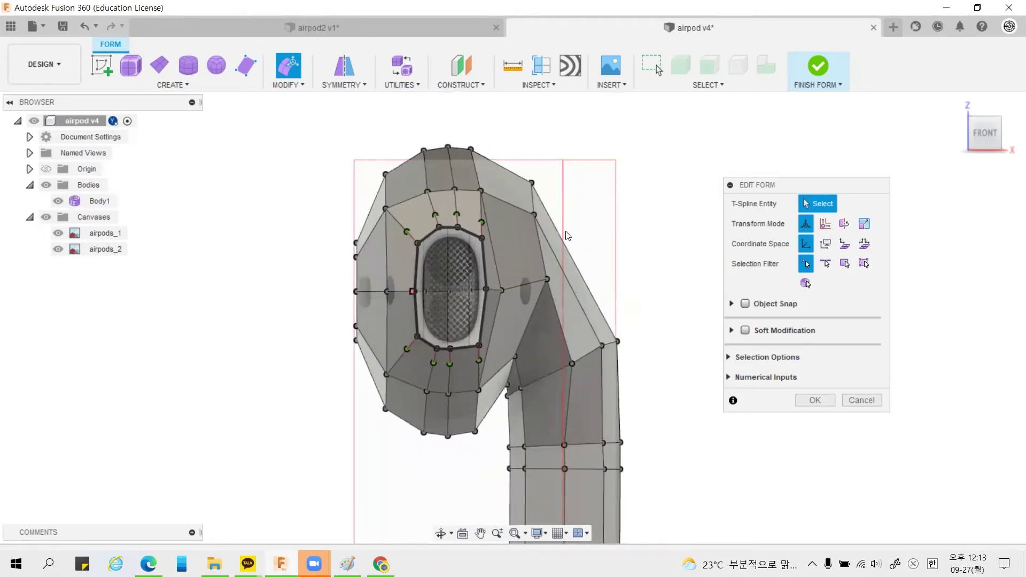
click(807, 400)
scroll(719, 254, down, 2)
scroll(500, 322, up, 3)
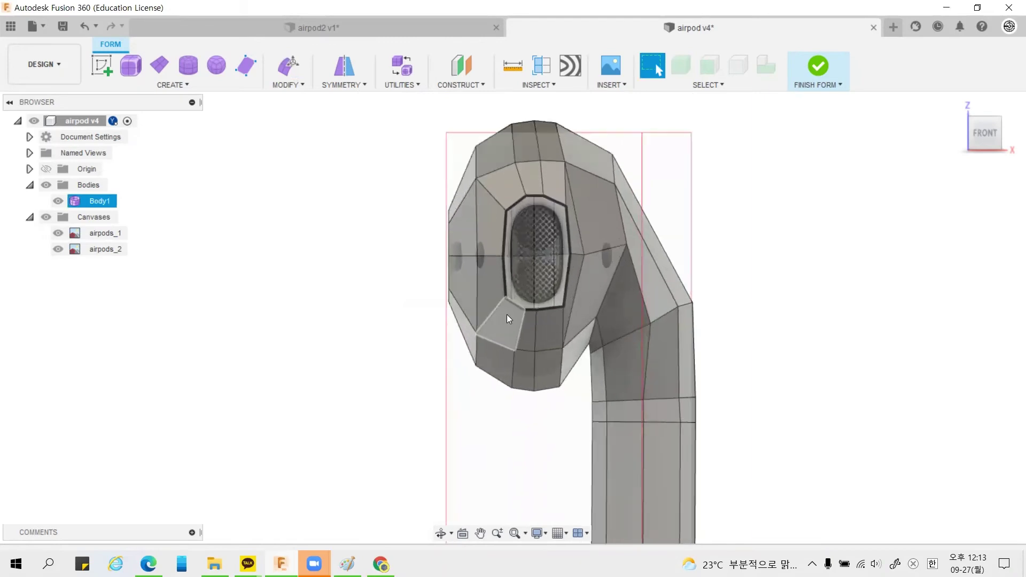
scroll(506, 315, down, 1)
scroll(470, 156, up, 1)
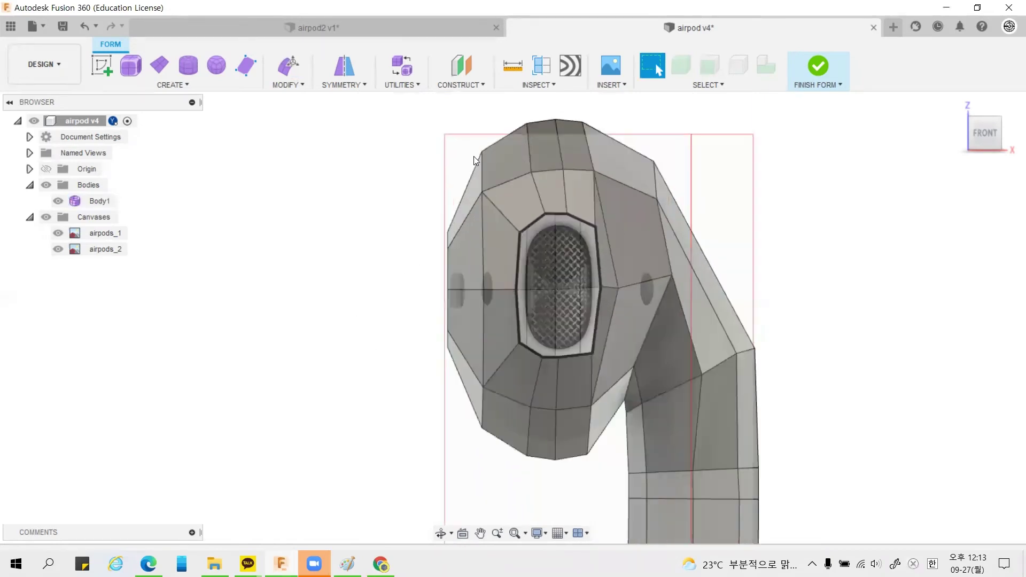
scroll(475, 166, up, 1)
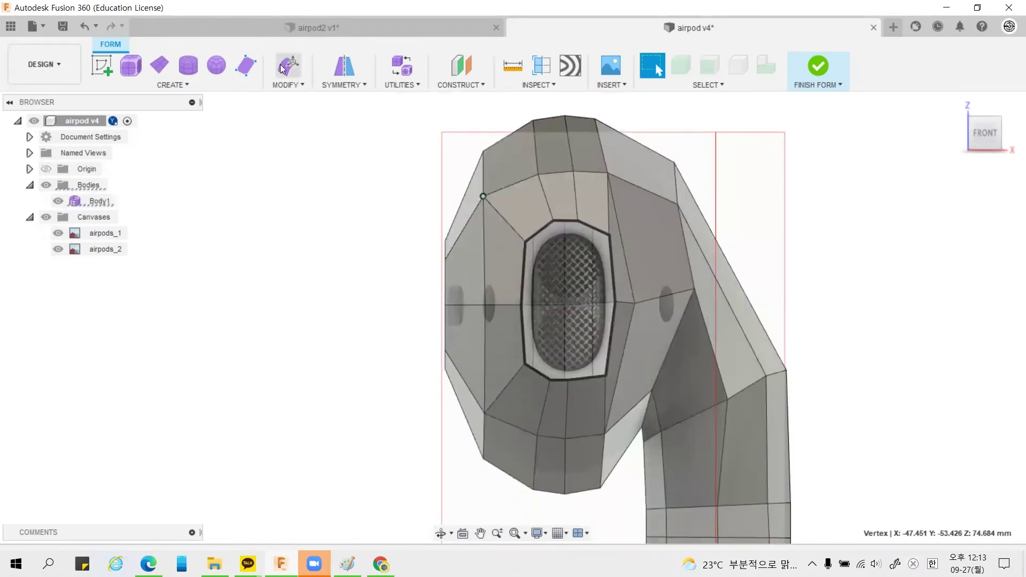
Step: Lower the vertex near the top of the earbud head about -0.136 mm and close Edit Form
click(288, 65)
click(485, 196)
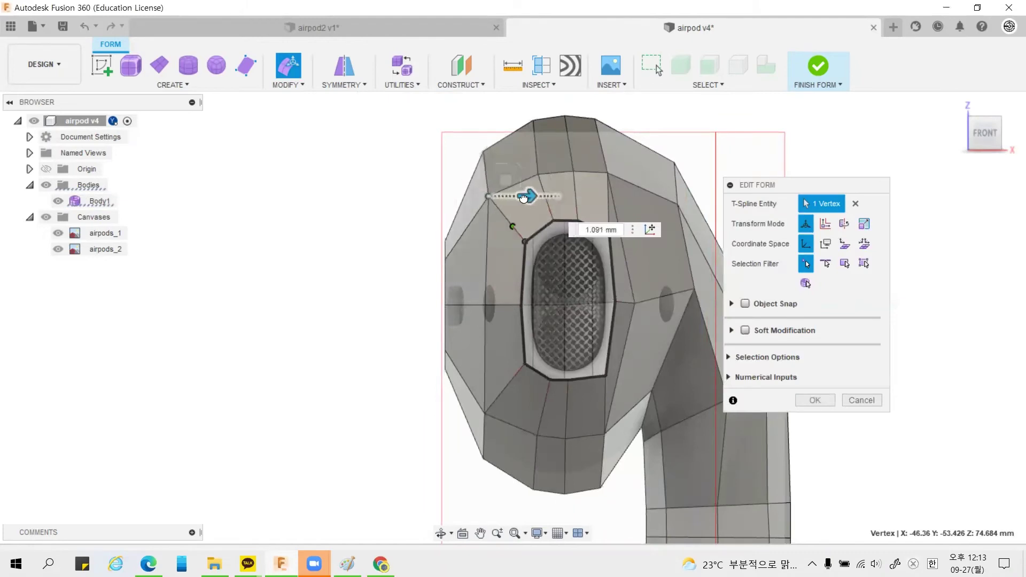
click(538, 173)
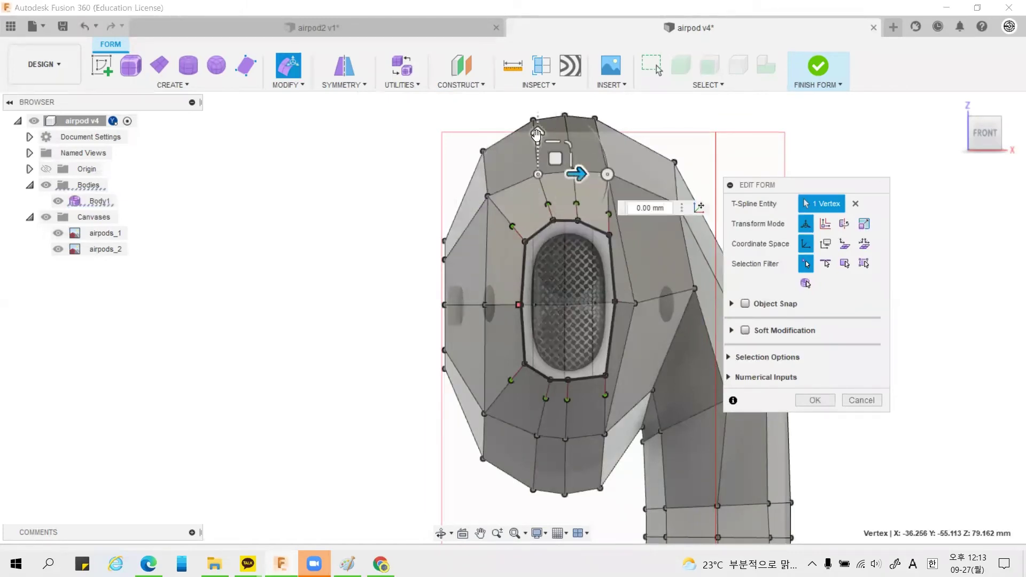
drag(538, 135, 538, 134)
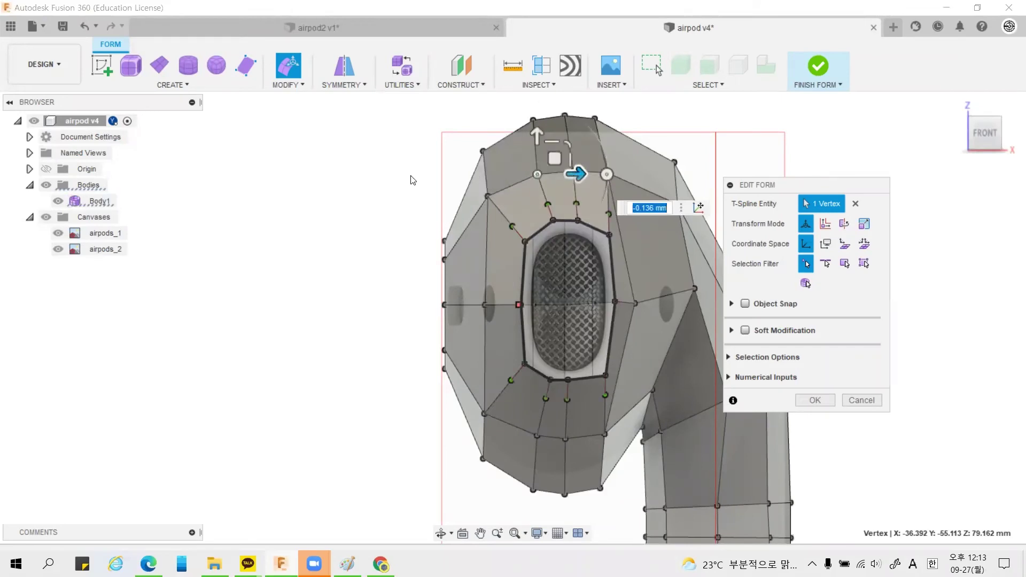
click(361, 179)
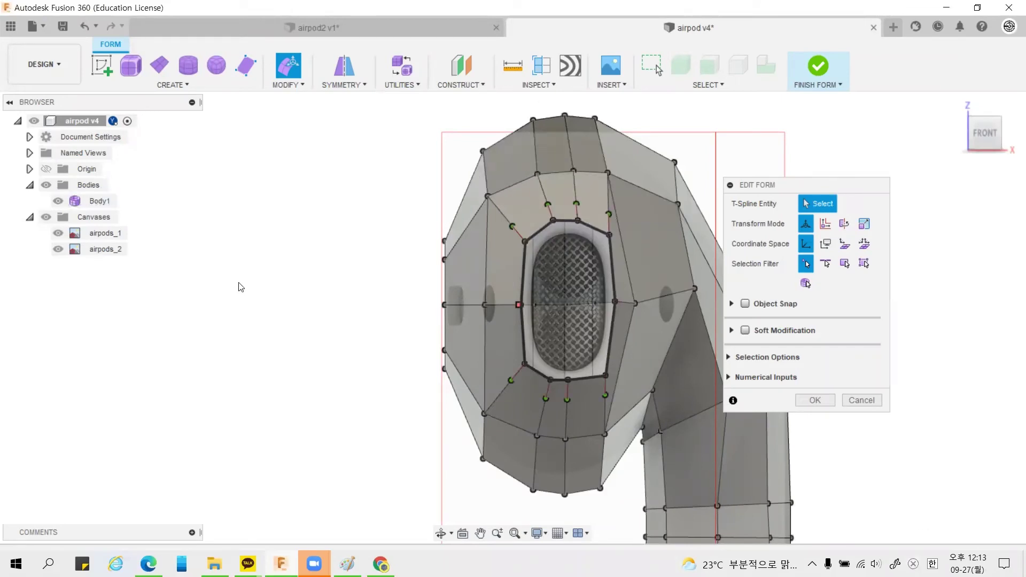
mouse_move(239, 287)
shift+middle_down()
mouse_move(236, 325)
mouse_move(373, 240)
mouse_move(611, 263)
mouse_move(530, 285)
mouse_move(525, 276)
shift+middle_up()
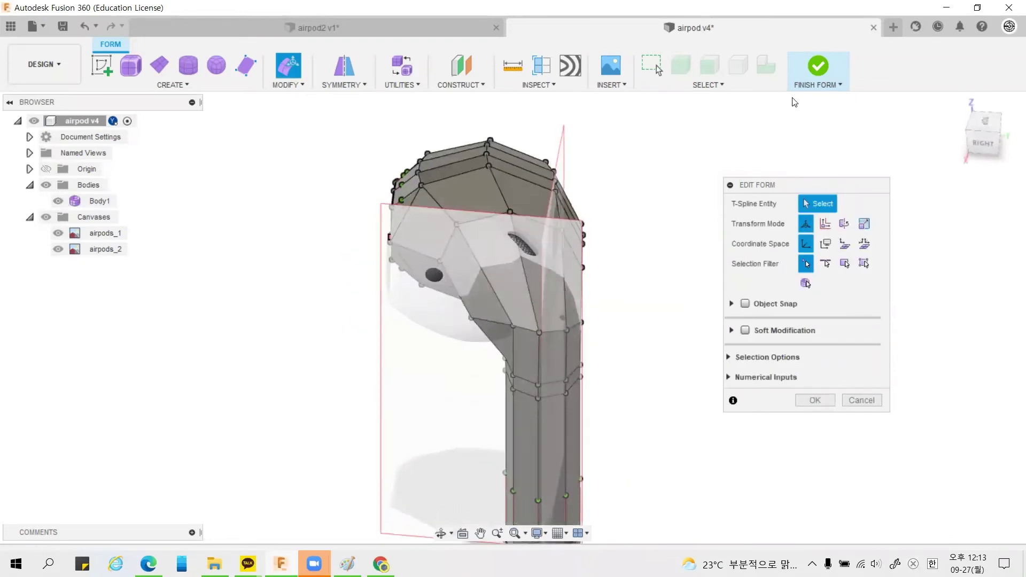
click(844, 400)
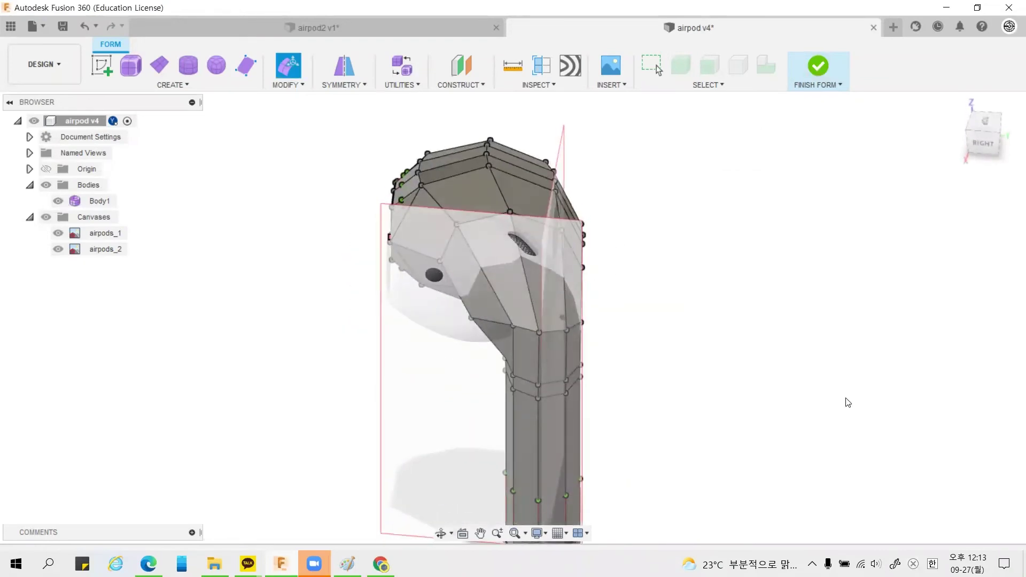
shift+middle_drag(575, 258, 402, 155)
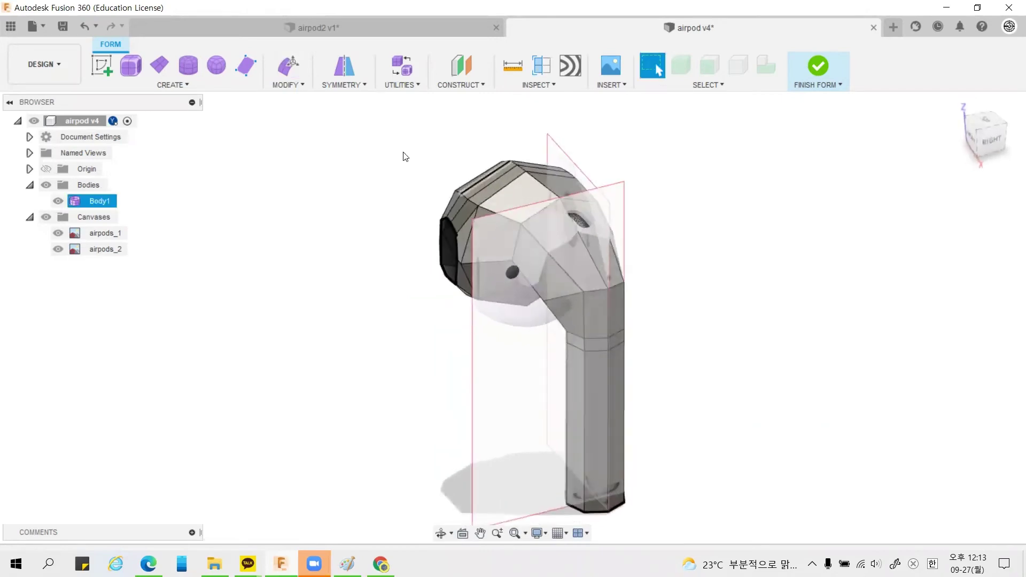
Step: Switch the earbud body to Smooth display mode
click(401, 84)
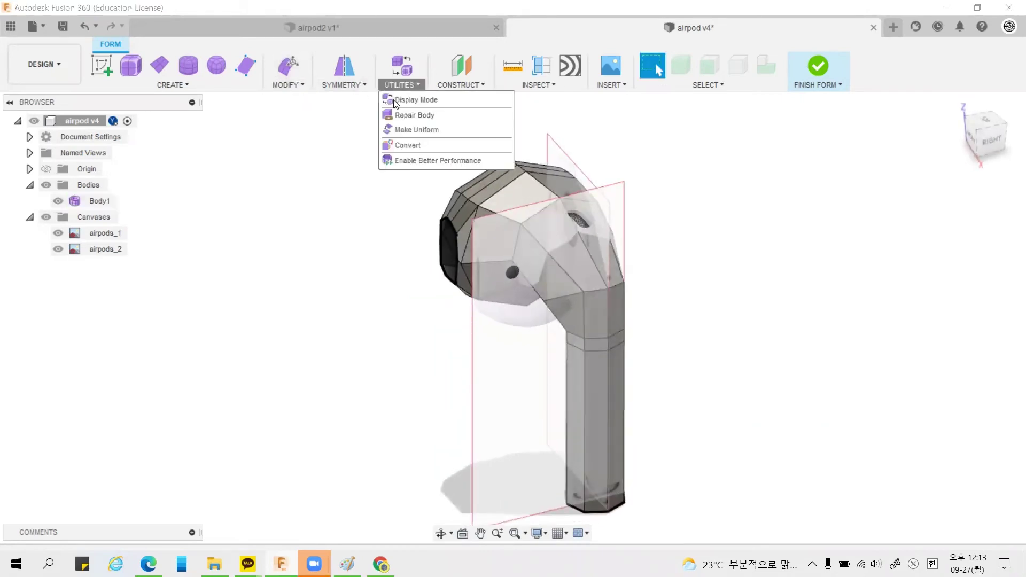
click(415, 100)
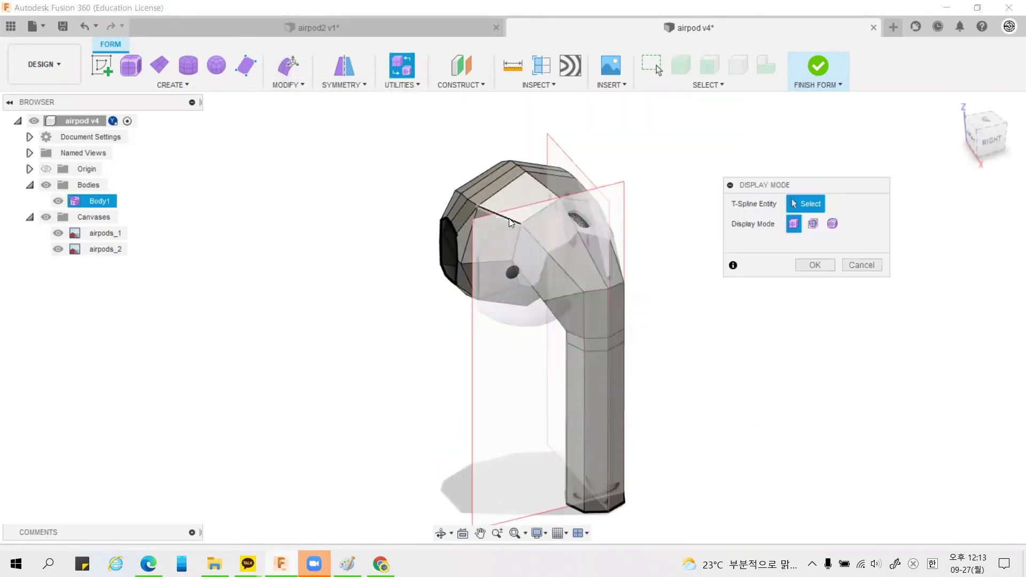
click(832, 224)
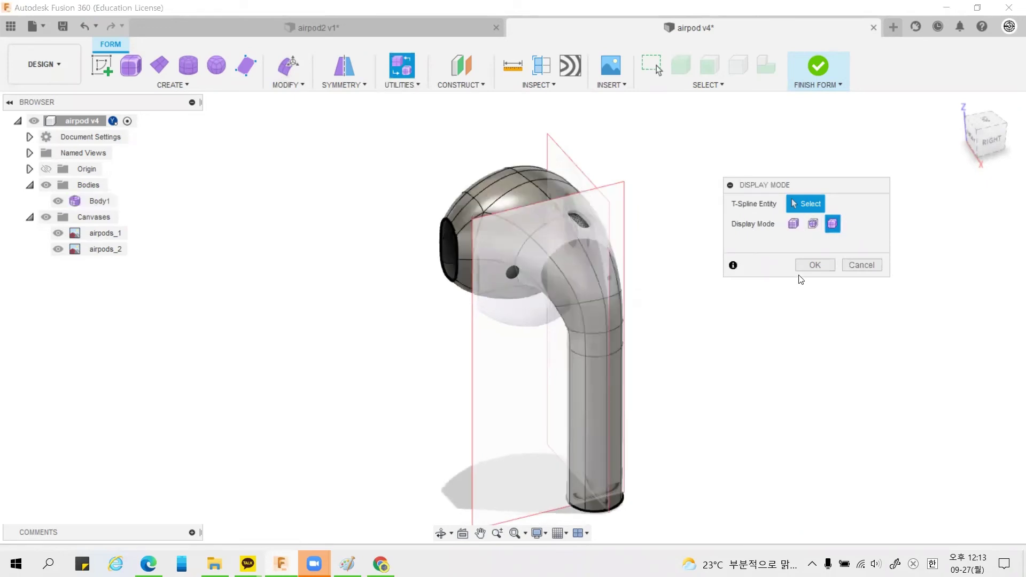
click(814, 265)
mouse_move(646, 262)
shift+middle_down()
mouse_move(724, 214)
mouse_move(810, 213)
mouse_move(771, 286)
mouse_move(733, 317)
shift+middle_up()
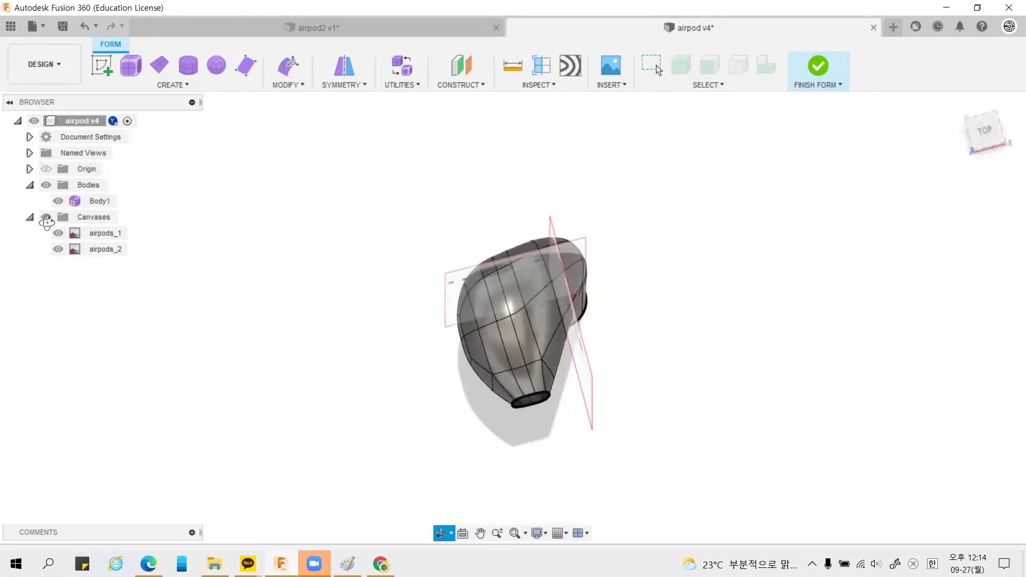
Step: Hide the reference image canvases and inspect the earbud from top, front and left views
shift+middle_drag(47, 221, 49, 228)
click(47, 219)
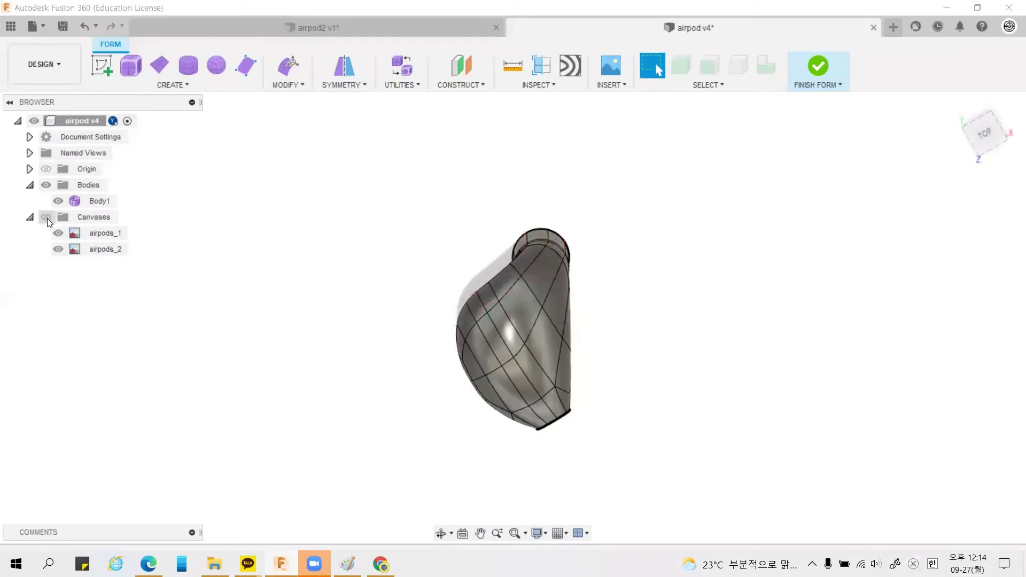
mouse_move(659, 260)
shift+middle_down()
mouse_move(646, 216)
mouse_move(675, 158)
mouse_move(817, 118)
mouse_move(824, 156)
mouse_move(728, 229)
mouse_move(668, 242)
mouse_move(557, 223)
mouse_move(550, 151)
mouse_move(563, 129)
mouse_move(637, 139)
mouse_move(600, 144)
mouse_move(570, 167)
shift+middle_up()
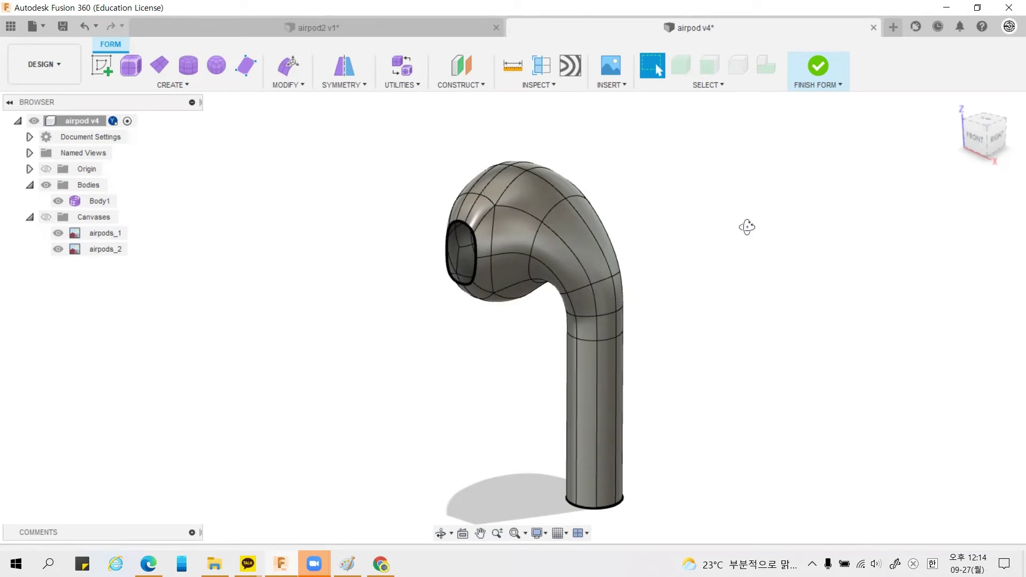
mouse_move(747, 227)
shift+middle_down()
mouse_move(774, 197)
mouse_move(725, 183)
mouse_move(705, 194)
mouse_move(723, 266)
mouse_move(614, 358)
mouse_move(554, 343)
mouse_move(641, 256)
mouse_move(696, 253)
mouse_move(1016, 128)
shift+middle_up()
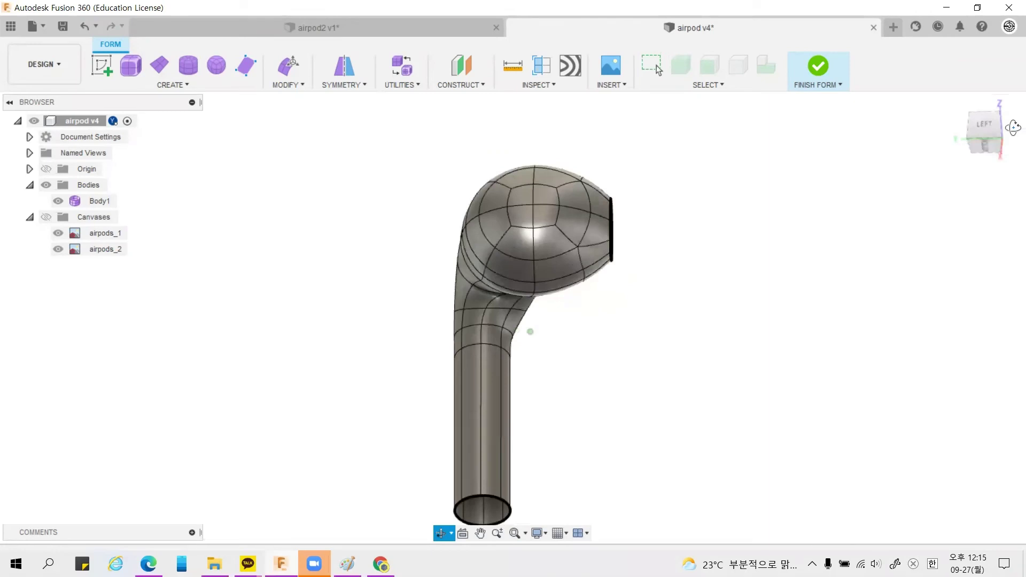
click(987, 128)
click(986, 123)
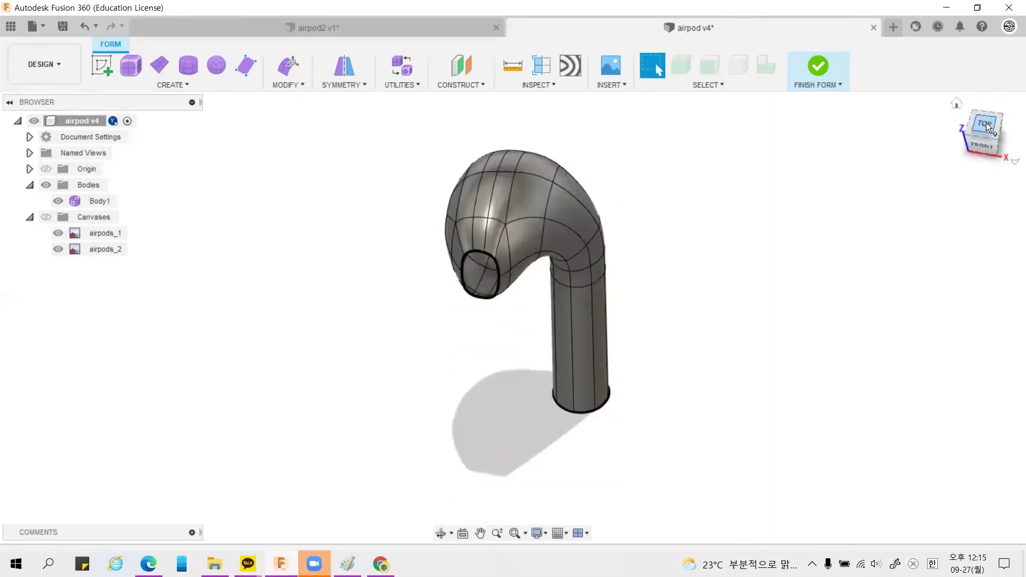
click(982, 154)
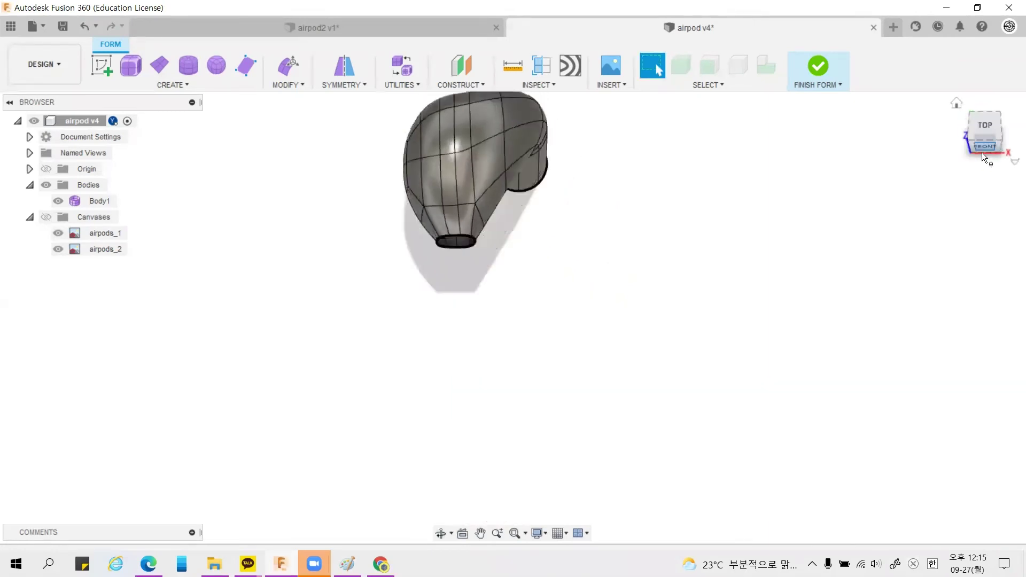
click(960, 132)
scroll(300, 472, up, 3)
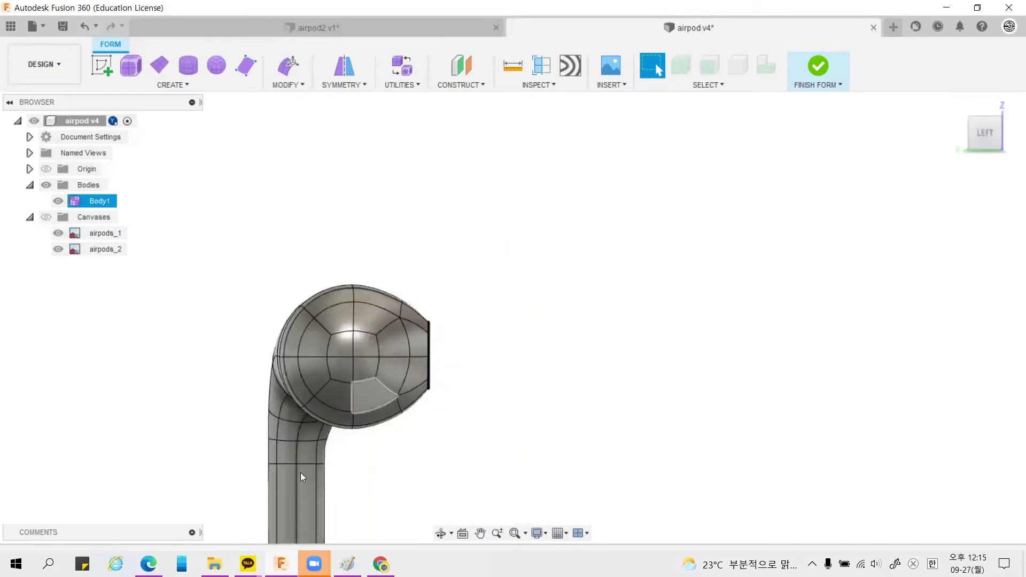
scroll(340, 449, up, 3)
scroll(341, 449, up, 2)
scroll(419, 431, up, 3)
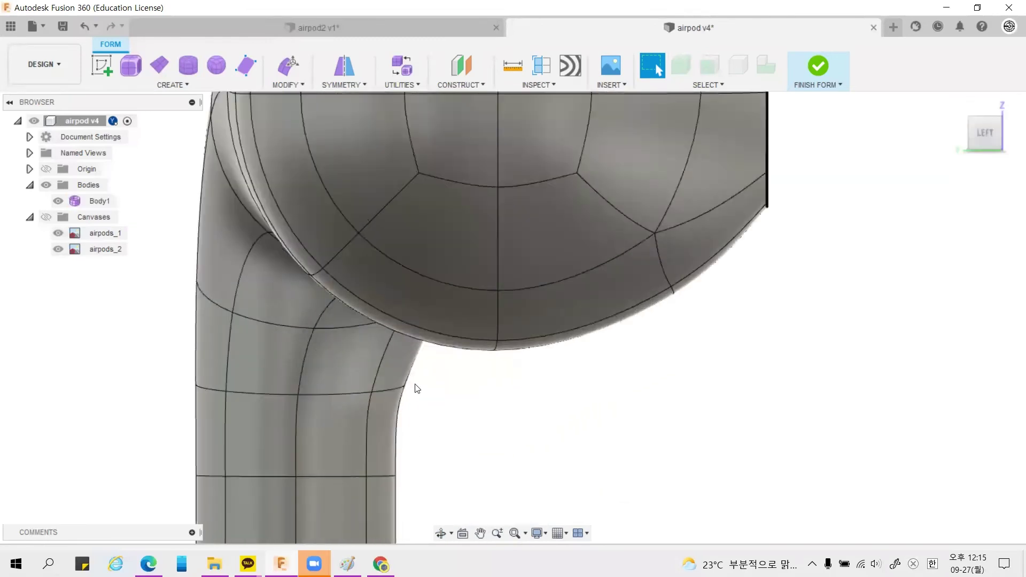
Step: Nudge the stem-to-head junction vertices about 0.9 mm, 1 mm and 0.58 mm
click(405, 384)
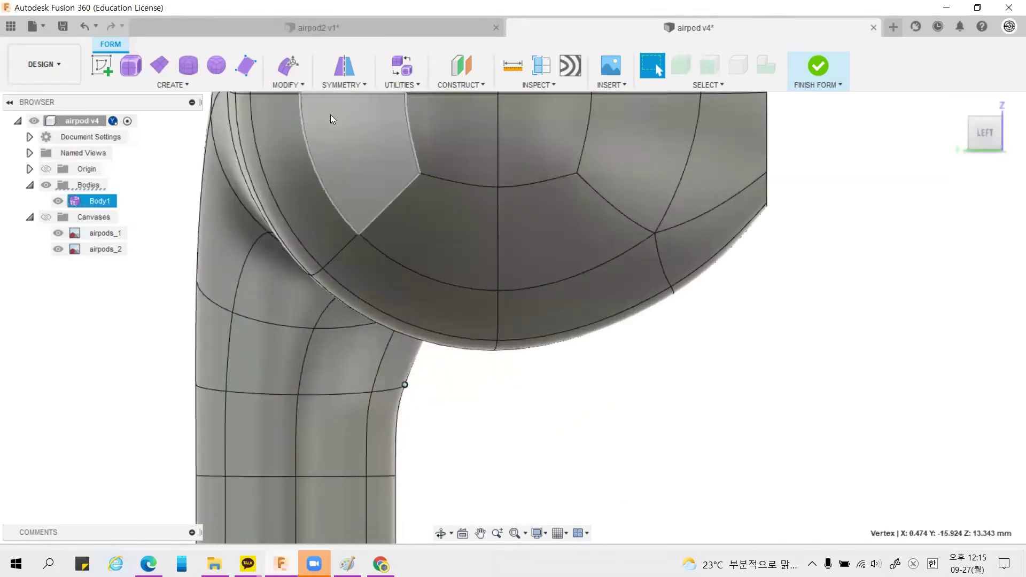
click(289, 65)
drag(362, 385, 324, 393)
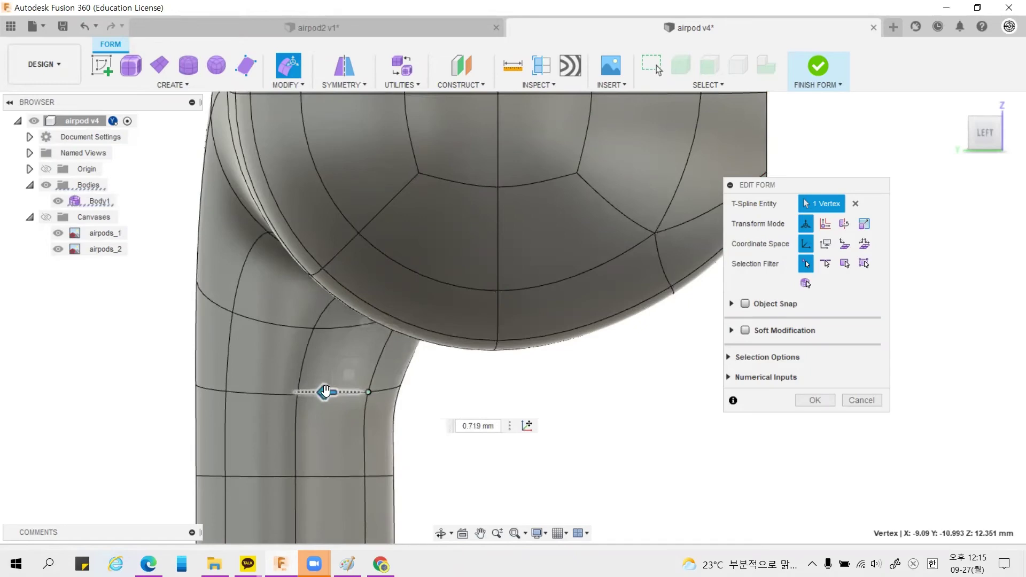
mouse_move(531, 406)
shift+middle_down()
mouse_move(413, 382)
mouse_move(581, 446)
mouse_move(517, 419)
mouse_move(518, 458)
mouse_move(508, 446)
shift+middle_up()
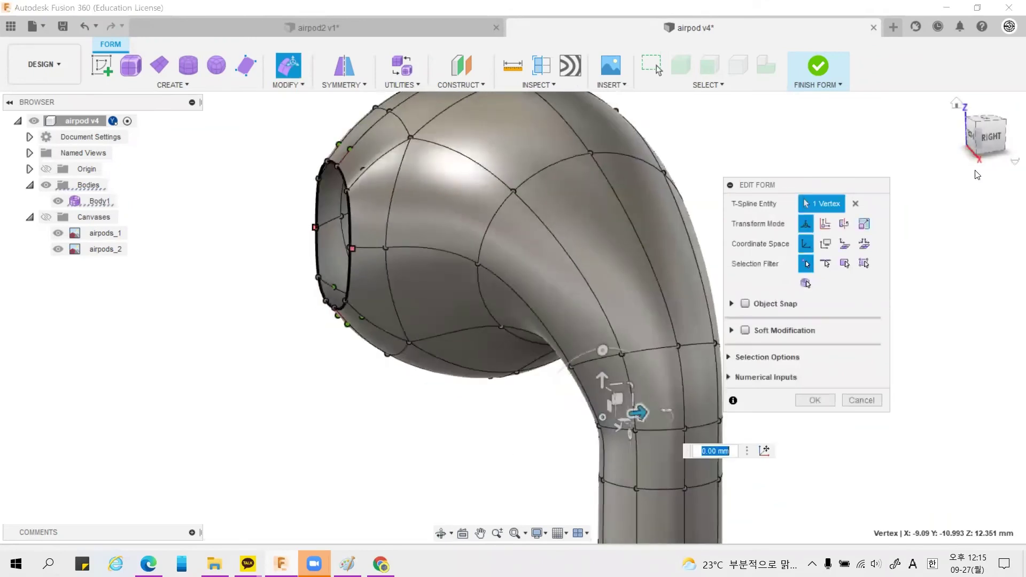
click(992, 137)
scroll(536, 355, up, 2)
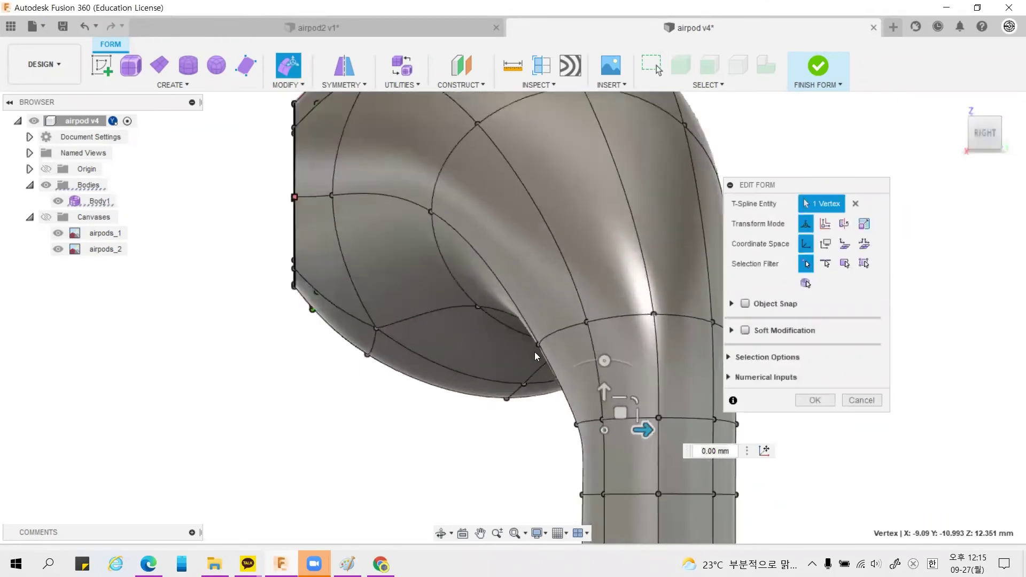
click(539, 346)
drag(578, 343, 588, 341)
click(580, 423)
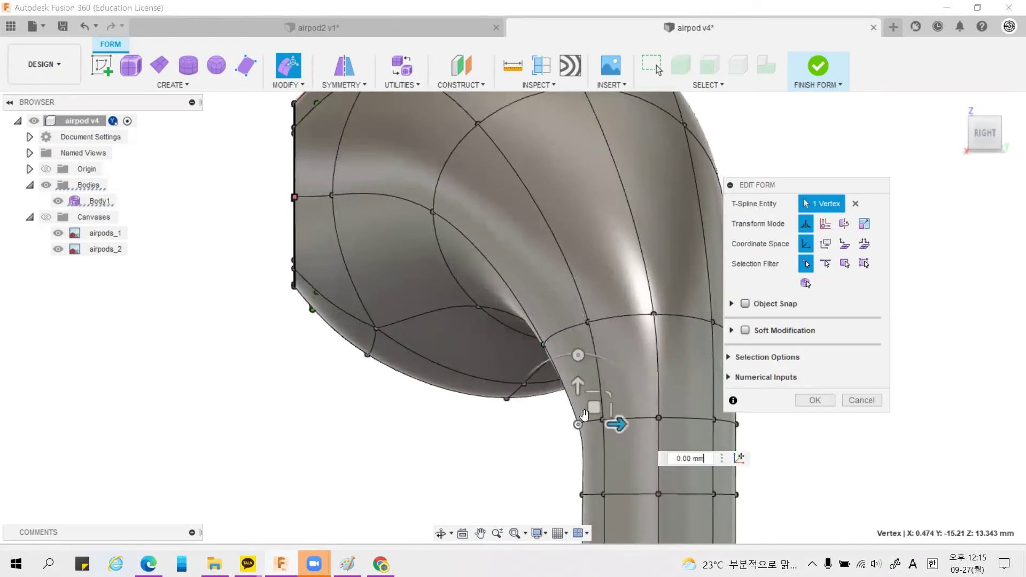
drag(576, 391, 577, 390)
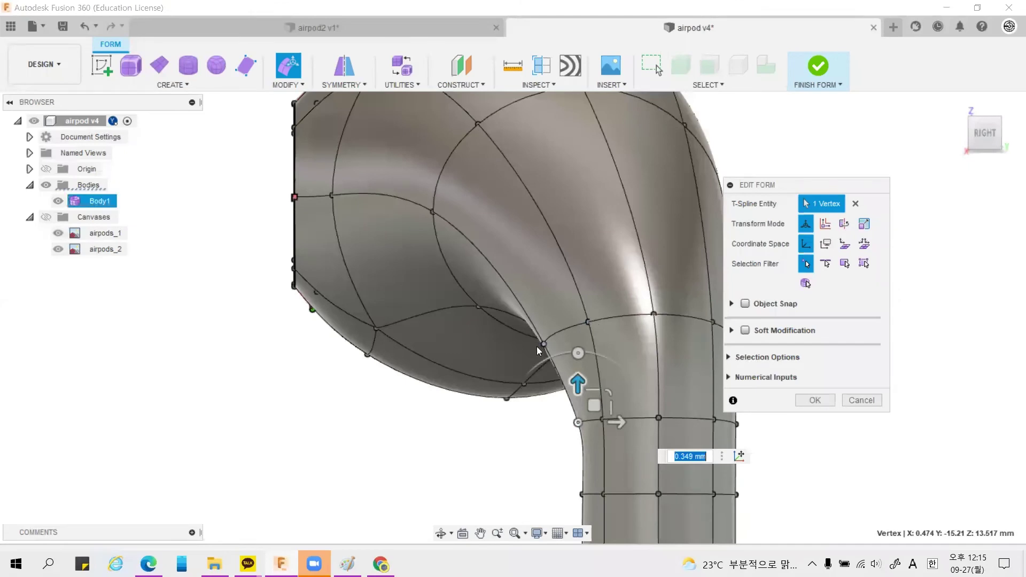
shift+middle_drag(346, 354, 389, 345)
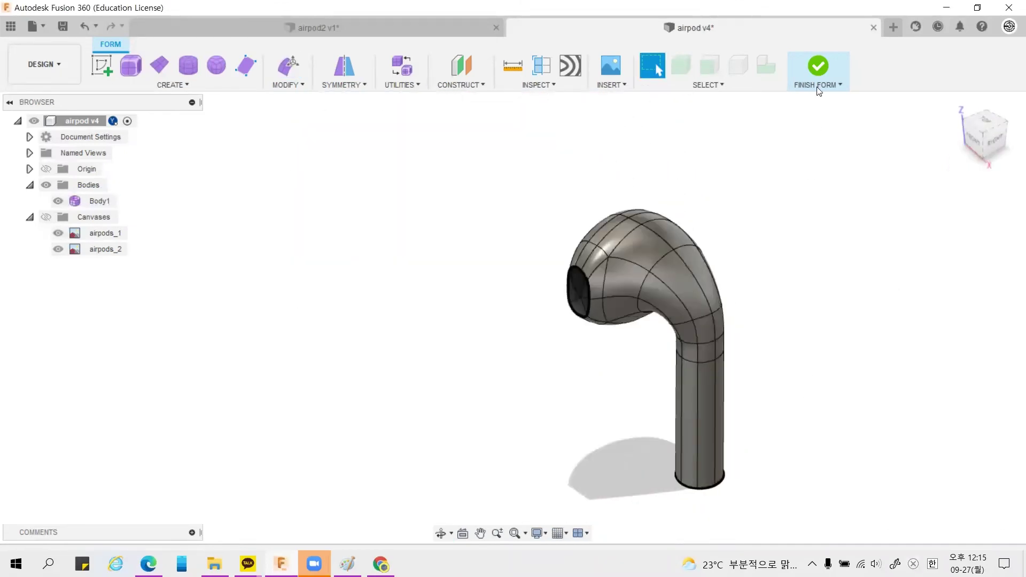
Step: Exit the form, then reopen the earbud's Form feature from the timeline for editing
click(815, 74)
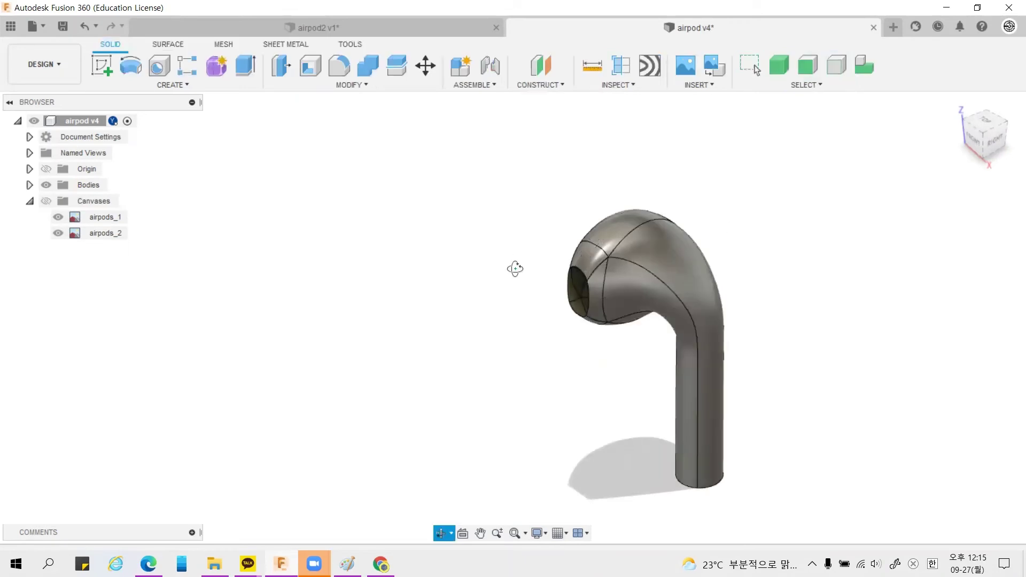
drag(515, 268, 570, 380)
key(Escape)
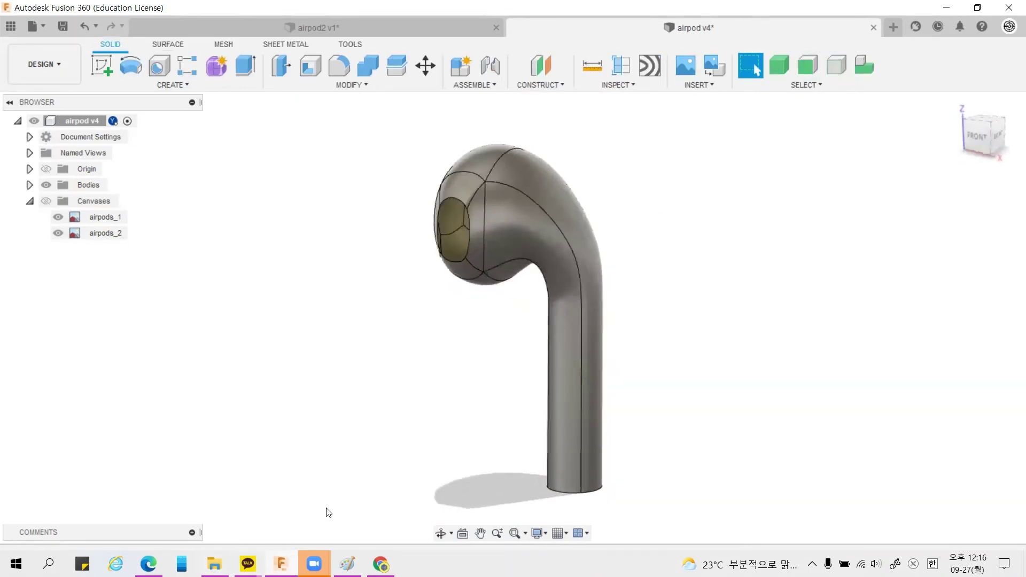
scroll(230, 374, down, 2)
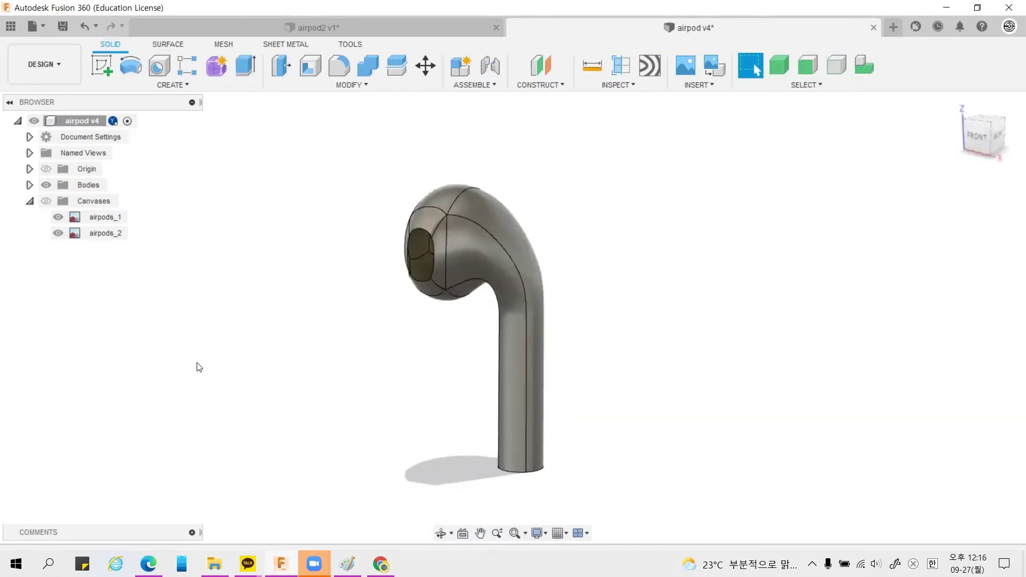
click(977, 8)
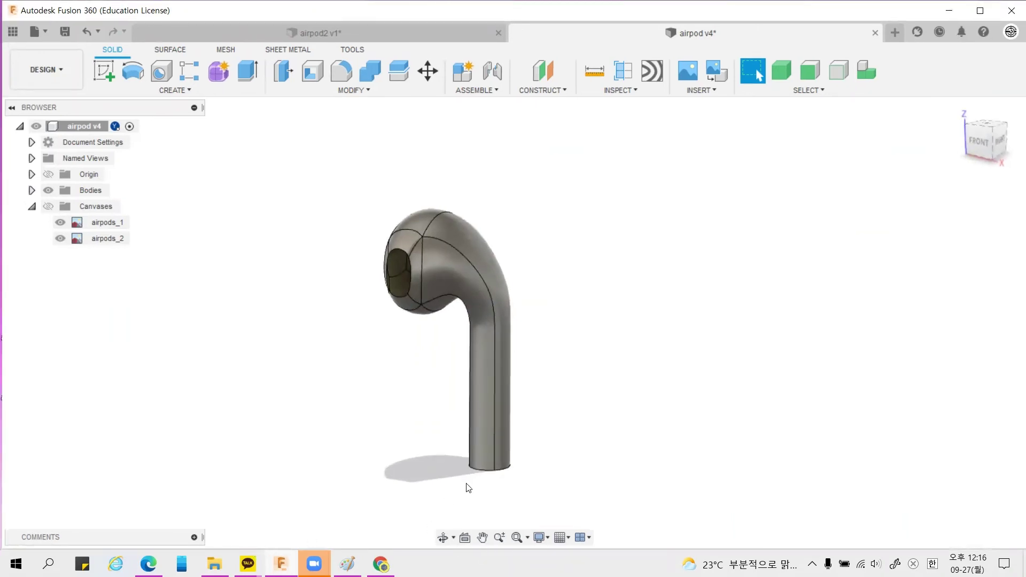
right_click(136, 565)
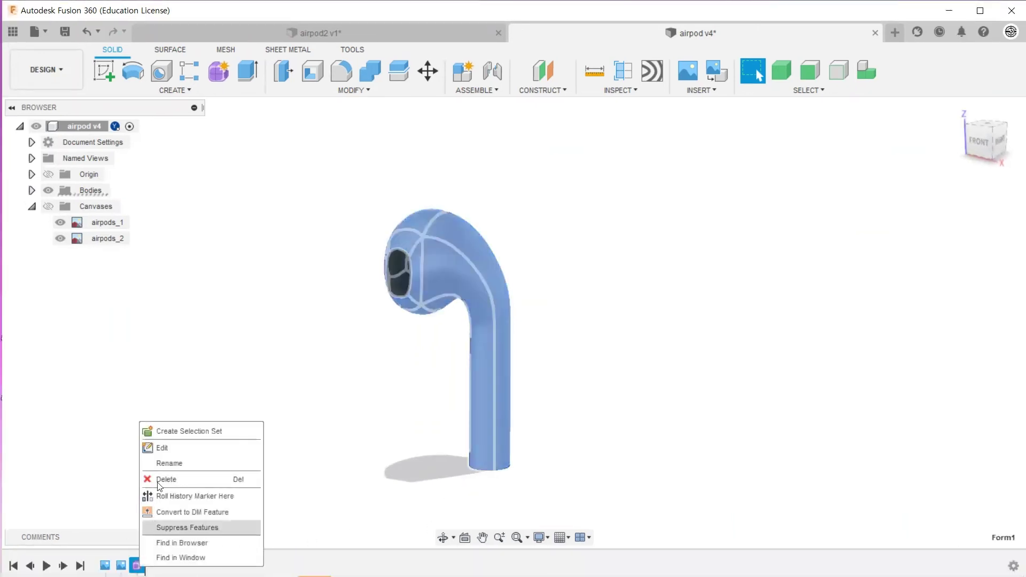
click(165, 449)
shift+middle_drag(317, 333, 315, 275)
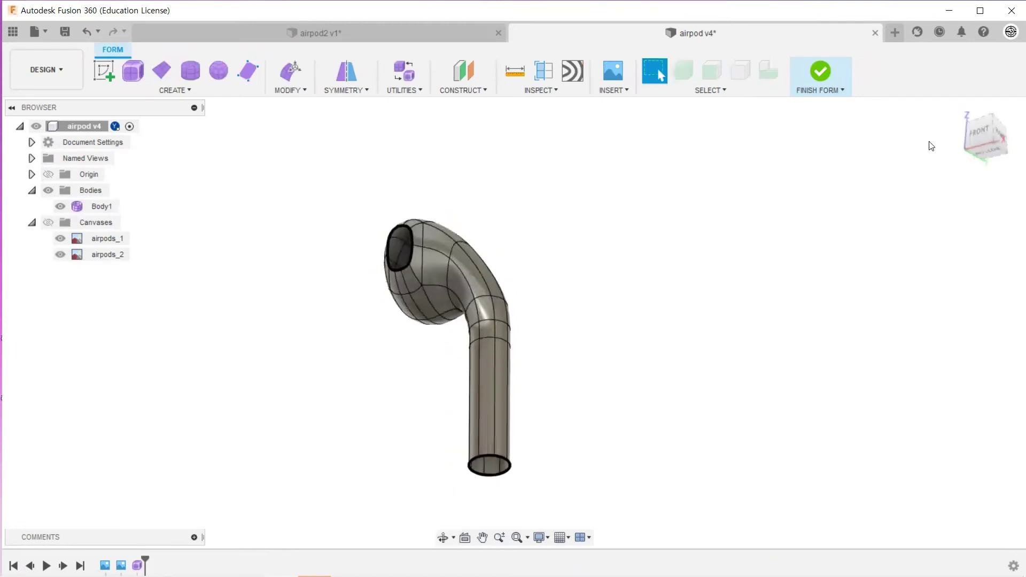
click(982, 138)
scroll(515, 249, up, 4)
Step: Move vertices near the stem junction, pushing one about 3.2 mm, and confirm Edit Form
right_click(453, 340)
click(522, 258)
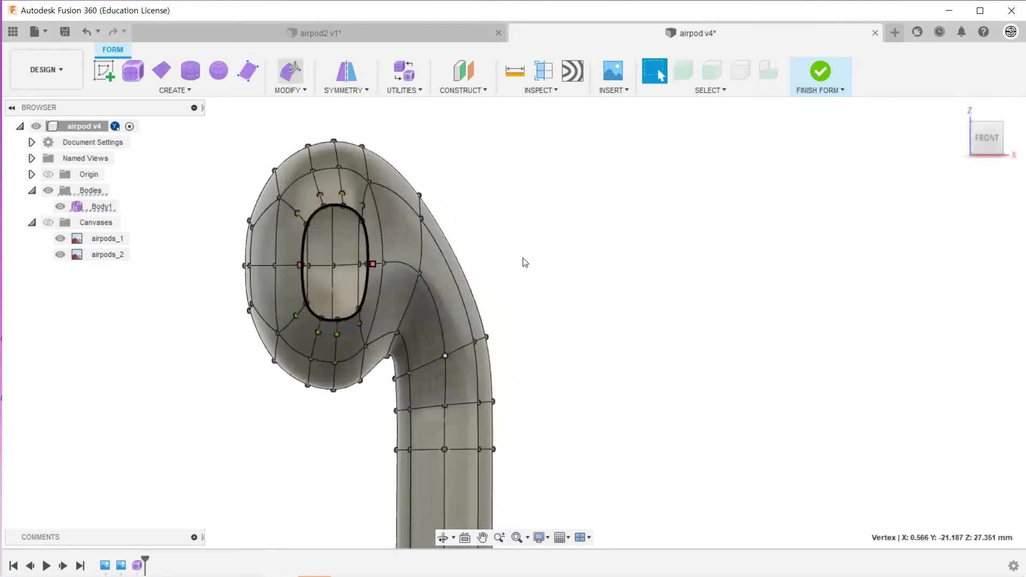
click(472, 342)
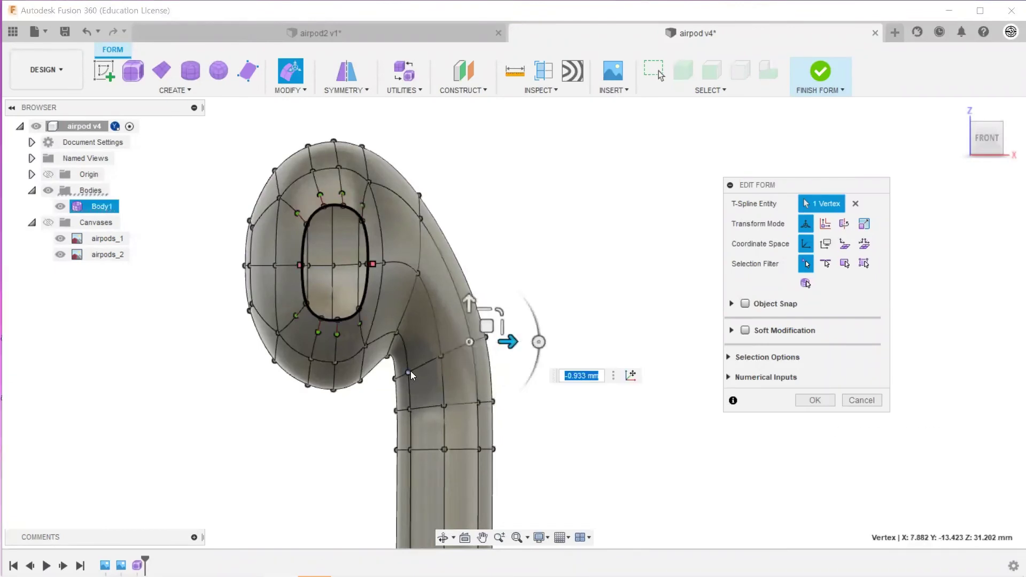
drag(514, 340, 451, 370)
click(415, 273)
drag(453, 273, 448, 241)
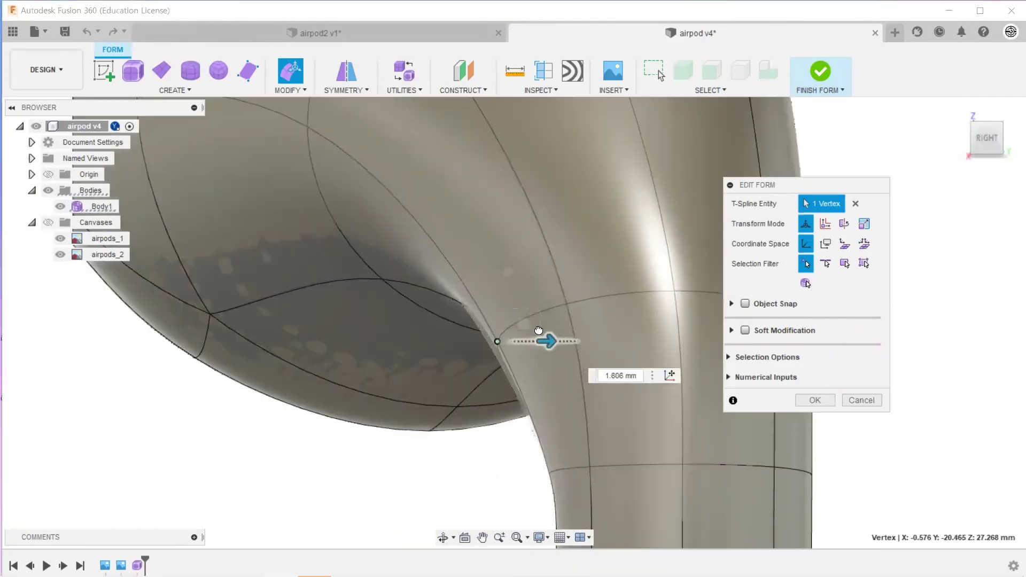
drag(538, 330, 550, 327)
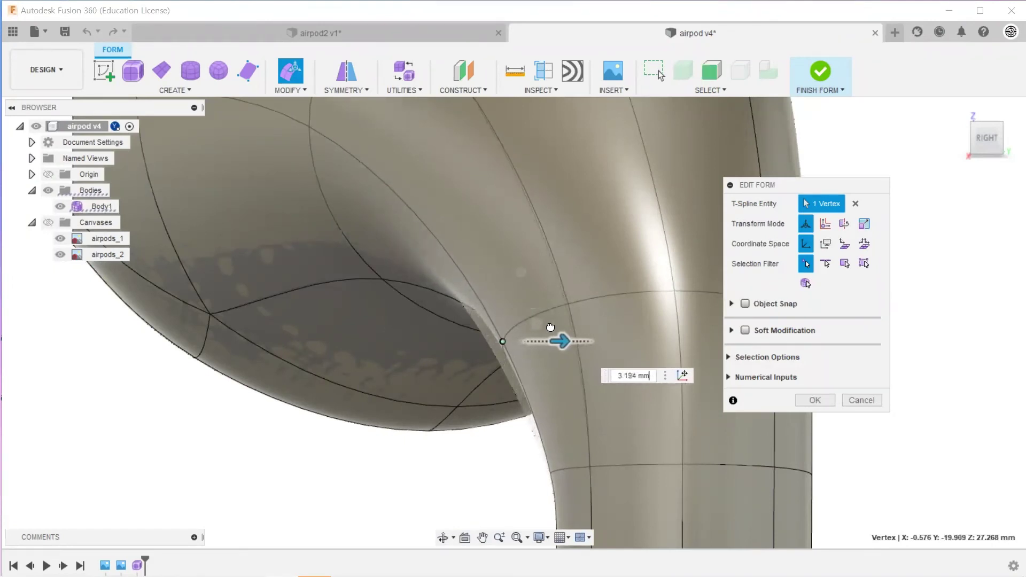
drag(551, 327, 554, 327)
click(813, 401)
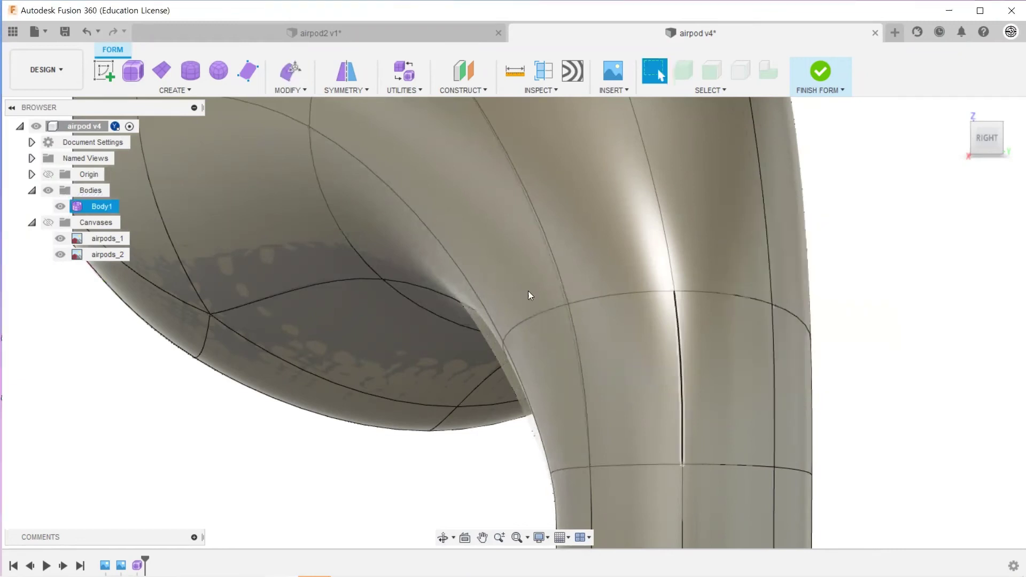
Step: Finish the form and return to the Solid workspace, checking the speaker and stem openings
scroll(504, 280, down, 3)
scroll(505, 280, down, 3)
click(812, 80)
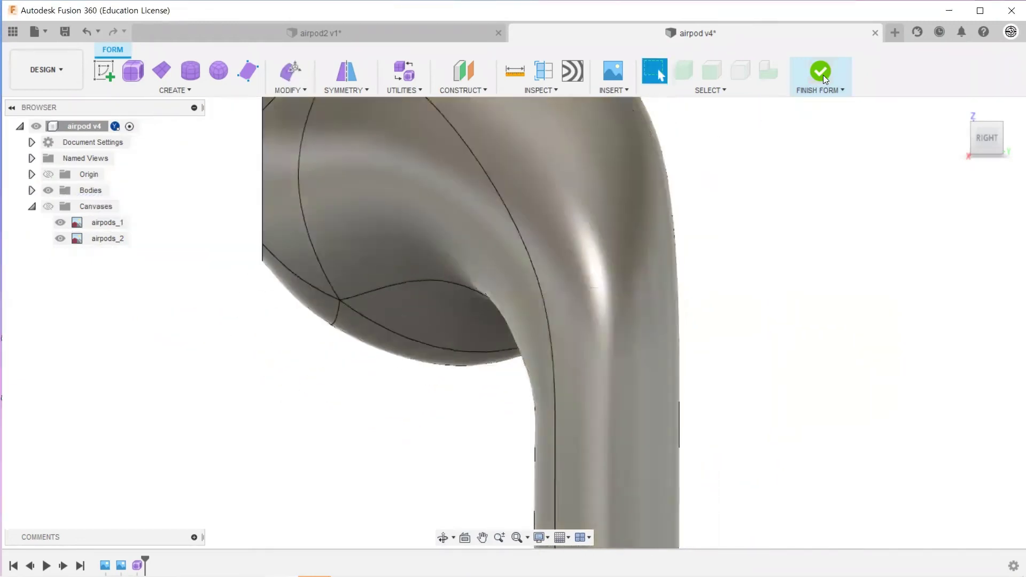
scroll(609, 306, down, 4)
mouse_move(325, 326)
mouse_down()
mouse_move(375, 327)
mouse_move(408, 312)
mouse_up()
key(Escape)
mouse_move(408, 355)
shift+middle_down()
mouse_move(426, 394)
mouse_move(537, 471)
shift+middle_up()
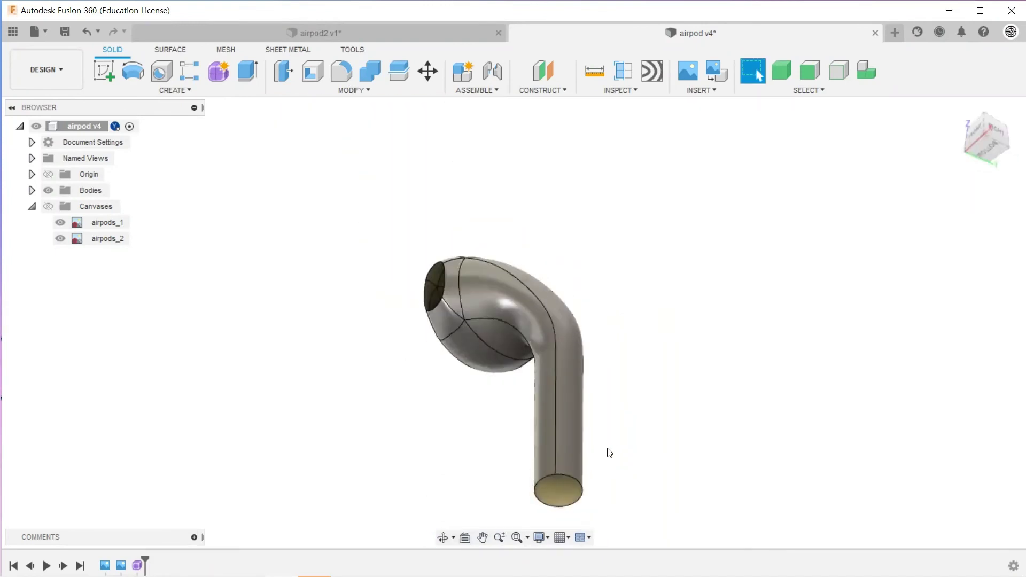
Step: Cap the earbud's front opening and the stem's bottom opening with Patch surfaces
scroll(556, 400, up, 2)
click(159, 49)
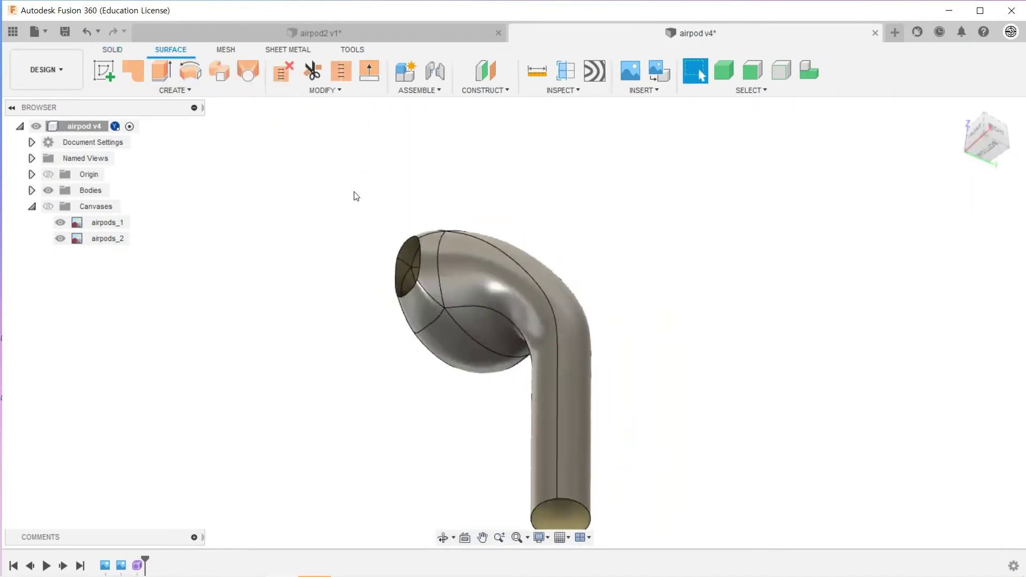
click(133, 71)
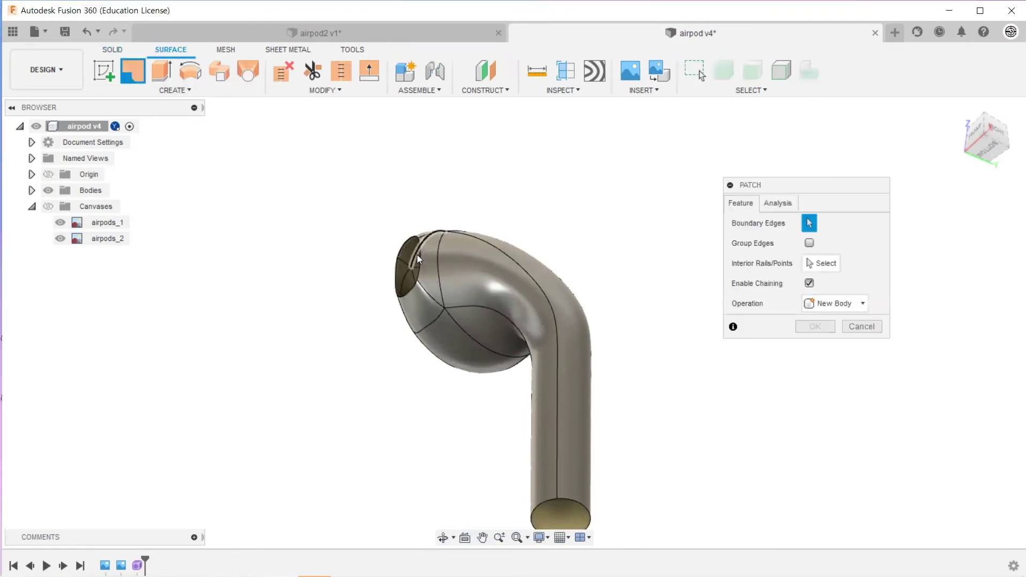
click(417, 254)
key(Escape)
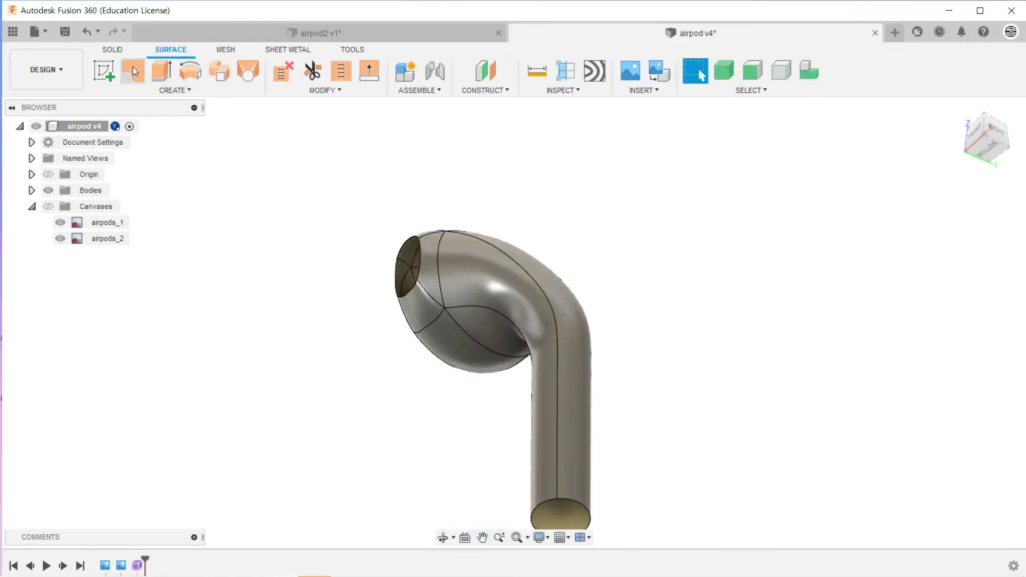
click(132, 68)
click(413, 283)
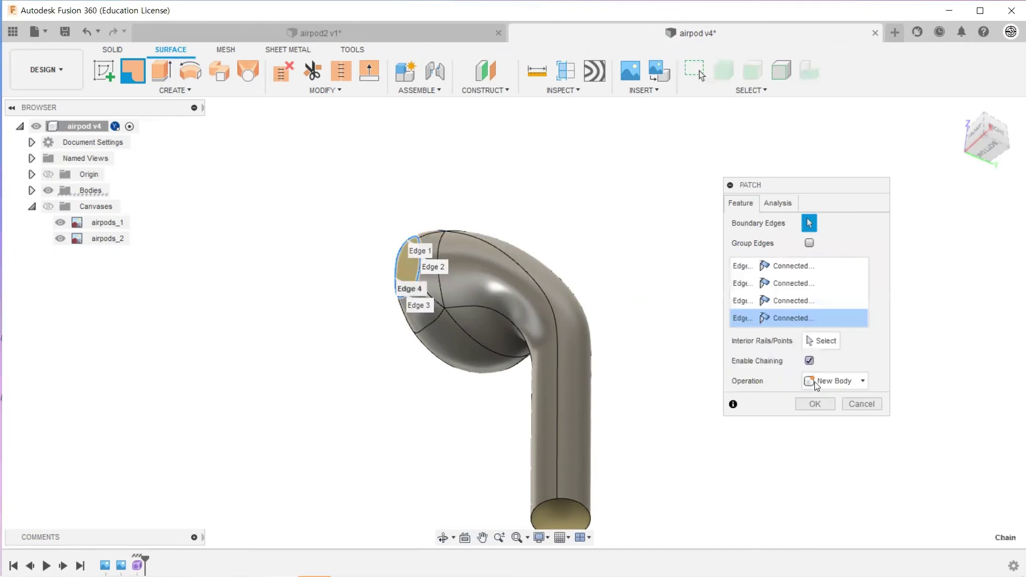
click(802, 402)
right_click(696, 360)
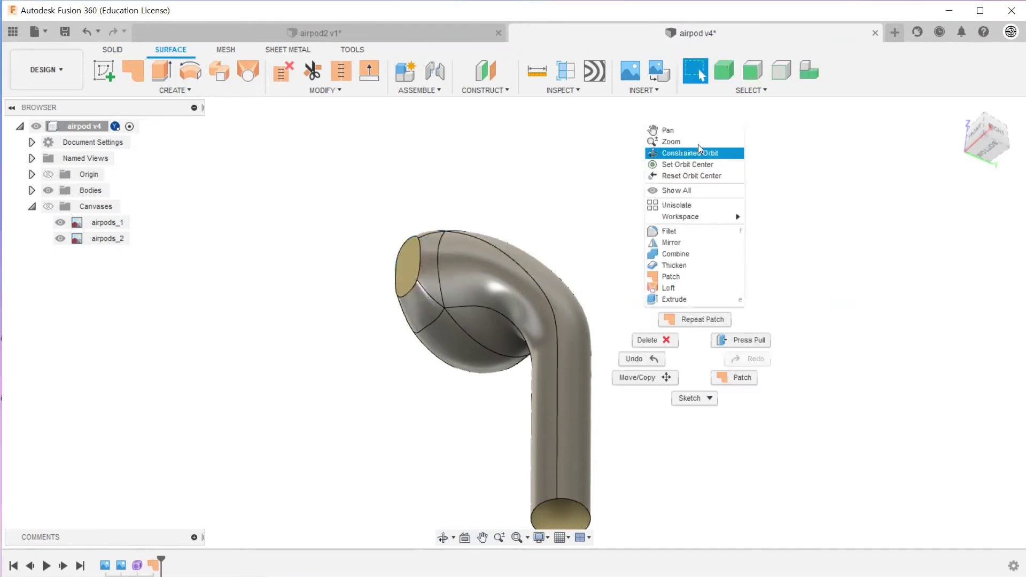
click(695, 319)
click(550, 500)
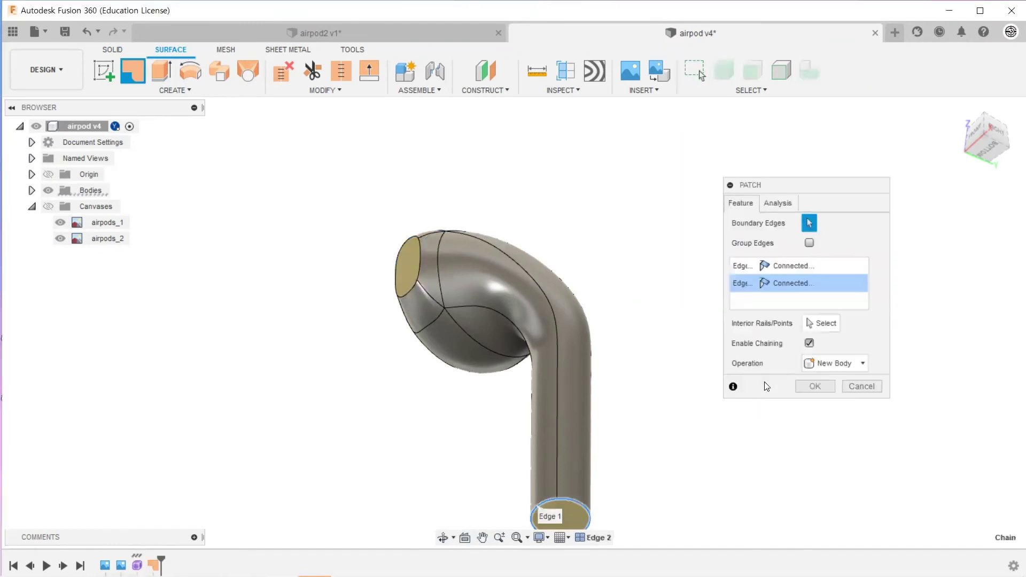
click(814, 387)
Step: Stitch all the earbud's surfaces into a single solid body
drag(678, 216, 430, 541)
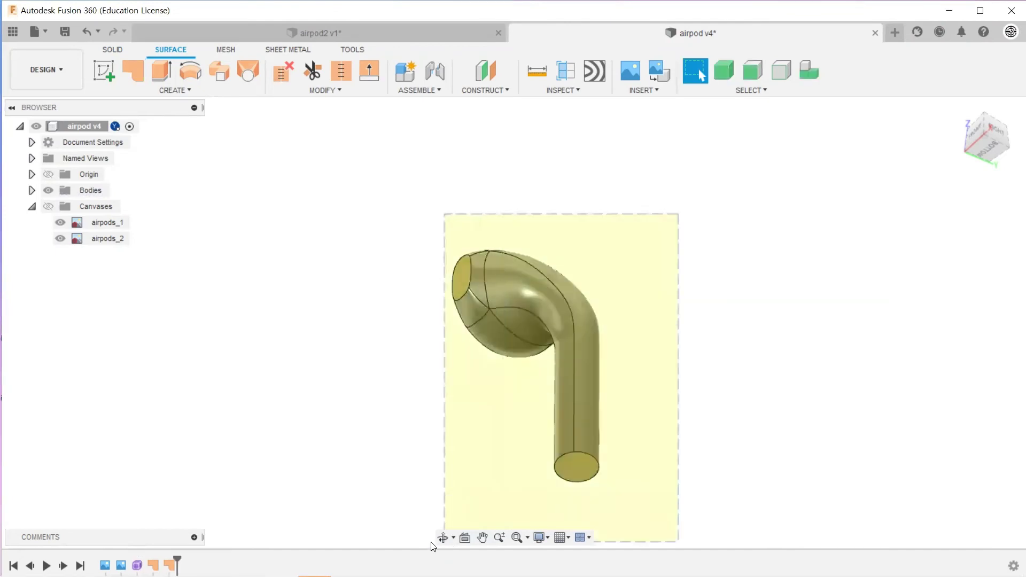
click(333, 71)
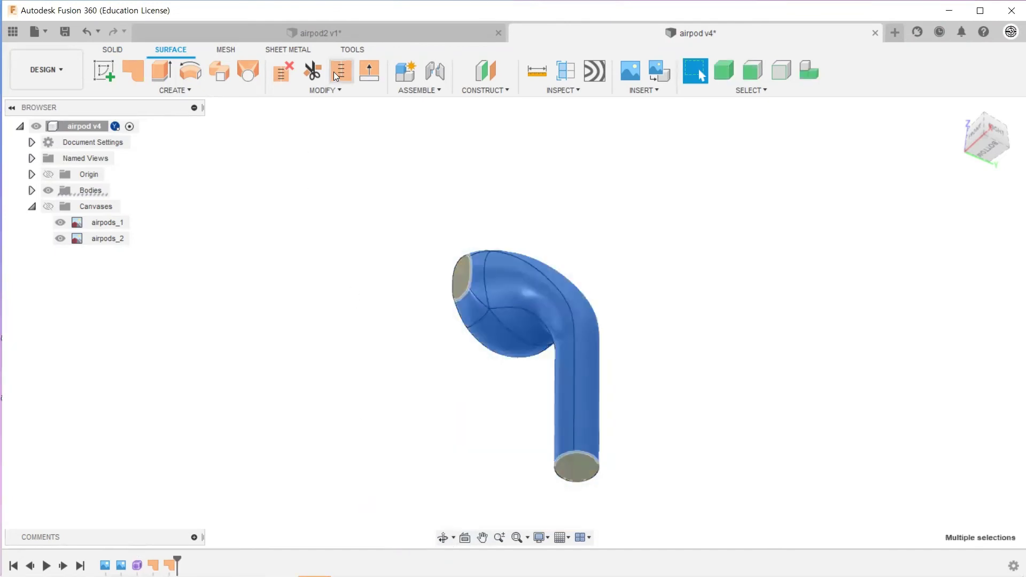
click(949, 418)
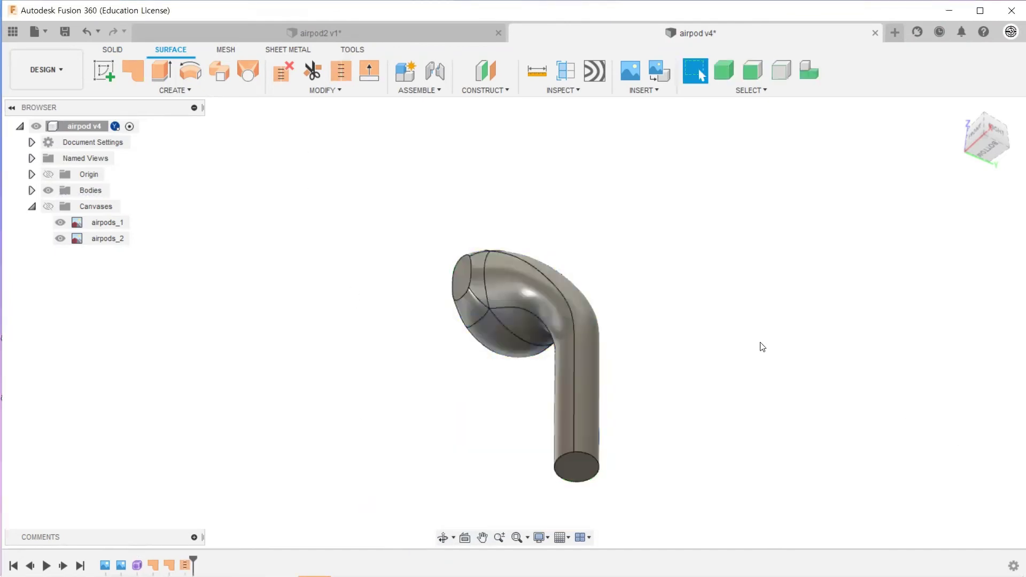
mouse_move(760, 348)
shift+middle_down()
mouse_move(707, 413)
mouse_move(540, 408)
mouse_move(472, 355)
mouse_move(463, 316)
mouse_move(465, 351)
shift+middle_up()
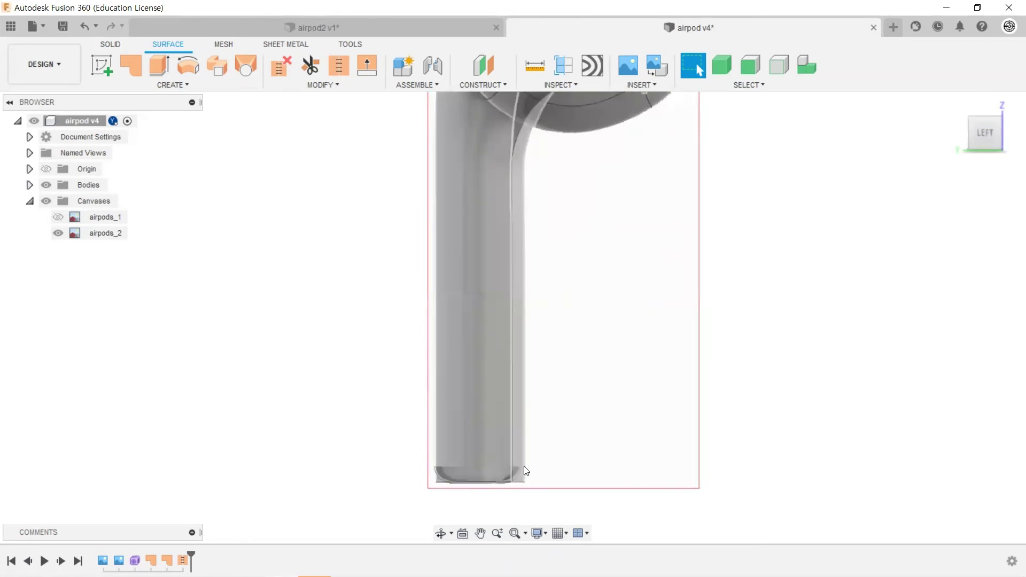
Step: Create a construction plane offset -5 mm from the stem's bottom end face
shift+middle_drag(570, 483, 572, 467)
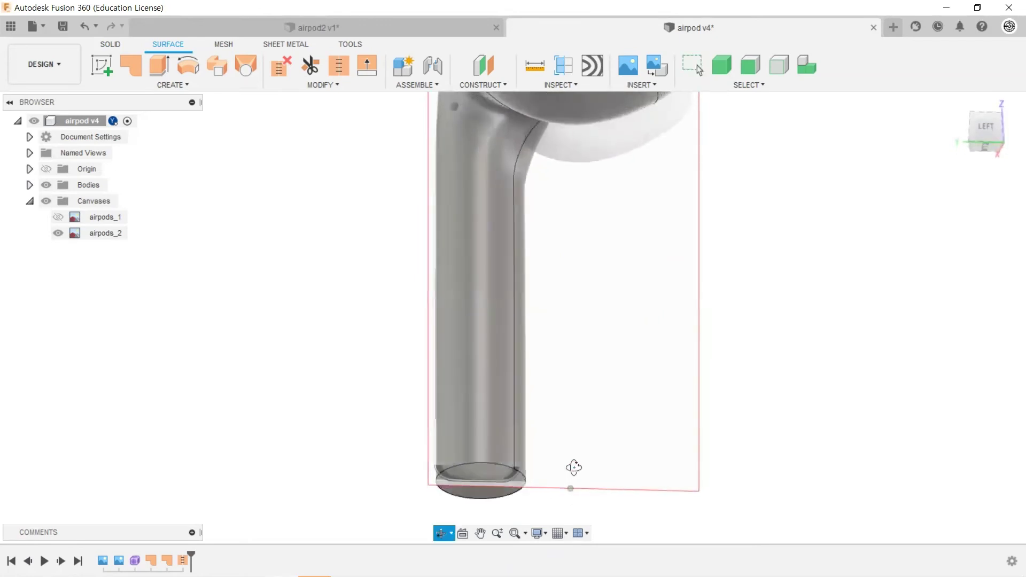
click(490, 68)
shift+middle_drag(651, 379, 515, 462)
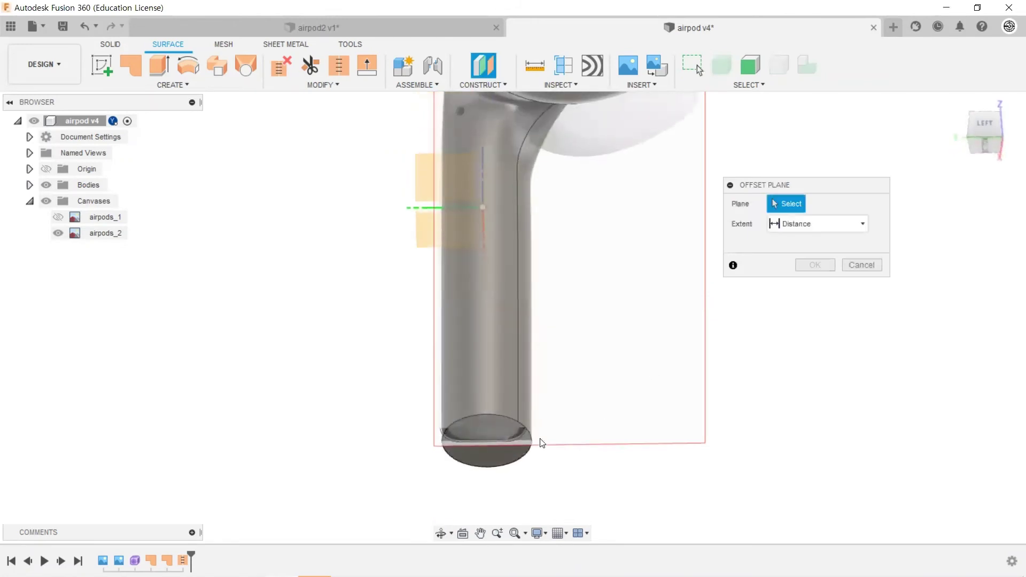
click(515, 462)
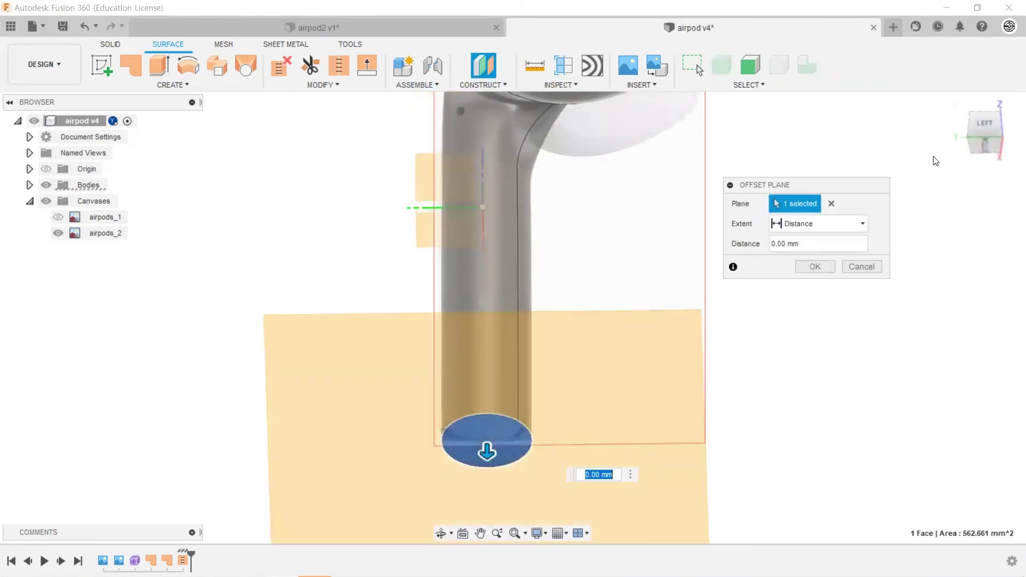
click(983, 127)
drag(493, 369, 484, 357)
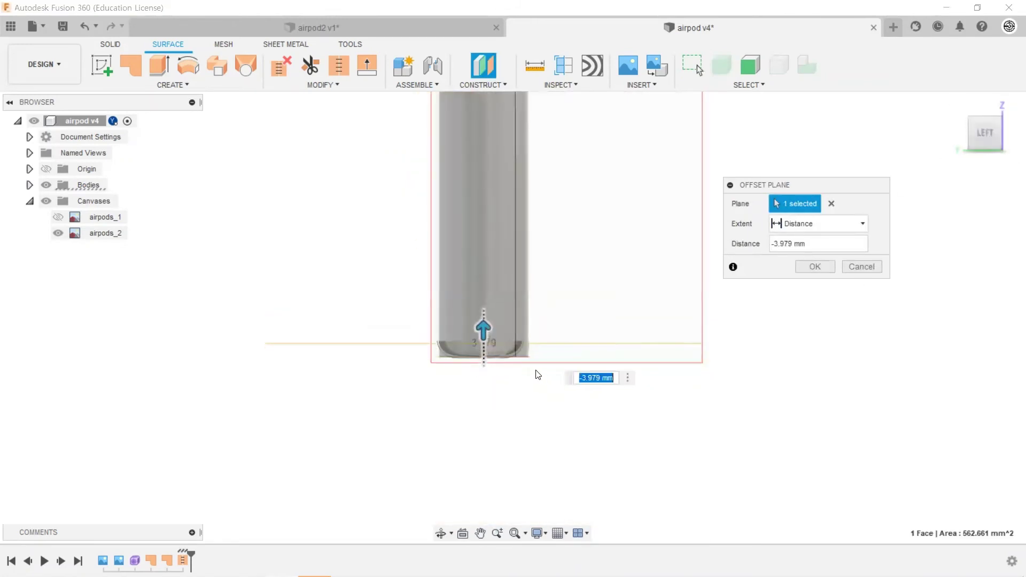
text(-5)
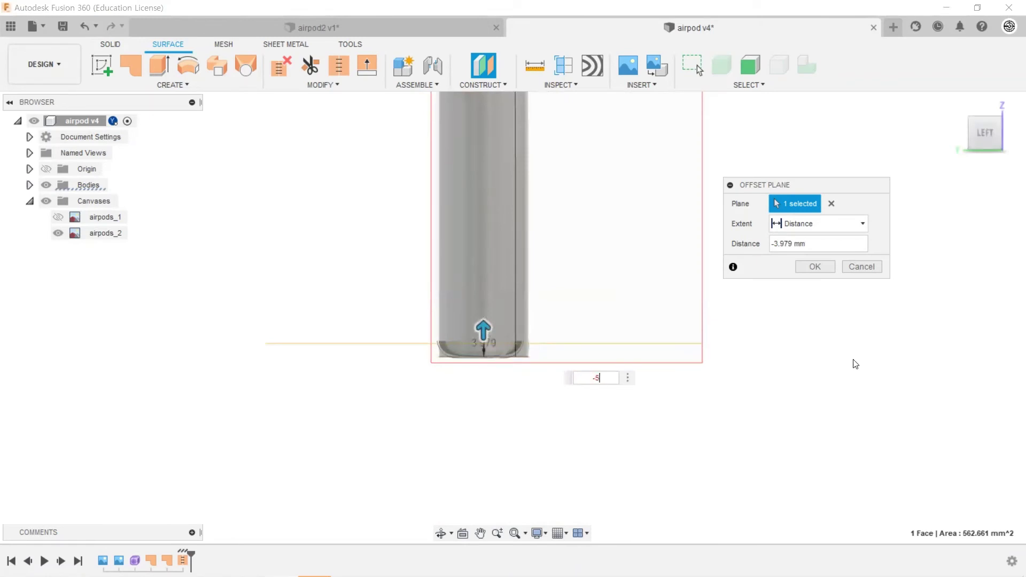
key(Return)
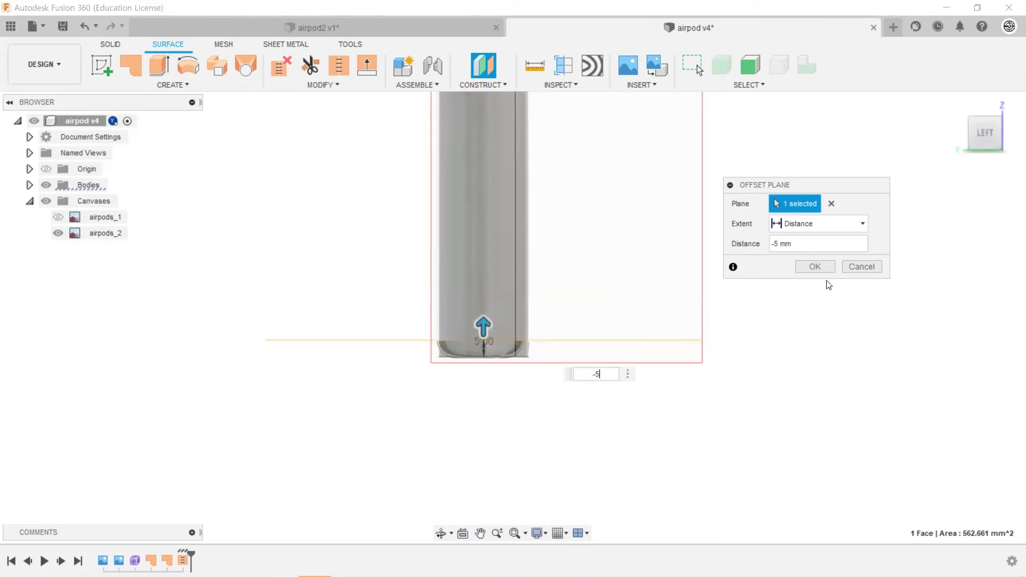
click(815, 267)
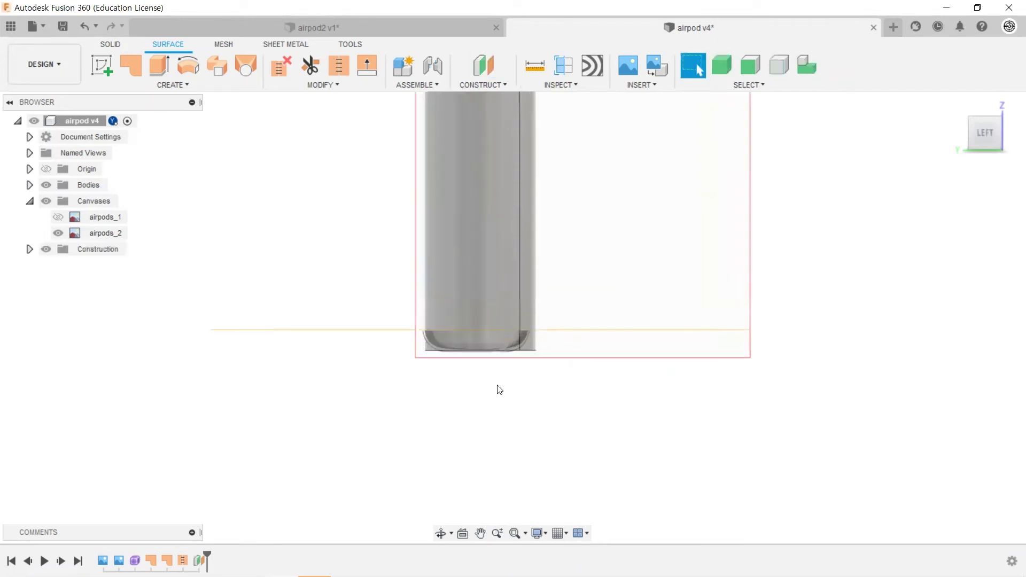
shift+middle_drag(509, 393, 481, 409)
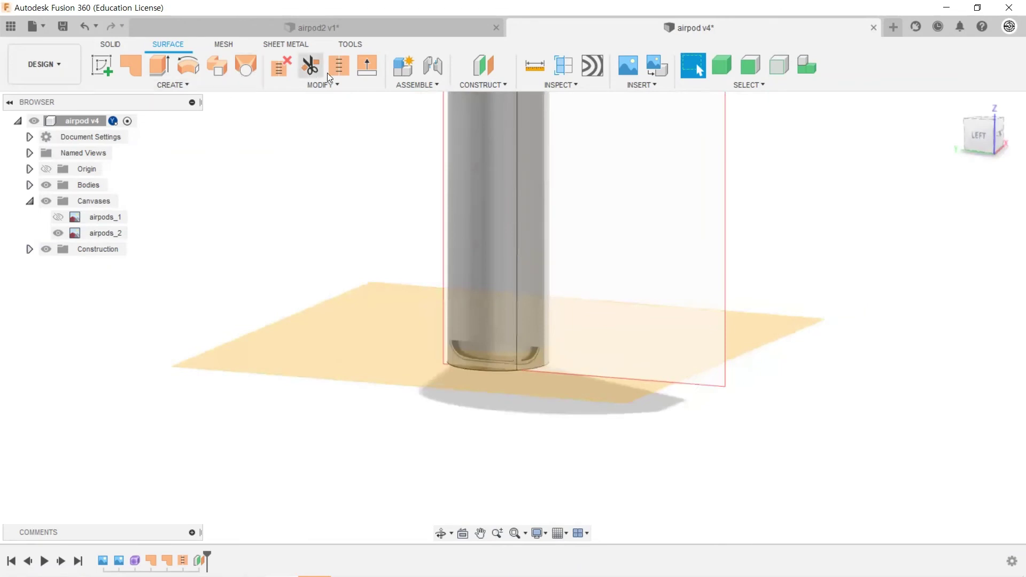
Step: Split the stem cylinder body with the horizontal offset plane
click(326, 87)
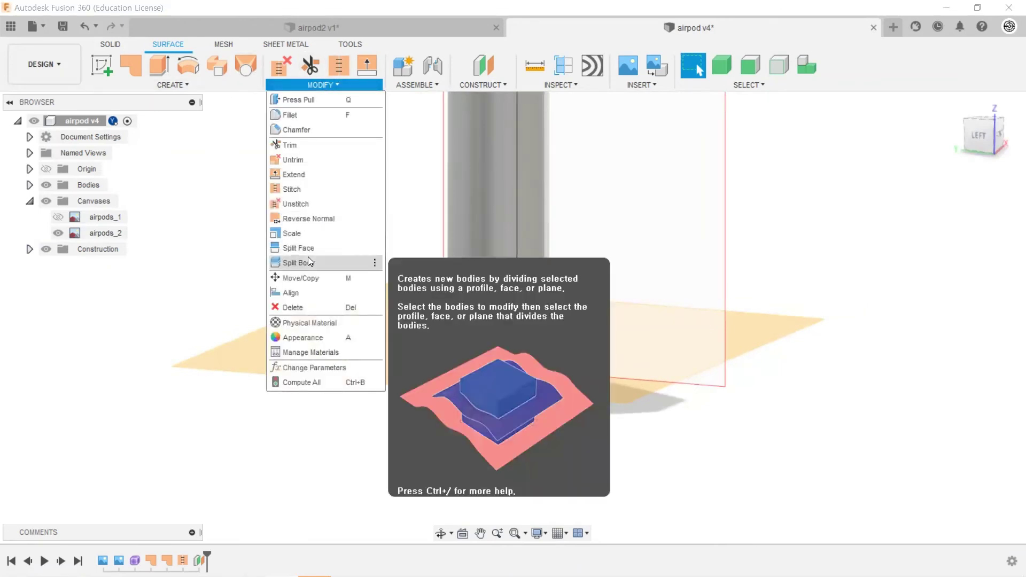
click(308, 261)
click(493, 193)
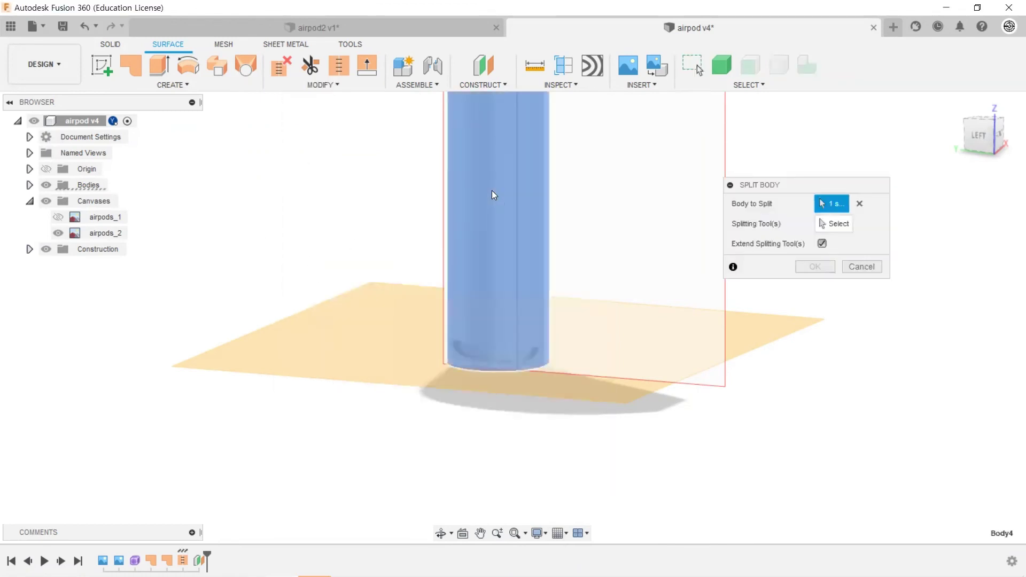
click(832, 228)
click(772, 331)
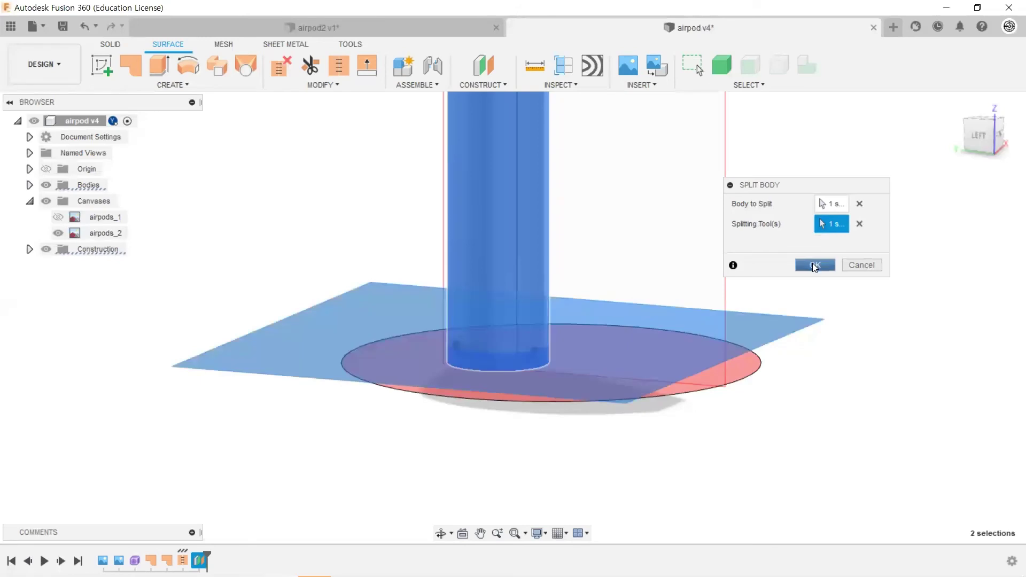
click(814, 266)
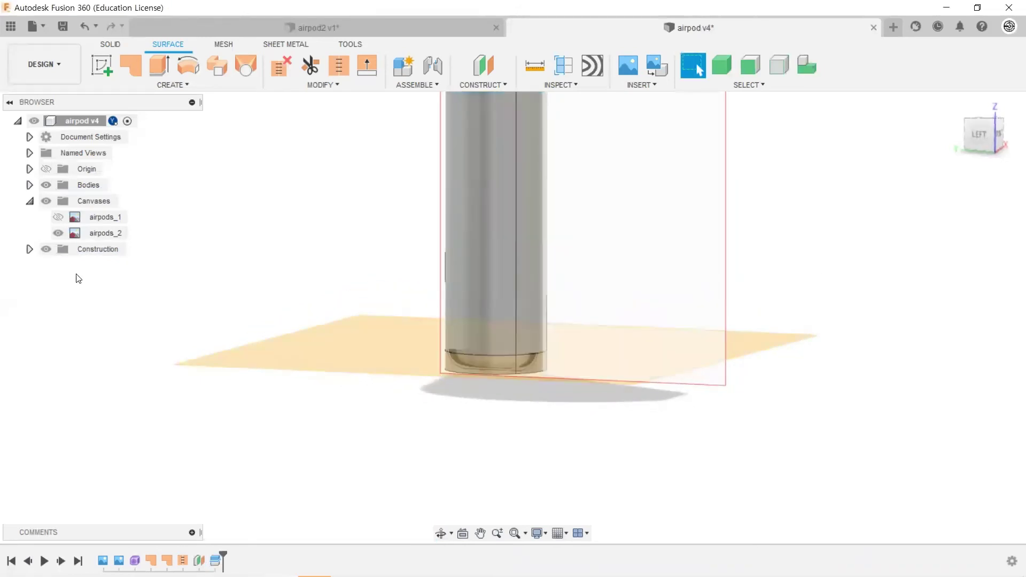
Step: Hide the construction plane and the airpods_2 reference canvas
click(46, 249)
shift+middle_drag(597, 318, 604, 296)
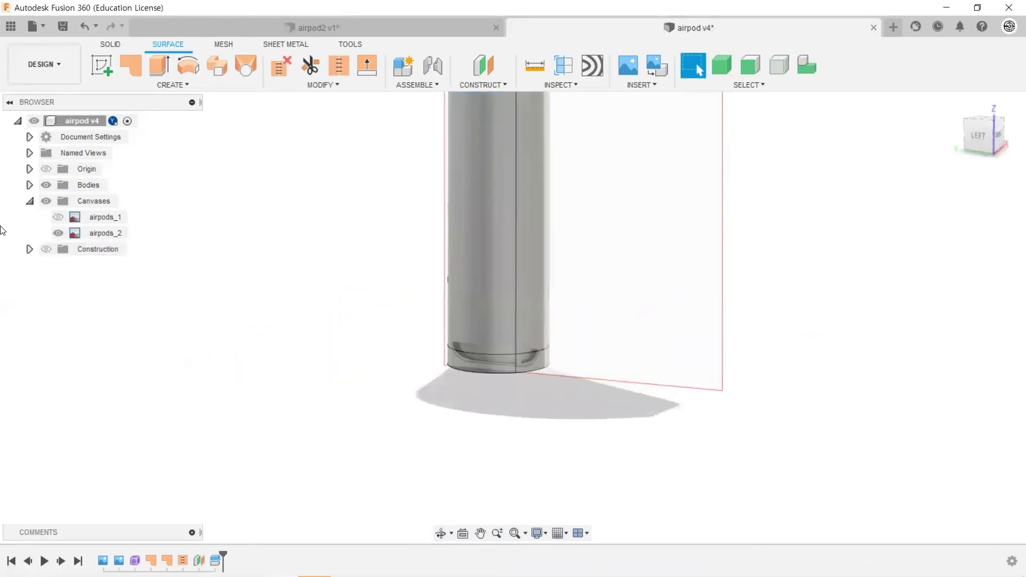
click(58, 233)
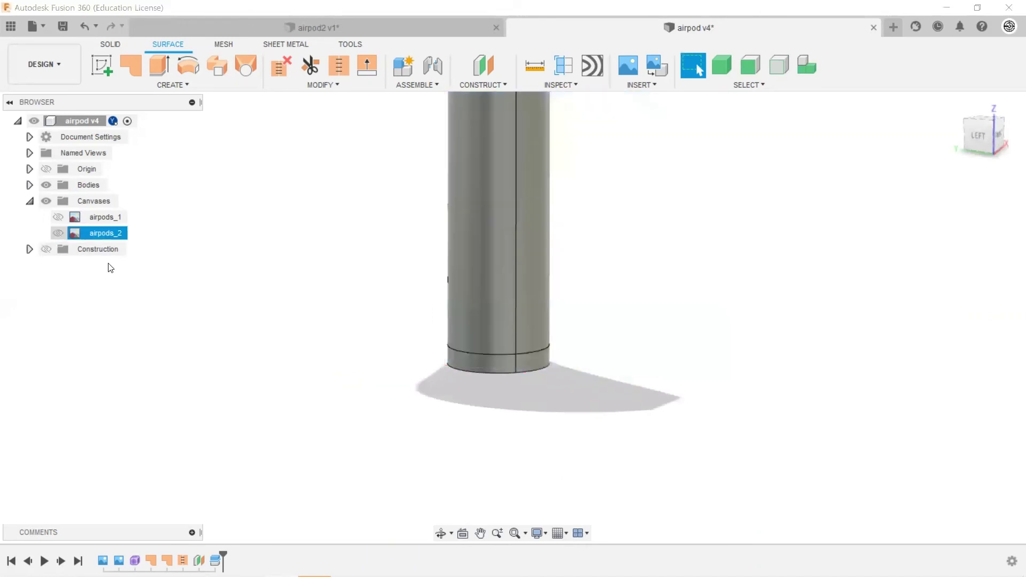
scroll(576, 387, down, 2)
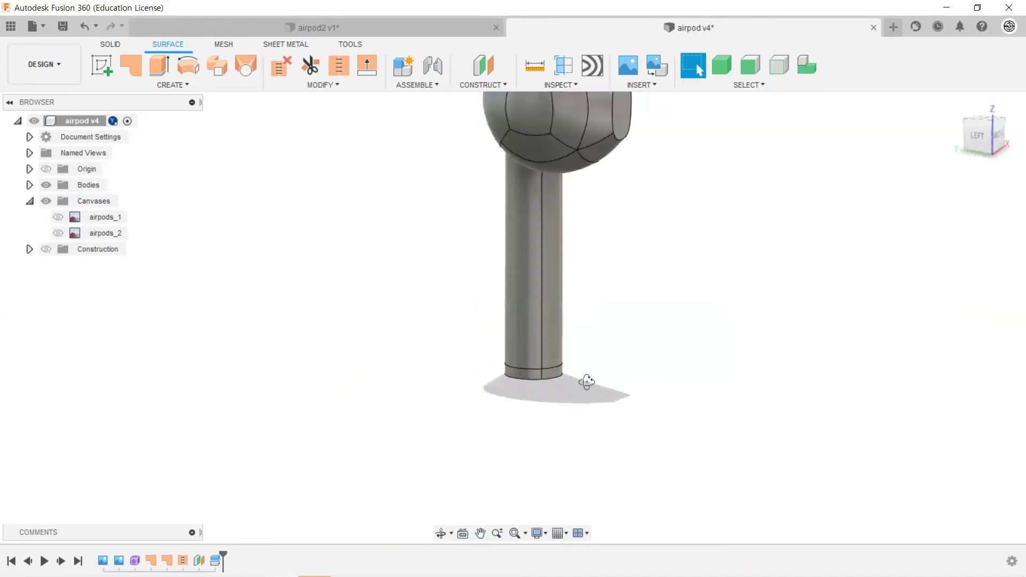
shift+middle_drag(584, 380, 601, 352)
scroll(572, 367, up, 2)
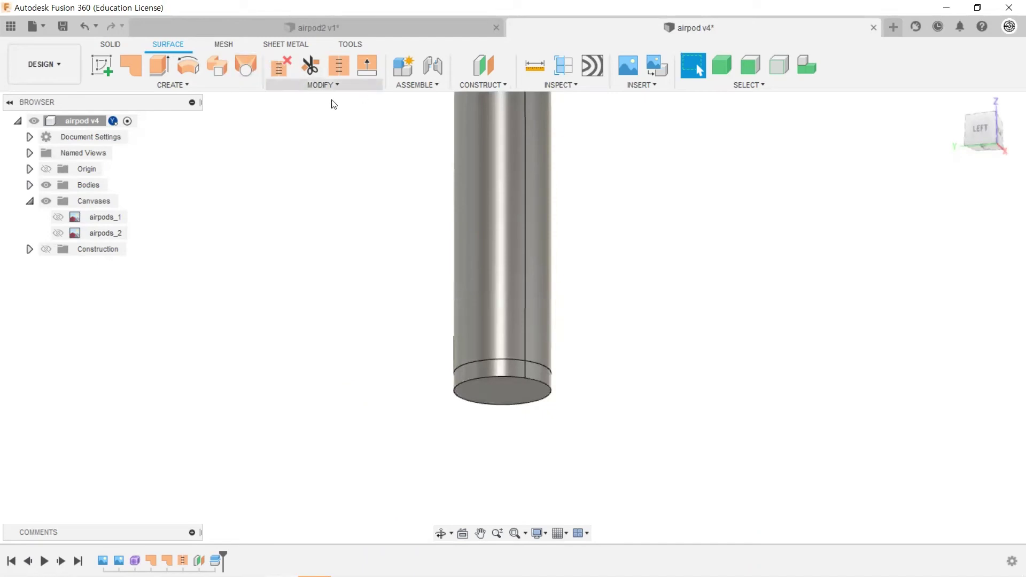
Step: Fillet the stem's bottom circular edge with a 4.5 mm radius
click(324, 88)
click(298, 115)
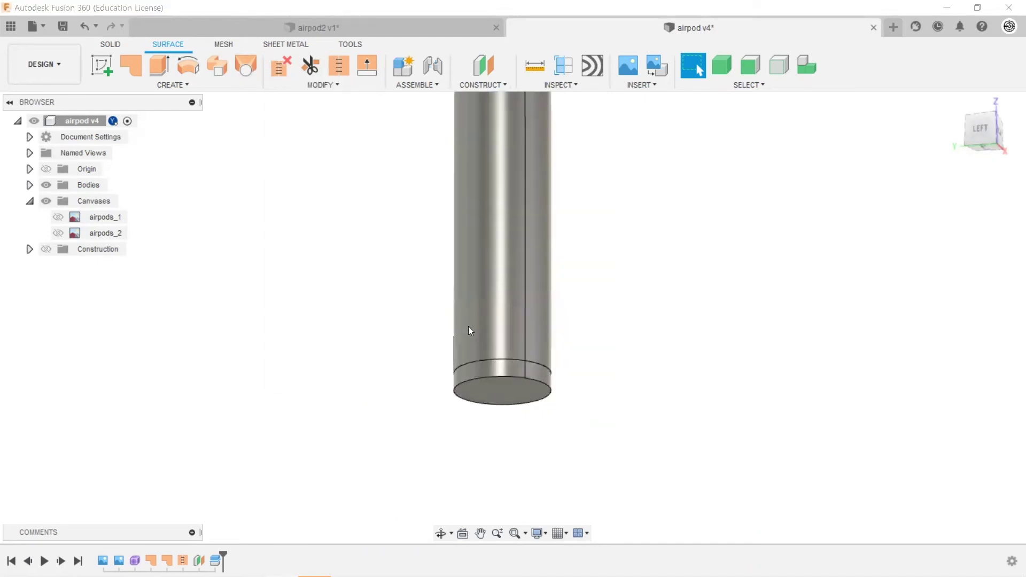
click(498, 380)
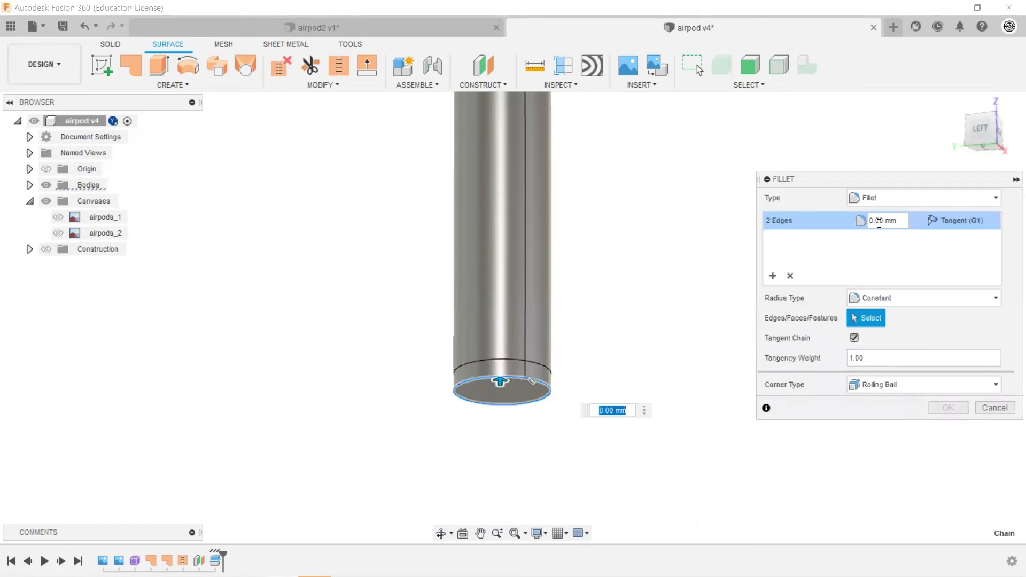
click(878, 223)
text(4)
text(.5)
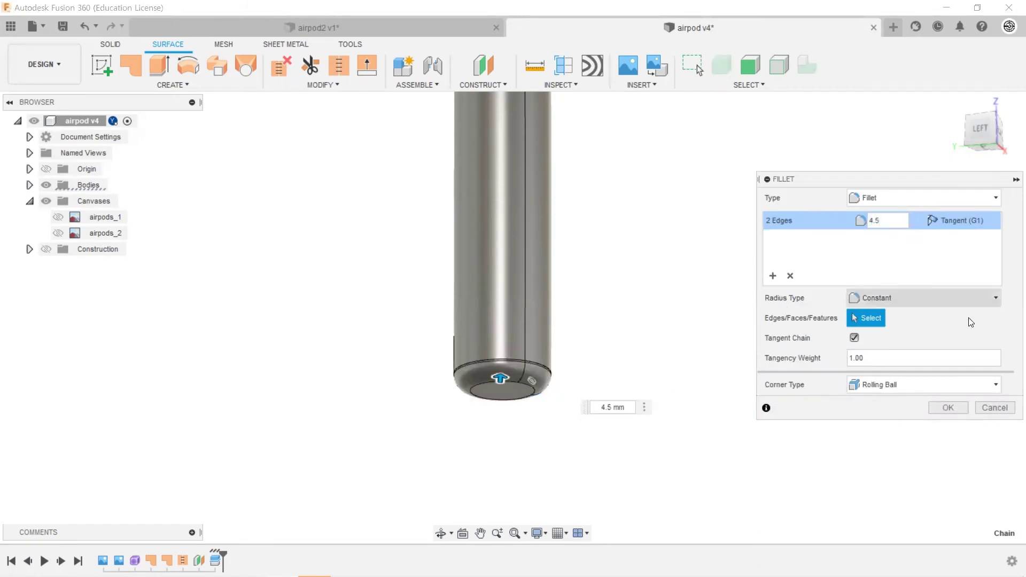
click(956, 408)
Step: Hide the split-off bottom piece Body5 in the Bodies list
mouse_move(610, 310)
shift+middle_down()
mouse_move(691, 288)
mouse_move(666, 303)
mouse_move(758, 485)
shift+middle_up()
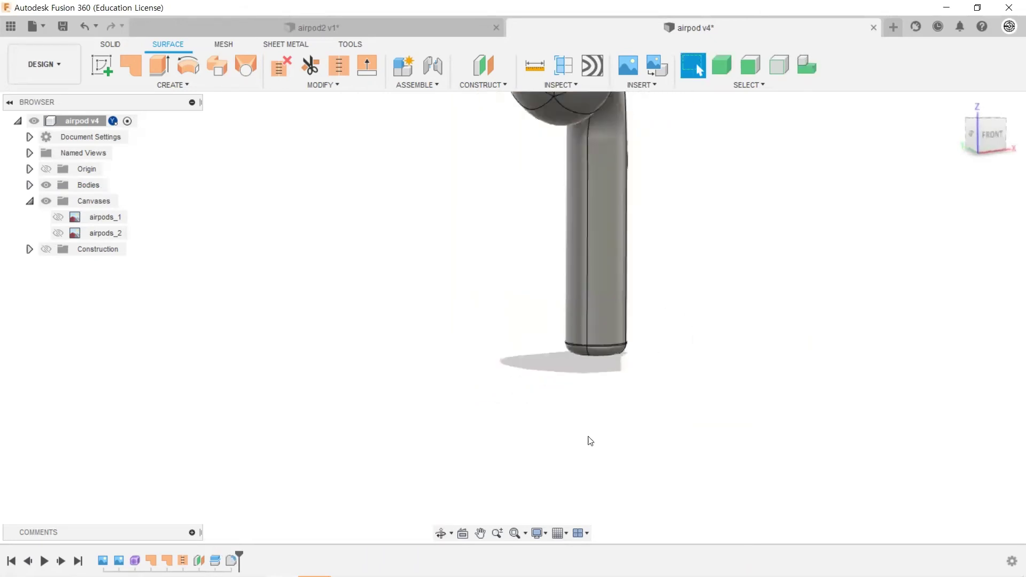
scroll(614, 434, up, 2)
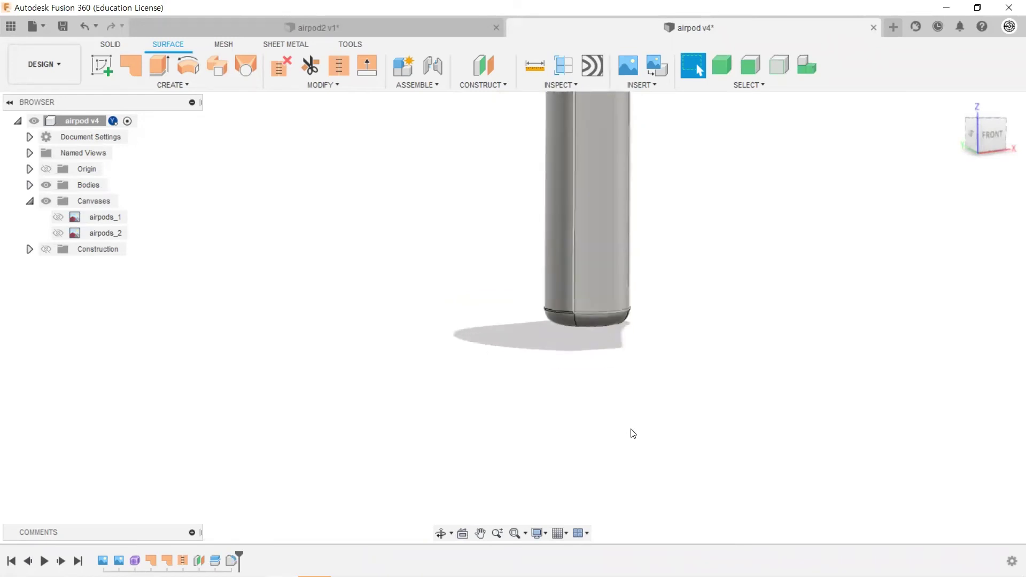
scroll(630, 431, down, 4)
scroll(631, 431, up, 4)
scroll(633, 433, down, 2)
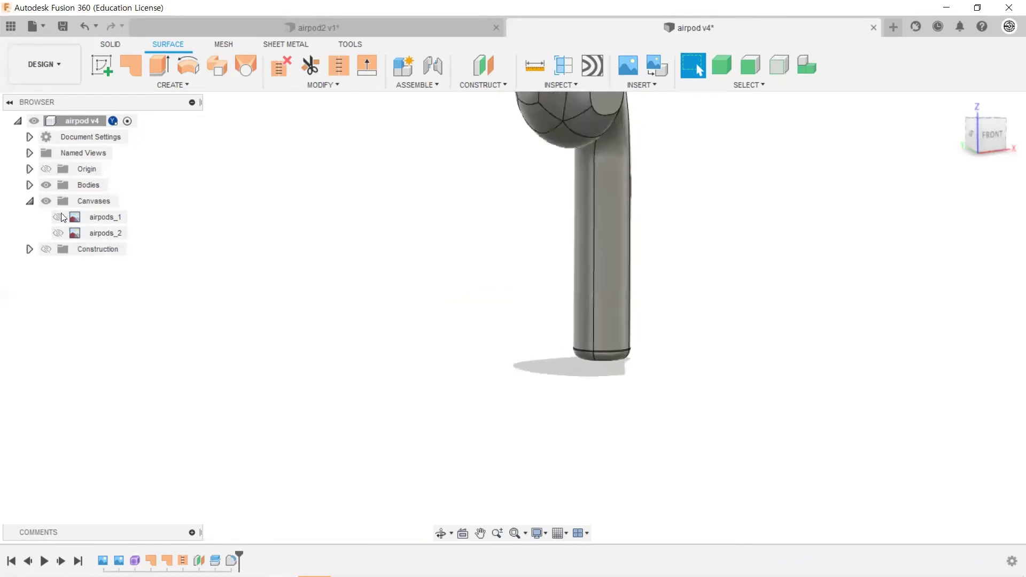
click(29, 186)
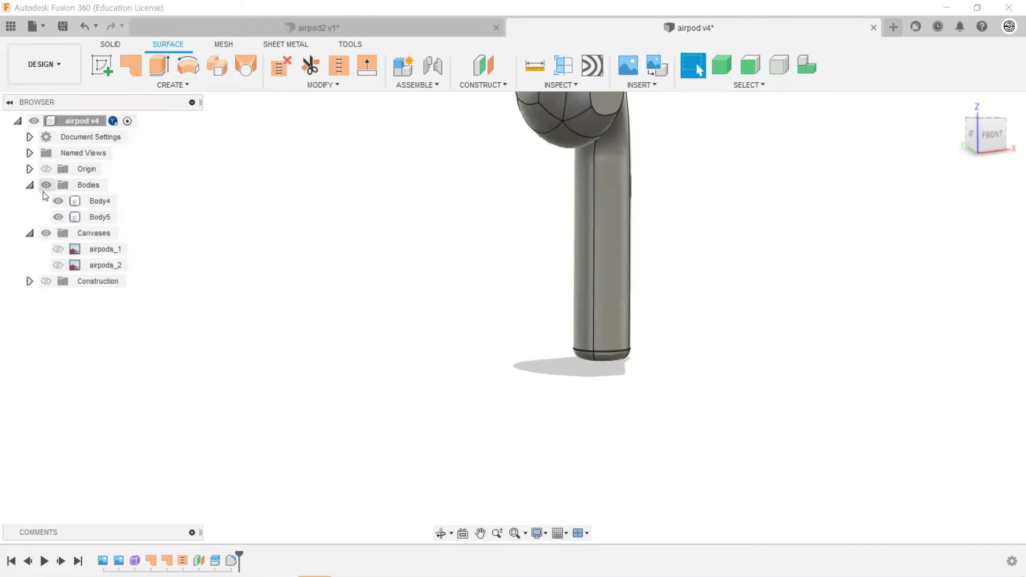
click(57, 201)
click(59, 215)
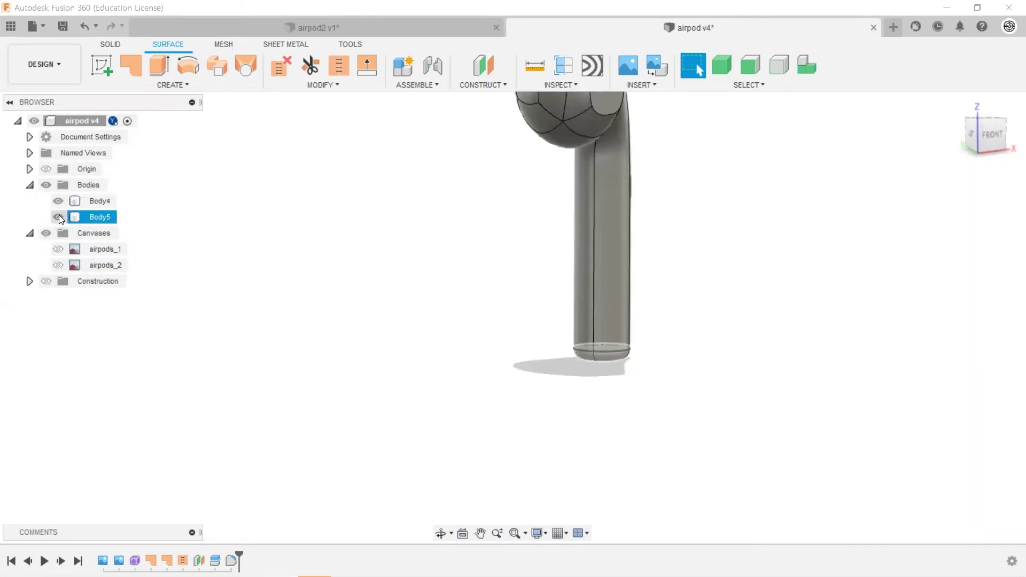
shift+middle_drag(641, 407, 562, 164)
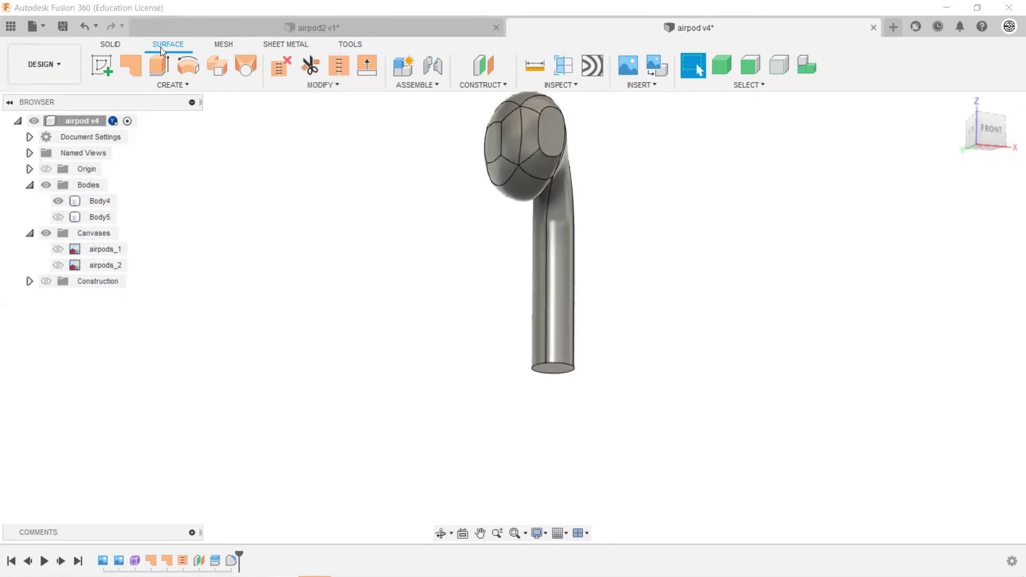
Step: Shell Body4 at 1.5 mm, open at head side and stem end, then show Body5
click(117, 43)
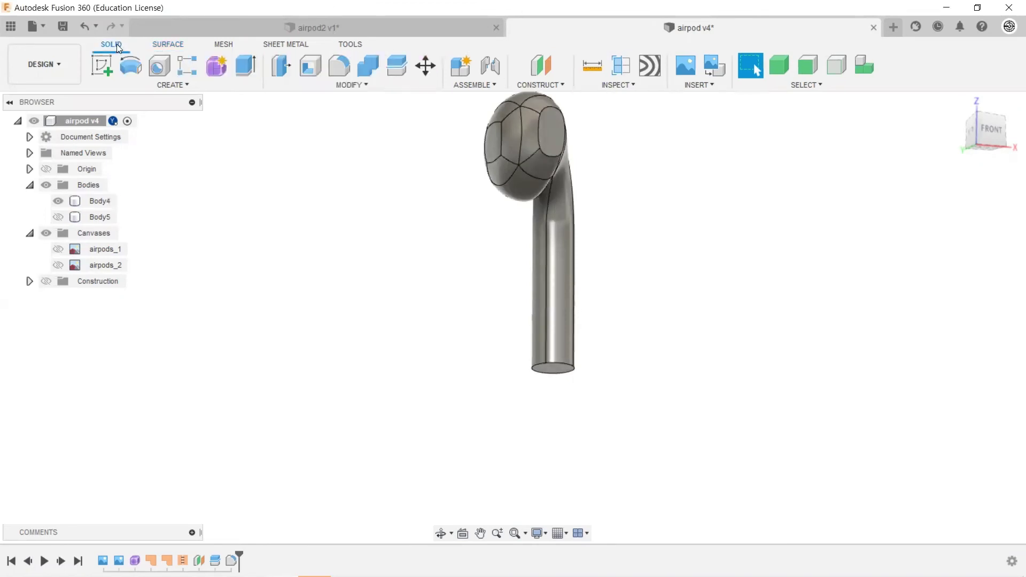
click(310, 65)
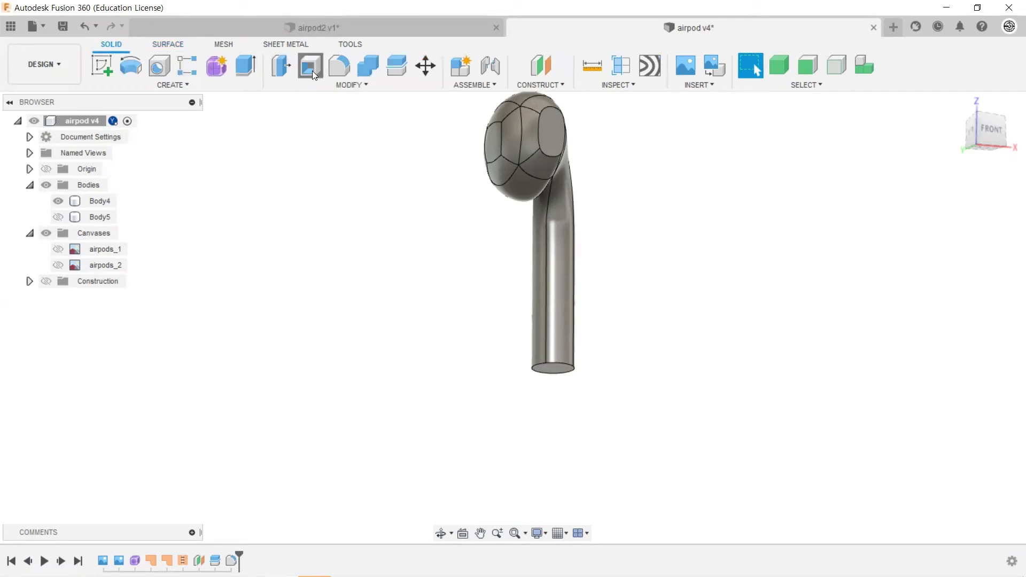
click(553, 122)
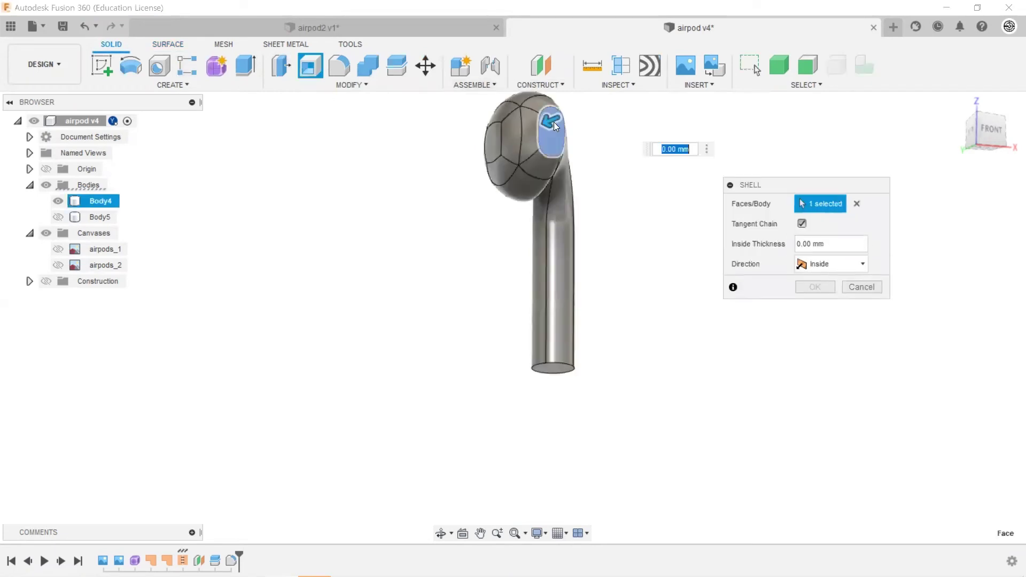
click(558, 369)
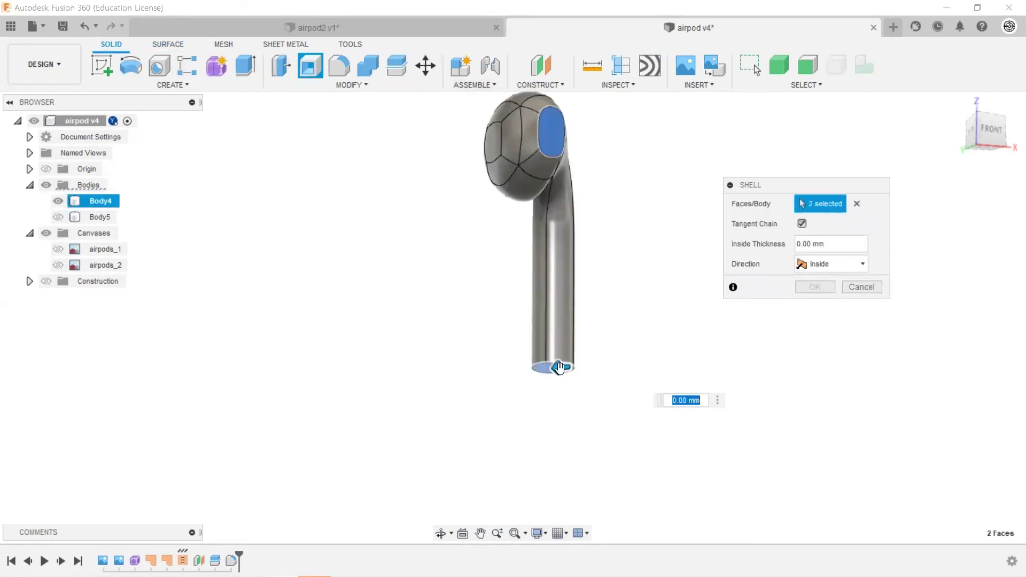
click(841, 249)
text(2)
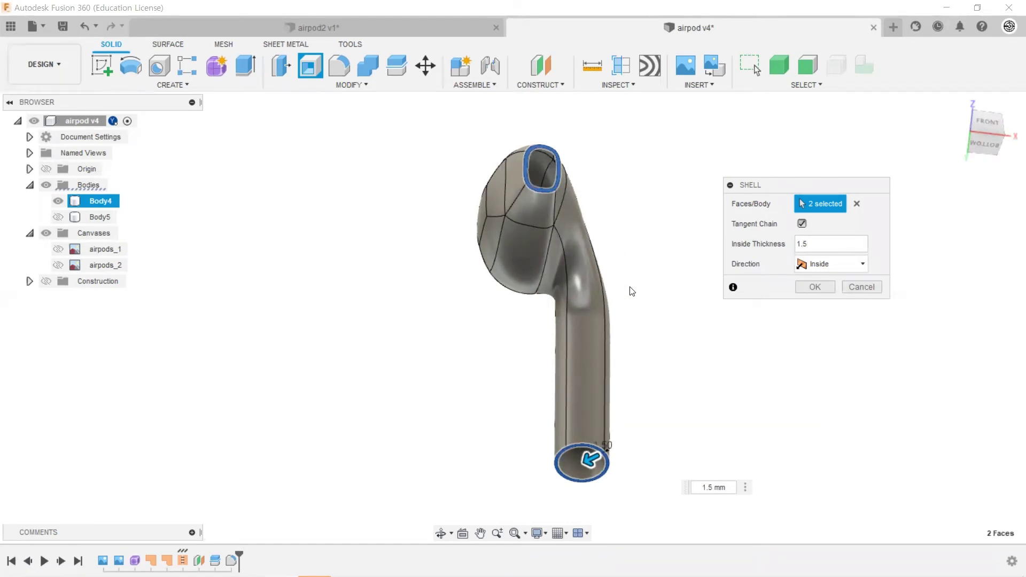
click(811, 288)
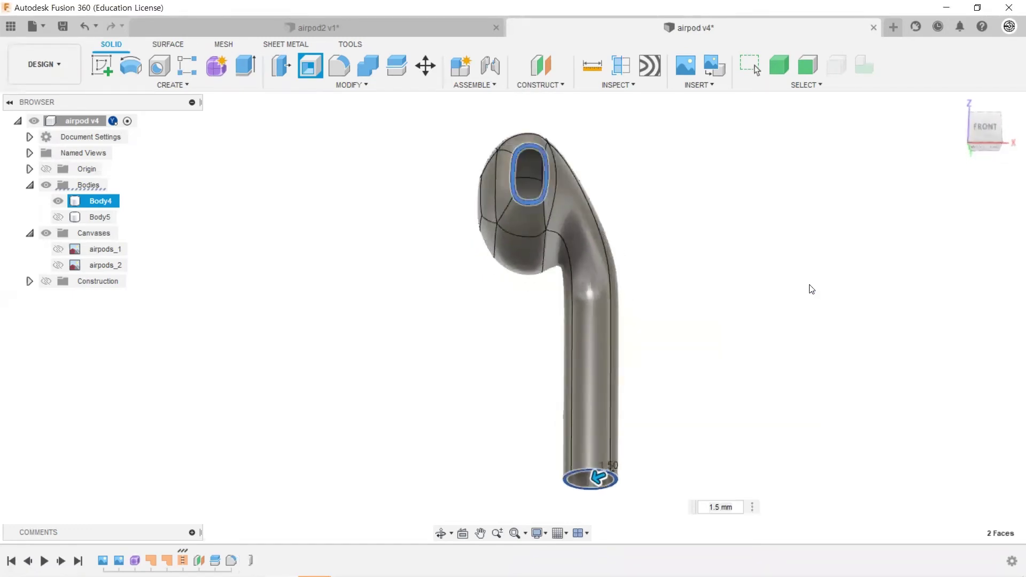
mouse_move(704, 279)
shift+middle_down()
mouse_move(666, 311)
mouse_move(612, 313)
mouse_move(577, 245)
shift+middle_up()
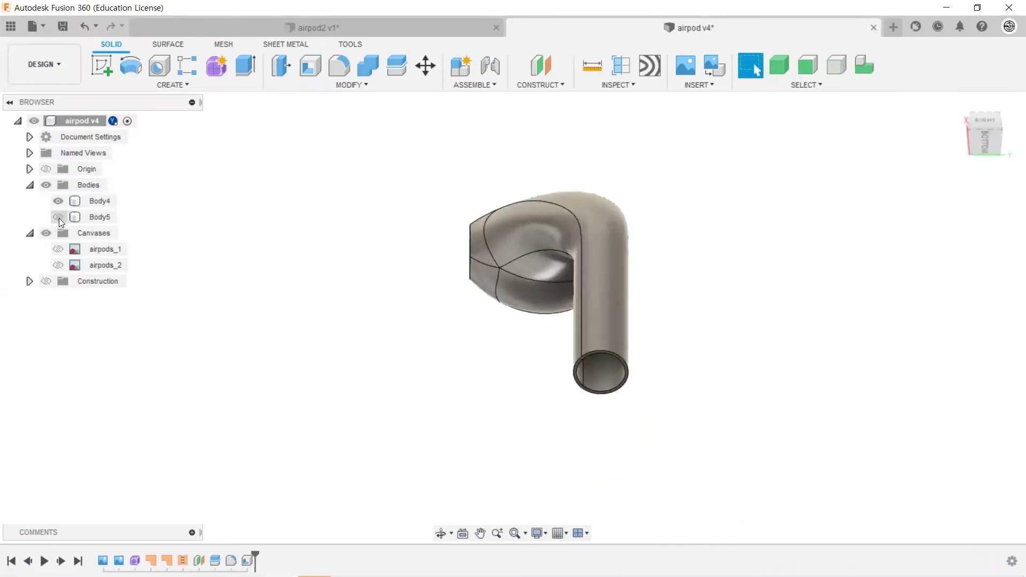
click(59, 218)
mouse_move(313, 240)
shift+middle_down()
mouse_move(367, 293)
mouse_move(412, 316)
mouse_move(467, 318)
mouse_move(550, 294)
mouse_move(451, 309)
shift+middle_up()
Step: Fillet both edge loops of the earbud's side opening with a 0.7 mm radius
key(Escape)
shift+middle_drag(538, 159, 603, 194)
scroll(567, 186, up, 3)
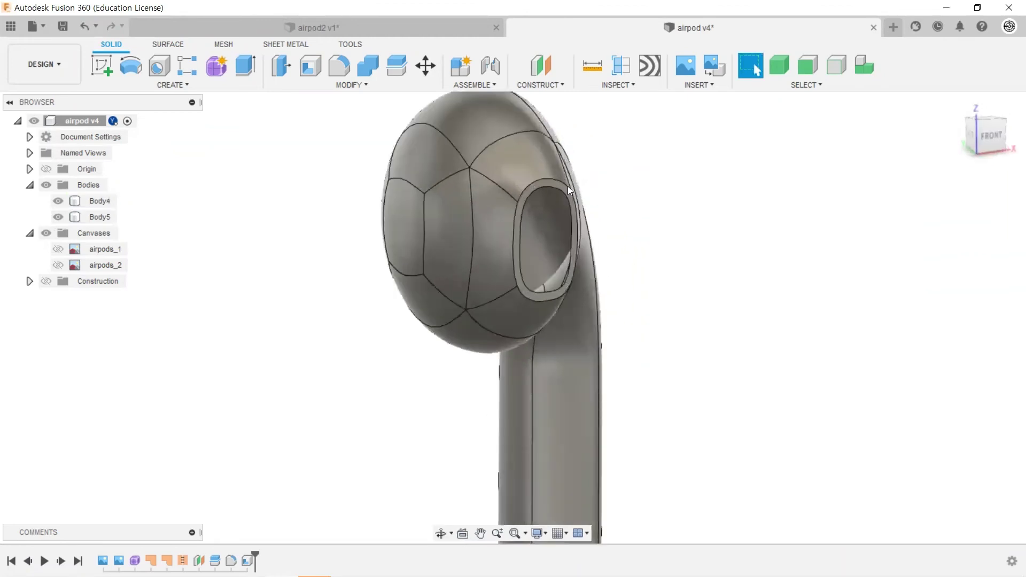
scroll(567, 186, up, 2)
click(338, 65)
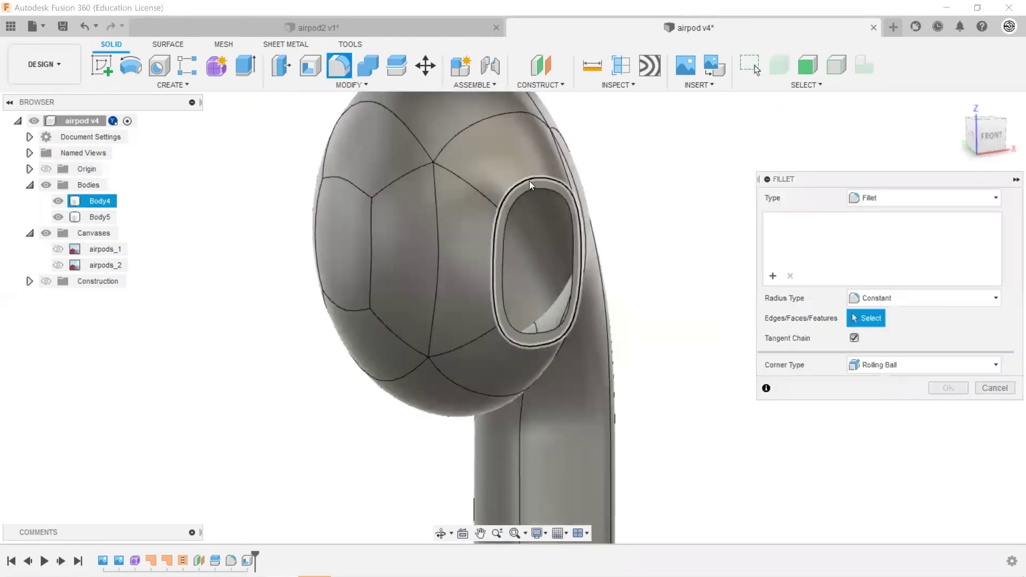
click(529, 181)
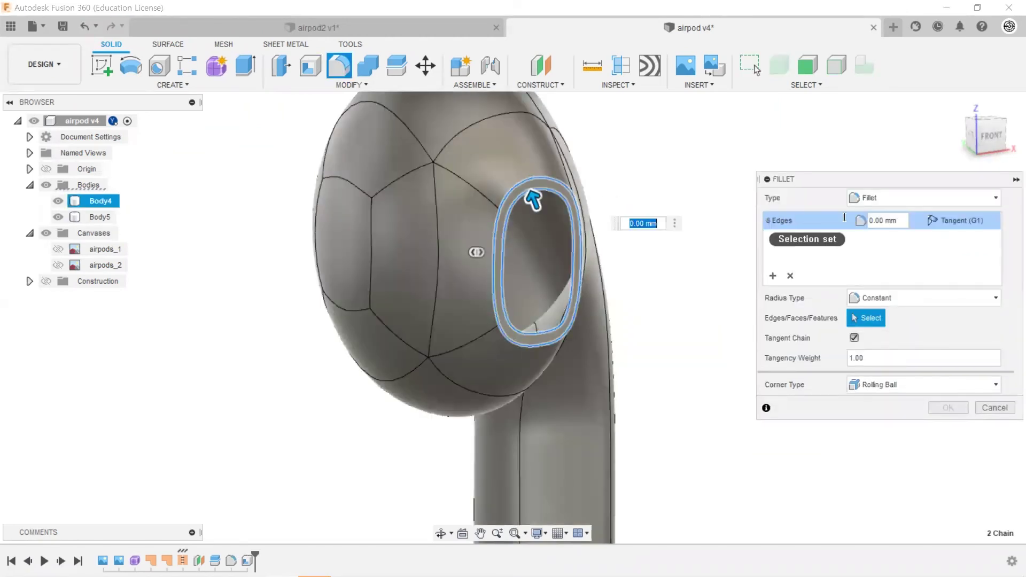
click(887, 220)
text(0.7)
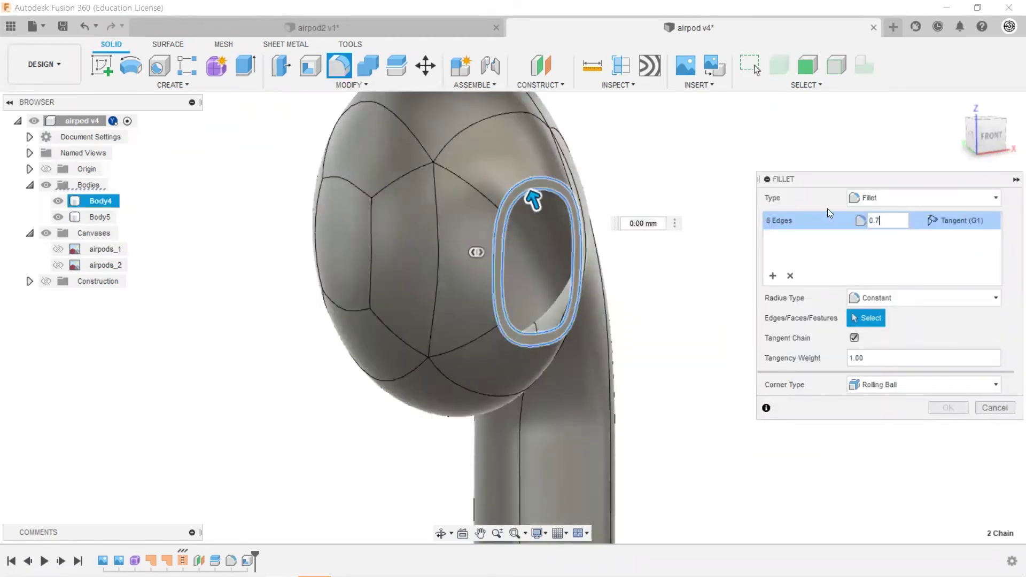
key(Return)
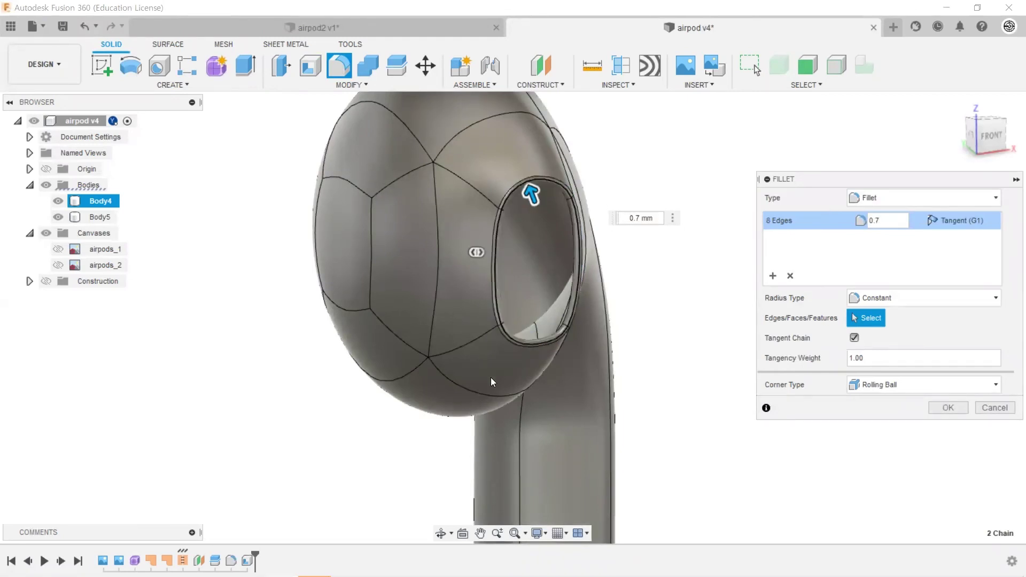
scroll(818, 359, down, 5)
mouse_move(818, 359)
shift+middle_down()
mouse_move(861, 359)
mouse_move(708, 263)
shift+middle_up()
Step: Apply the Plastic ABS (White) appearance to the earbud body
key(a)
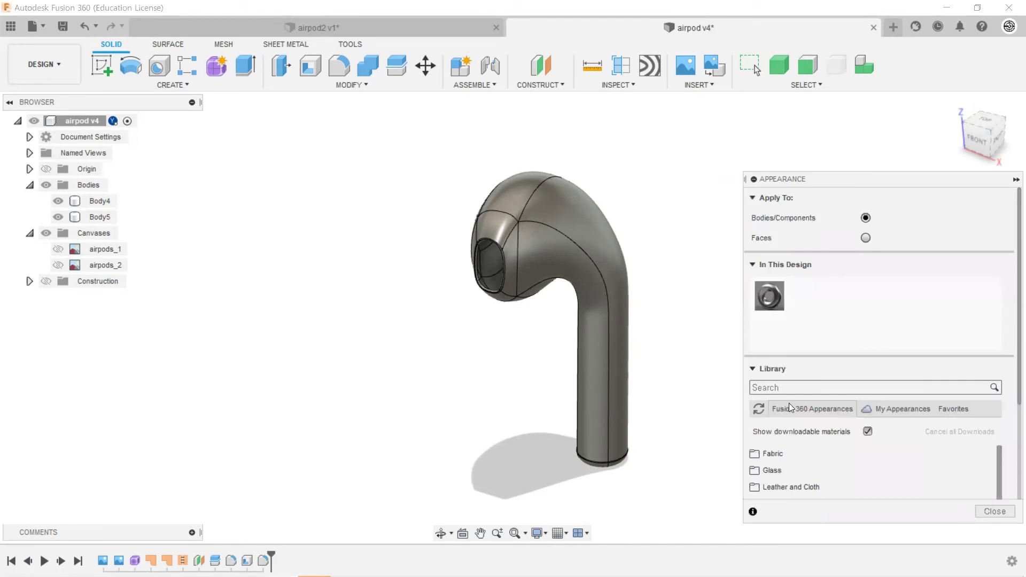
scroll(793, 454, down, 1)
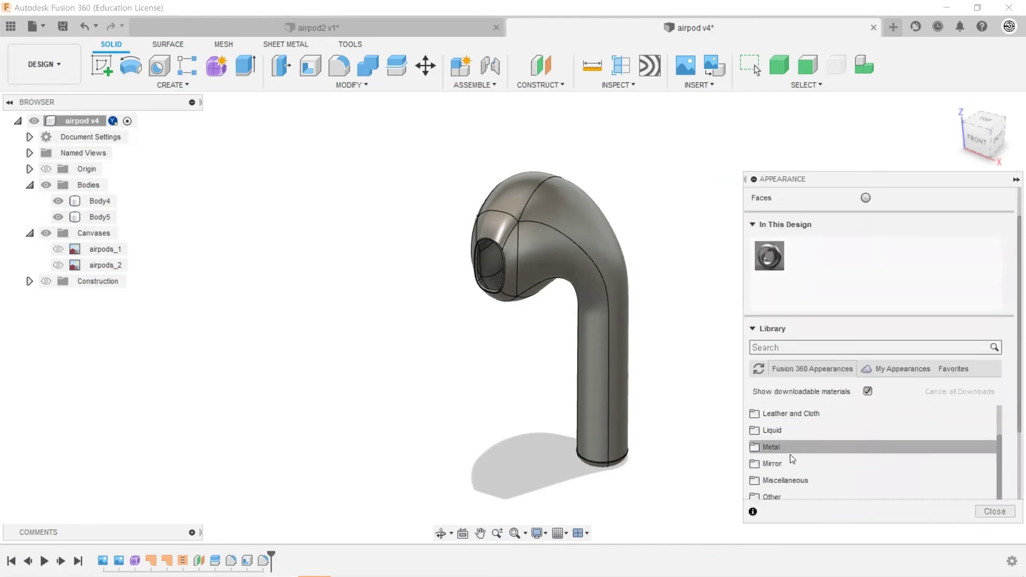
scroll(791, 458, down, 1)
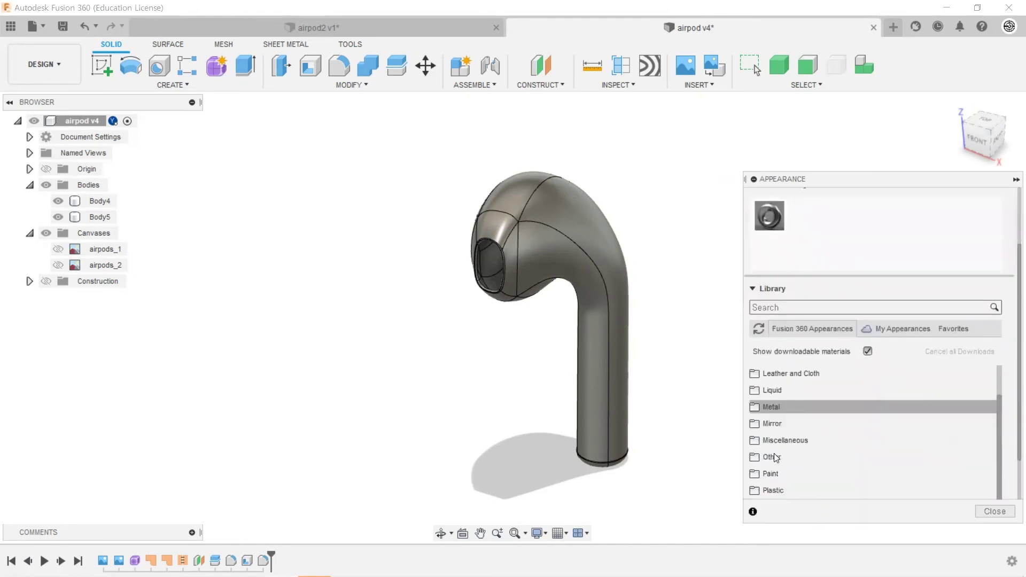
click(790, 489)
scroll(854, 442, down, 2)
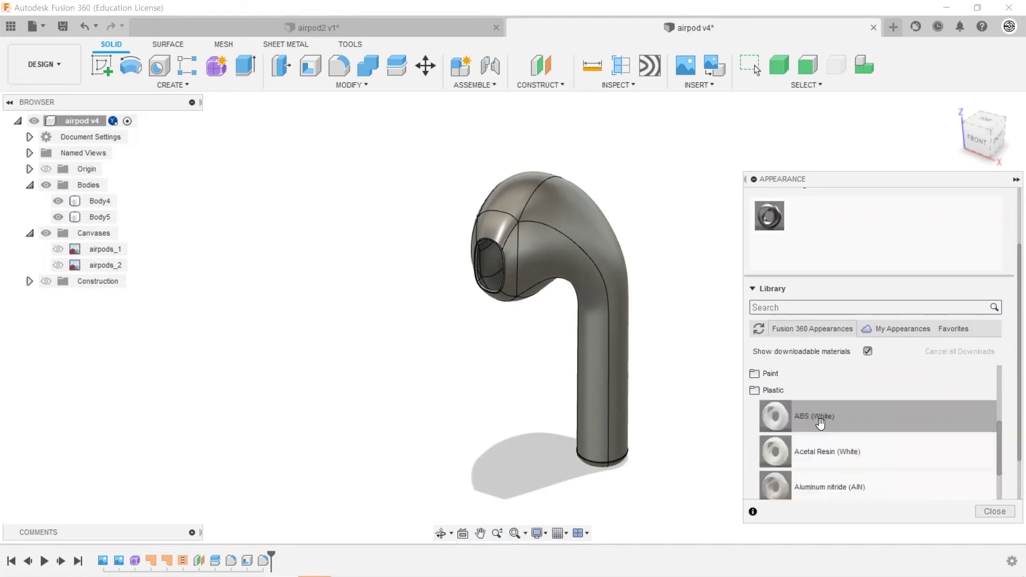
drag(820, 423, 572, 296)
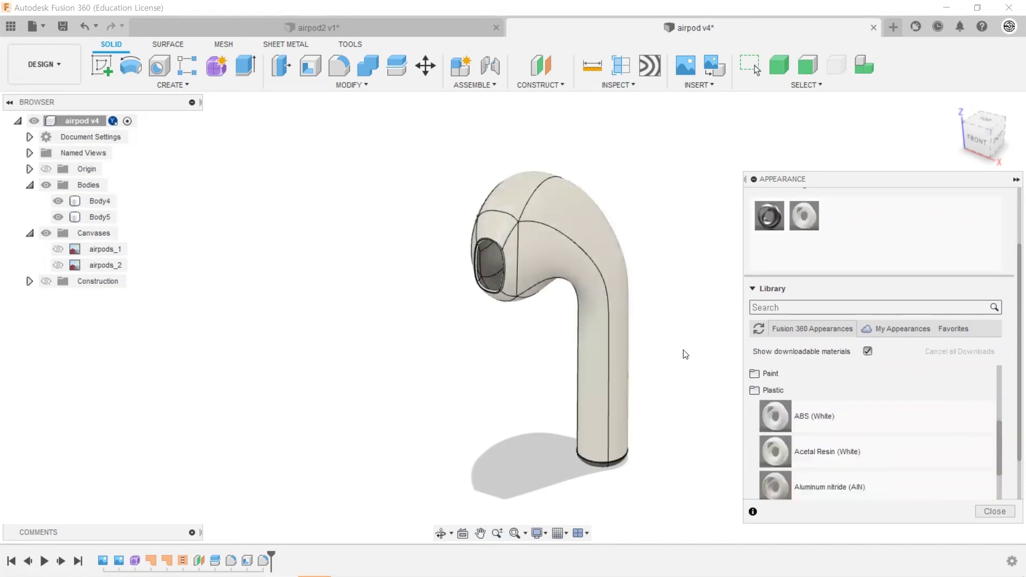
scroll(830, 425, up, 1)
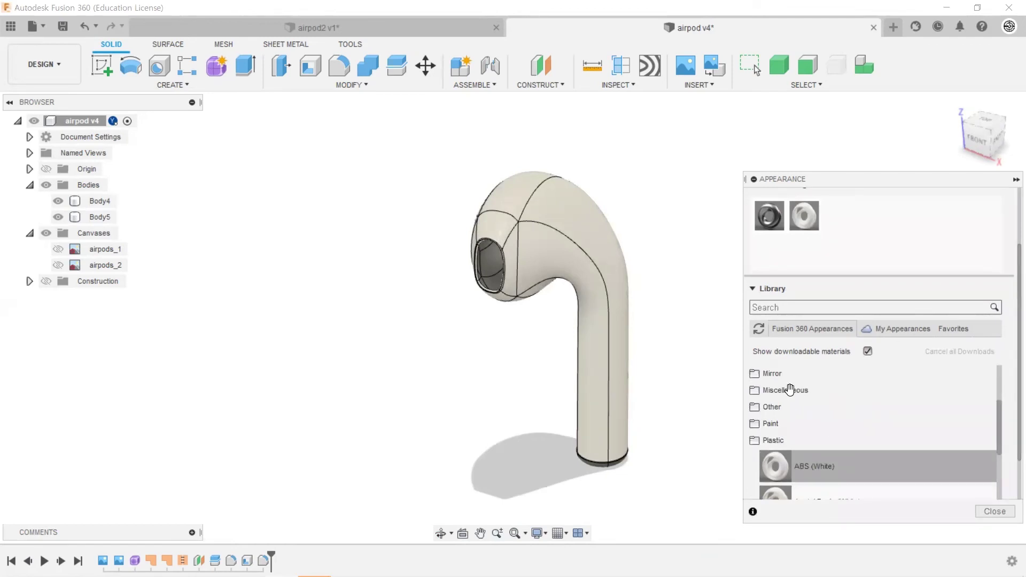
scroll(792, 394, down, 3)
scroll(795, 412, down, 2)
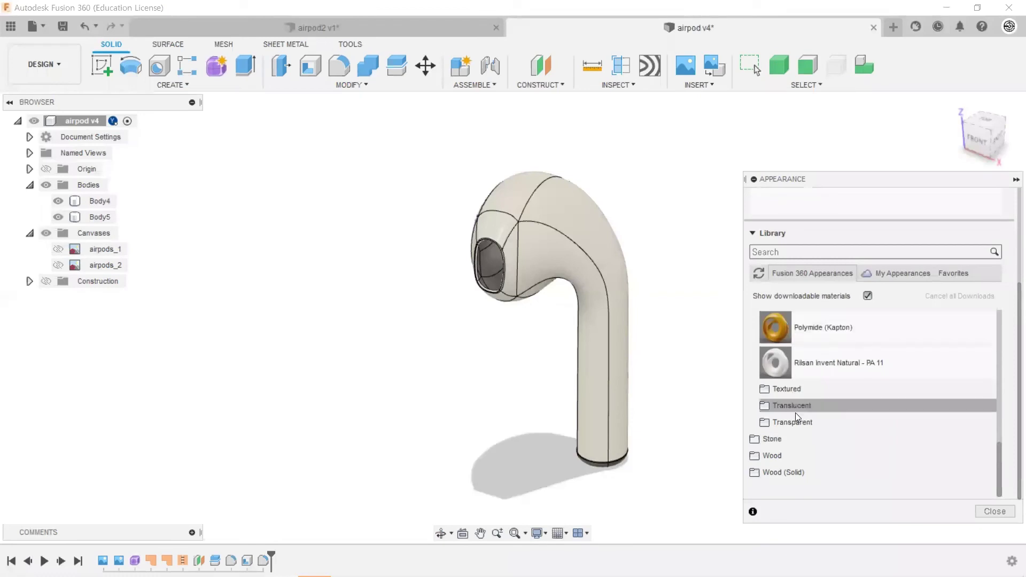
scroll(795, 412, up, 1)
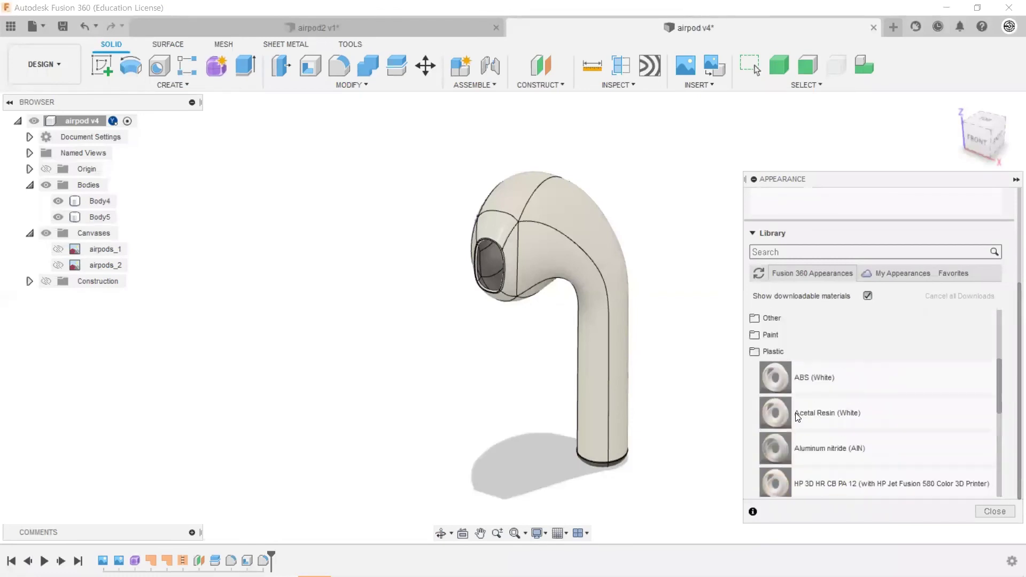
scroll(779, 341, up, 2)
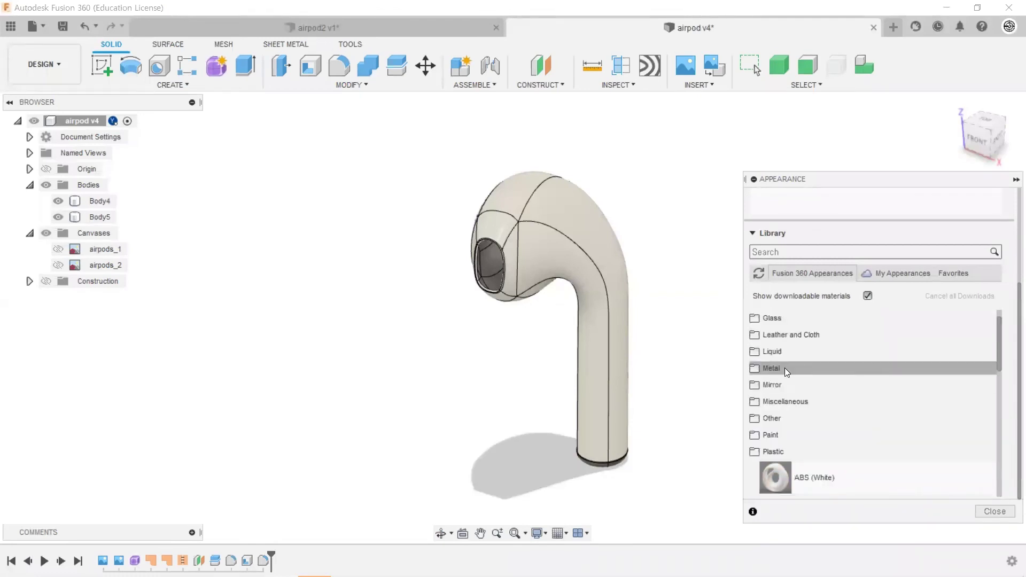
Step: Try Aluminum - Polished on the stem's bottom ring, then close the appearance library
click(777, 368)
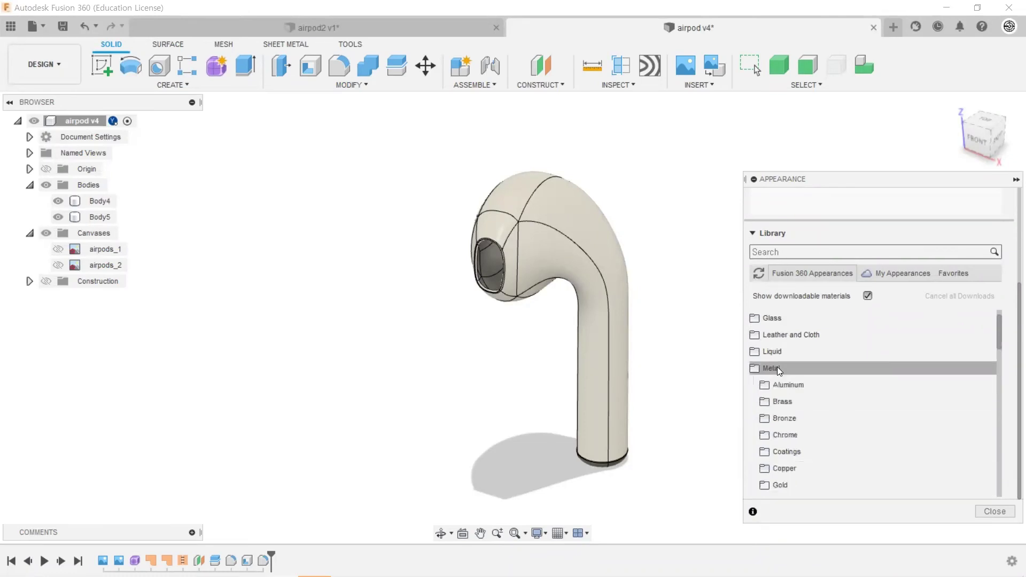
click(792, 385)
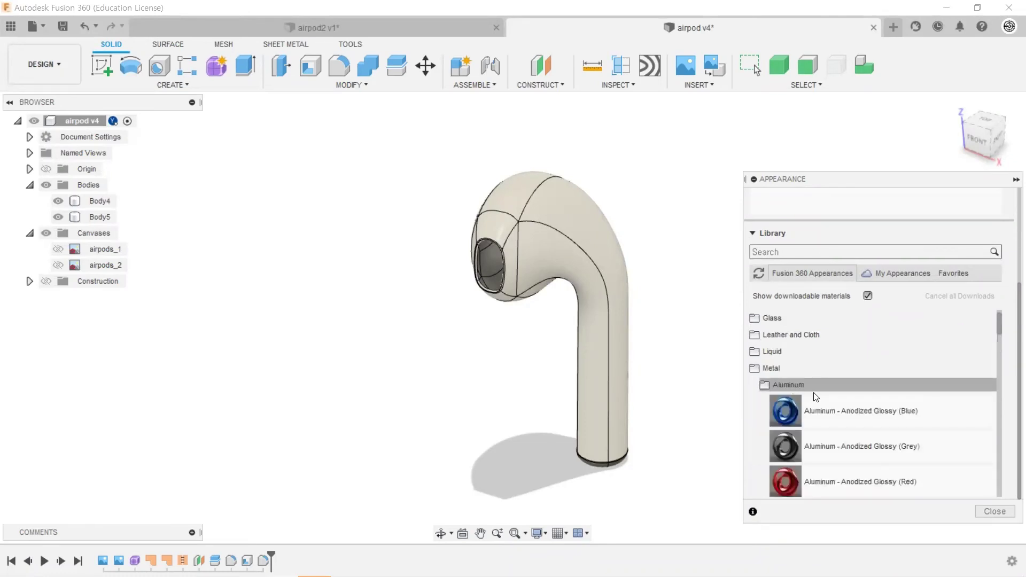
scroll(815, 397, down, 2)
scroll(817, 406, down, 2)
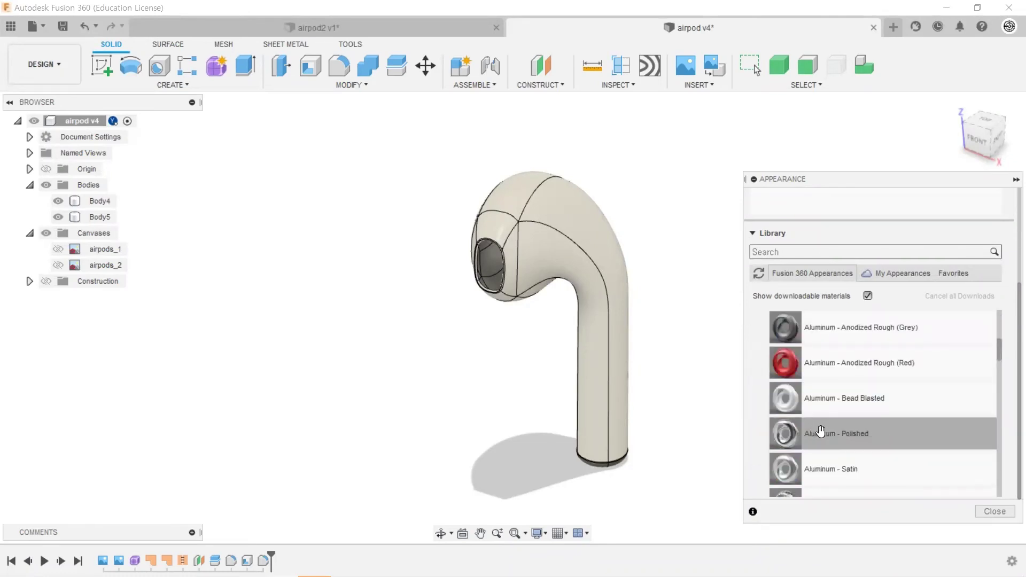
drag(813, 433, 636, 477)
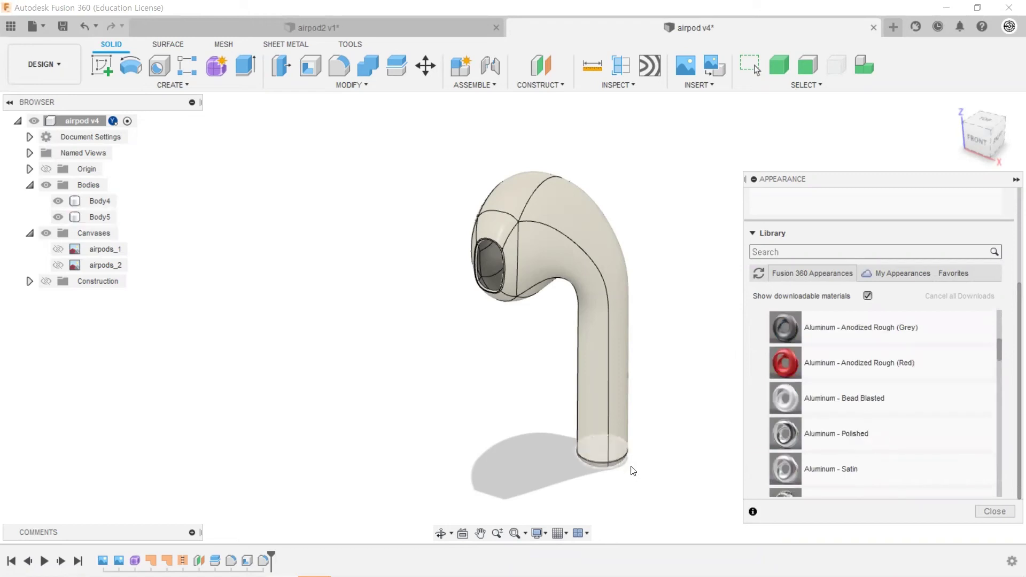
click(988, 510)
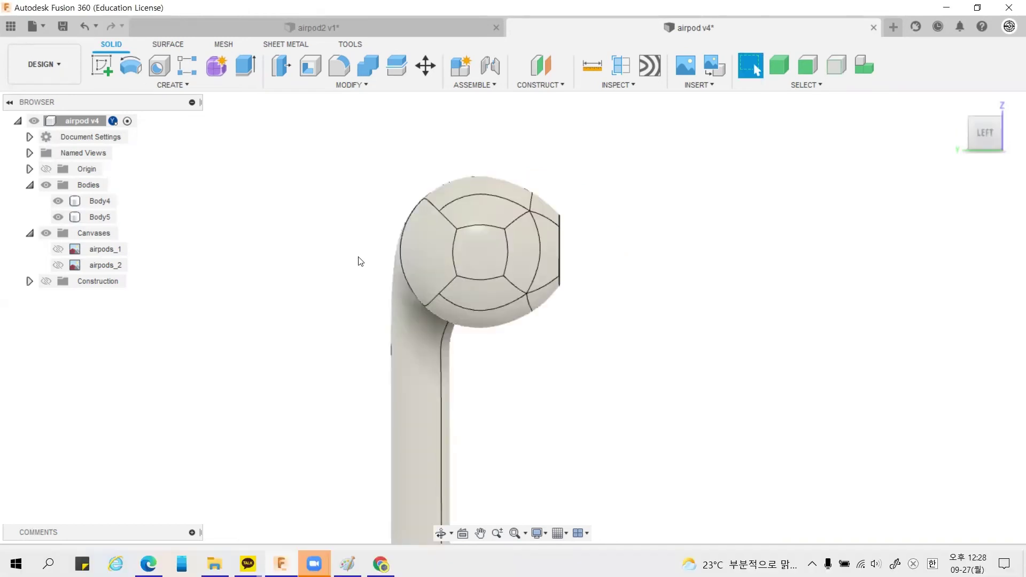
Step: Make the airpods_2 canvas visible again behind the earbud model
click(426, 226)
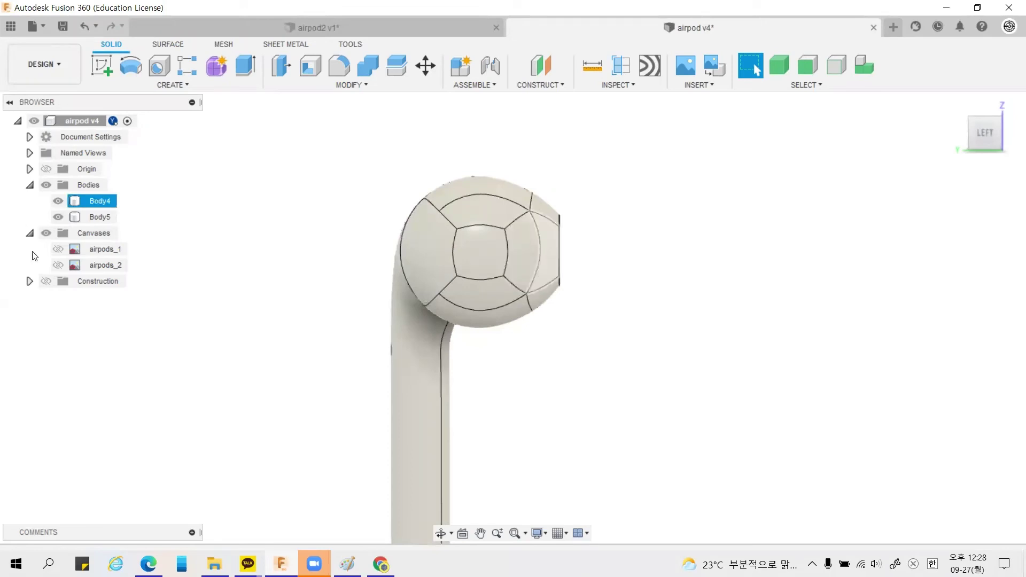
key(Escape)
click(58, 265)
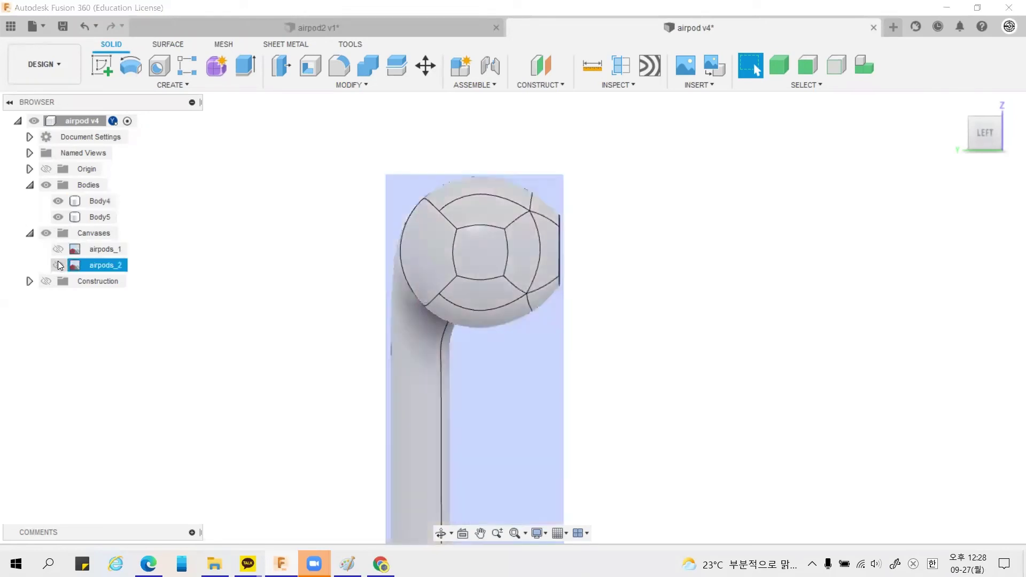
click(457, 203)
scroll(537, 206, up, 2)
click(588, 240)
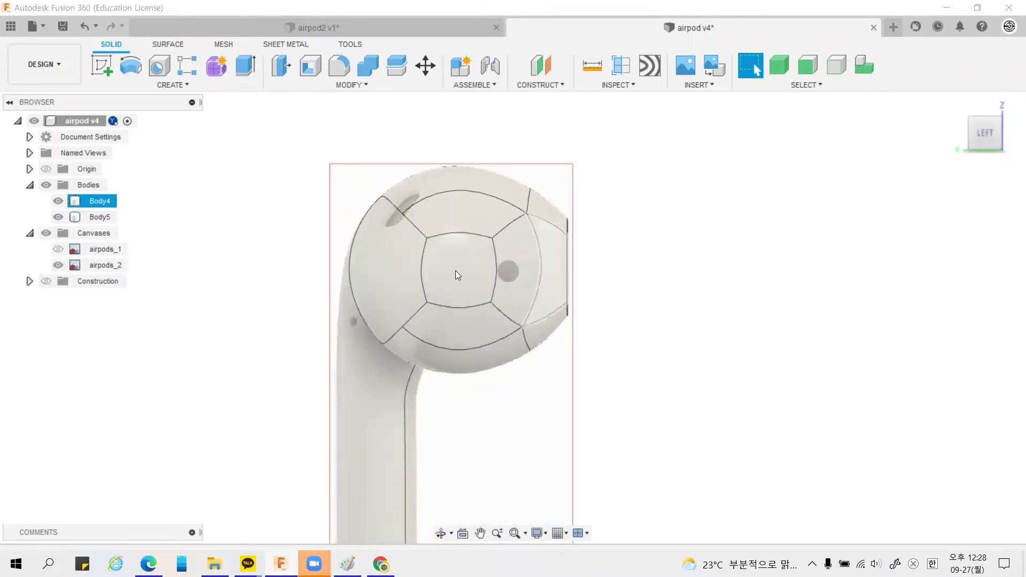
Step: Start a new sketch on the side plane facing the LEFT view
scroll(479, 270, up, 2)
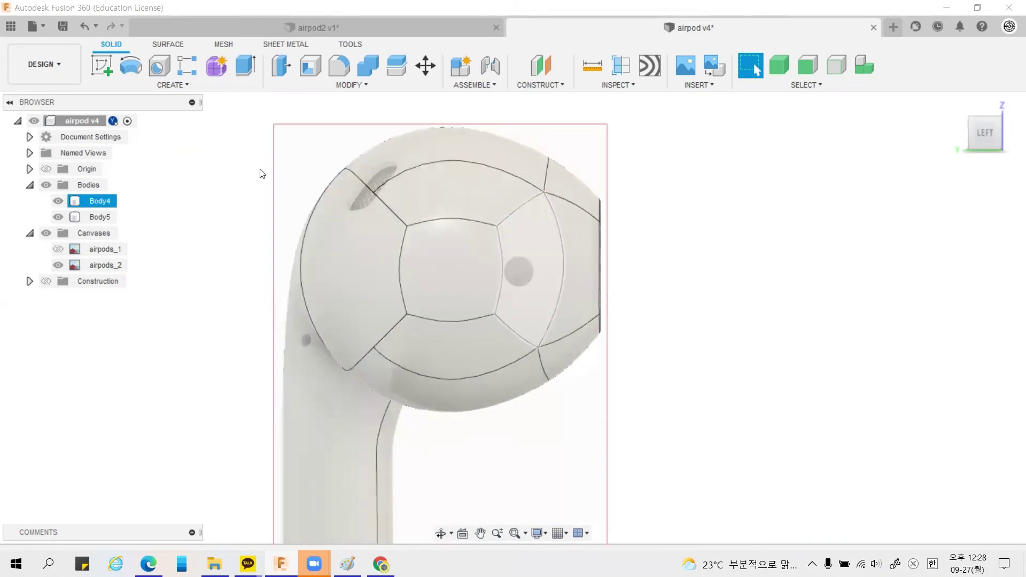
click(178, 85)
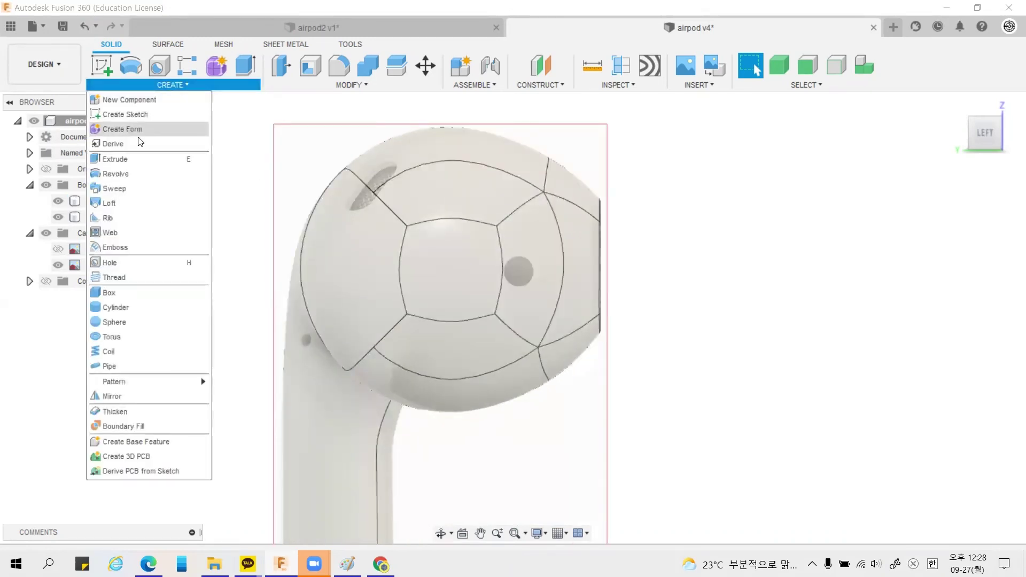
click(125, 114)
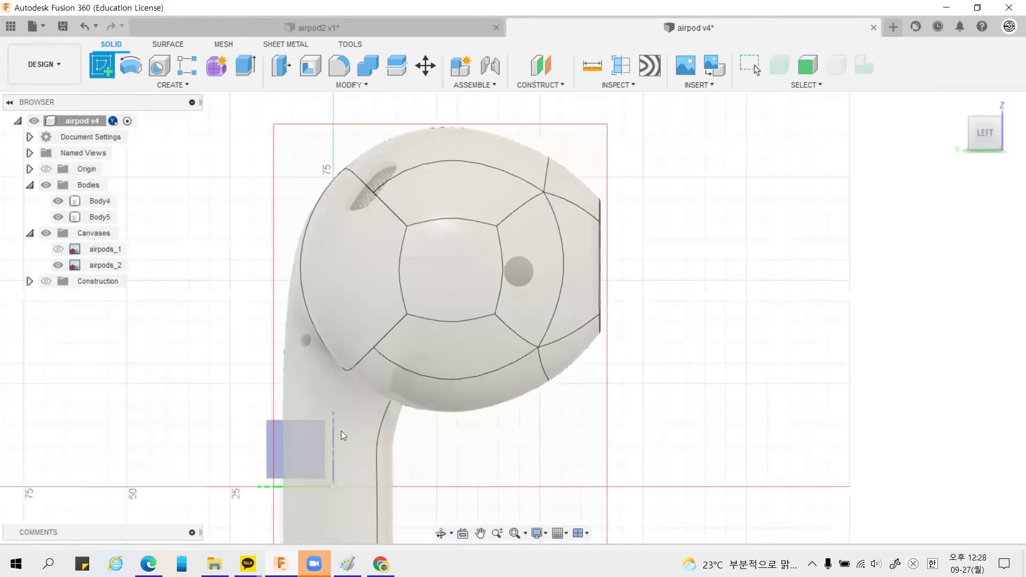
click(271, 439)
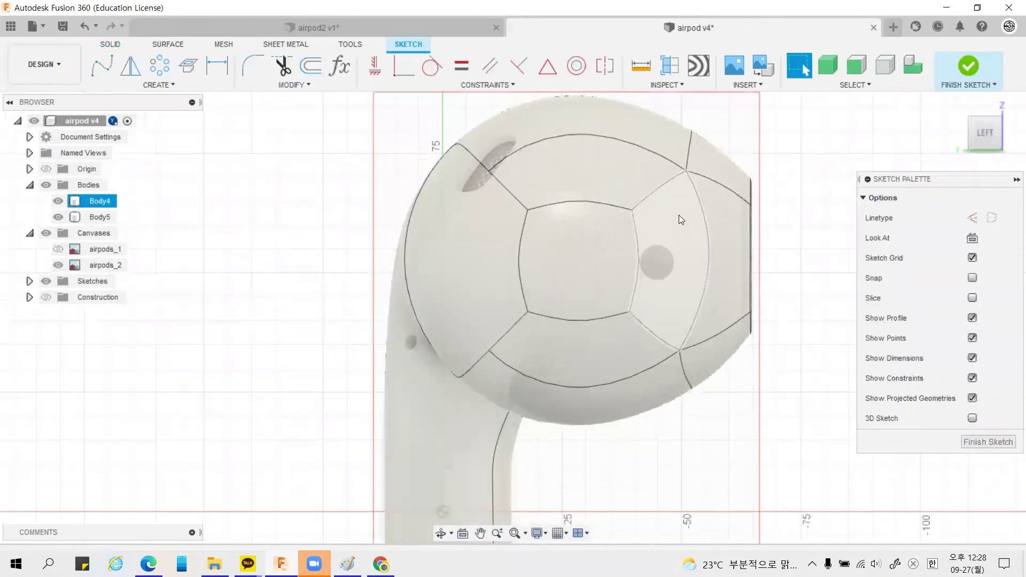
Step: Draw a centre-diameter circle over the reference sensor hole on the earbud head
click(179, 84)
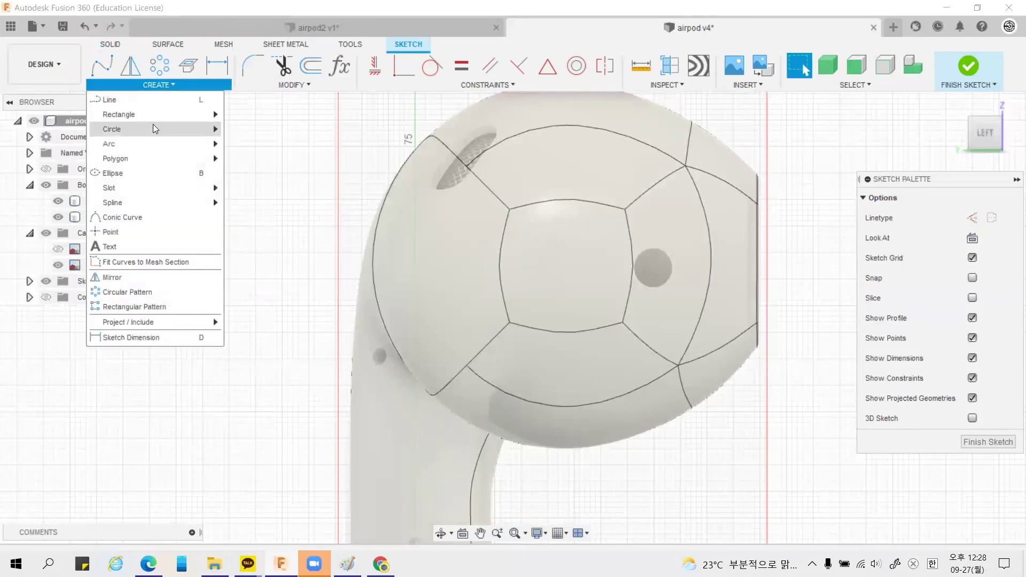
mouse_move(112, 129)
click(267, 129)
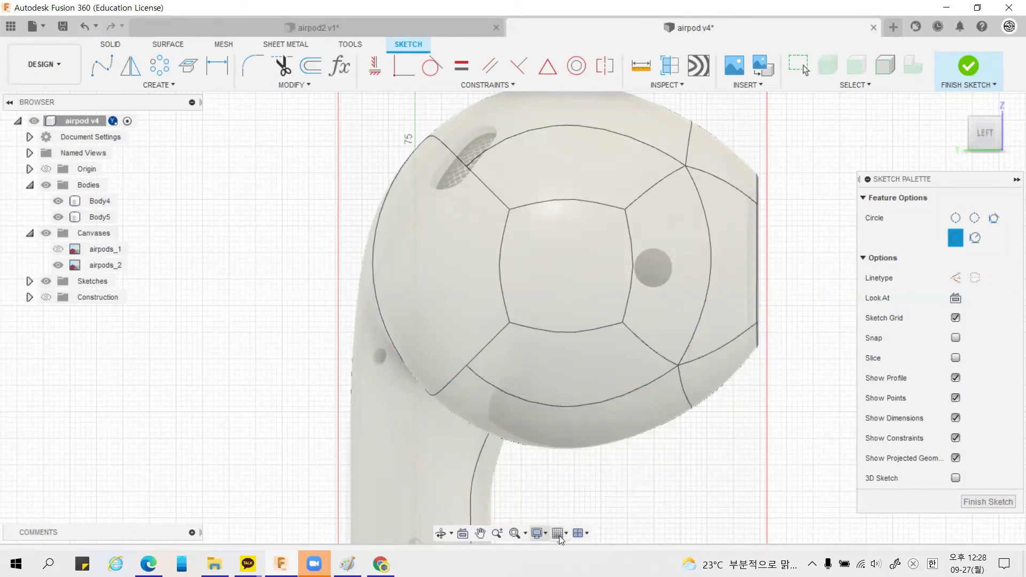
click(559, 534)
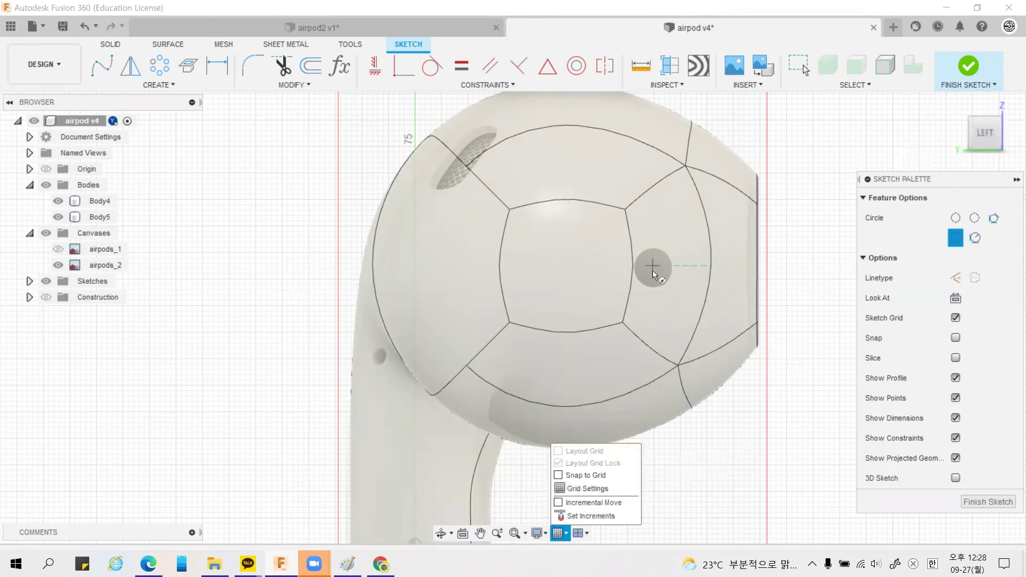
scroll(649, 270, up, 4)
scroll(649, 269, up, 1)
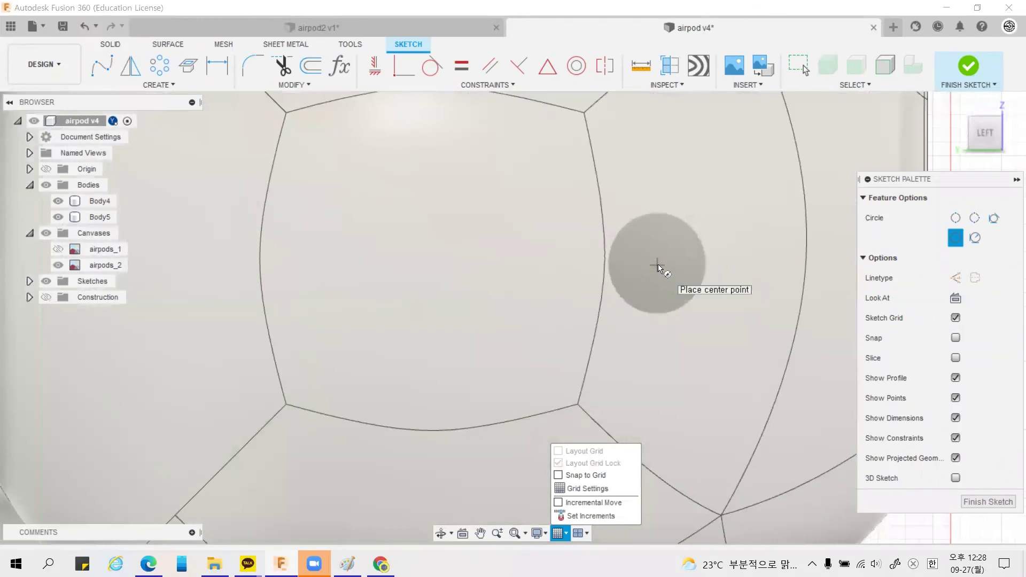
click(657, 264)
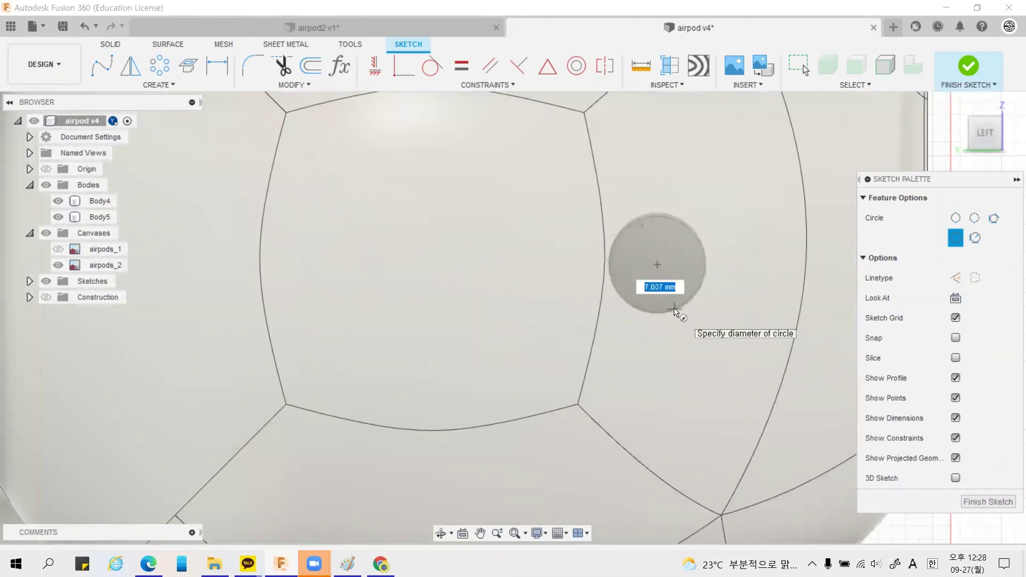
click(676, 312)
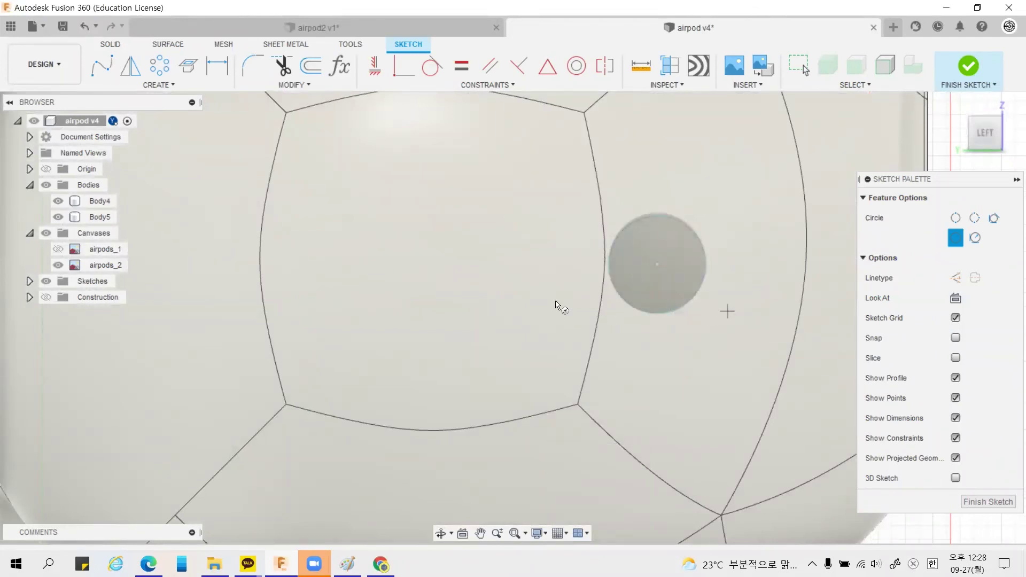
scroll(556, 304, down, 2)
key(Escape)
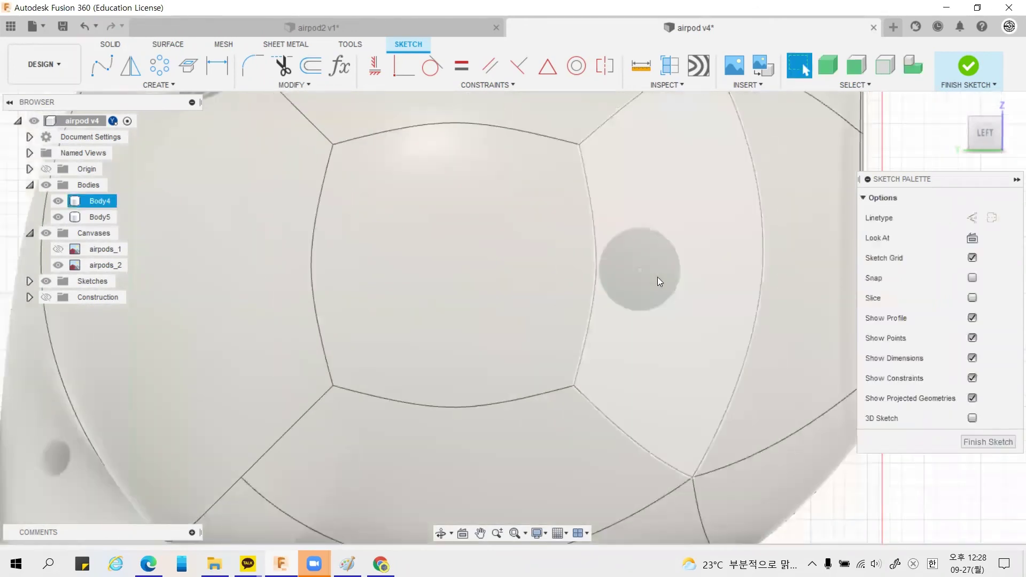
Step: Dimension the circle's diameter to 7 mm
key(d)
click(674, 287)
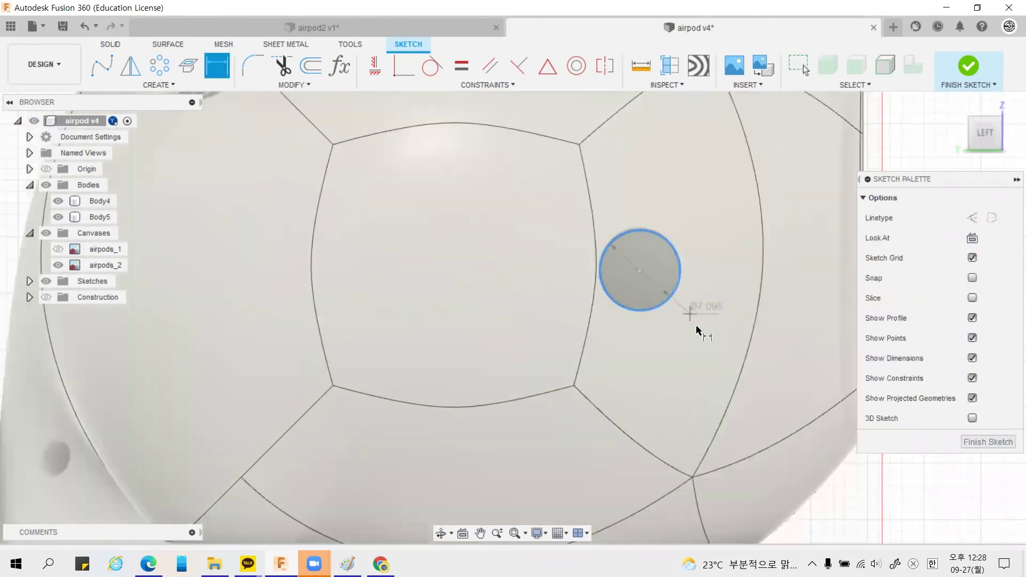
click(748, 350)
key(Return)
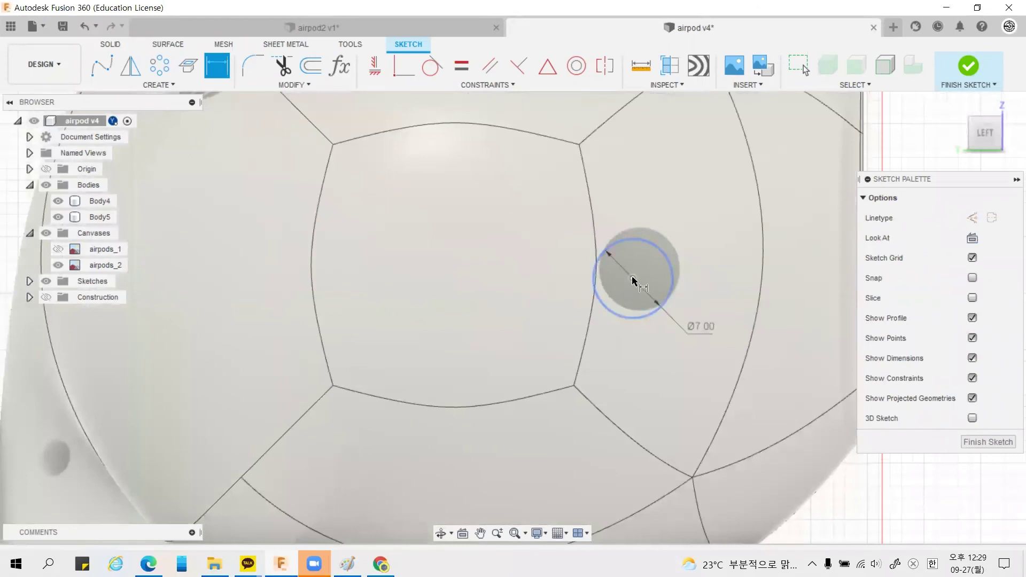
key(Escape)
click(635, 276)
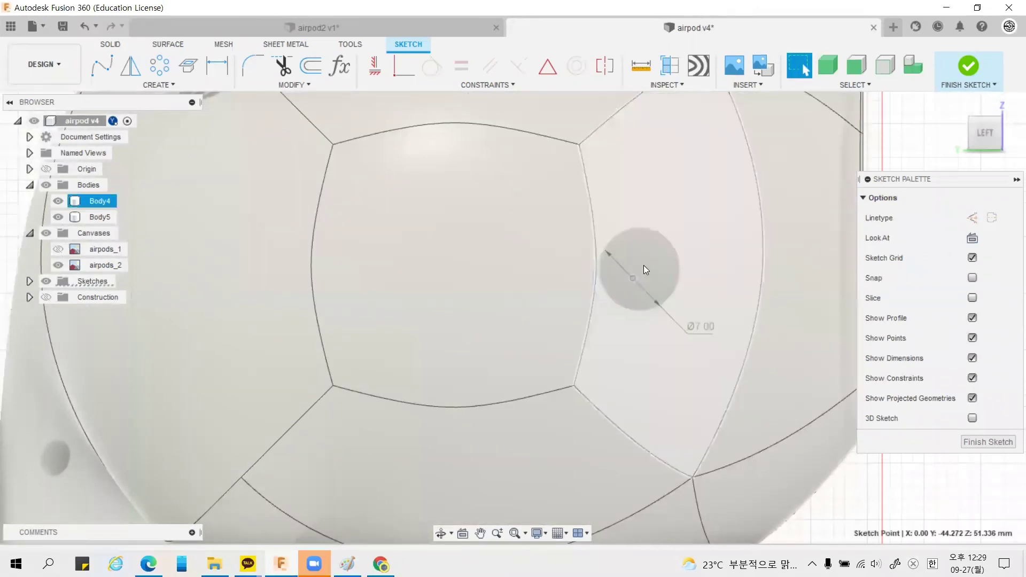
key(m)
key(Escape)
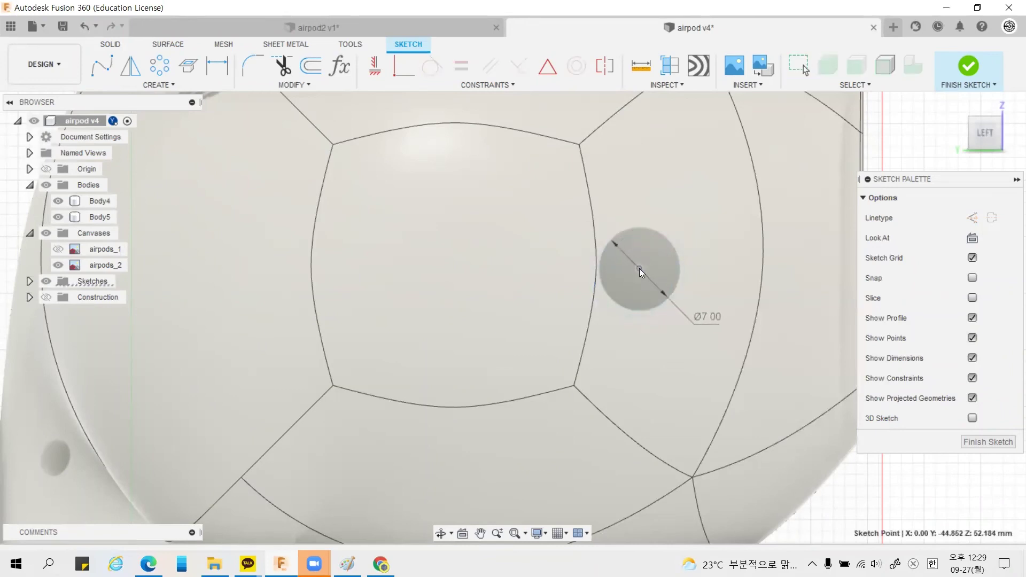
click(580, 303)
Step: Check the circle's placement, return to the LEFT side view, and open the slot shapes
scroll(579, 303, down, 3)
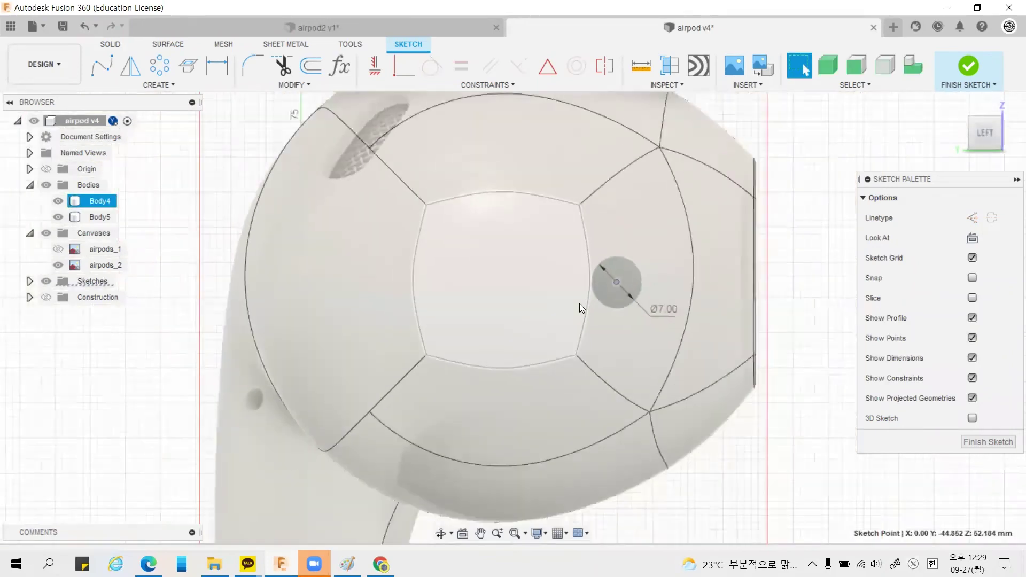
scroll(547, 299, down, 2)
shift+middle_drag(767, 291, 598, 328)
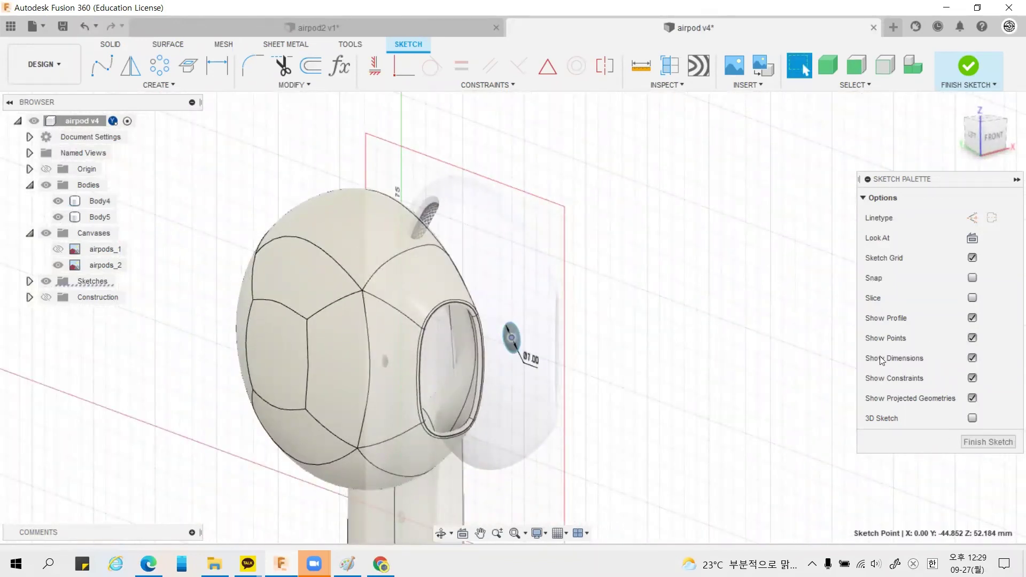
click(972, 138)
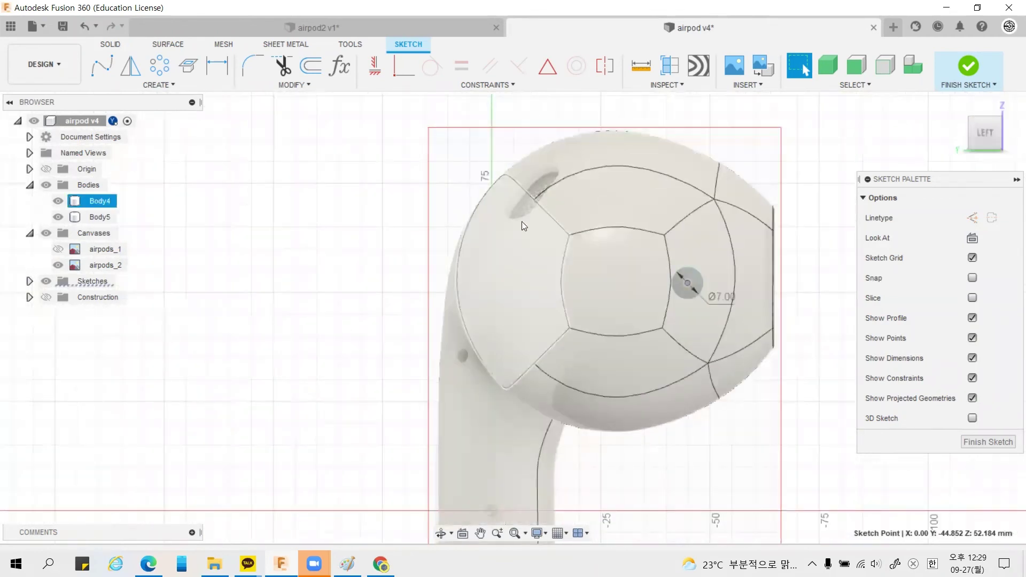
scroll(662, 222, up, 3)
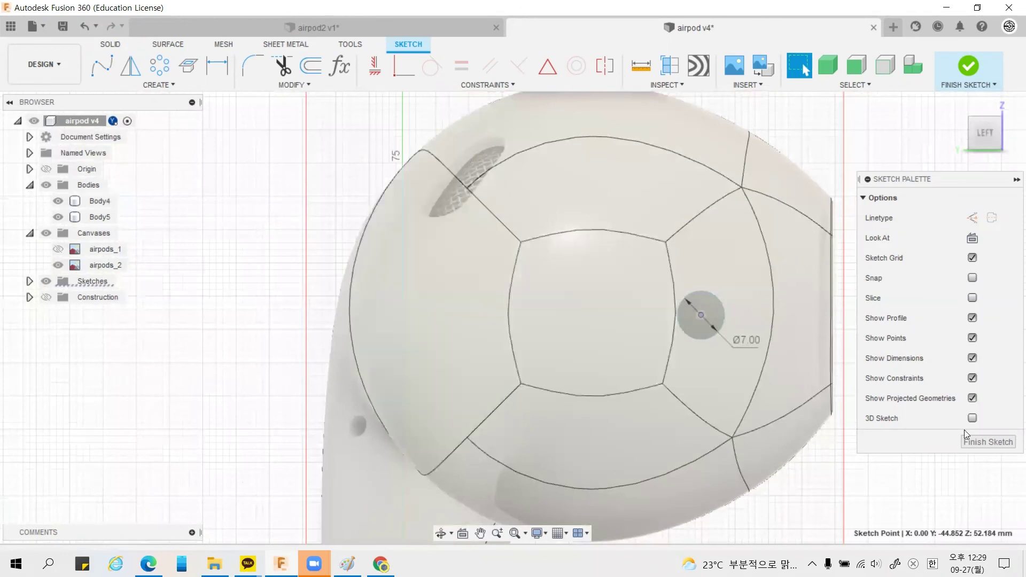
click(172, 88)
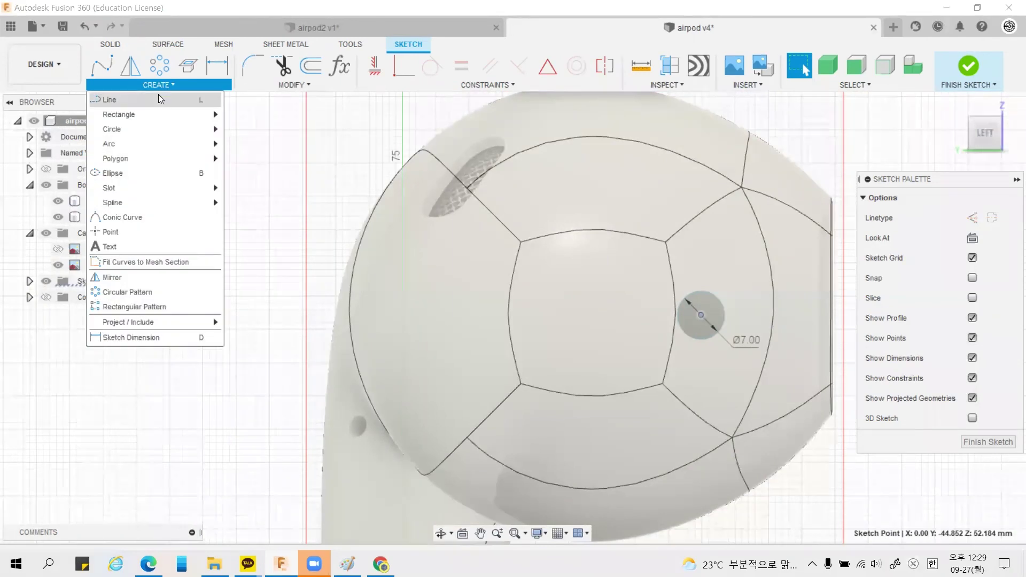
mouse_move(121, 187)
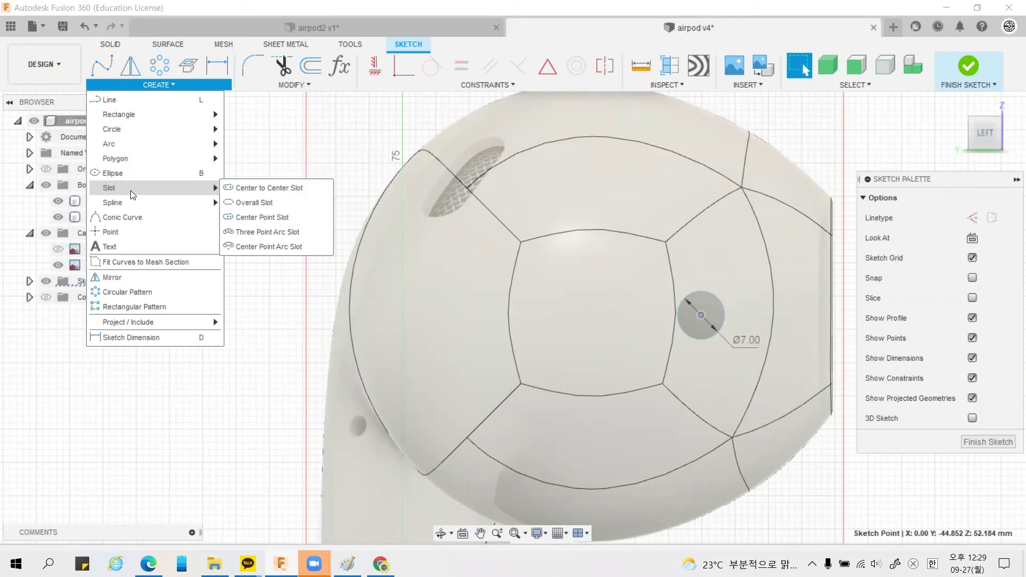
Step: Draw a center-to-center slot on the earbud face beside the circle
click(250, 188)
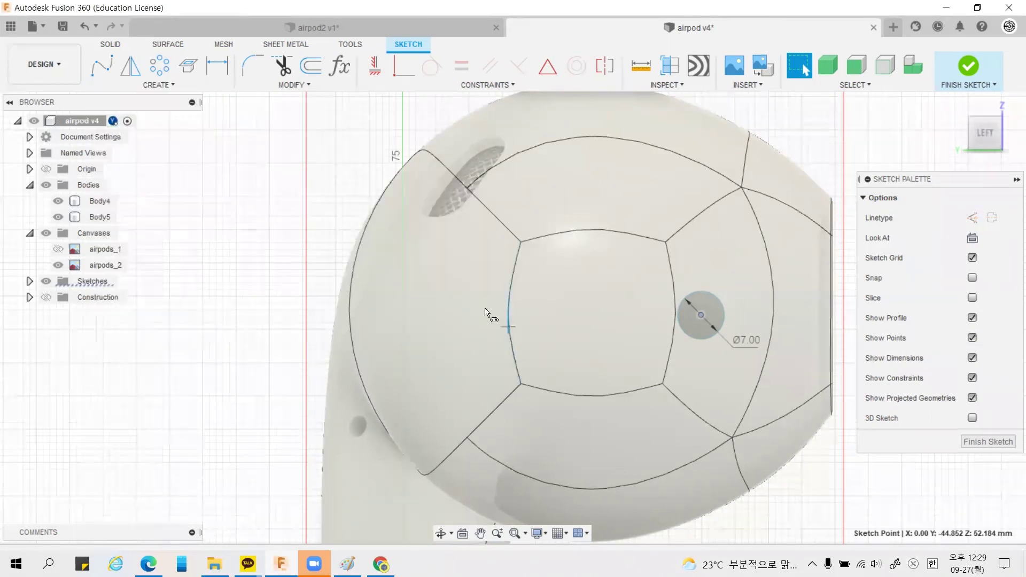
click(574, 321)
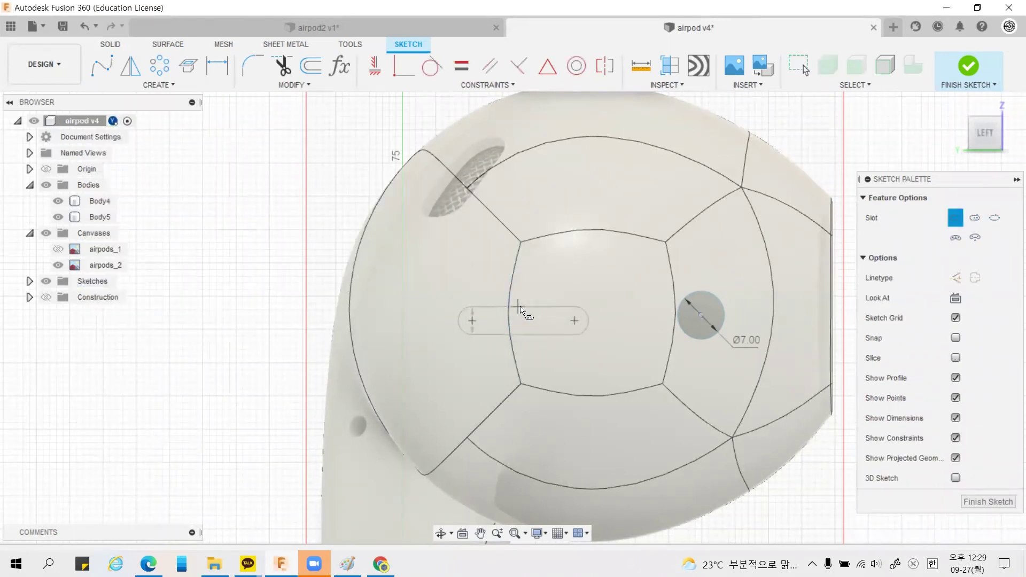
click(550, 299)
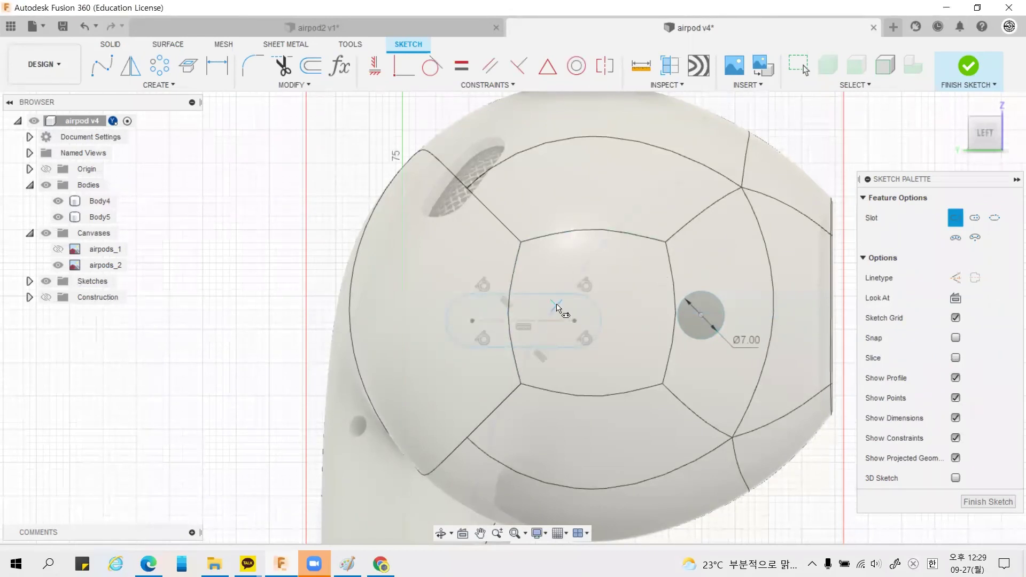
Step: Dimension the slot with R3.5 ends and 15 mm between centres
key(d)
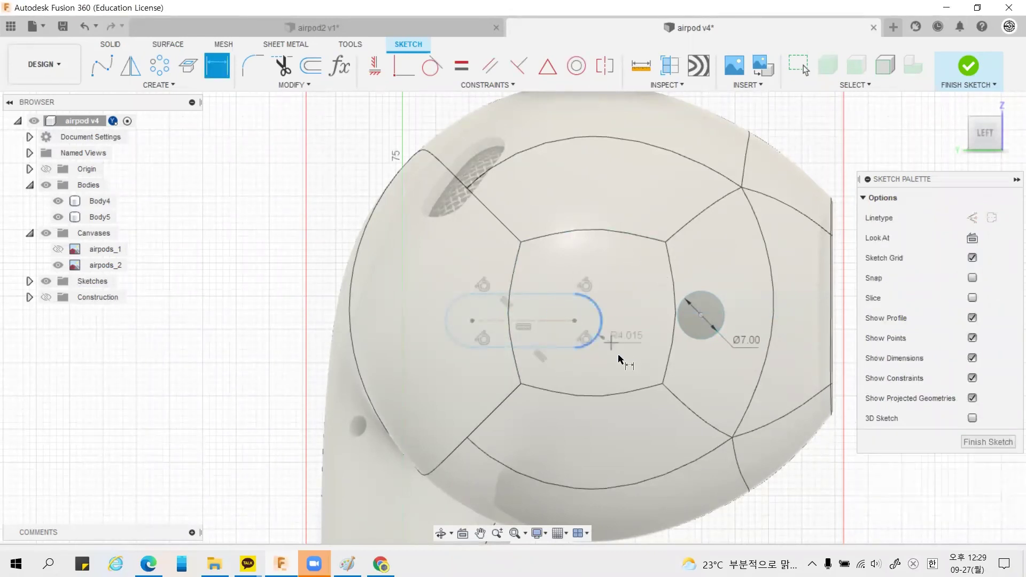
click(621, 357)
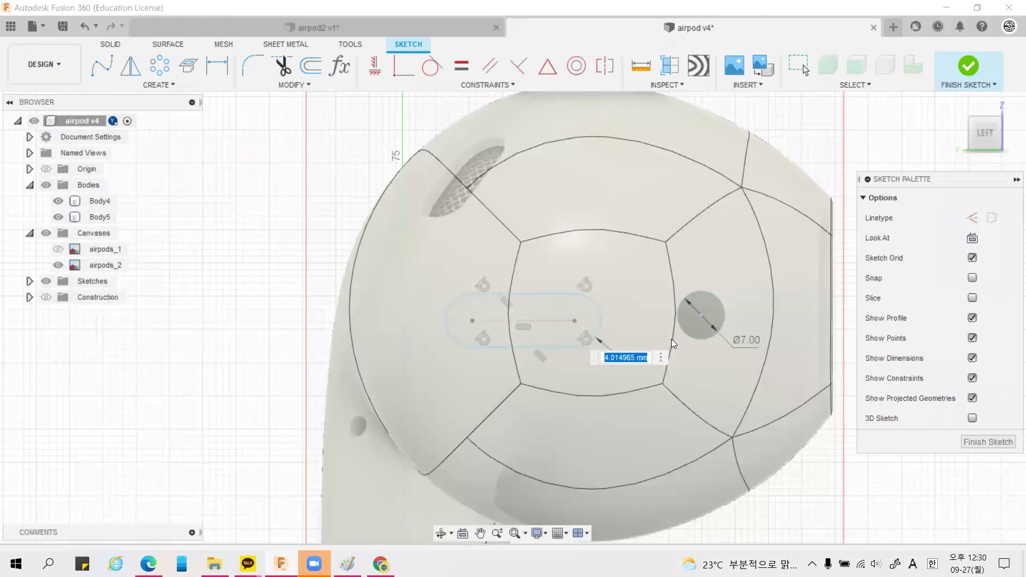
text(14)
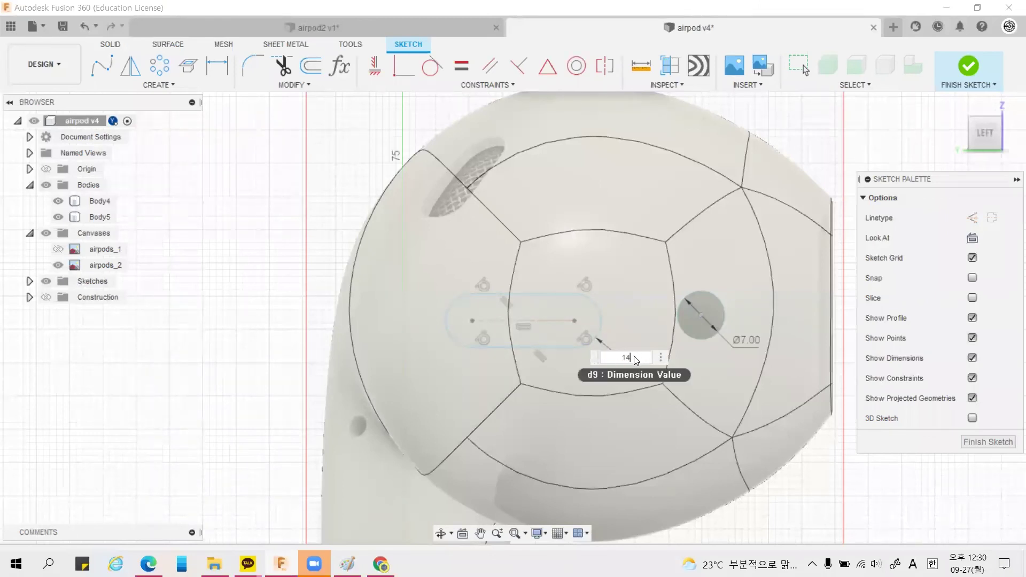
double_click(624, 358)
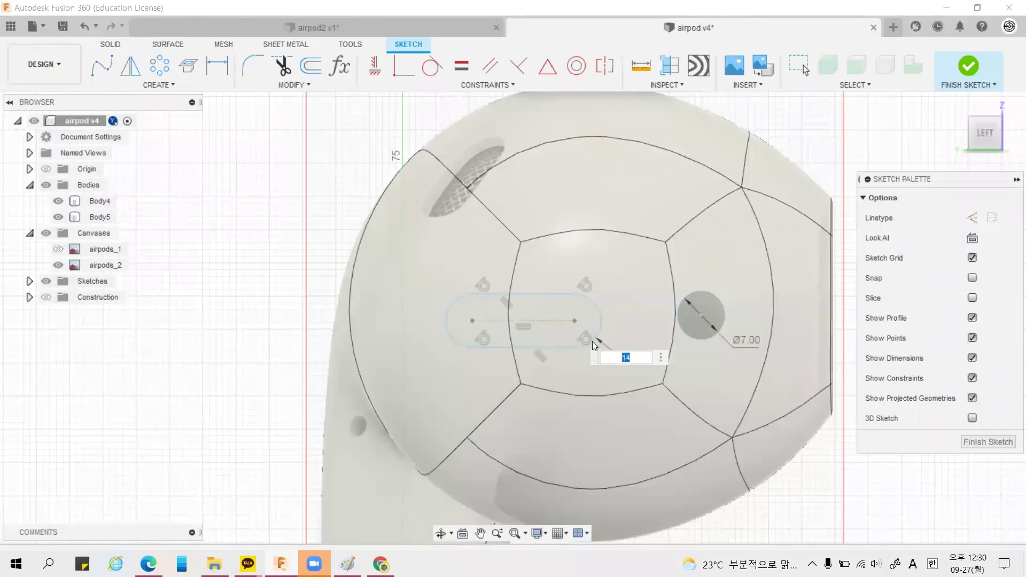
text(3.5)
key(Return)
key(d)
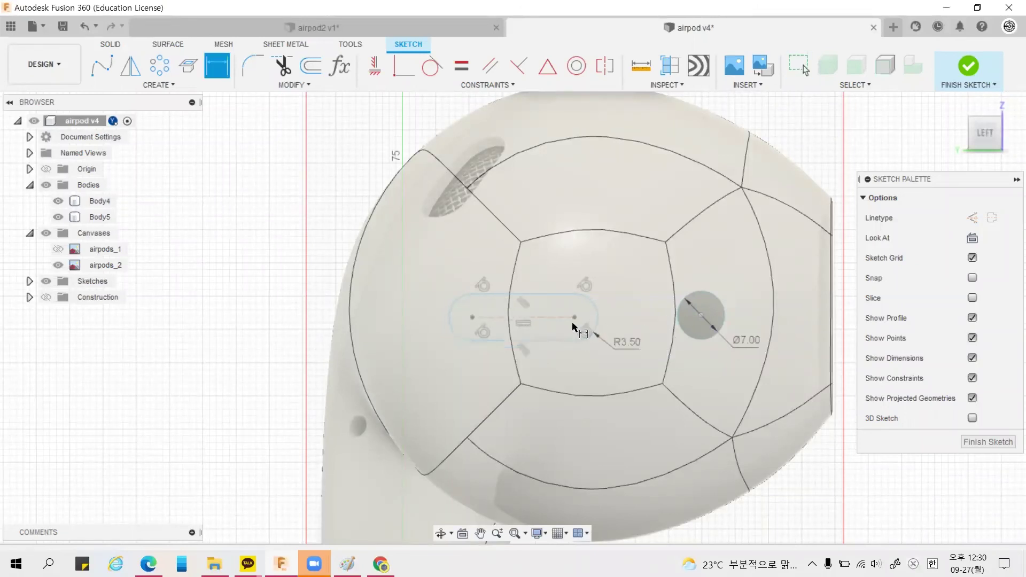
click(530, 318)
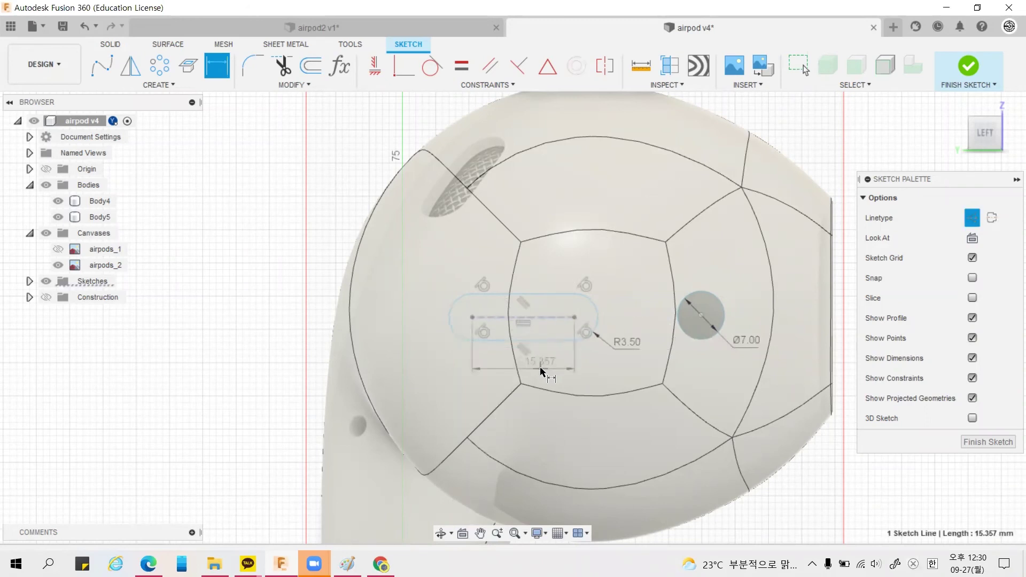
click(542, 365)
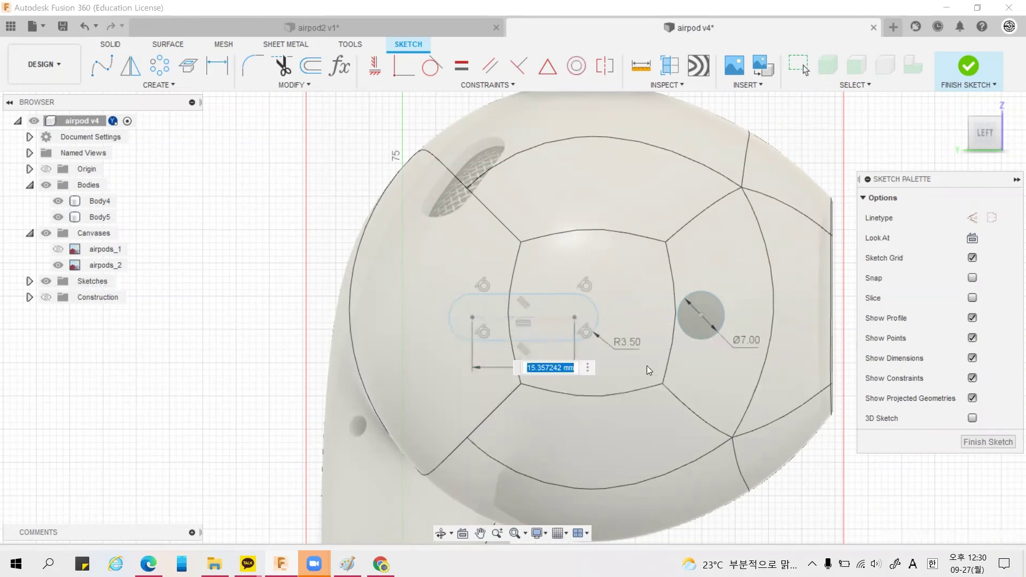
text(15)
key(Return)
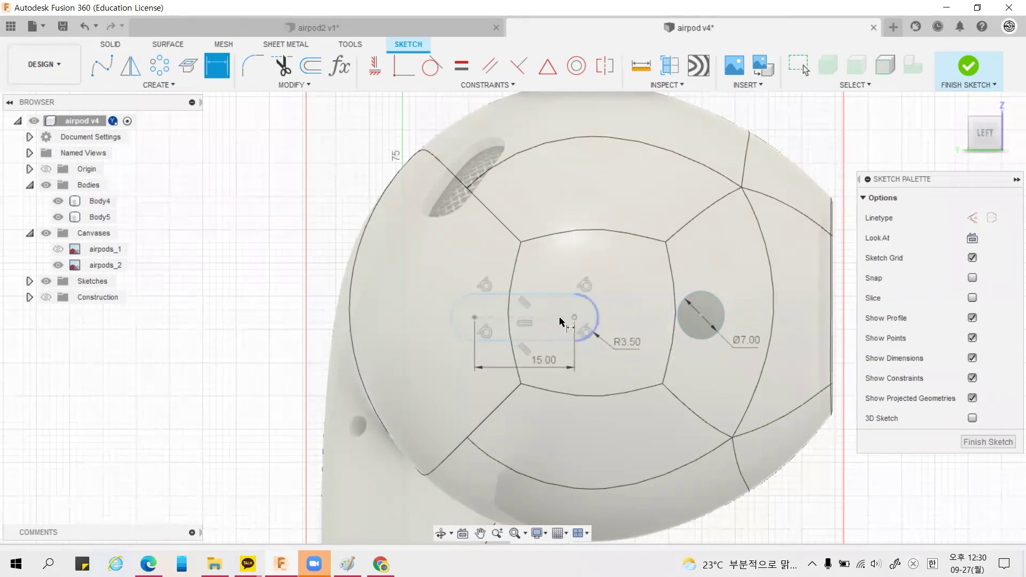
Step: Constrain the circle's centre to lie on the slot's centre line
click(405, 71)
click(524, 317)
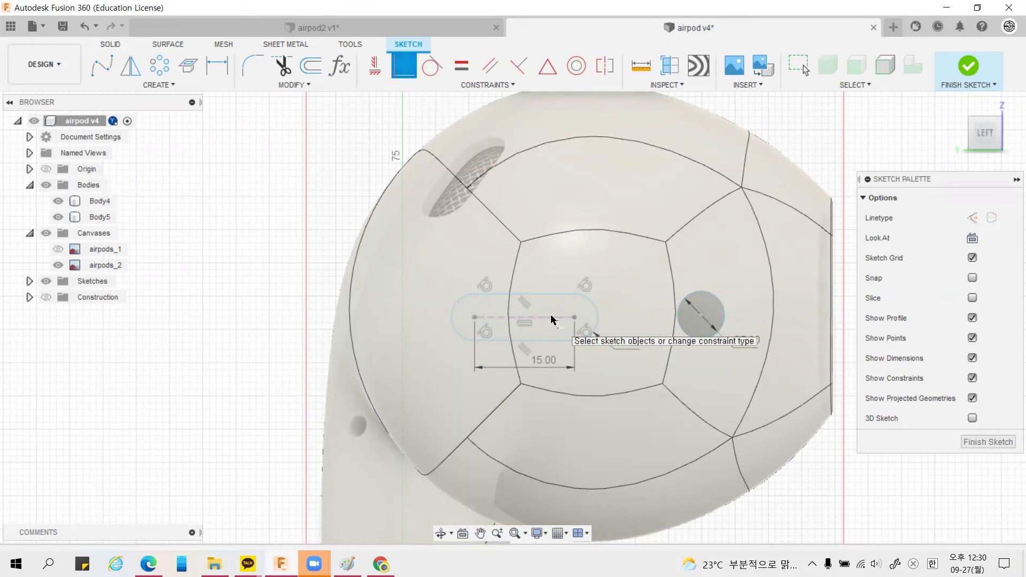
click(698, 318)
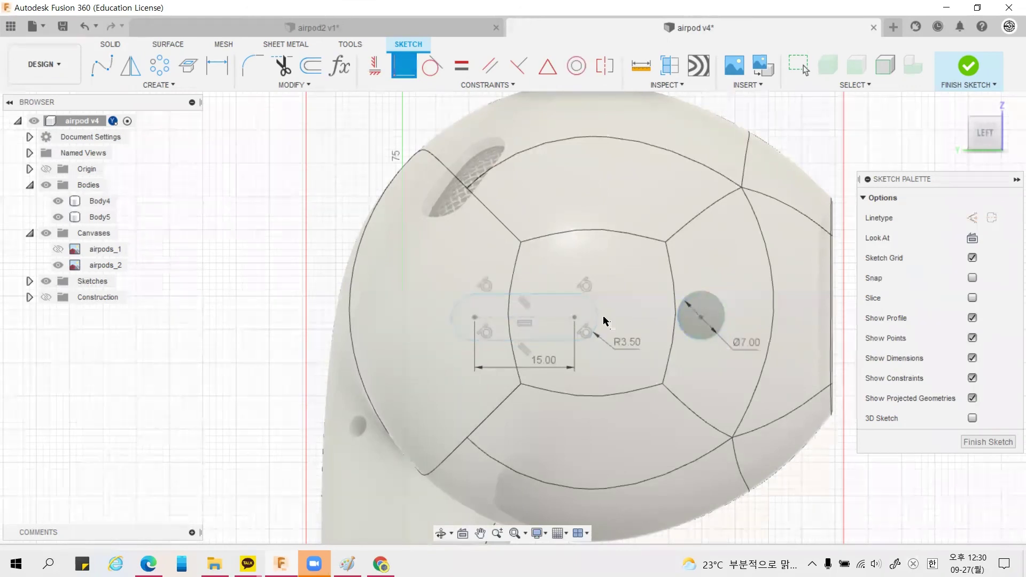
key(Escape)
drag(546, 318, 548, 316)
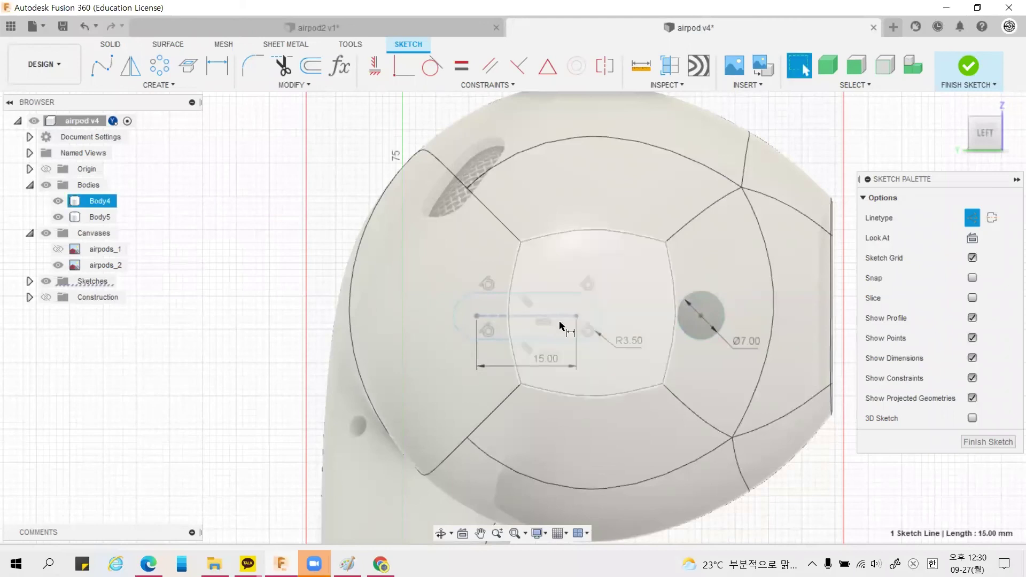
Step: Dimension the circle centre 15 mm from the slot end
key(d)
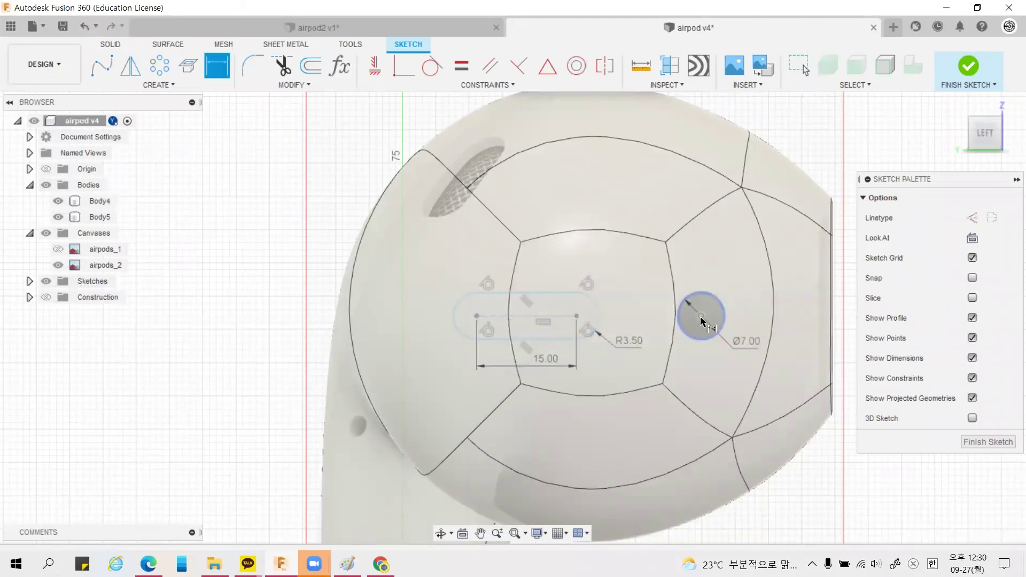
click(700, 317)
click(597, 301)
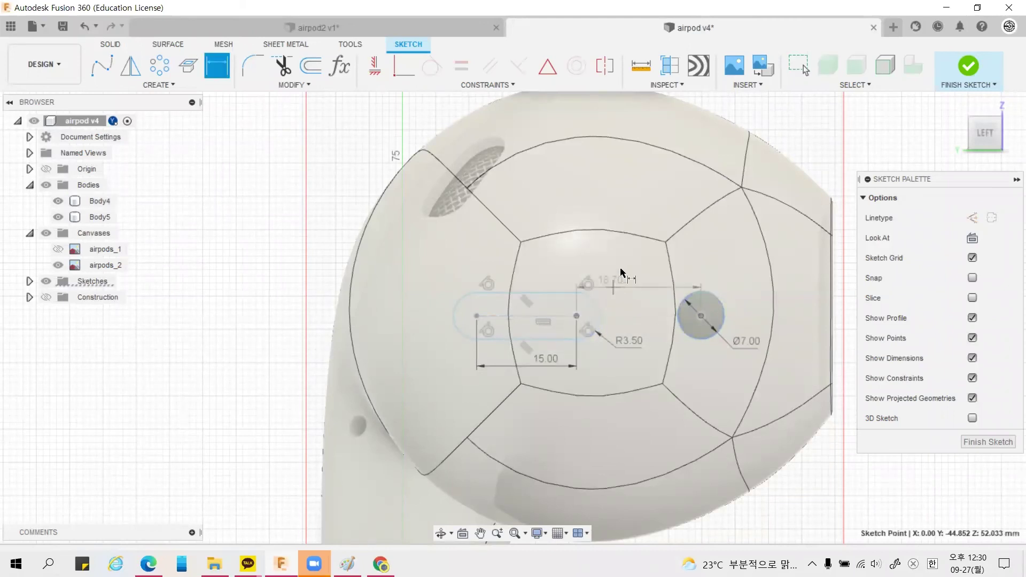
click(620, 265)
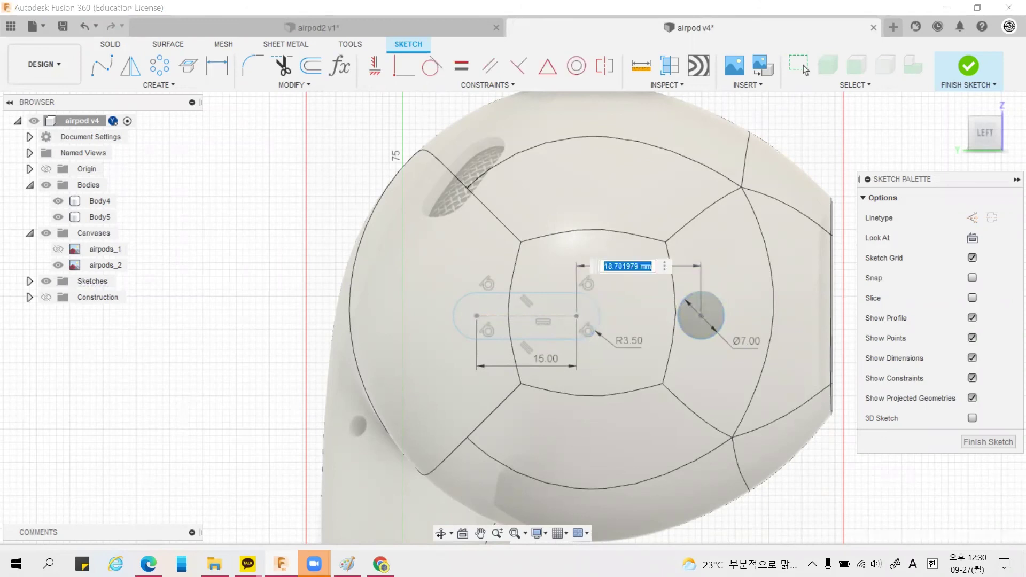
text(15)
key(Return)
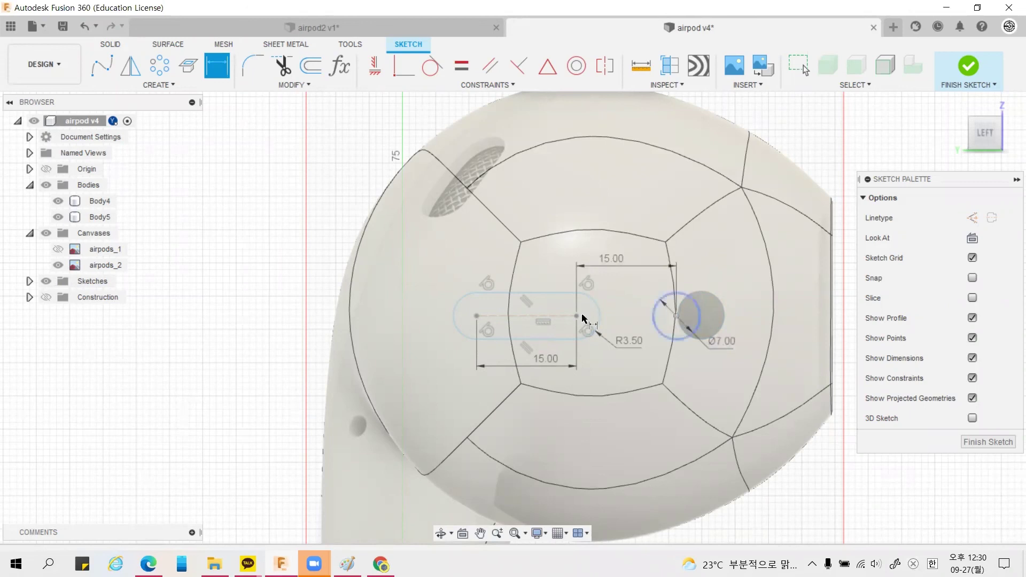
Step: Make the slot's centre line construction geometry
click(566, 316)
key(Escape)
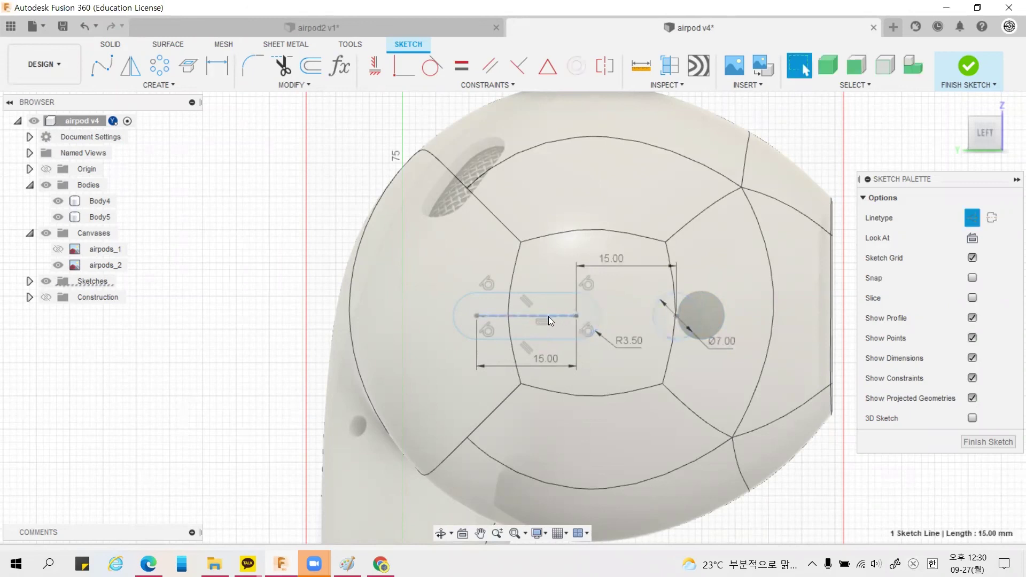
drag(548, 317, 573, 316)
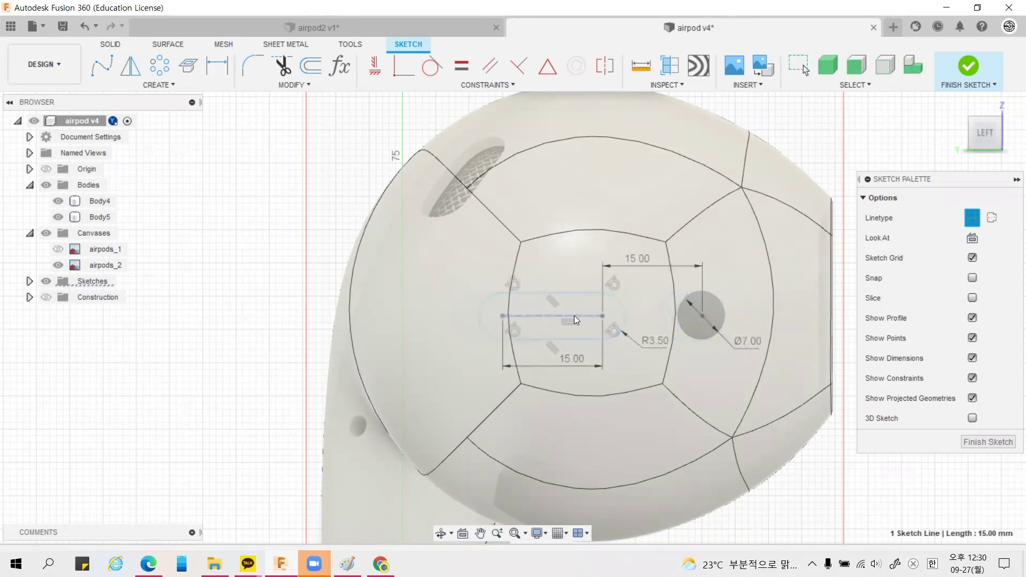
key(x)
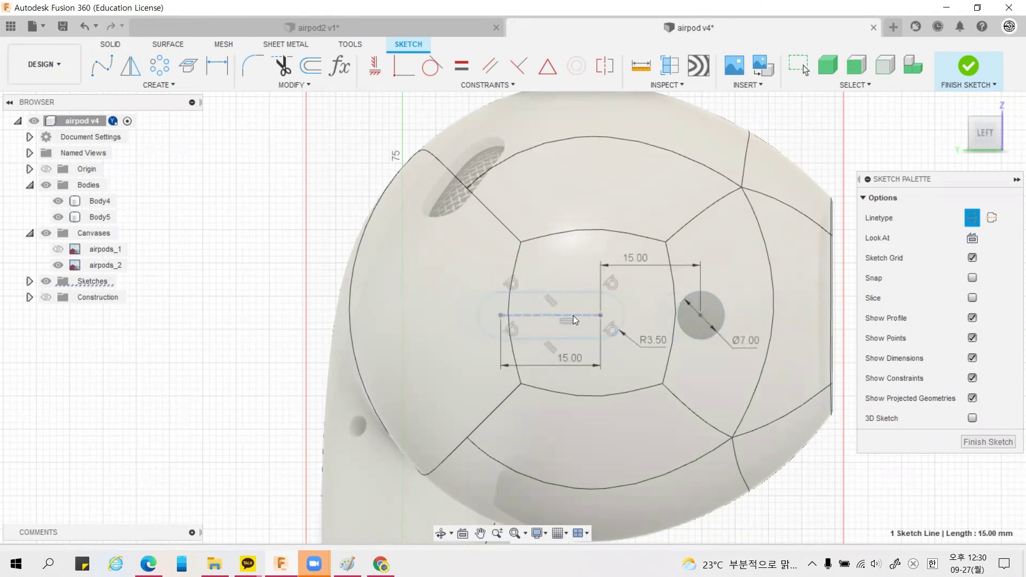
key(Escape)
scroll(436, 350, down, 2)
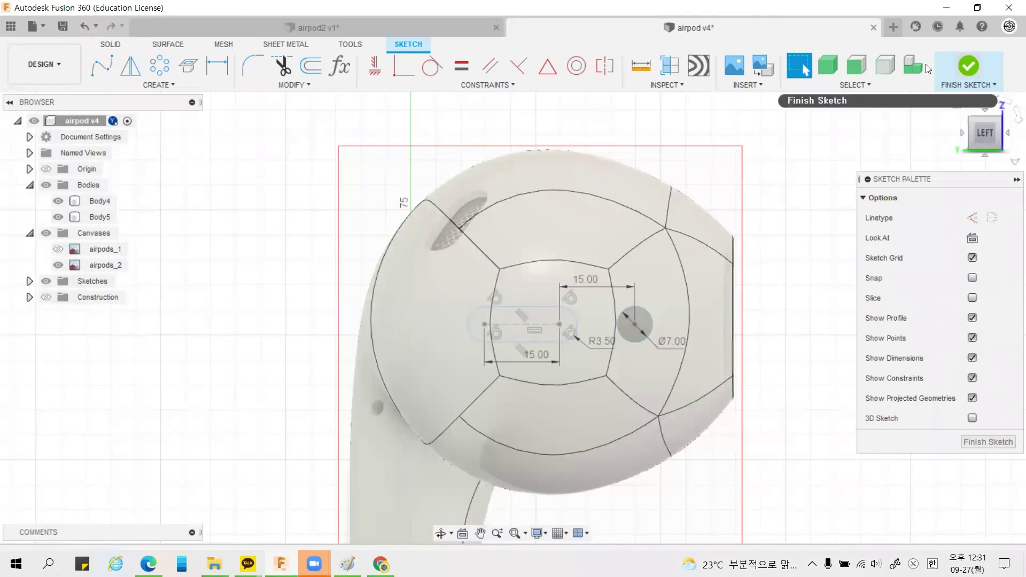
Step: Finish the slot-and-circle sketch and start an Extrude on the angled earbud view
click(967, 67)
shift+middle_drag(829, 222, 793, 248)
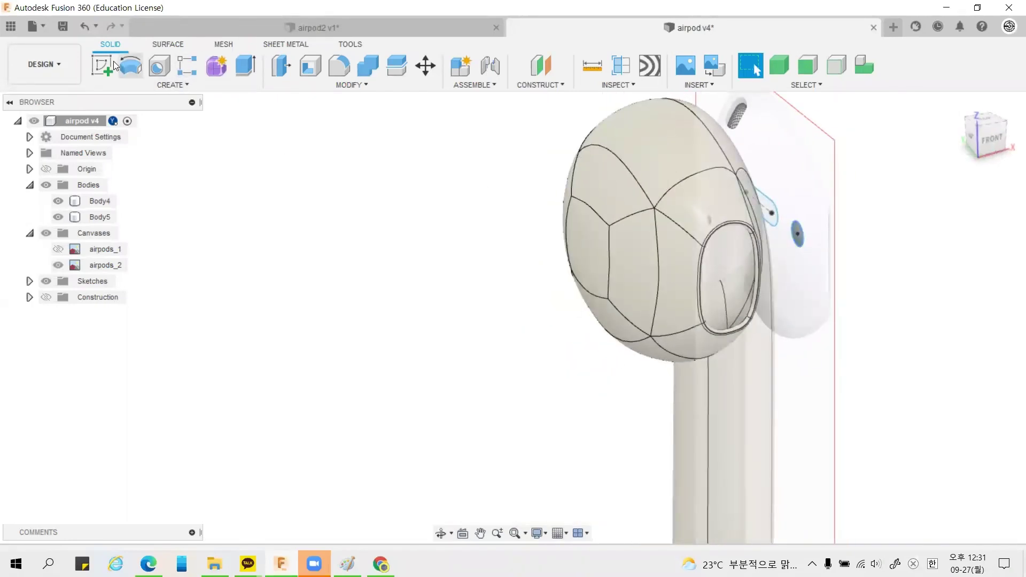
click(245, 65)
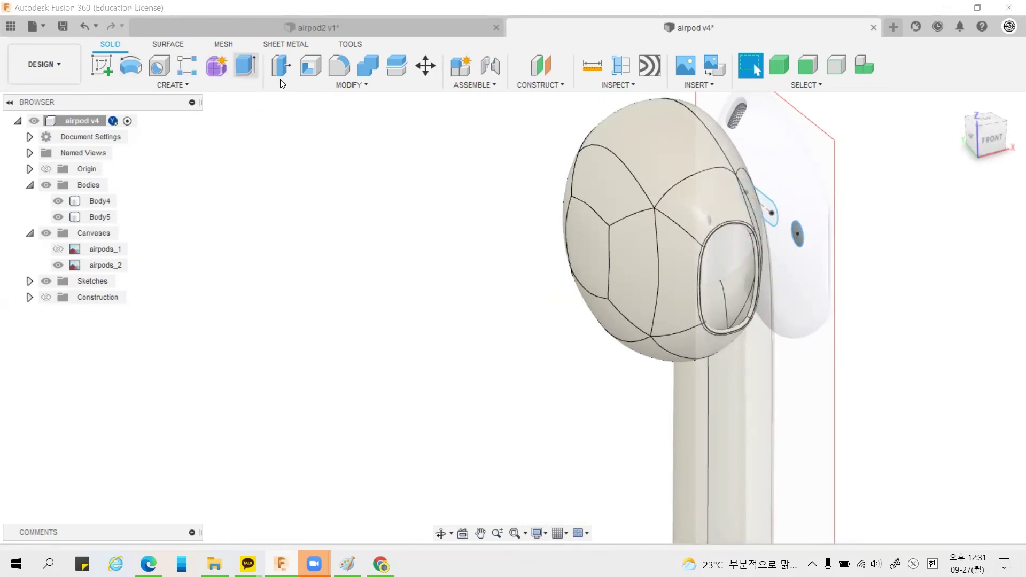
scroll(368, 255, down, 3)
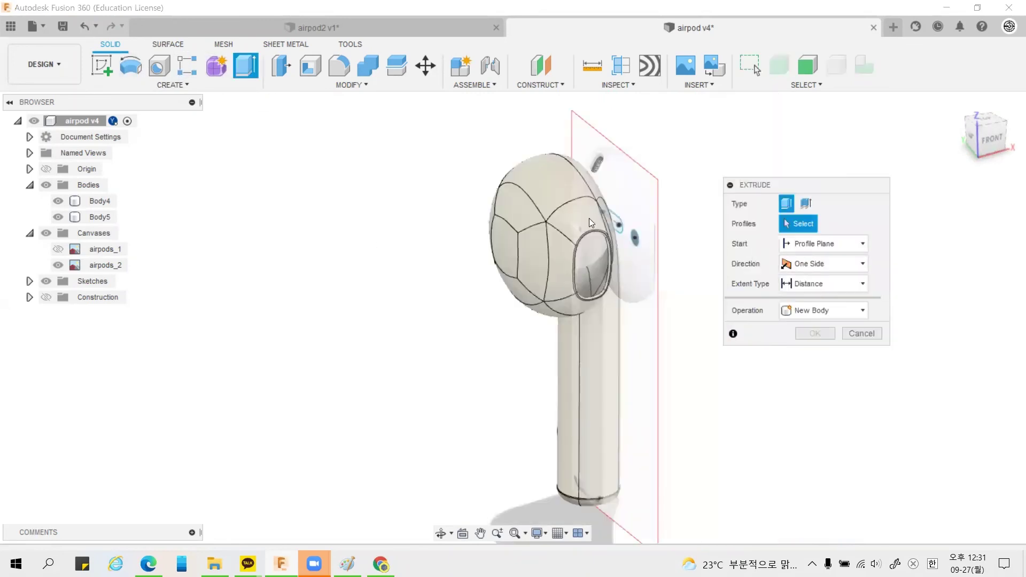
Step: Cut the 7 mm circle through the earbud head at -82.174 mm, then show Sketch1 in Sketches
click(635, 240)
drag(649, 230, 450, 276)
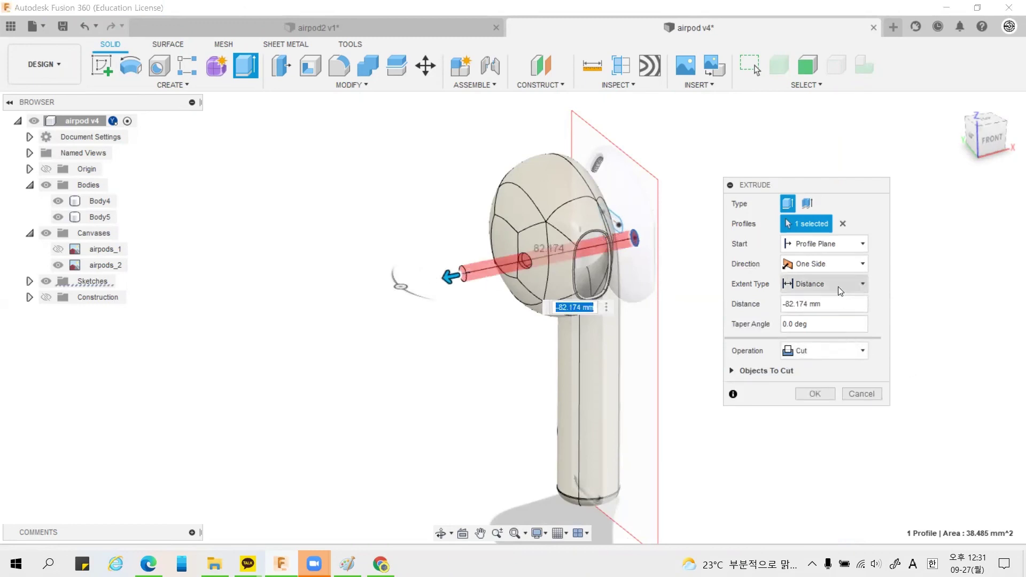
click(819, 392)
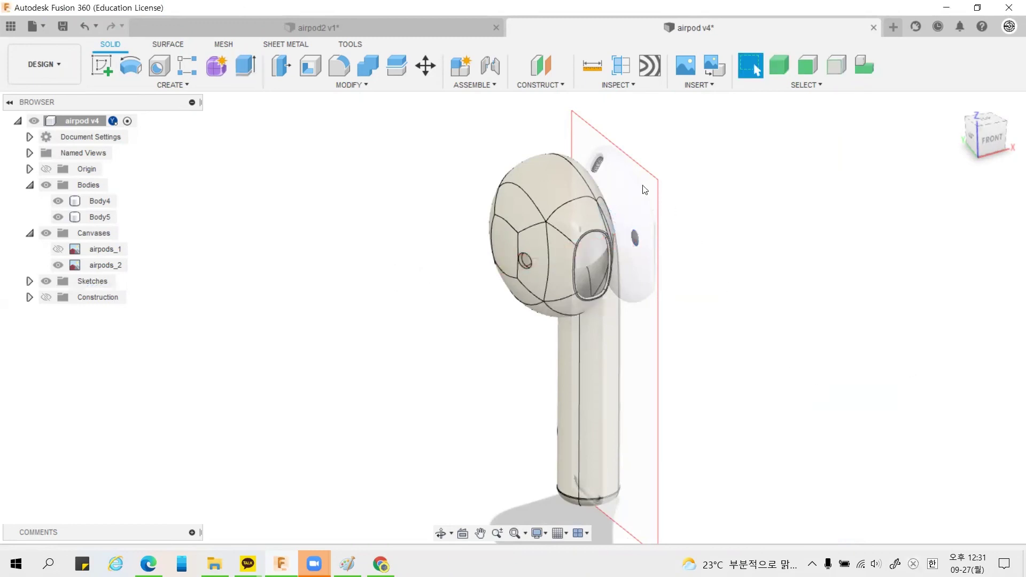
shift+middle_drag(666, 191, 691, 198)
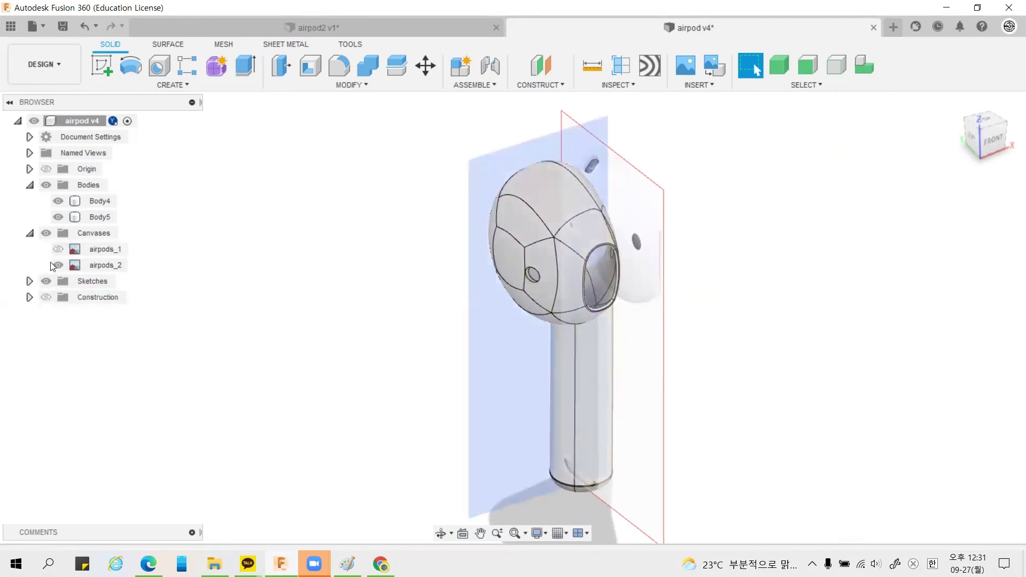
click(30, 281)
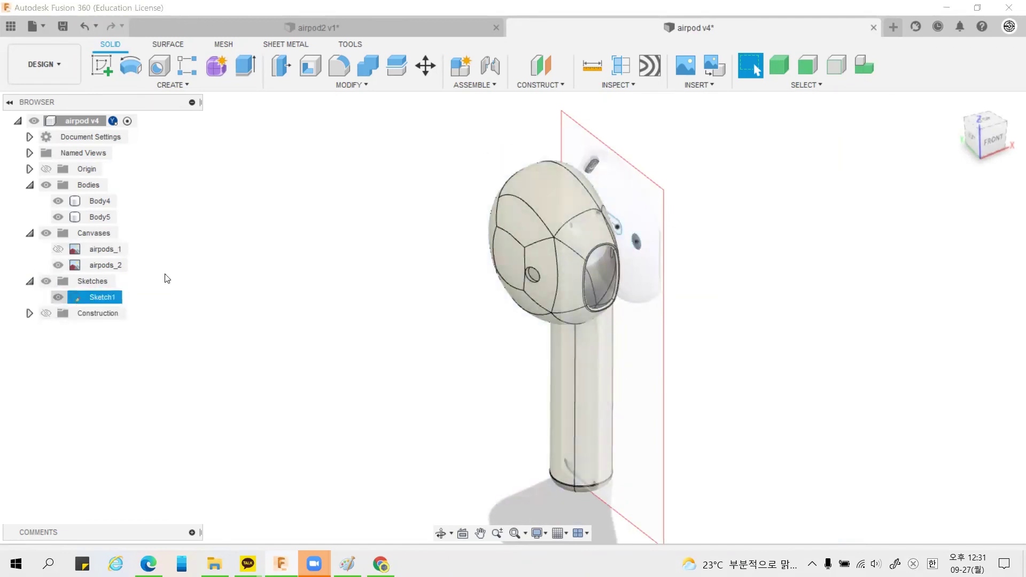
scroll(609, 225, up, 3)
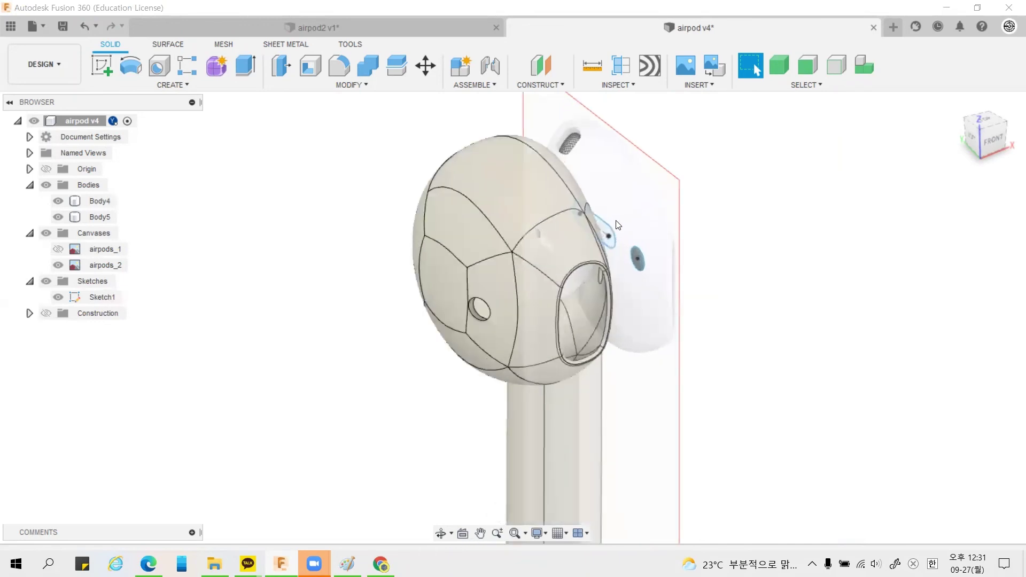
scroll(605, 228, up, 3)
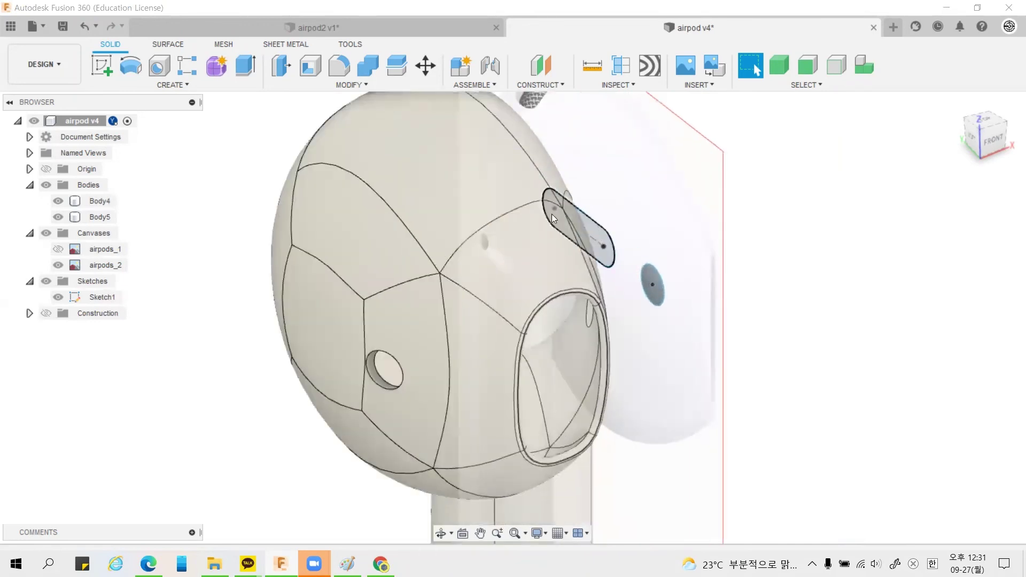
Step: Select the slot profile for a new extrude starting from an Offset plane
click(245, 65)
click(593, 220)
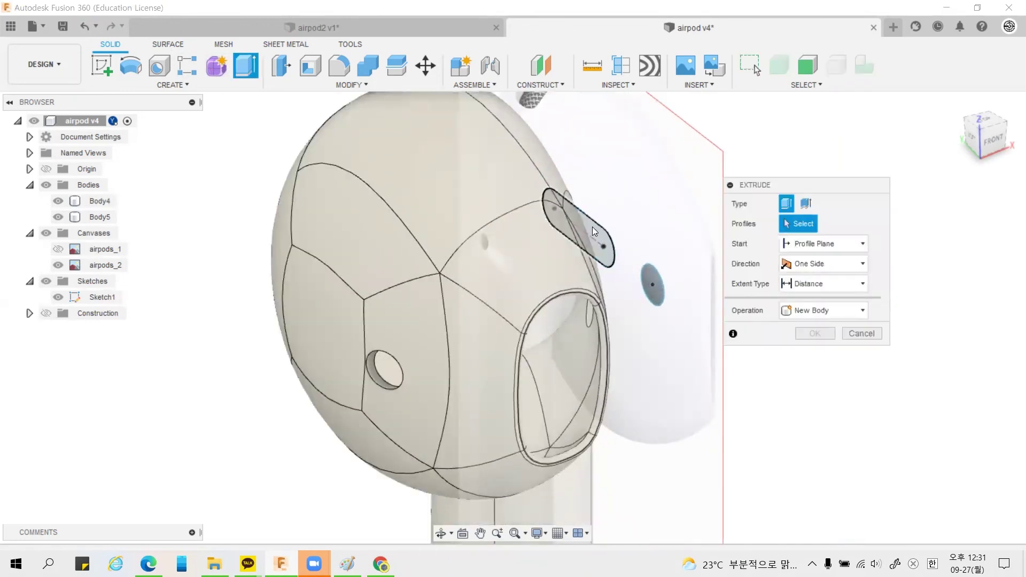
click(992, 140)
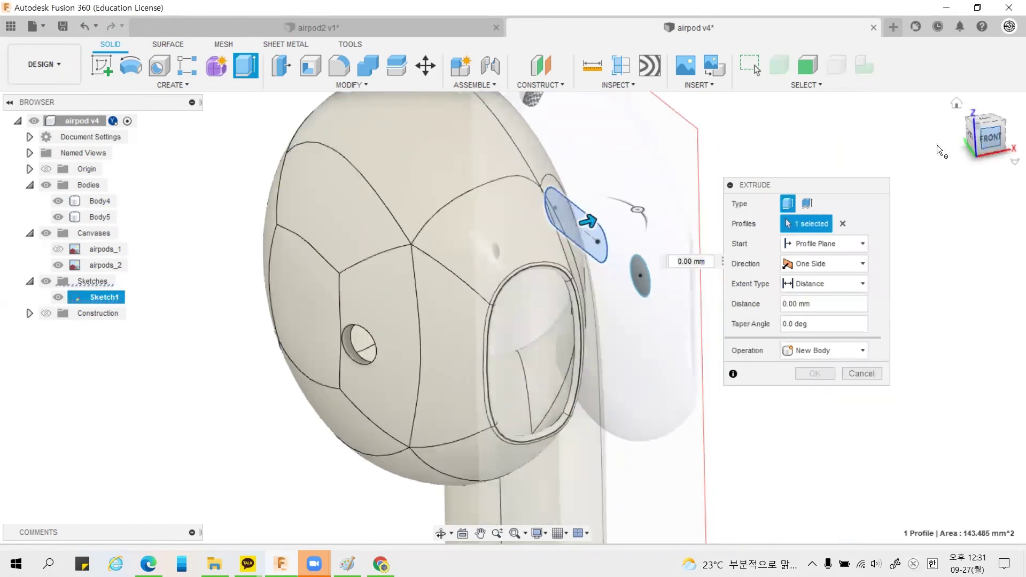
scroll(617, 350, down, 1)
scroll(616, 349, down, 1)
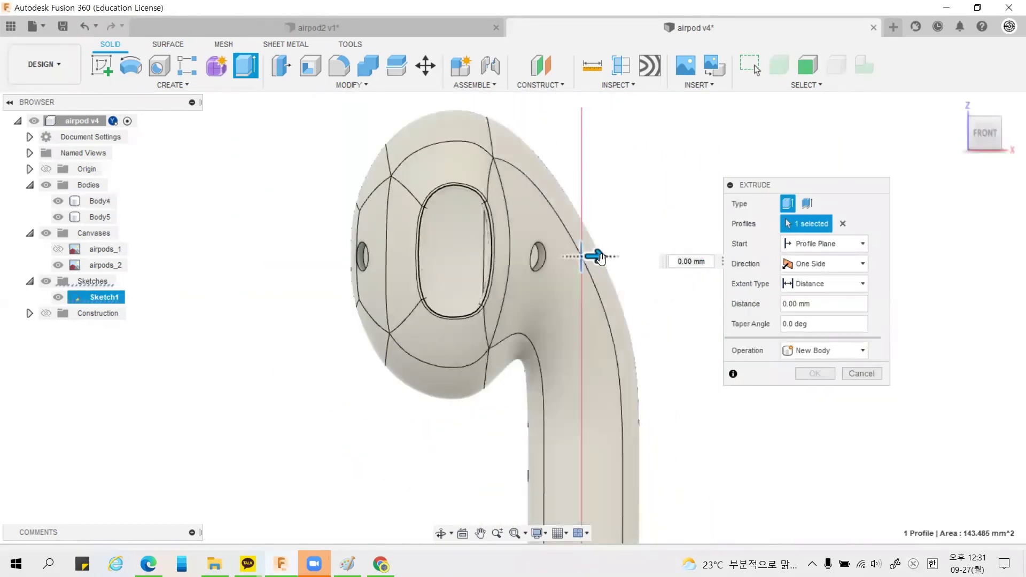
scroll(598, 259, down, 1)
click(822, 243)
mouse_move(807, 277)
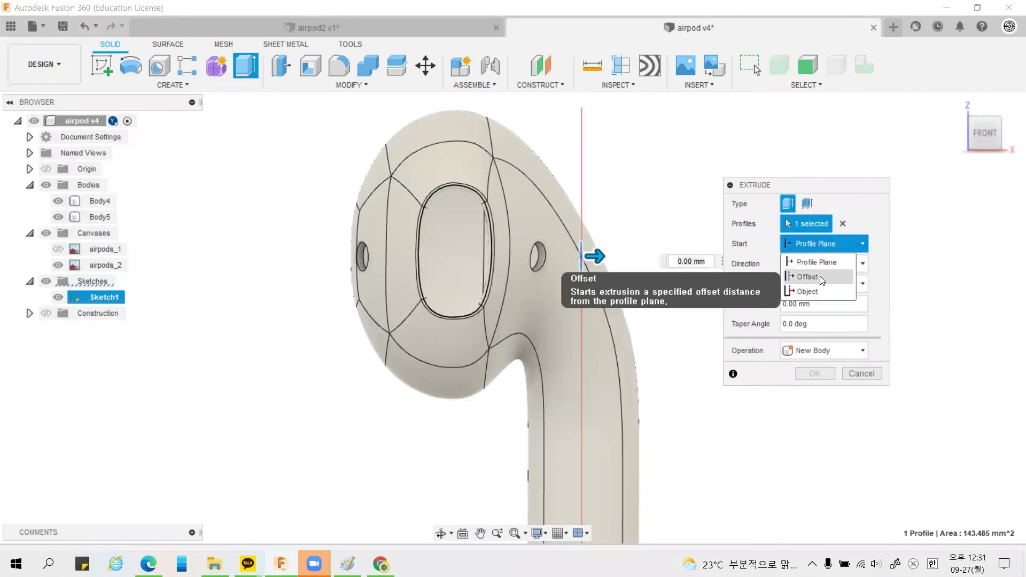
click(819, 276)
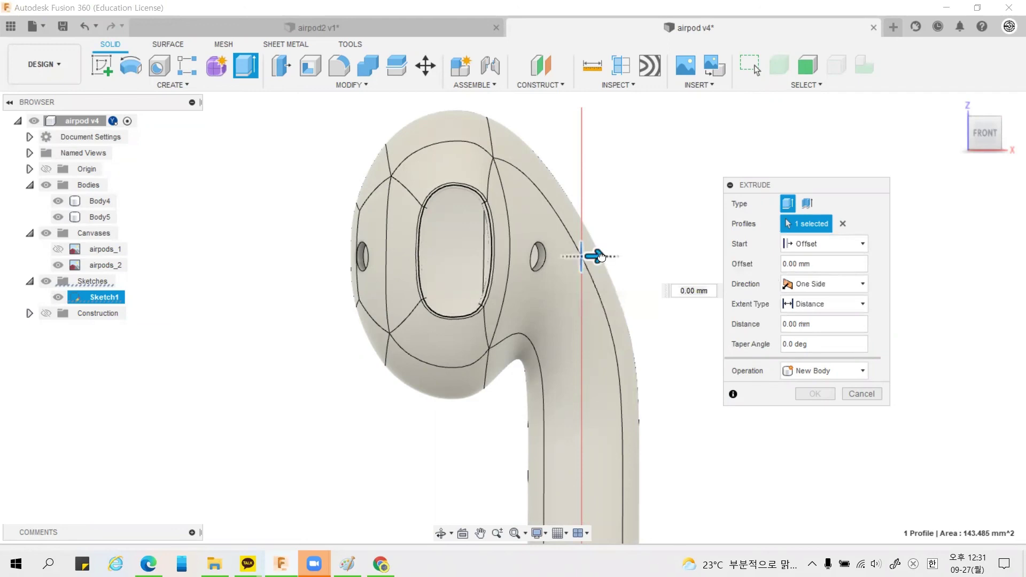
Step: Set the start offset to -20 mm and cut the slot -43.137 mm deep
drag(601, 257, 497, 266)
click(768, 268)
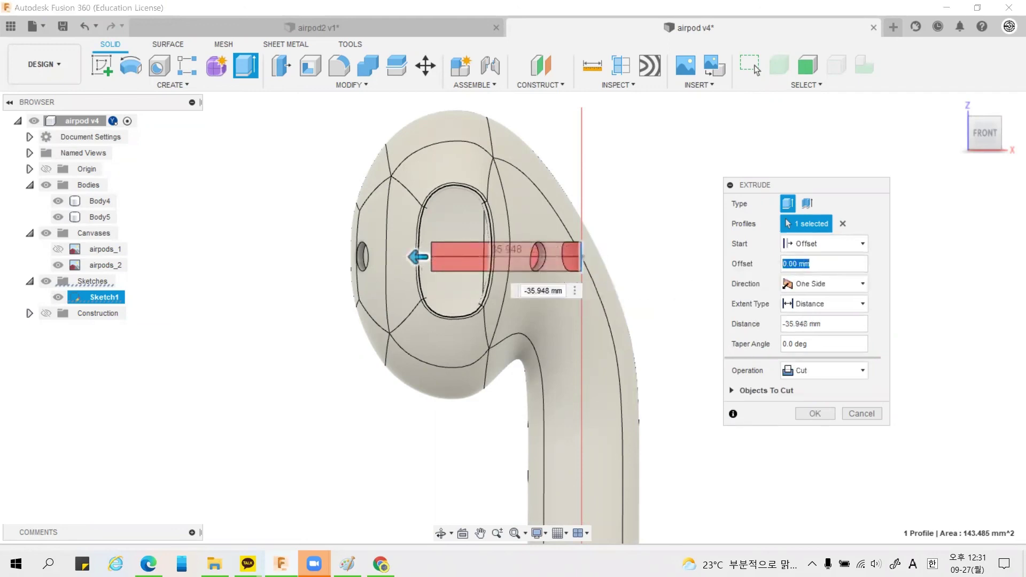
text(5)
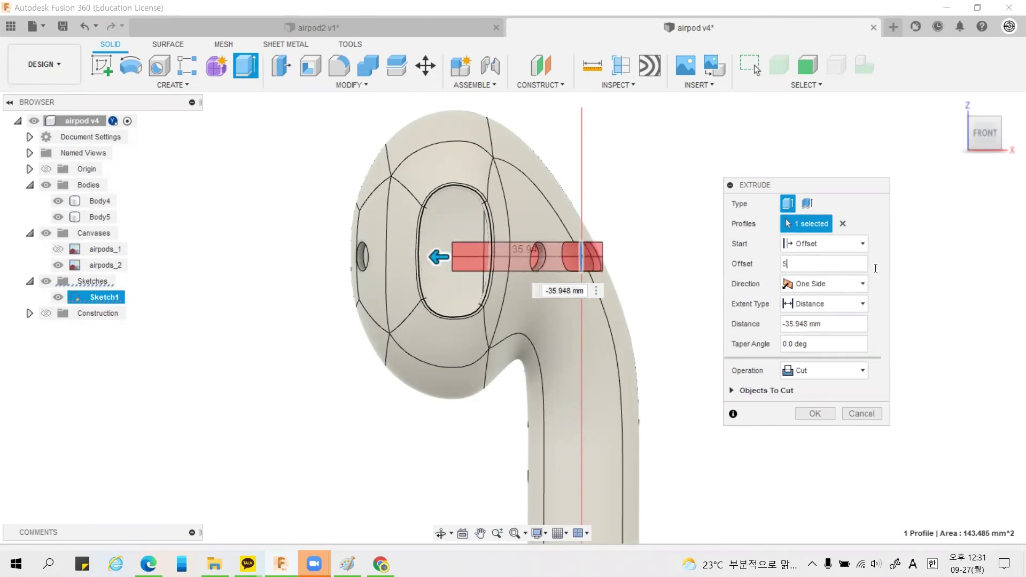
drag(791, 266, 770, 267)
text(-15)
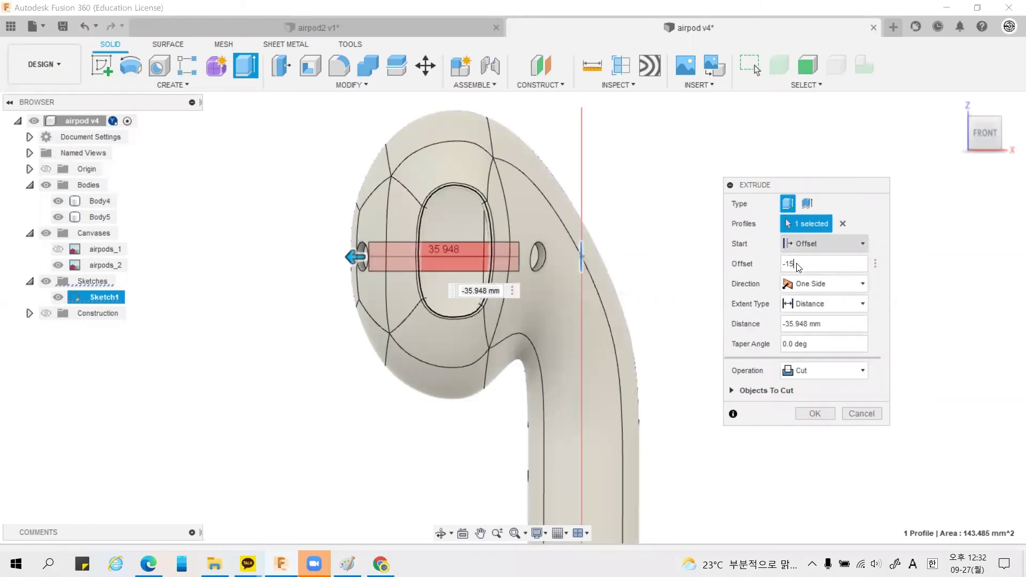
double_click(789, 264)
text(-20)
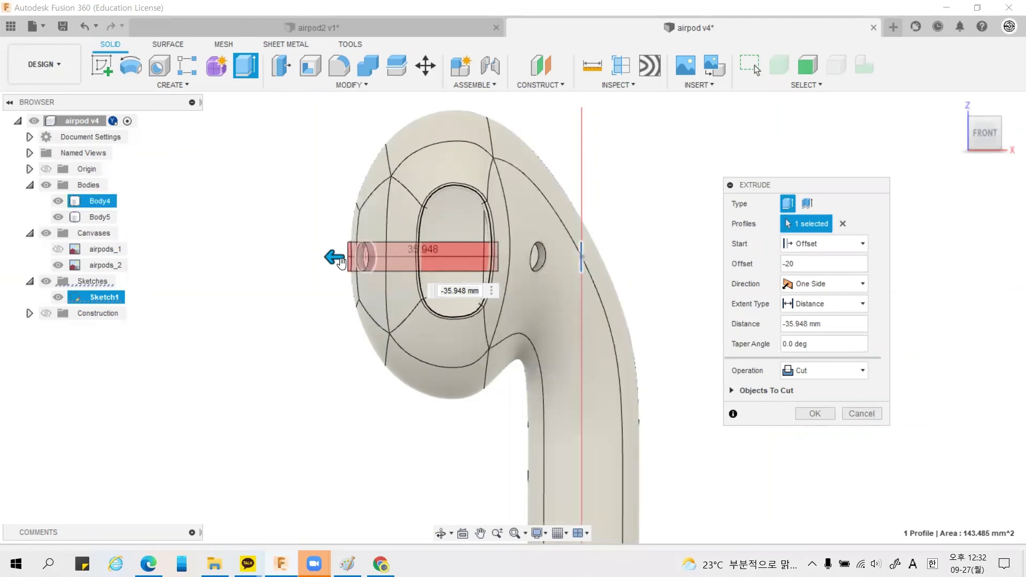
drag(335, 256, 304, 257)
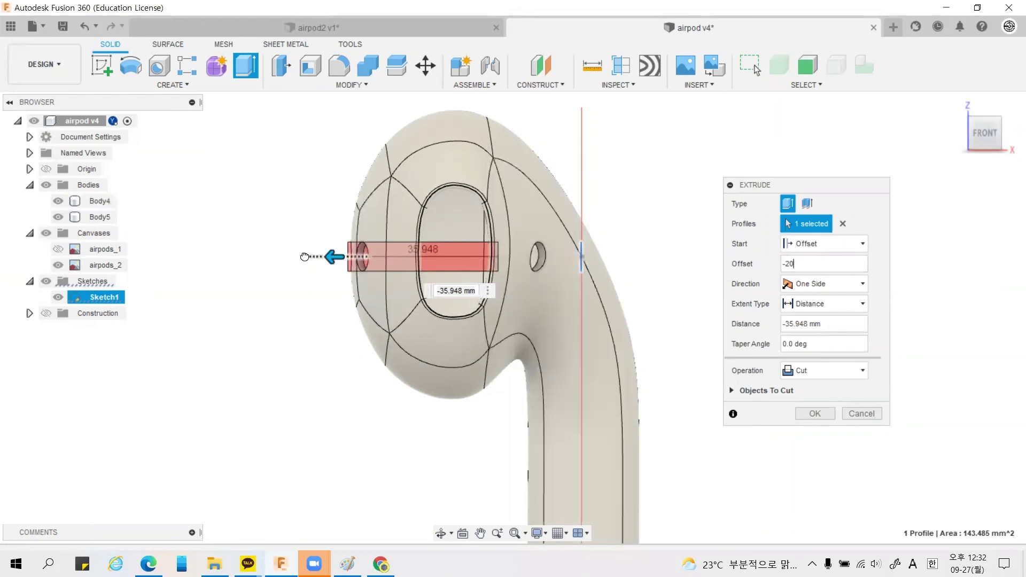
click(810, 414)
Step: Hide the reference image canvases and Sketch1
mouse_move(364, 198)
shift+middle_down()
mouse_move(313, 224)
mouse_move(408, 224)
mouse_move(492, 200)
mouse_move(414, 201)
mouse_move(268, 242)
mouse_move(417, 232)
mouse_move(432, 215)
mouse_move(442, 227)
mouse_move(366, 236)
mouse_move(556, 229)
mouse_move(498, 231)
shift+middle_up()
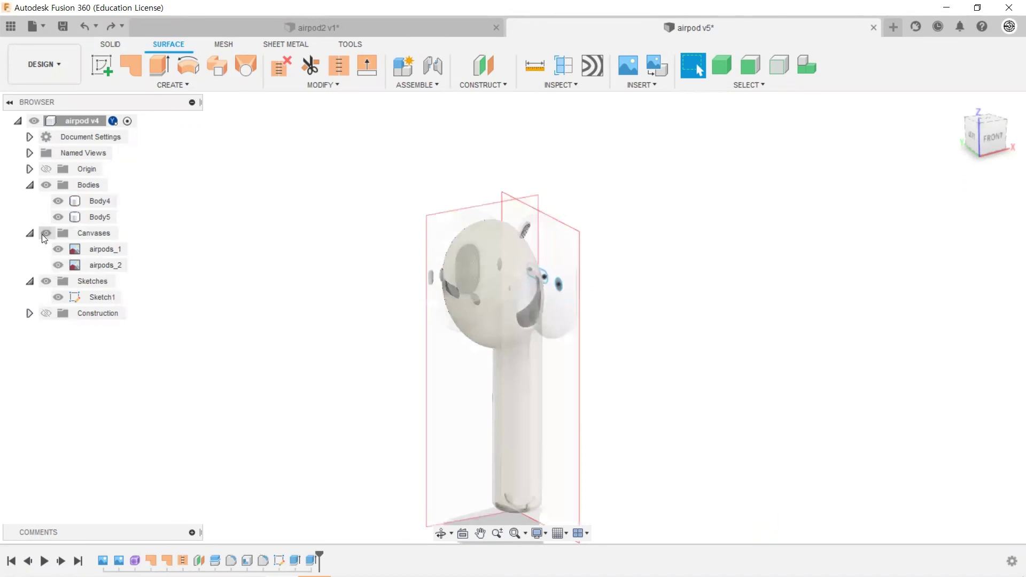
click(46, 233)
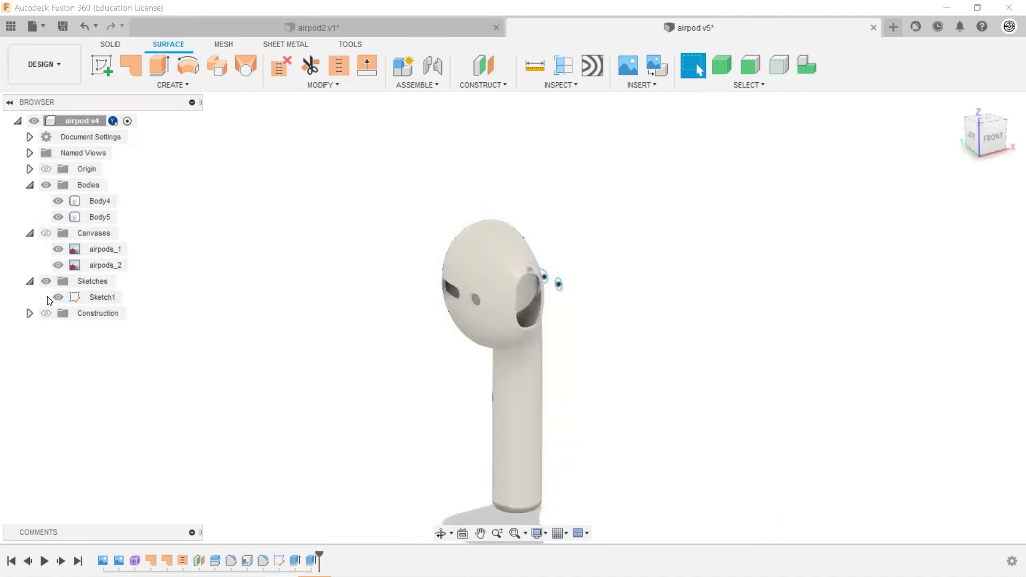
click(59, 297)
scroll(529, 331, up, 1)
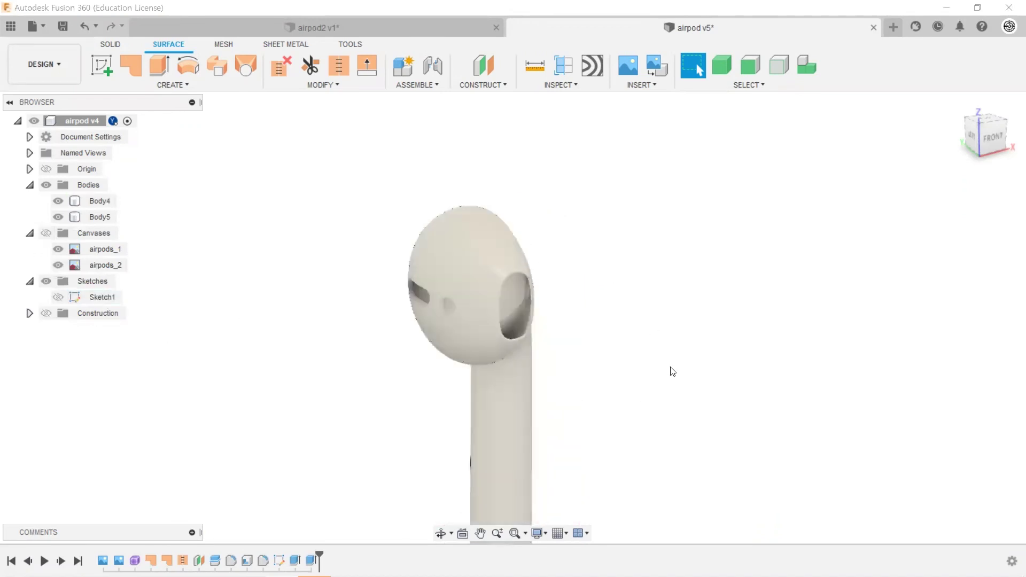
Step: Inspect the holes on Body4, then roll the timeline back to an earlier feature
click(534, 326)
scroll(503, 323, up, 1)
scroll(493, 325, up, 2)
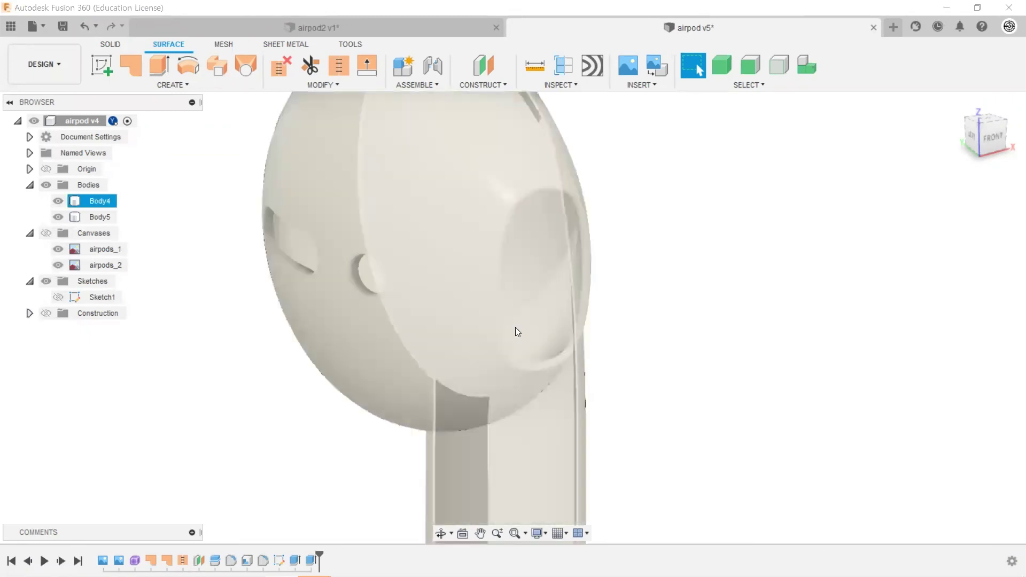
scroll(515, 327, up, 1)
scroll(567, 261, down, 2)
scroll(582, 262, down, 1)
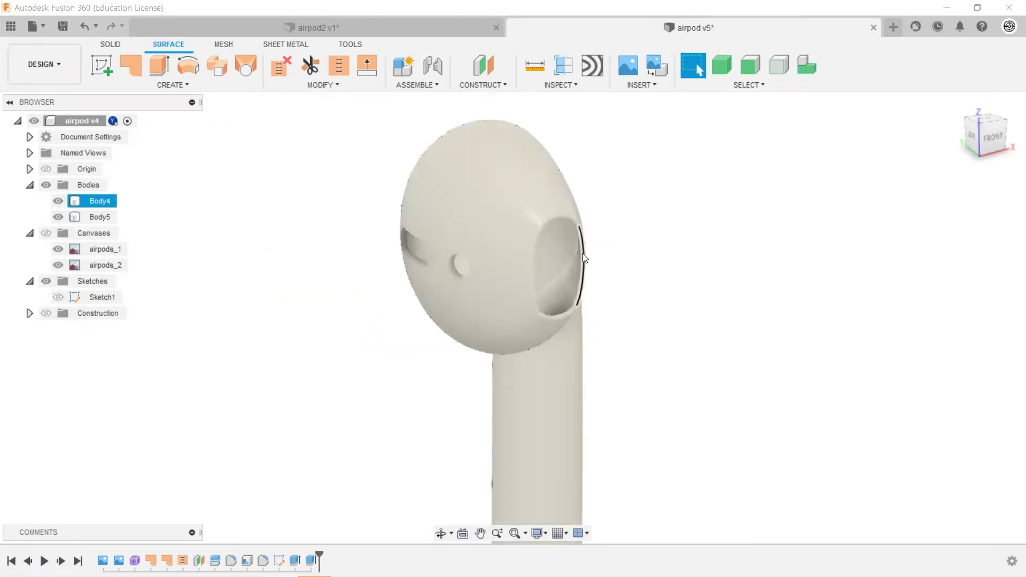
scroll(590, 260, down, 1)
click(594, 260)
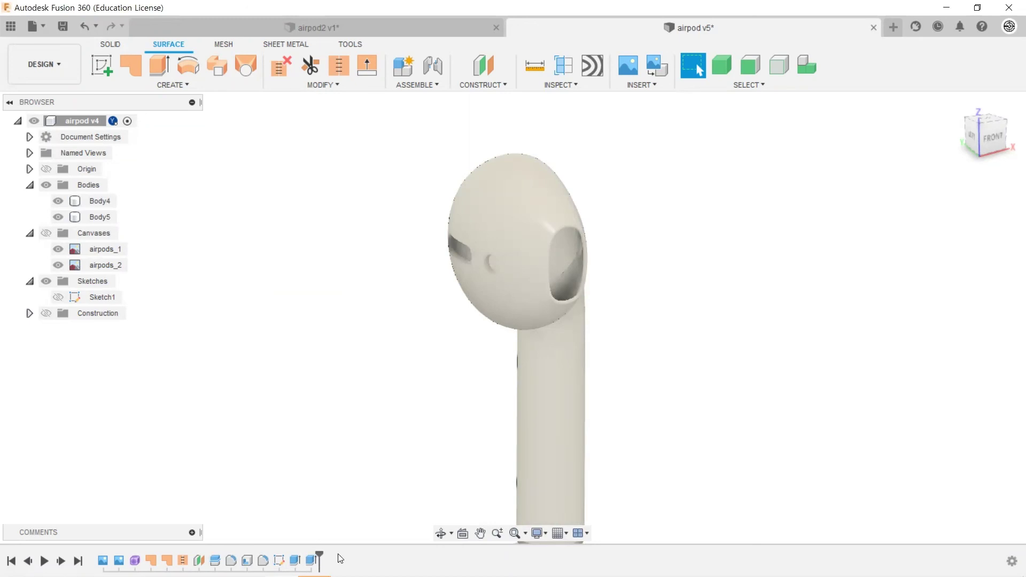
drag(319, 556, 142, 556)
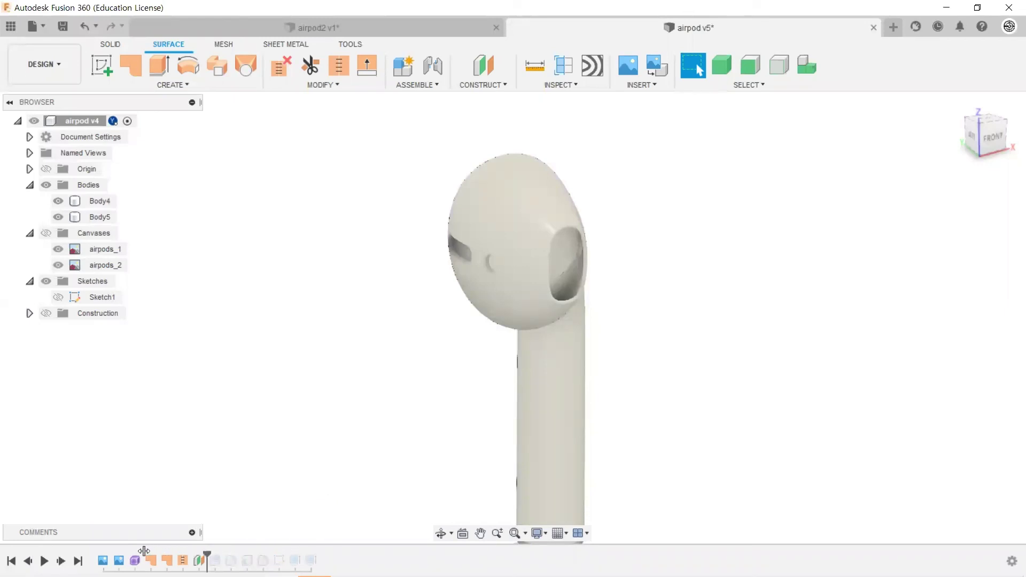
Step: Orbit to the back of the earbud and inspect Body1
scroll(487, 215, down, 1)
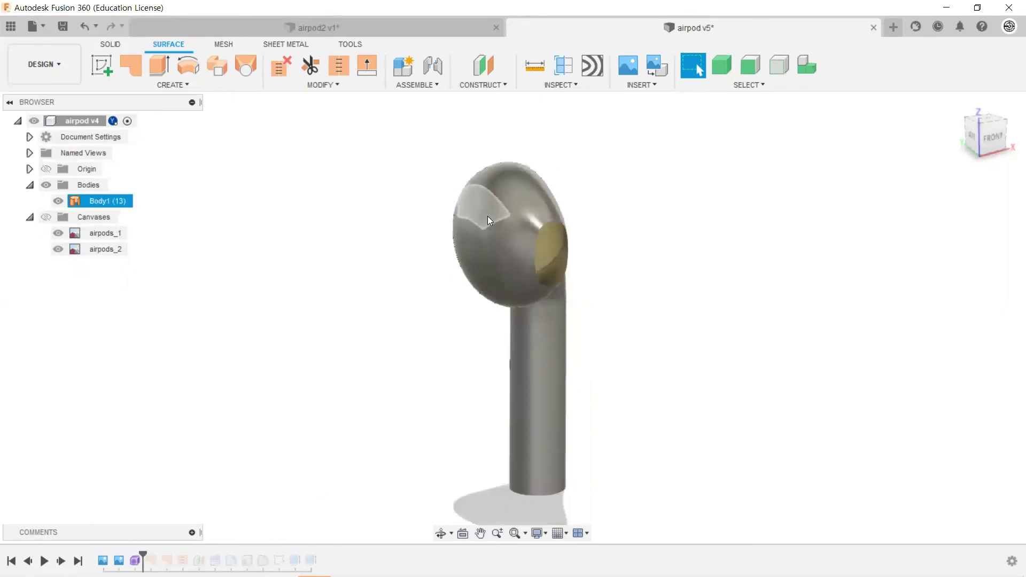
mouse_move(712, 227)
shift+middle_down()
mouse_move(494, 257)
mouse_move(706, 204)
shift+middle_up()
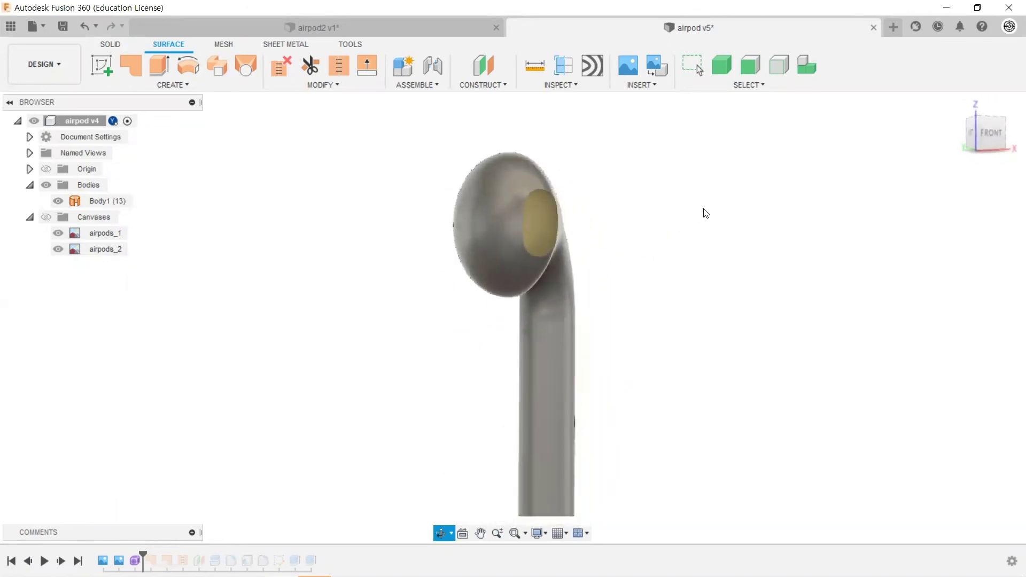
key(Escape)
click(463, 235)
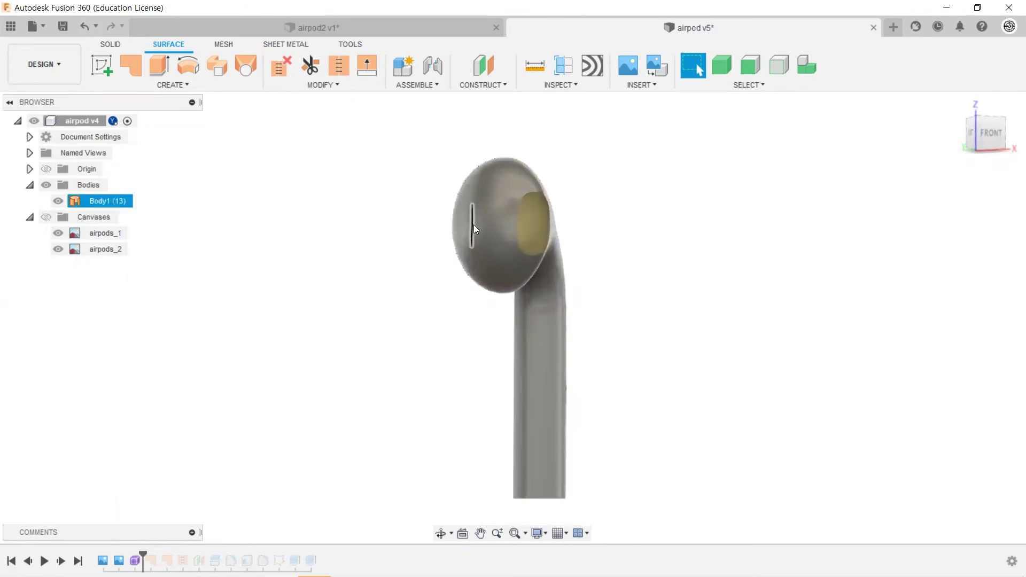
scroll(475, 223, up, 5)
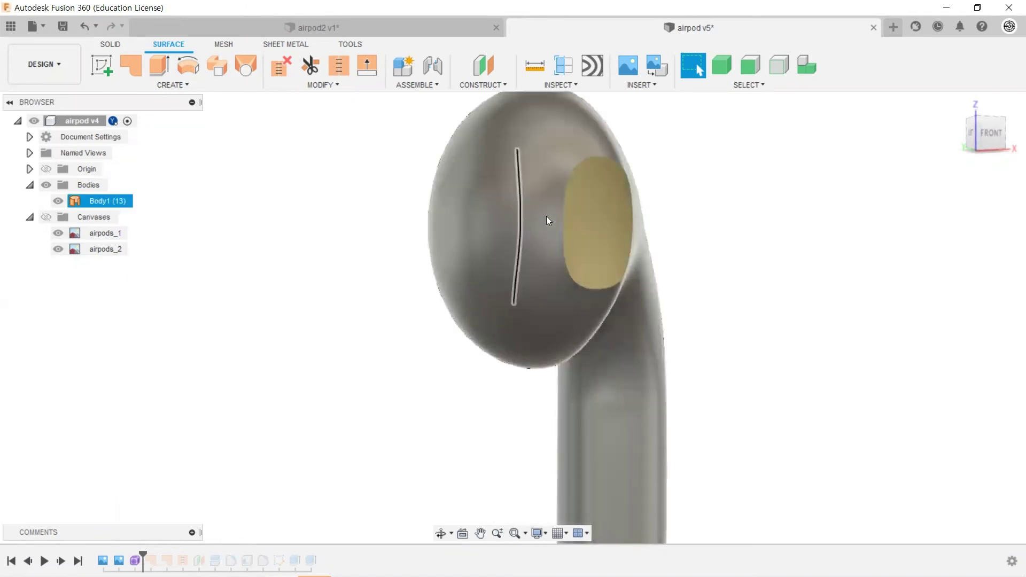
click(376, 259)
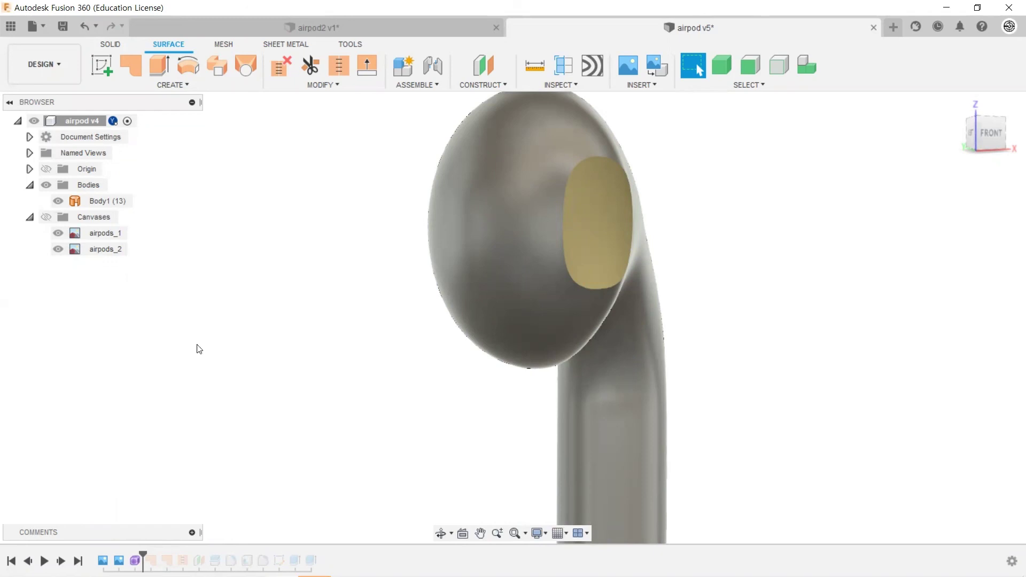
Step: Offset the earbud's surfaces -1.5 mm as a new body
click(174, 84)
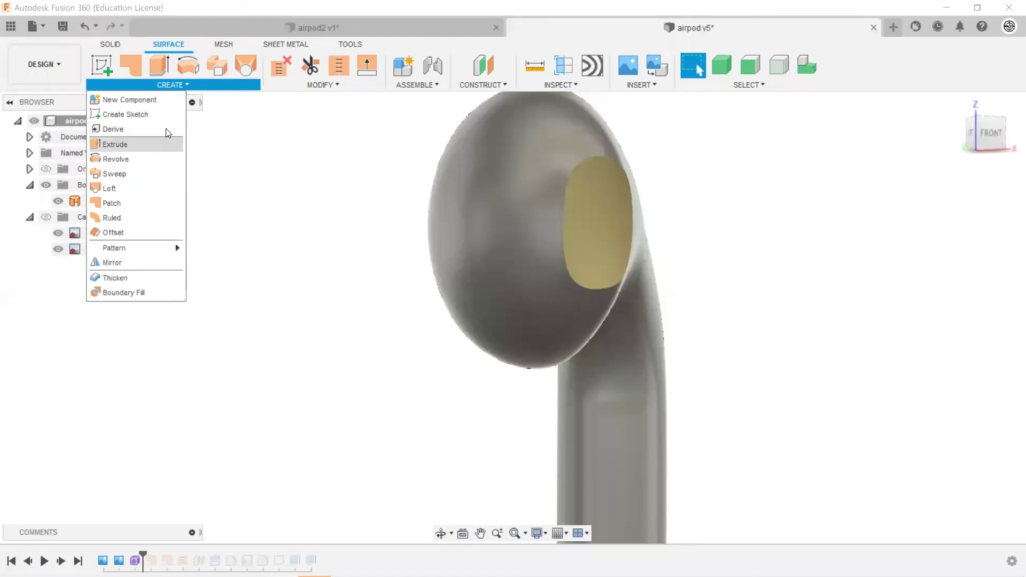
click(127, 233)
click(473, 187)
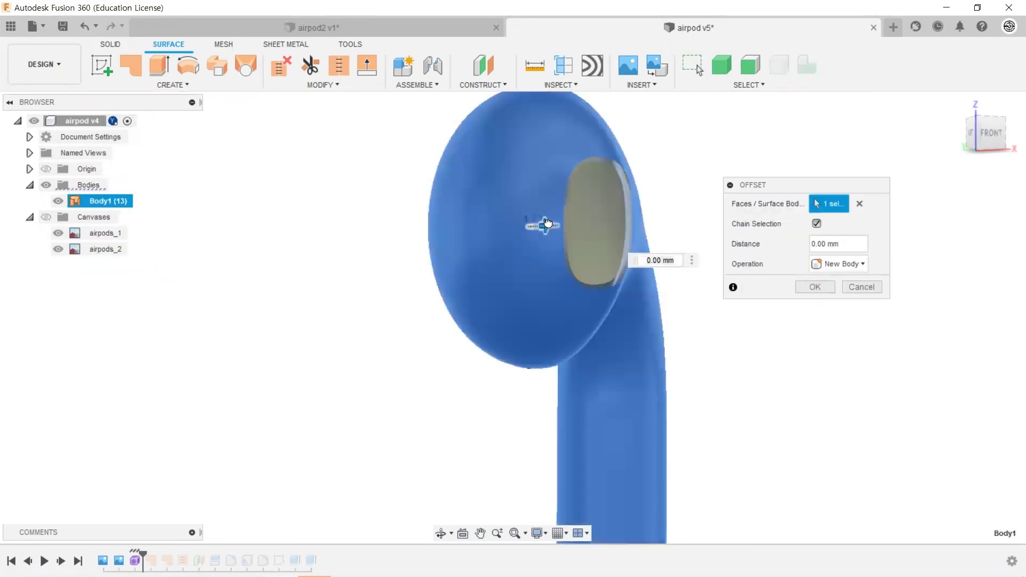
drag(547, 223, 687, 219)
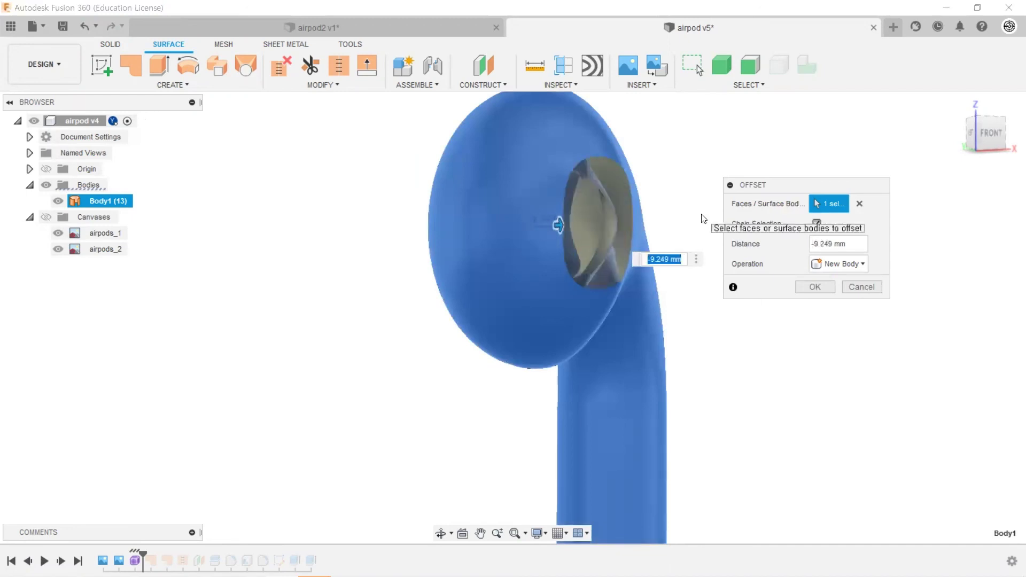
drag(843, 244, 816, 242)
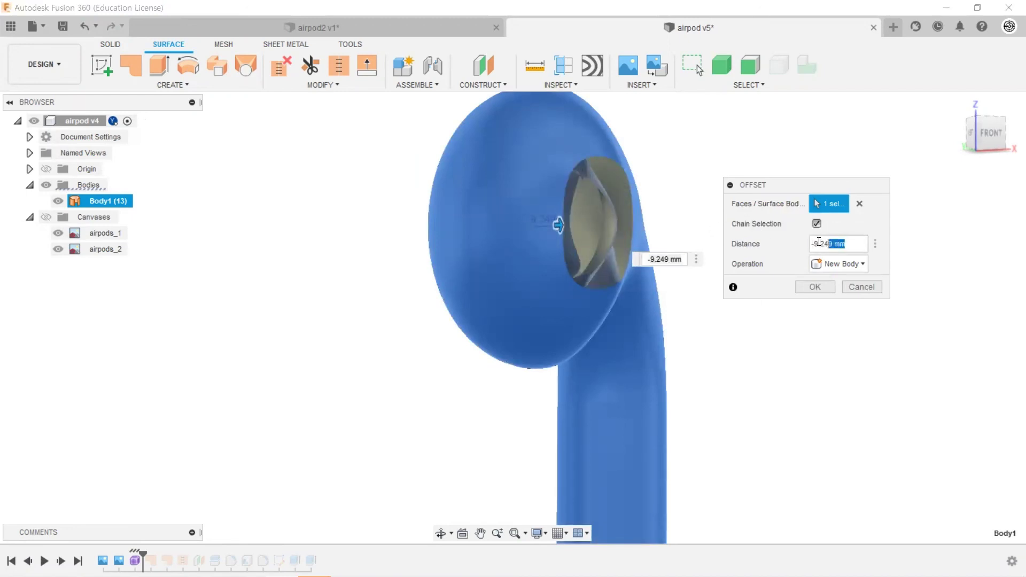
text(1.5)
click(829, 290)
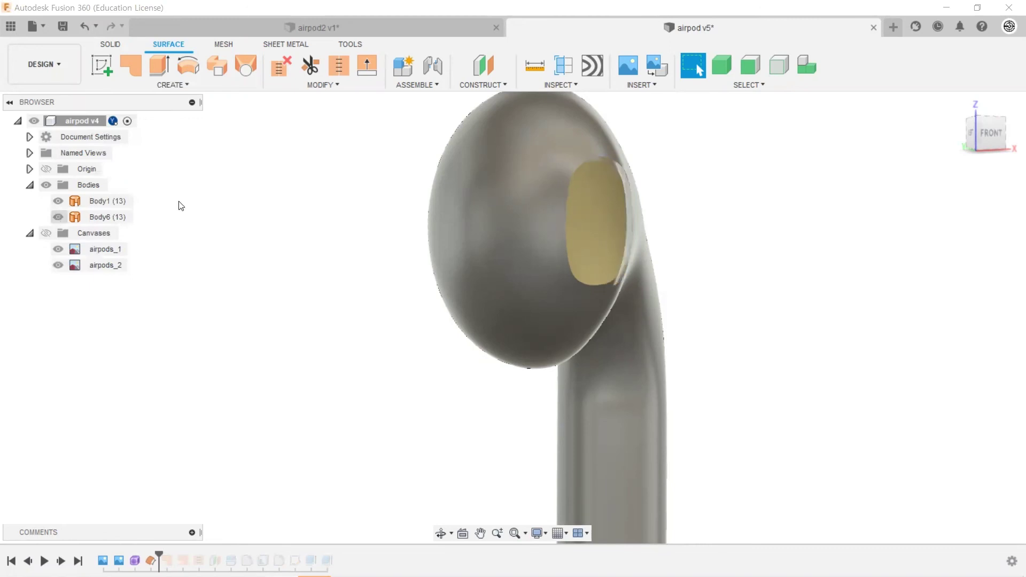
Step: Hide Body1 and patch over the offset earbud's ear hole
click(58, 201)
scroll(611, 202, down, 3)
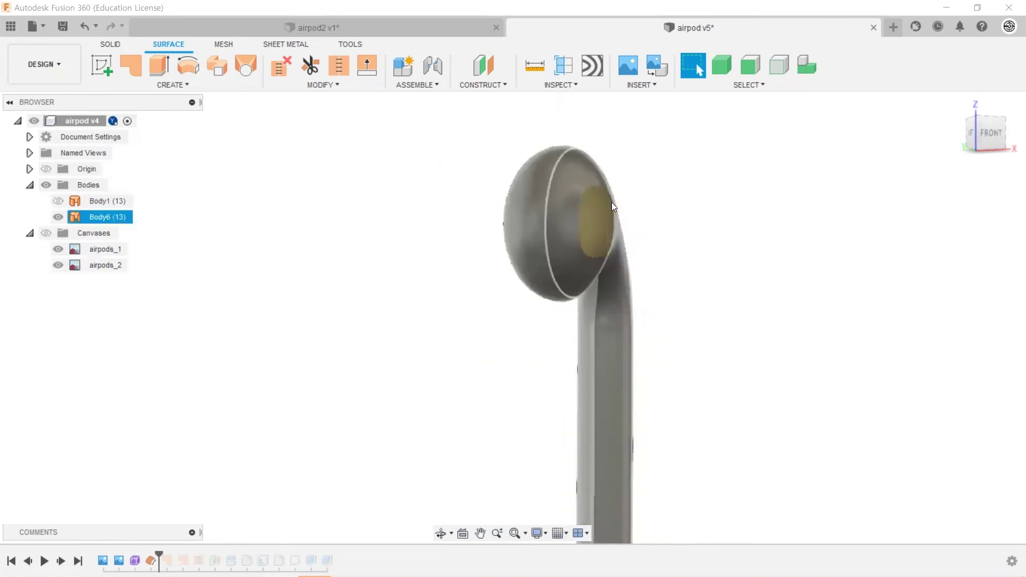
scroll(664, 230, down, 1)
shift+middle_drag(663, 230, 622, 287)
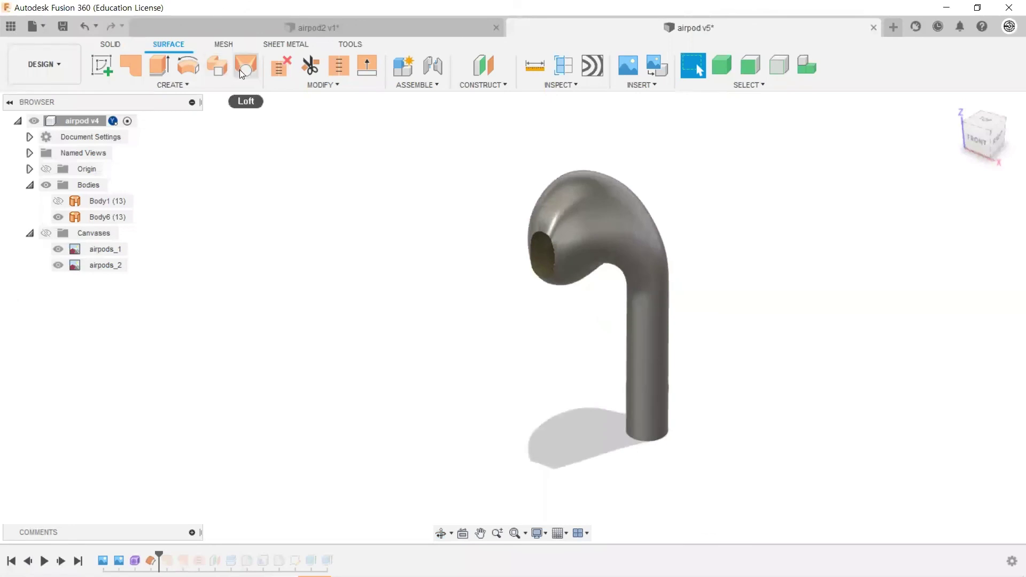
click(130, 66)
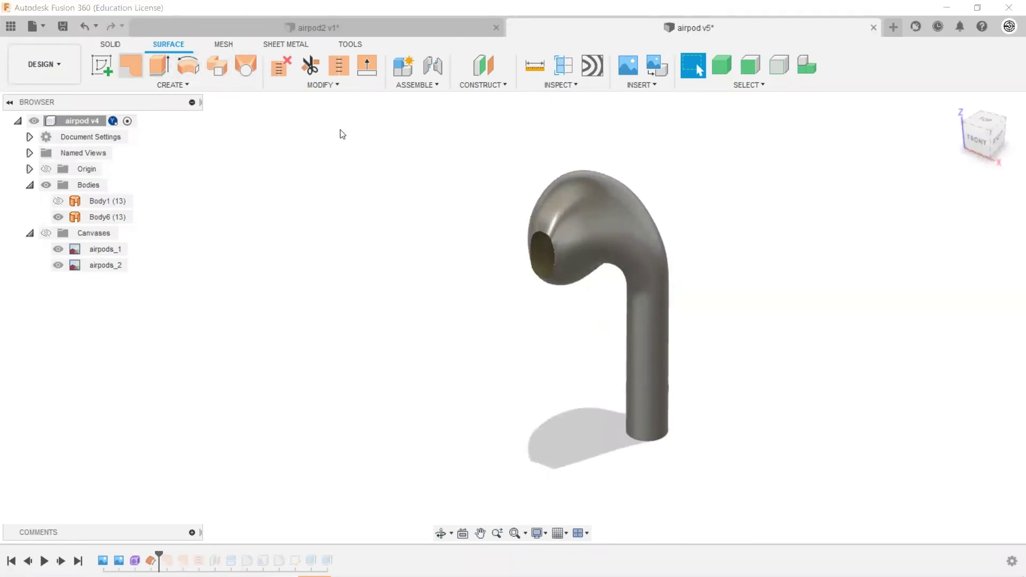
click(537, 233)
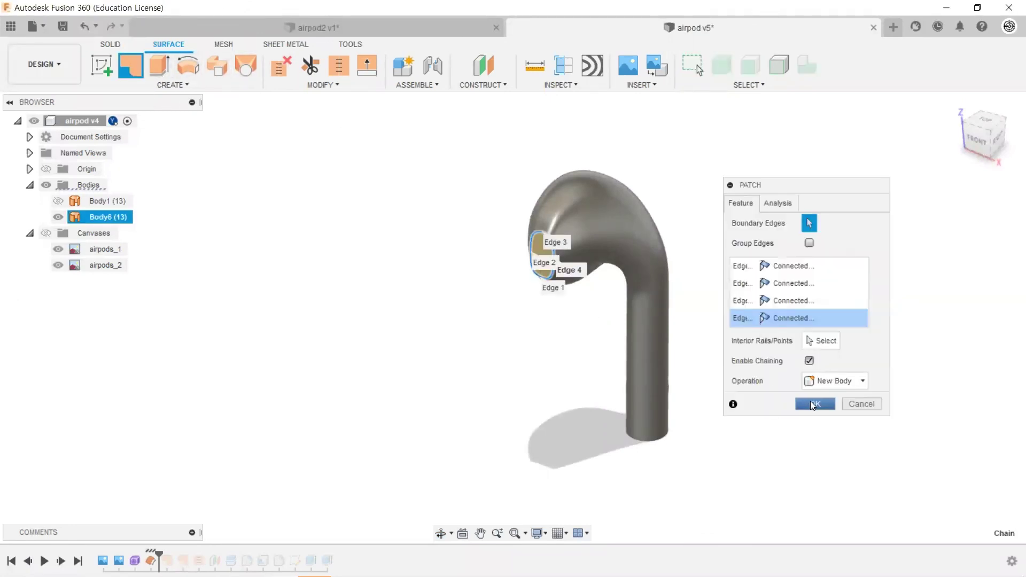
click(810, 403)
Step: Stitch the shell Body6 and the ear patch Body7 together
right_click(728, 414)
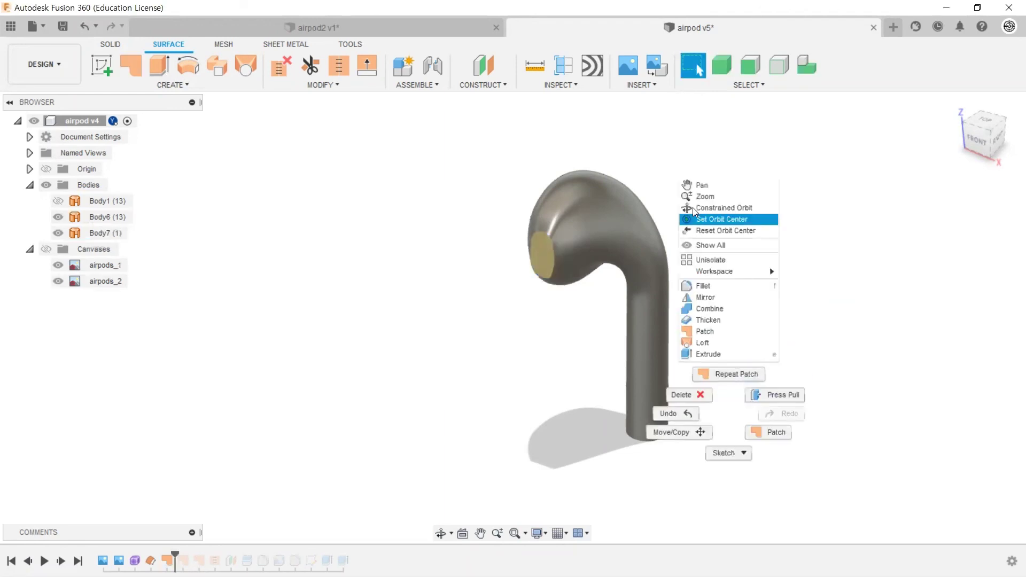
click(278, 148)
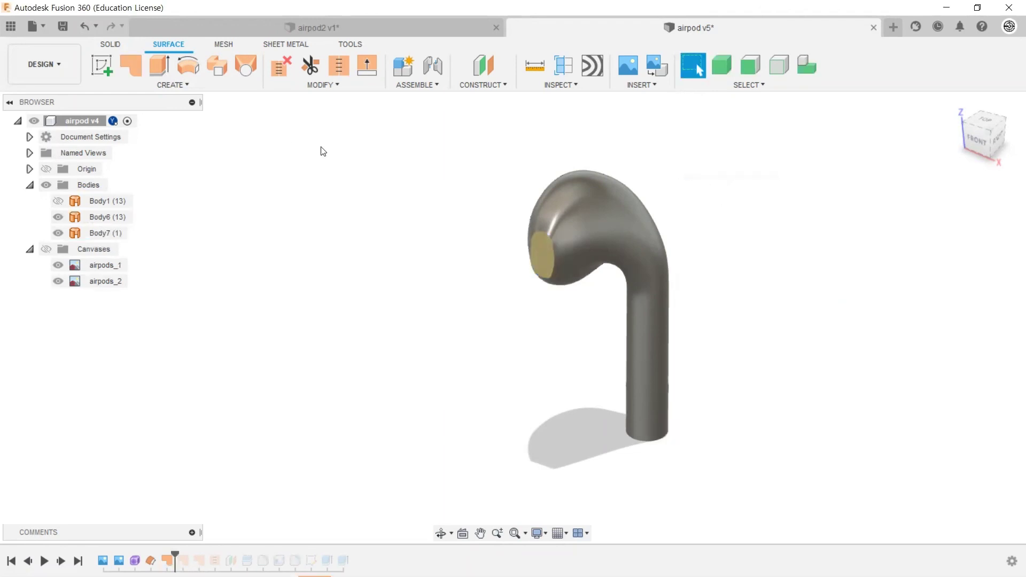
drag(705, 181, 486, 340)
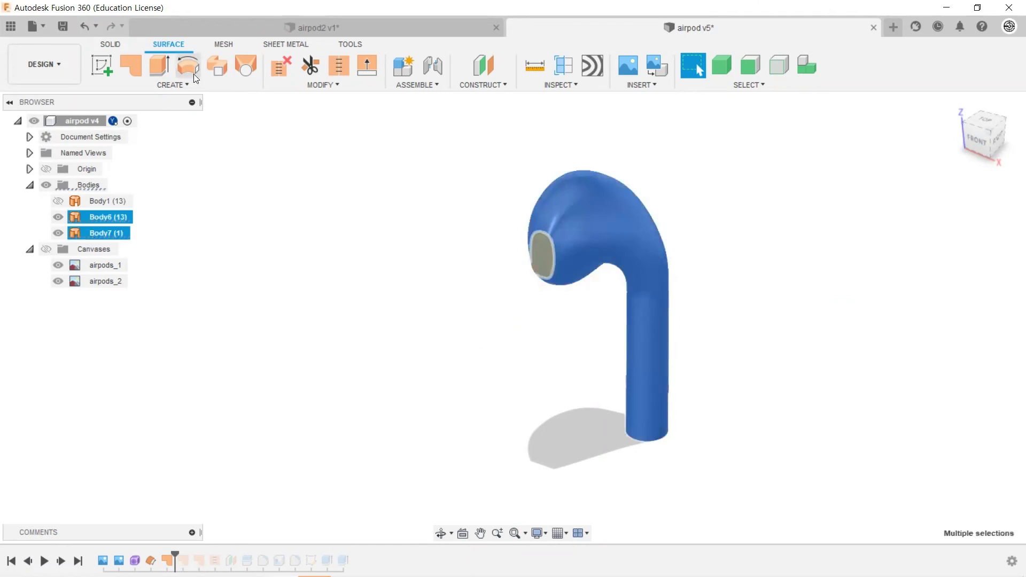
click(130, 65)
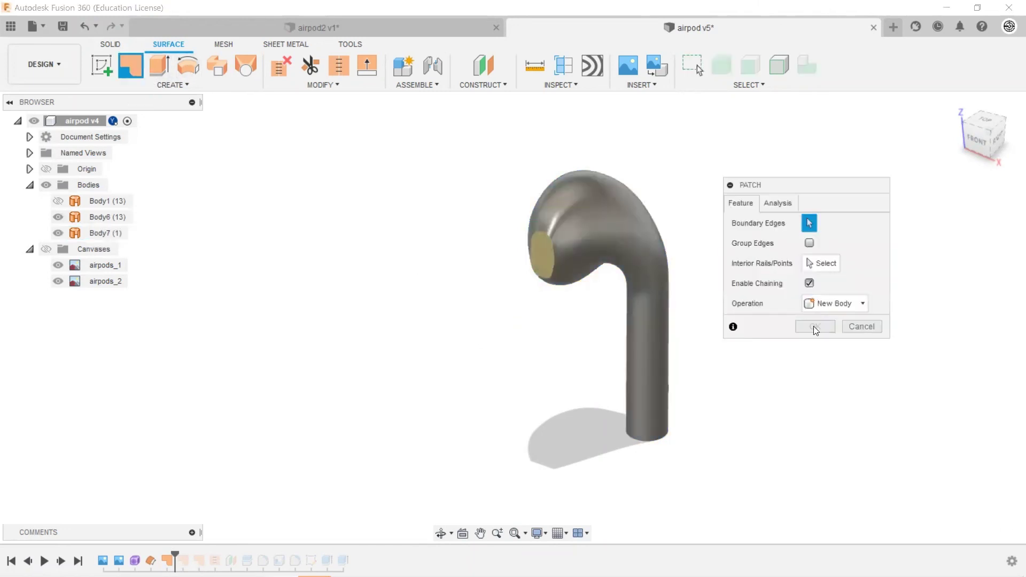
key(Escape)
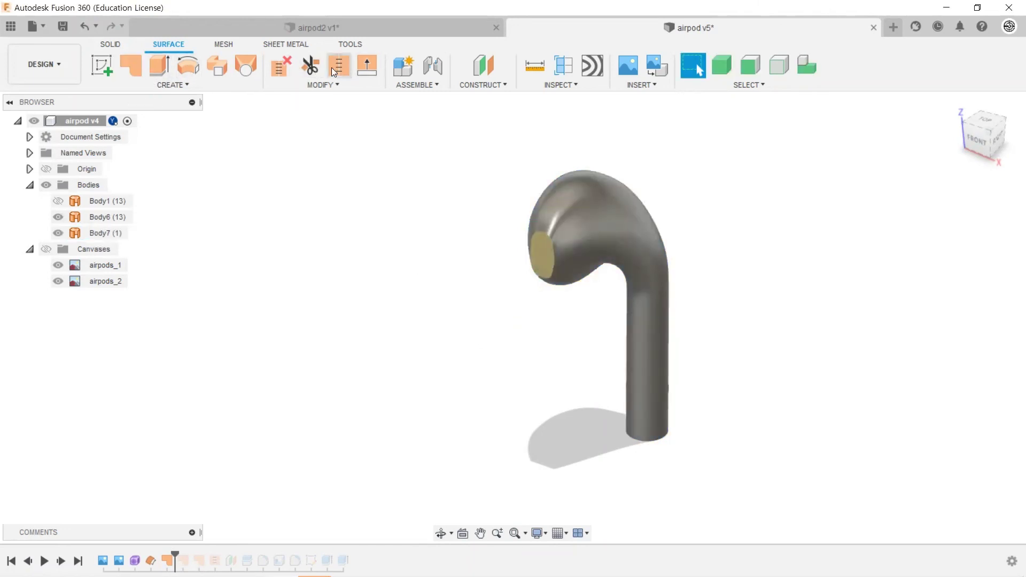
click(332, 67)
drag(591, 146, 515, 304)
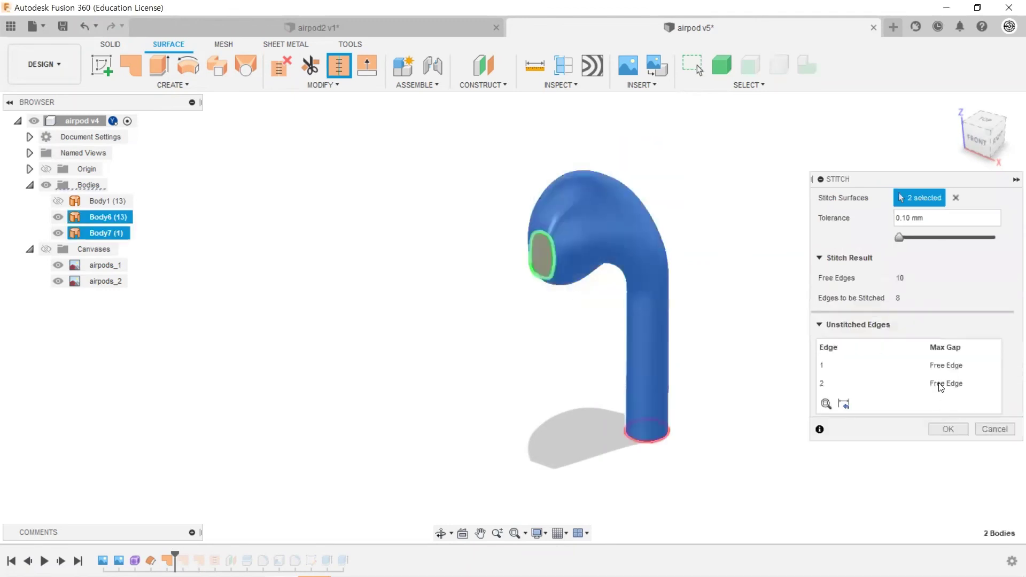
click(943, 427)
Step: Patch the stem's open bottom edge
scroll(595, 263, up, 3)
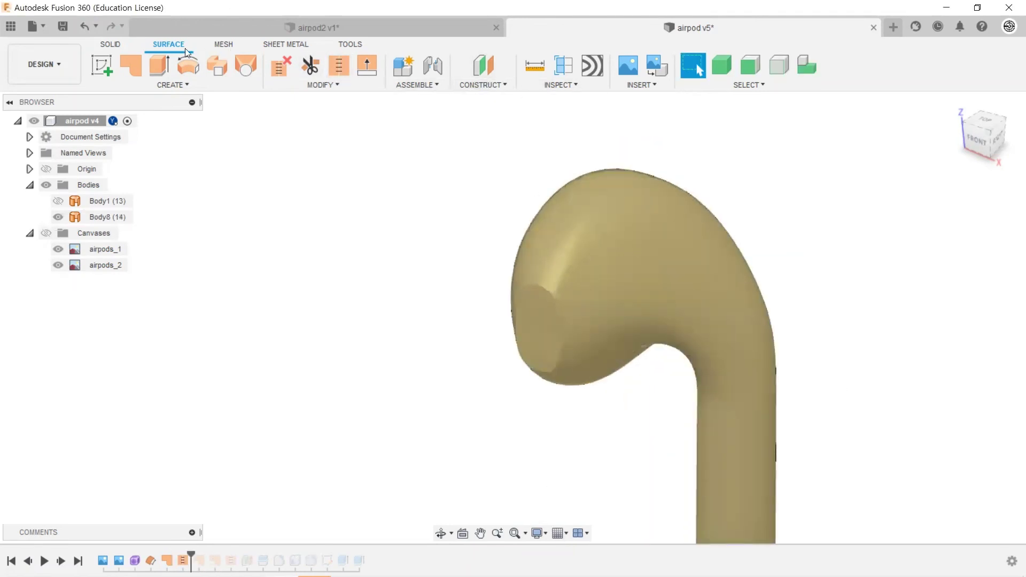
click(132, 65)
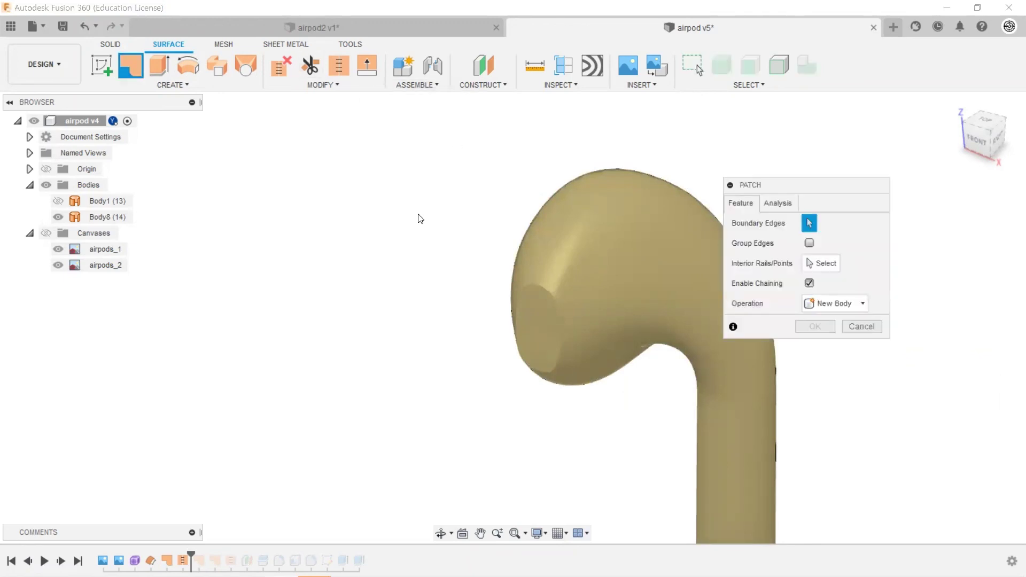
scroll(418, 216, down, 3)
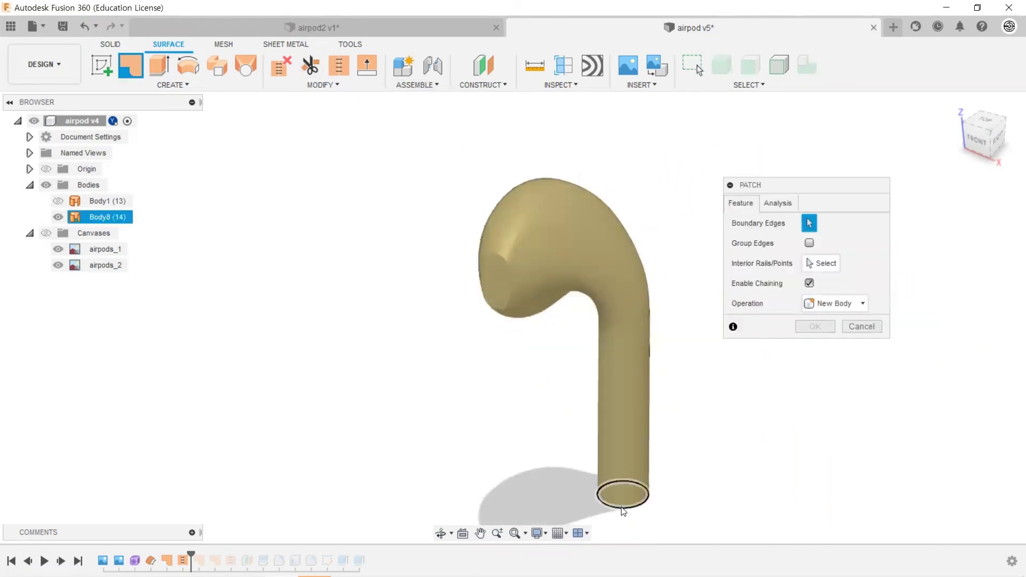
click(621, 508)
click(815, 385)
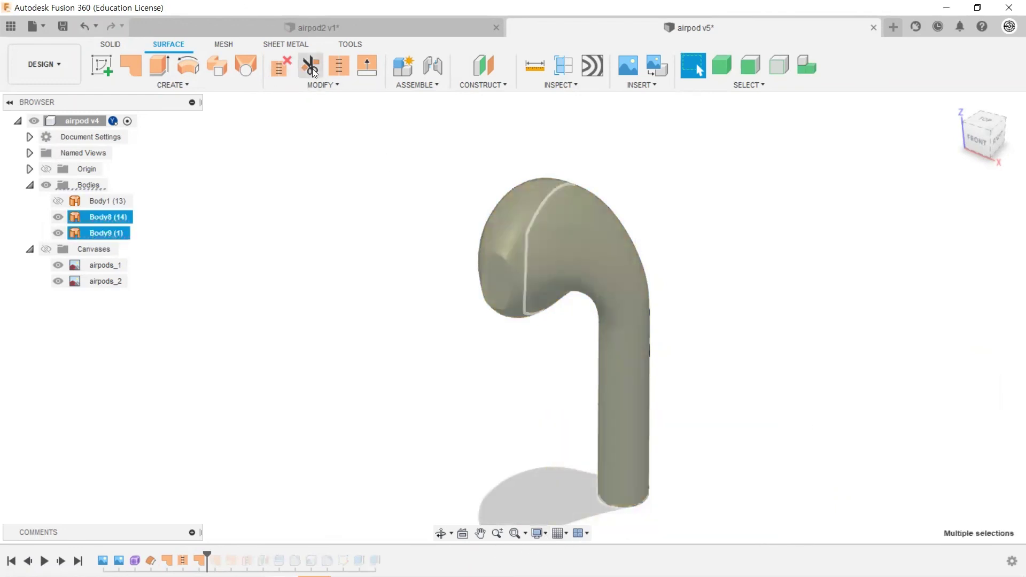
Step: Stitch Body8 and Body9 into the single body Body10
click(338, 66)
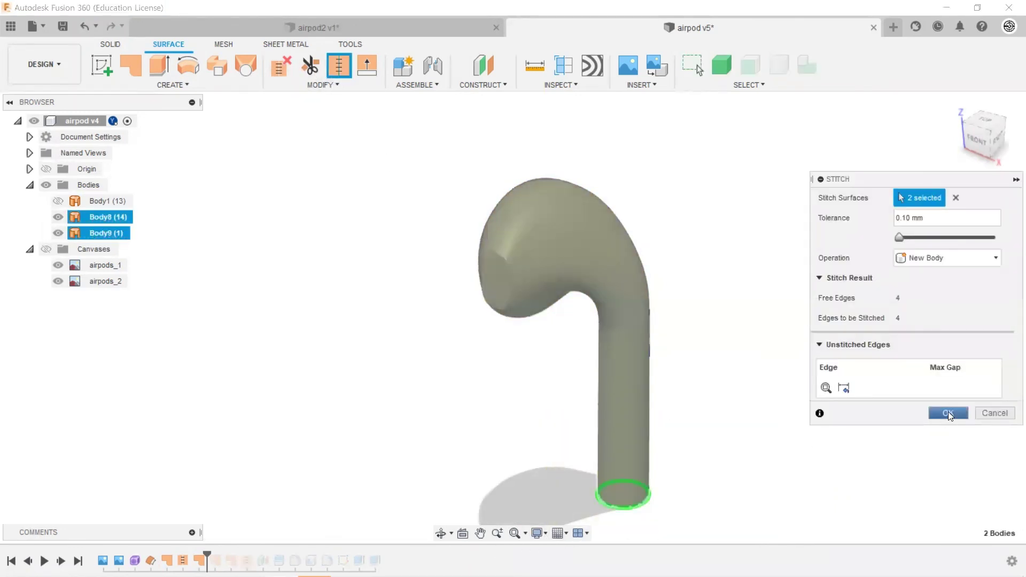
click(948, 413)
scroll(529, 250, up, 3)
scroll(525, 251, up, 2)
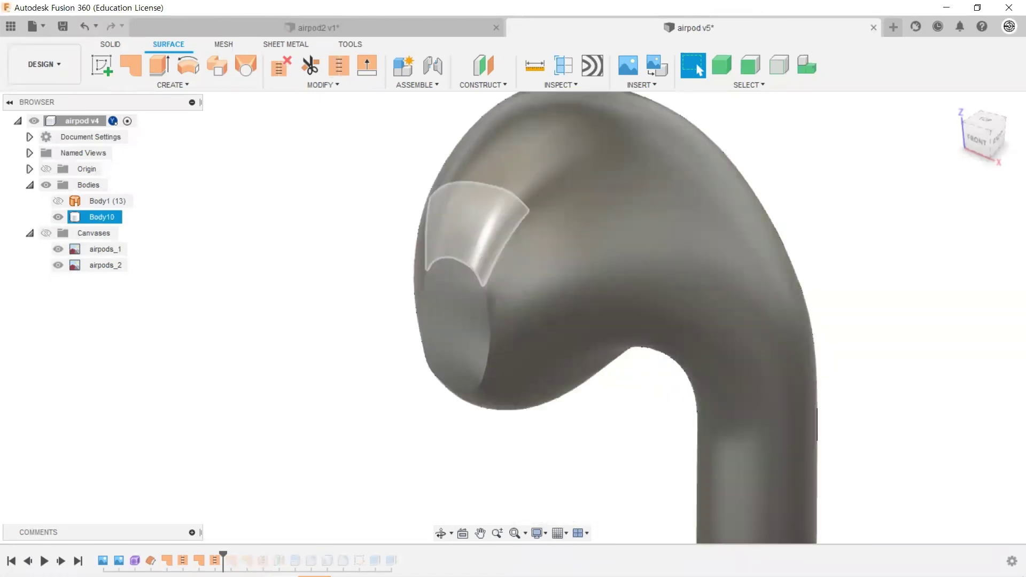
click(253, 534)
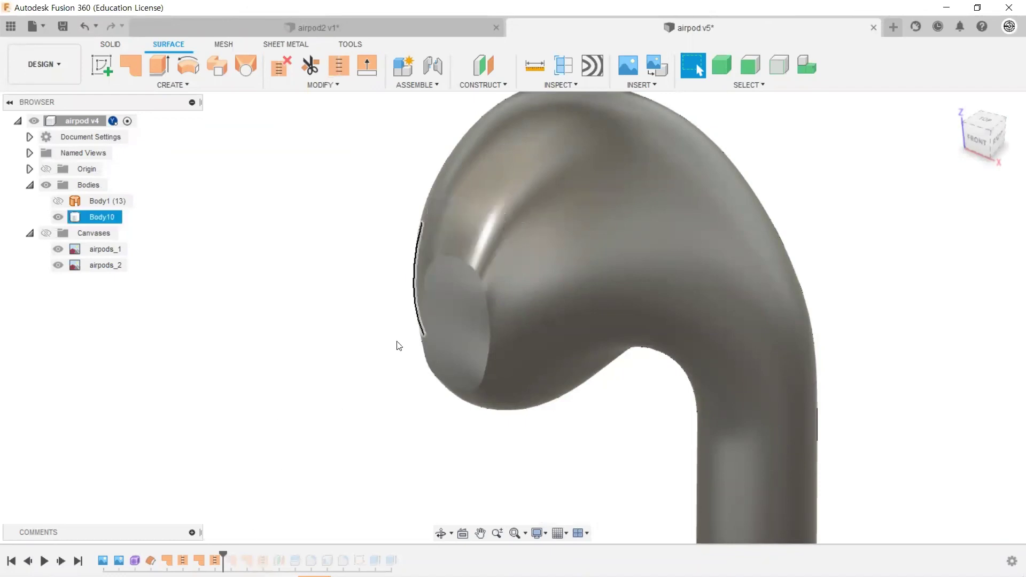
scroll(295, 403, down, 2)
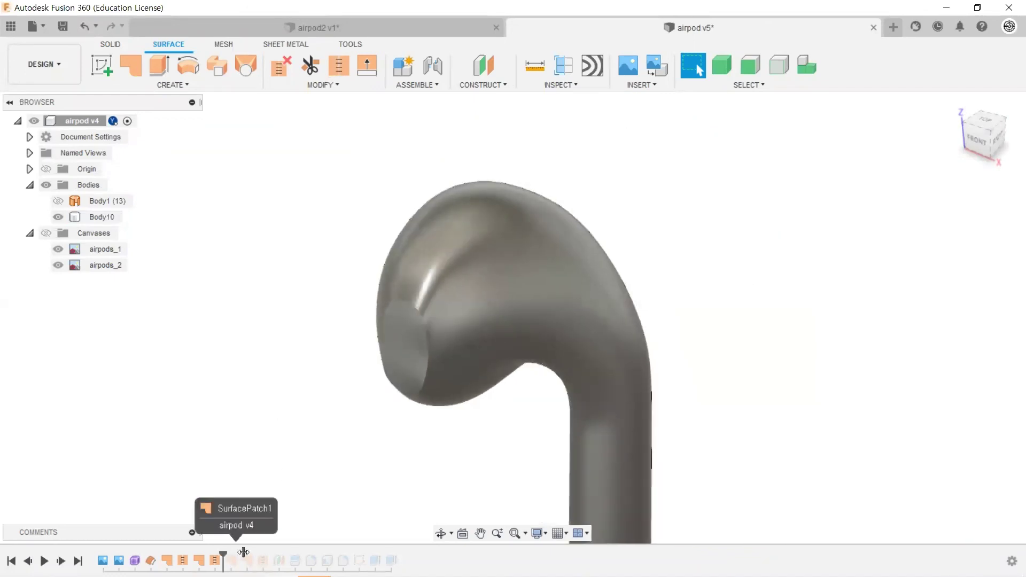
Step: Roll the timeline to the end and mirror the earbud bodies
drag(224, 554, 400, 555)
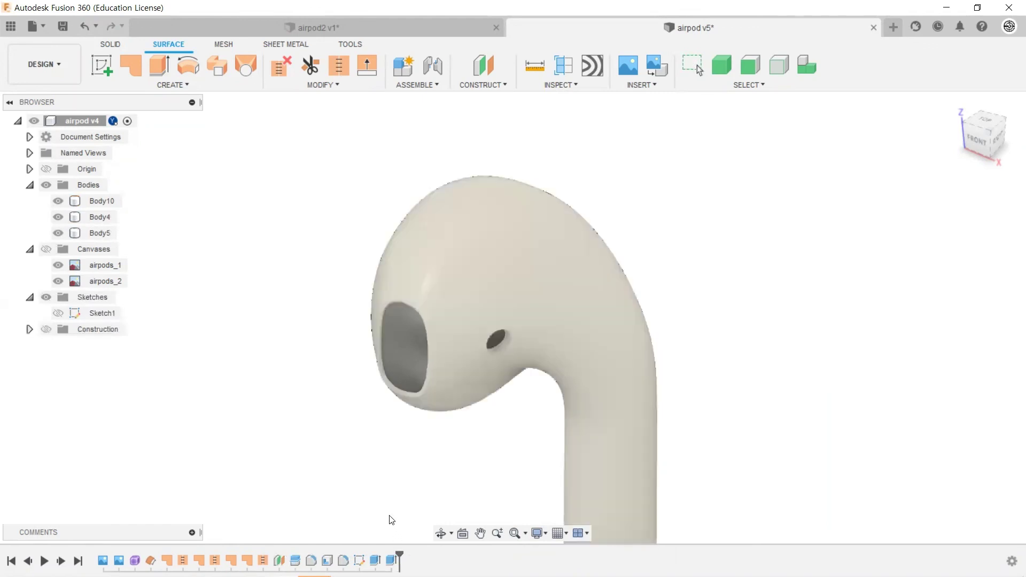
mouse_move(327, 301)
shift+middle_down()
mouse_move(384, 328)
mouse_move(284, 334)
mouse_move(283, 294)
shift+middle_up()
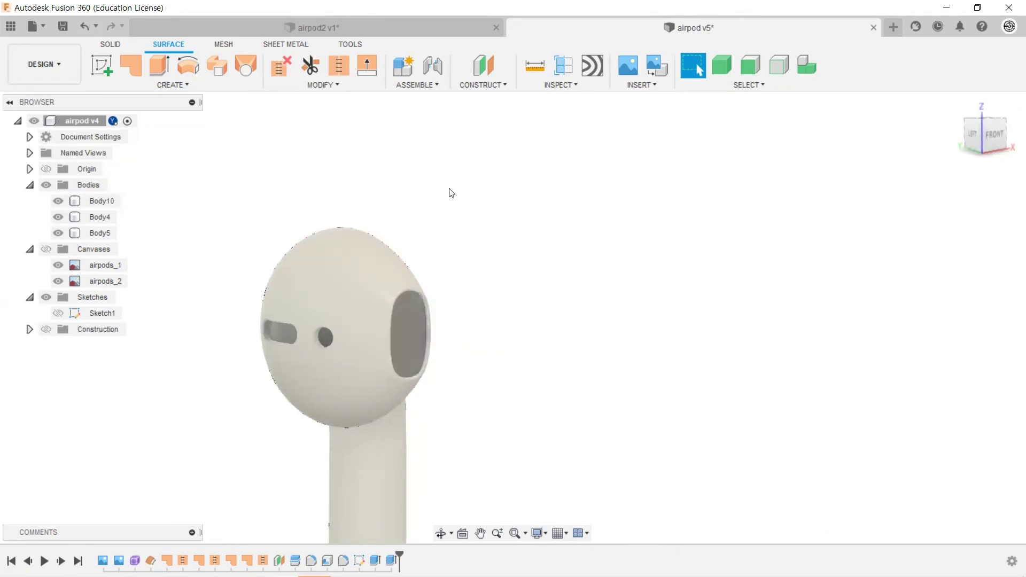
scroll(448, 192, down, 3)
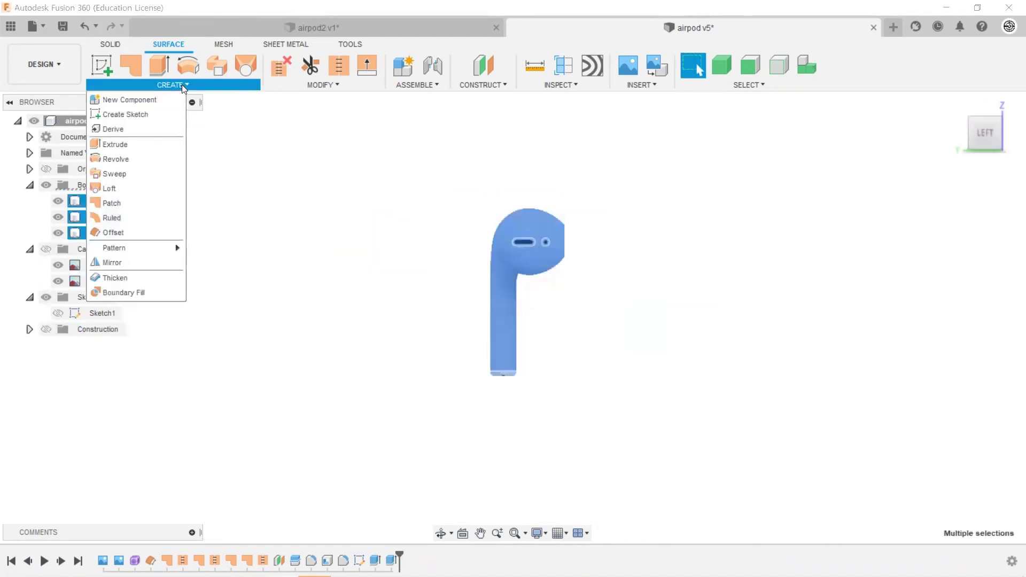
click(604, 283)
click(814, 266)
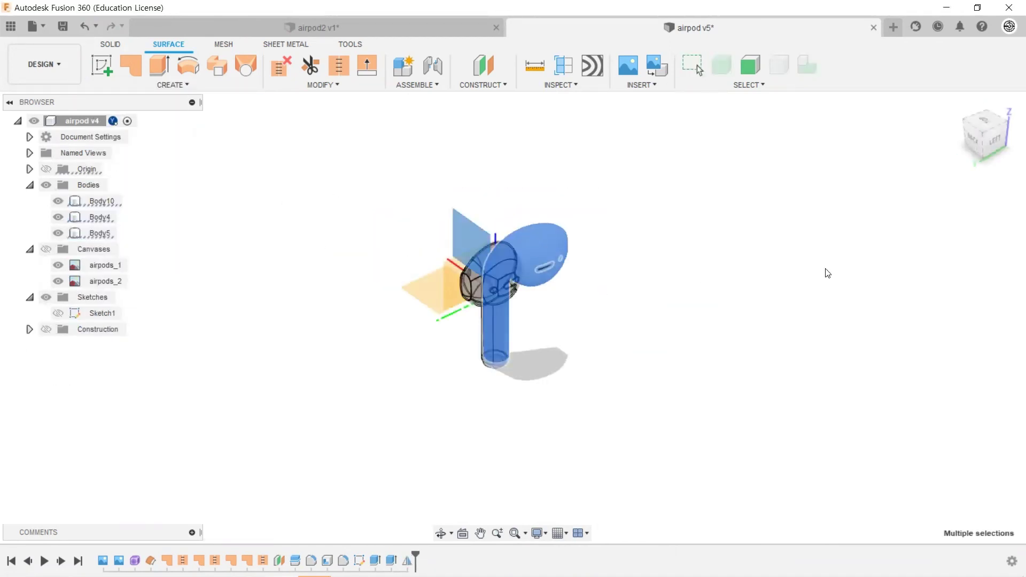
Step: Move the mirrored earbud bodies -152.234 mm sideways
click(102, 249)
shift+click(101, 281)
right_click(90, 254)
click(118, 262)
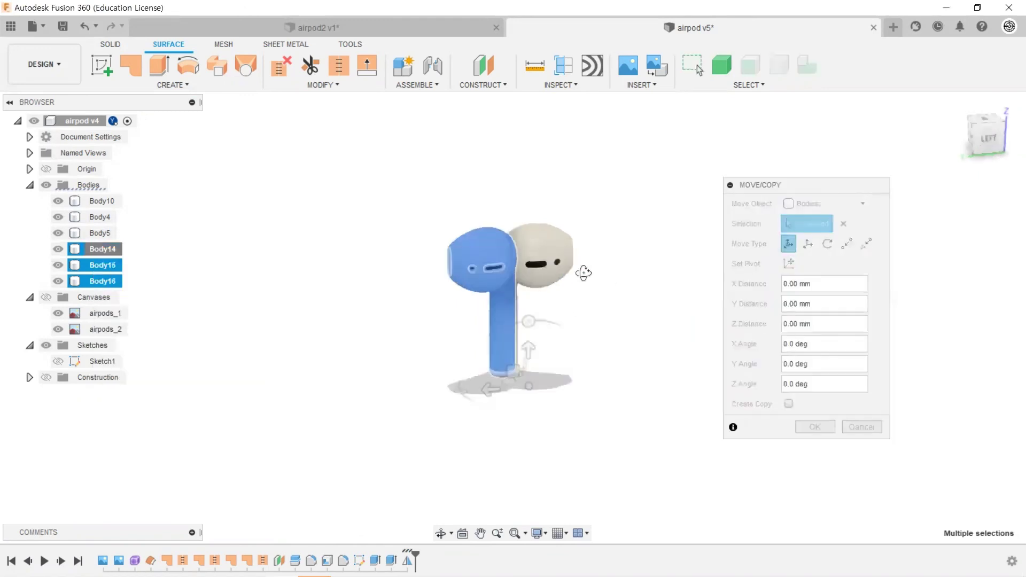
drag(580, 382, 661, 383)
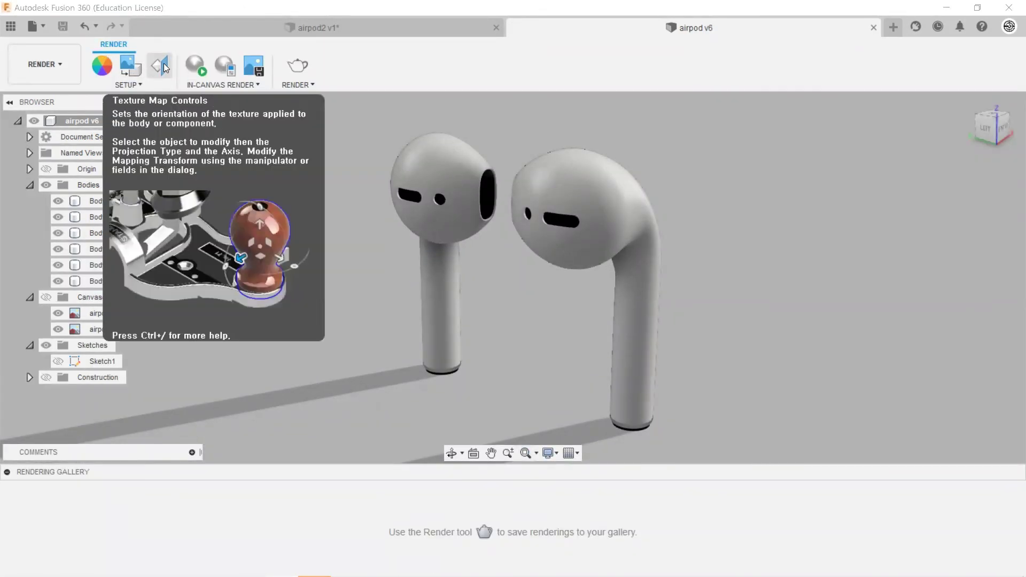
Step: Rotate the scene environment to 159.1 degrees and orbit so both earbuds face front
click(130, 66)
click(918, 262)
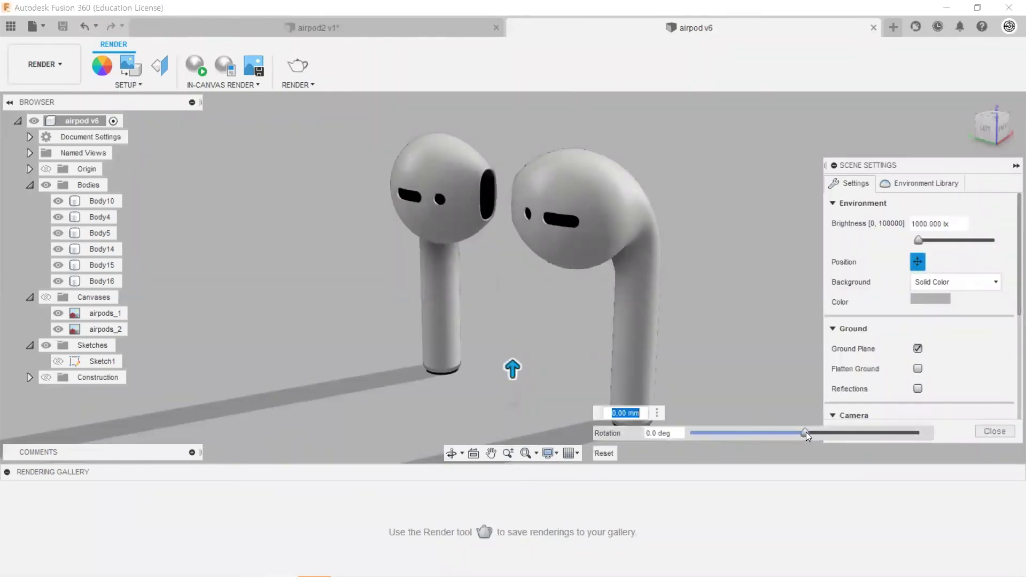
drag(805, 433, 907, 433)
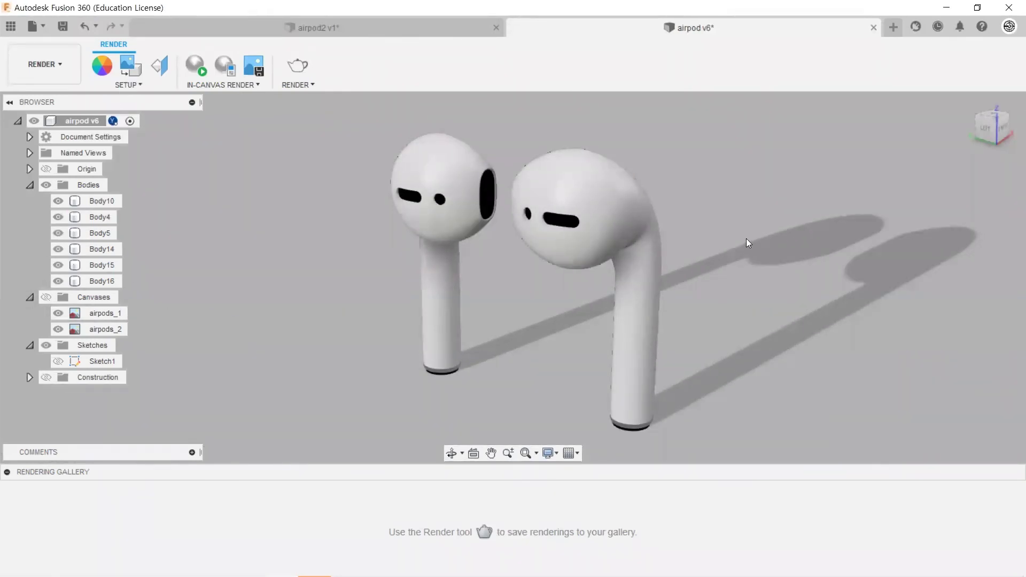
mouse_move(746, 242)
shift+middle_down()
mouse_move(561, 240)
mouse_move(554, 249)
mouse_move(741, 210)
shift+middle_up()
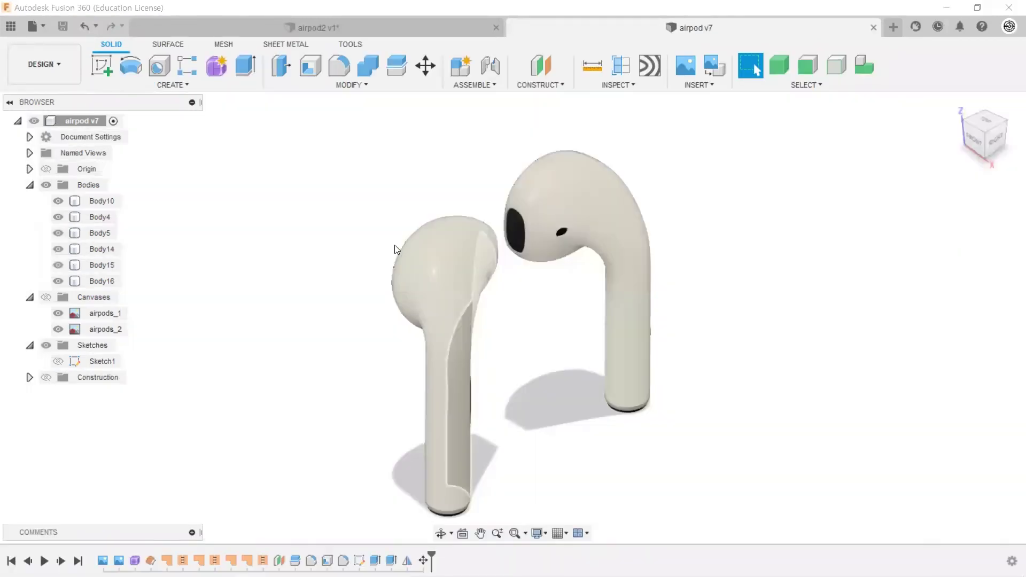
shift+middle_drag(394, 246, 520, 211)
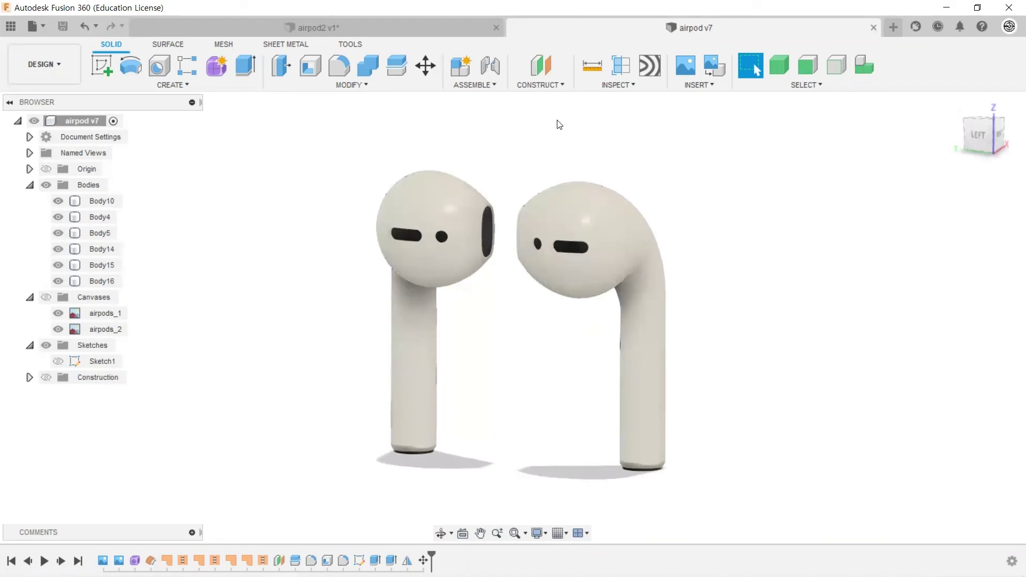
Step: Start a decal using the R letter image 제목 없음-1.png from the Desktop
click(703, 85)
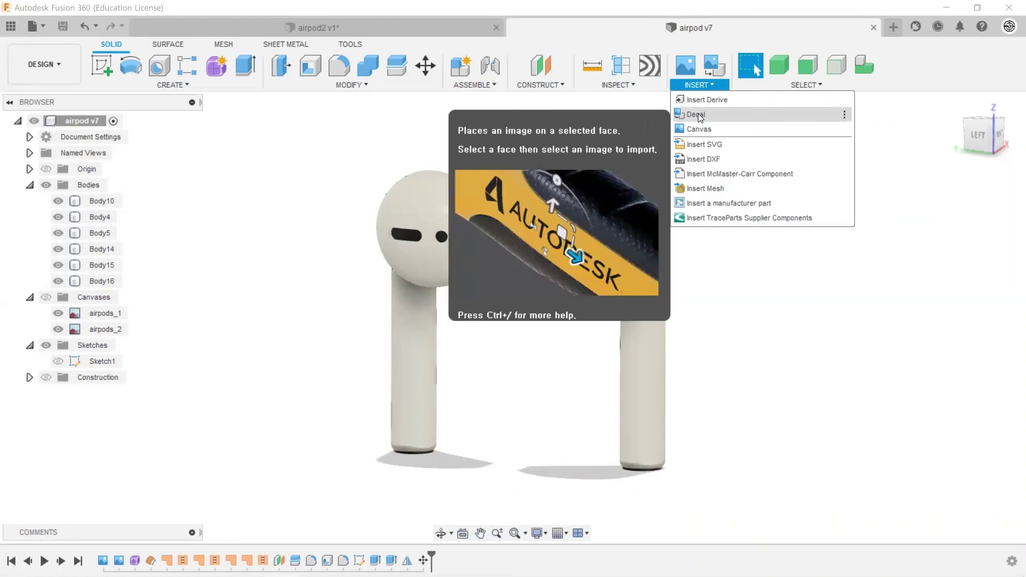
click(698, 113)
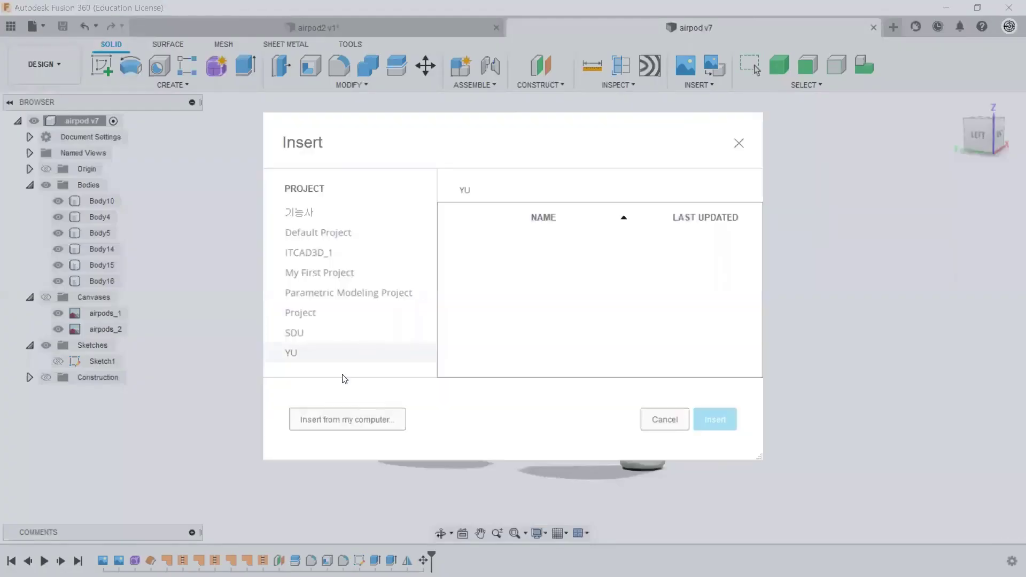
click(342, 419)
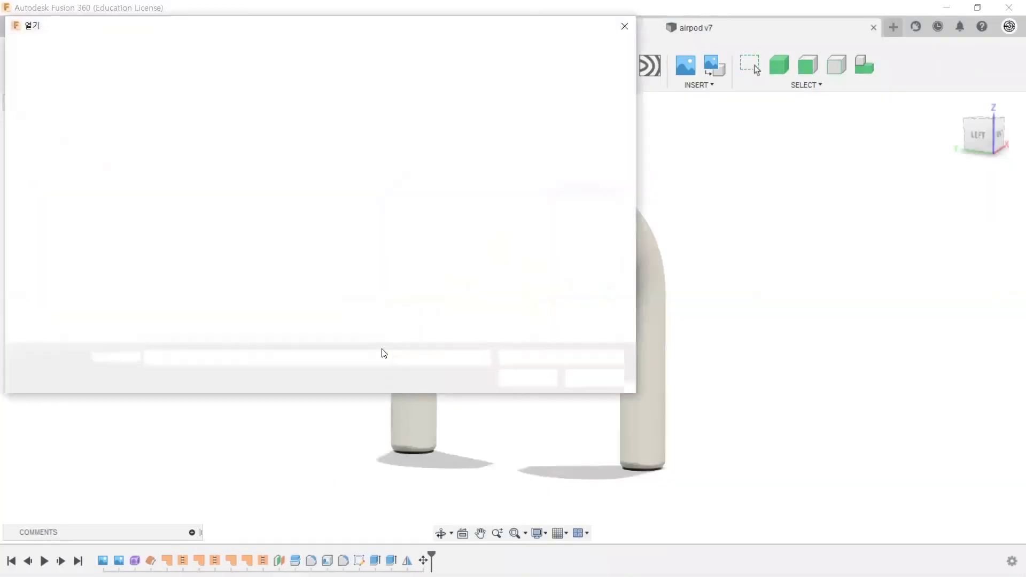
click(513, 143)
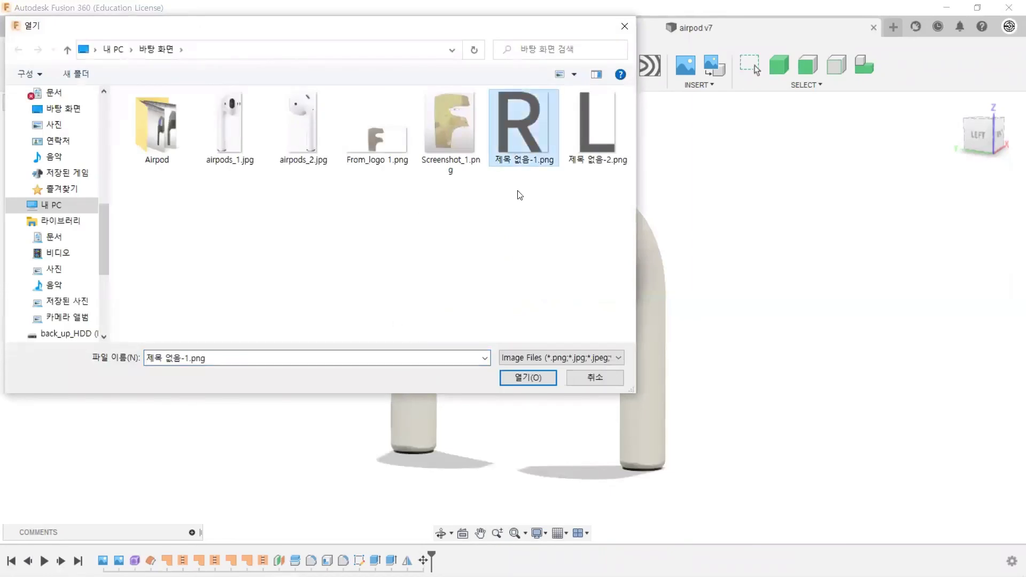
click(526, 377)
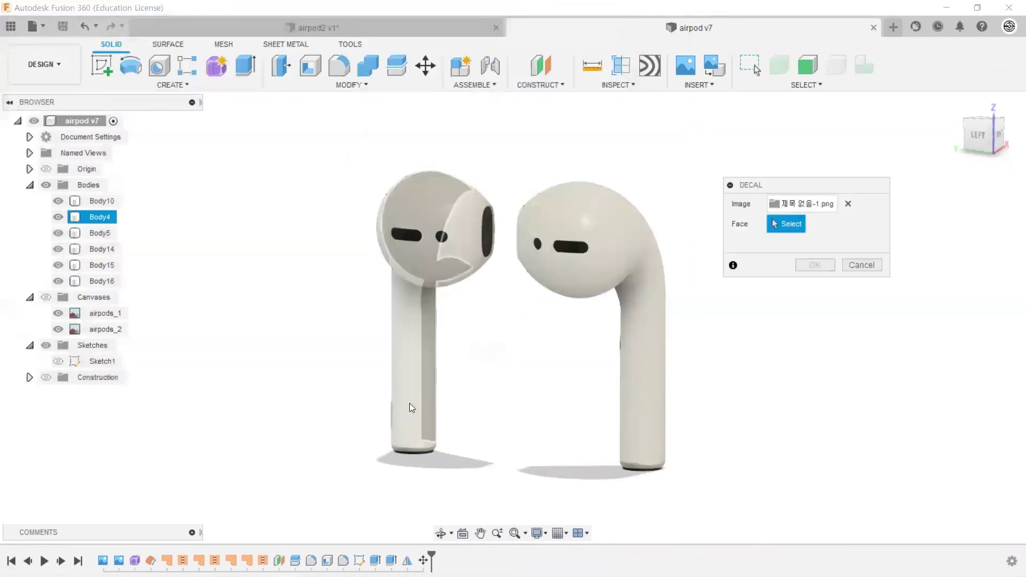
Step: Place the R decal on the left stem, rotated 90°, shrunk upright and centred near the bottom
shift+middle_drag(562, 315, 569, 314)
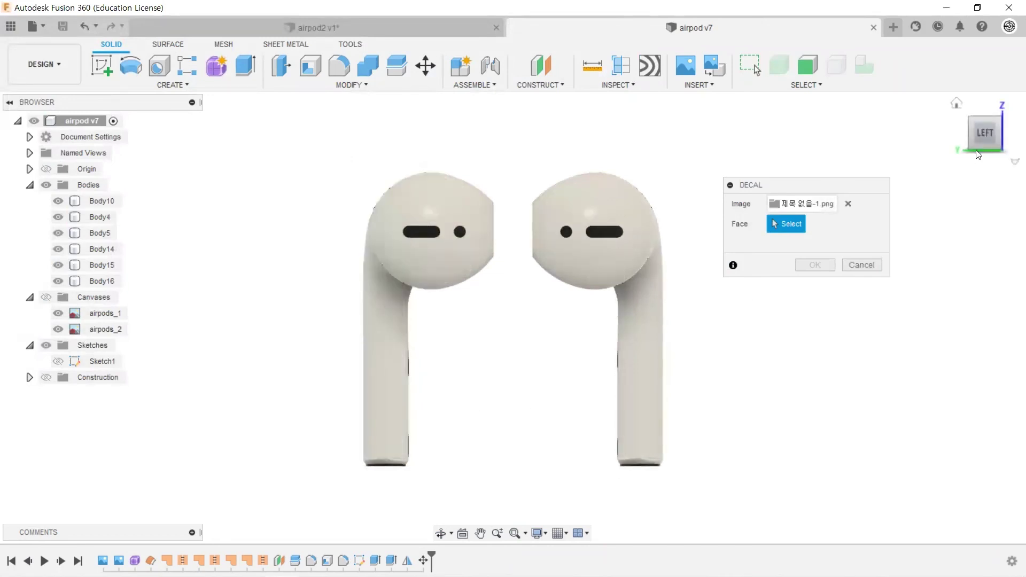
click(387, 424)
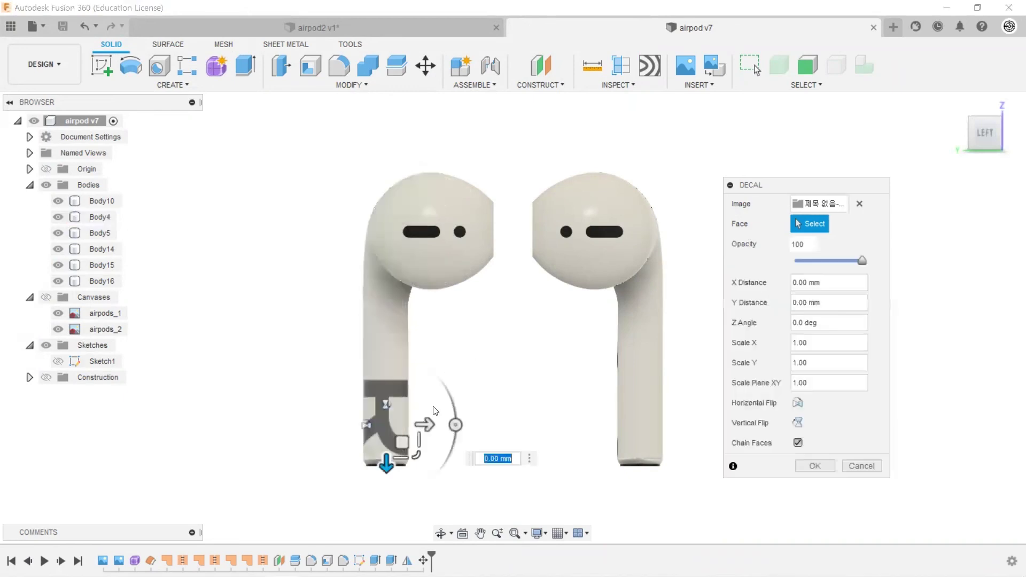
drag(454, 424, 386, 353)
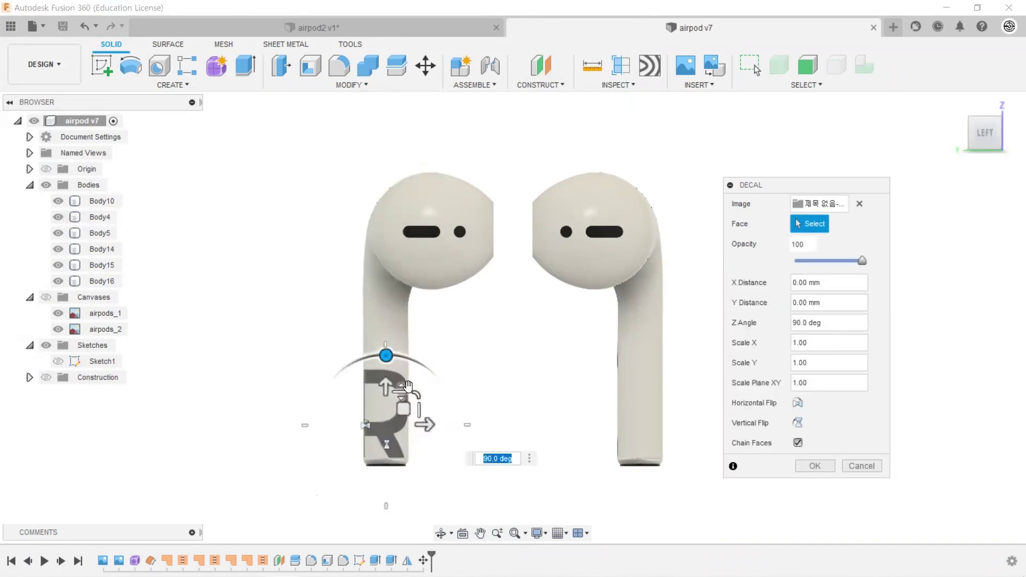
mouse_move(403, 408)
mouse_down()
mouse_move(377, 440)
mouse_move(420, 425)
mouse_up()
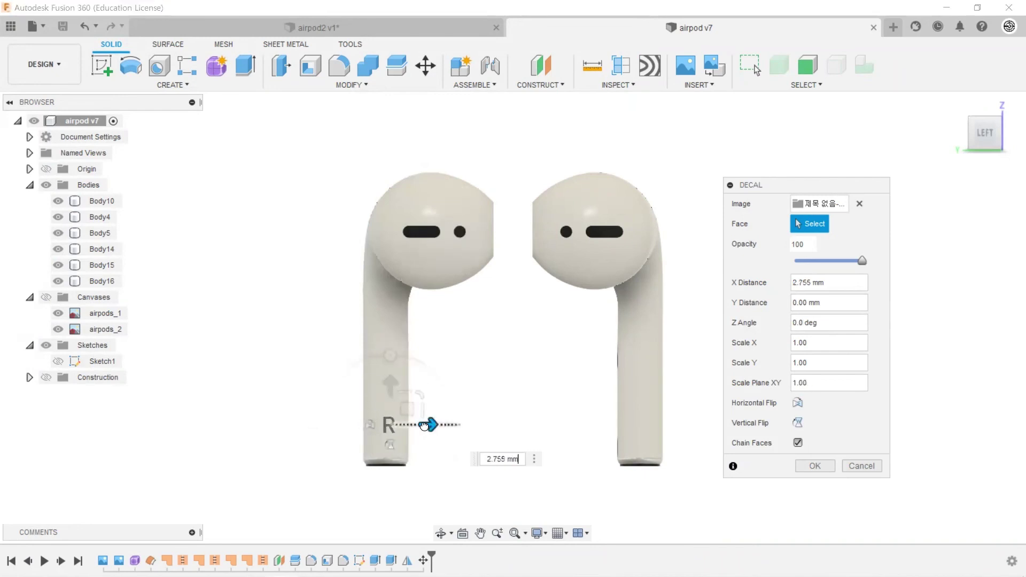
drag(395, 385, 398, 403)
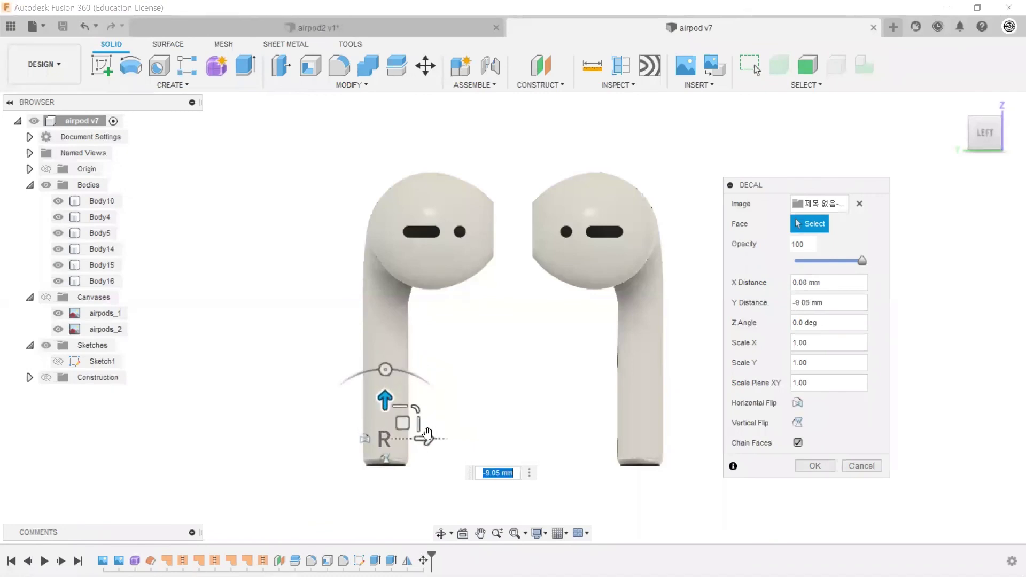
drag(428, 434, 432, 435)
mouse_move(432, 435)
shift+middle_down()
mouse_move(328, 379)
mouse_move(458, 435)
shift+middle_up()
click(814, 466)
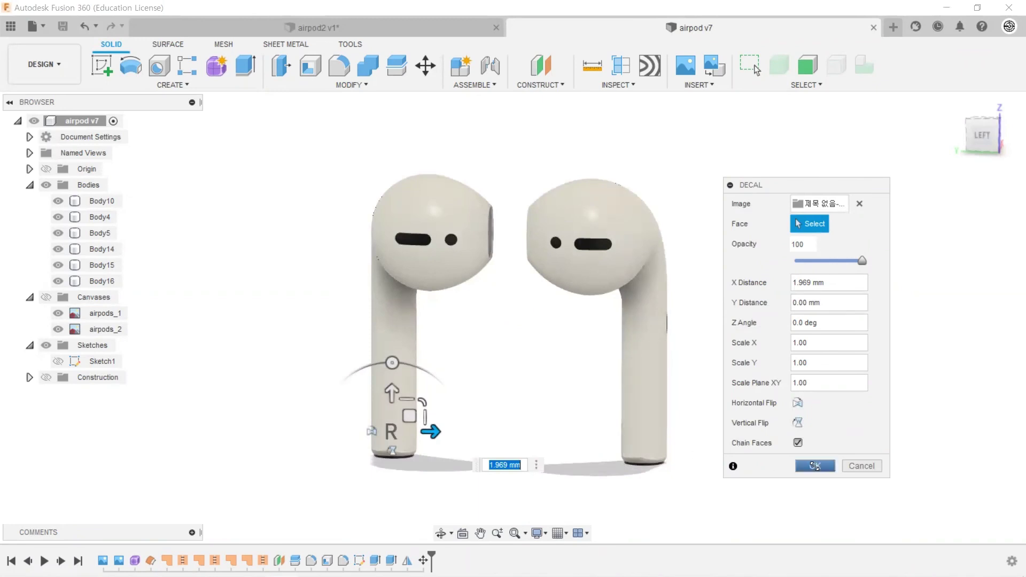
shift+middle_drag(687, 338, 692, 336)
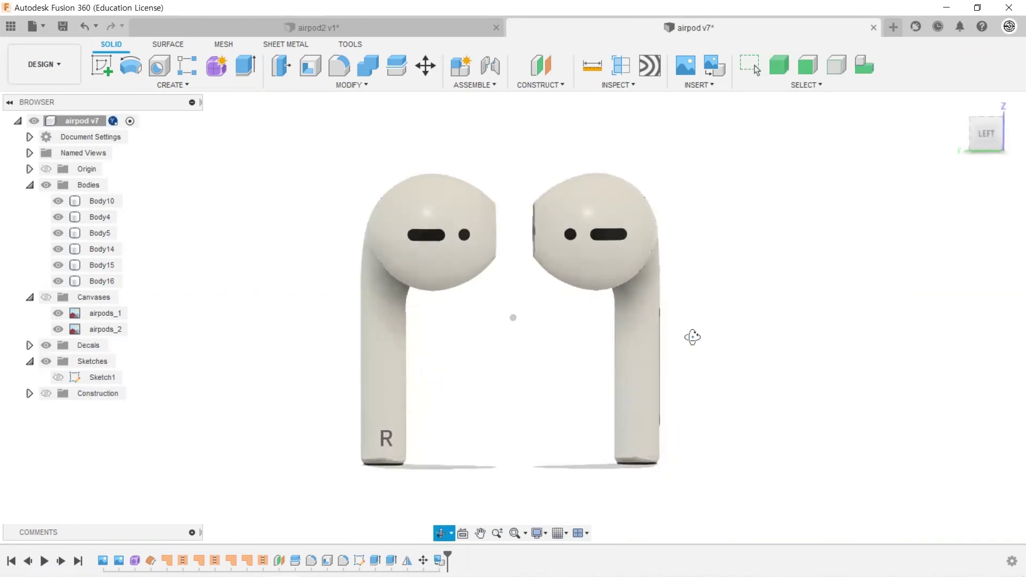
Step: Start a decal on the right earbud's stem using the L letter image 제목 없음-2.png
click(958, 104)
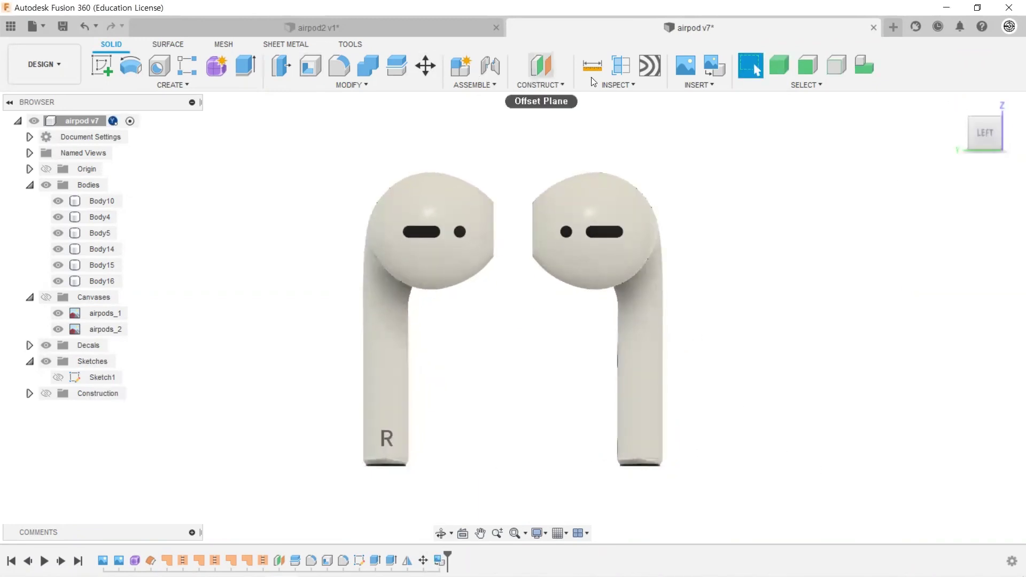
click(628, 443)
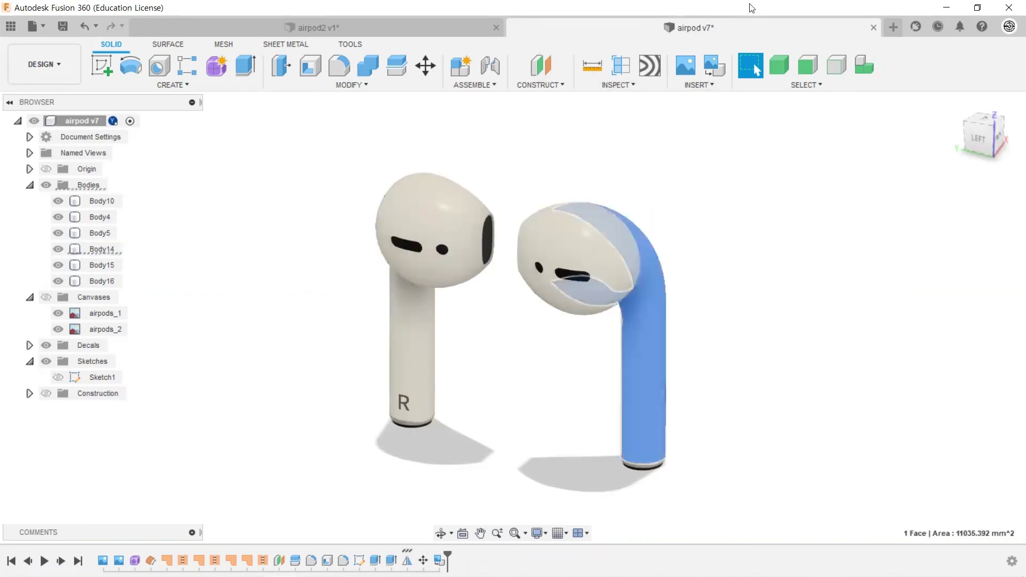
click(704, 80)
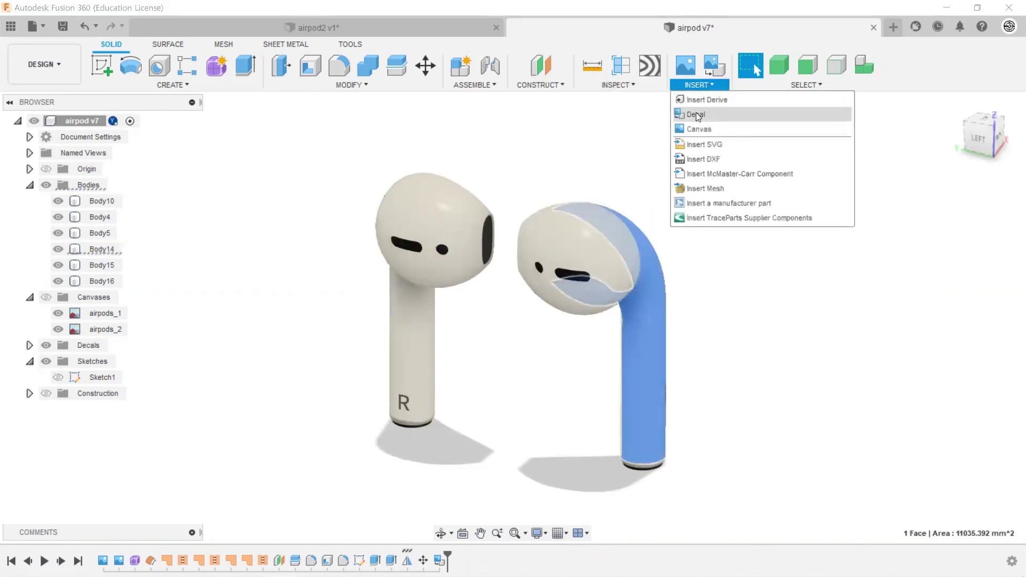
click(695, 112)
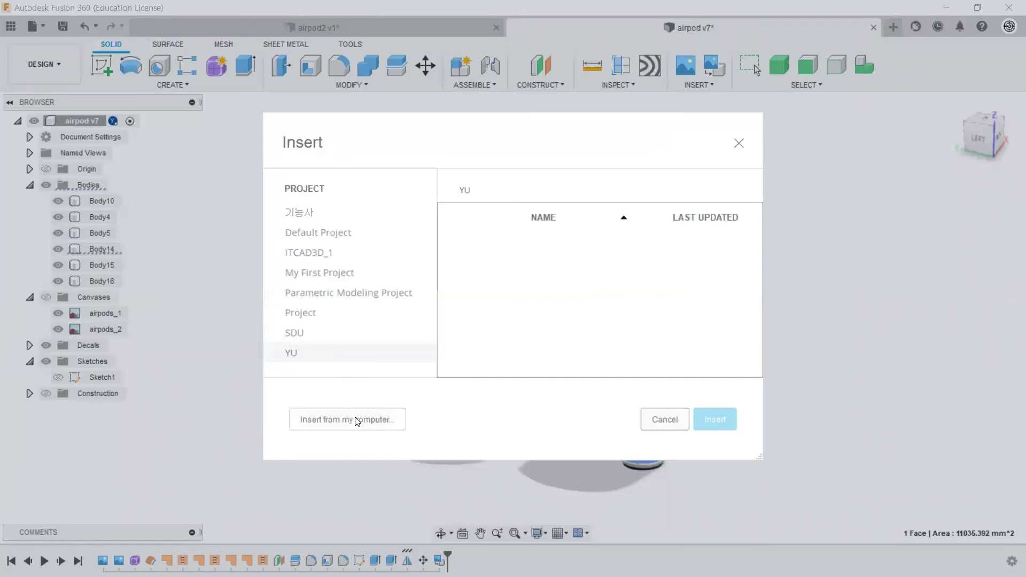
click(366, 421)
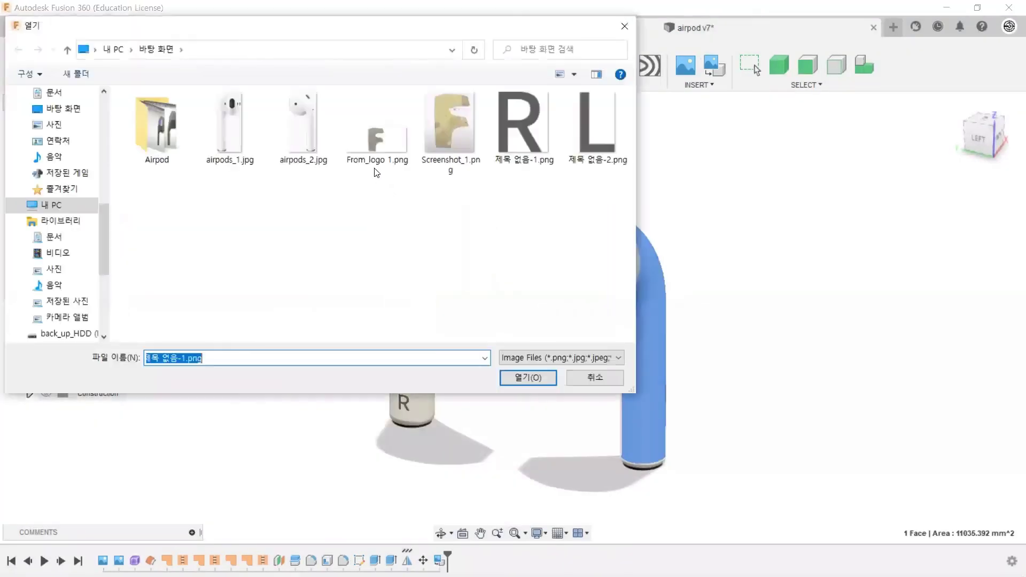
double_click(581, 133)
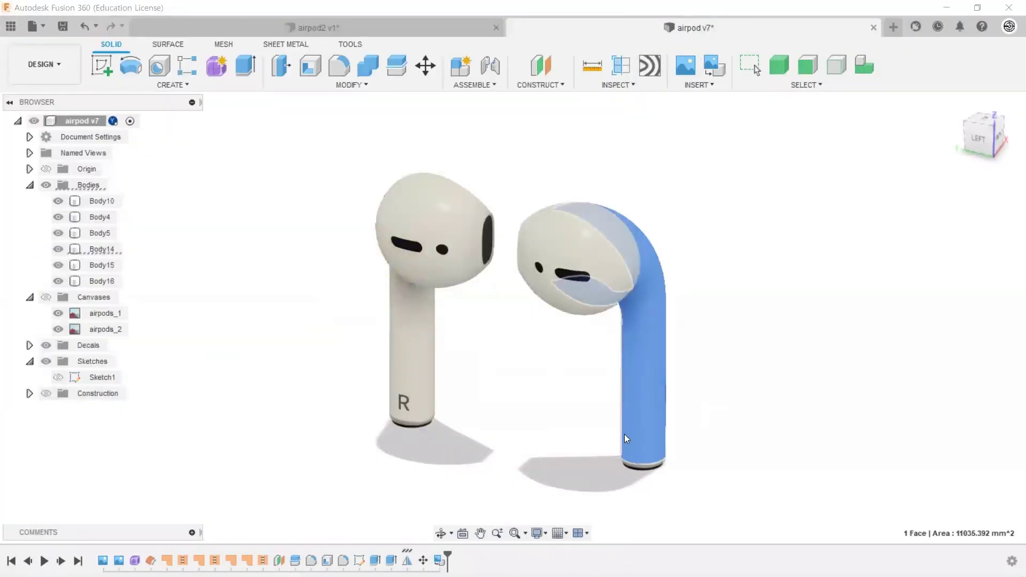
Step: Rotate, shrink and position the L decal upright near the bottom of the right stem
click(624, 434)
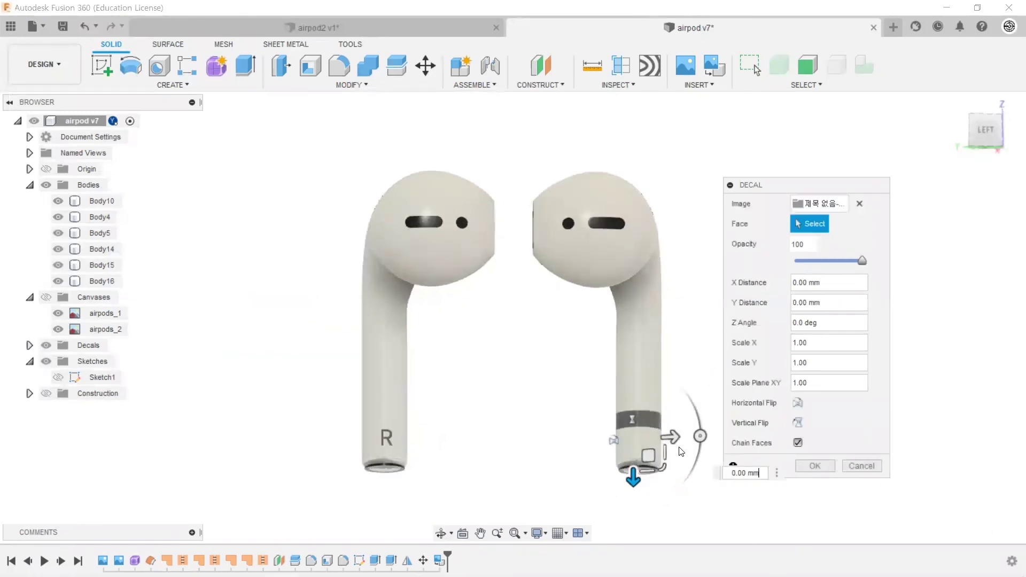
click(984, 131)
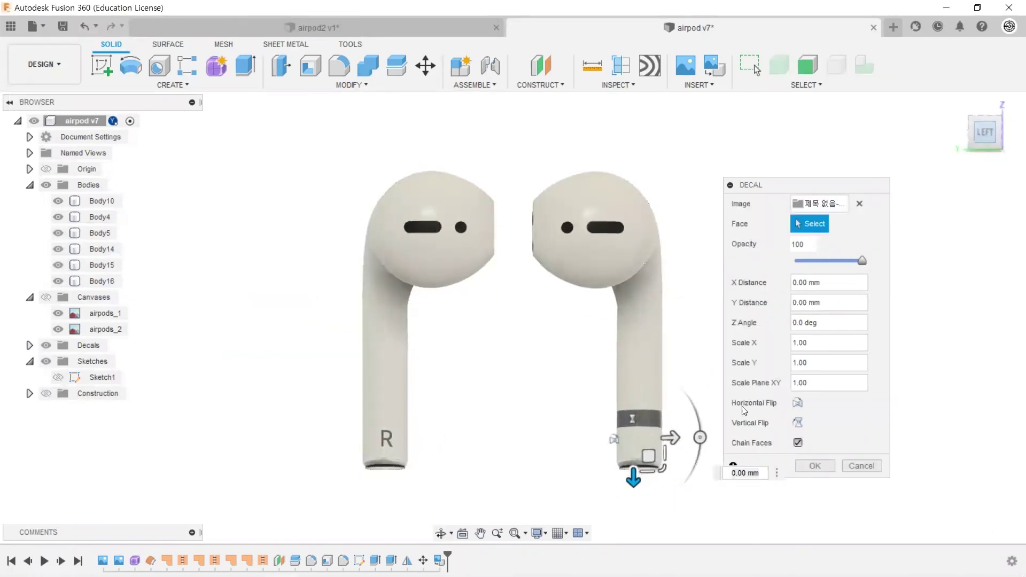
mouse_move(700, 437)
mouse_down()
mouse_move(624, 368)
mouse_move(632, 369)
mouse_up()
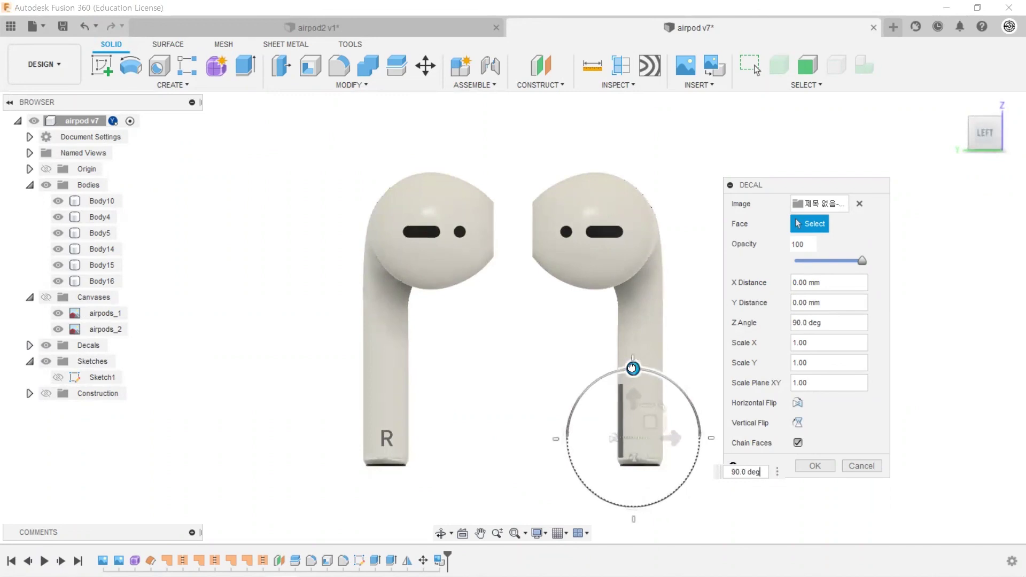
drag(656, 418, 608, 438)
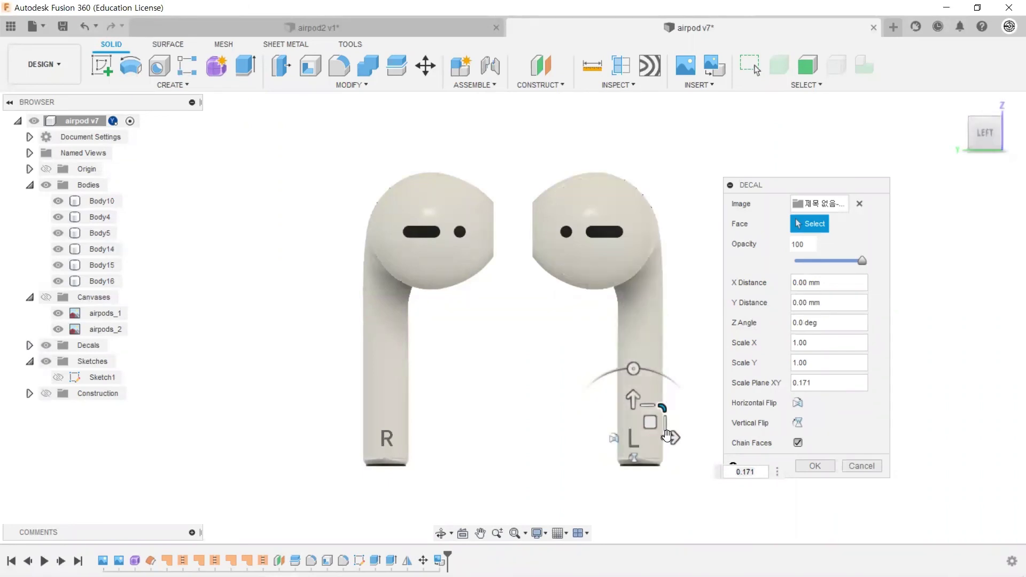
drag(672, 437, 676, 438)
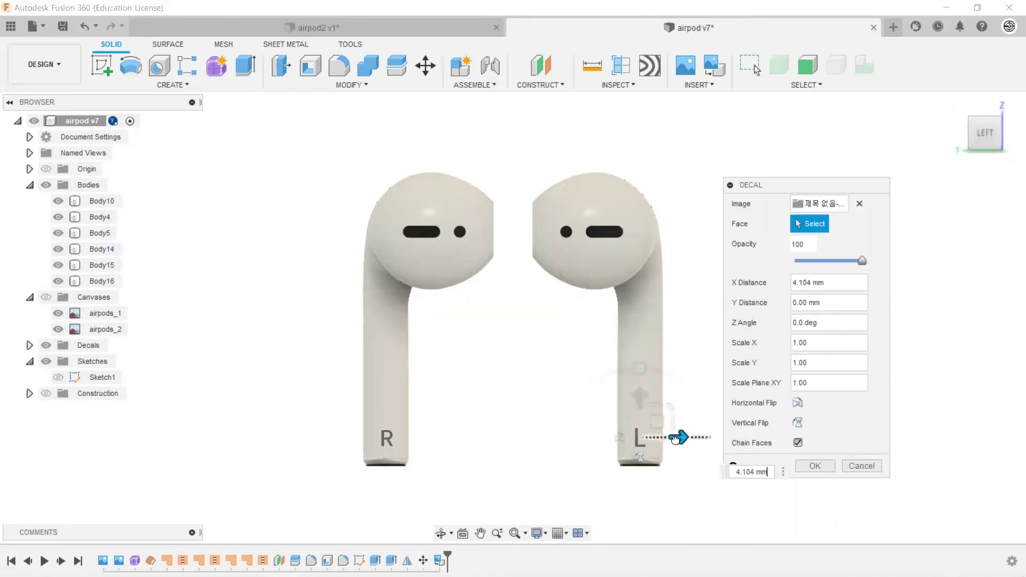